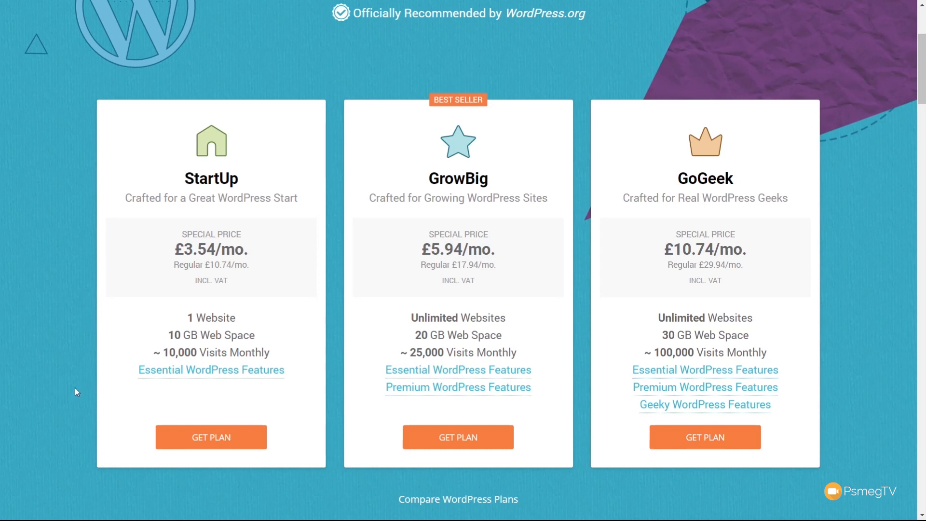
# Order the StartUp plan and submit wpprowebsite with the .com extension as the new domain to register.
pyautogui.click(212, 441)
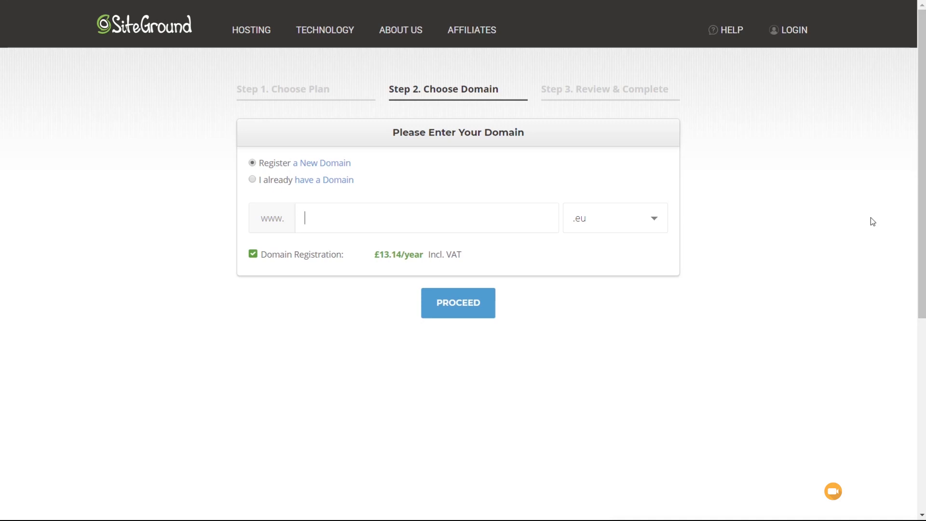
pyautogui.write('wpprowebsite')
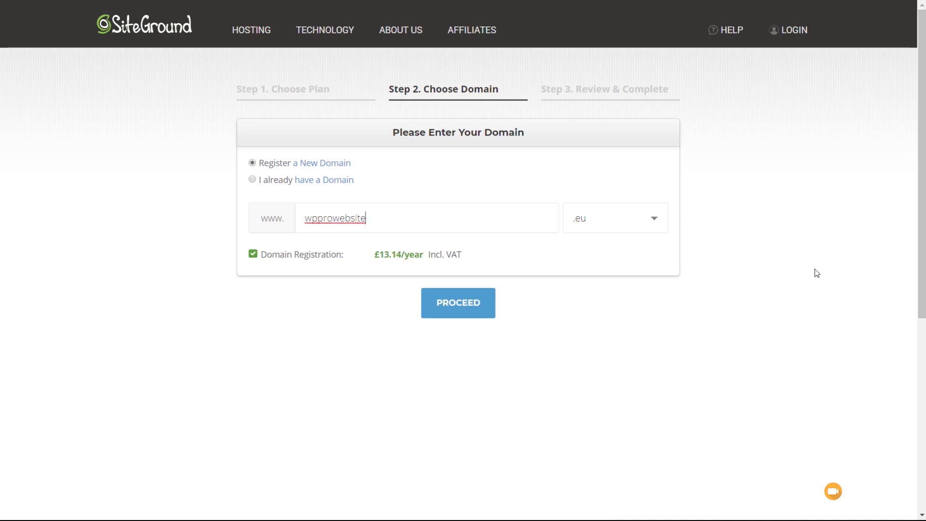
pyautogui.click(653, 222)
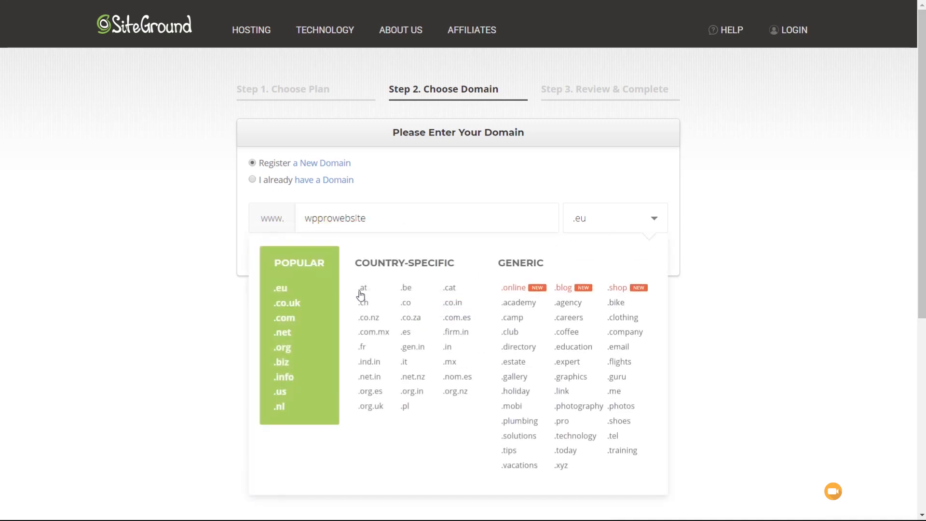
pyautogui.click(285, 320)
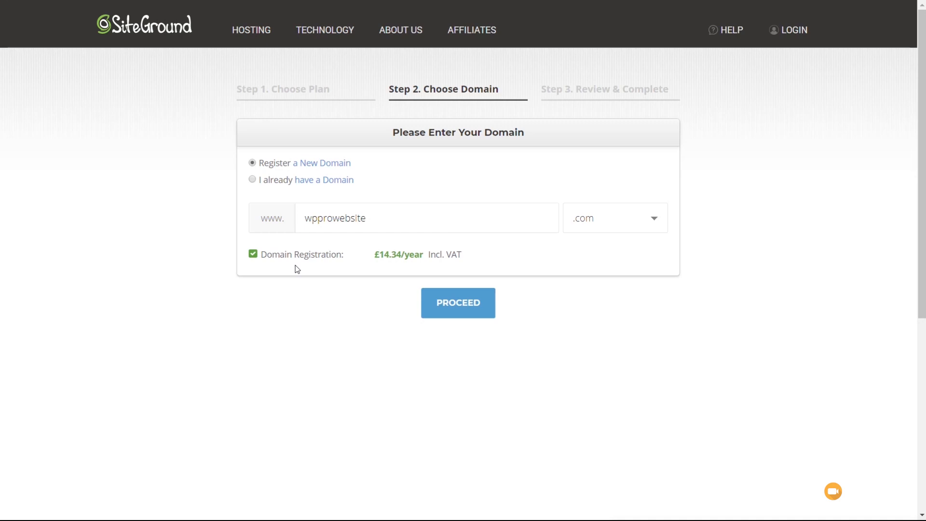
pyautogui.click(471, 306)
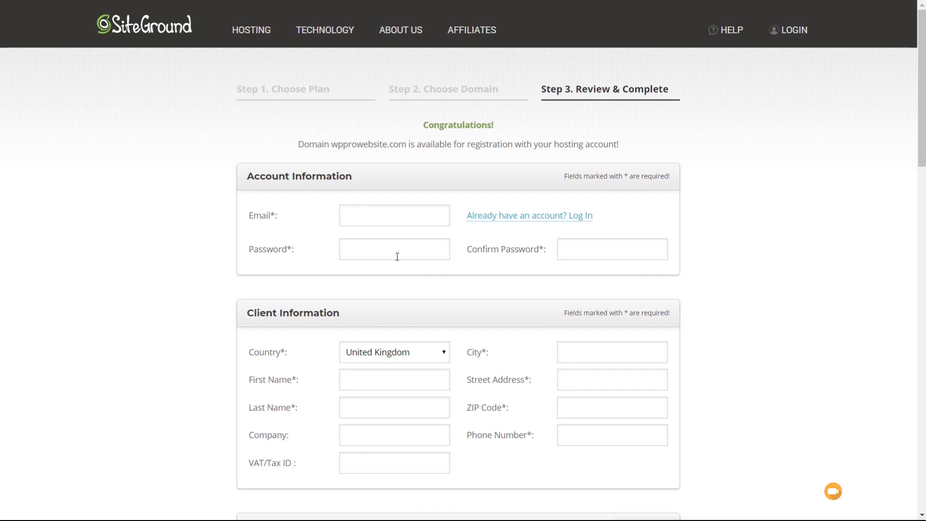
# Compare the hosting price for the 1-month trial and 36-month periods, and return the period to 12 months.
pyautogui.scroll(-3, 172, 319)
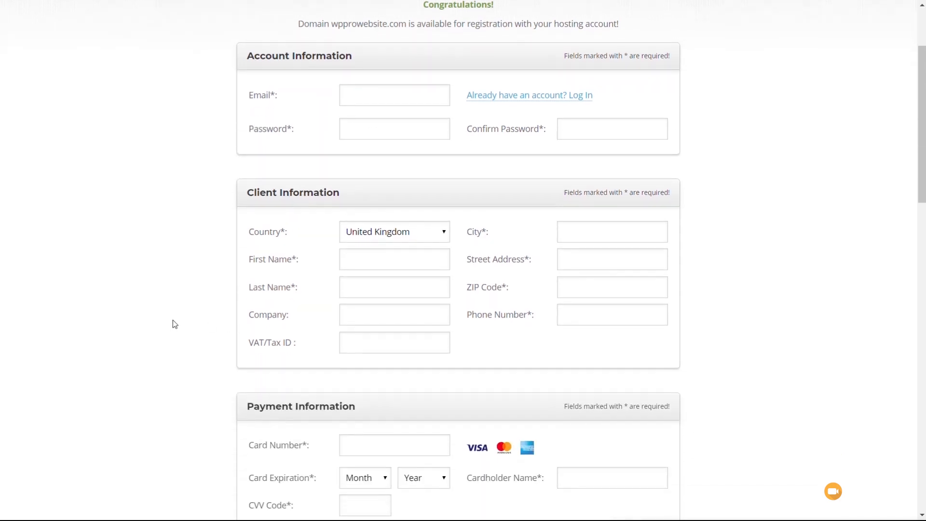
pyautogui.scroll(-1, 173, 323)
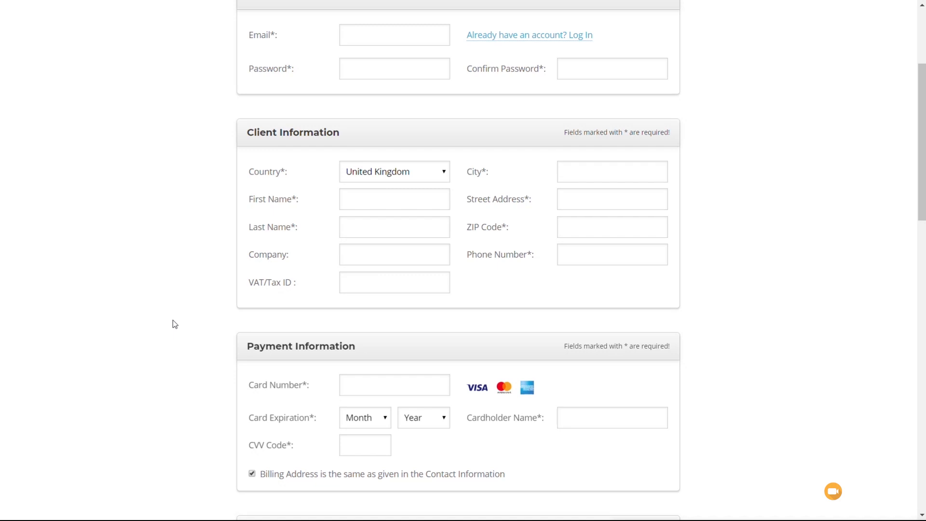
pyautogui.scroll(-3, 175, 313)
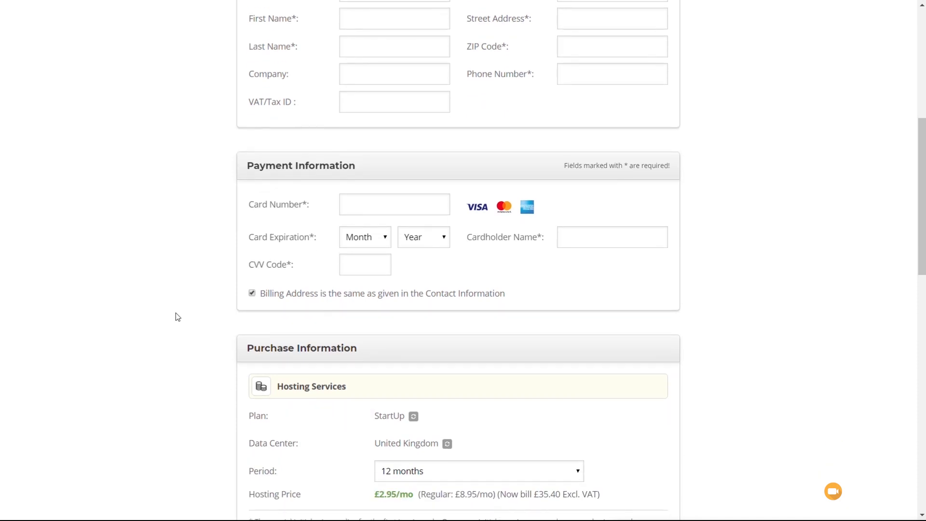
pyautogui.scroll(-4, 184, 278)
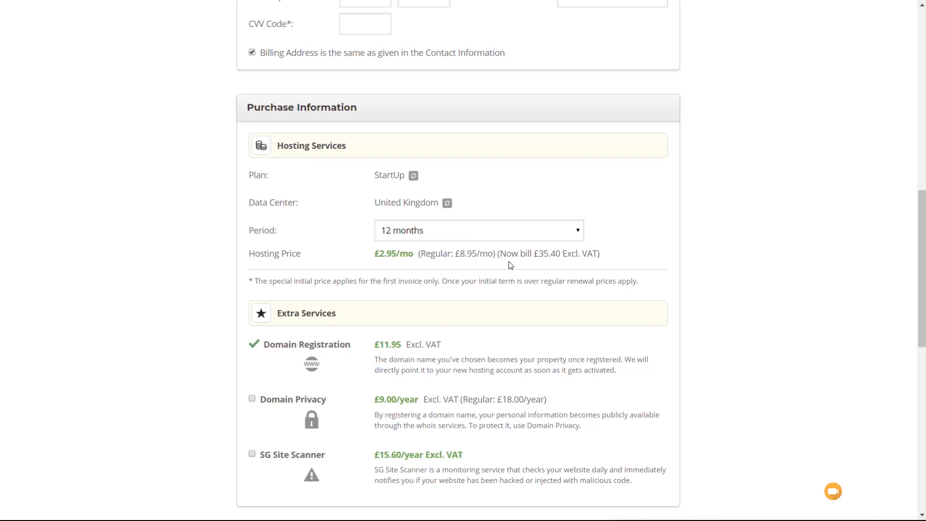
pyautogui.click(509, 235)
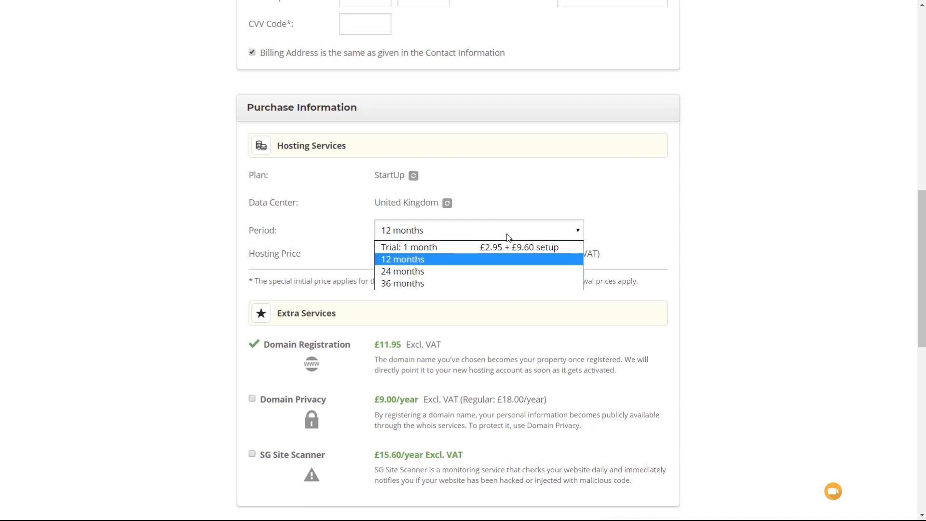
pyautogui.click(461, 248)
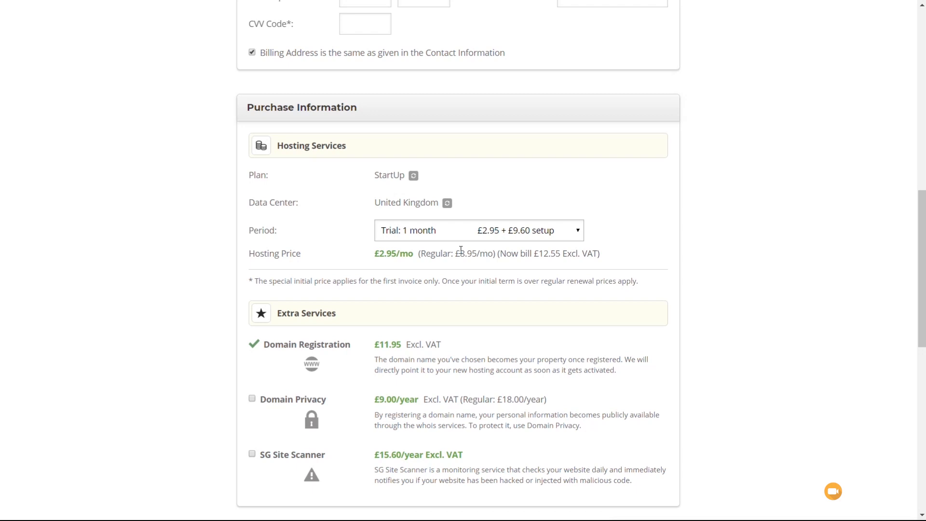
pyautogui.click(459, 233)
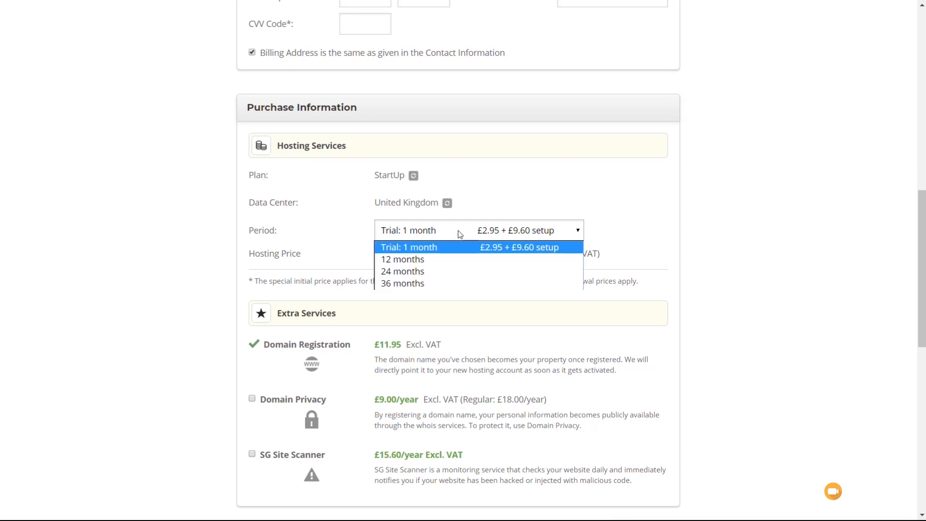
pyautogui.click(428, 284)
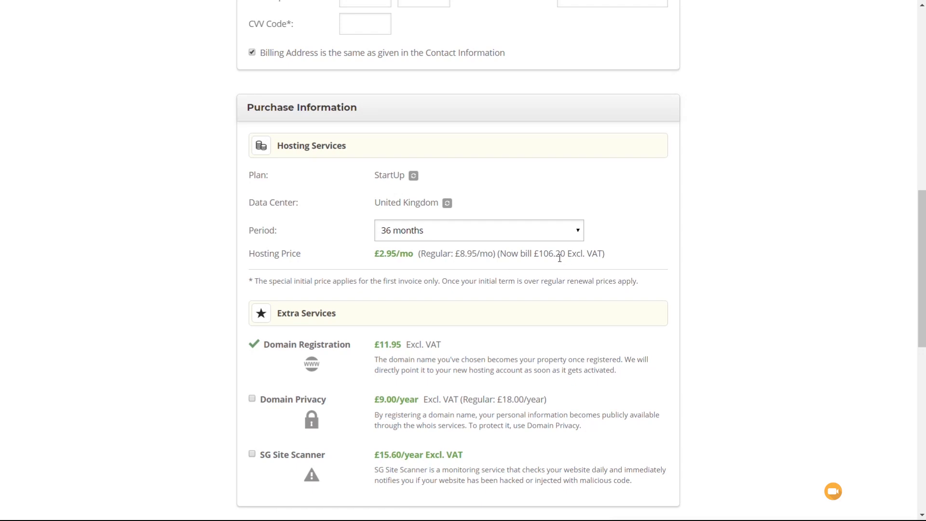
pyautogui.click(554, 239)
pyautogui.click(493, 256)
# Review the order's extra services, totals and consent options down to the payment section.
pyautogui.scroll(-1, 214, 360)
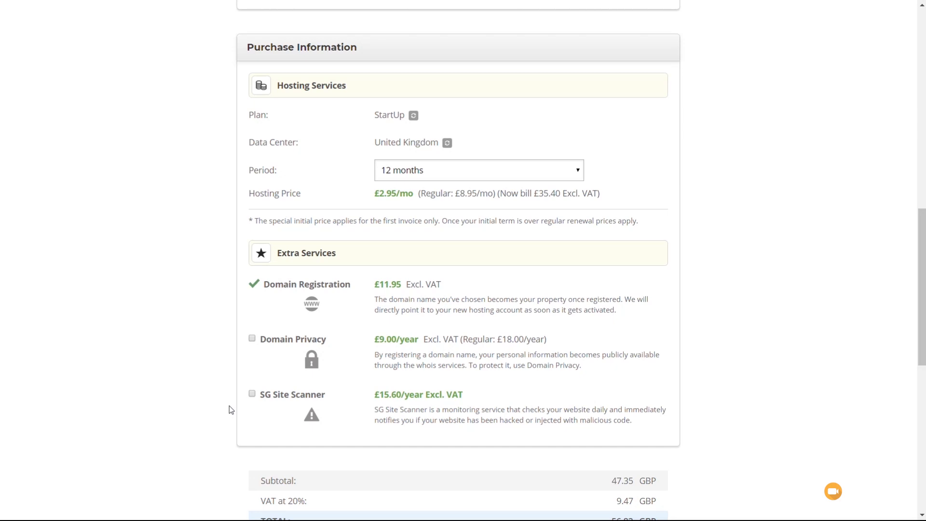
pyautogui.scroll(-4, 229, 406)
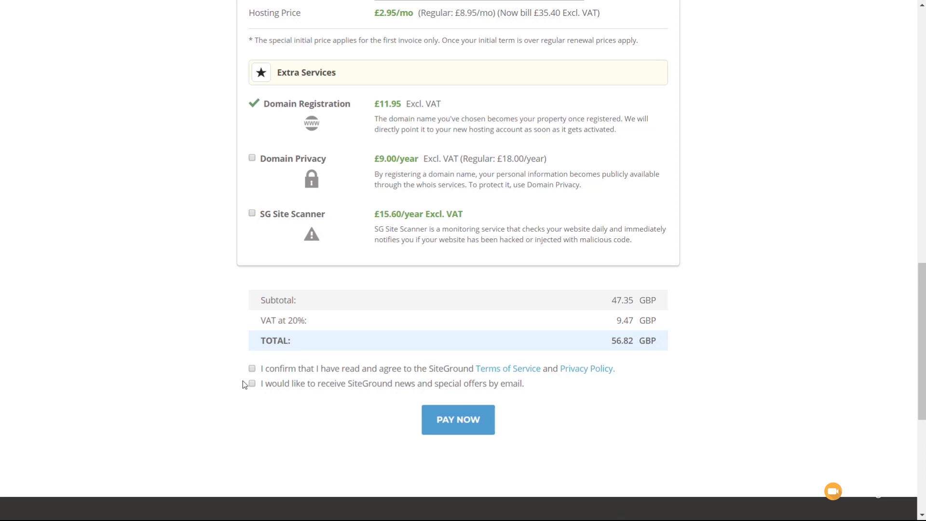
pyautogui.scroll(-2, 242, 380)
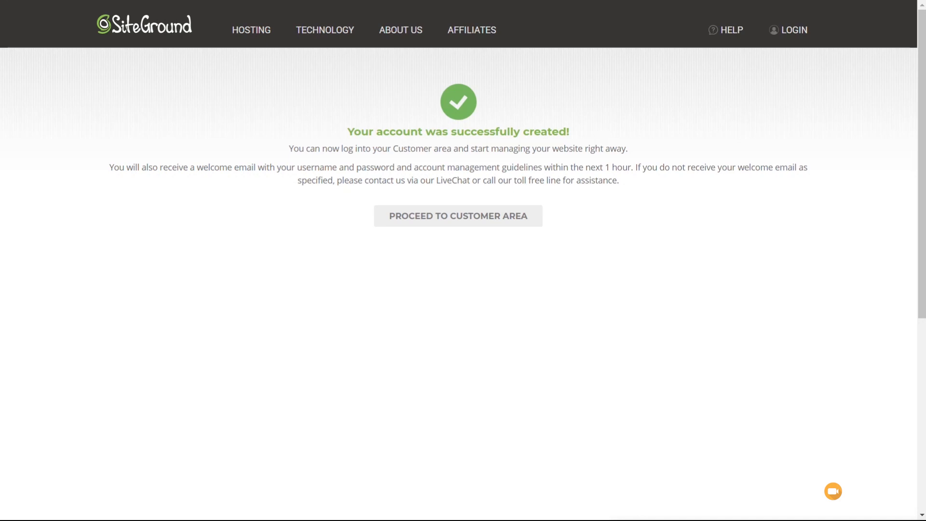
# Proceed to the customer area and sign in with the prefilled account credentials.
pyautogui.click(484, 220)
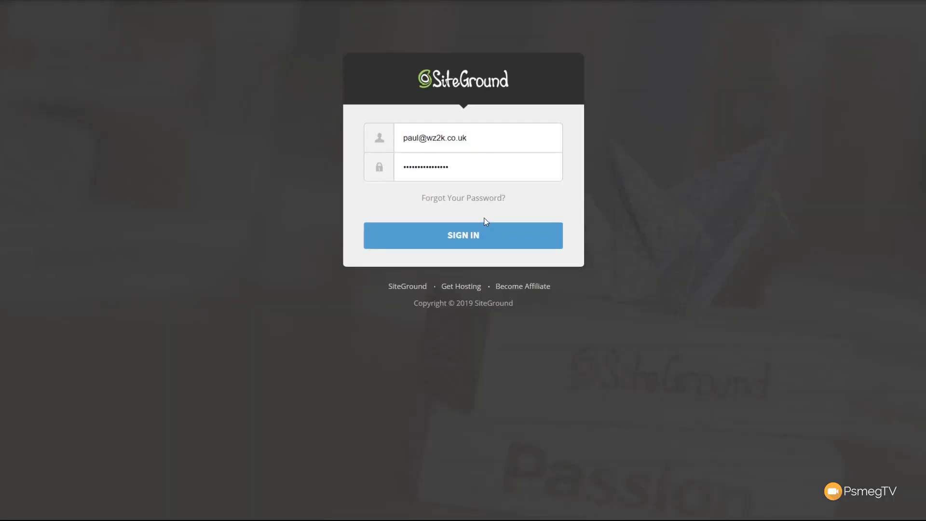
pyautogui.click(486, 227)
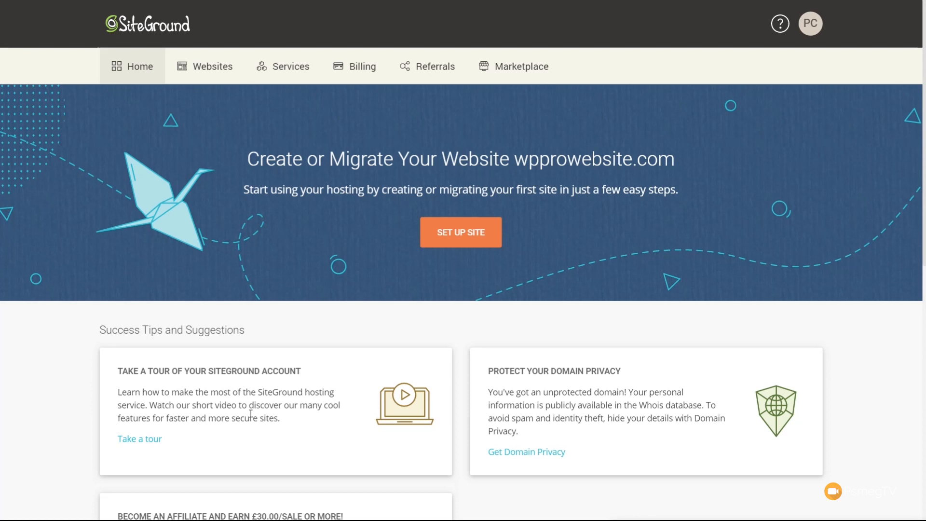
# Look over the account's websites list and its collaboration websites page.
pyautogui.click(204, 73)
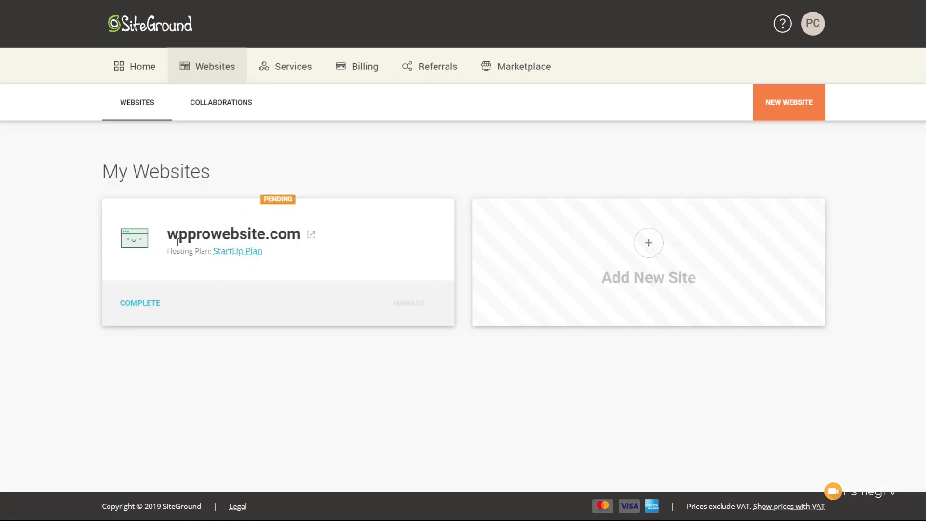
pyautogui.moveTo(172, 238); pyautogui.dragTo(287, 237)
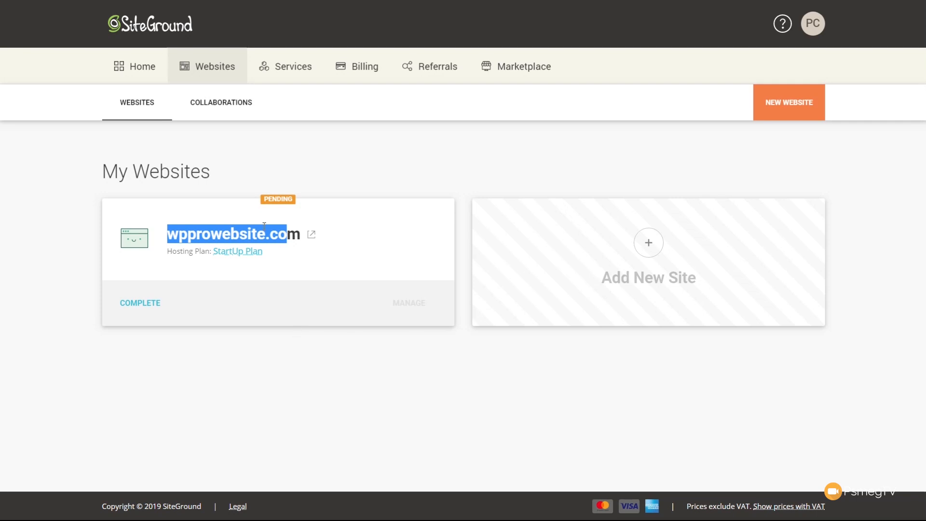
pyautogui.click(204, 111)
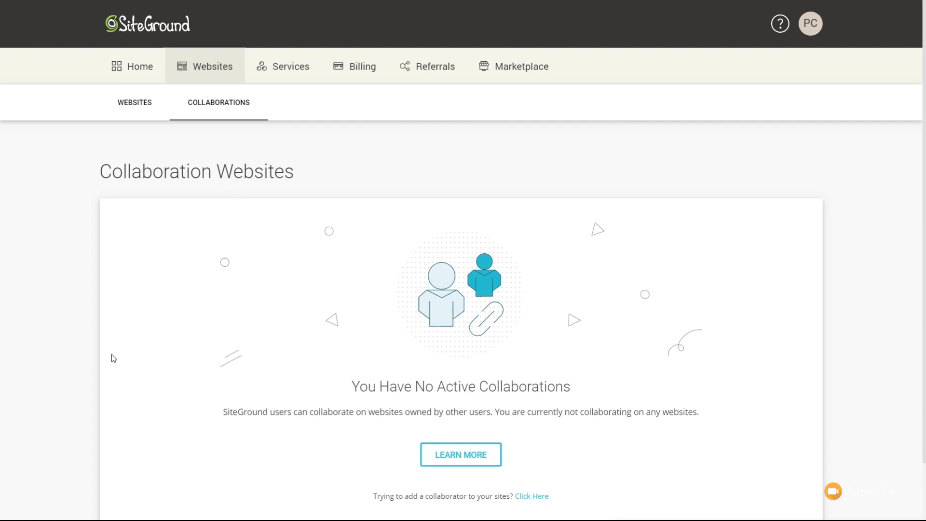
pyautogui.scroll(-2, 112, 355)
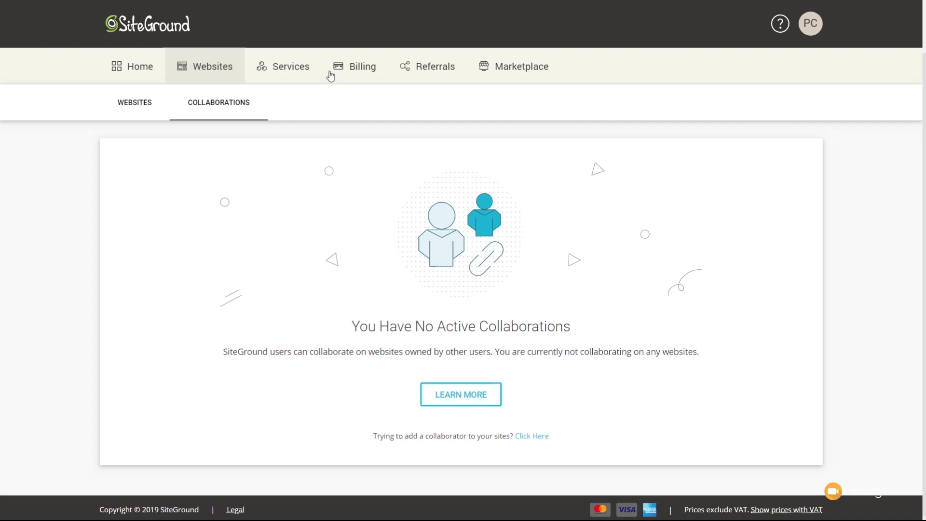
# View the StartUp hosting plan's details, including its statistics and assigned websites.
pyautogui.click(294, 66)
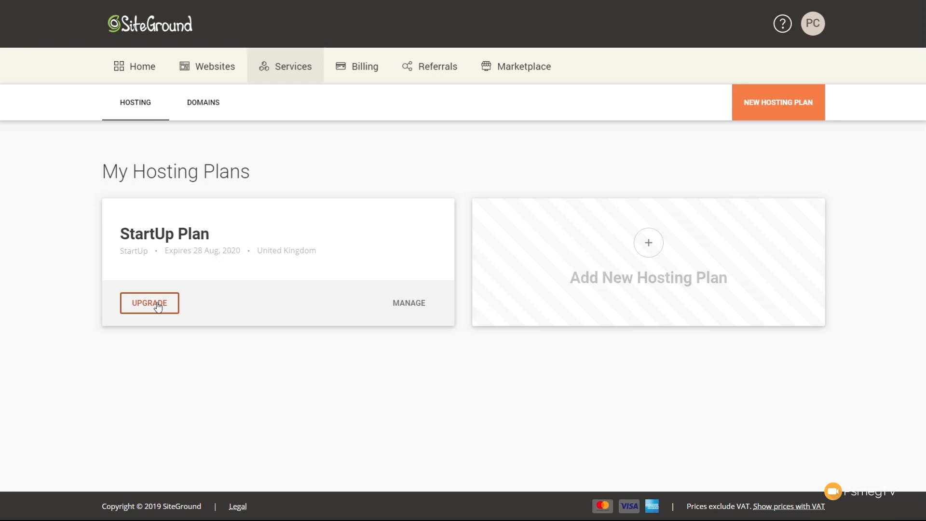
pyautogui.click(401, 306)
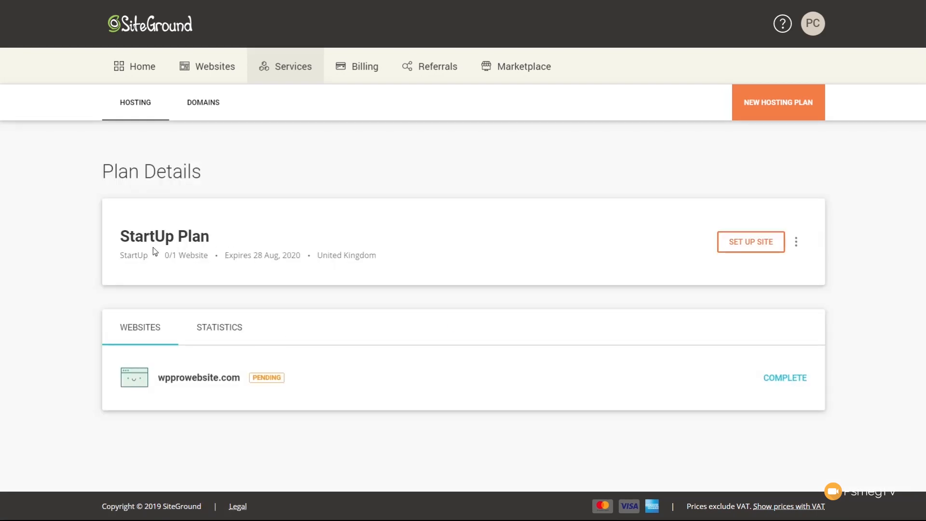
pyautogui.click(225, 330)
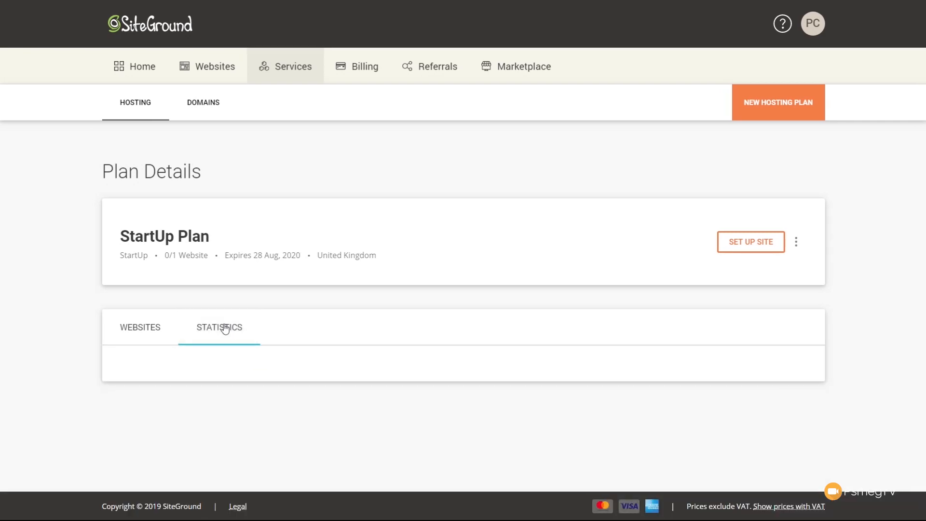
pyautogui.click(153, 329)
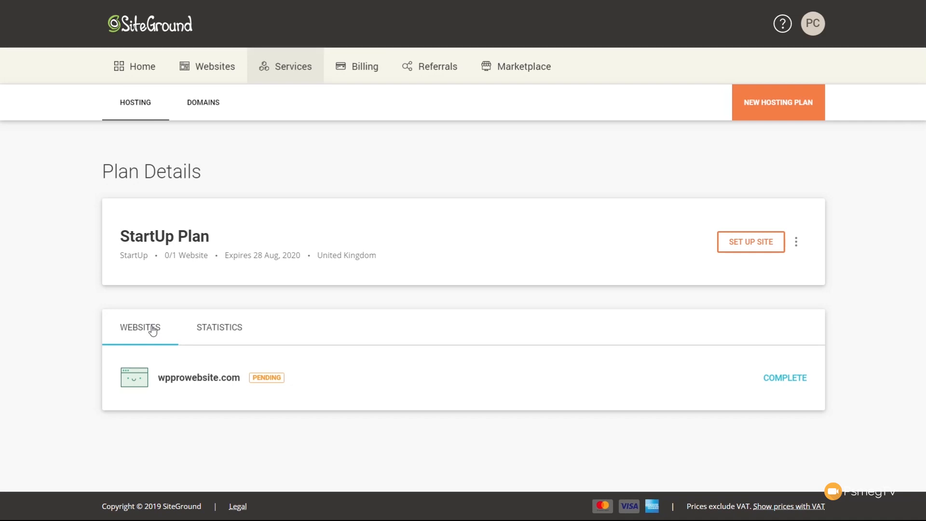
# Follow the contact verification link for wpprowebsite.com in the SiteGround email and refresh the account's domains list.
pyautogui.click(202, 106)
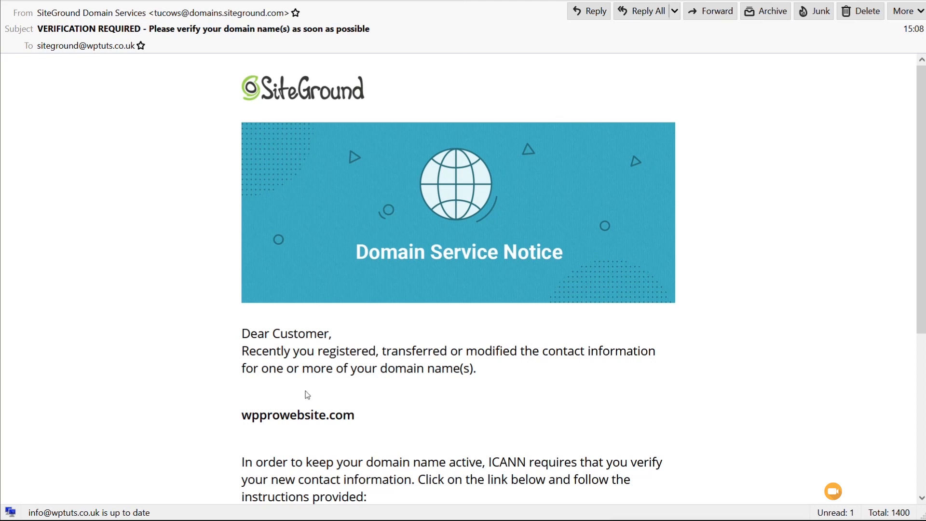
pyautogui.scroll(-4, 197, 333)
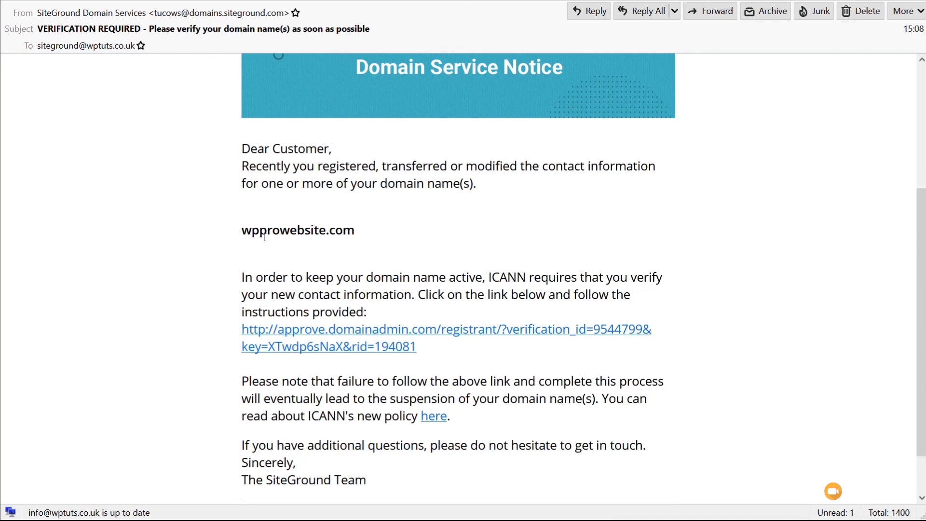
pyautogui.click(349, 340)
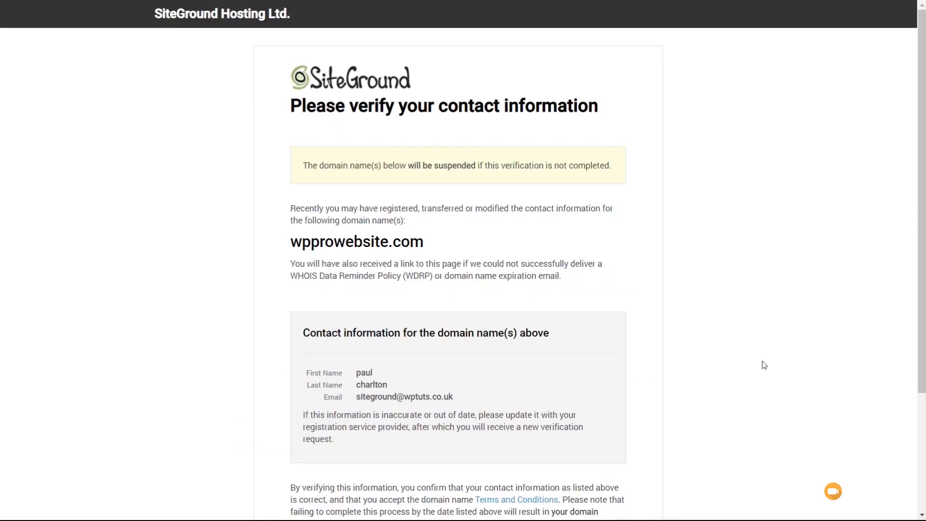
pyautogui.scroll(-3, 764, 365)
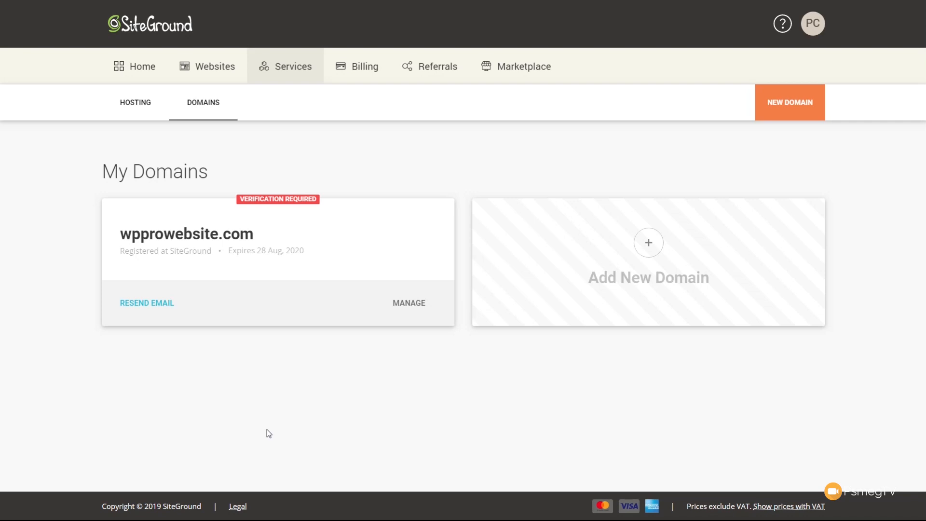
pyautogui.press('F5')
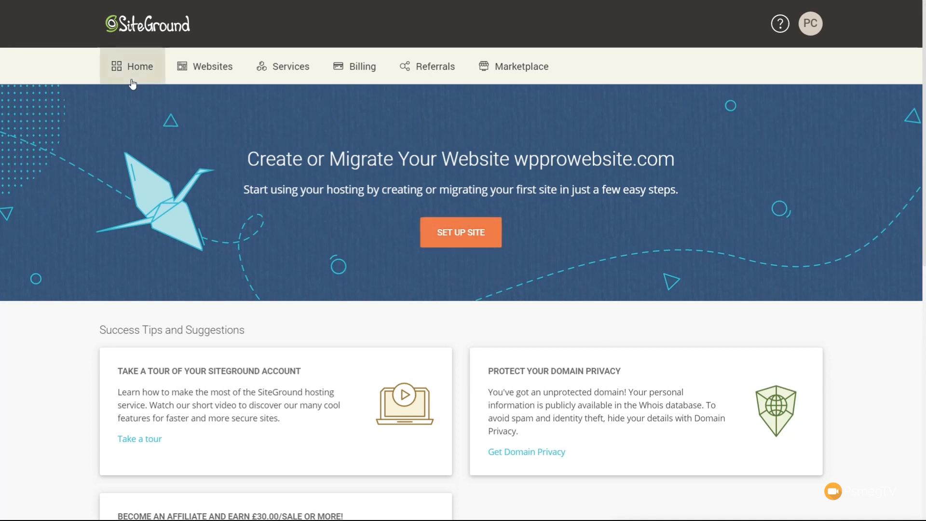
# Start setting up wpprowebsite.com as a new website with WordPress and generate a password for its login.
pyautogui.click(470, 238)
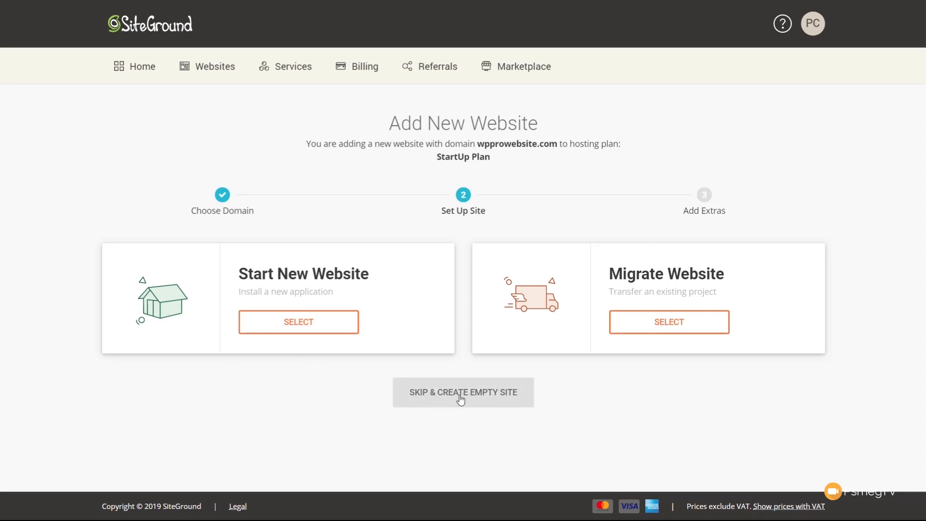
pyautogui.click(281, 327)
pyautogui.scroll(-3, 84, 364)
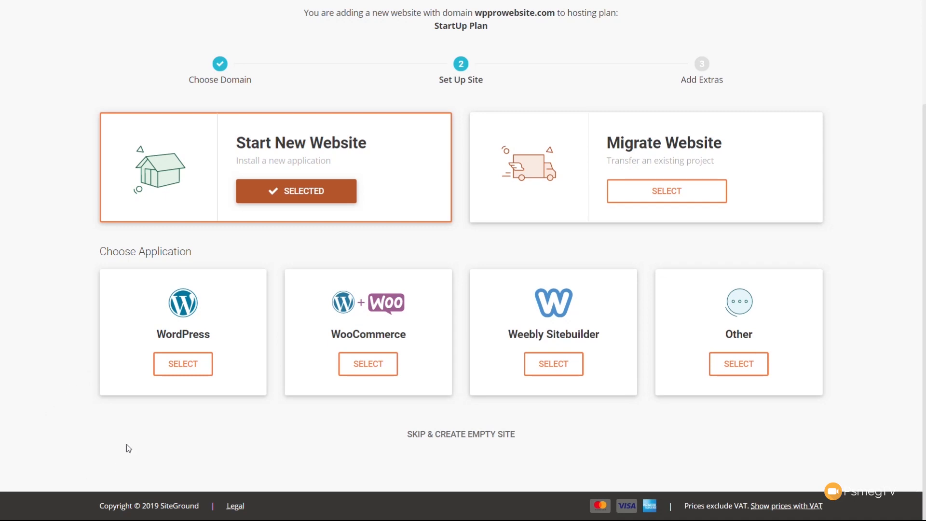
pyautogui.click(192, 365)
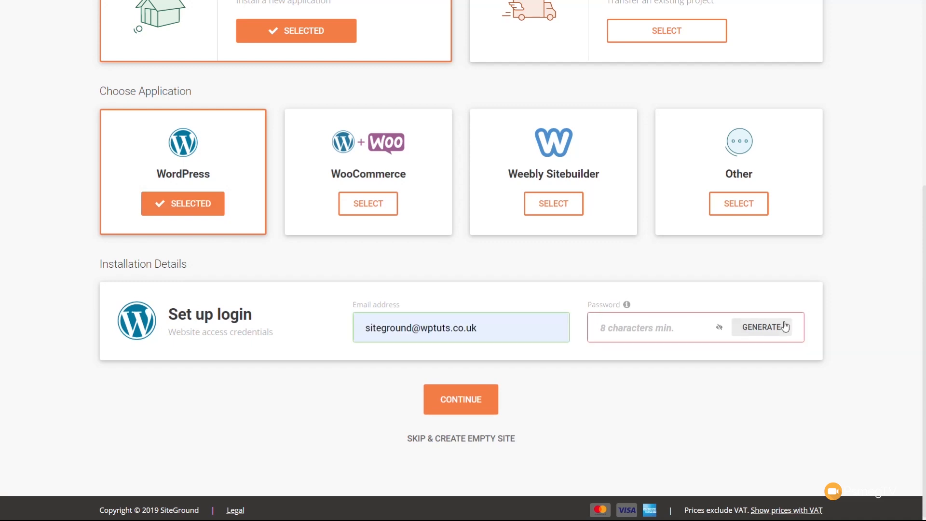
pyautogui.click(772, 332)
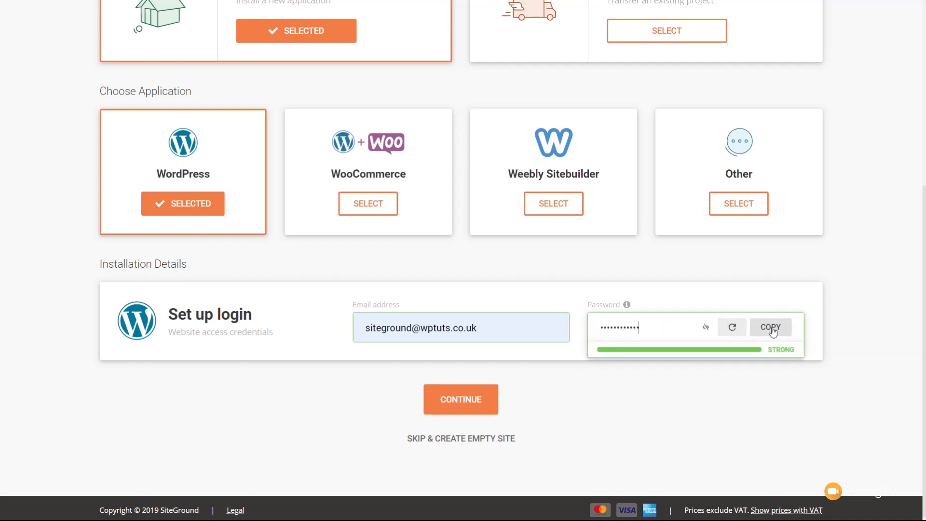
# Copy the generated WordPress password and finish creating the website without adding SG Site Scanner or Domain Privacy.
pyautogui.click(772, 332)
pyautogui.click(458, 405)
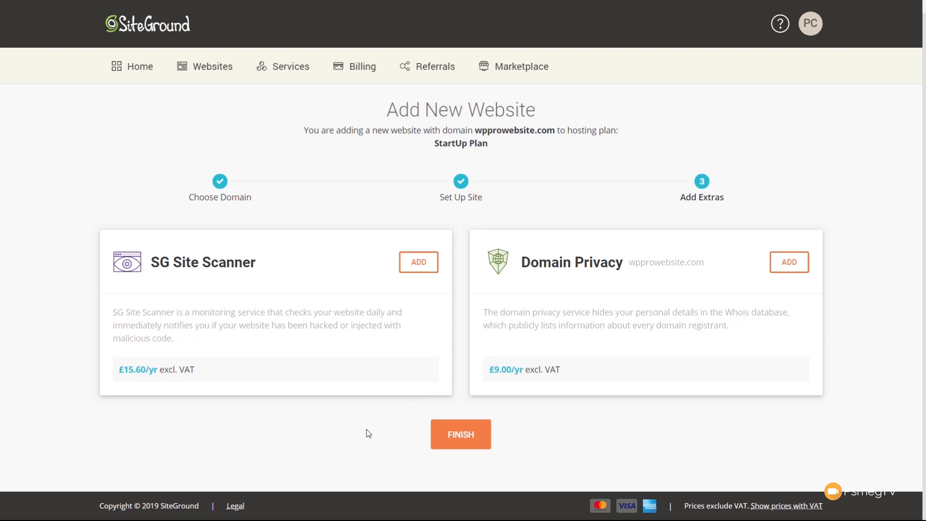
pyautogui.click(461, 441)
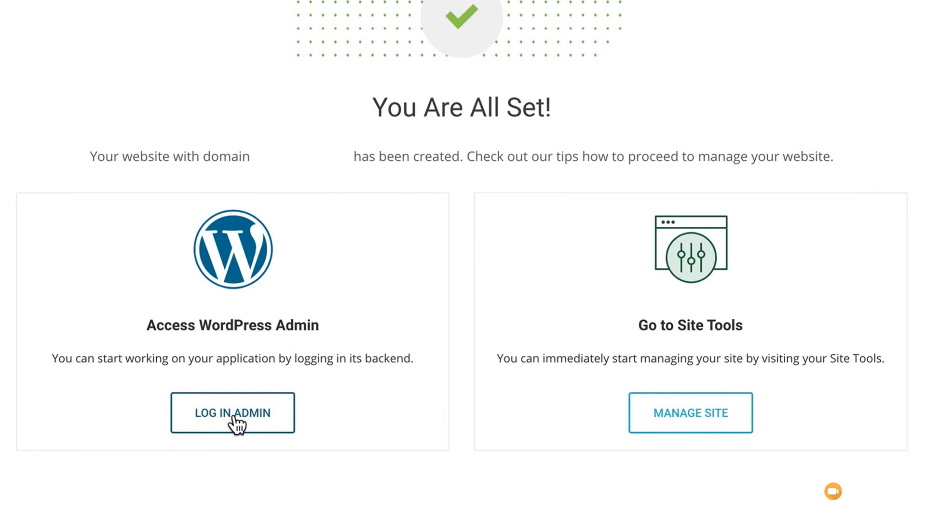
# Log in to the new site's WordPress admin and exit the WordPress Starter wizard to reach the dashboard.
pyautogui.click(233, 417)
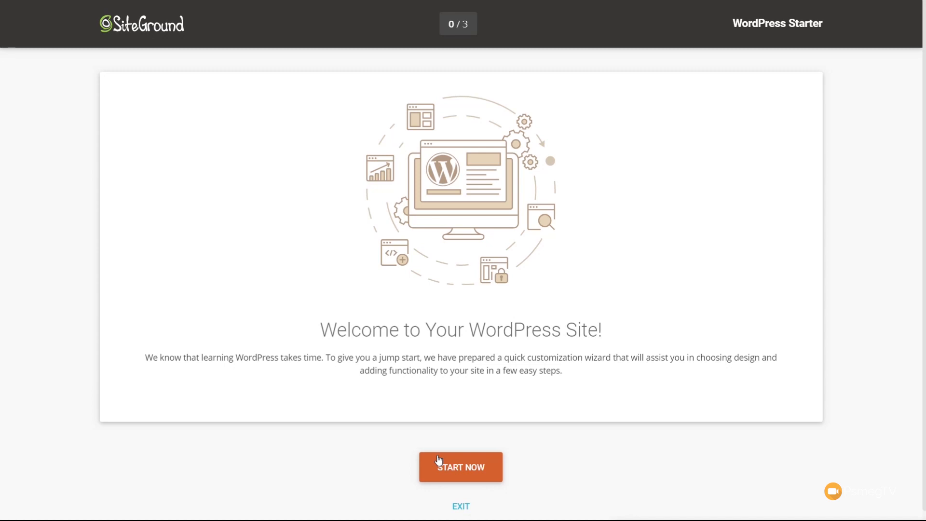
pyautogui.click(459, 507)
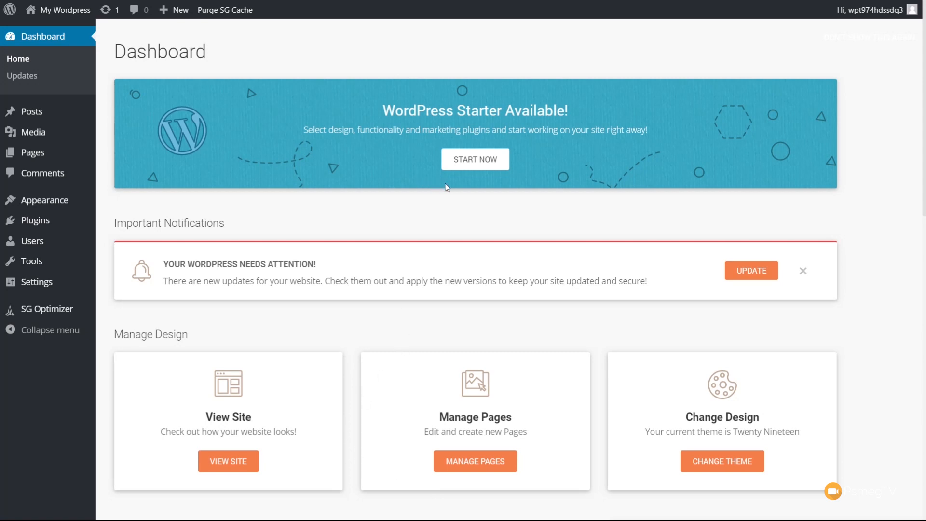
pyautogui.click(464, 159)
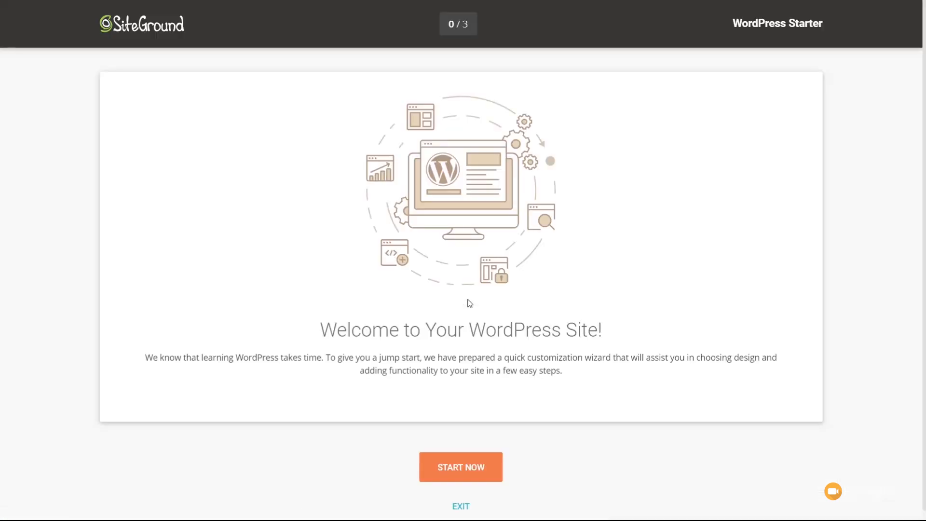
pyautogui.click(461, 506)
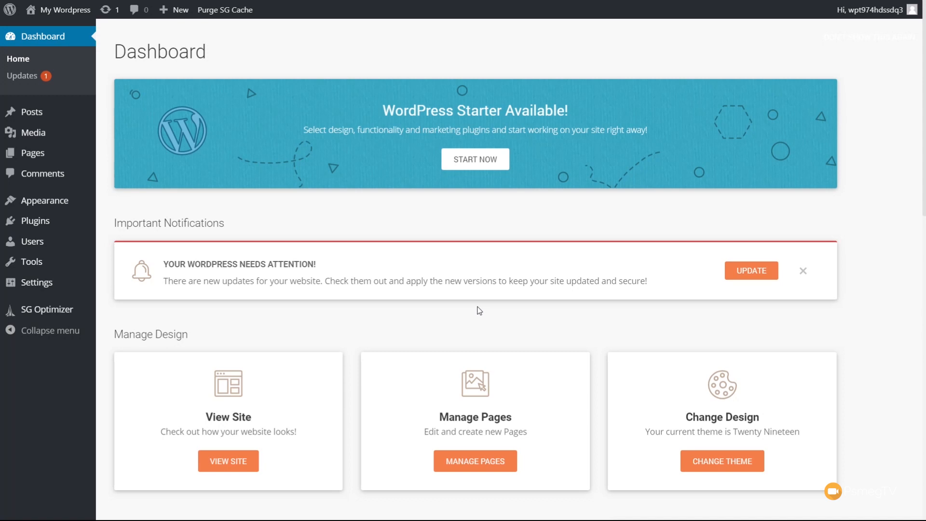
# Deactivate the SG Optimizer and WordPress Starter plugins together with a bulk action.
pyautogui.moveTo(49, 223)
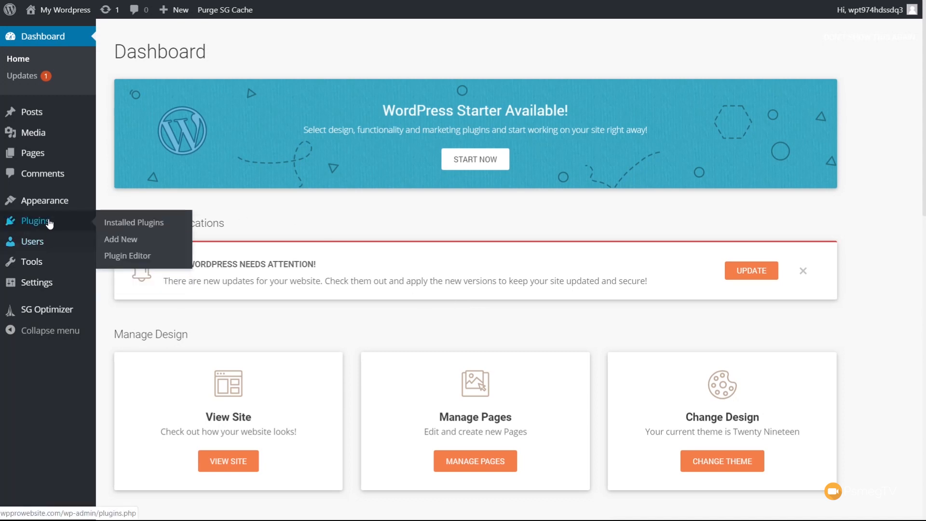
pyautogui.click(112, 222)
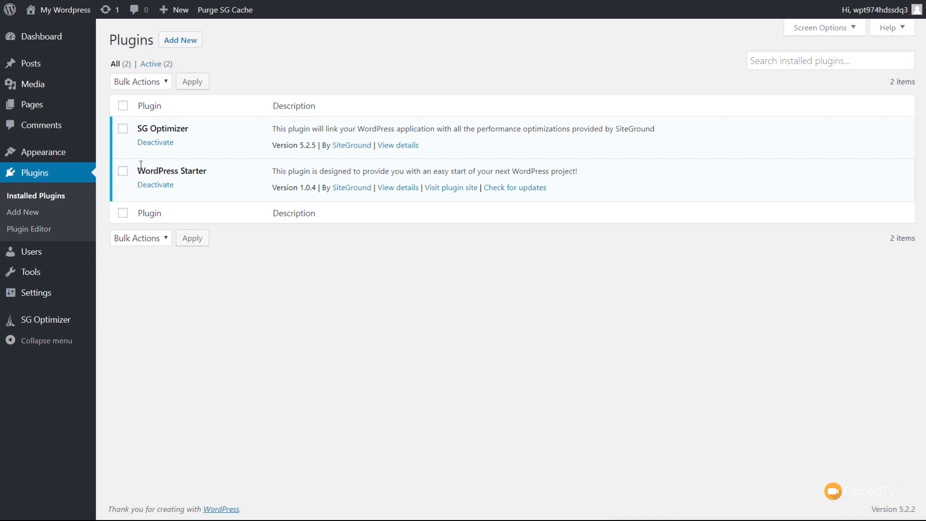
pyautogui.click(123, 105)
pyautogui.click(151, 239)
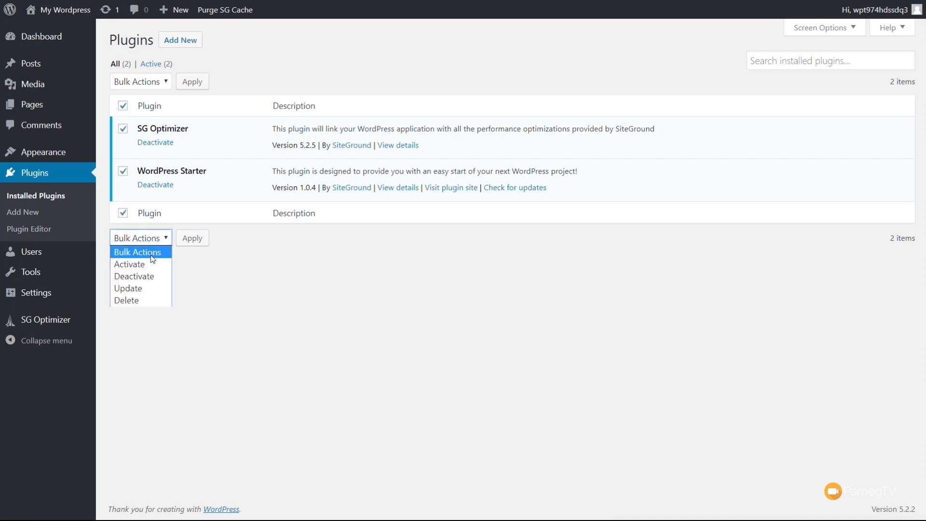
pyautogui.click(142, 277)
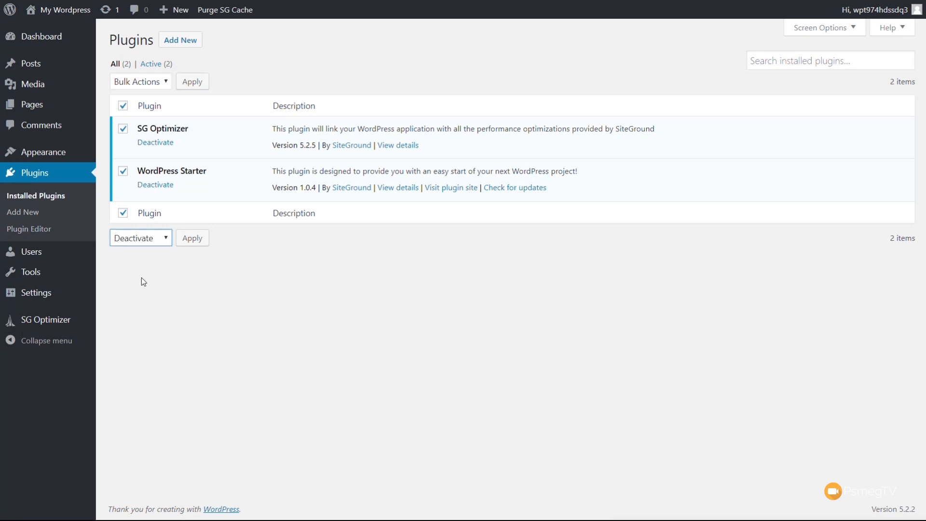
pyautogui.click(191, 239)
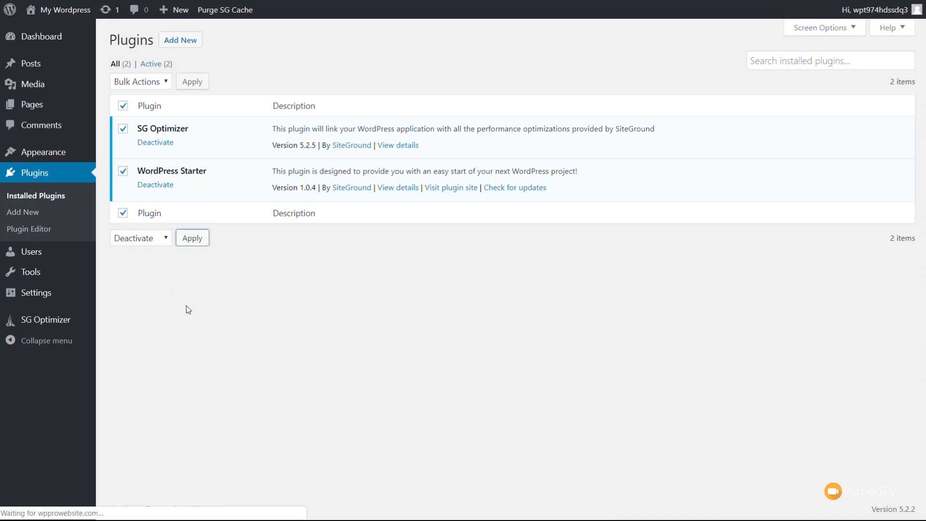
# Delete the SG Optimizer and WordPress Starter plugins with their data and return to the WordPress dashboard.
pyautogui.click(122, 142)
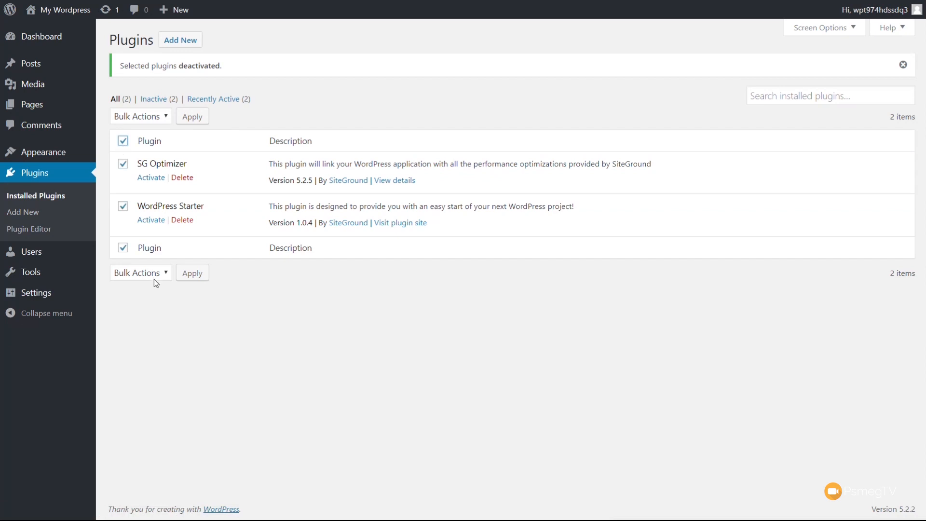
pyautogui.click(154, 277)
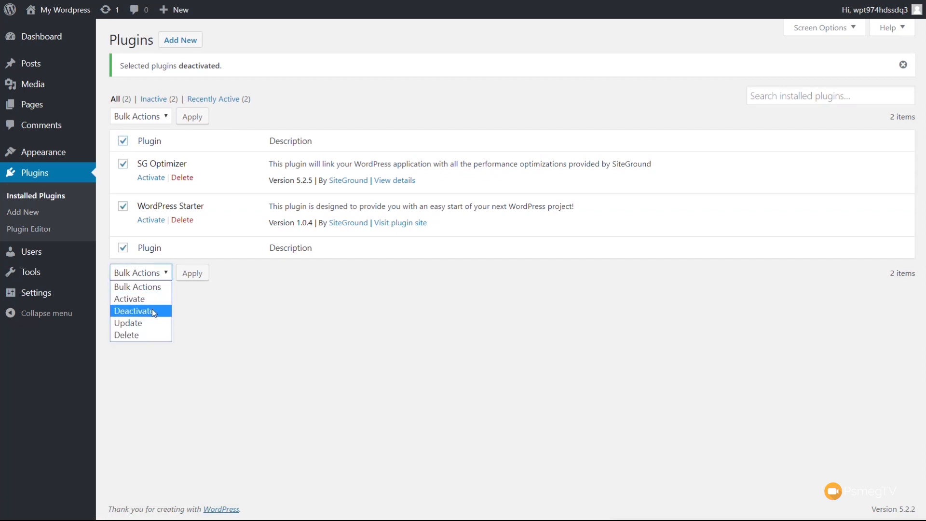
pyautogui.click(145, 334)
pyautogui.click(192, 273)
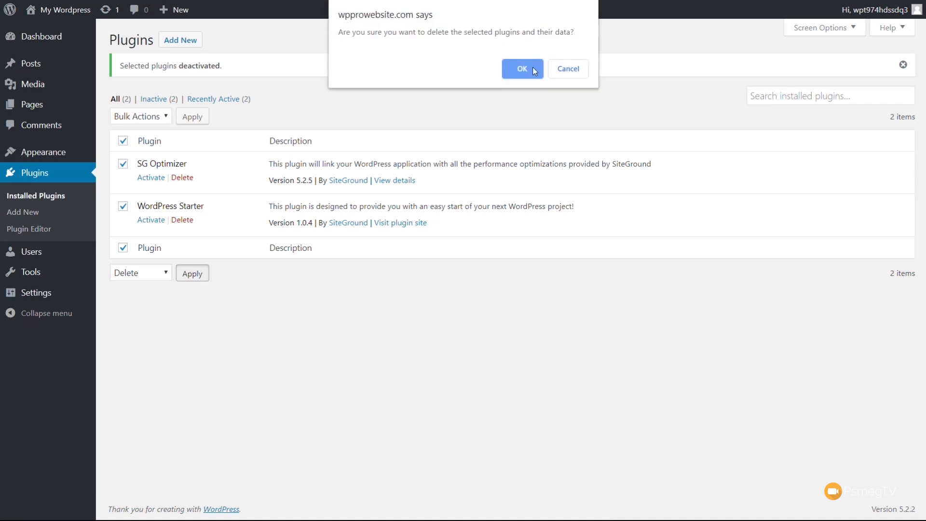
pyautogui.click(532, 68)
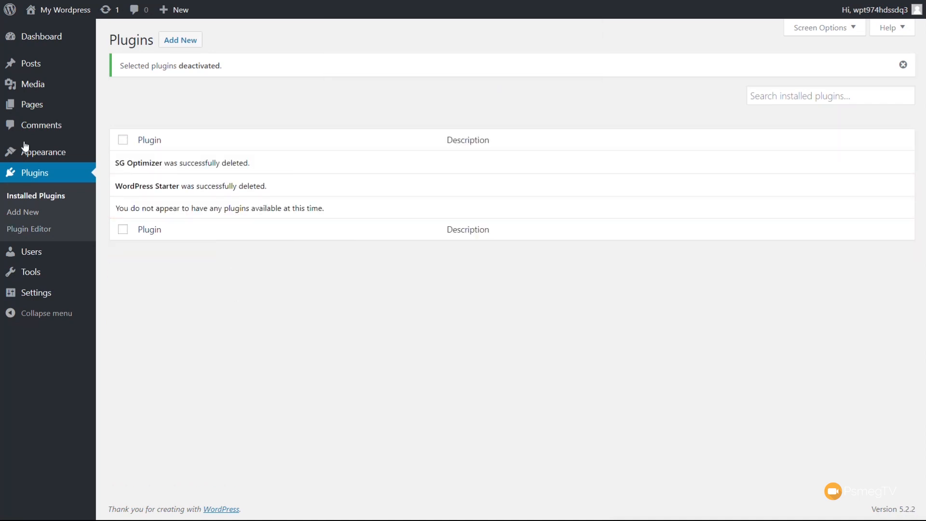
pyautogui.click(42, 43)
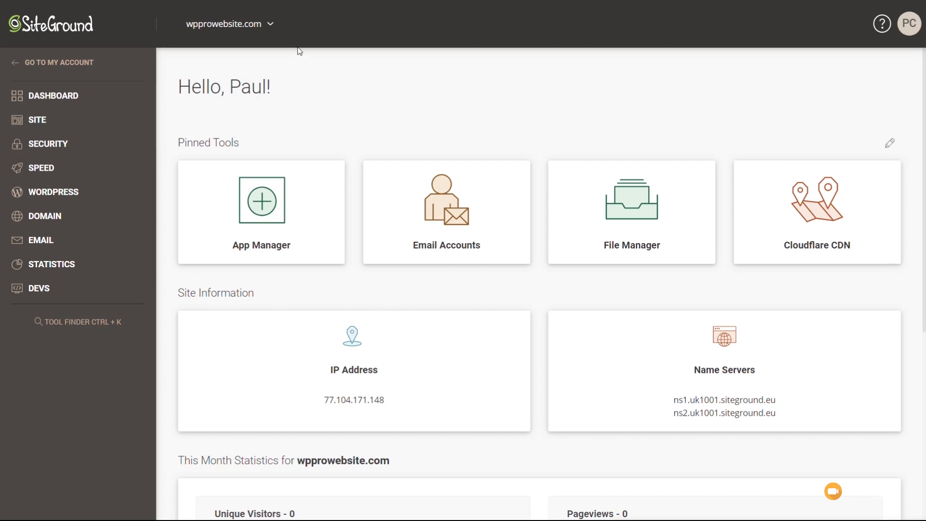
# Look over the SiteGround Site Tools dashboard for wpprowebsite.com, including its site switcher, site information and monthly statistics.
pyautogui.click(273, 27)
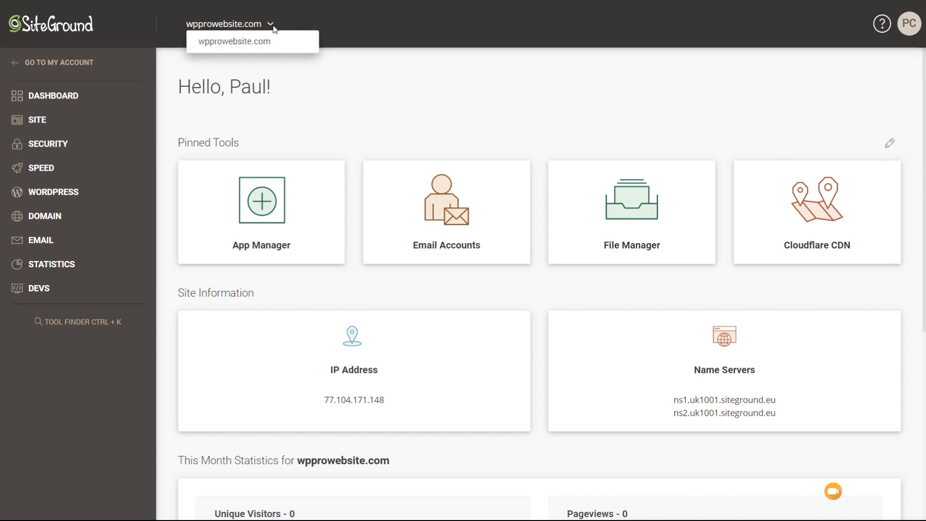
pyautogui.click(422, 92)
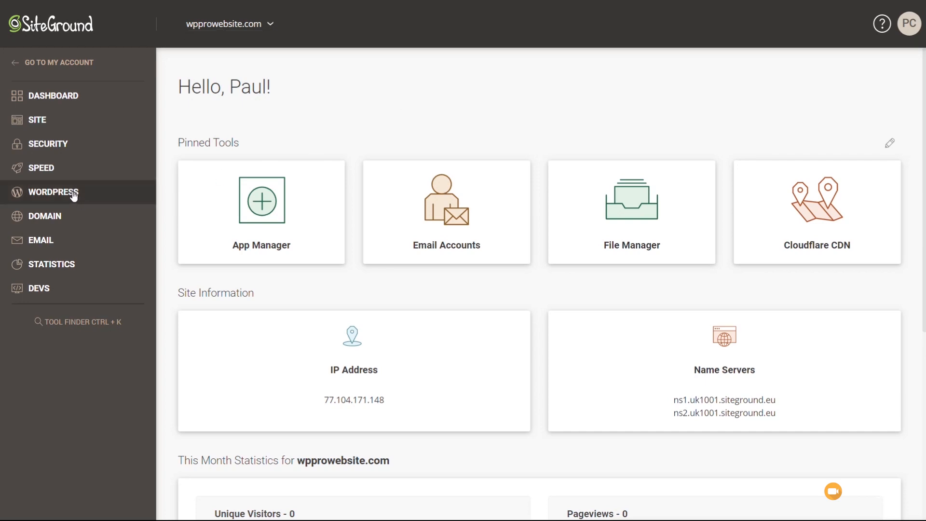
pyautogui.scroll(-3, 424, 346)
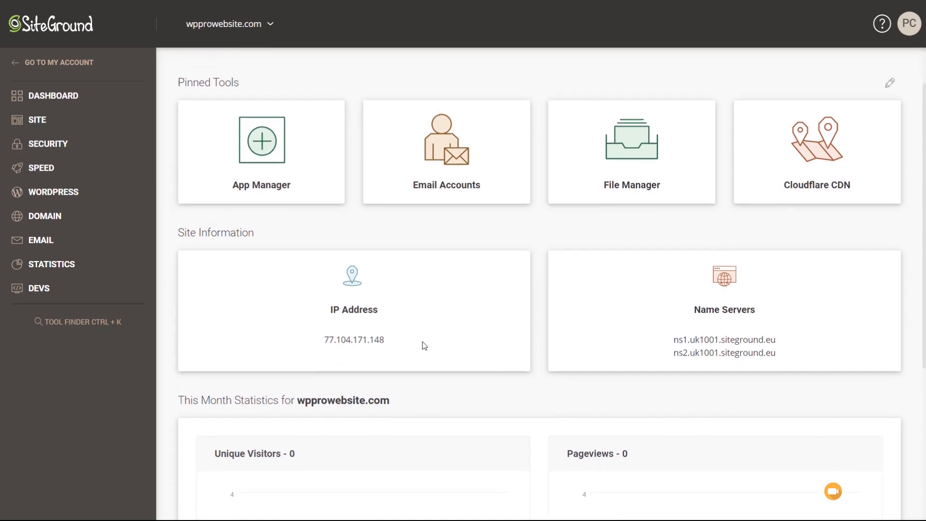
pyautogui.scroll(-4, 424, 346)
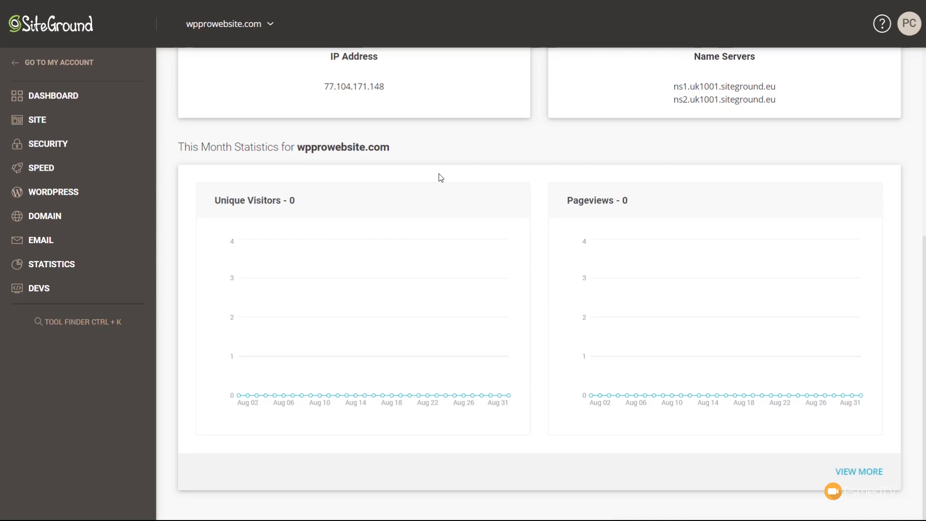
pyautogui.scroll(6, 416, 267)
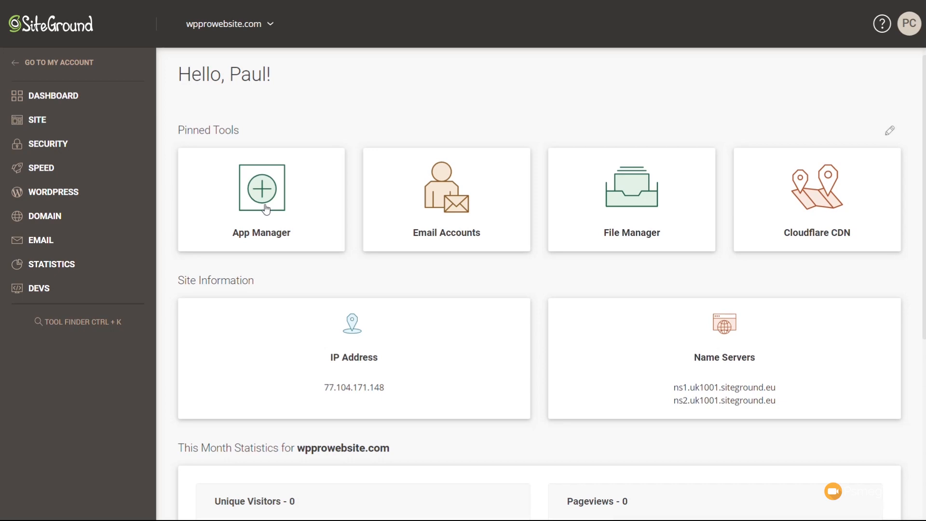
# Check the SSL certificate entry for wpprowebsite.com in the SSL Manager.
pyautogui.click(31, 145)
pyautogui.click(73, 192)
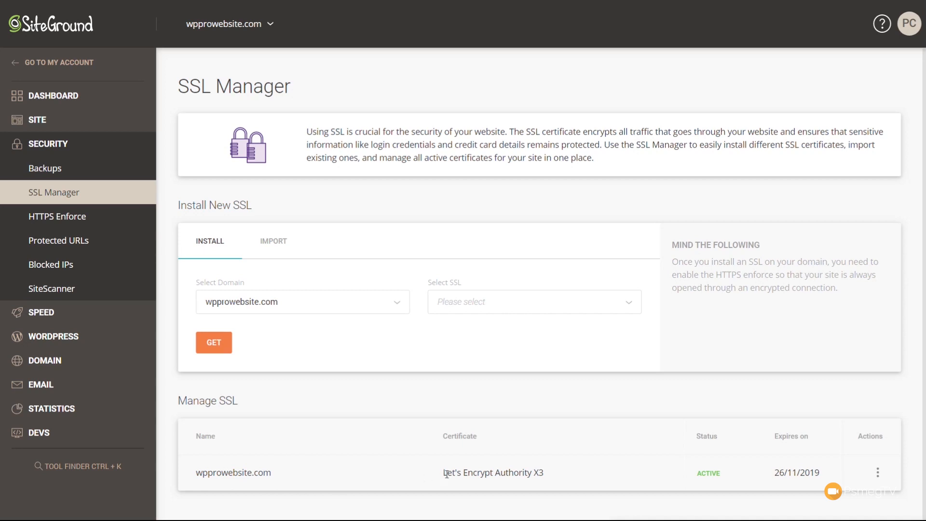
pyautogui.moveTo(448, 472); pyautogui.dragTo(547, 476)
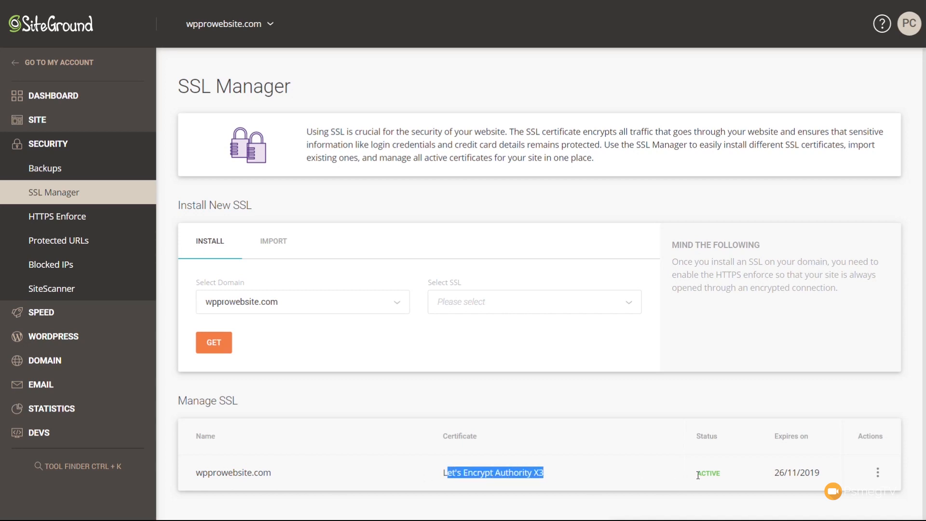
pyautogui.click(848, 498)
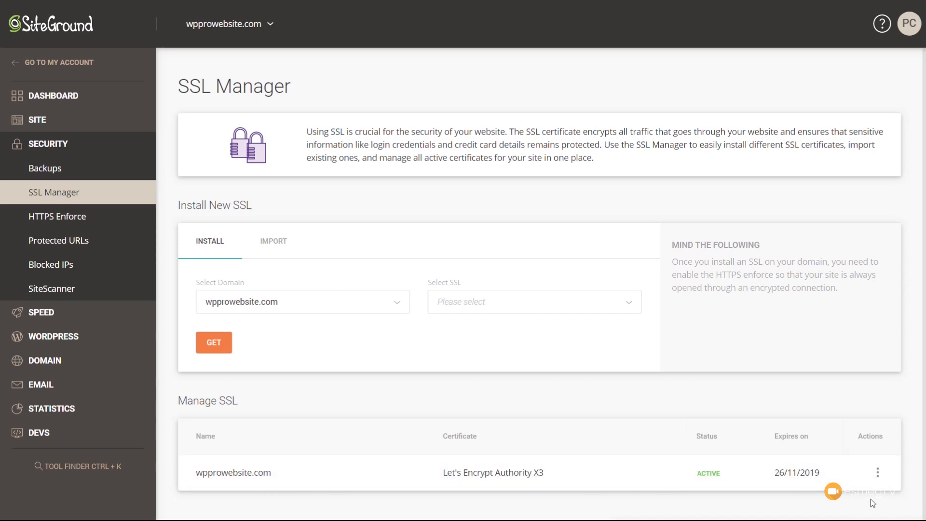
# Enable HTTPS Enforce and External Links Rewrite for wpprowebsite.com.
pyautogui.click(878, 473)
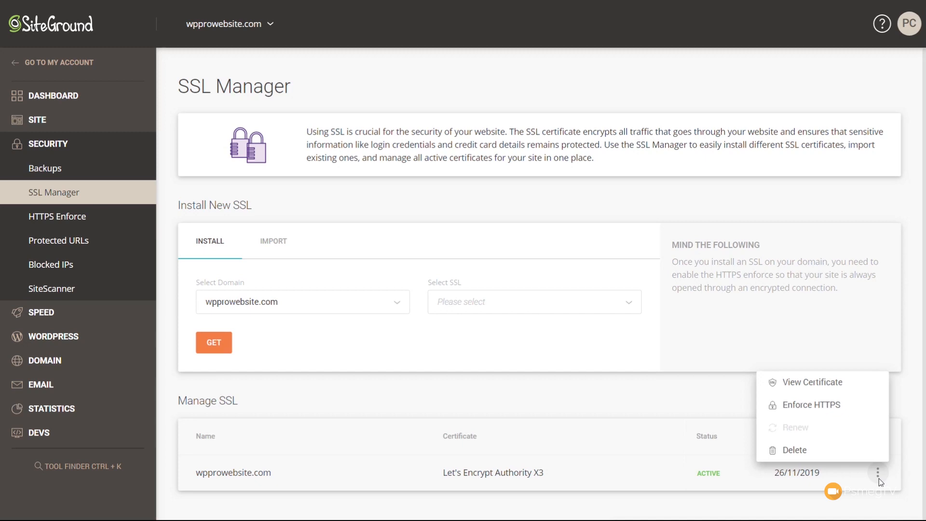
pyautogui.click(841, 410)
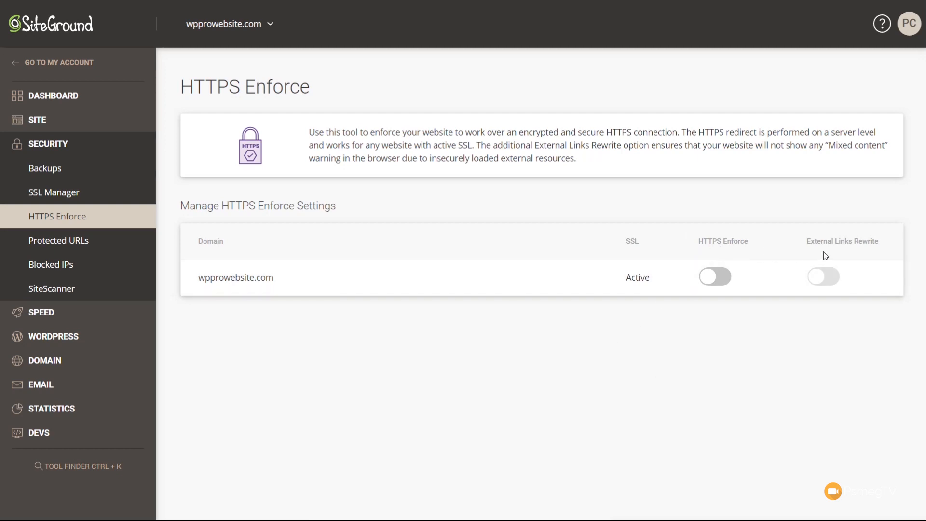
pyautogui.click(726, 280)
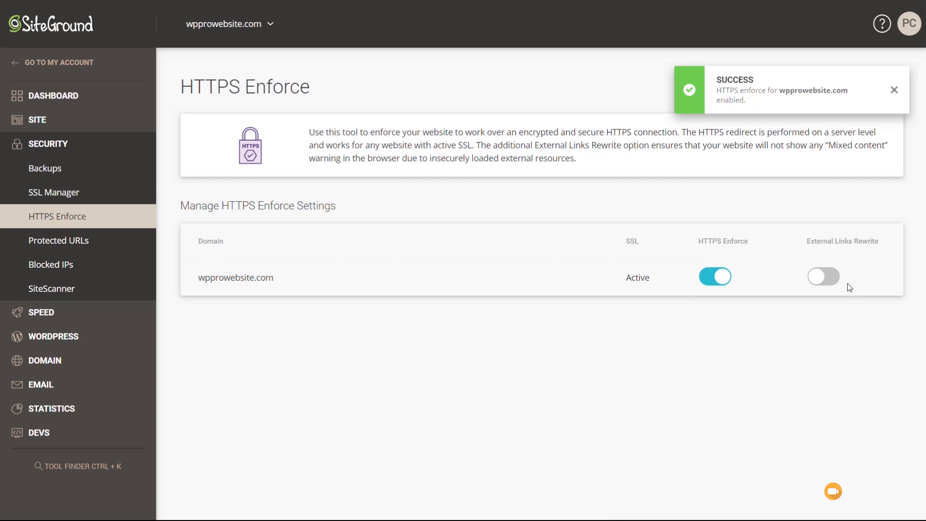
pyautogui.click(835, 281)
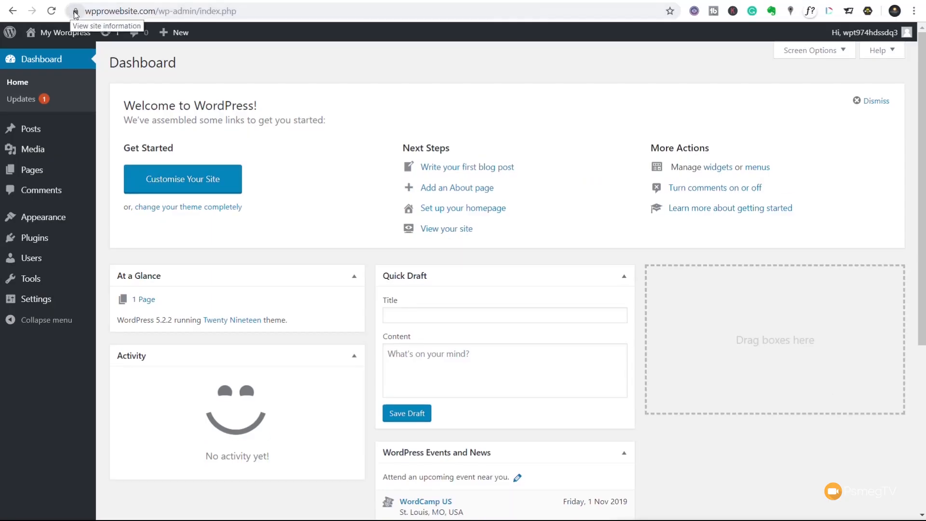
# Check the WordPress site's connection security in the browser and the HTTPS site address in the general settings.
pyautogui.click(75, 12)
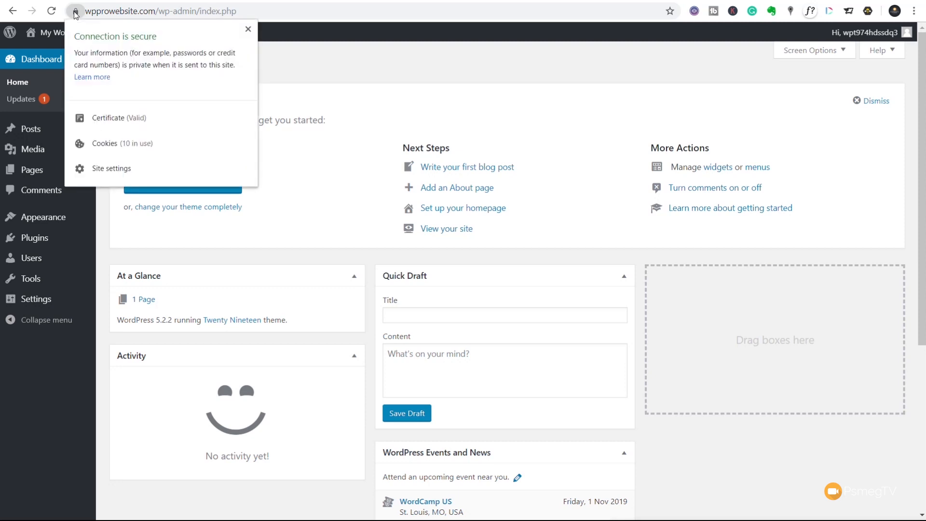
pyautogui.click(310, 64)
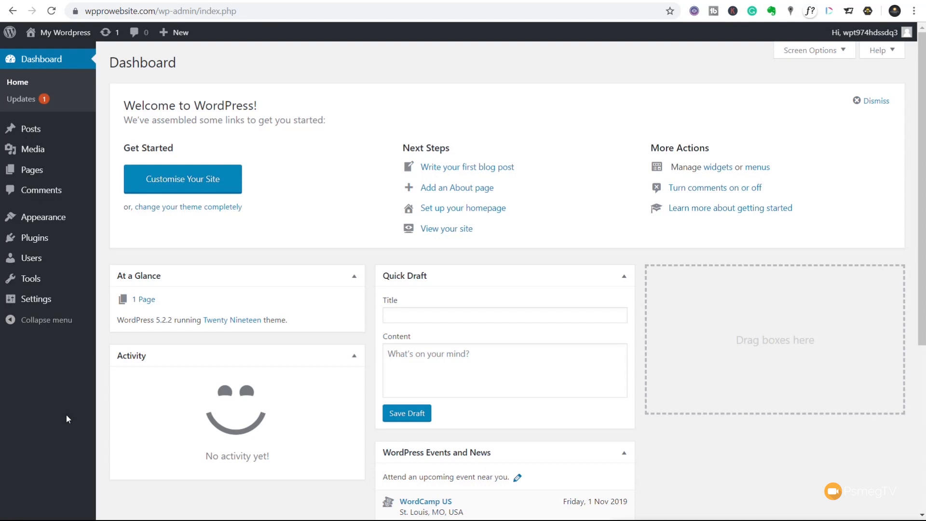
pyautogui.moveTo(72, 301)
pyautogui.click(121, 302)
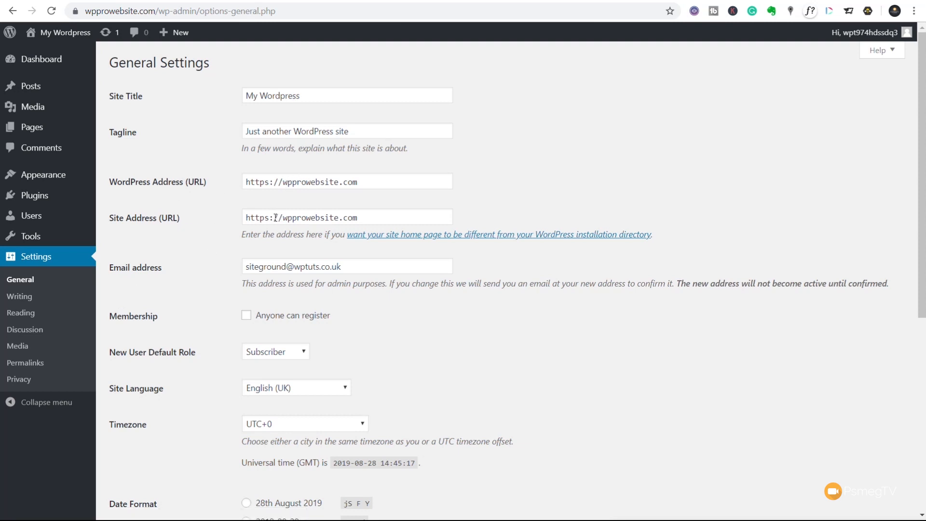
pyautogui.moveTo(275, 218); pyautogui.dragTo(241, 221)
pyautogui.click(385, 216)
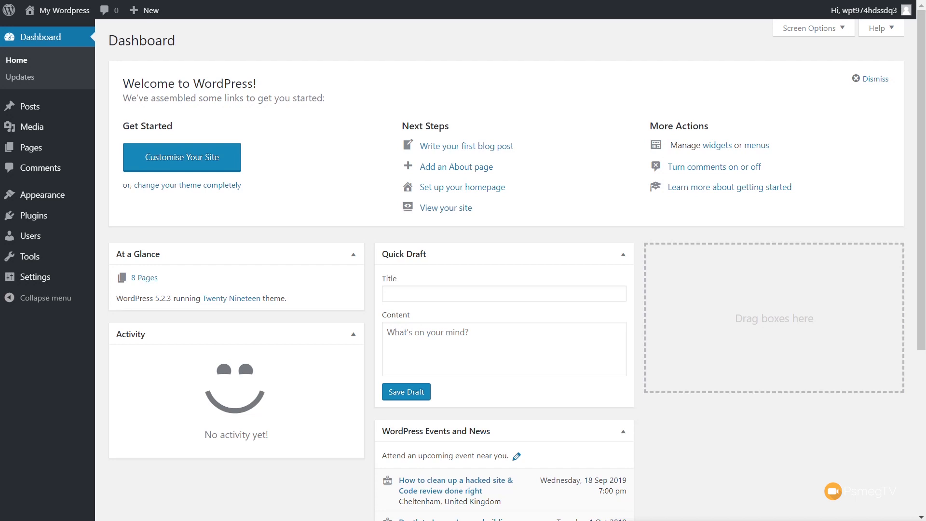
# Set the site's permalink structure to Post name and save the permalink settings.
pyautogui.moveTo(36, 277)
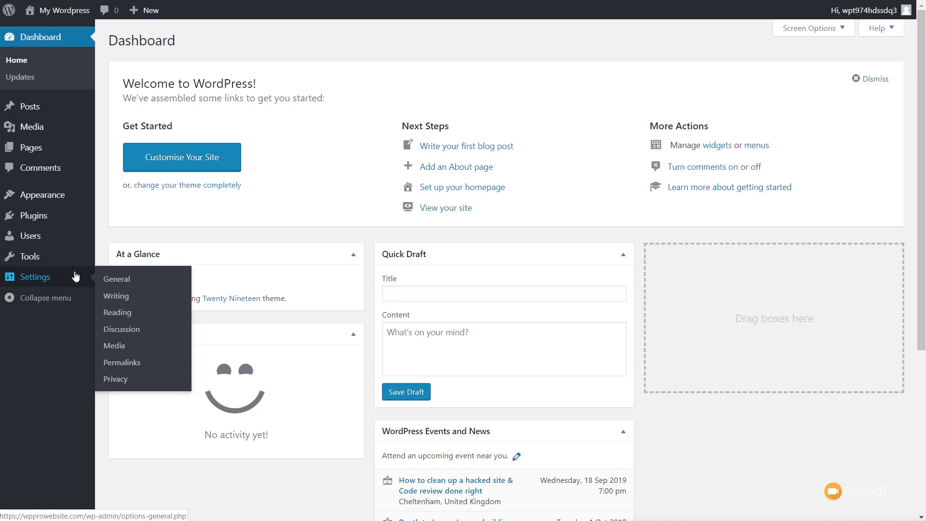
pyautogui.click(114, 363)
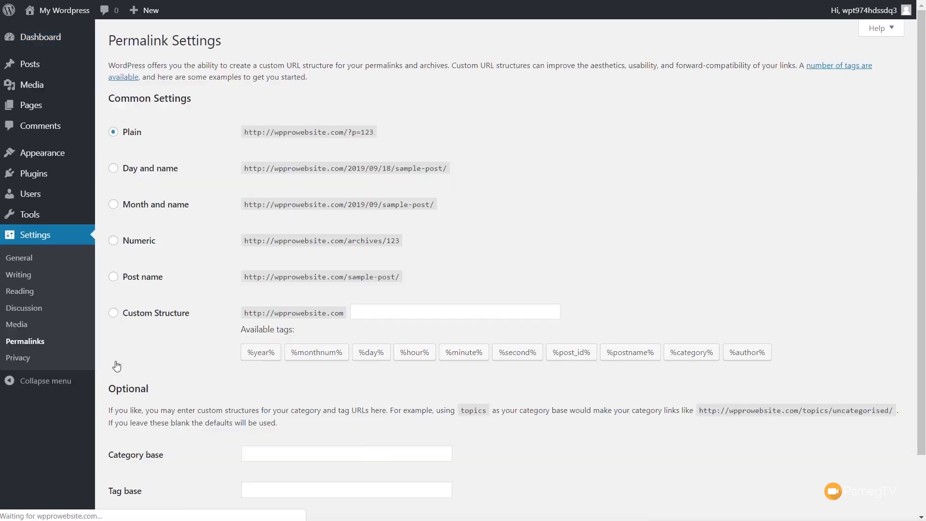
pyautogui.click(147, 282)
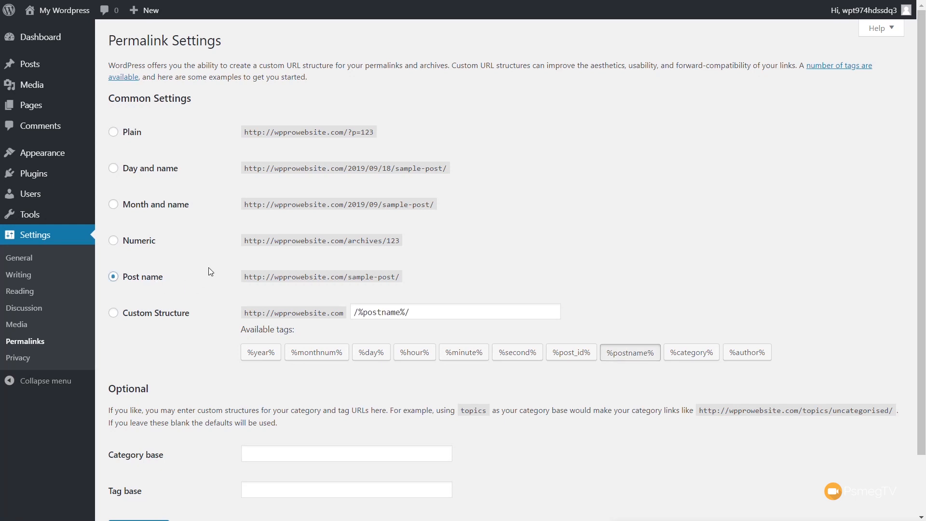
pyautogui.moveTo(401, 277); pyautogui.dragTo(246, 288)
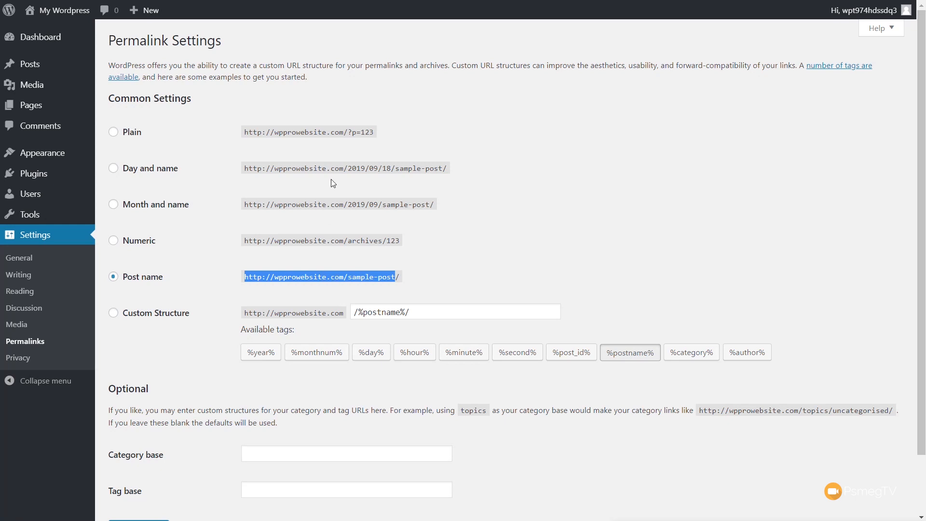
pyautogui.moveTo(374, 134); pyautogui.dragTo(247, 142)
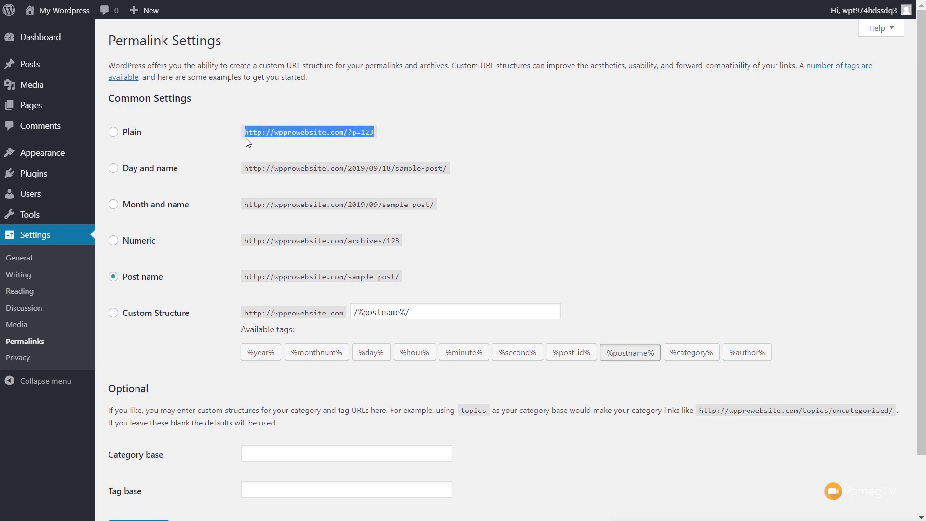
pyautogui.scroll(-2, 595, 308)
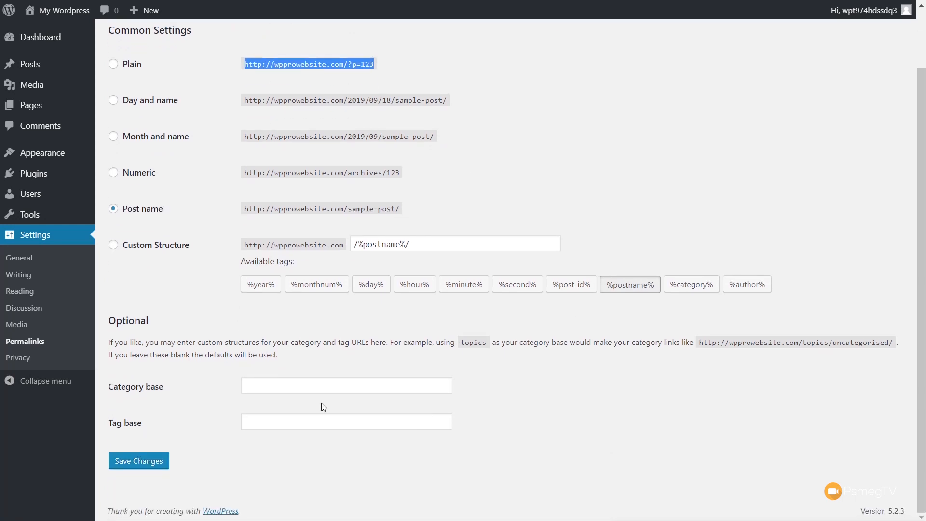
pyautogui.click(140, 461)
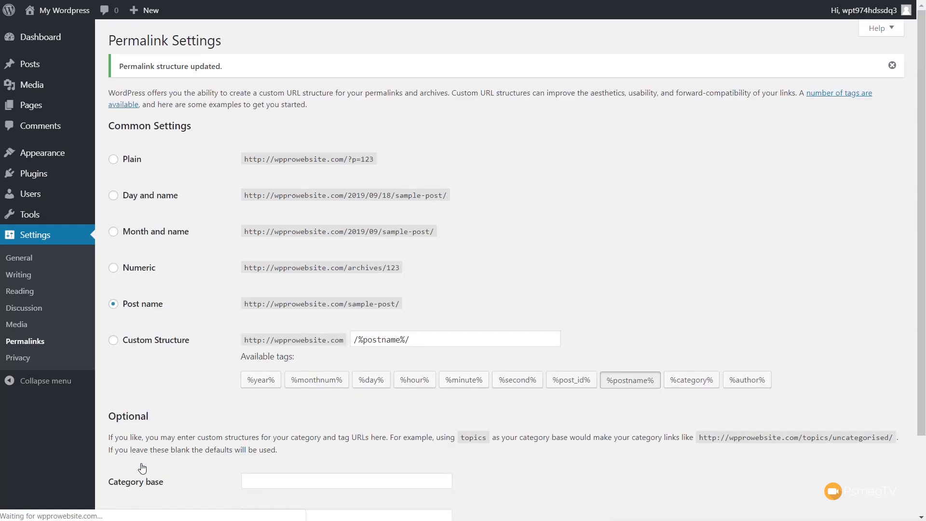
# Move the Hello World post to the bin and permanently empty the posts bin.
pyautogui.moveTo(41, 67)
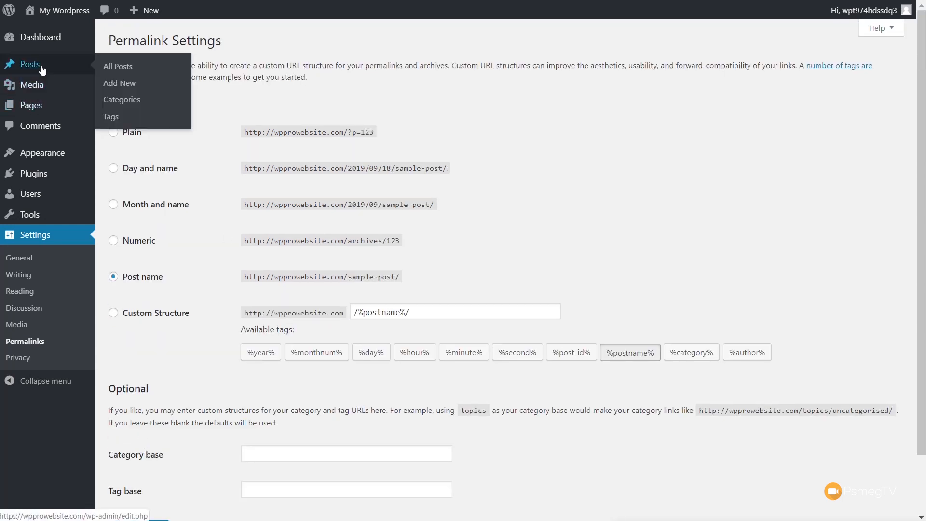
pyautogui.click(116, 67)
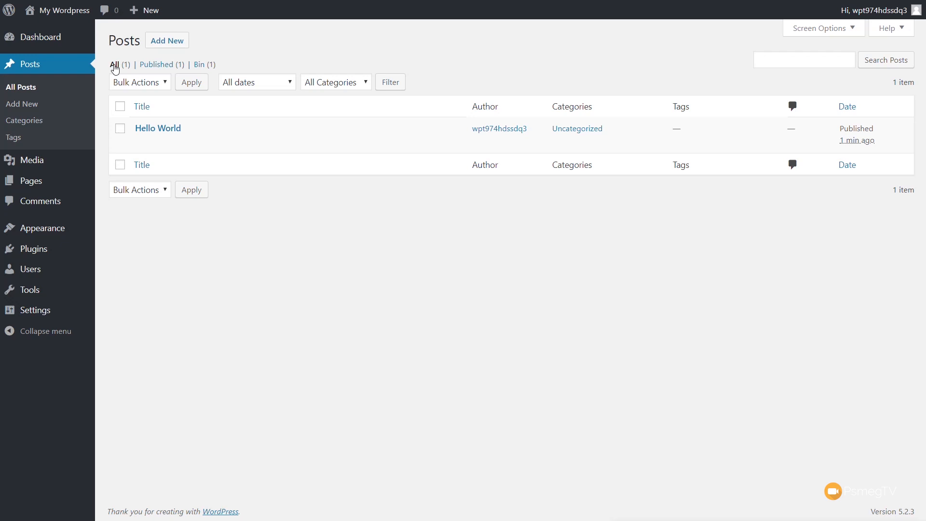
pyautogui.click(122, 108)
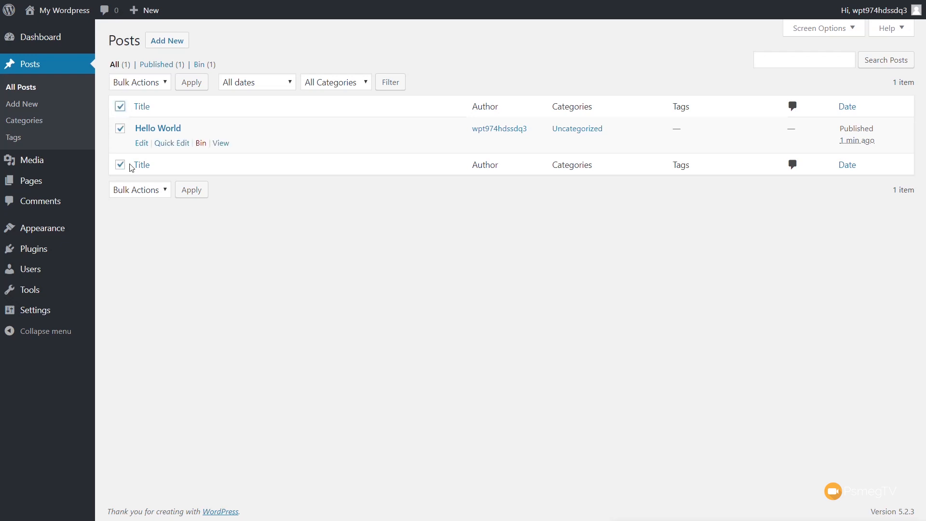
pyautogui.click(156, 85)
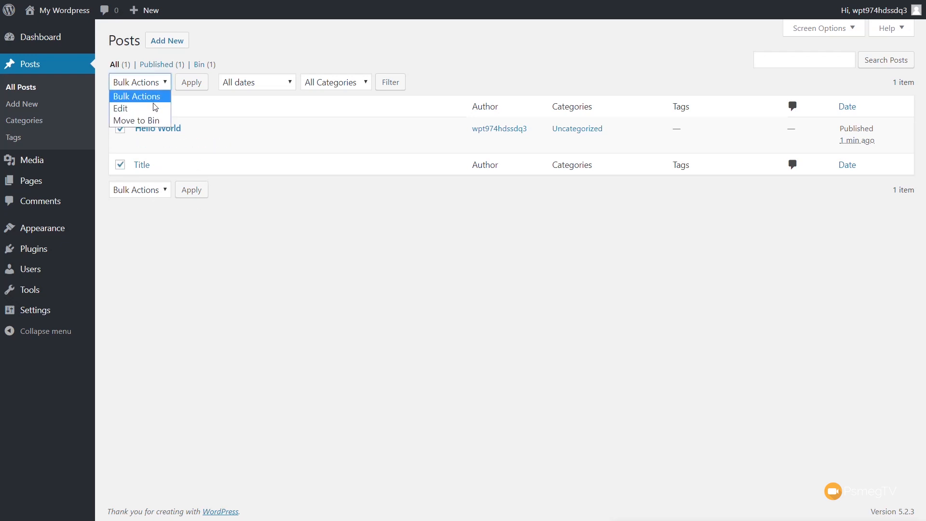
pyautogui.click(140, 120)
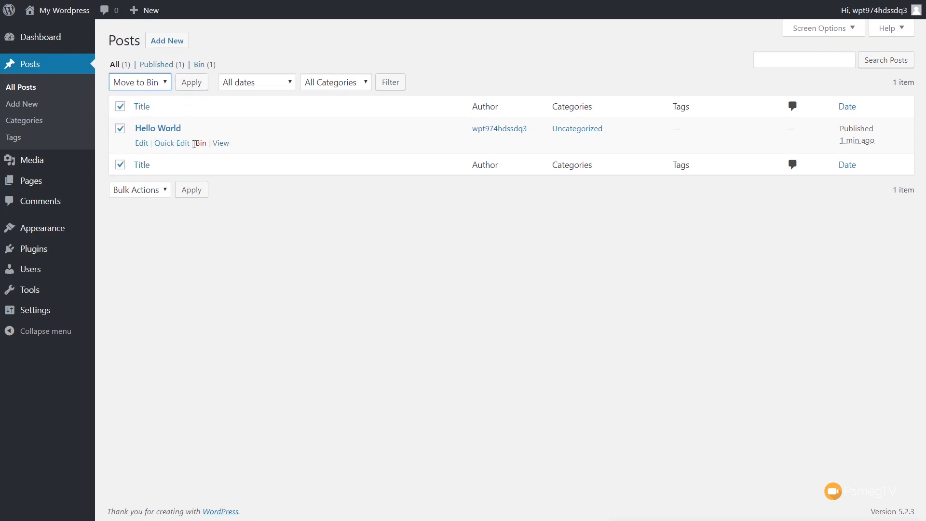
pyautogui.click(192, 83)
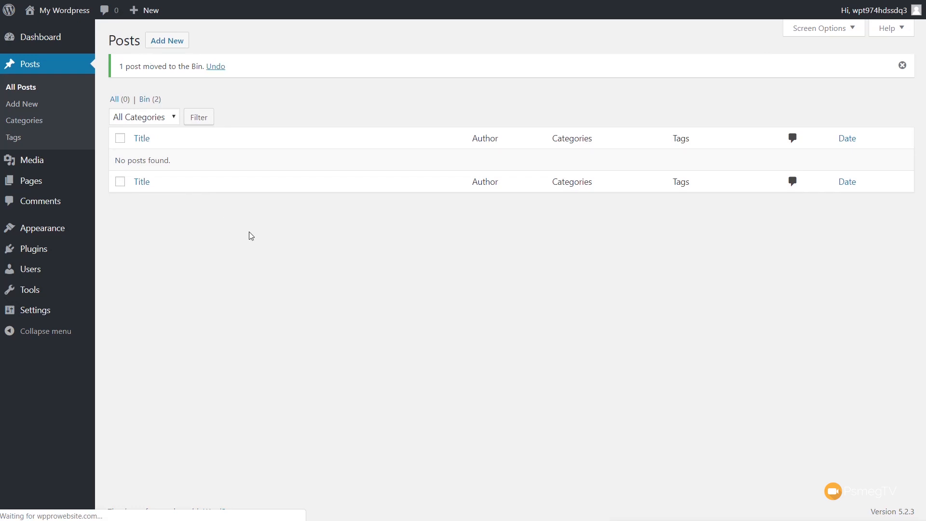
pyautogui.click(143, 100)
pyautogui.click(452, 83)
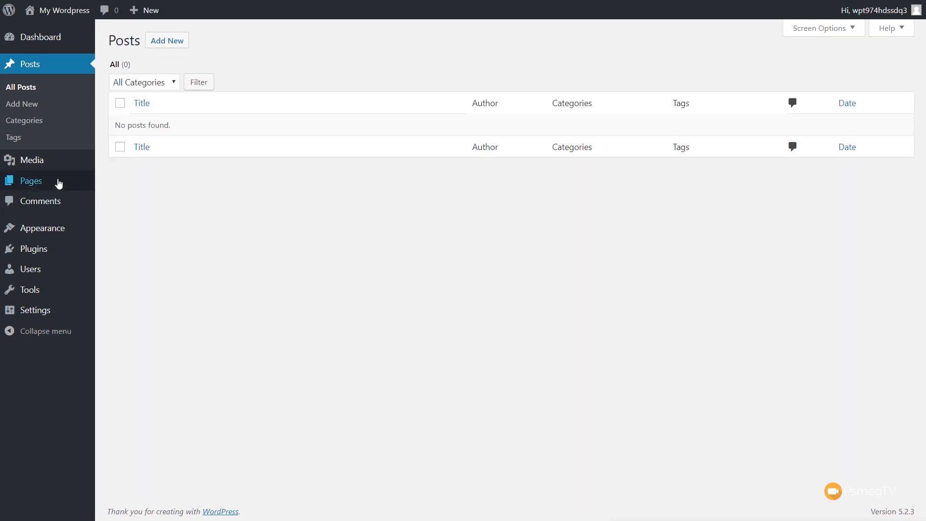
# Move the Privacy Policy and Sample Page pages to the bin and permanently empty the pages bin.
pyautogui.moveTo(50, 181)
pyautogui.click(113, 188)
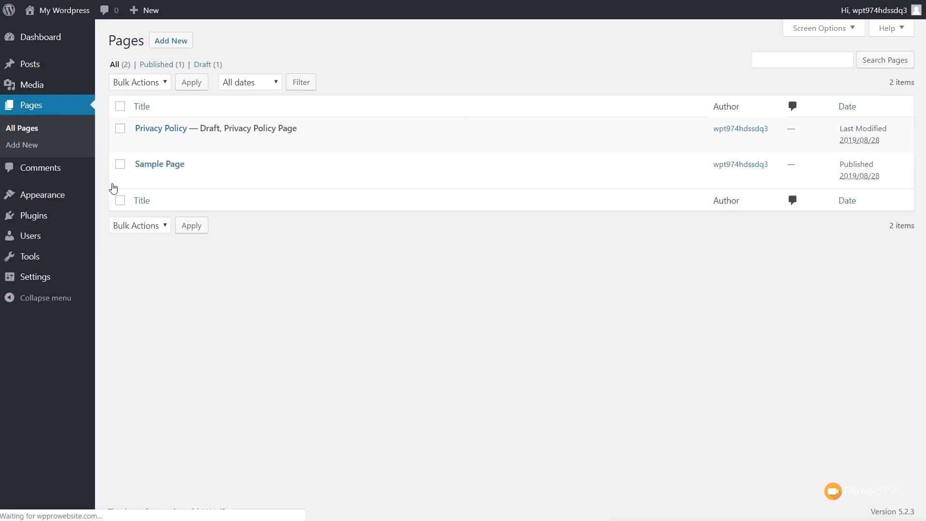
pyautogui.click(121, 107)
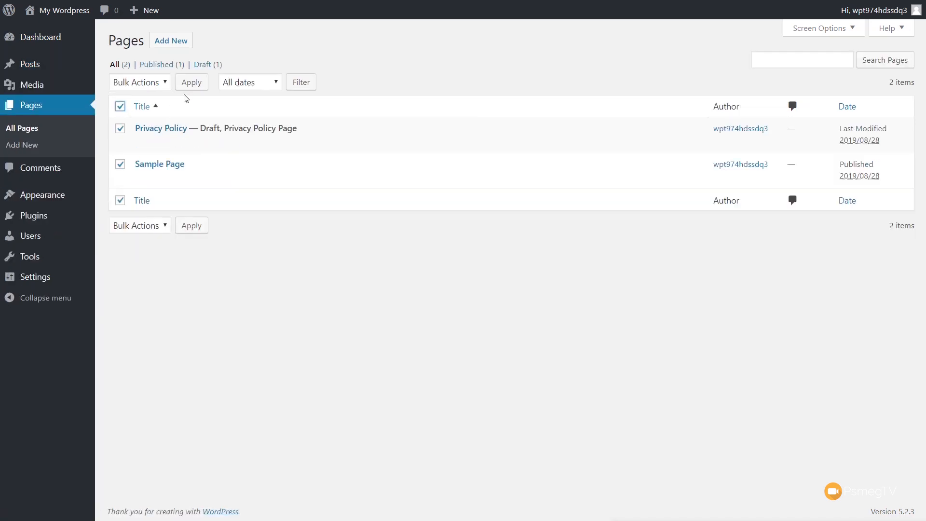
pyautogui.click(166, 83)
pyautogui.click(158, 120)
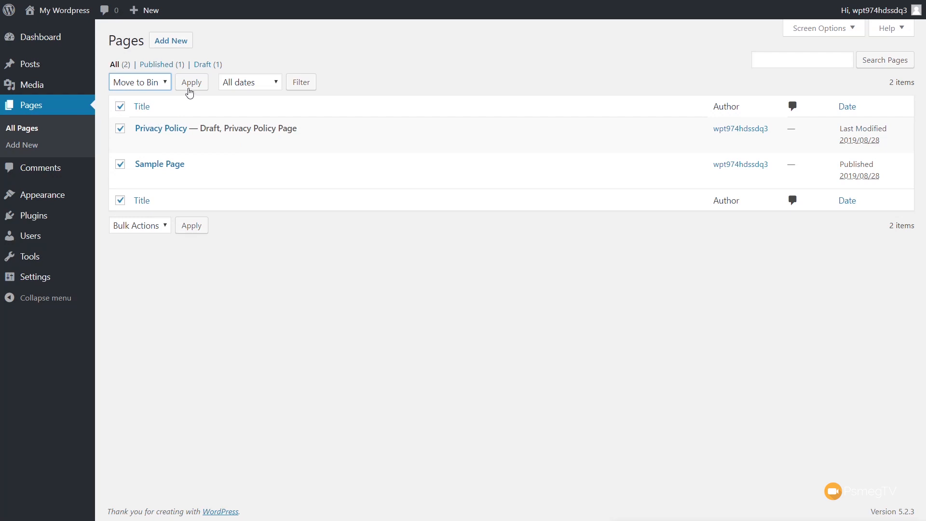
pyautogui.click(191, 84)
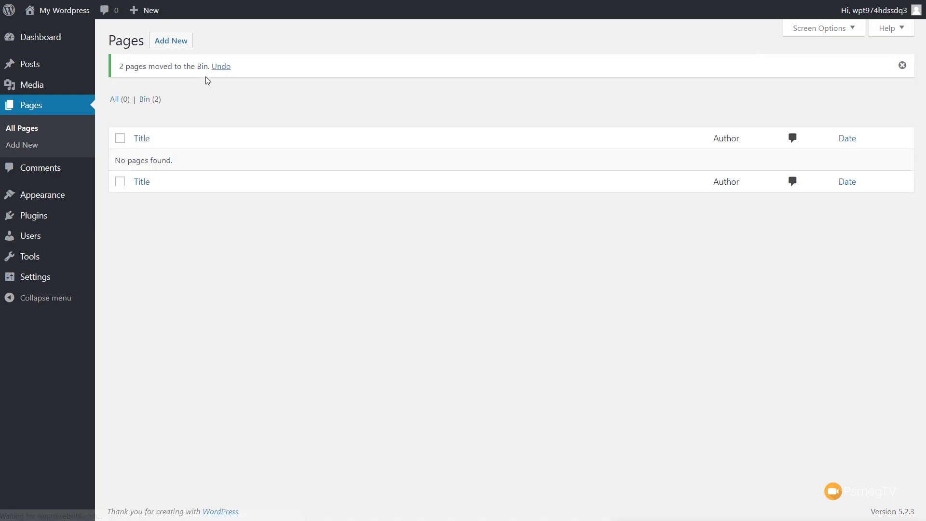
pyautogui.click(151, 99)
pyautogui.click(371, 82)
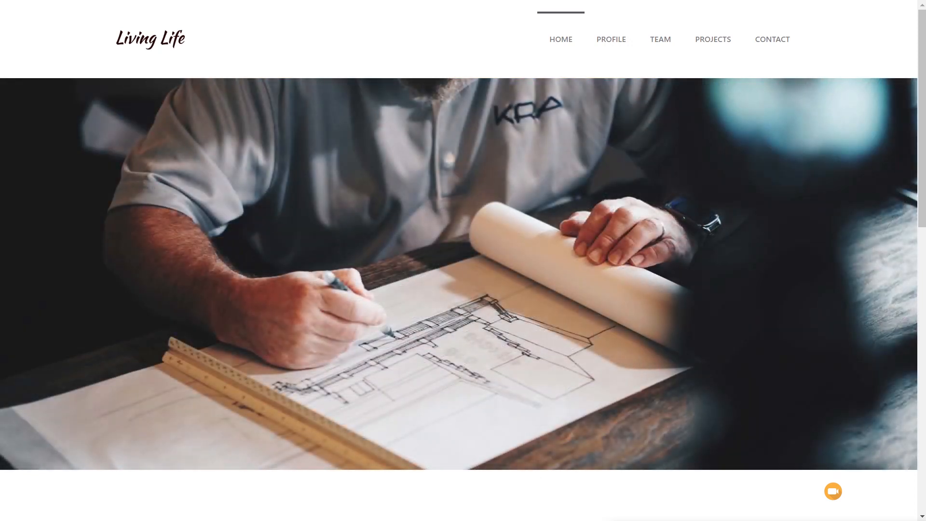
# Look through the Home, Profile and Team pages of the finished Living Life example site.
pyautogui.scroll(-5, 643, 358)
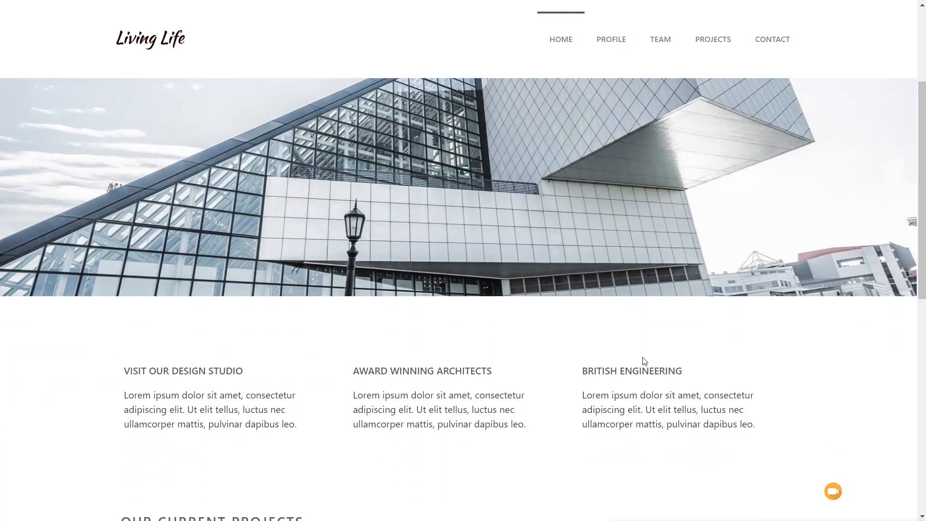
pyautogui.scroll(-4, 643, 359)
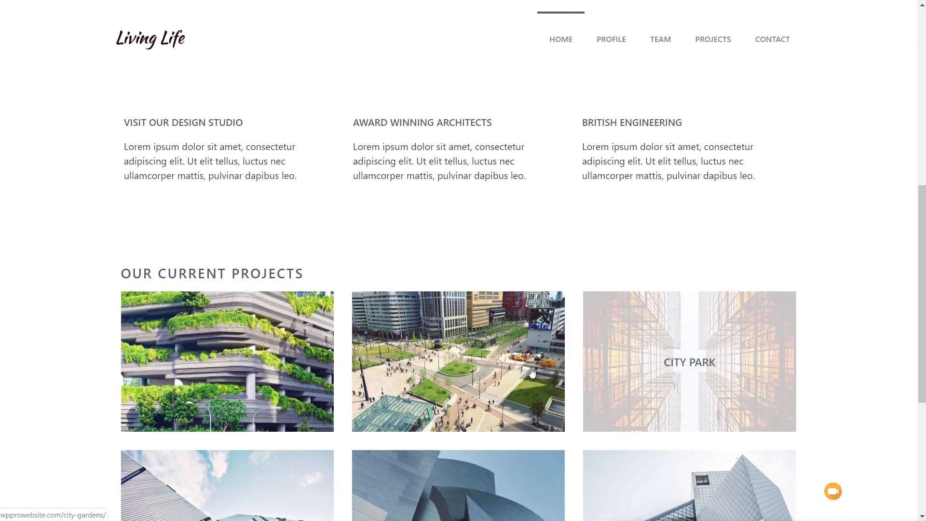
pyautogui.click(611, 39)
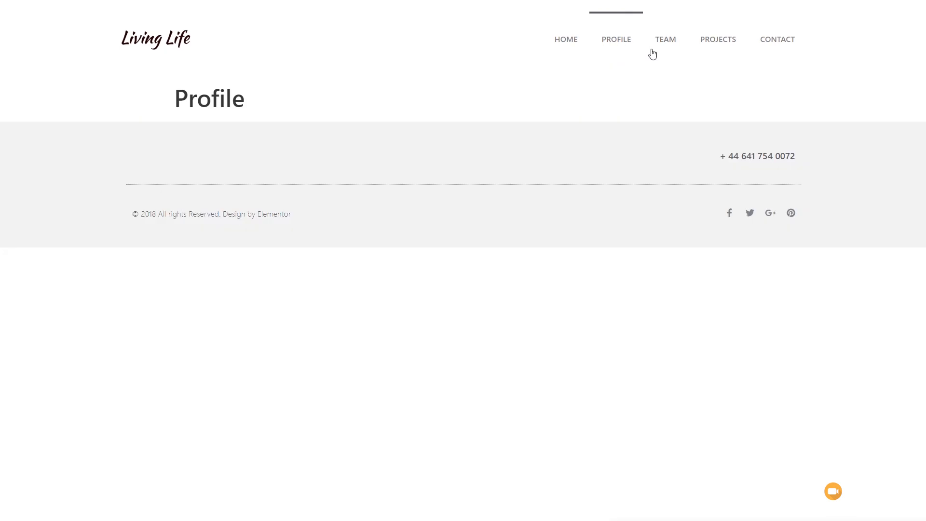
pyautogui.click(668, 50)
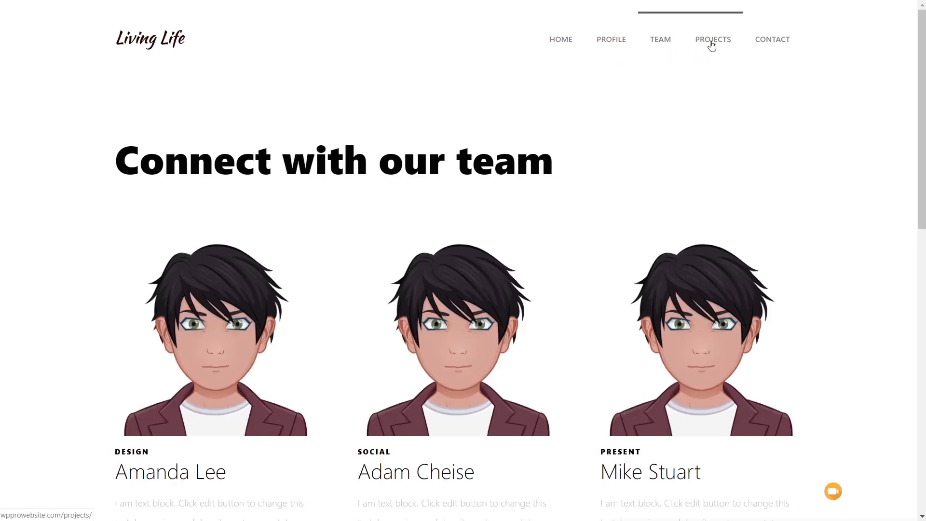
# Examine the Living Life Projects page, its Commercial, Parks & Gardens and All filters, and the Hope Park project page.
pyautogui.click(712, 45)
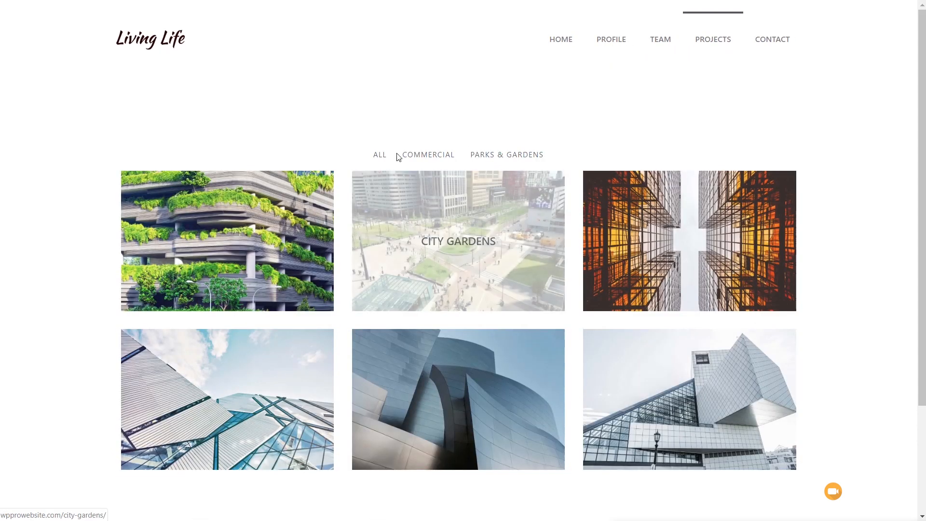
pyautogui.click(435, 155)
pyautogui.click(524, 156)
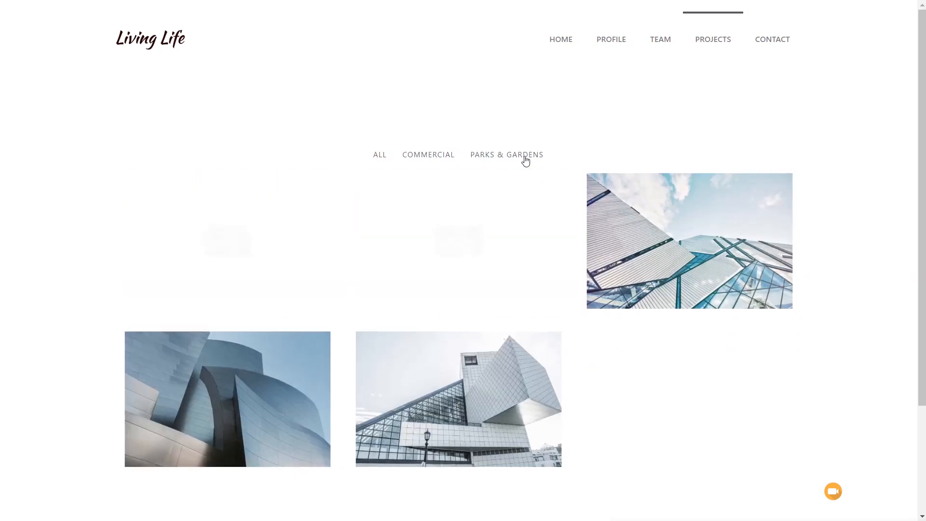
pyautogui.click(384, 155)
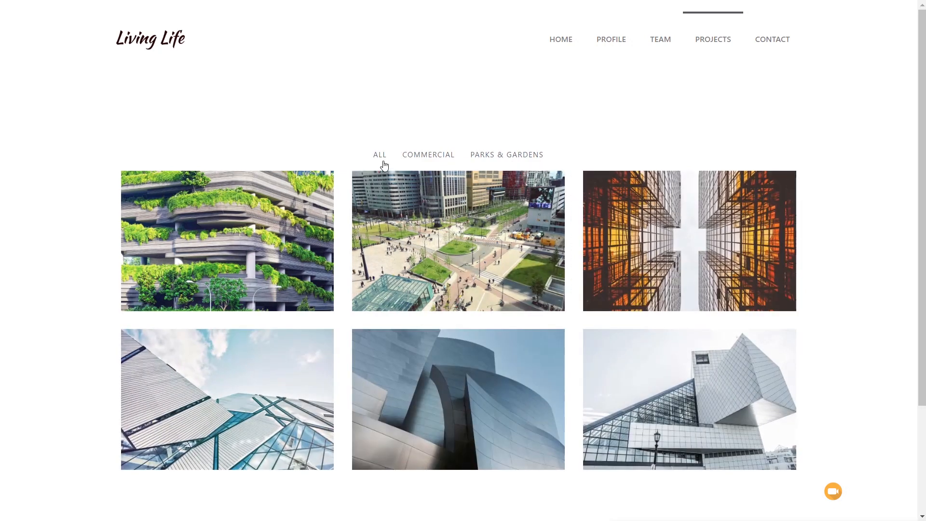
pyautogui.click(256, 241)
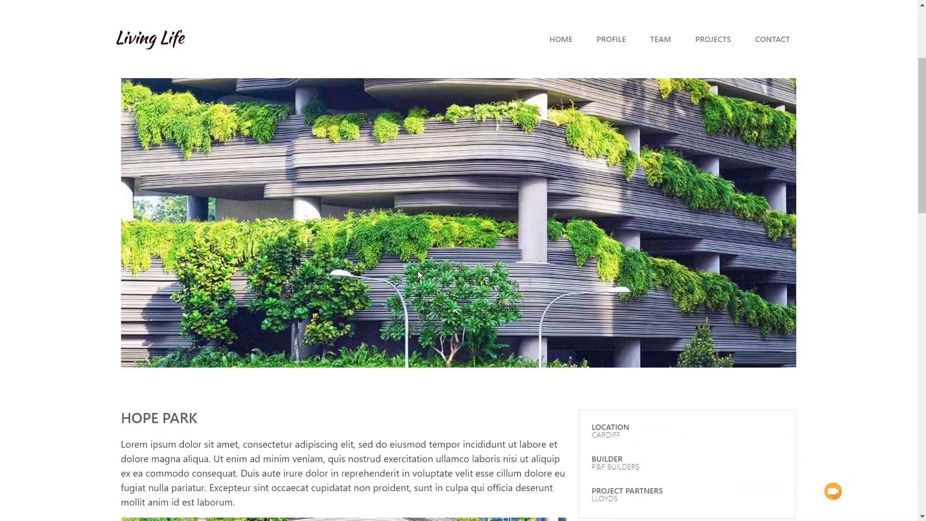
pyautogui.scroll(-5, 417, 275)
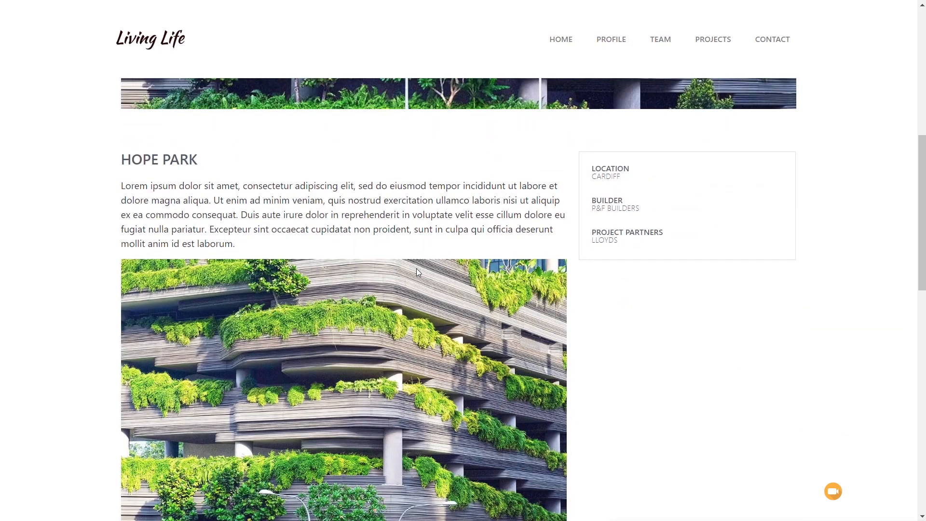
pyautogui.scroll(1, 418, 272)
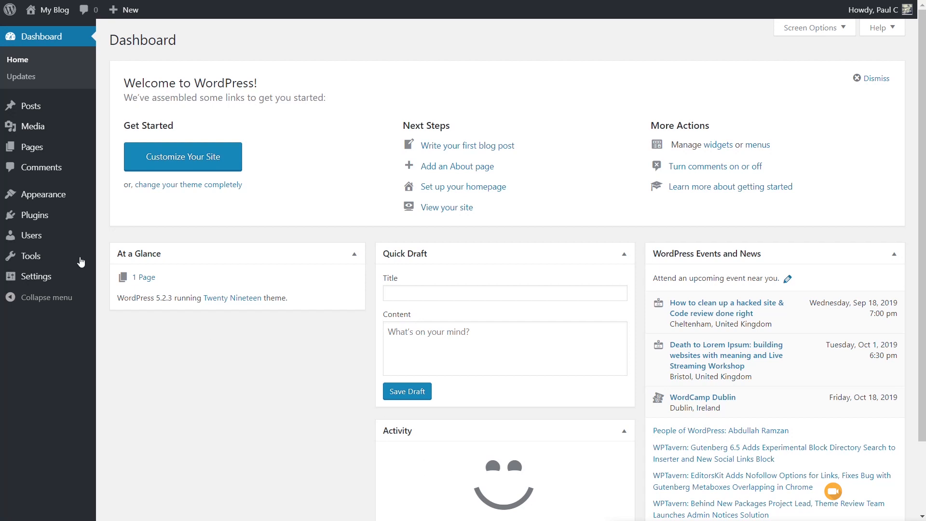
# Search the theme directory for "hello", and install and activate the Hello Elementor theme.
pyautogui.moveTo(55, 194)
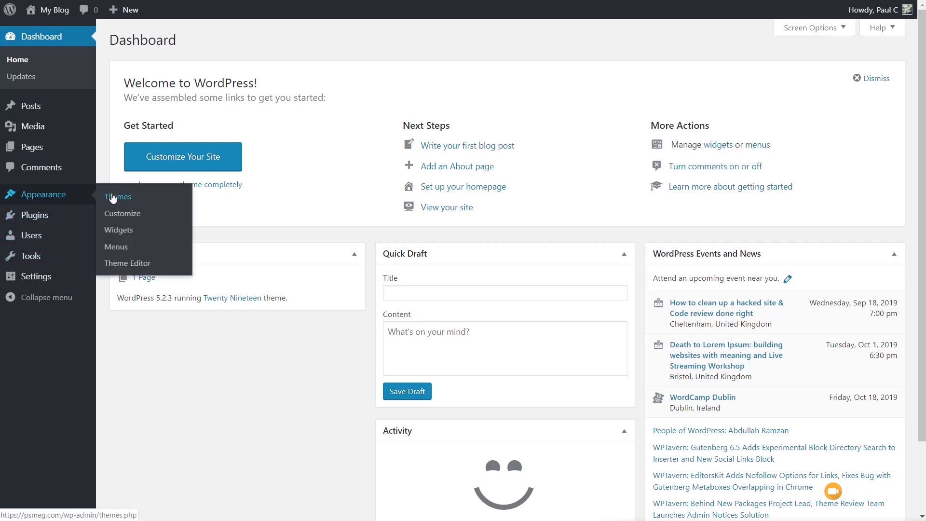
pyautogui.click(115, 204)
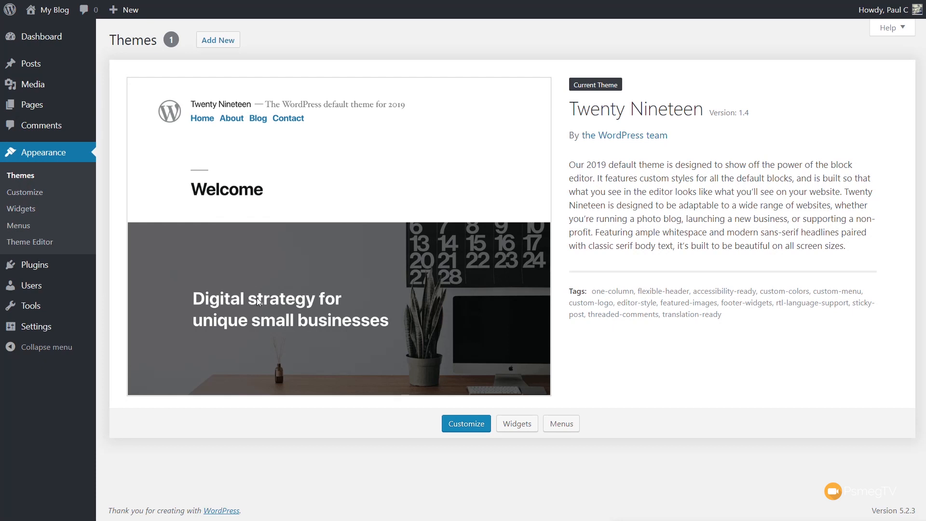
pyautogui.click(226, 47)
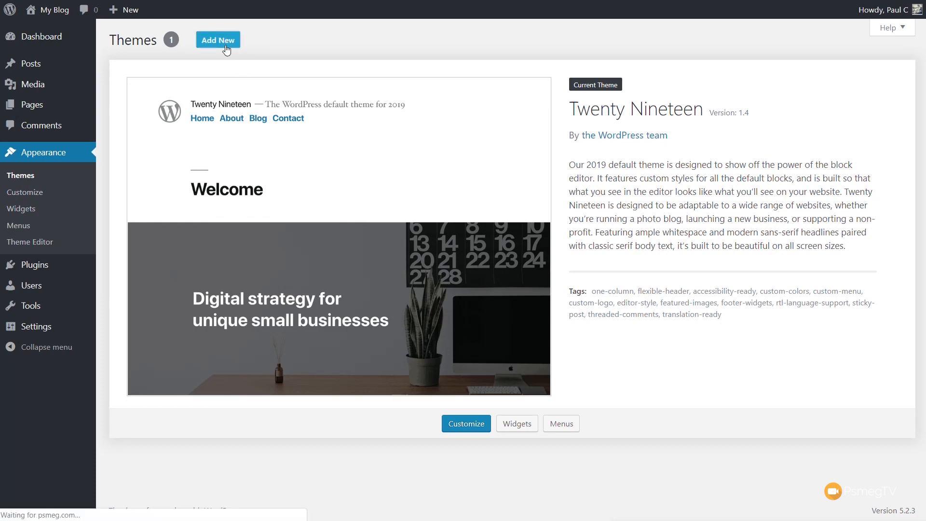
pyautogui.click(805, 74)
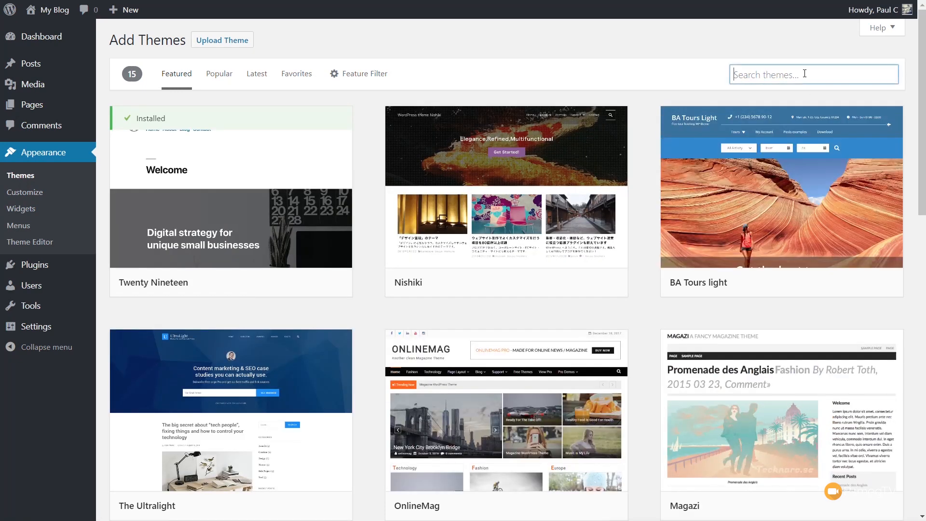
pyautogui.write('hello')
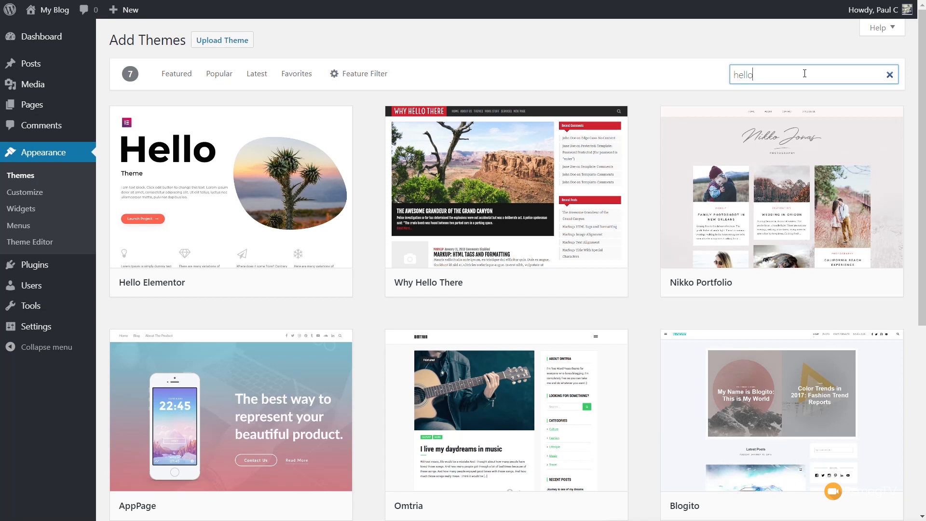
pyautogui.moveTo(242, 252)
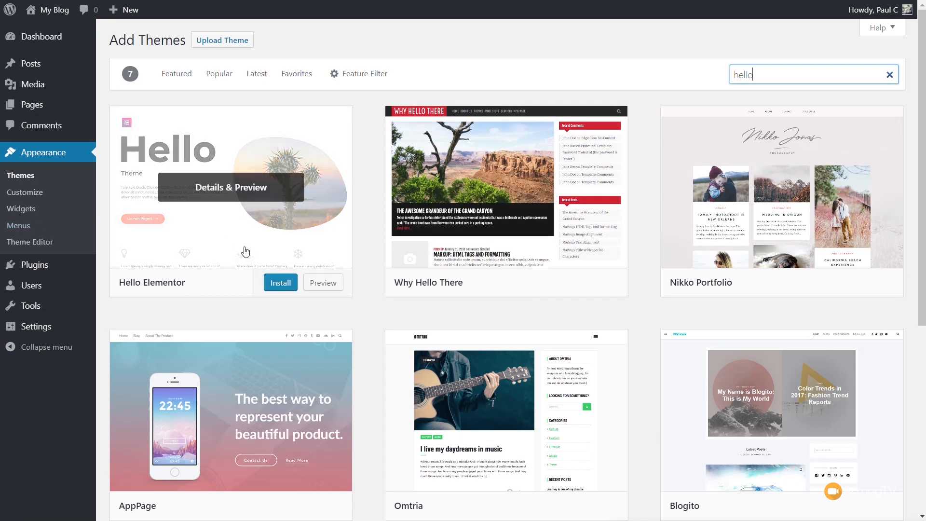
pyautogui.click(280, 281)
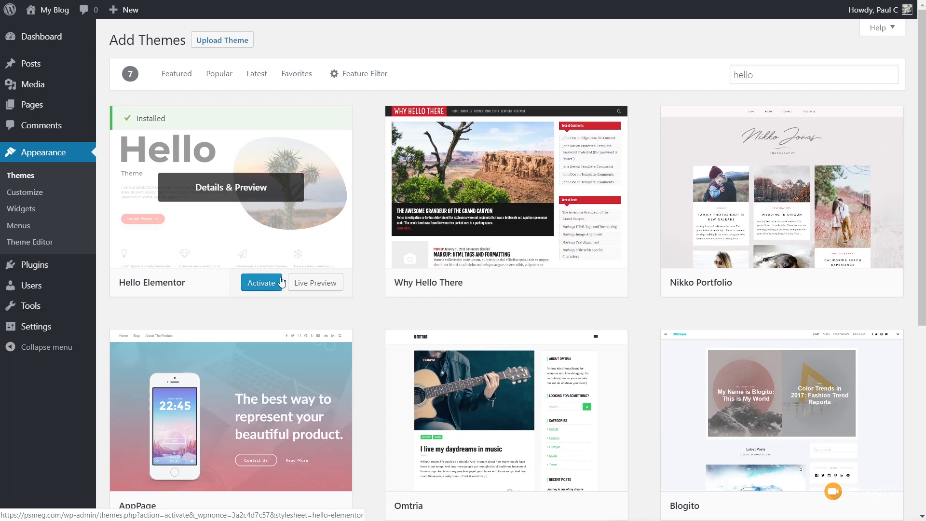
pyautogui.click(271, 280)
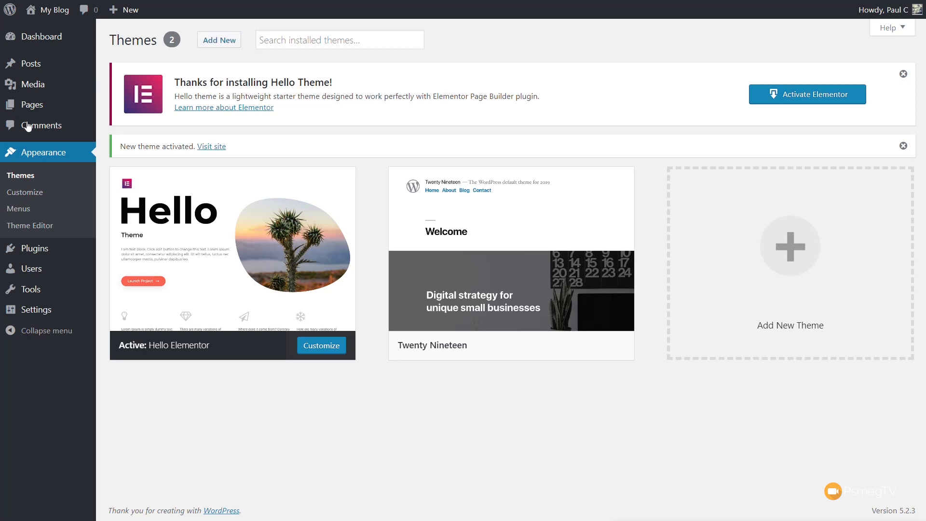
# Activate the Classic Editor, Elementor and Elementor Pro plugins together with one bulk action.
pyautogui.moveTo(37, 249)
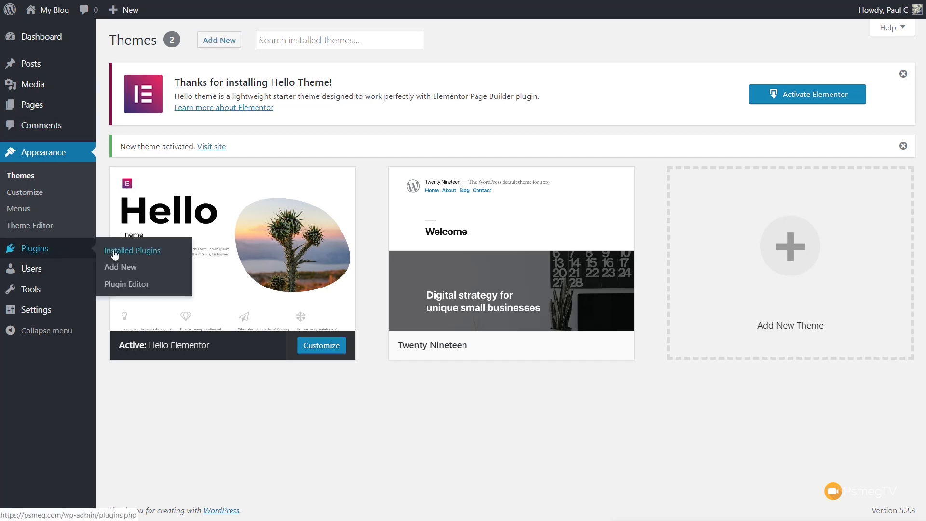
pyautogui.click(115, 255)
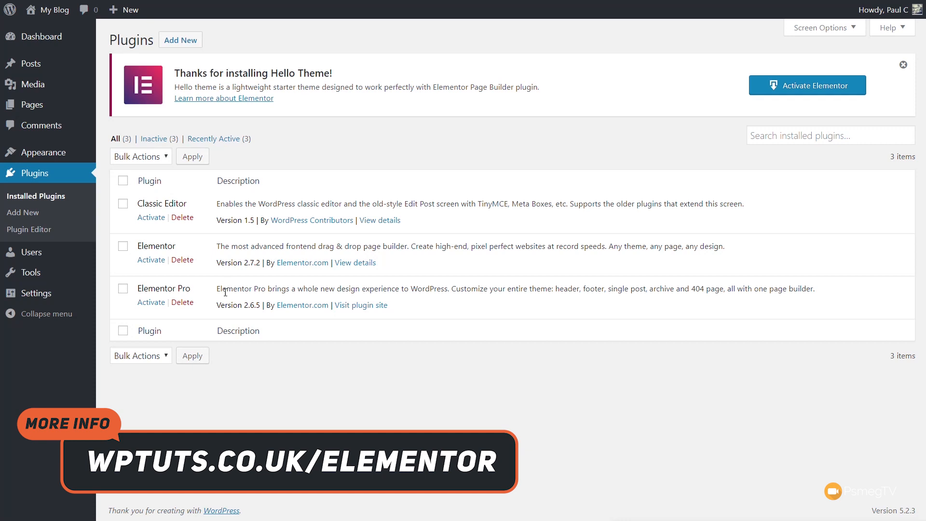
pyautogui.click(123, 182)
pyautogui.click(158, 355)
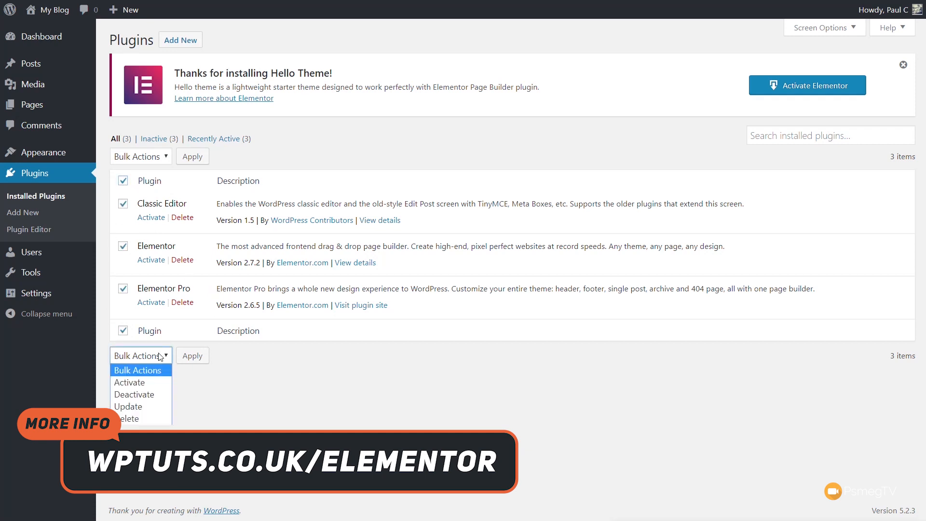
pyautogui.click(147, 383)
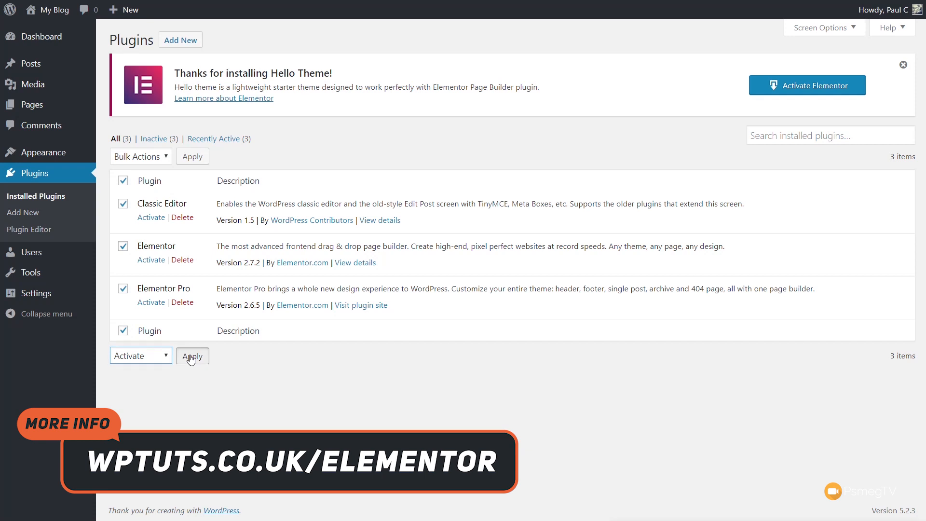
pyautogui.click(191, 356)
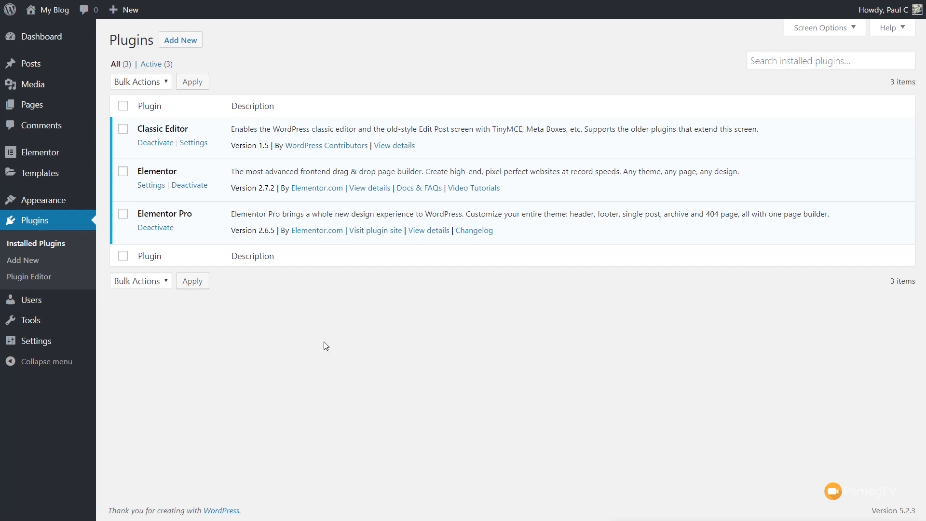
# Create a Header template named "Default Header" in the Theme Builder and insert the Zusman header block from the library.
pyautogui.moveTo(59, 184)
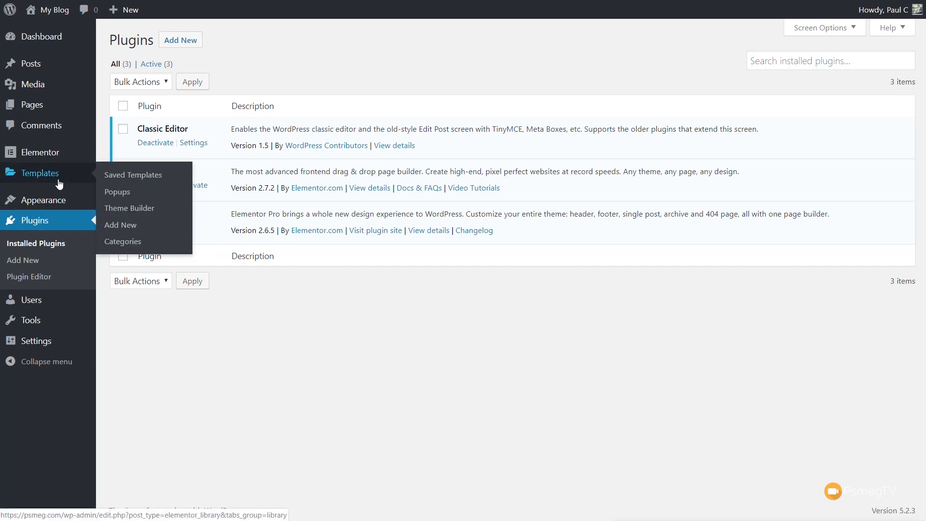
pyautogui.click(127, 209)
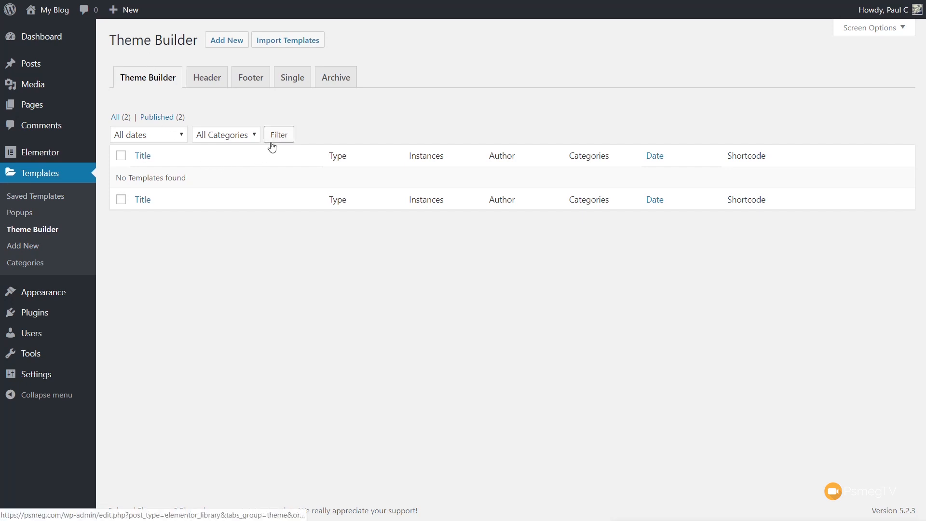
pyautogui.click(202, 86)
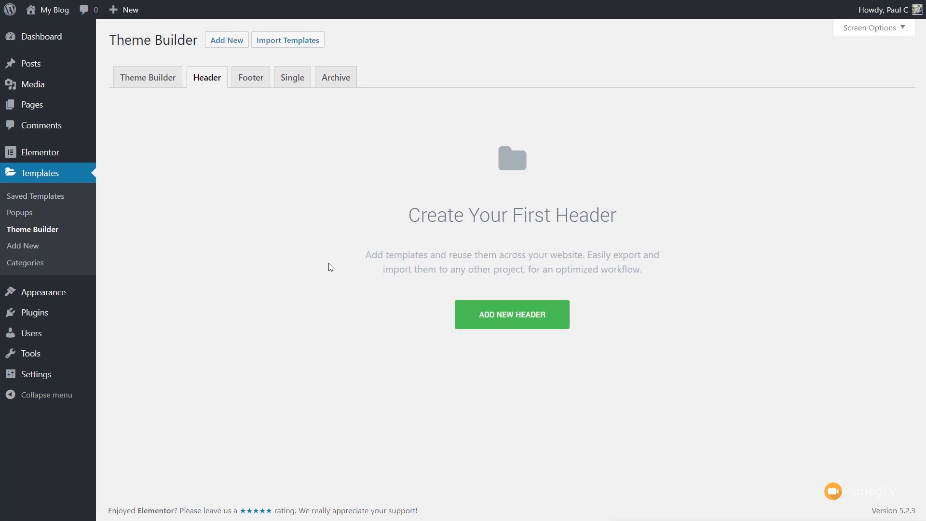
pyautogui.click(514, 319)
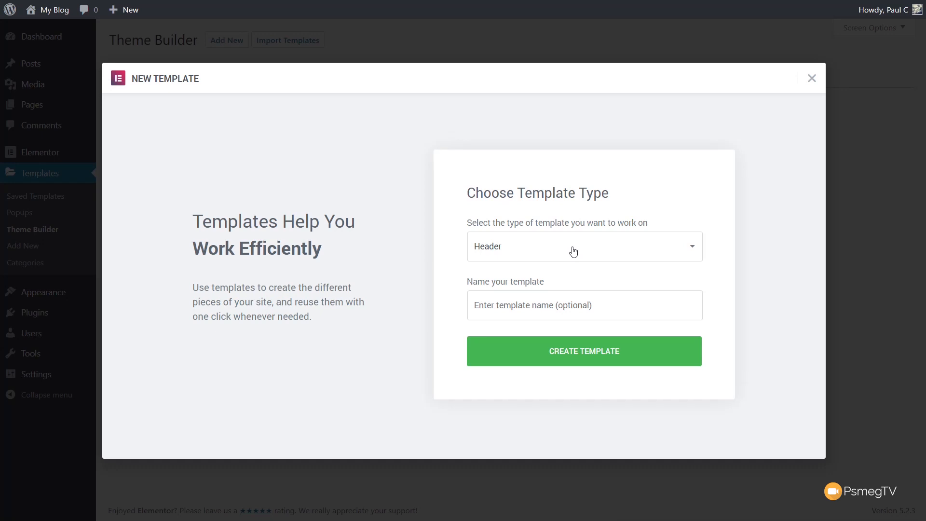
pyautogui.click(569, 301)
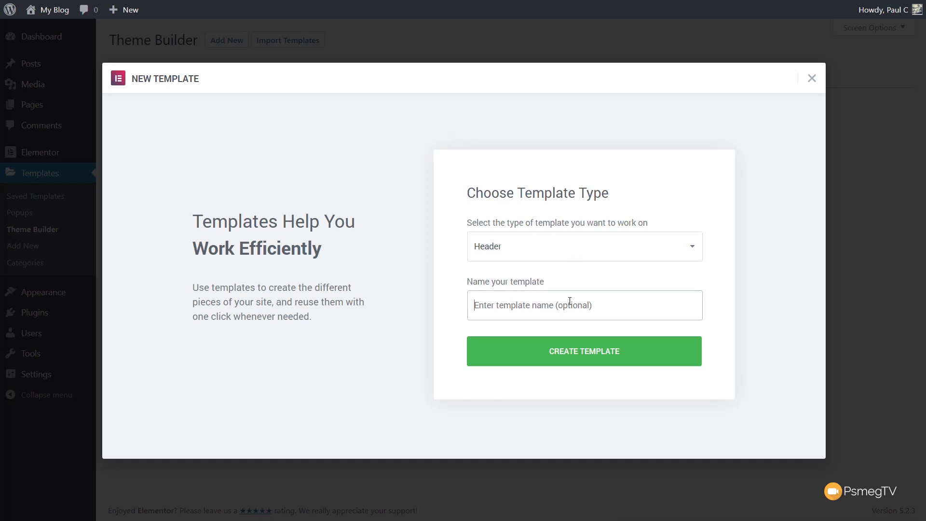
pyautogui.write('Default Header')
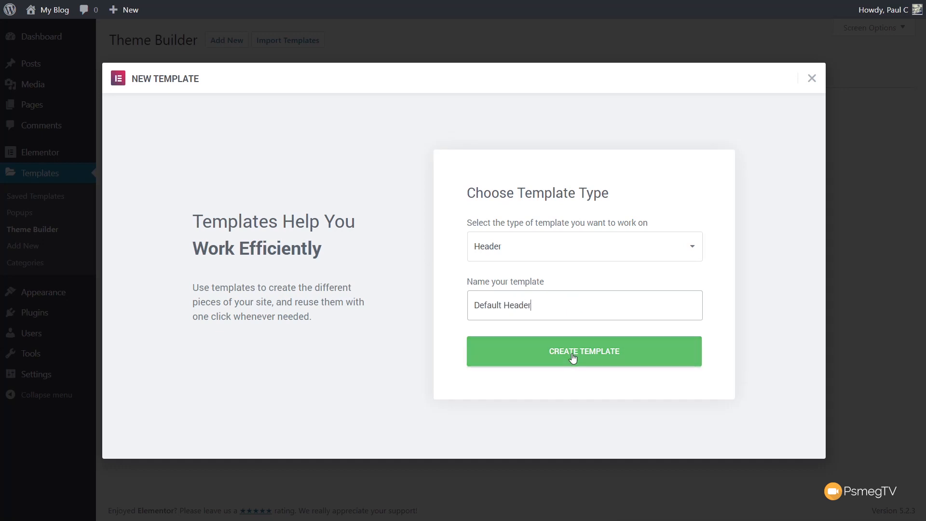
pyautogui.click(573, 355)
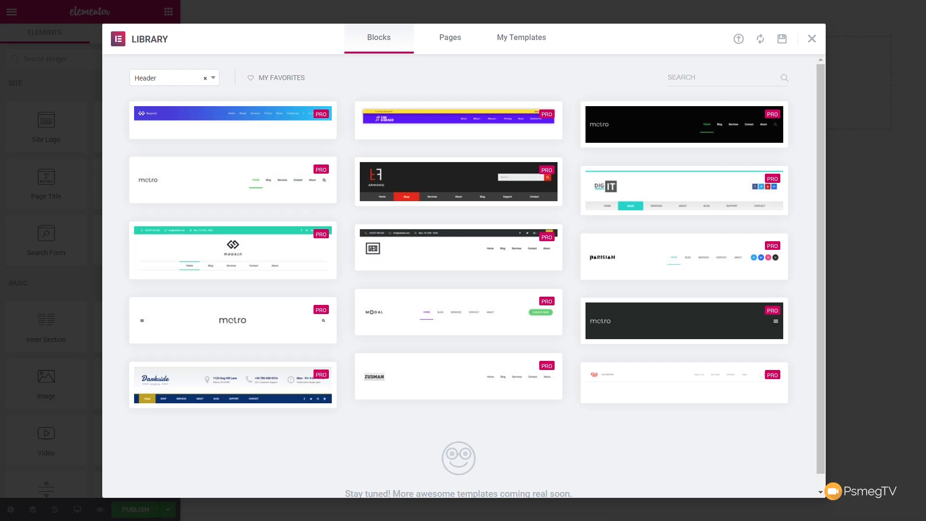
pyautogui.moveTo(378, 397)
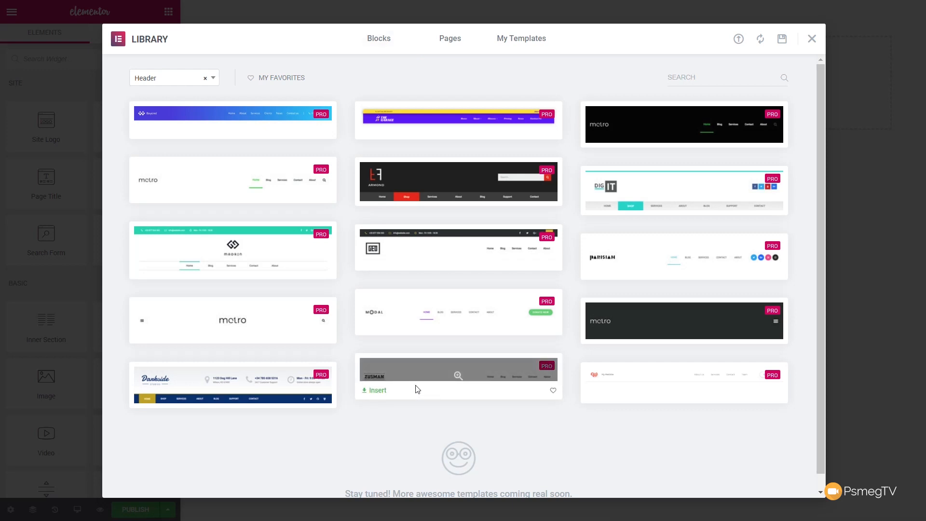
pyautogui.click(380, 393)
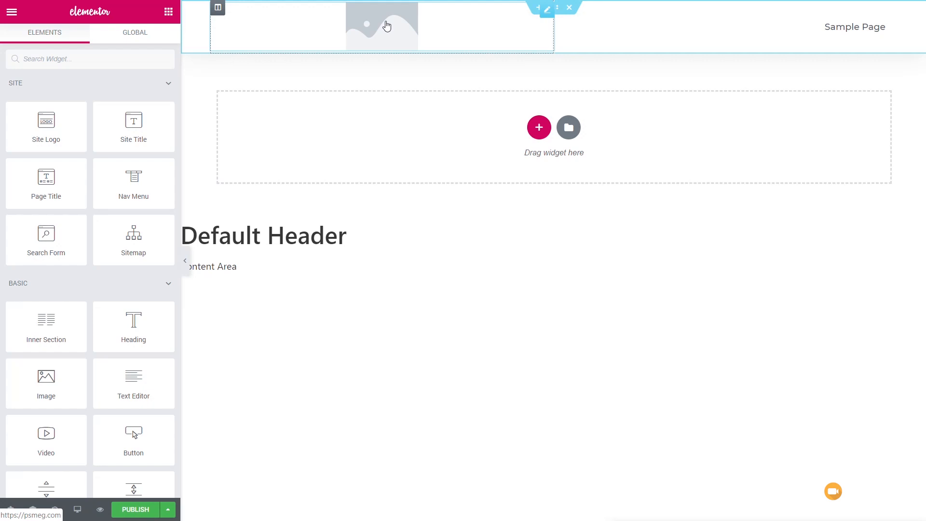
# Set the logo column's width to 20% and align the Site Logo widget to the left.
pyautogui.click(218, 8)
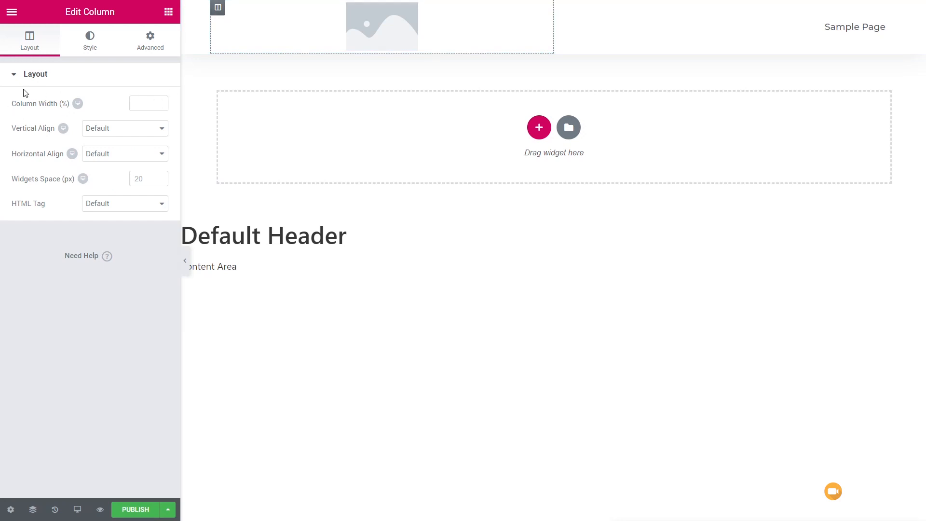
pyautogui.click(145, 102)
pyautogui.write('20')
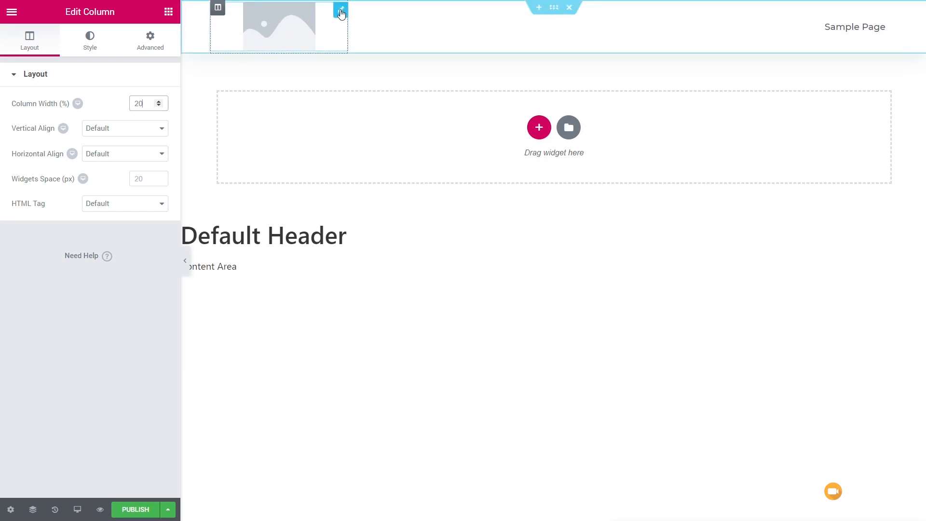
pyautogui.click(340, 12)
pyautogui.moveTo(55, 13); pyautogui.dragTo(130, 11)
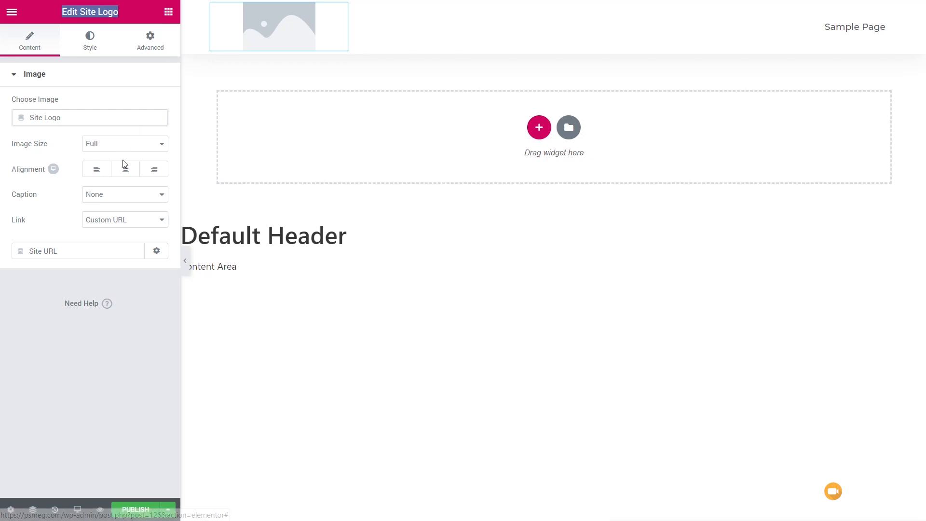
pyautogui.click(96, 171)
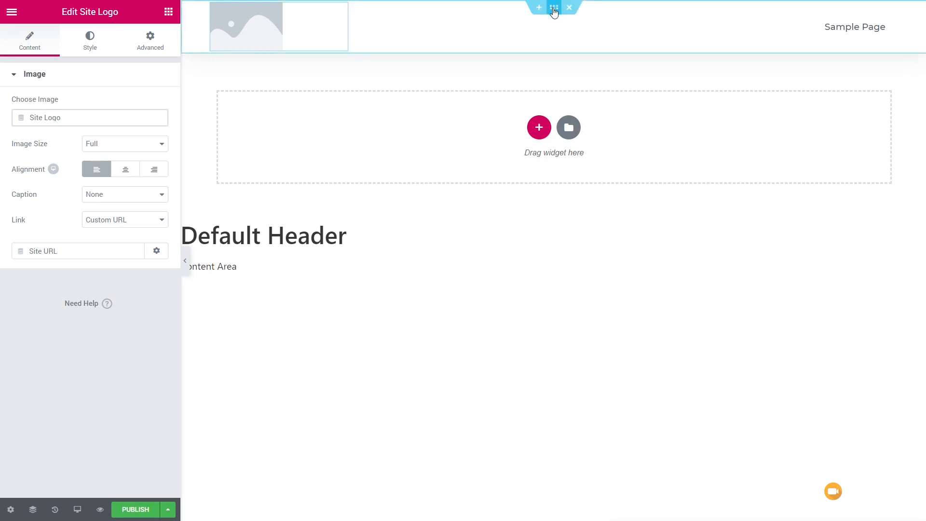
# Give the header section a classic white background colour and reset its box shadow to none.
pyautogui.click(554, 12)
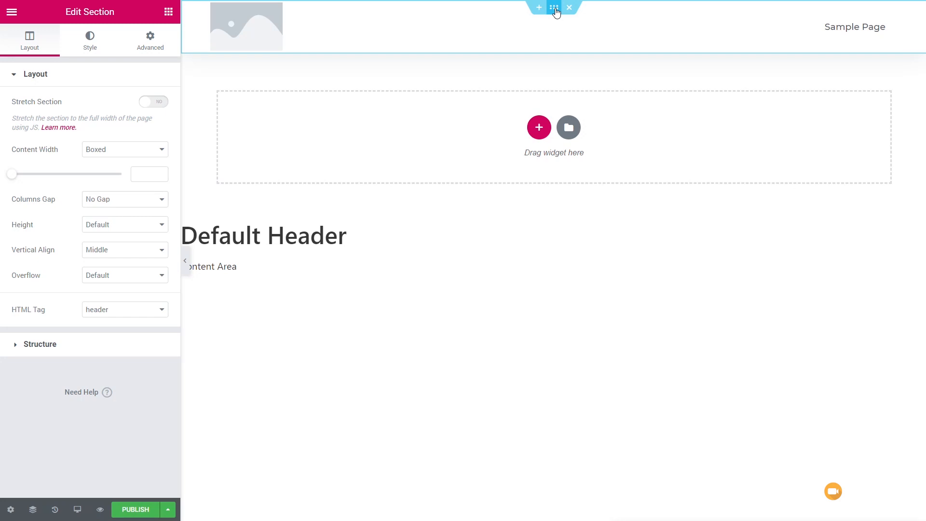
pyautogui.moveTo(117, 13); pyautogui.dragTo(67, 12)
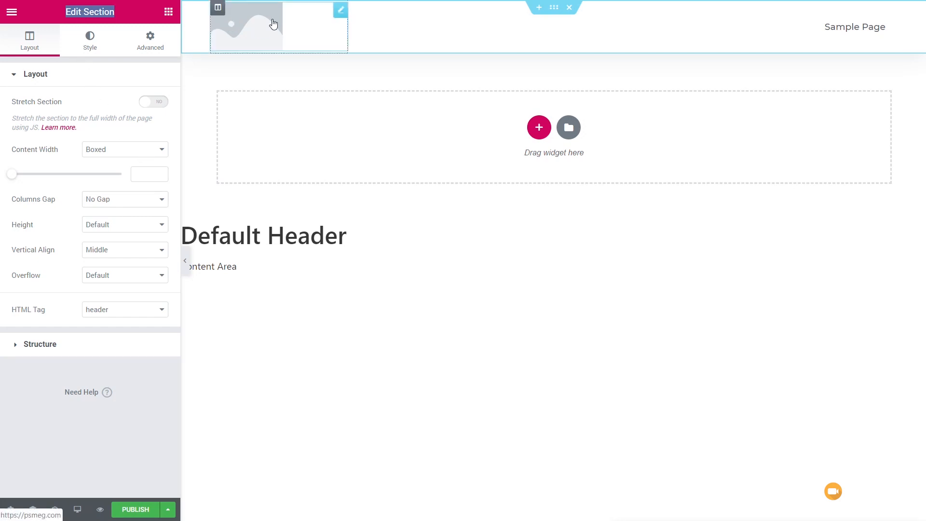
pyautogui.click(95, 46)
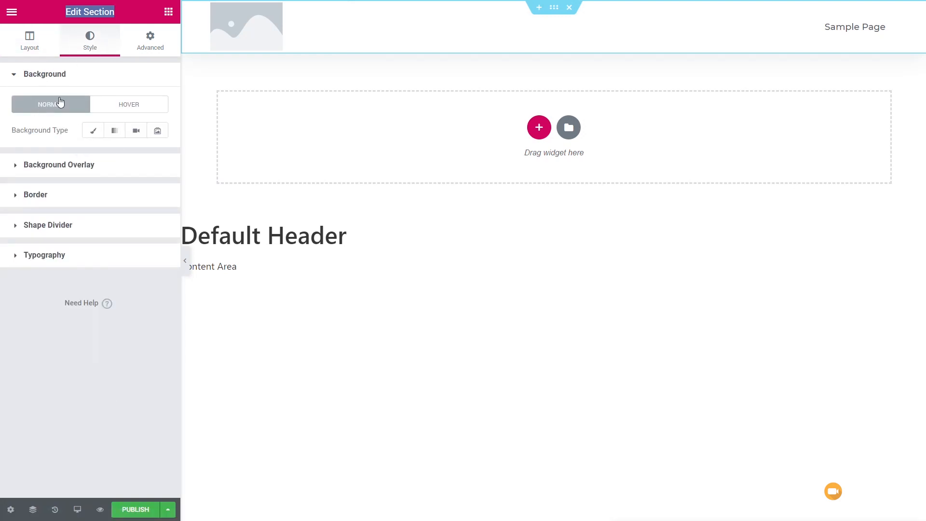
pyautogui.click(87, 132)
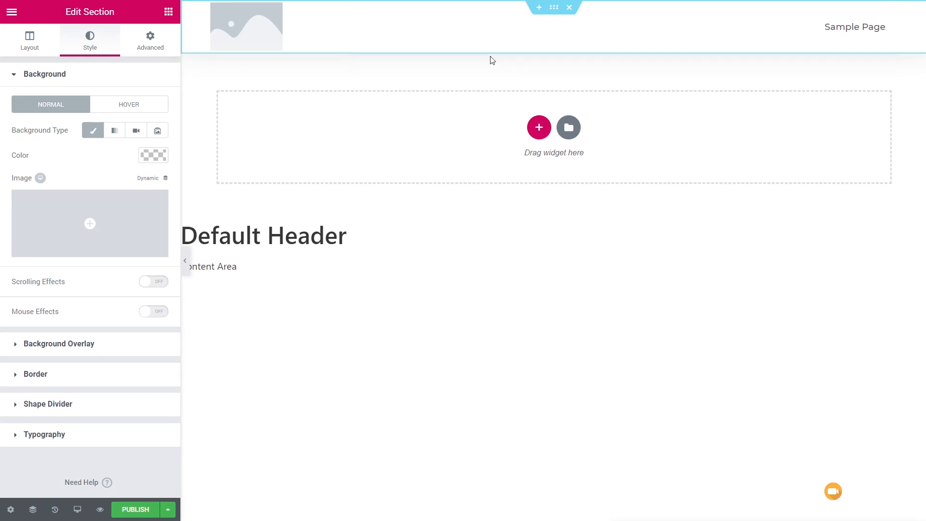
pyautogui.click(150, 157)
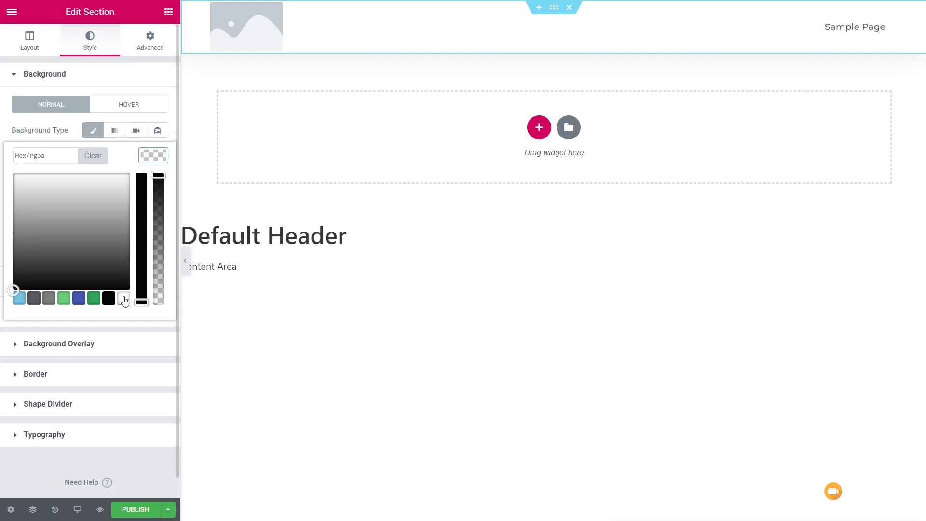
pyautogui.click(123, 298)
pyautogui.click(147, 157)
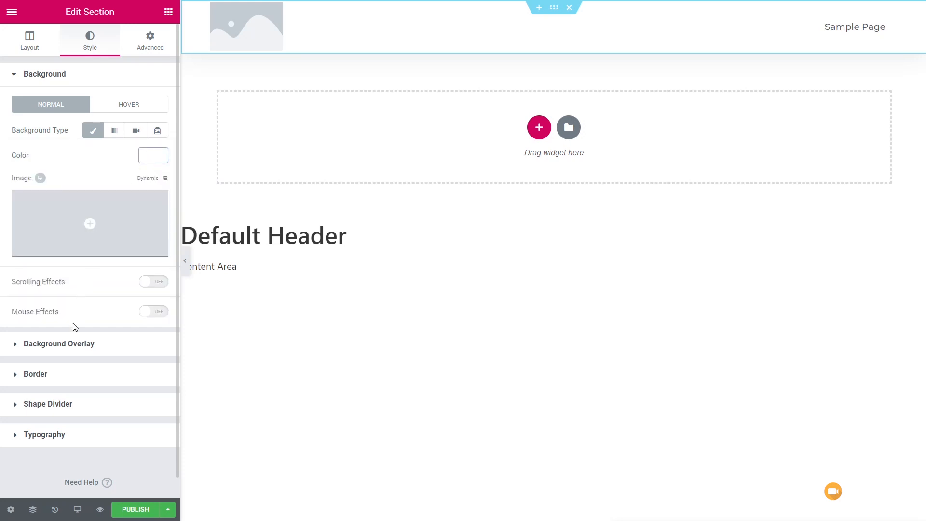
pyautogui.click(46, 374)
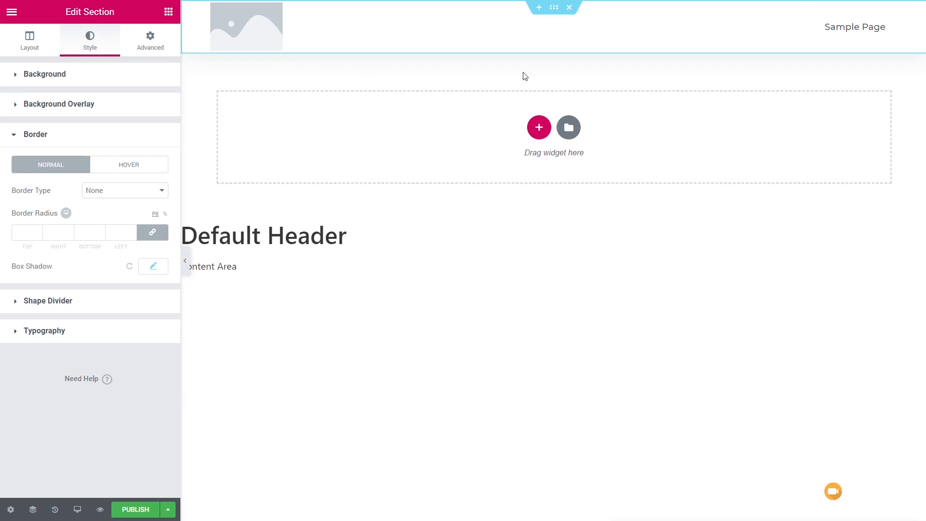
pyautogui.click(130, 267)
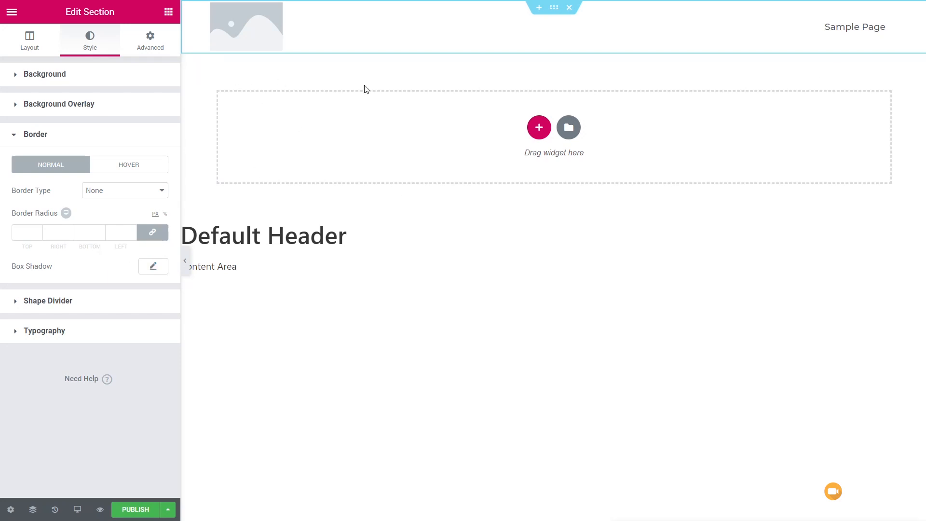
# Make the header section sticky to the top through its motion effects.
pyautogui.click(152, 42)
pyautogui.click(40, 311)
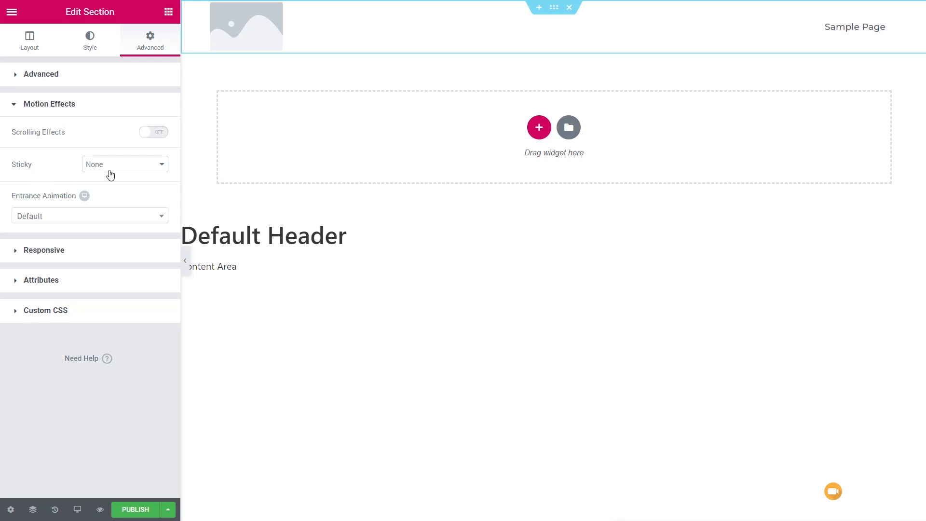
pyautogui.click(129, 167)
pyautogui.click(127, 186)
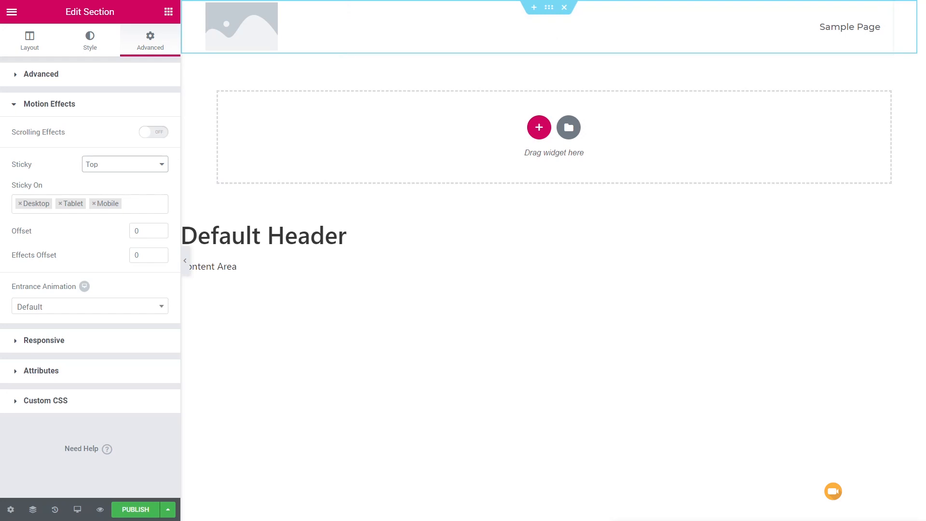
# Set the header section's height to Min Height with a minimum height of 100 px.
pyautogui.click(26, 51)
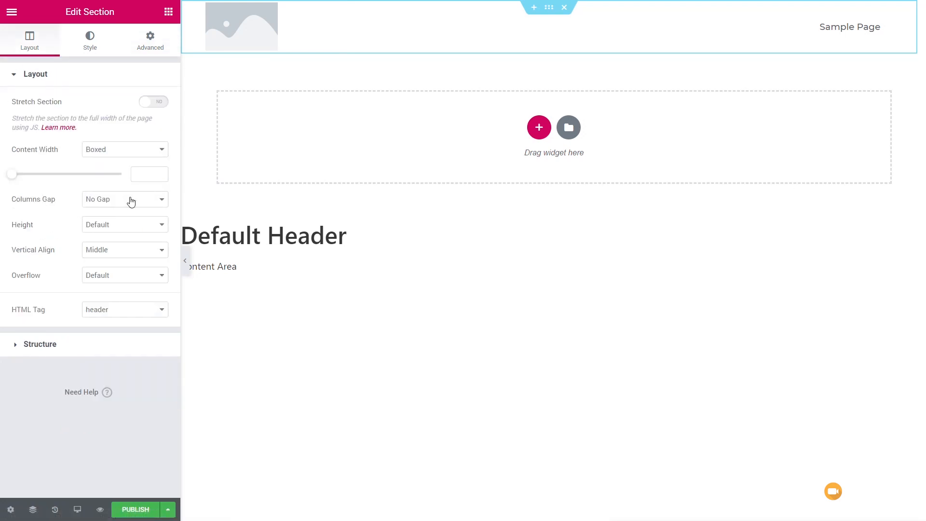
pyautogui.click(95, 231)
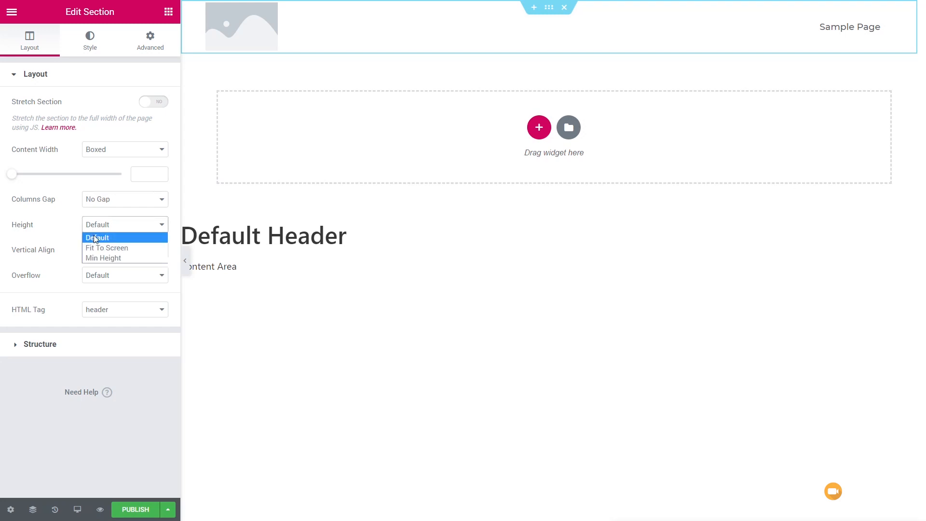
pyautogui.click(94, 257)
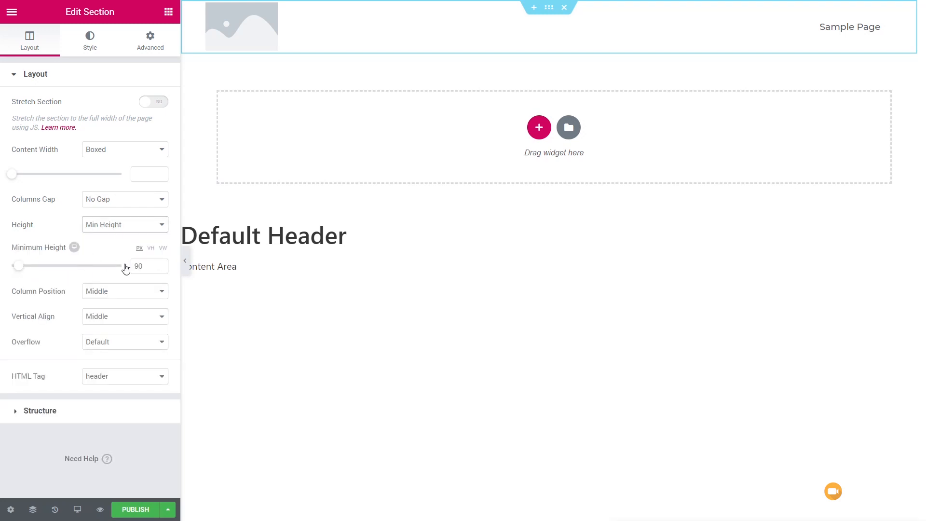
pyautogui.moveTo(18, 268); pyautogui.dragTo(22, 272)
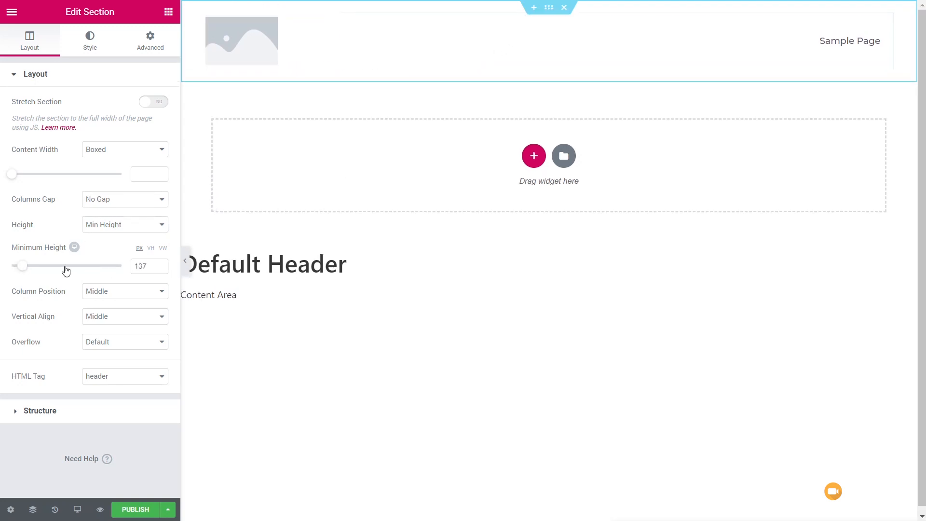
pyautogui.moveTo(22, 272); pyautogui.dragTo(19, 274)
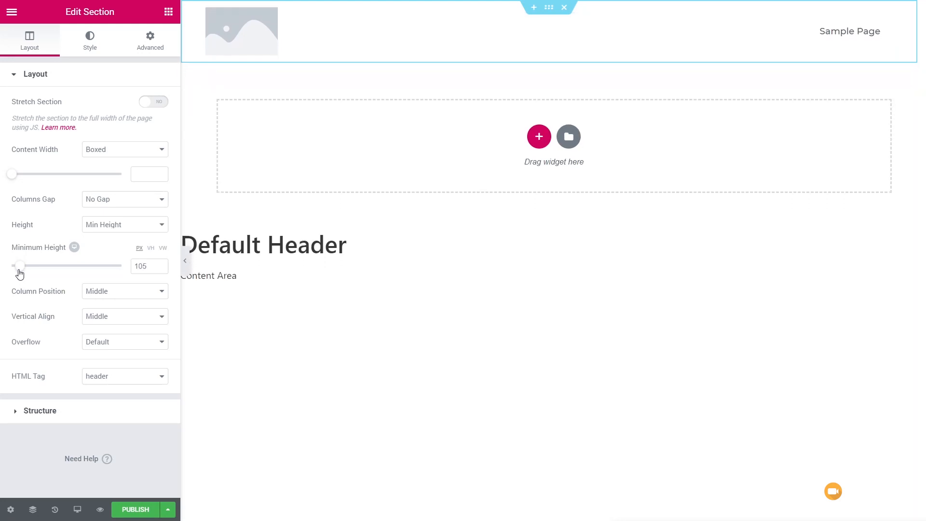
pyautogui.click(161, 268)
pyautogui.click(161, 268)
pyautogui.click(161, 268)
pyautogui.click(162, 268)
pyautogui.click(161, 268)
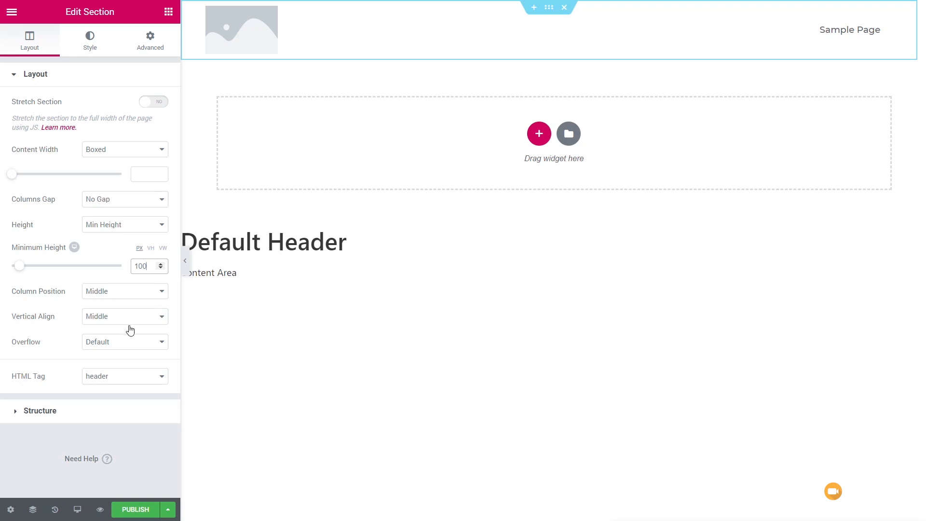
# Start publishing the header template and add a display condition that includes the Entire Site.
pyautogui.click(135, 511)
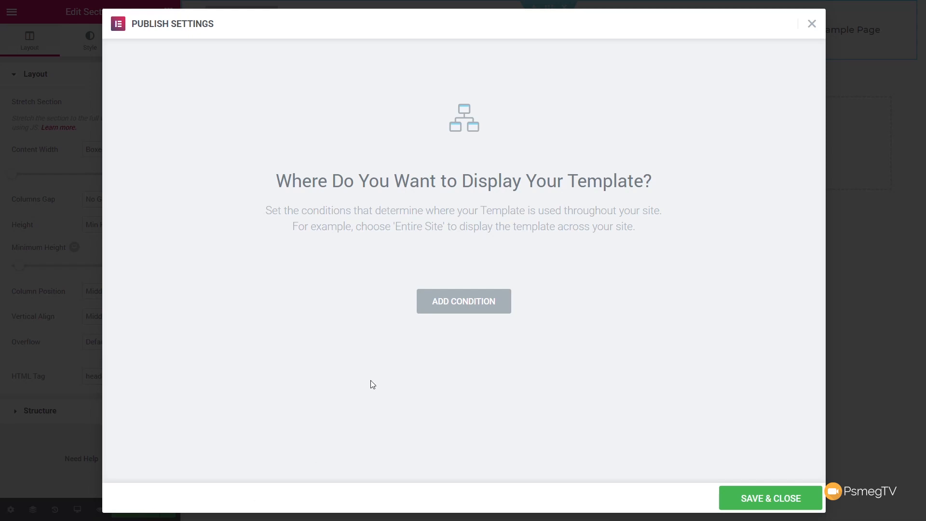
pyautogui.click(465, 301)
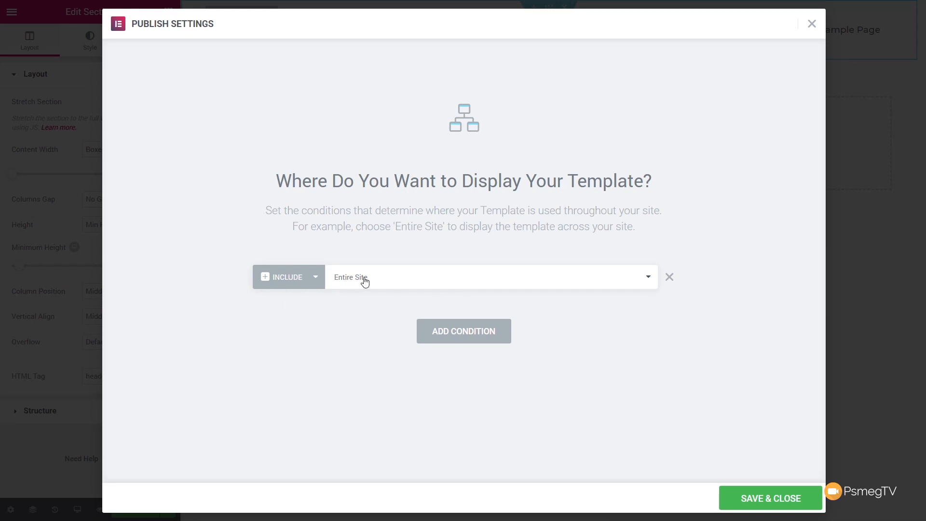
pyautogui.click(670, 278)
pyautogui.click(481, 307)
pyautogui.click(471, 331)
pyautogui.click(311, 308)
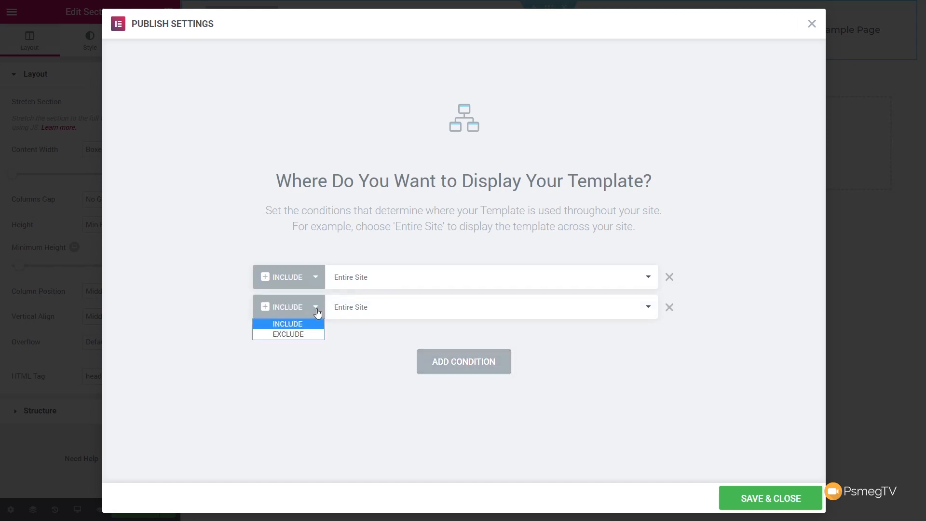
pyautogui.click(301, 331)
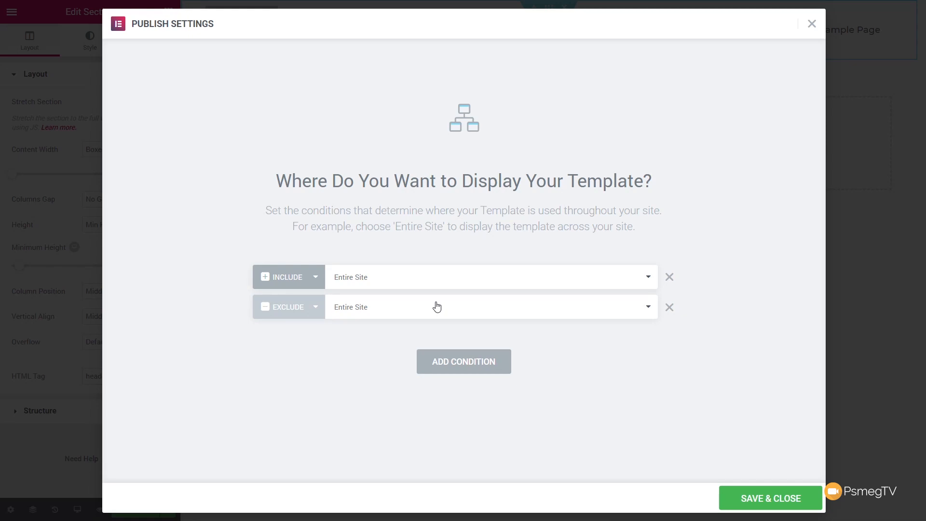
pyautogui.click(669, 307)
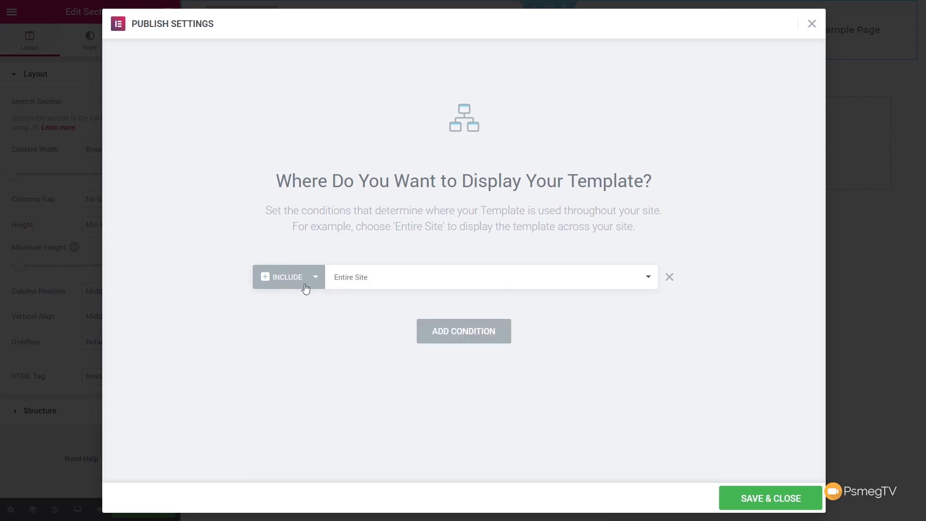
# Save the header's publish settings and exit the editor to the WordPress dashboard.
pyautogui.click(769, 500)
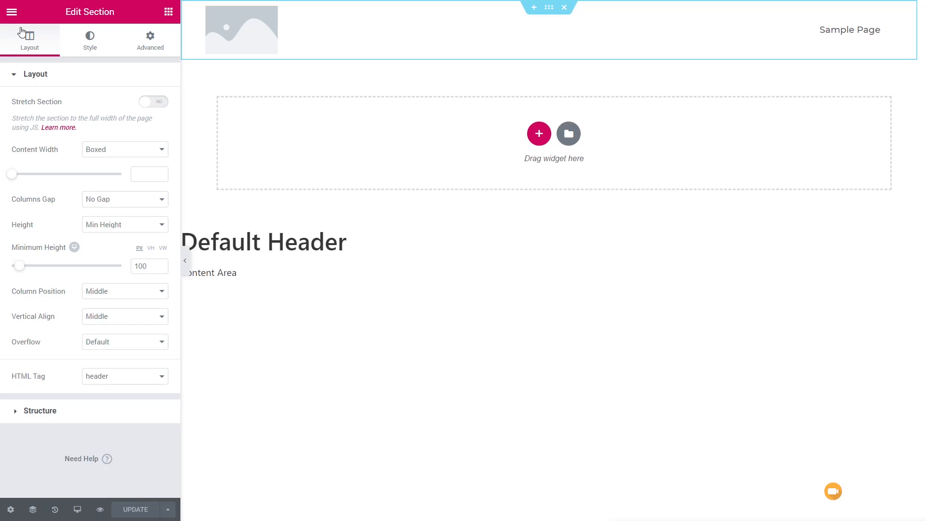
pyautogui.click(12, 14)
pyautogui.click(49, 323)
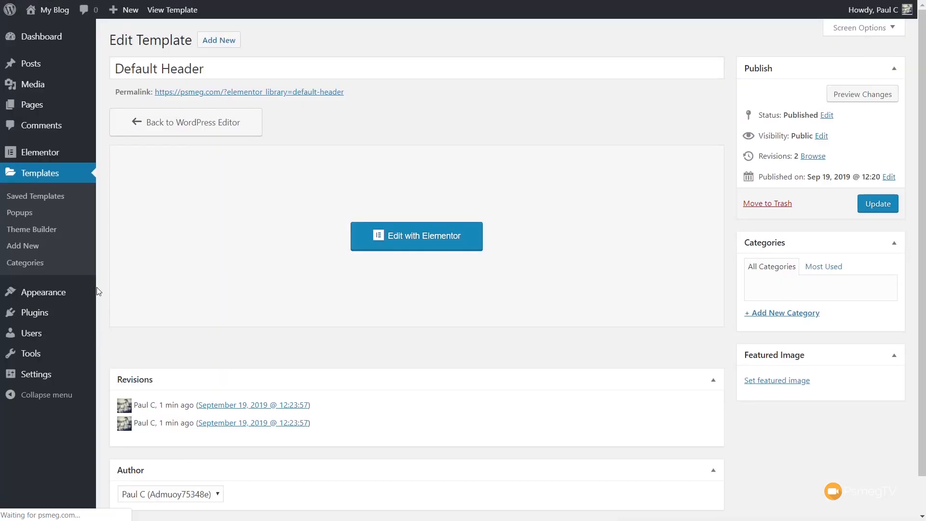
# Create a Footer template named "Default Footer" in the Theme Builder.
pyautogui.click(36, 231)
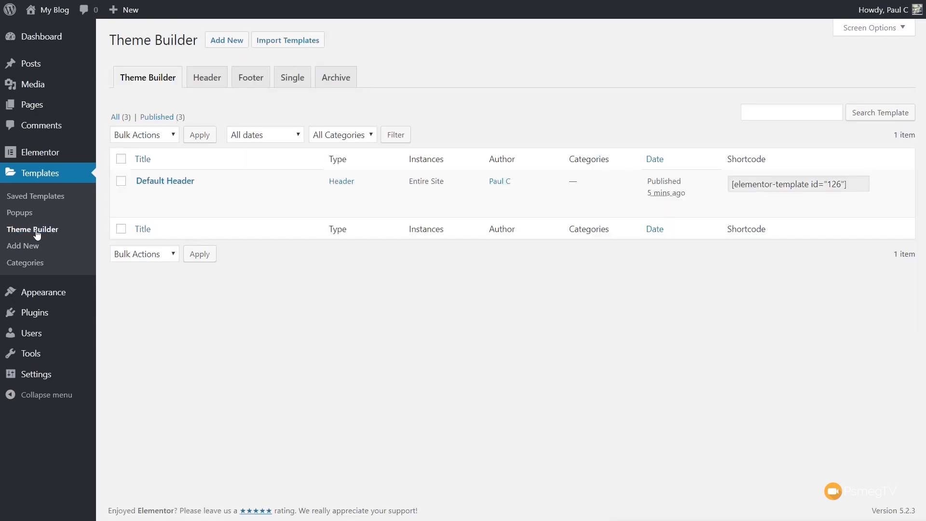
pyautogui.click(246, 82)
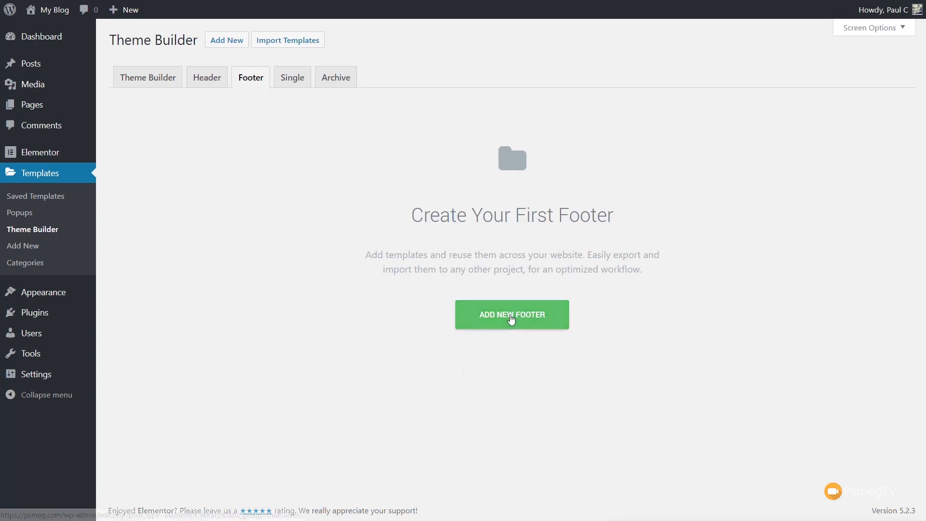
pyautogui.click(511, 319)
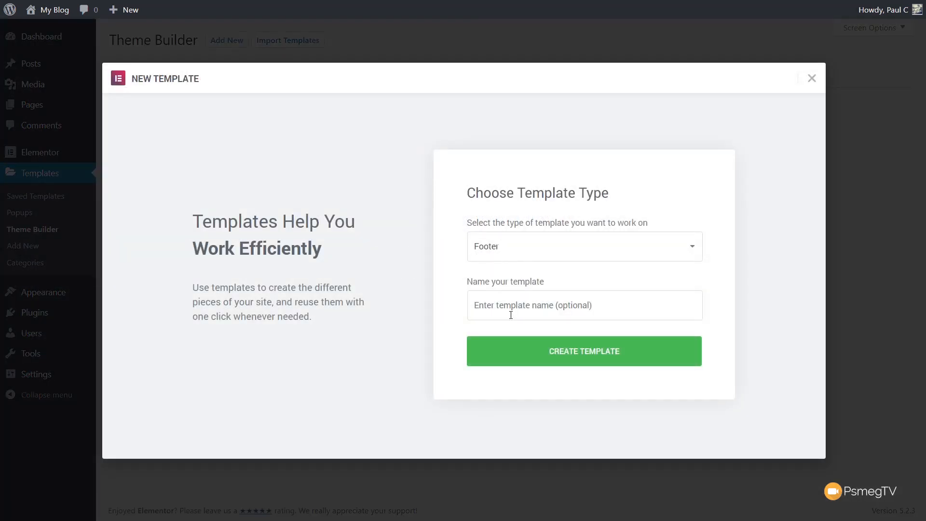
pyautogui.click(511, 315)
pyautogui.write('Default ')
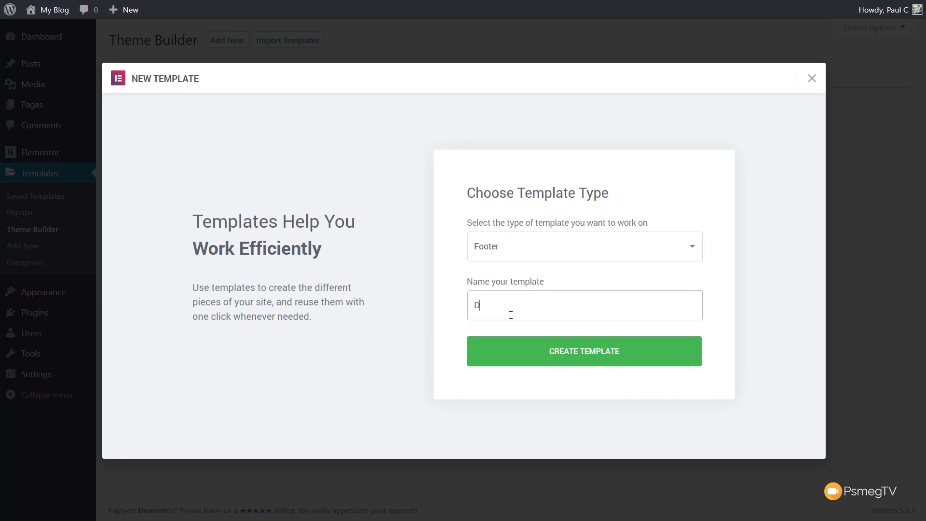
pyautogui.write('Footer')
pyautogui.click(559, 353)
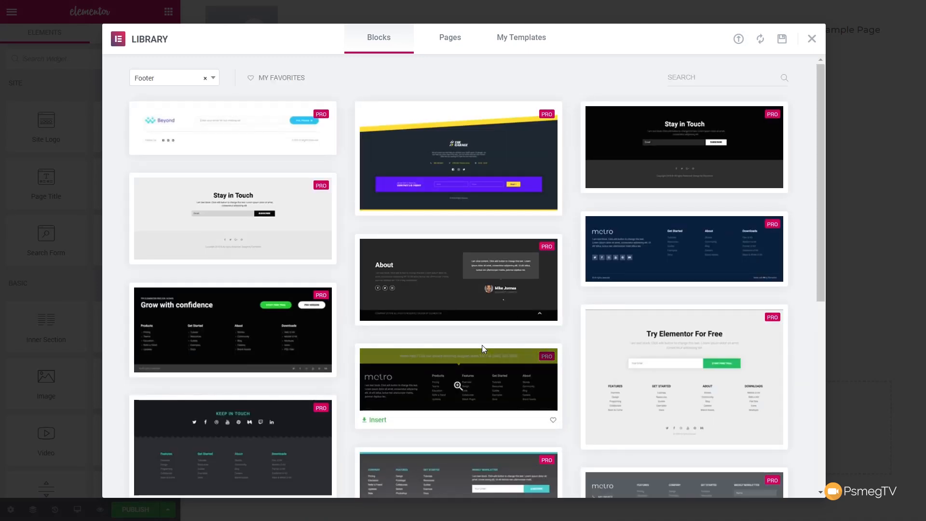
# Insert the light grey footer block with a menu row, phone number, copyright line and social icons from the library.
pyautogui.scroll(-5, 481, 345)
pyautogui.scroll(-2, 482, 349)
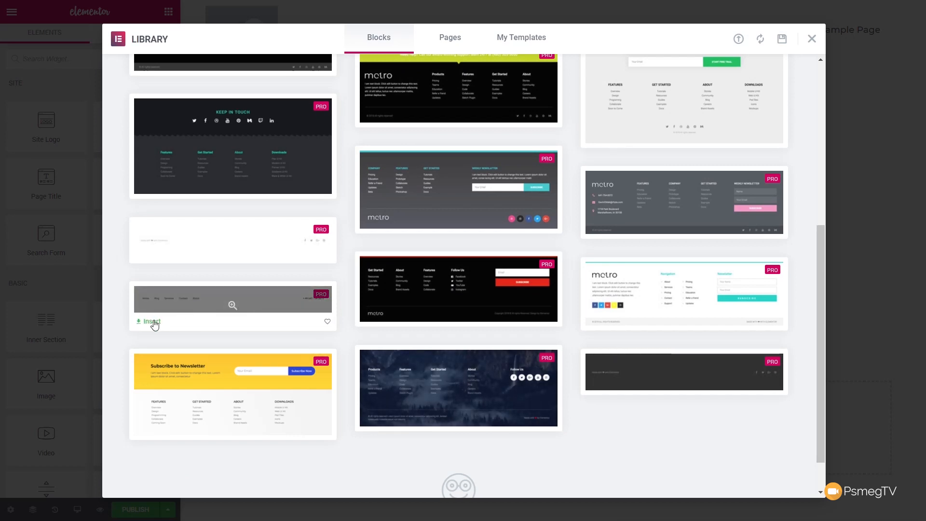
pyautogui.click(152, 322)
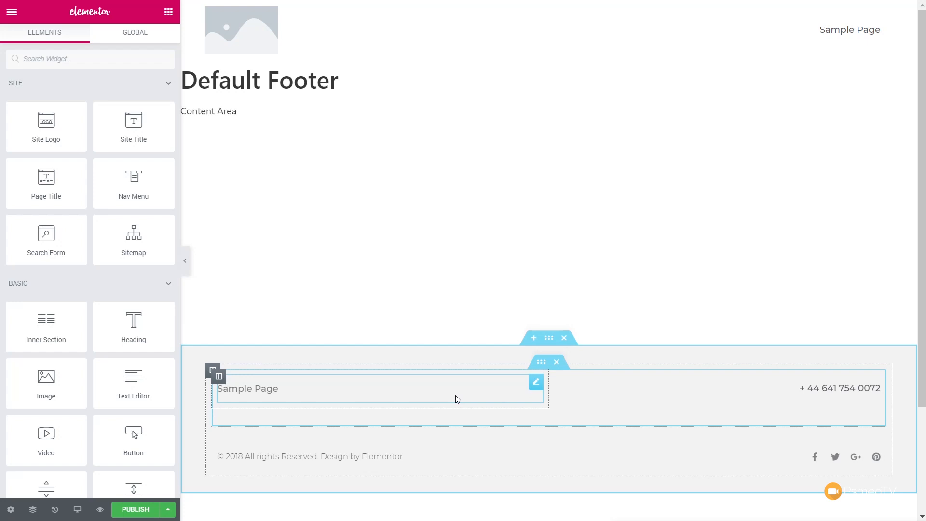
# Publish the footer template with a display condition that includes the Entire Site.
pyautogui.click(132, 514)
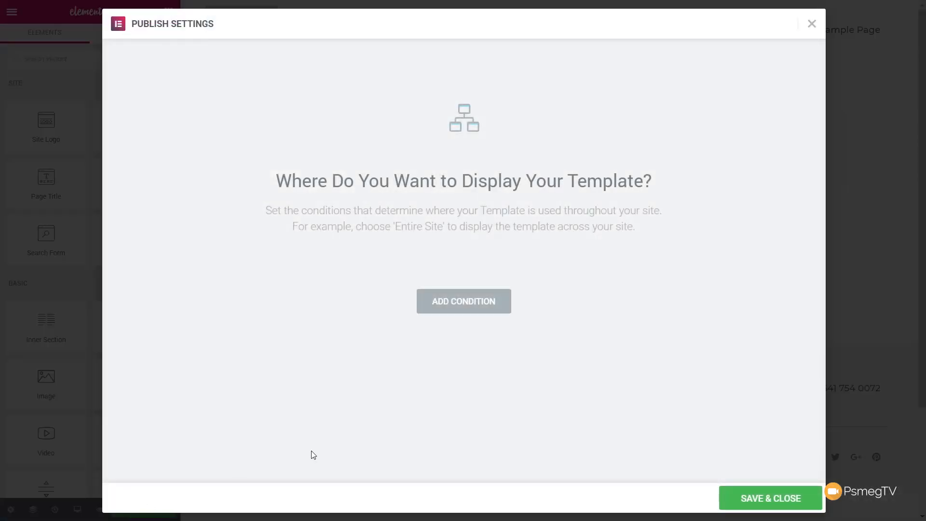
pyautogui.click(470, 310)
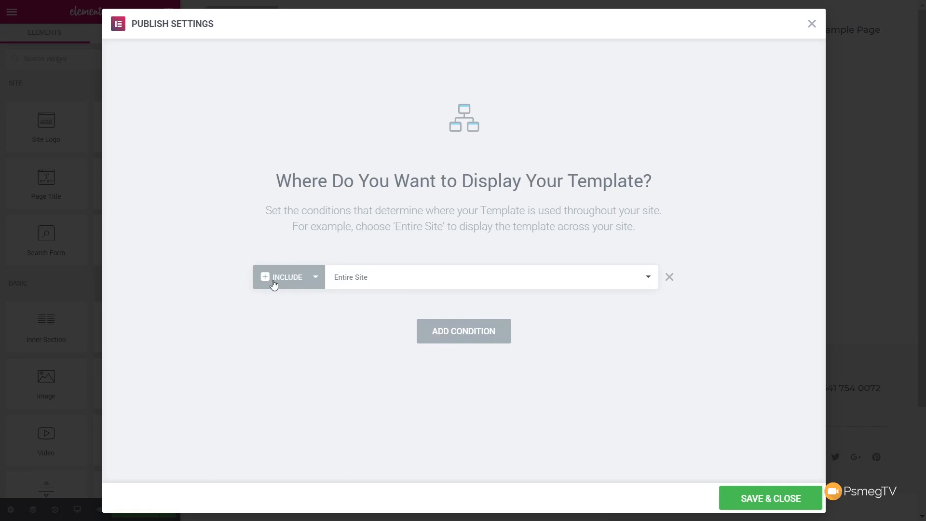
pyautogui.click(793, 505)
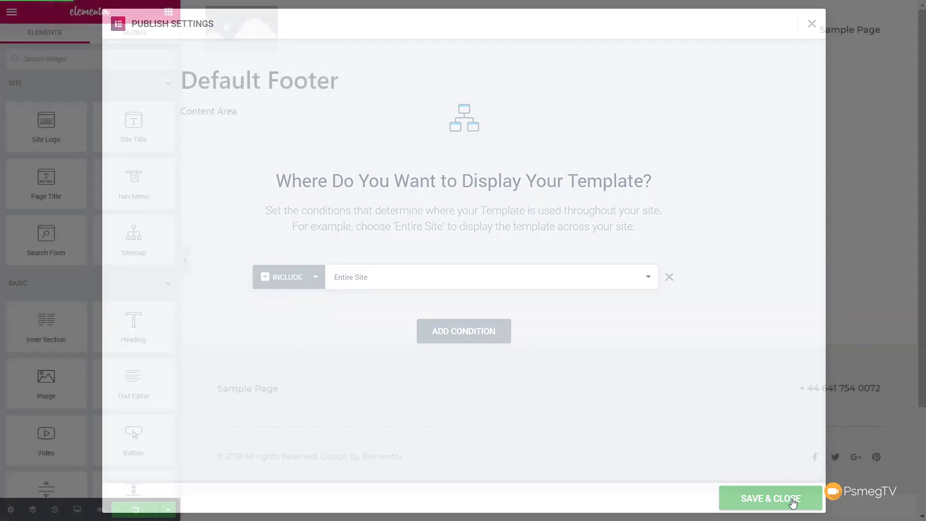
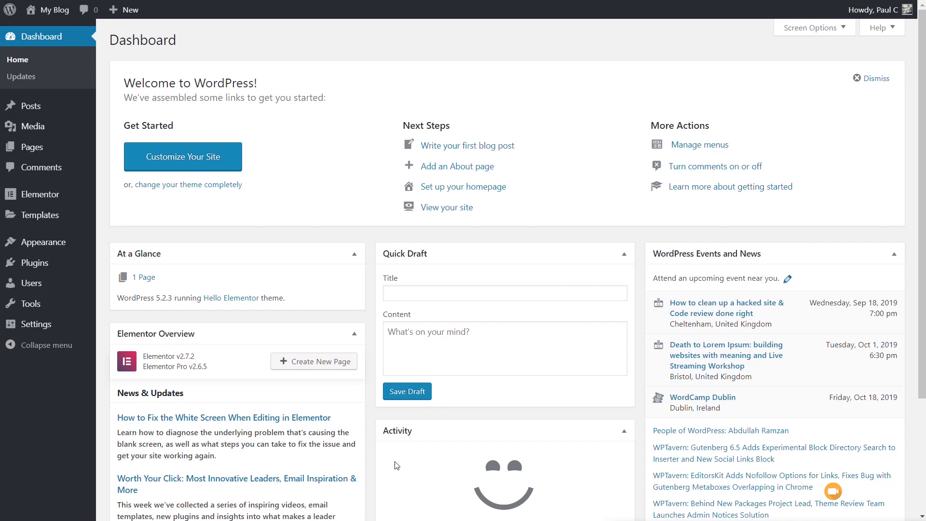
# Upload logo.png as the site logo in the Customizer's Site Identity settings, with the alt text "Logo".
pyautogui.moveTo(42, 244)
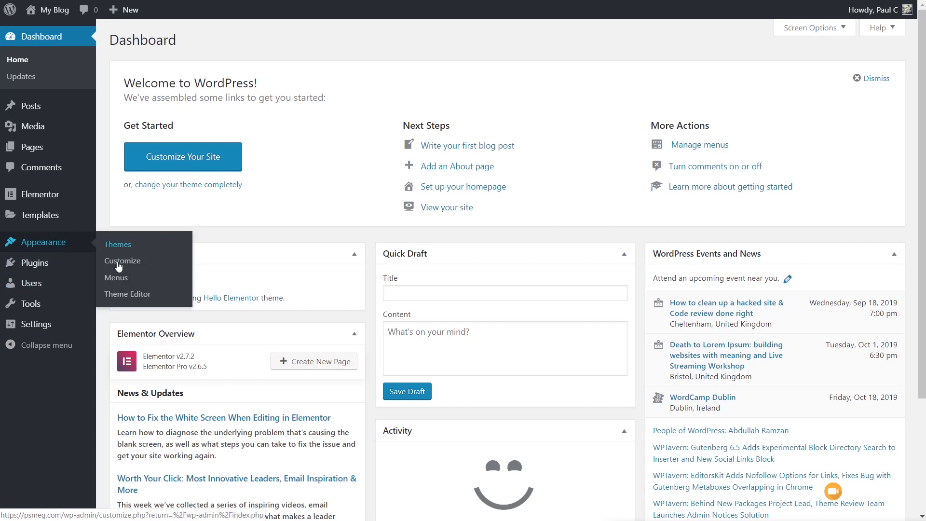
pyautogui.click(119, 265)
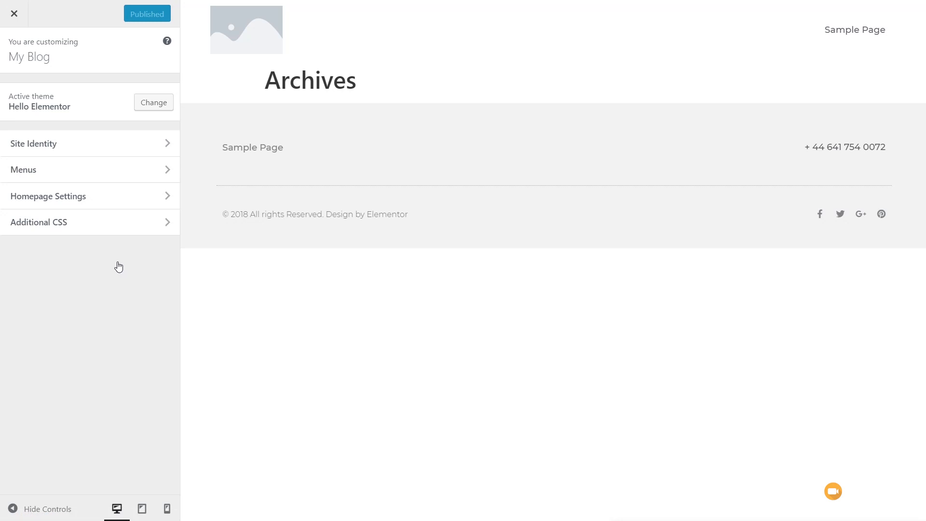
pyautogui.click(81, 142)
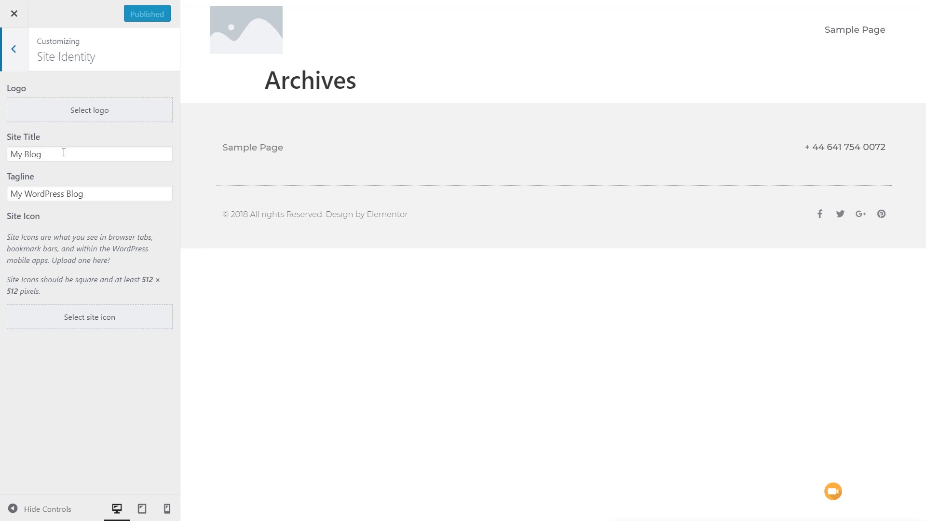
pyautogui.tripleClick(63, 153)
pyautogui.click(41, 112)
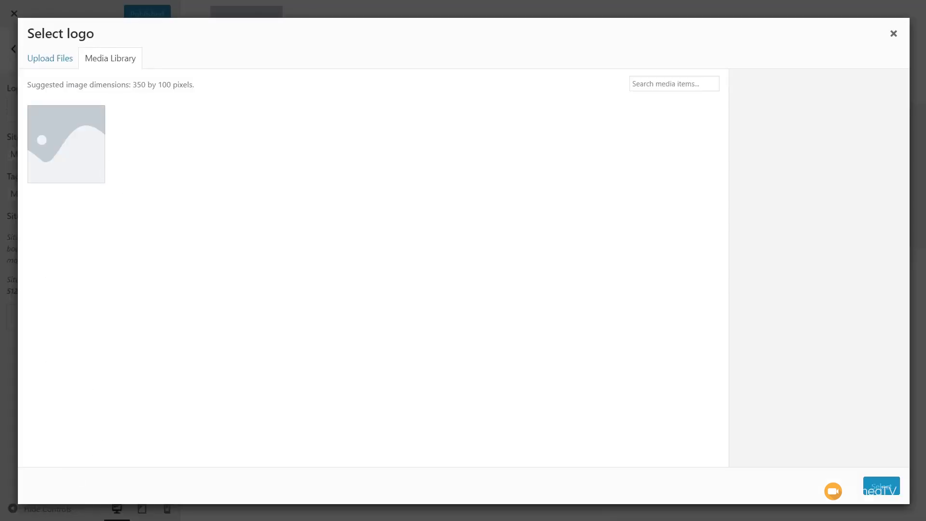
pyautogui.moveTo(19, 312); pyautogui.dragTo(192, 436)
pyautogui.click(830, 188)
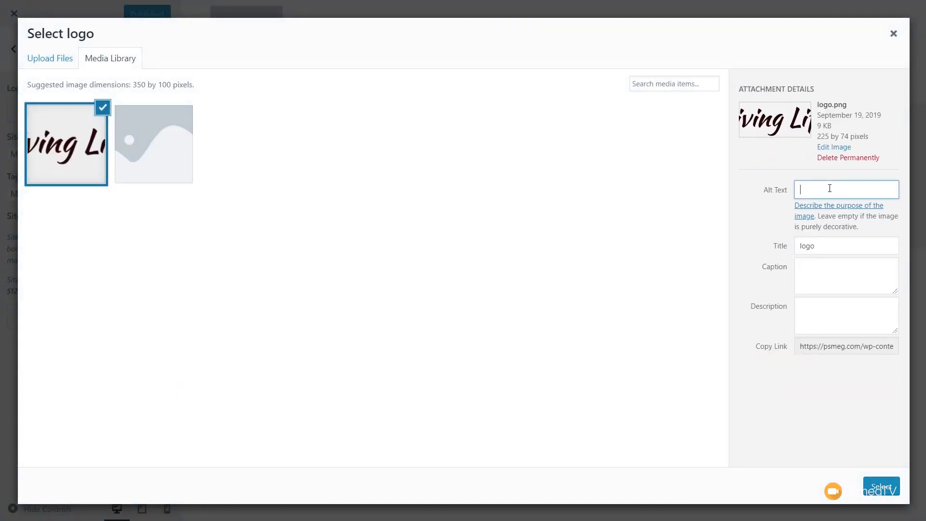
pyautogui.write('Logo')
pyautogui.click(881, 486)
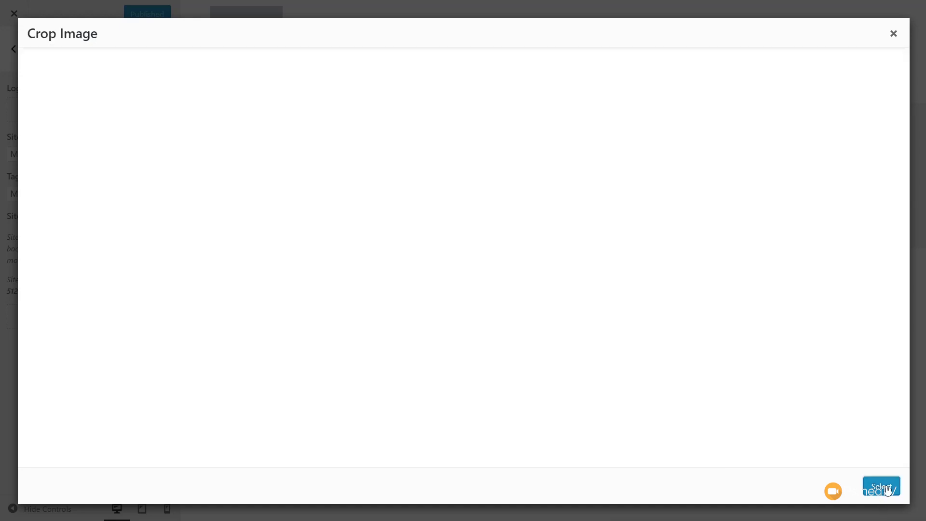
pyautogui.click(881, 492)
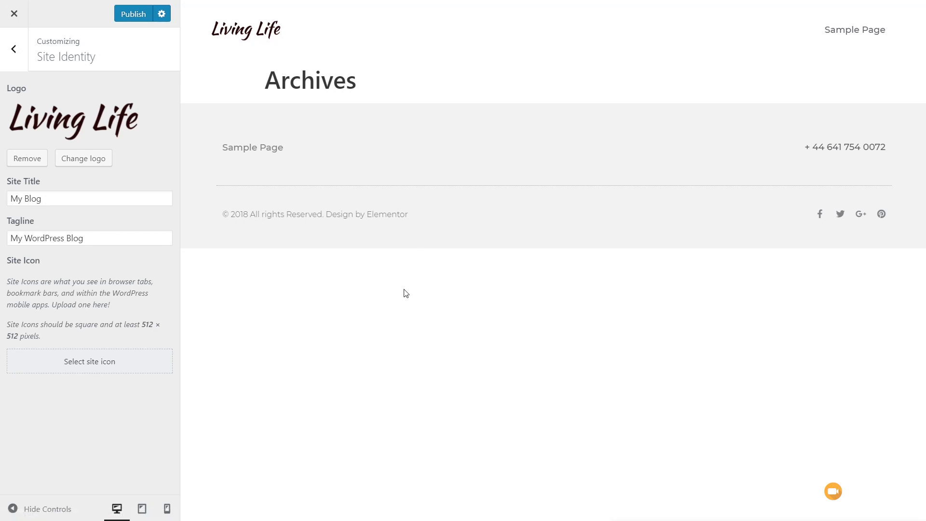
# Publish the site identity changes and close the Customizer.
pyautogui.click(137, 15)
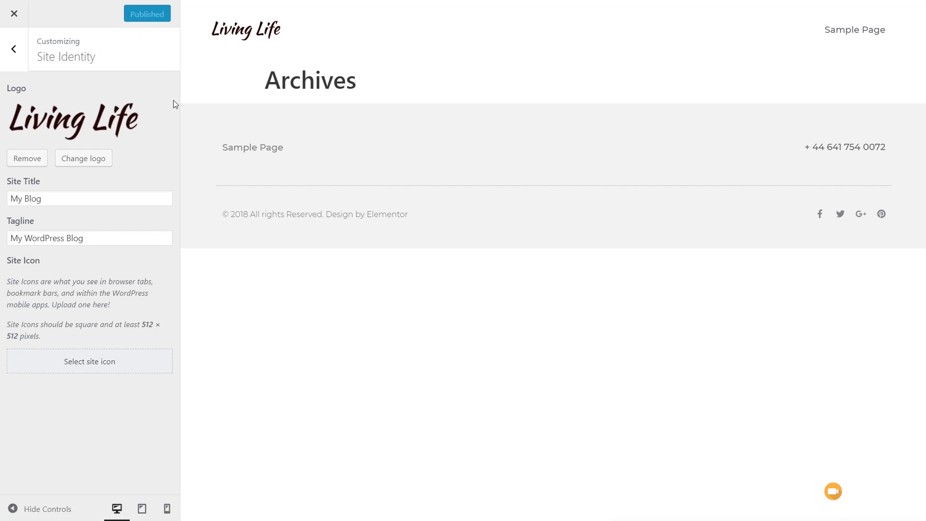
pyautogui.click(14, 13)
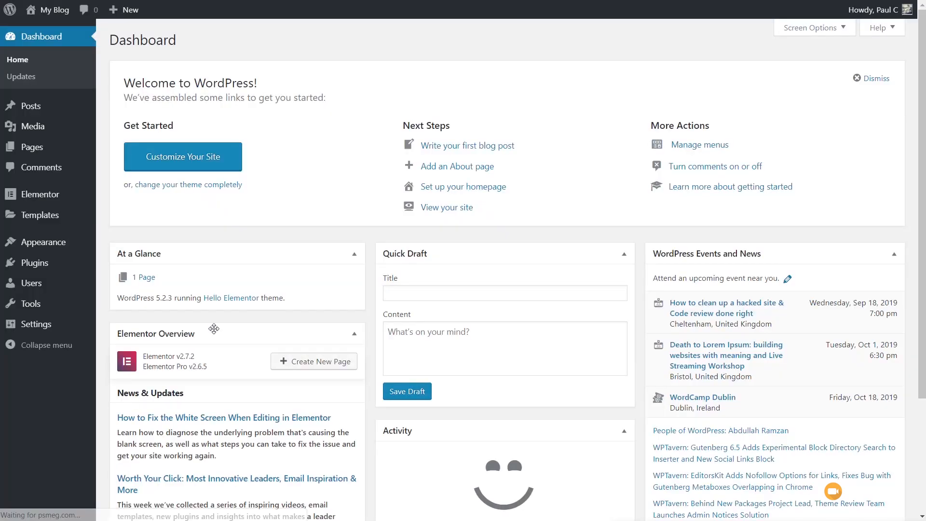
# Create a new page titled "Homepage" and publish it.
pyautogui.moveTo(51, 146)
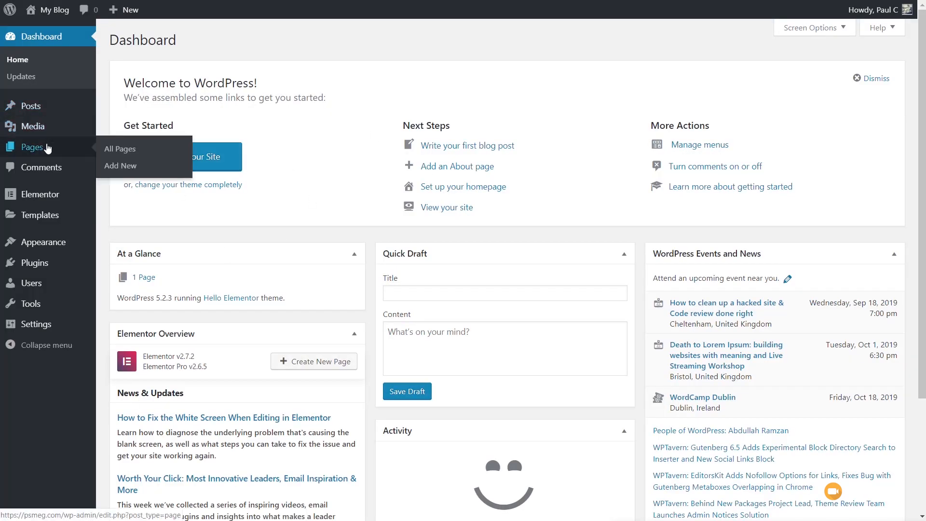
pyautogui.click(118, 169)
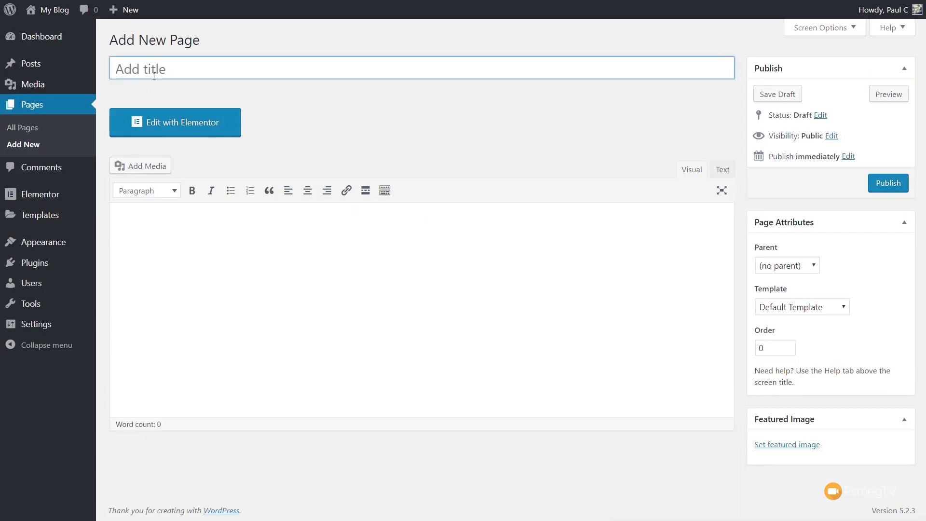
pyautogui.write('Homepage')
pyautogui.click(895, 184)
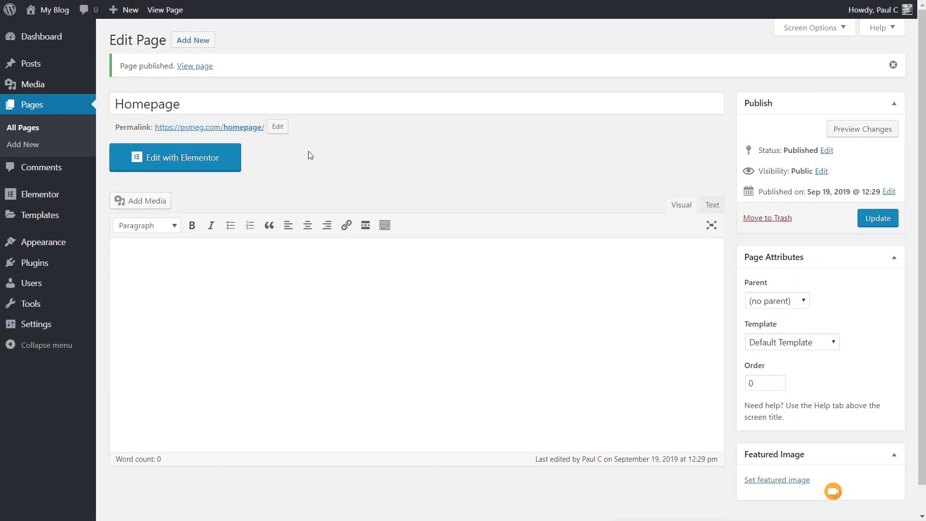
# Open the Homepage in the Elementor editor and hide its page title in the page settings.
pyautogui.click(202, 157)
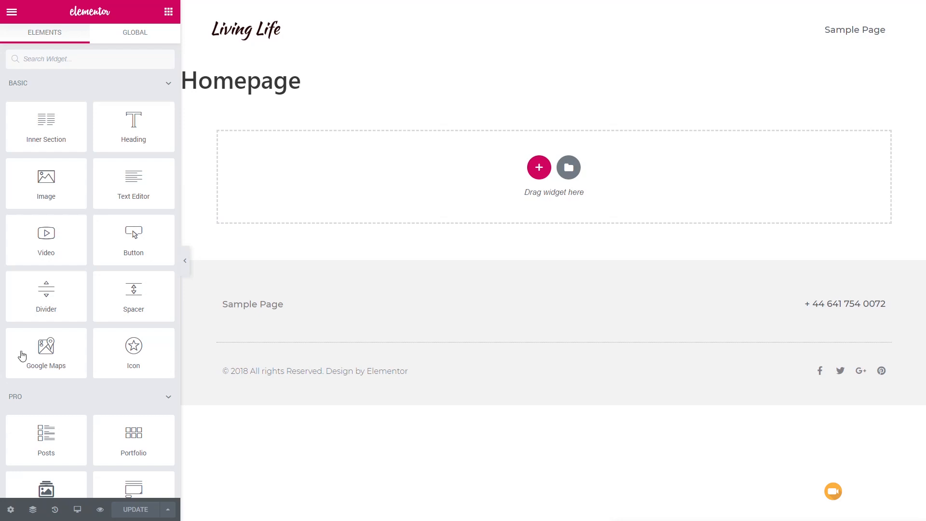
pyautogui.moveTo(309, 87); pyautogui.dragTo(189, 81)
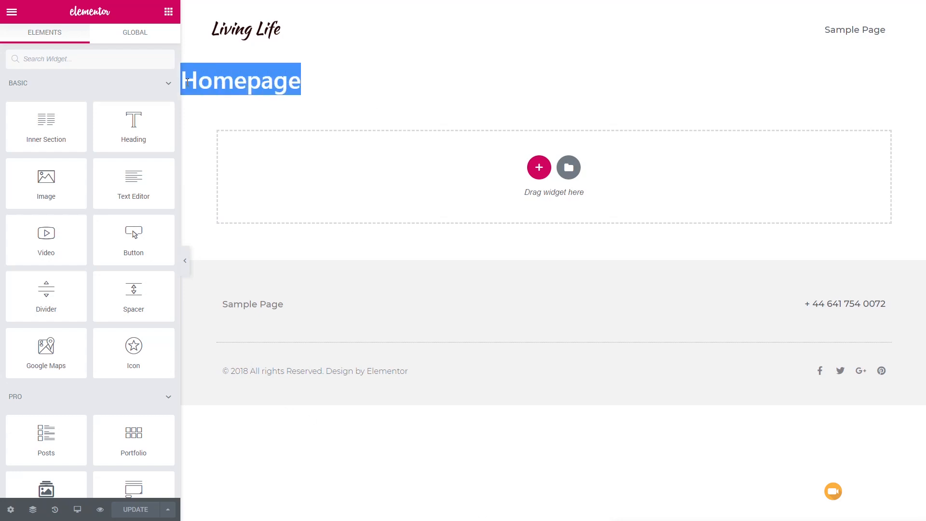
pyautogui.click(11, 510)
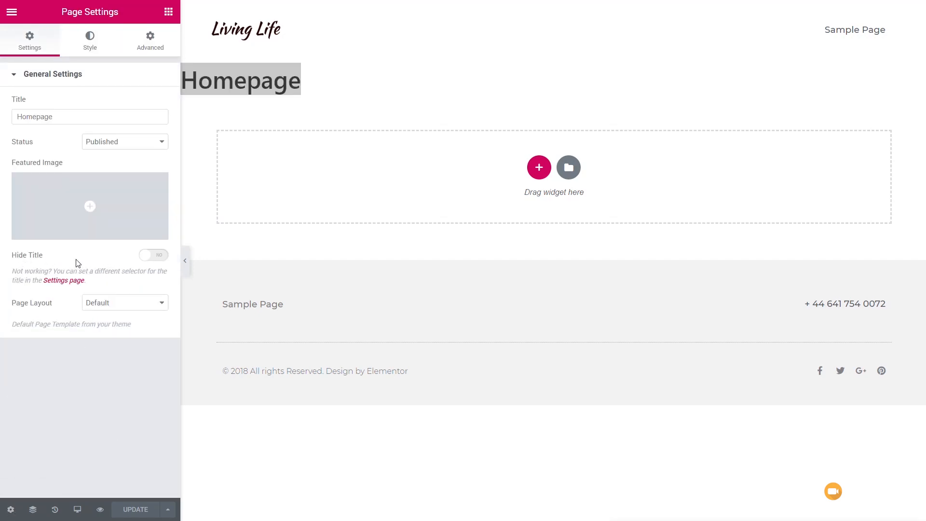
pyautogui.click(160, 254)
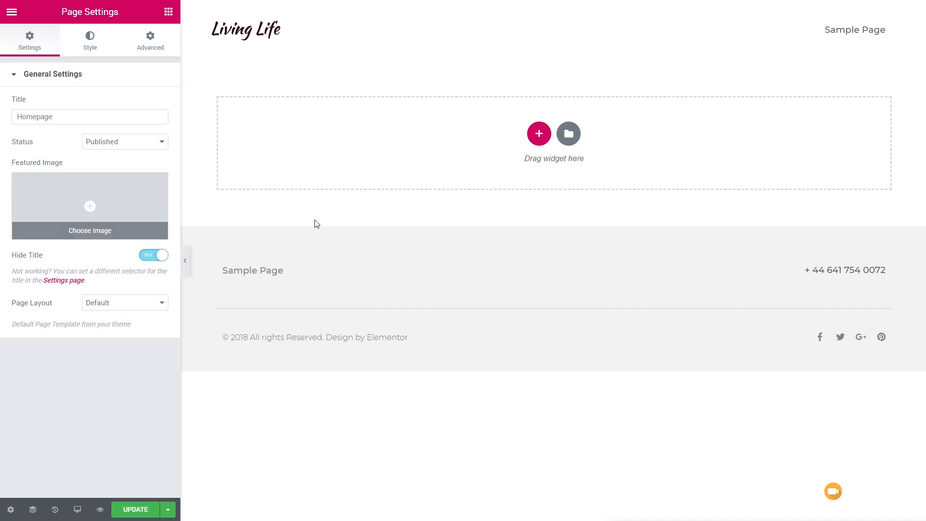
# Add a single-column section to the page and give it a minimum height of 650 px.
pyautogui.click(538, 135)
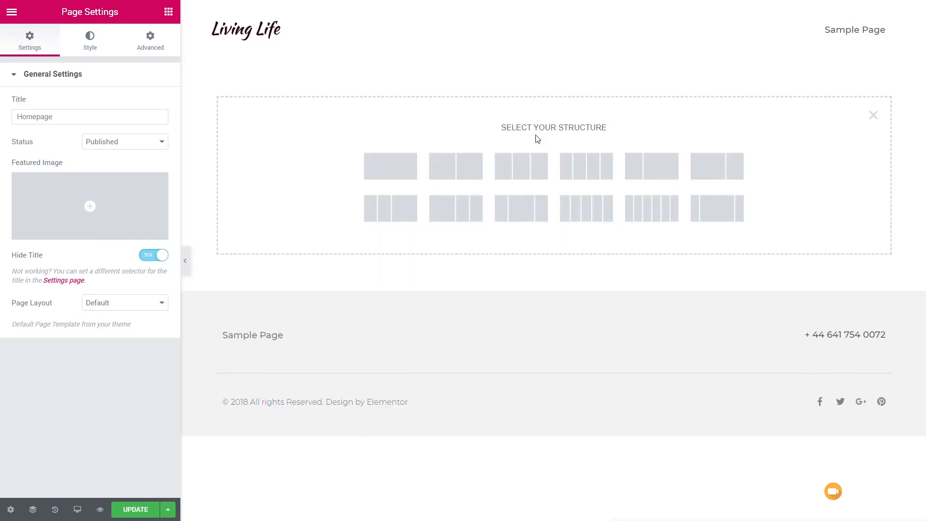
pyautogui.click(400, 176)
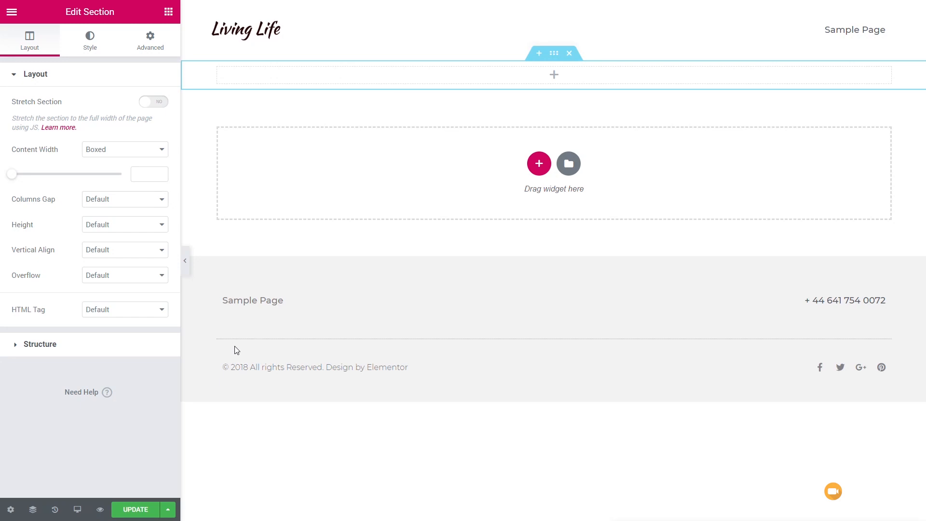
pyautogui.click(107, 226)
pyautogui.click(106, 257)
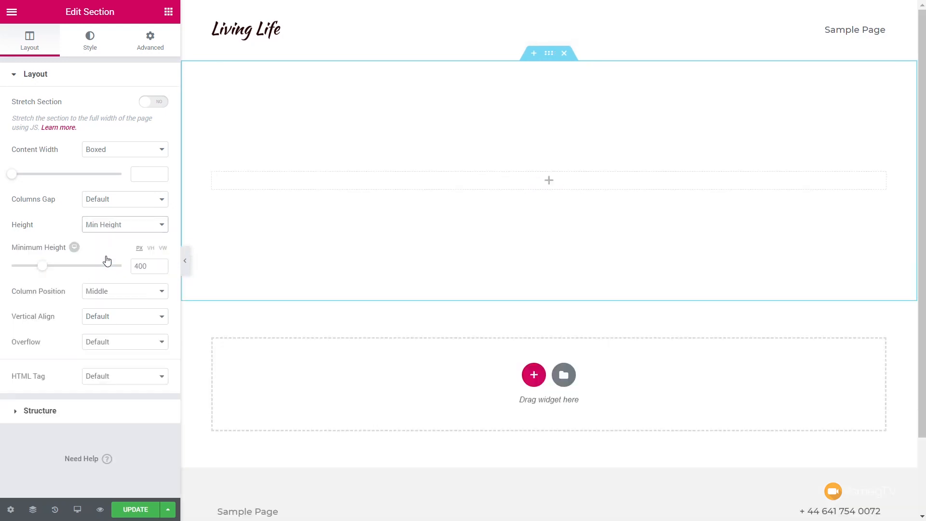
pyautogui.moveTo(159, 264); pyautogui.dragTo(130, 269)
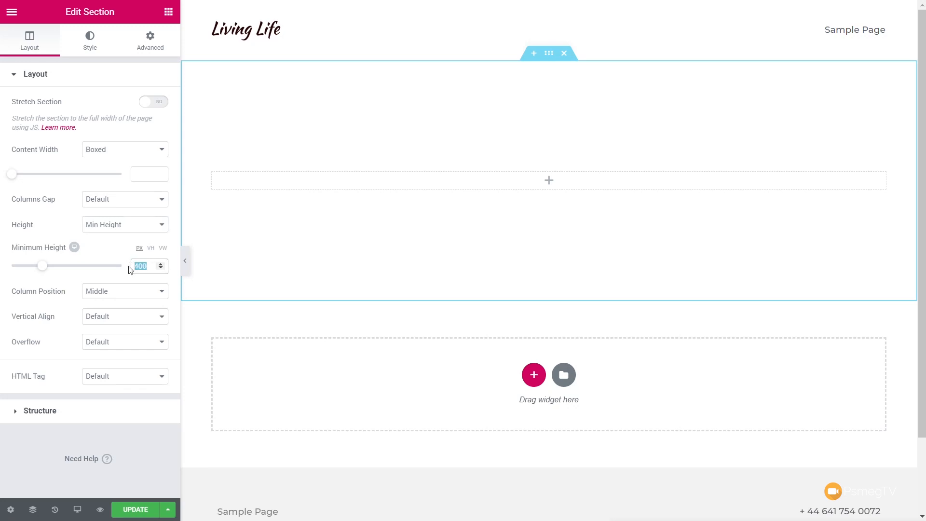
pyautogui.write('50')
pyautogui.write('6')
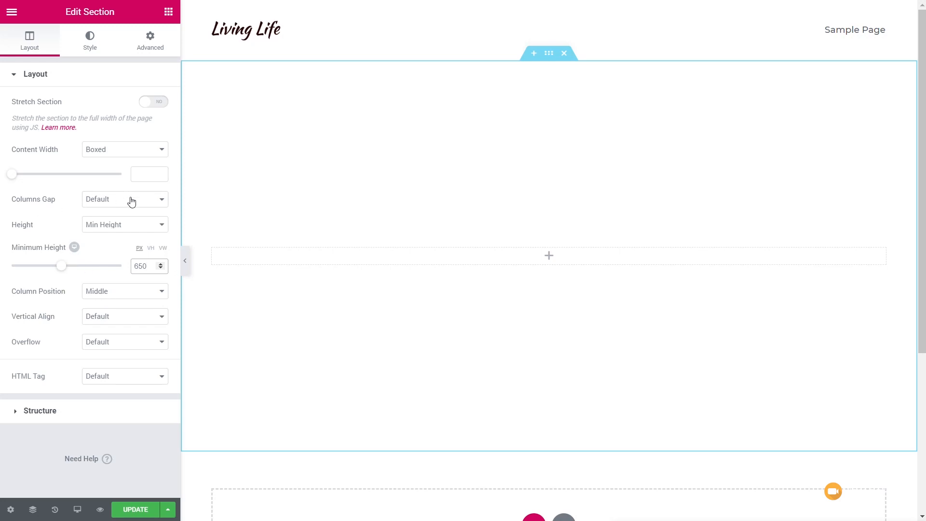
# Give the section a slideshow background using three uploaded images: the grey building, the blue wave facade and the architect's drawing.
pyautogui.click(90, 41)
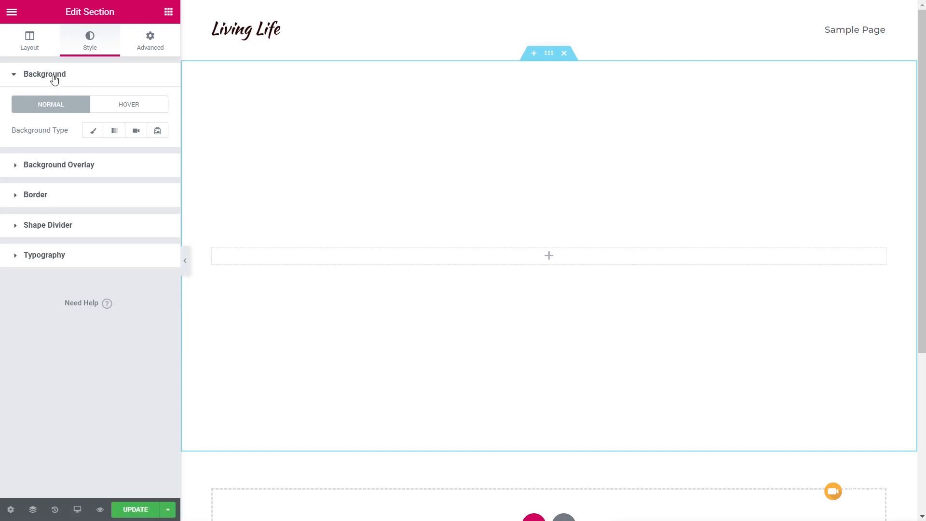
pyautogui.click(157, 133)
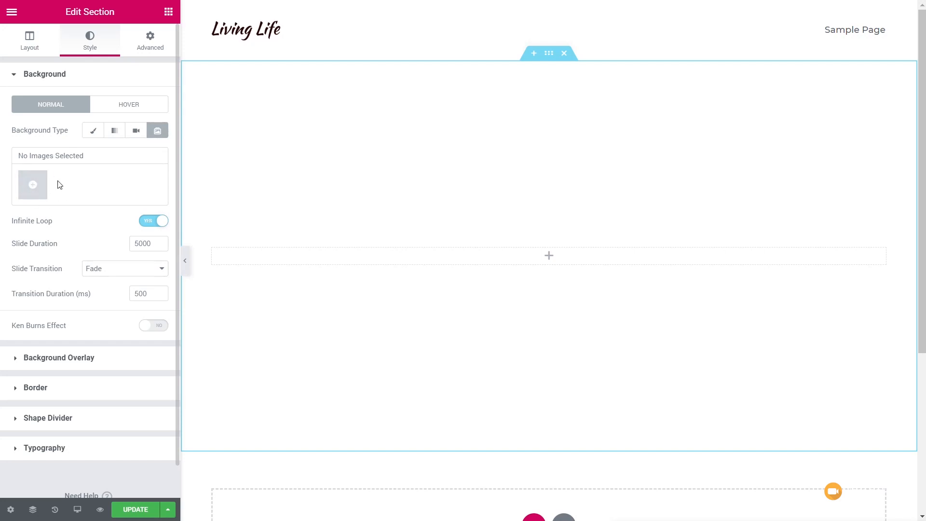
pyautogui.click(34, 186)
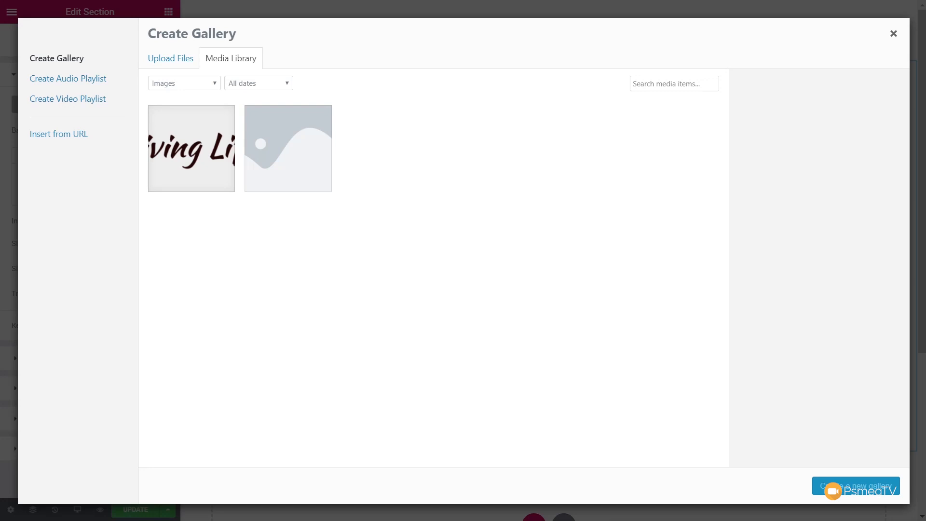
pyautogui.moveTo(217, 391); pyautogui.dragTo(501, 237)
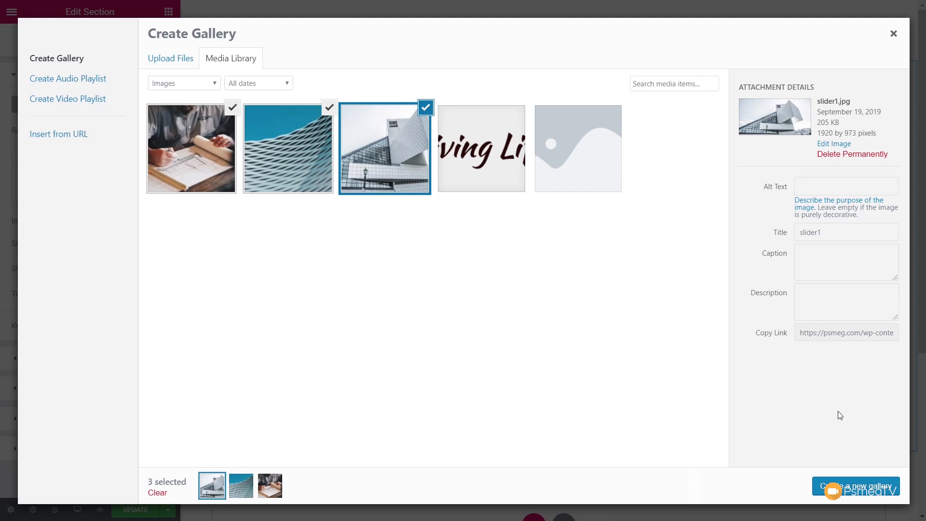
pyautogui.click(877, 487)
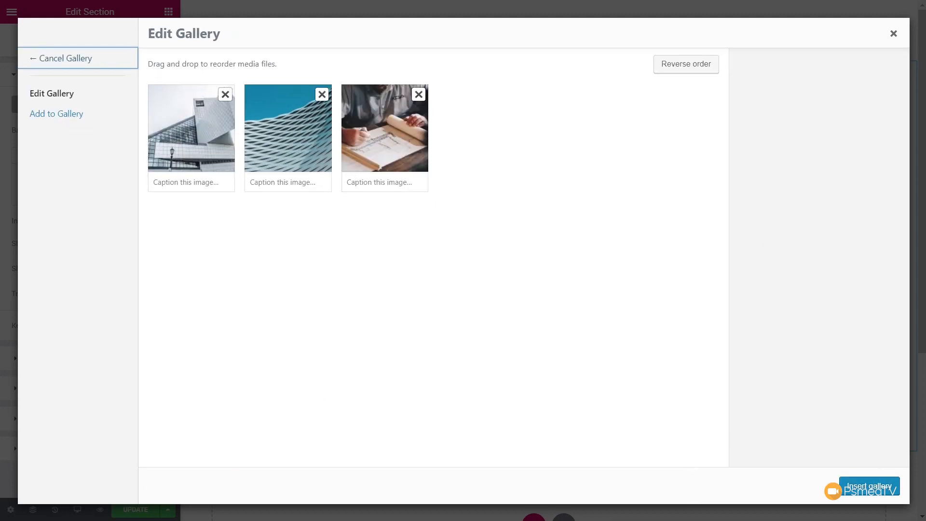
pyautogui.click(877, 490)
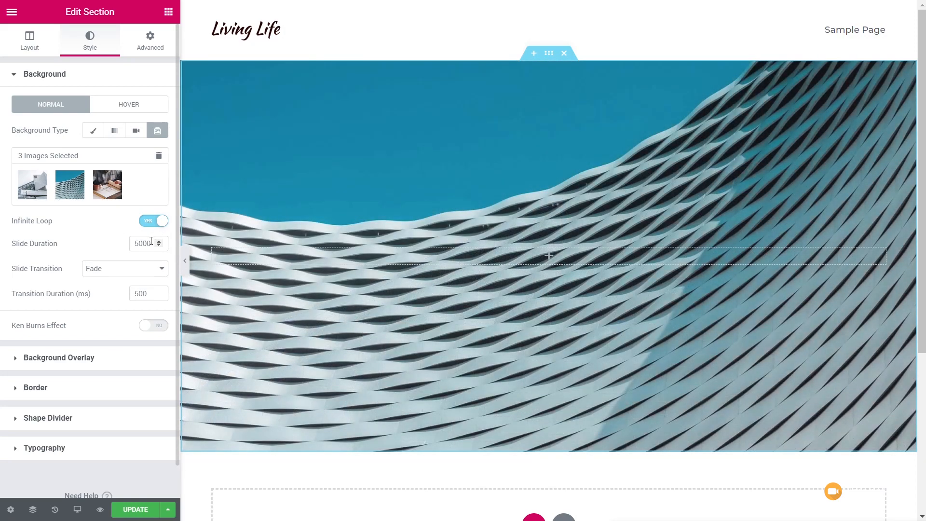
# Try the Slide Left transition and the Ken Burns effect on the slideshow background.
pyautogui.click(147, 269)
pyautogui.click(129, 303)
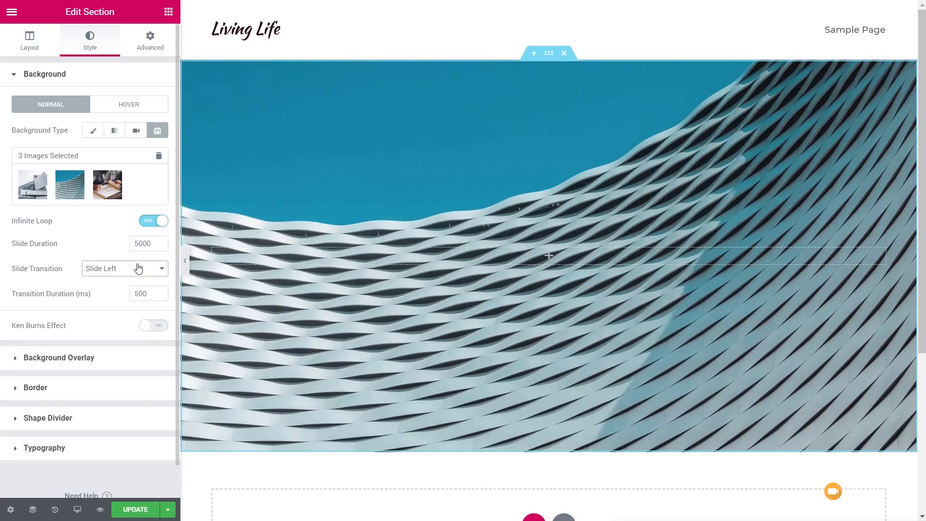
pyautogui.click(138, 270)
pyautogui.click(127, 282)
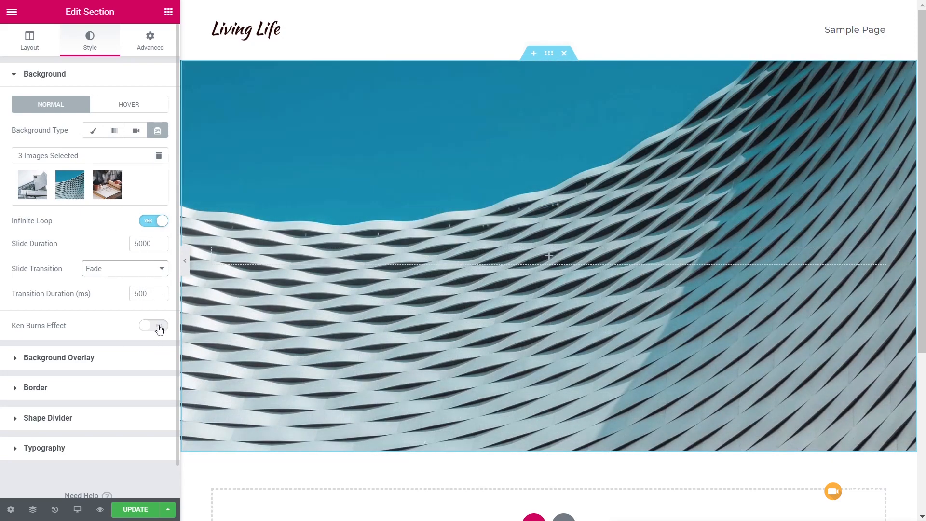
pyautogui.click(159, 326)
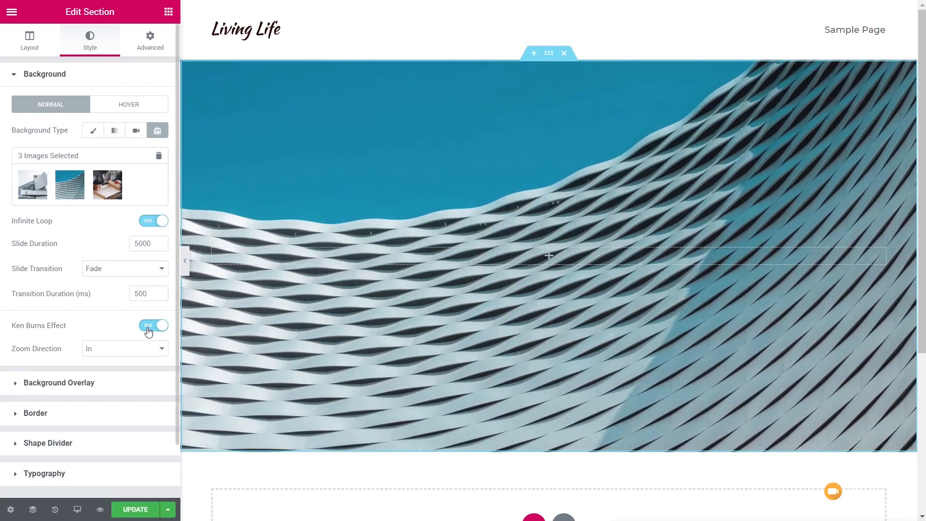
pyautogui.click(150, 328)
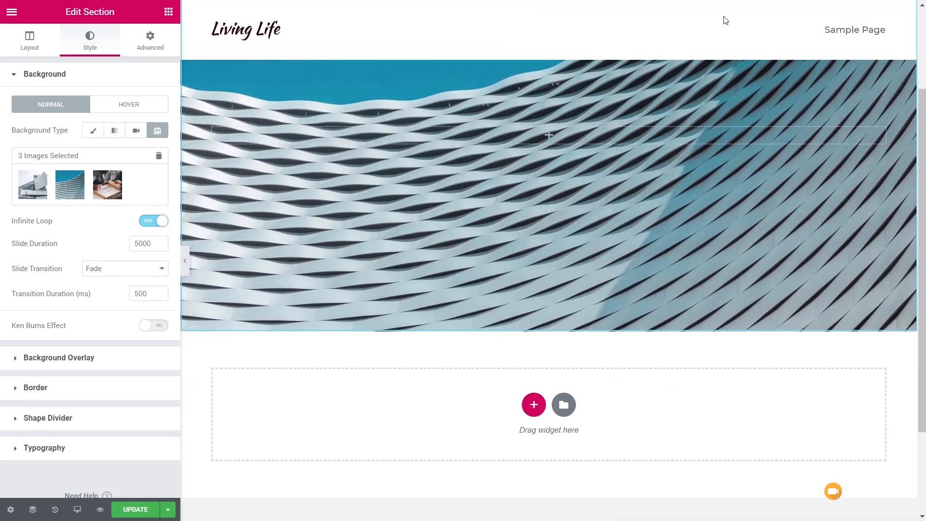
# Add a section with three equal columns below the slideshow section.
pyautogui.scroll(-3, 494, 294)
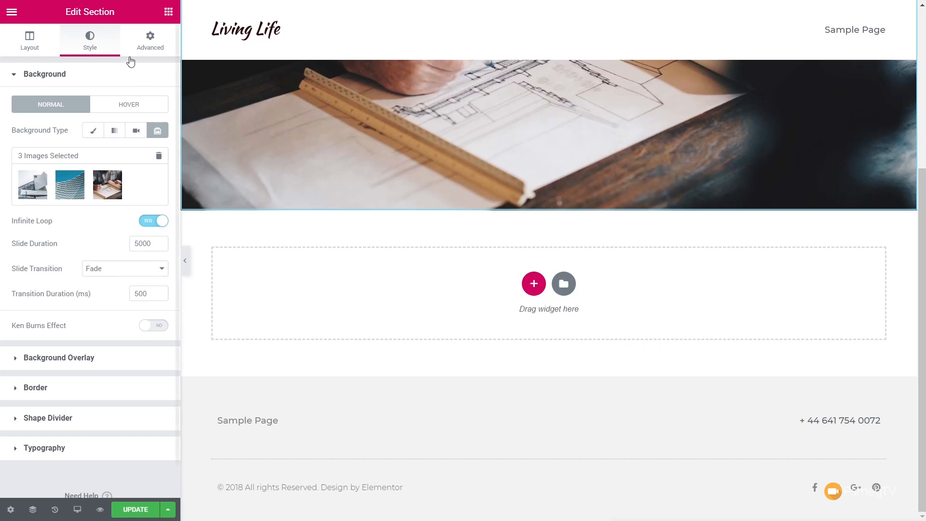
pyautogui.click(531, 283)
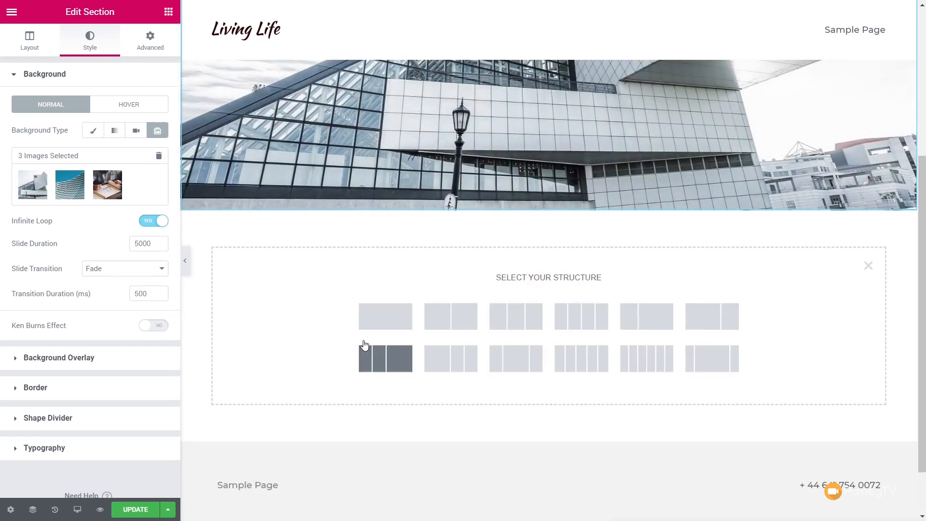
pyautogui.click(523, 325)
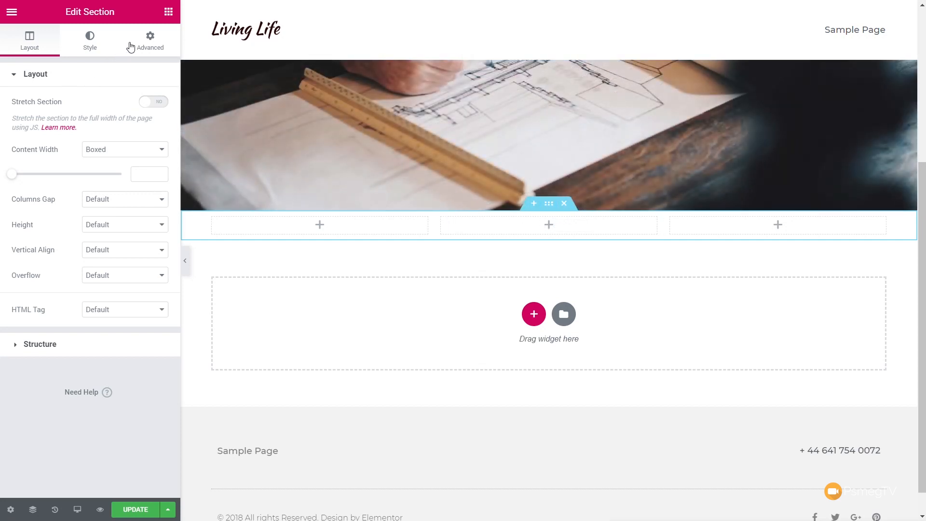
# Unlink the three-column section's padding values and set the top and bottom padding to 100 px each.
pyautogui.click(152, 42)
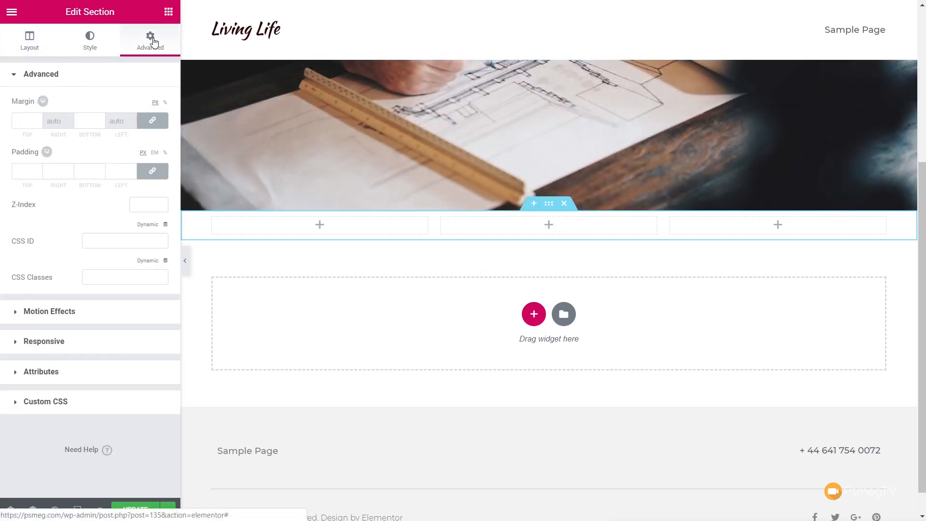
pyautogui.click(153, 171)
pyautogui.click(22, 171)
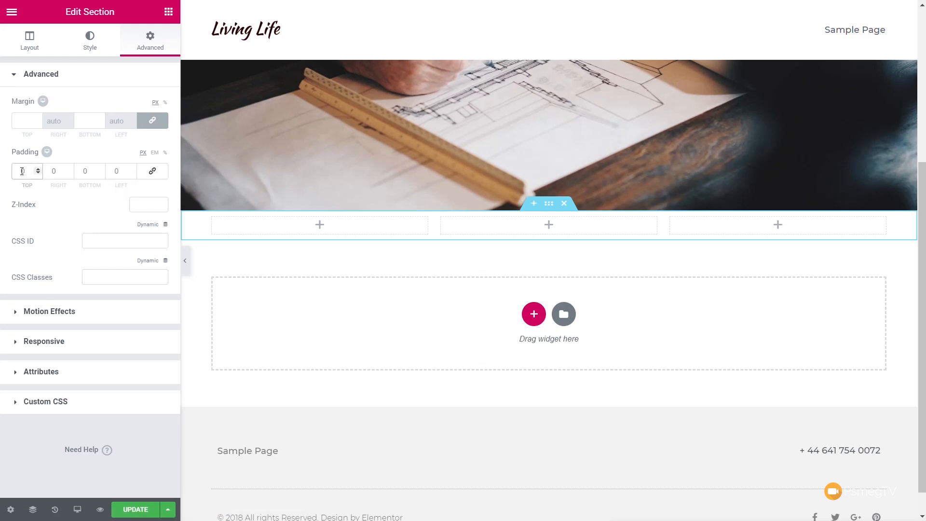
pyautogui.write('100')
pyautogui.click(83, 171)
pyautogui.write('100')
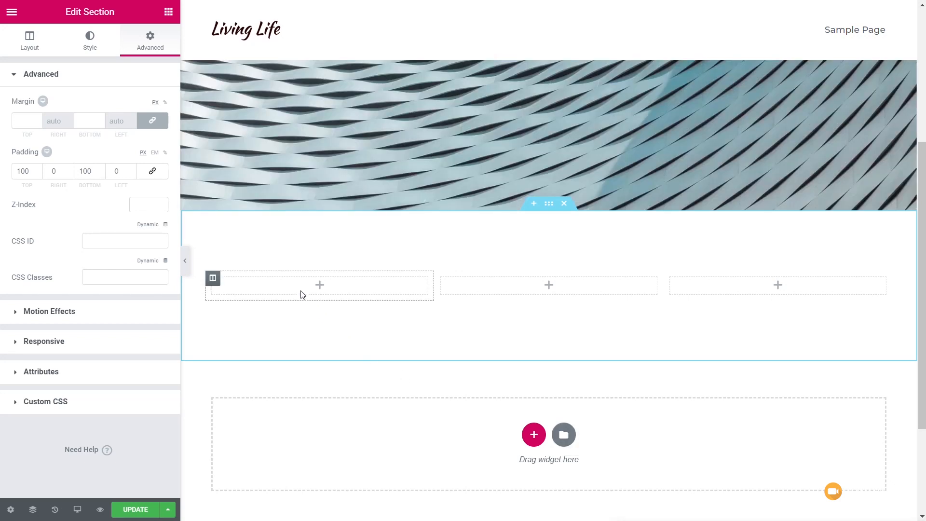
# Place a Heading widget in the first of the three columns and a Text Editor widget beneath it.
pyautogui.click(168, 12)
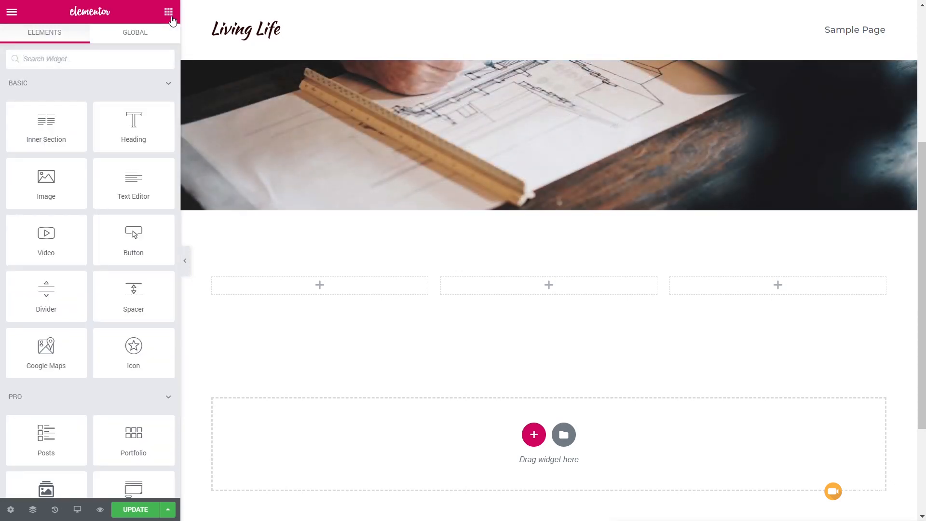
pyautogui.moveTo(112, 126); pyautogui.dragTo(265, 293)
pyautogui.click(169, 11)
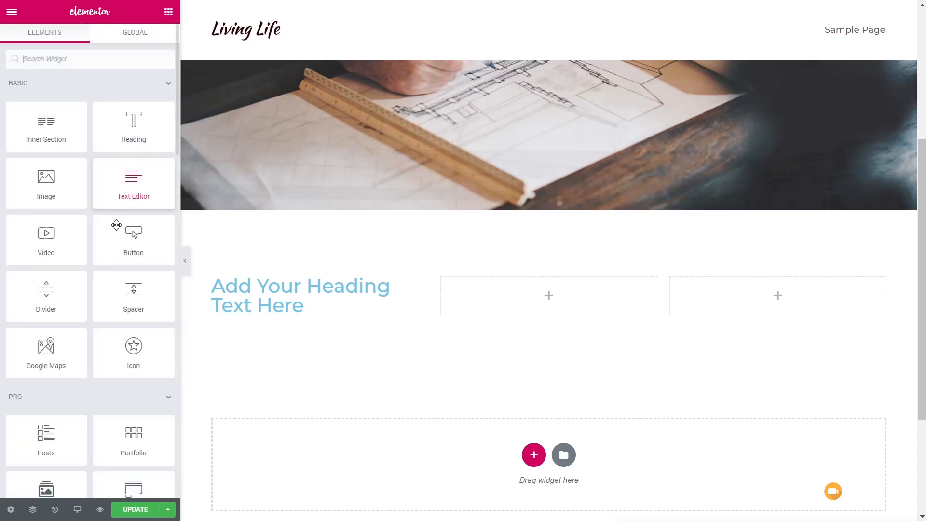
pyautogui.moveTo(117, 181); pyautogui.dragTo(248, 311)
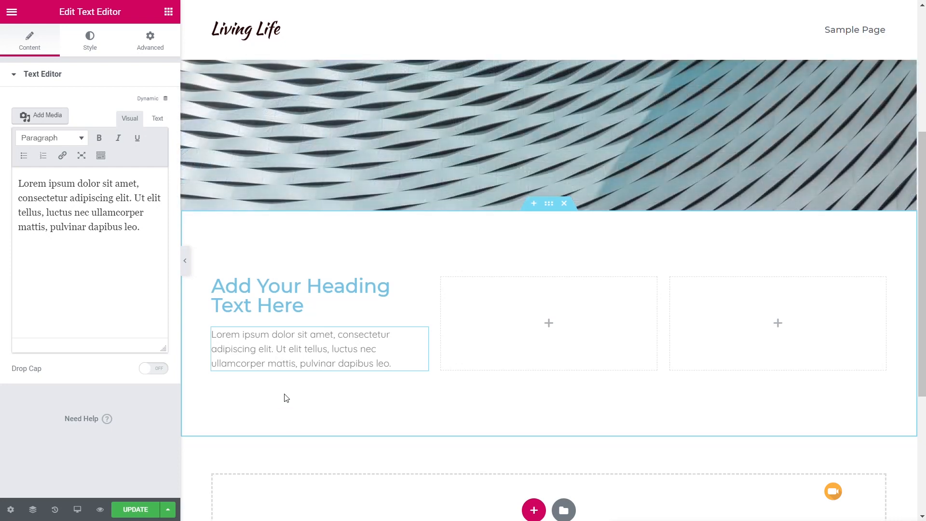
# Replace the heading's placeholder title with "Visit Our Design Studio".
pyautogui.click(308, 303)
pyautogui.moveTo(123, 118); pyautogui.dragTo(10, 119)
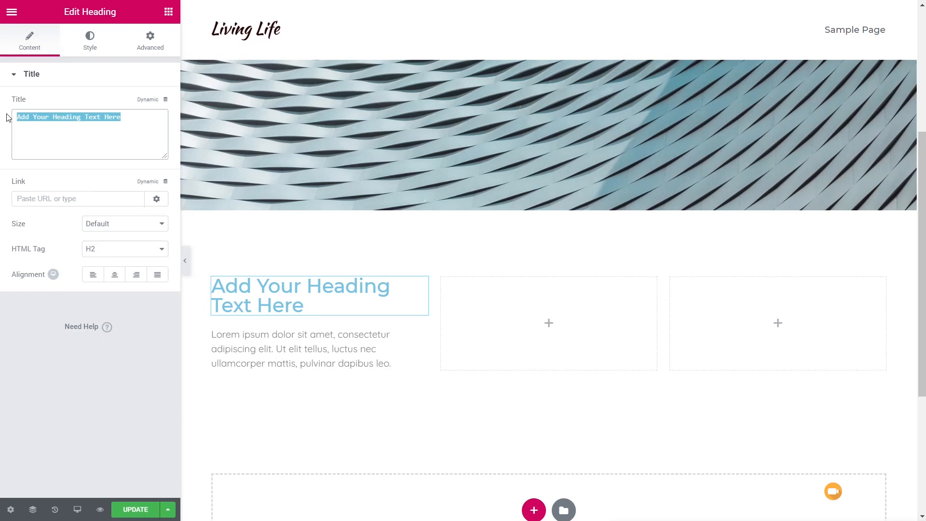
pyautogui.write('Visit Our Des')
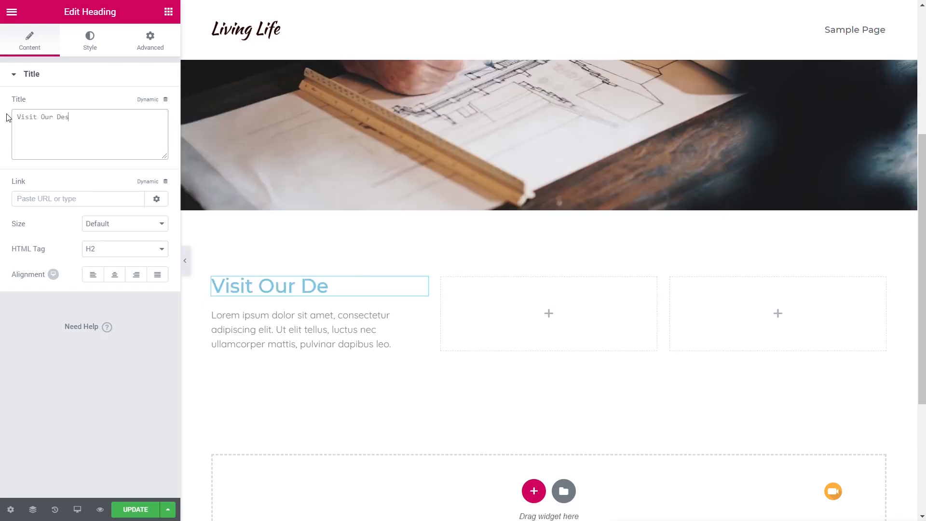
pyautogui.write('ign Studio')
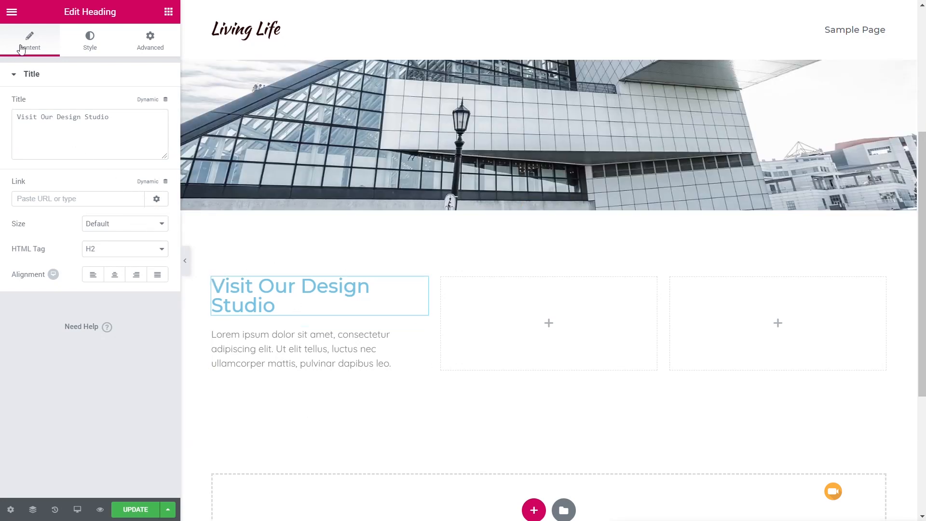
# Set the default Primary Headline font weight to 600 in the site's default fonts.
pyautogui.click(11, 17)
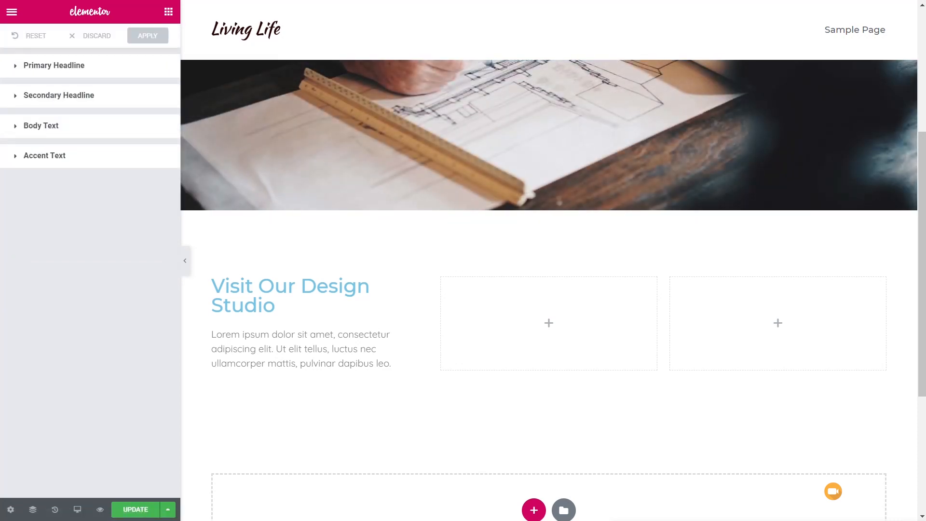
pyautogui.click(64, 70)
pyautogui.click(72, 171)
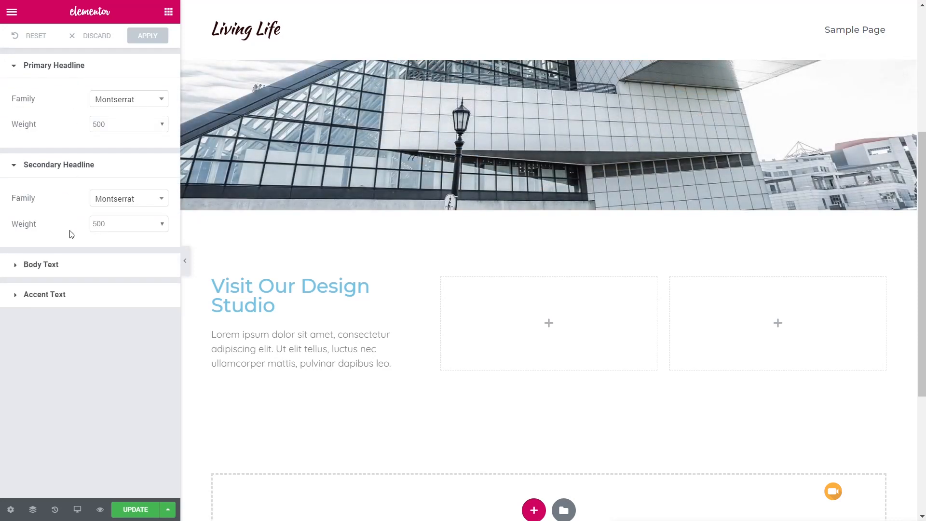
pyautogui.click(59, 264)
pyautogui.click(56, 365)
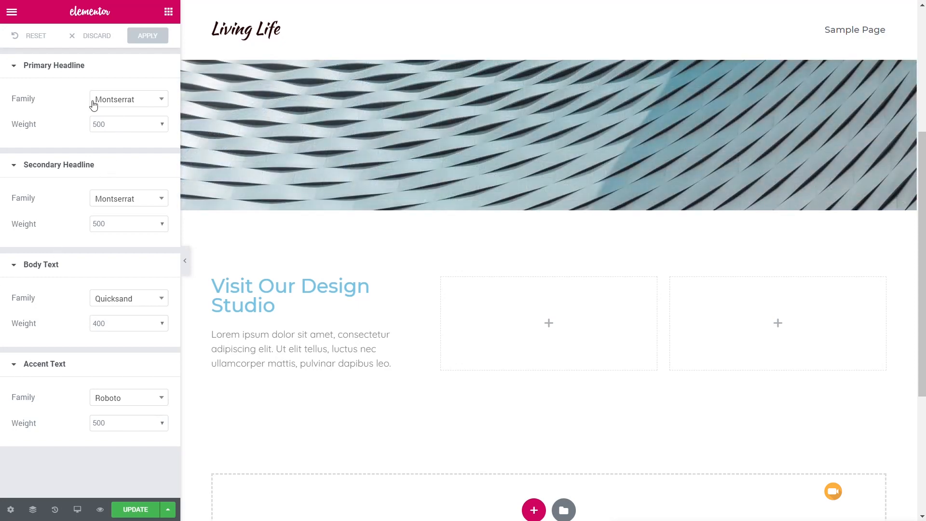
pyautogui.click(123, 125)
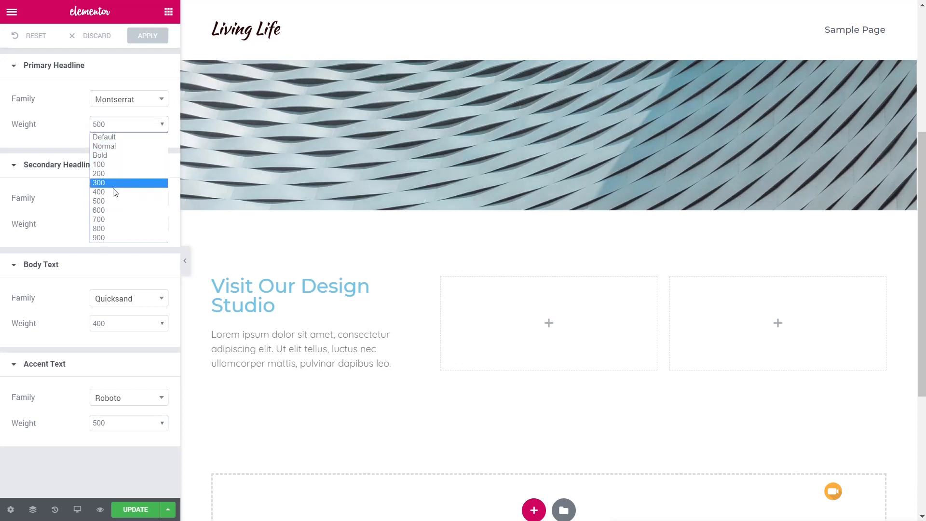
pyautogui.click(109, 211)
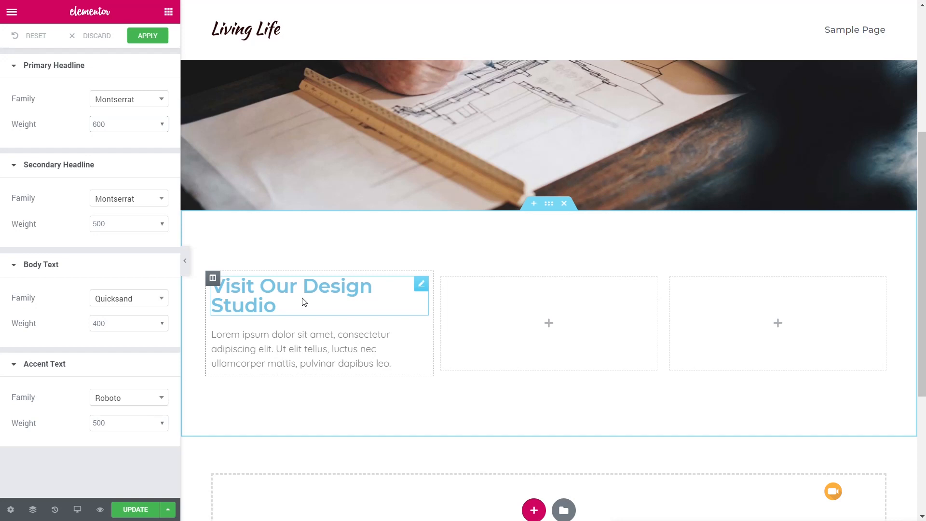
# Try Montaga as the Primary Headline font family and switch it back to Montserrat.
pyautogui.click(161, 99)
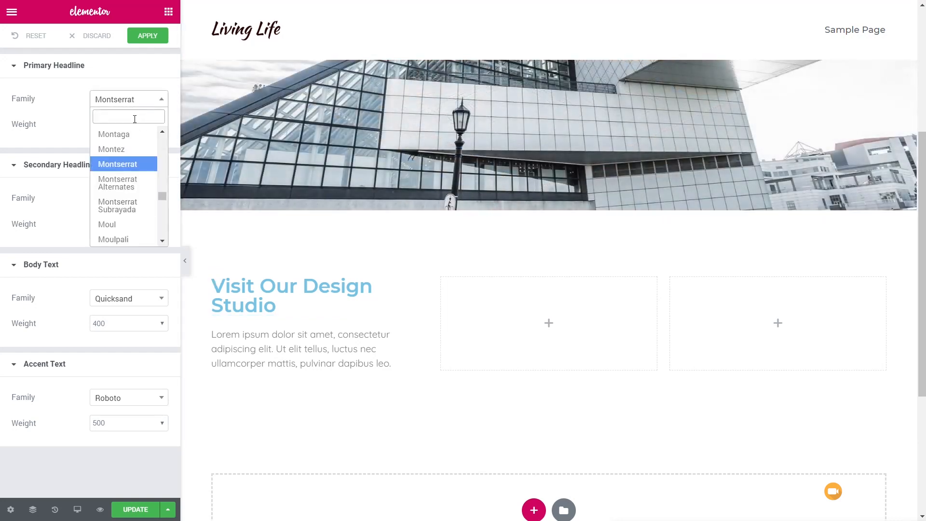
pyautogui.click(135, 135)
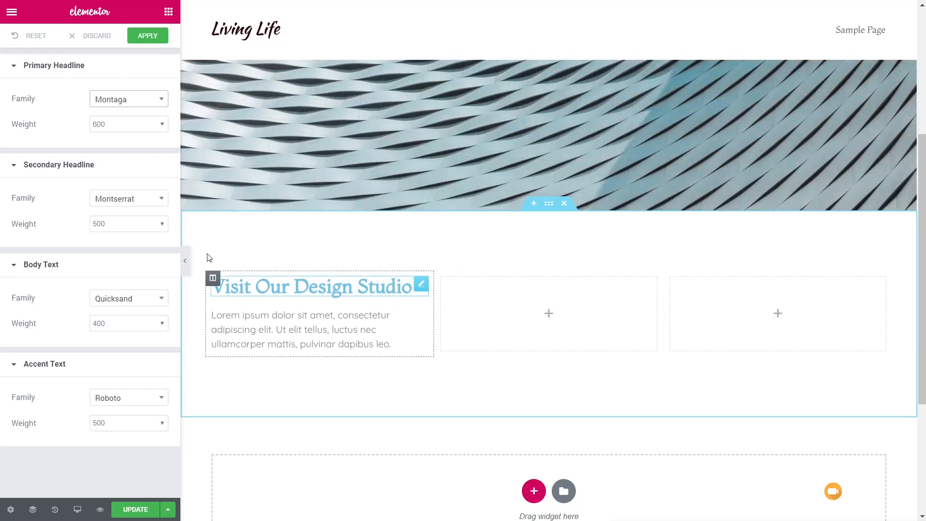
pyautogui.click(124, 100)
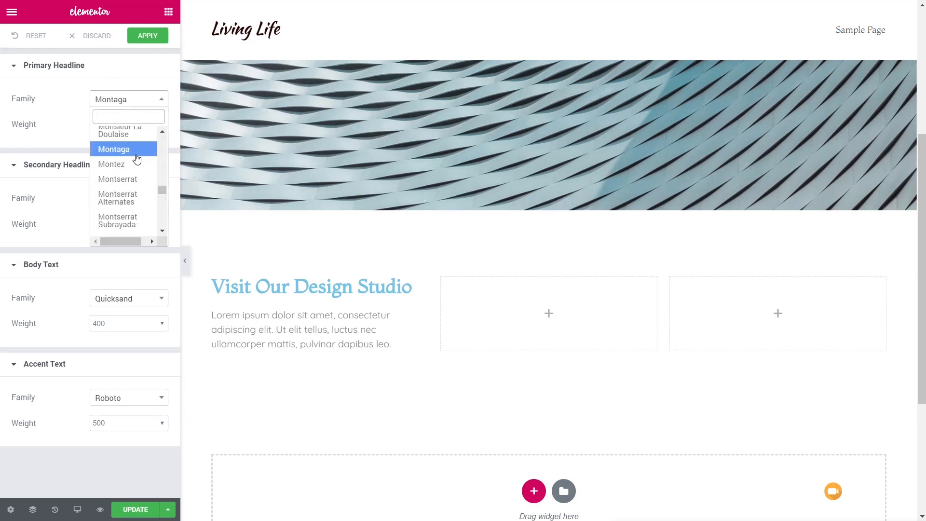
pyautogui.click(128, 179)
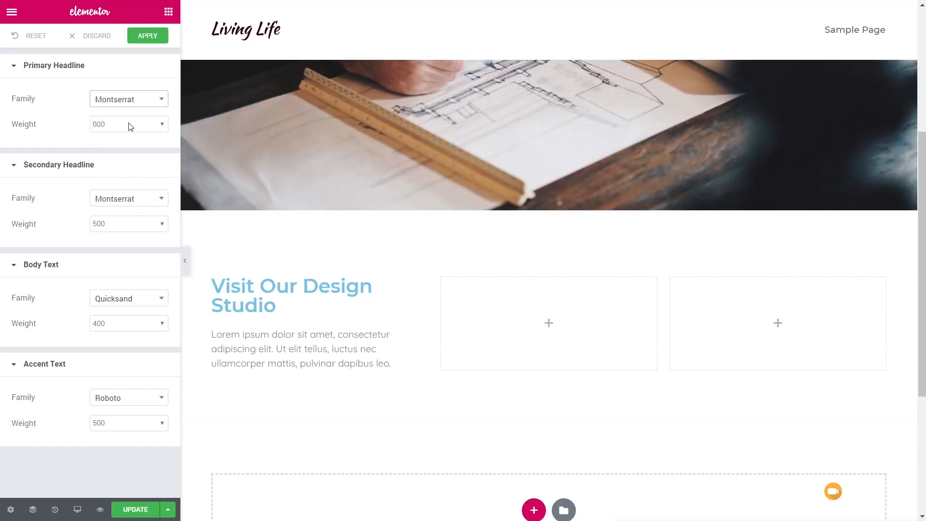
# Set the default Secondary Headline font weight to 400 and view the default color palettes.
pyautogui.click(134, 228)
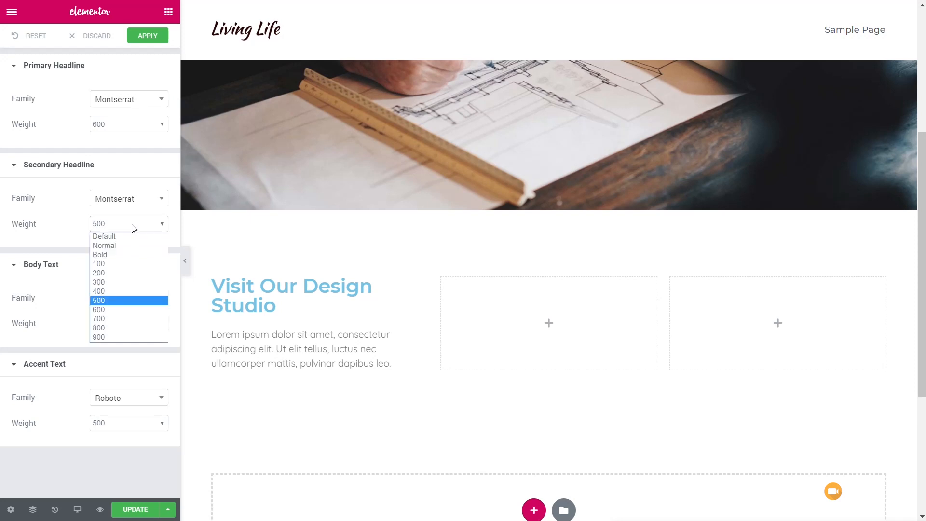
pyautogui.click(121, 292)
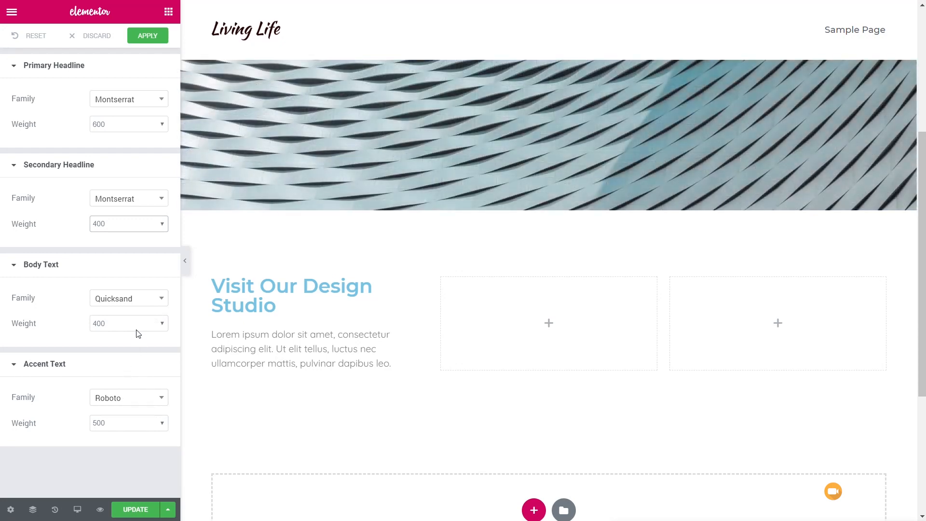
pyautogui.click(12, 17)
pyautogui.click(73, 66)
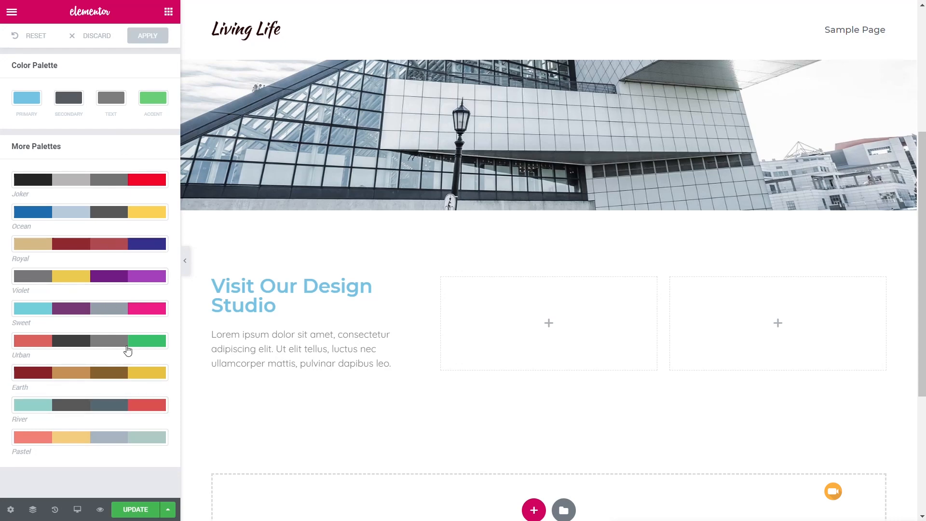
pyautogui.click(12, 12)
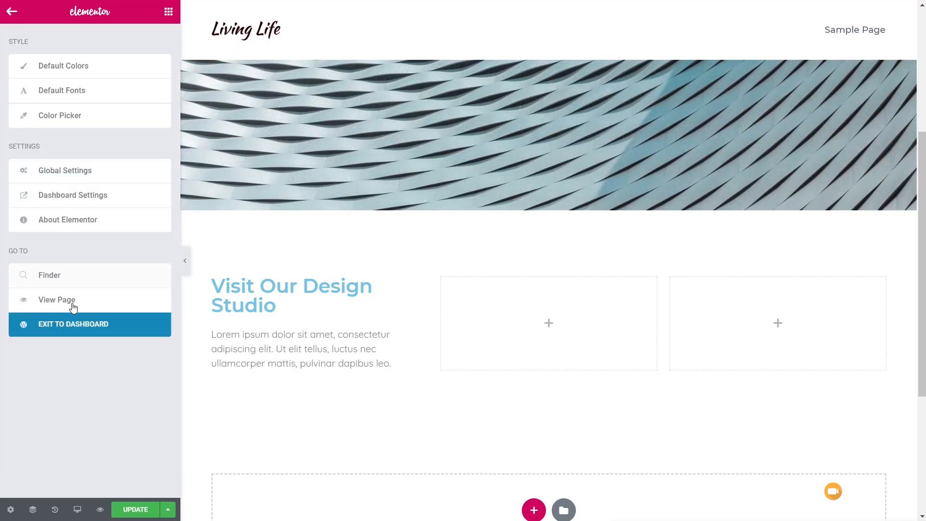
# Set the HTML tag of the "Visit Our Design Studio" heading to H3.
pyautogui.click(287, 307)
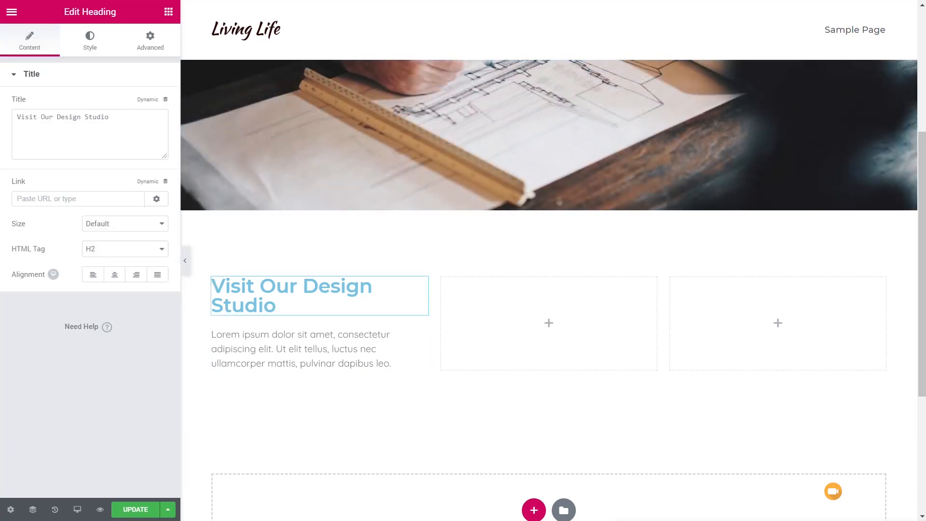
pyautogui.click(111, 251)
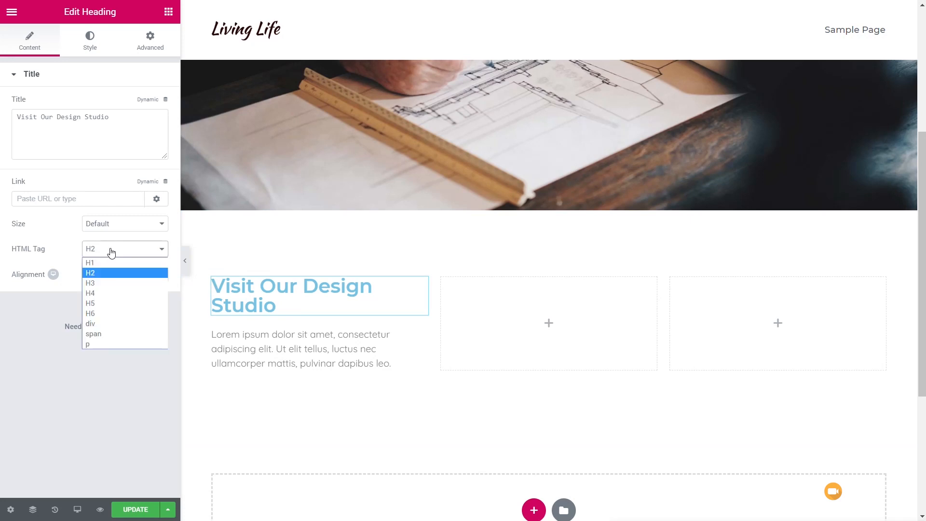
pyautogui.click(107, 285)
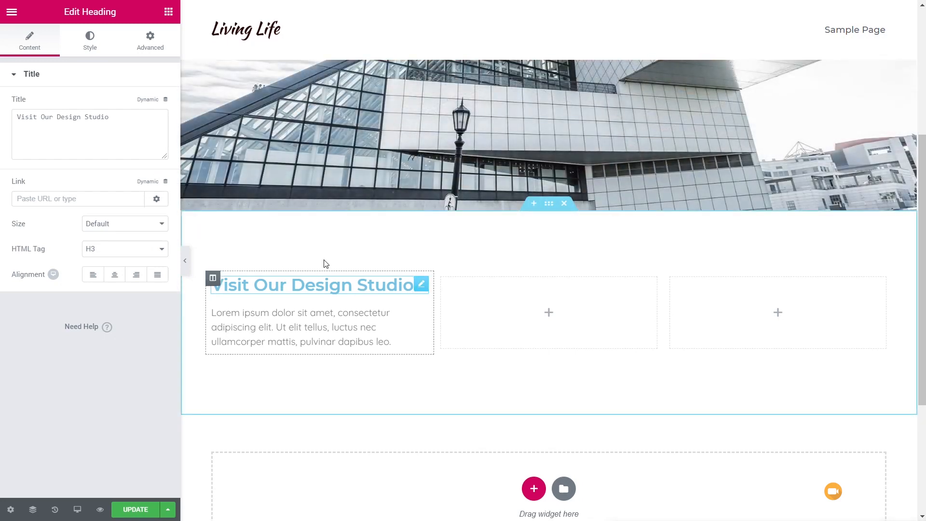
# Set the heading's text color to the dark grey palette color #54595f.
pyautogui.click(90, 40)
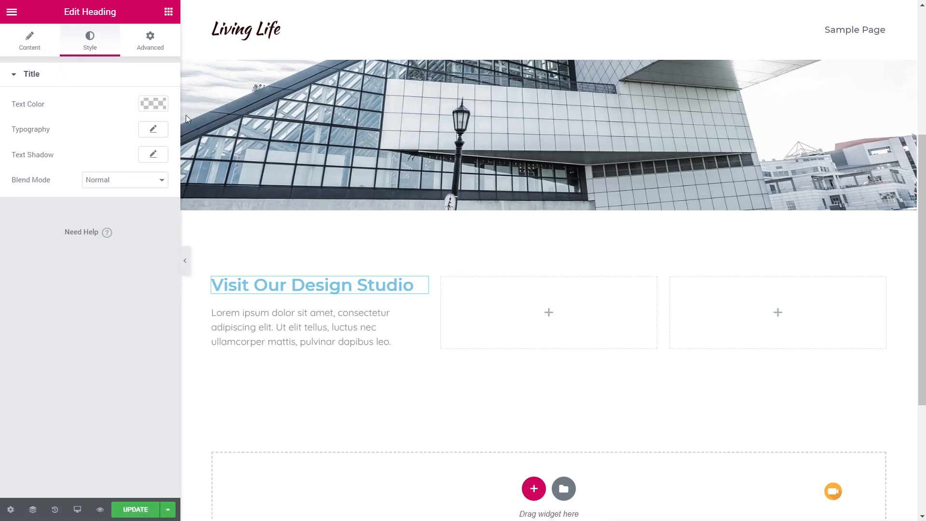
pyautogui.click(156, 107)
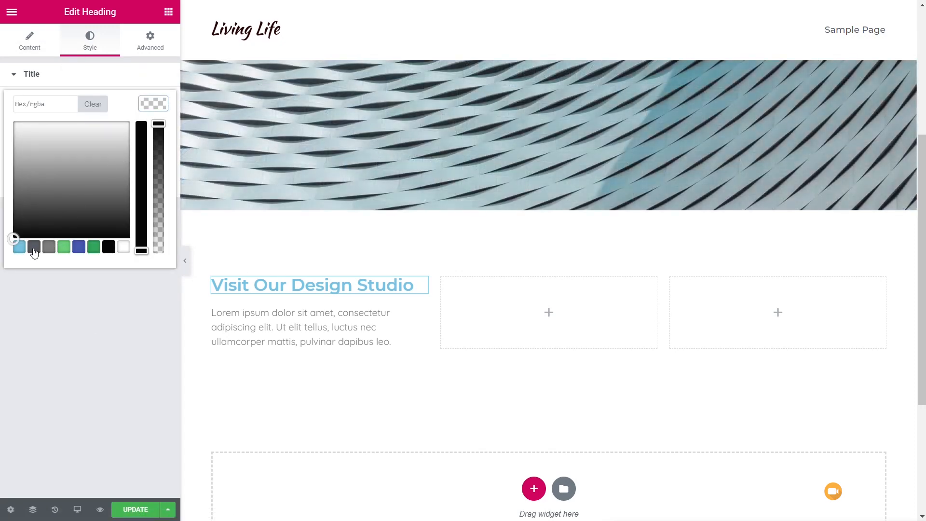
pyautogui.click(33, 248)
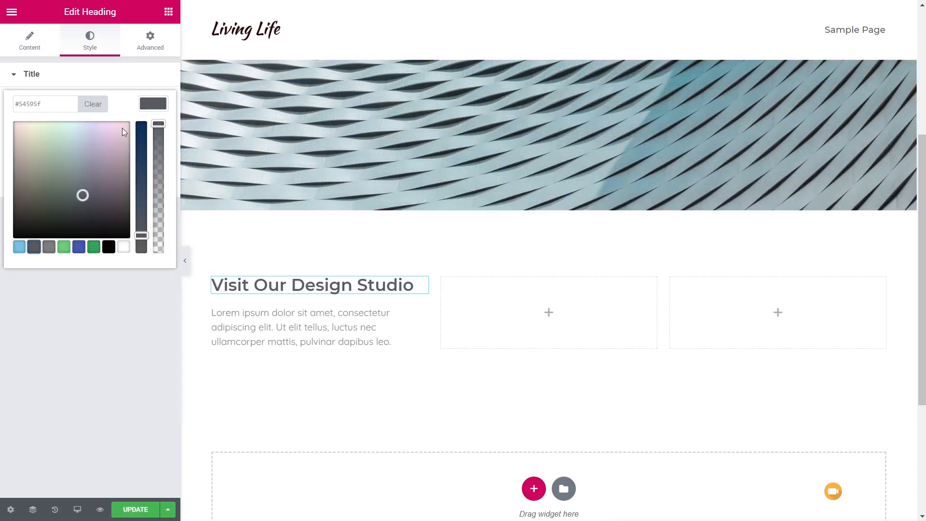
pyautogui.click(157, 105)
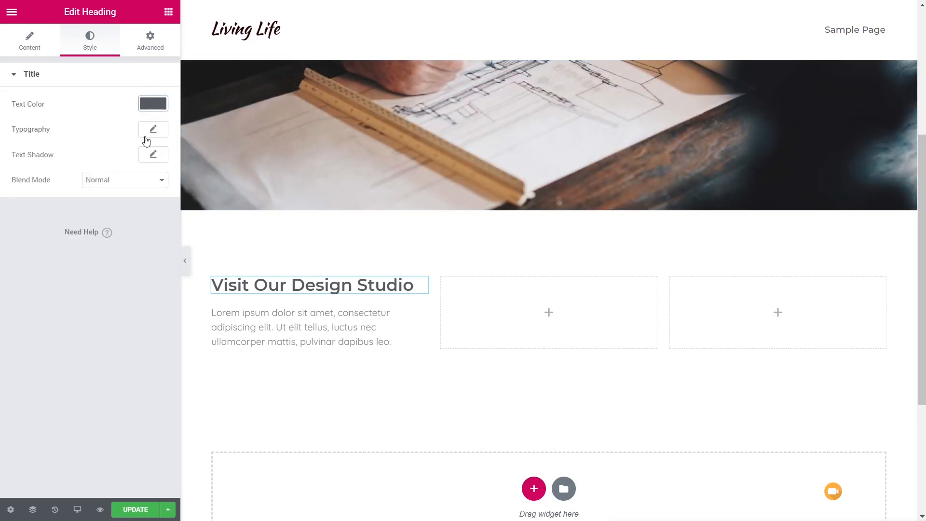
# Set the heading's typography to size 16 px, weight 500 and Uppercase transform.
pyautogui.click(152, 131)
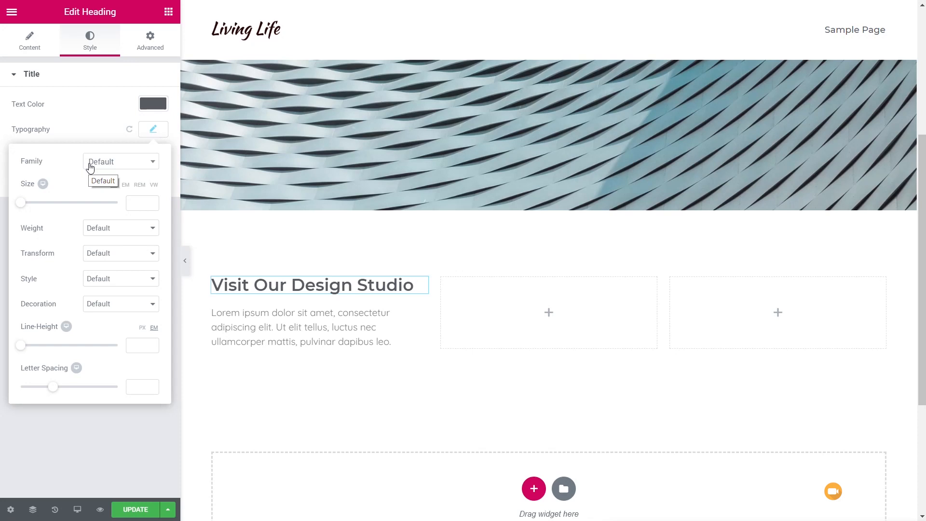
pyautogui.click(89, 167)
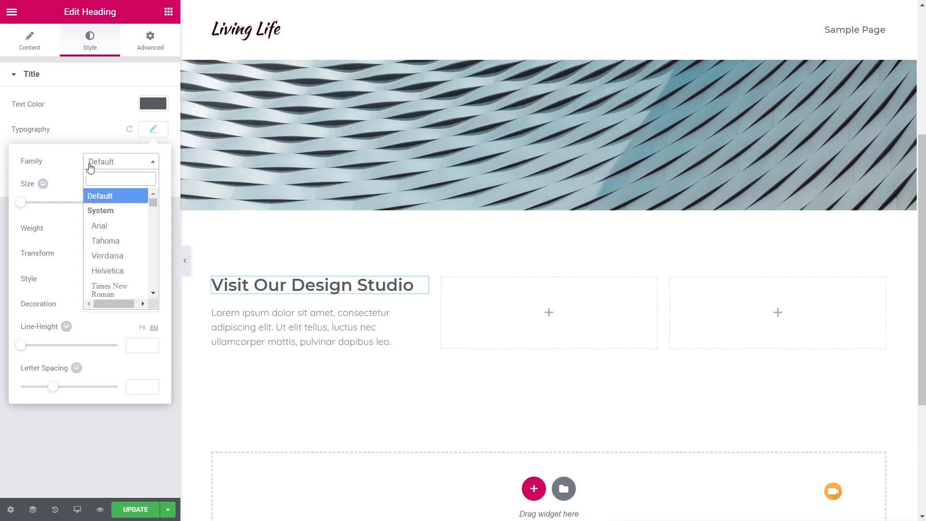
pyautogui.click(92, 160)
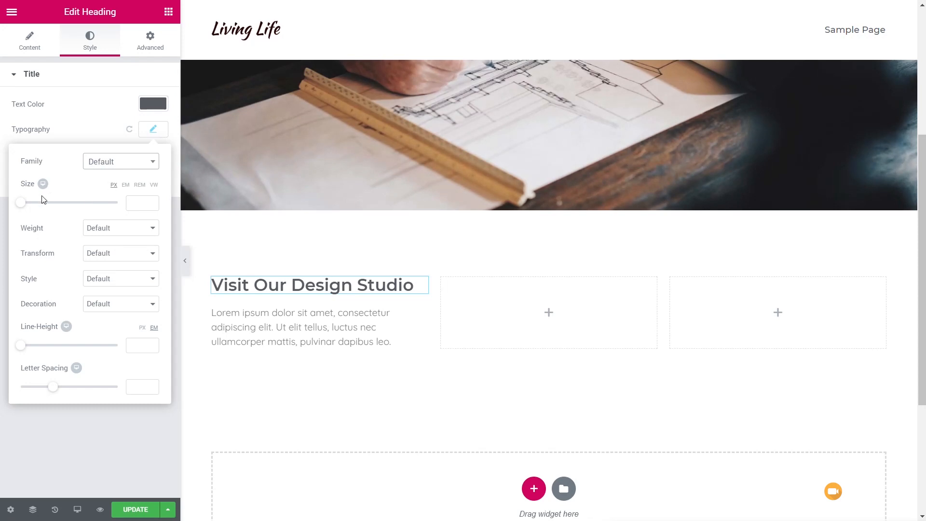
pyautogui.moveTo(20, 203); pyautogui.dragTo(27, 204)
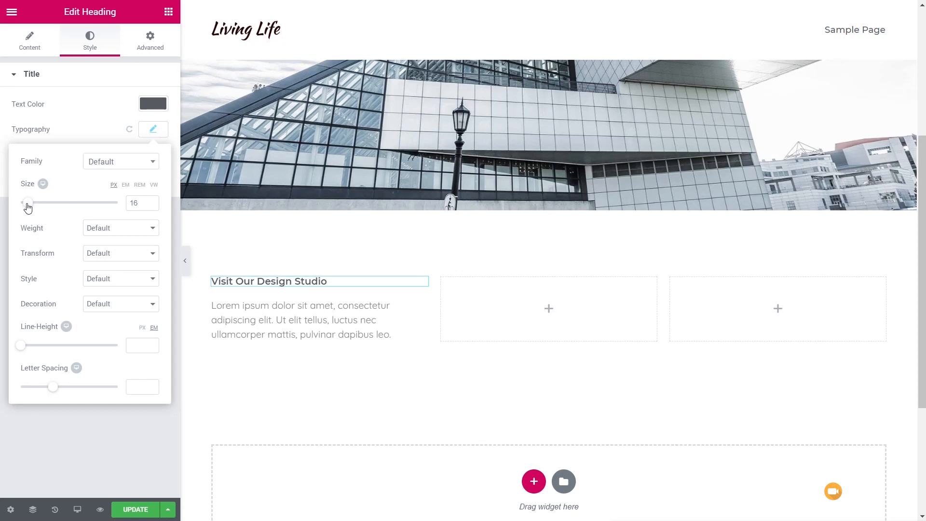
pyautogui.click(120, 232)
pyautogui.click(119, 282)
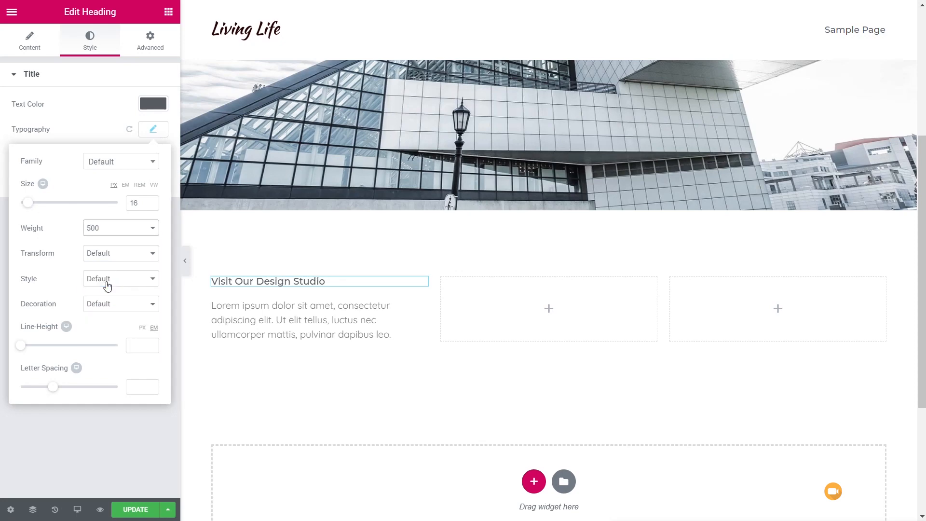
pyautogui.click(107, 258)
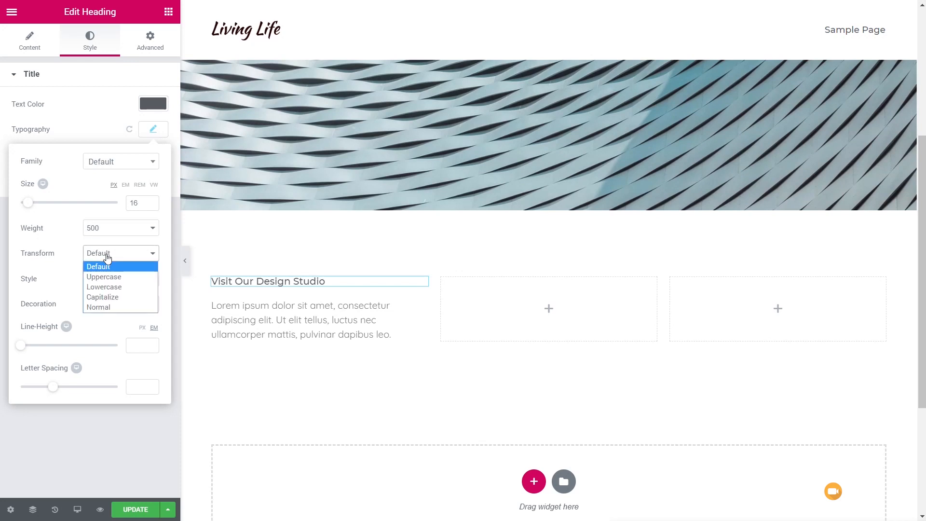
pyautogui.click(107, 278)
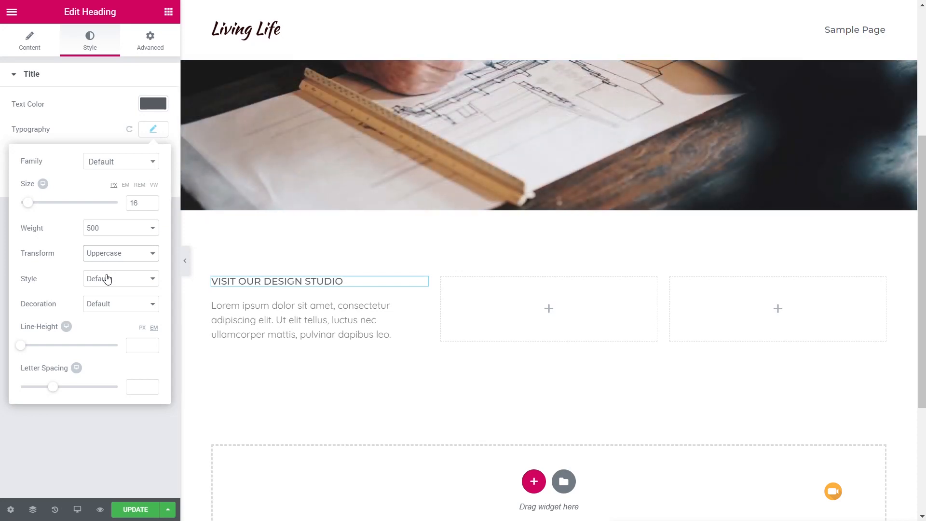
pyautogui.click(111, 440)
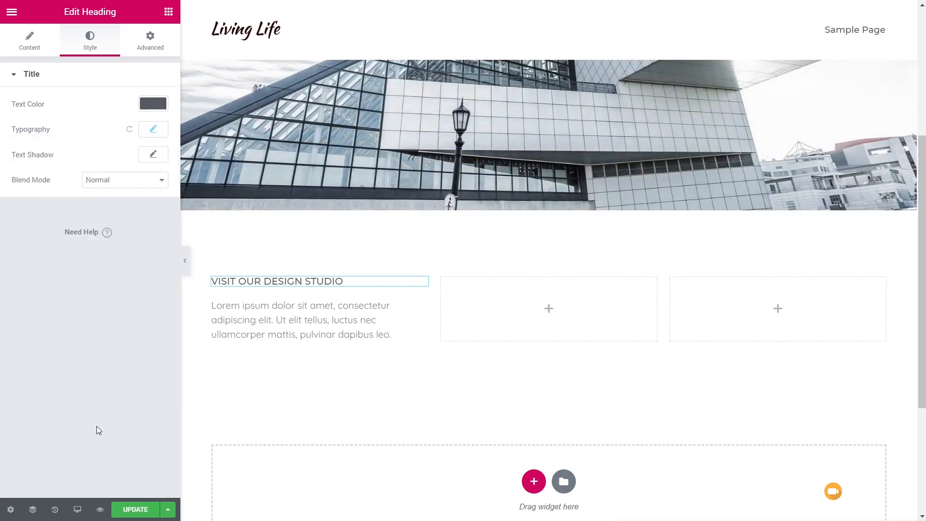
# Duplicate the styled heading twice and move one copy into the second column and the other into the third.
pyautogui.rightClick(294, 282)
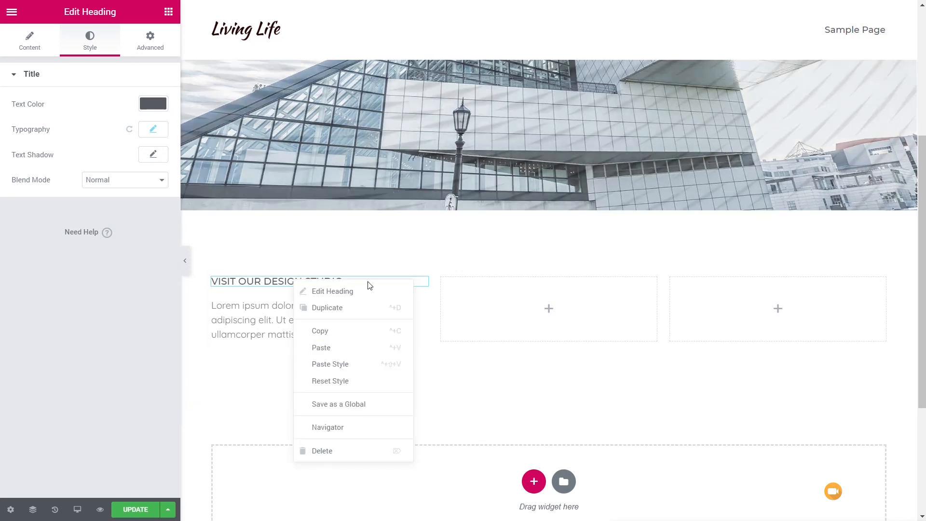
pyautogui.click(326, 307)
pyautogui.rightClick(330, 287)
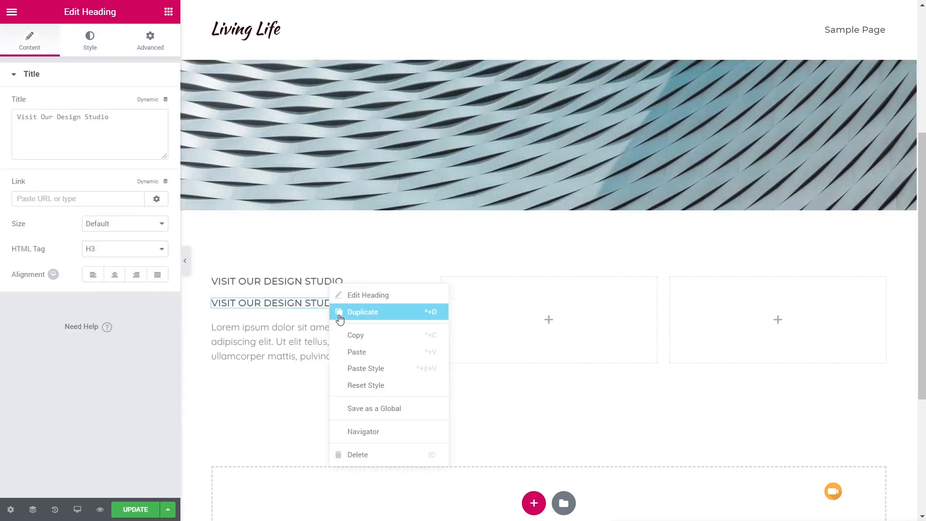
pyautogui.click(352, 310)
pyautogui.moveTo(419, 283); pyautogui.dragTo(482, 282)
pyautogui.moveTo(421, 281); pyautogui.dragTo(691, 282)
# Duplicate the text paragraph twice and place one copy under the heading in each of the second and third columns.
pyautogui.rightClick(314, 321)
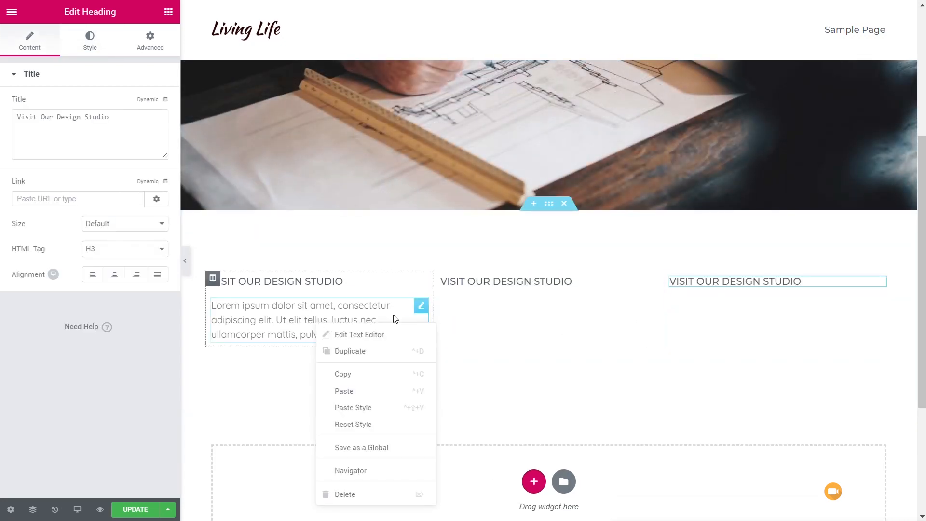
pyautogui.click(379, 351)
pyautogui.rightClick(420, 309)
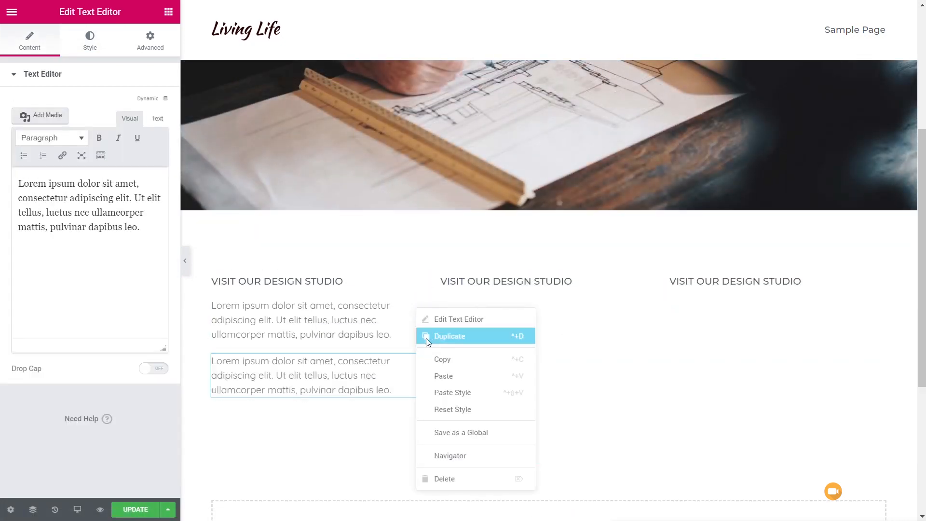
pyautogui.click(430, 341)
pyautogui.moveTo(422, 309); pyautogui.dragTo(526, 300)
pyautogui.moveTo(422, 307); pyautogui.dragTo(705, 297)
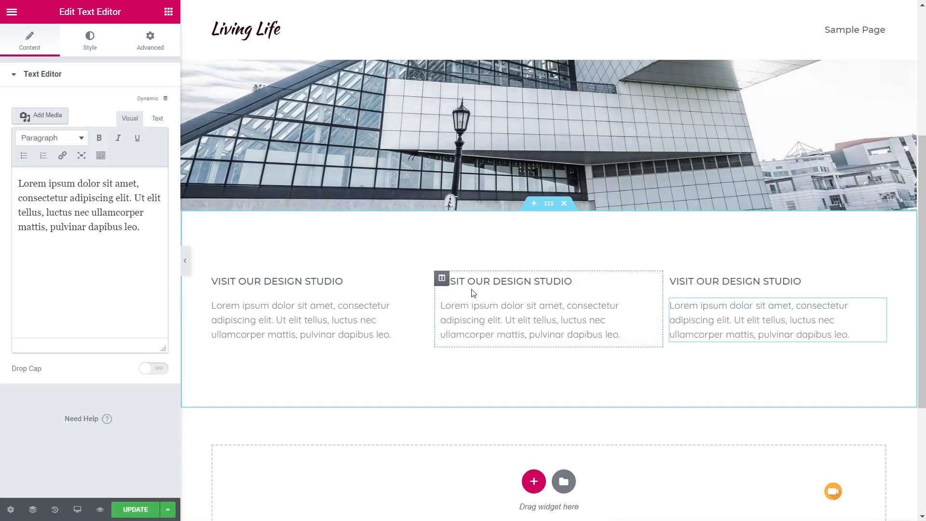
# Change the title of the second column's heading to "Award Winning Architects".
pyautogui.click(571, 281)
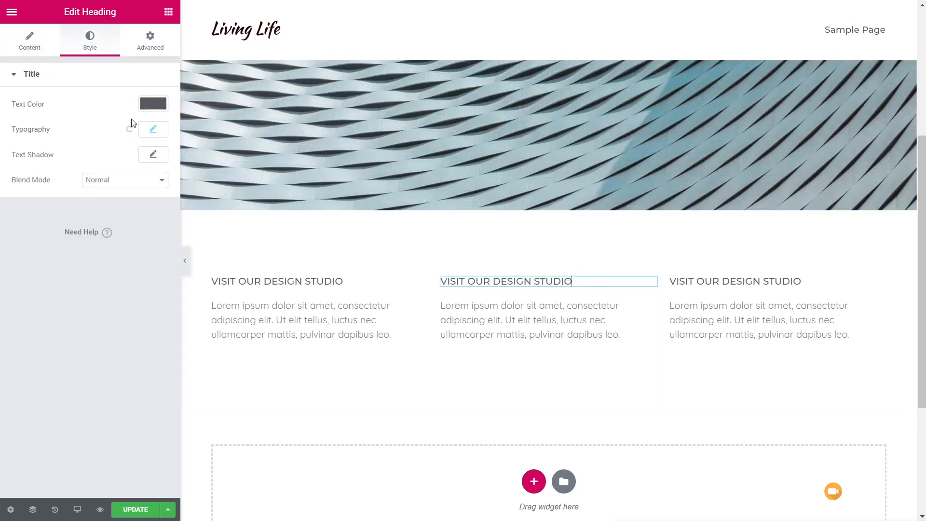
pyautogui.click(37, 39)
pyautogui.moveTo(110, 117); pyautogui.dragTo(16, 117)
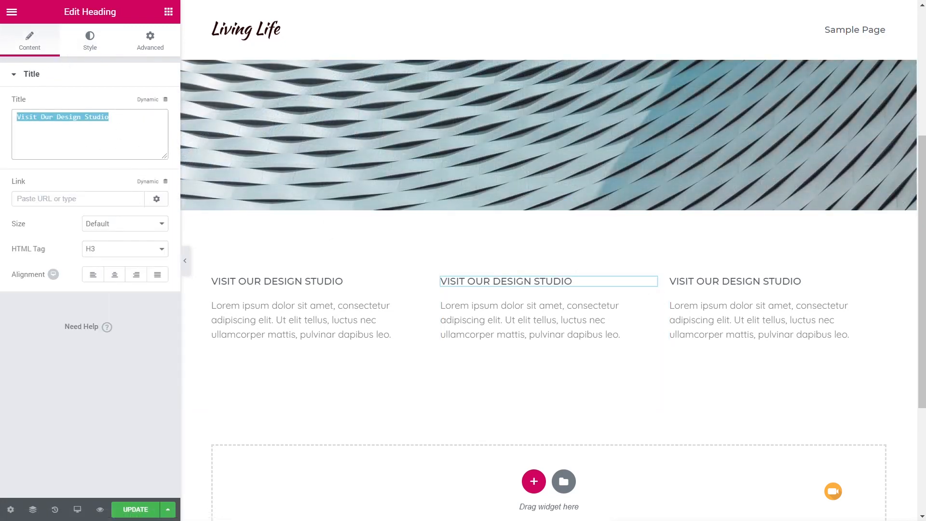
pyautogui.write('Award')
pyautogui.write('Winning Architects')
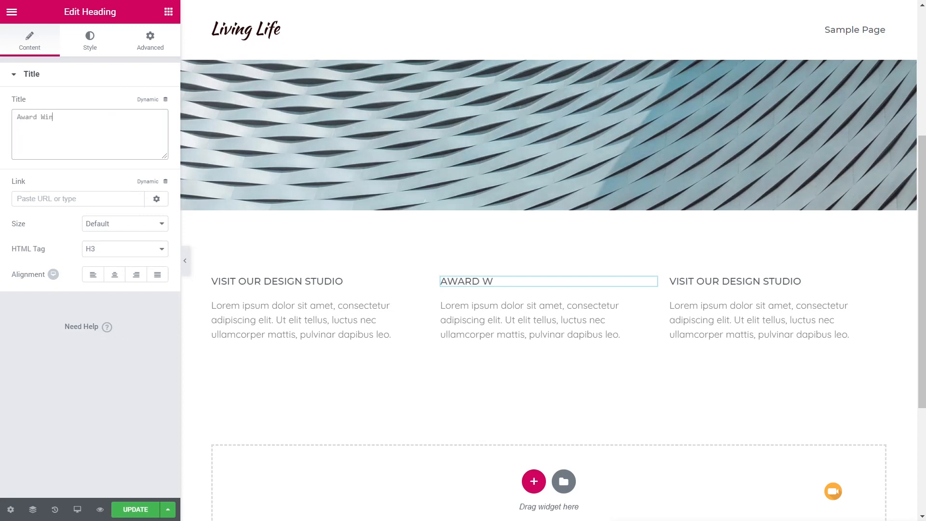
# Change the title of the third column's heading to "British Engineering".
pyautogui.click(764, 284)
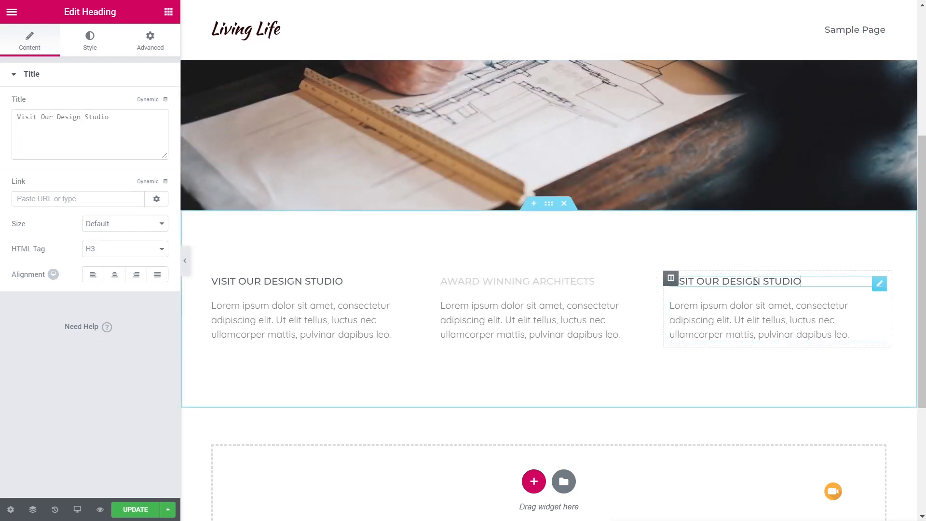
pyautogui.tripleClick(63, 116)
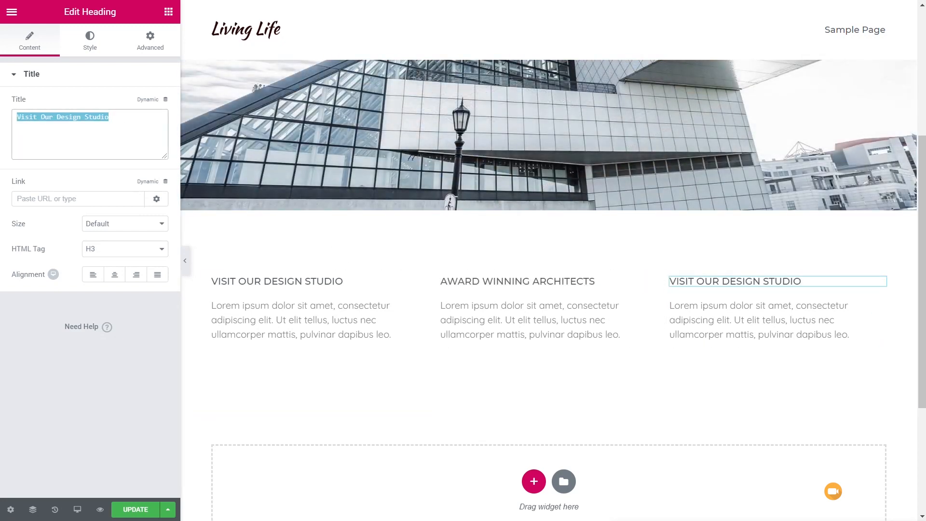
pyautogui.write('British Engineering')
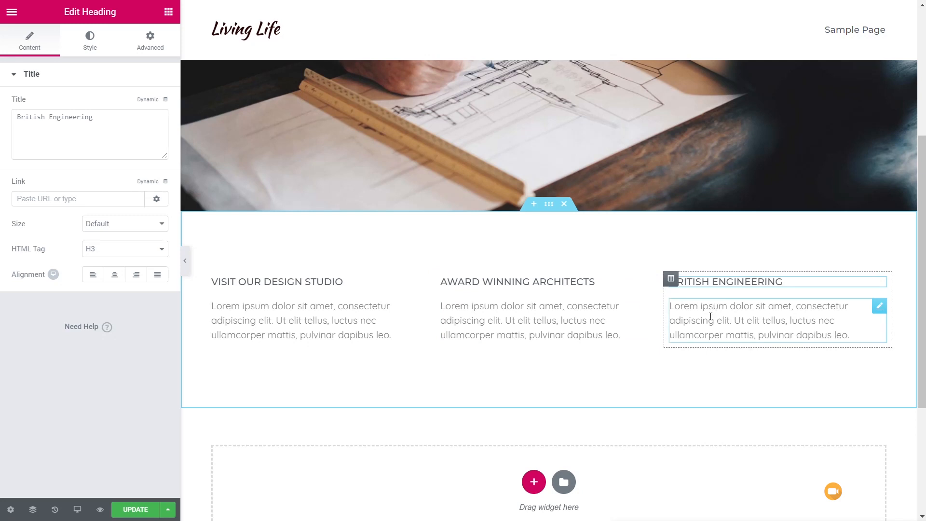
# Add a Portfolio widget in a new section below the three columns and update the page.
pyautogui.scroll(-3, 460, 396)
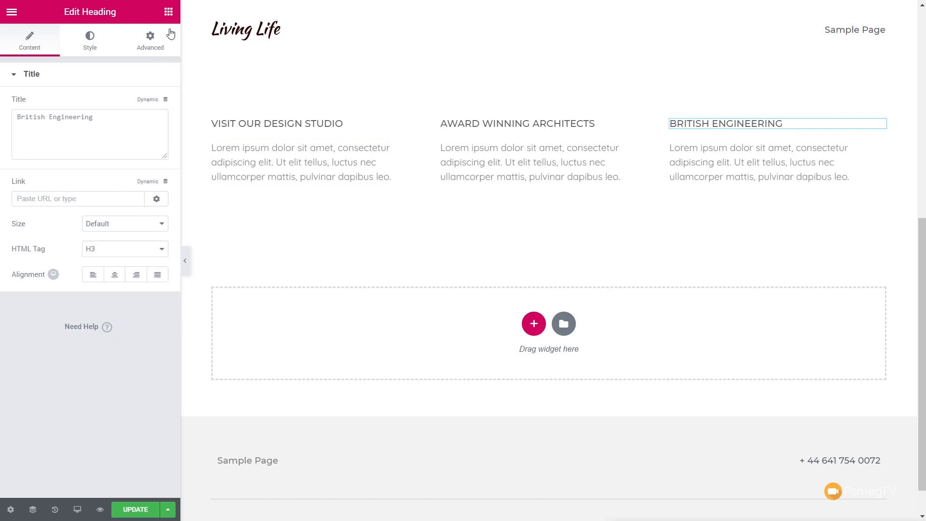
pyautogui.click(169, 13)
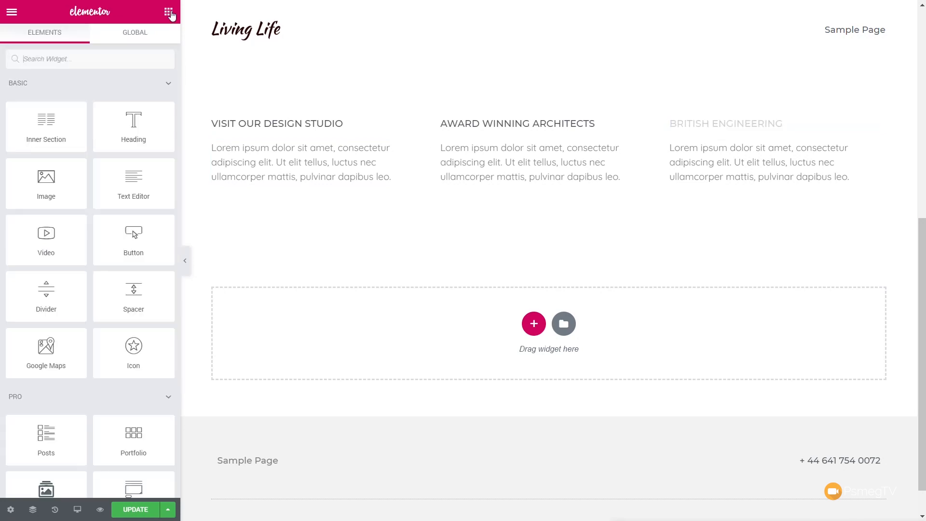
pyautogui.click(101, 60)
pyautogui.write('port')
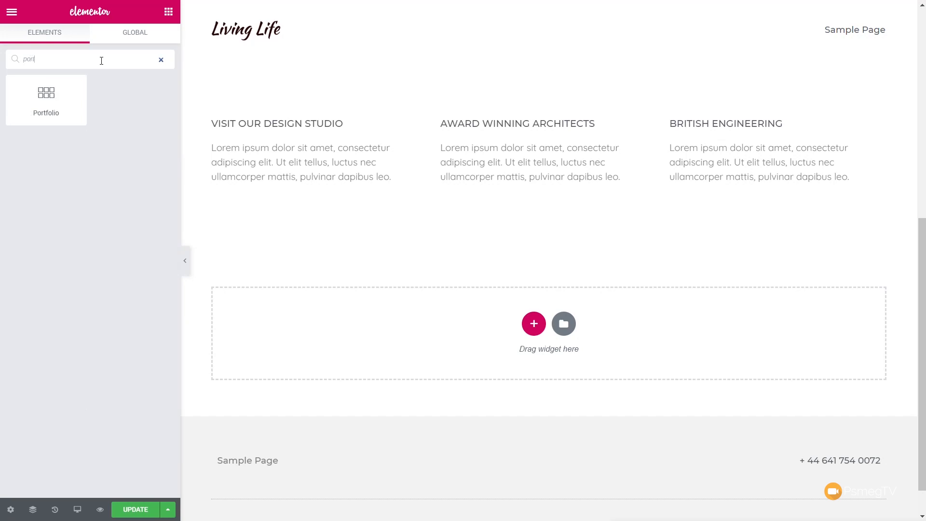
pyautogui.moveTo(46, 99); pyautogui.dragTo(378, 337)
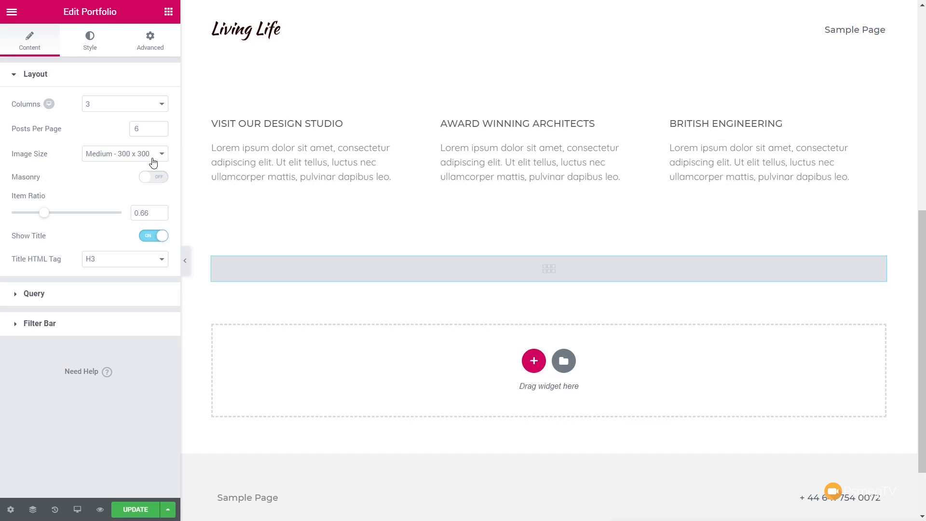
pyautogui.click(126, 510)
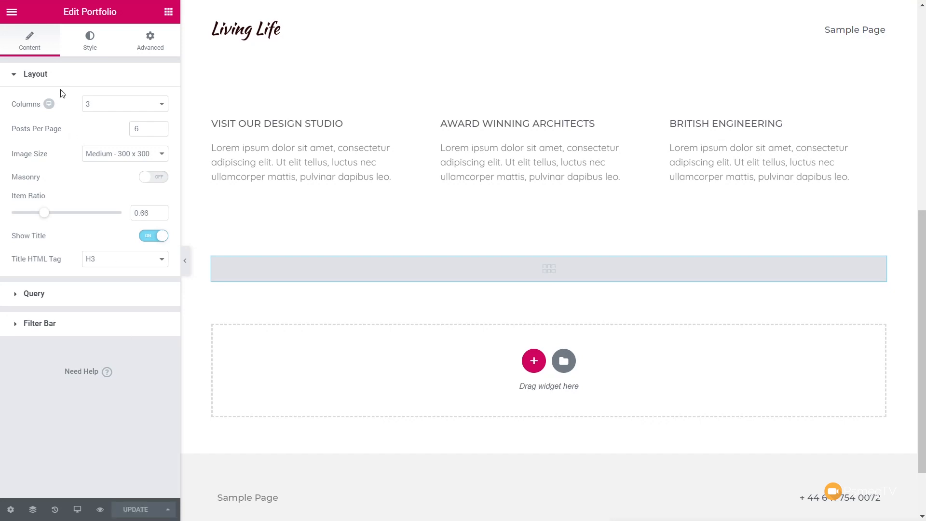
# Exit the page editor to the WordPress dashboard and add a post category named Portfolio.
pyautogui.click(12, 11)
pyautogui.click(82, 328)
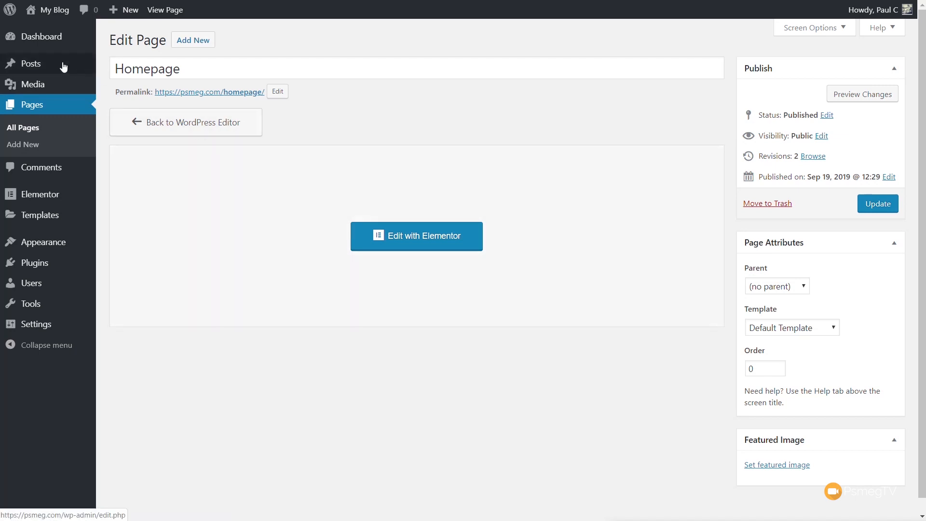
pyautogui.moveTo(34, 64)
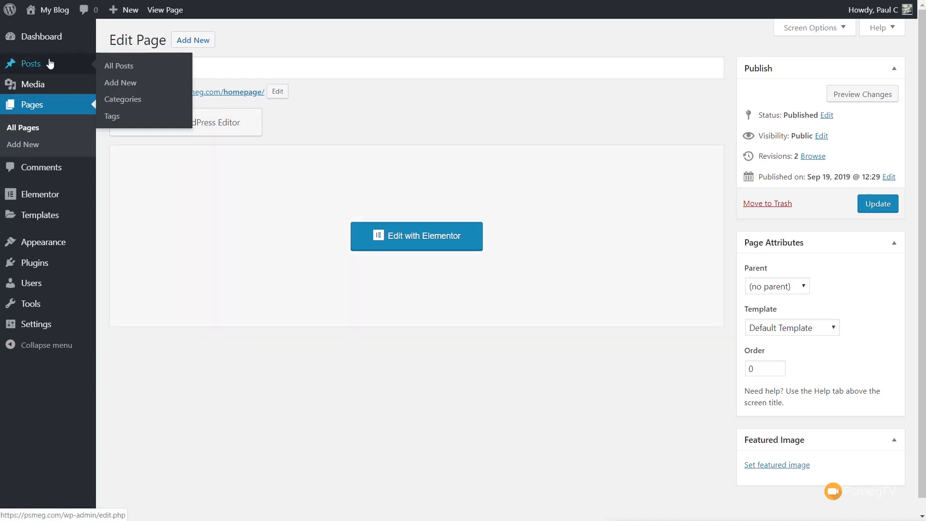
pyautogui.click(134, 100)
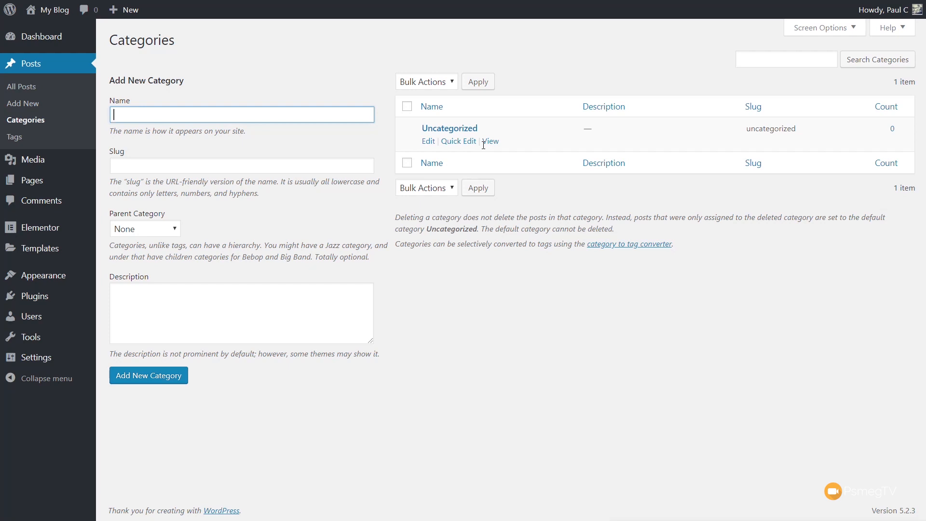
pyautogui.write('Portfolio')
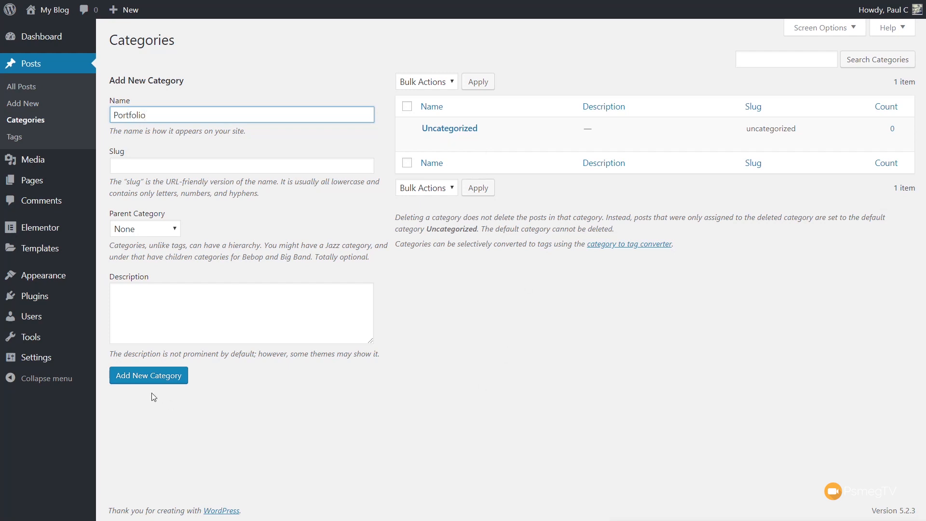
pyautogui.click(148, 376)
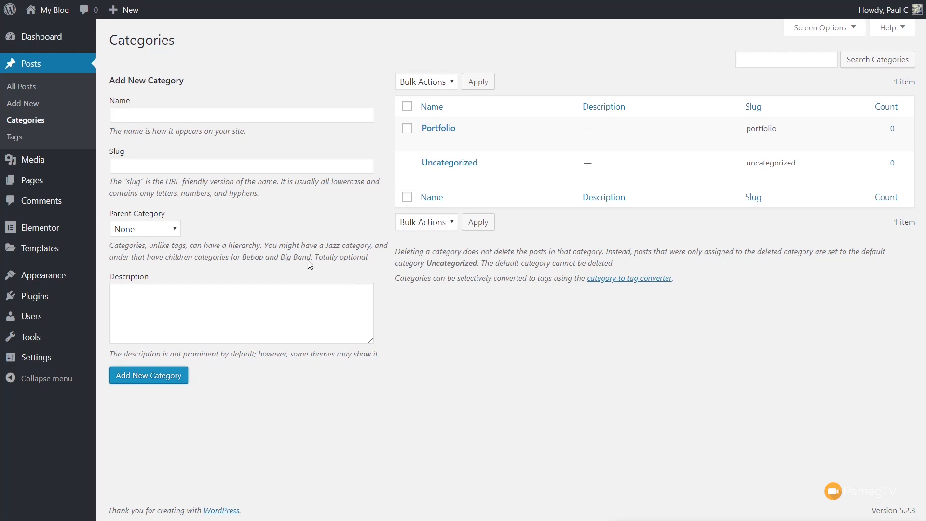
# Start a new post and assign it to the Portfolio category.
pyautogui.click(33, 88)
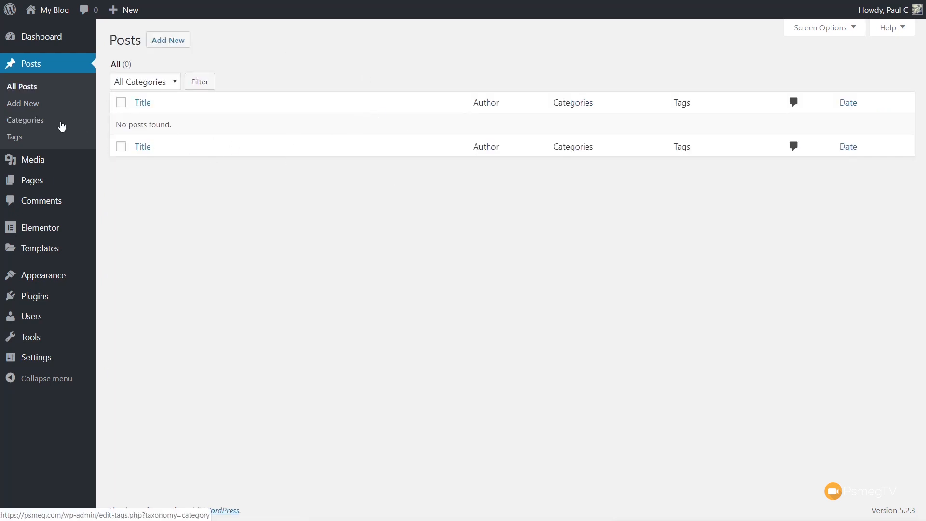
pyautogui.click(21, 103)
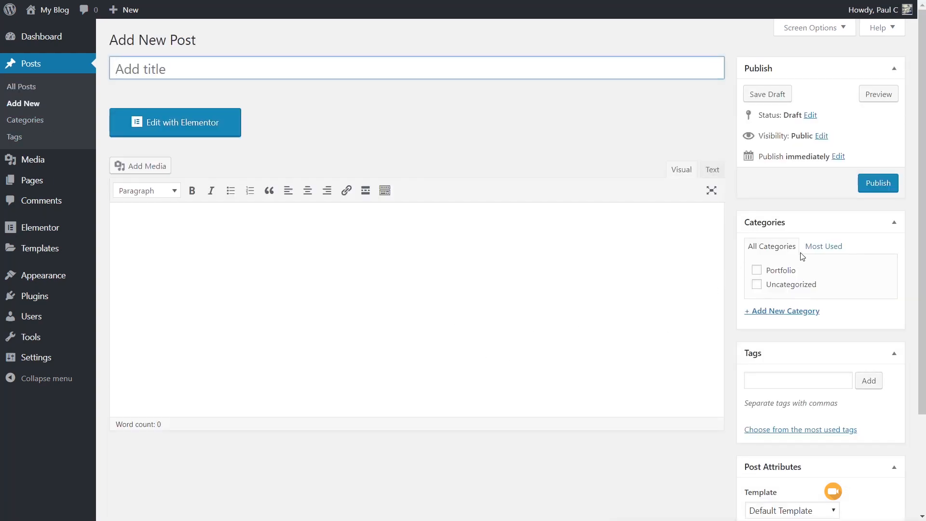
pyautogui.click(785, 274)
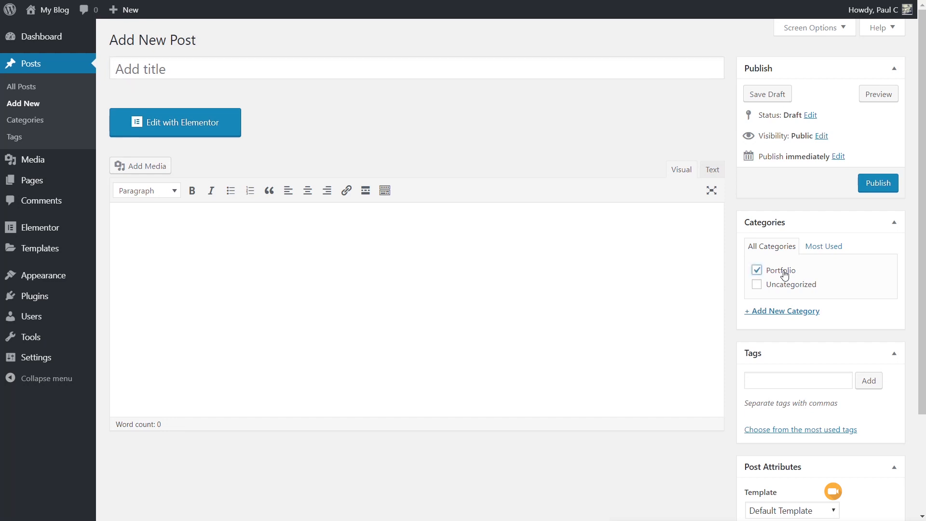
# Upload the five portfolio photos to the media library and set 2.jpg as the post's featured image.
pyautogui.scroll(-3, 589, 393)
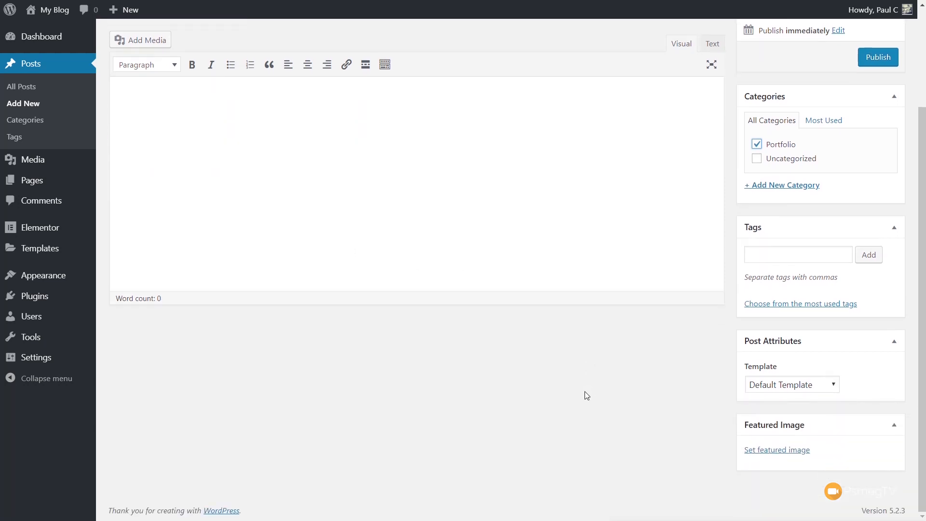
pyautogui.click(767, 452)
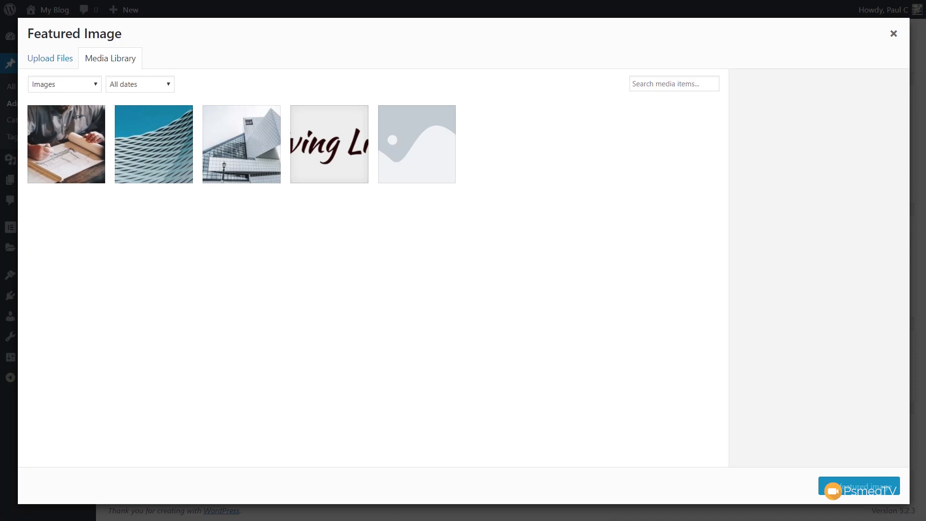
pyautogui.moveTo(106, 518); pyautogui.dragTo(291, 368)
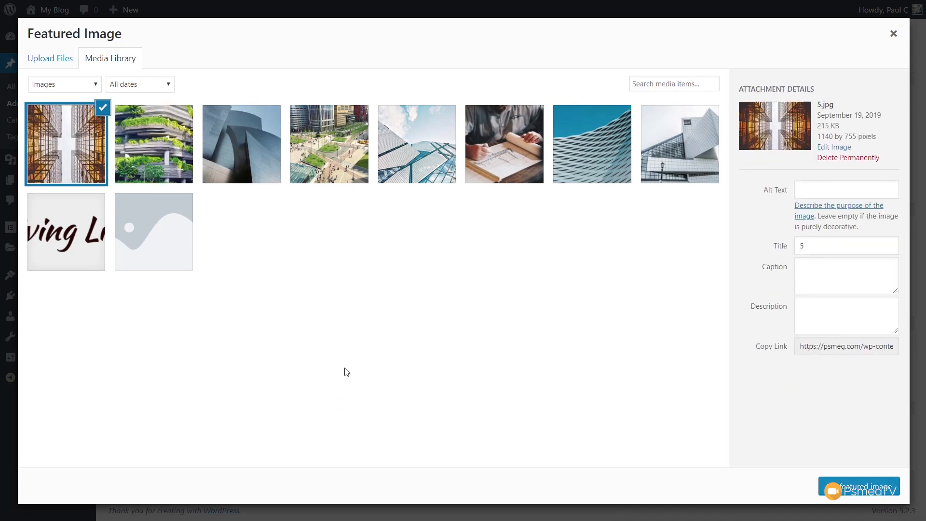
pyautogui.click(326, 137)
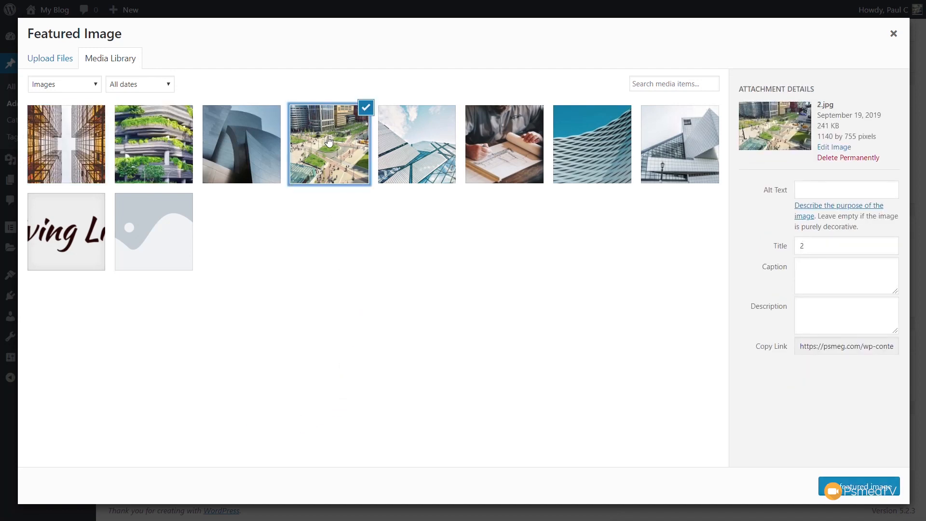
pyautogui.click(882, 490)
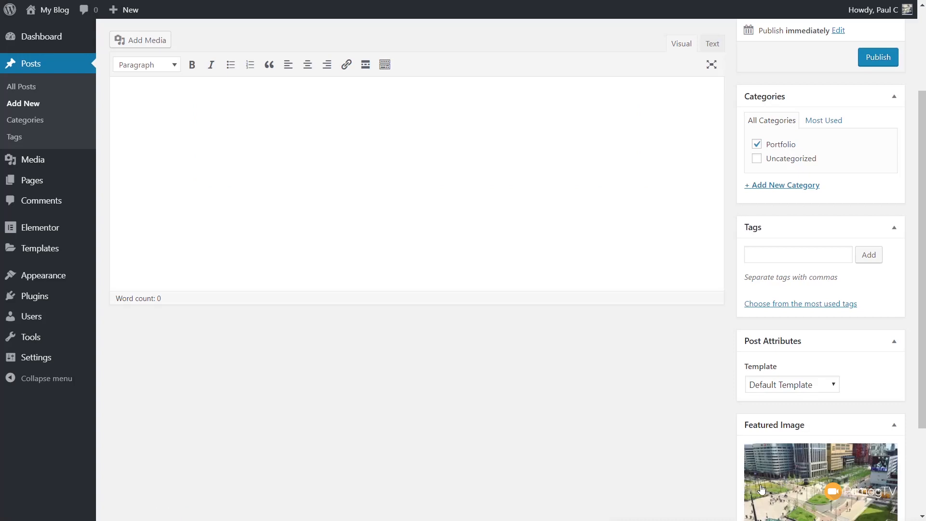
# Title the post "Central Park" and publish it.
pyautogui.scroll(3, 342, 352)
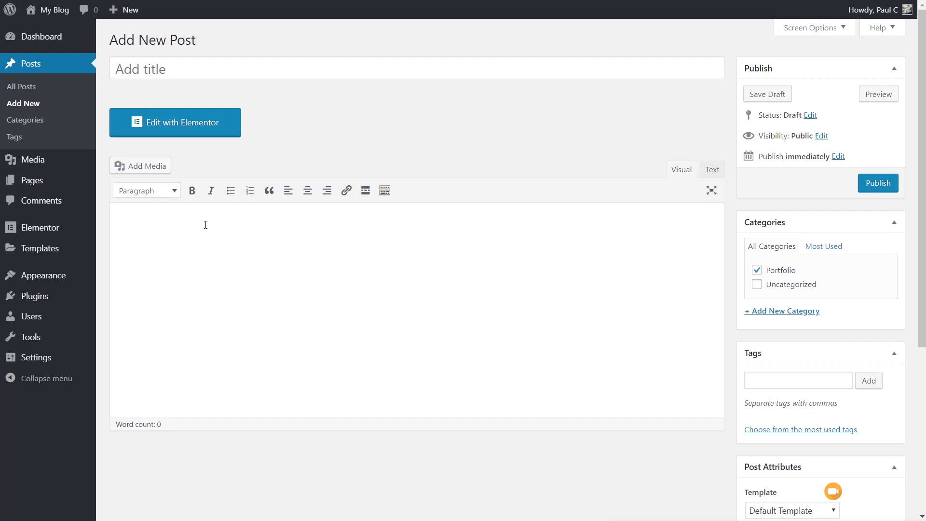
pyautogui.click(310, 71)
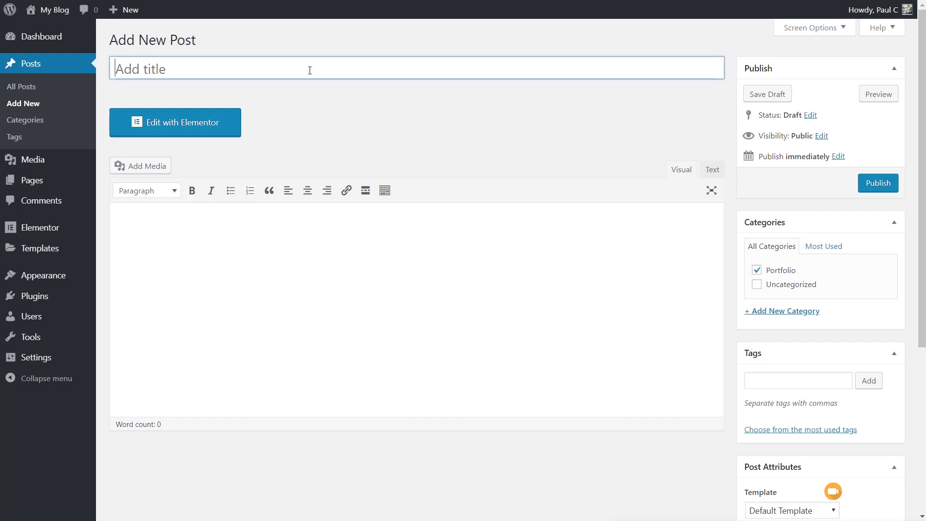
pyautogui.write('Central Park')
pyautogui.click(877, 183)
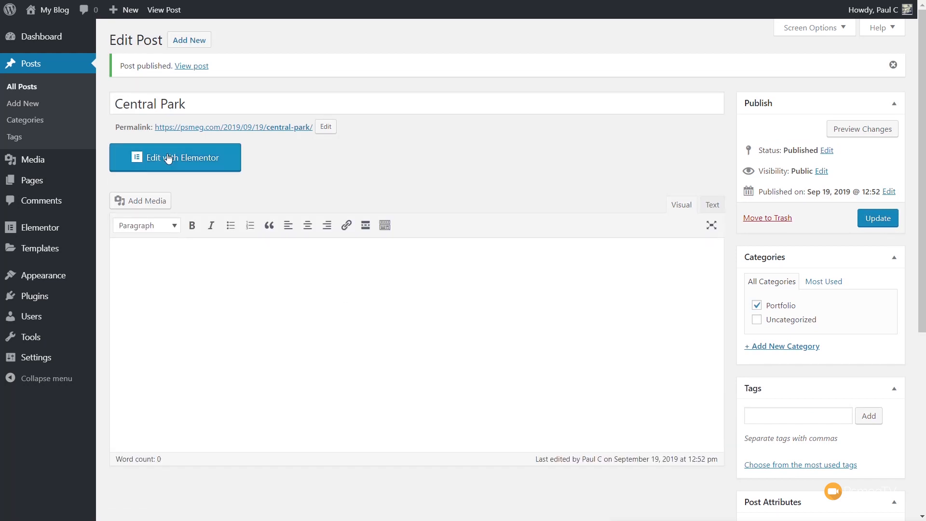
# Paste the copied Lorem ipsum paragraphs into the post's body and update the post.
pyautogui.click(215, 276)
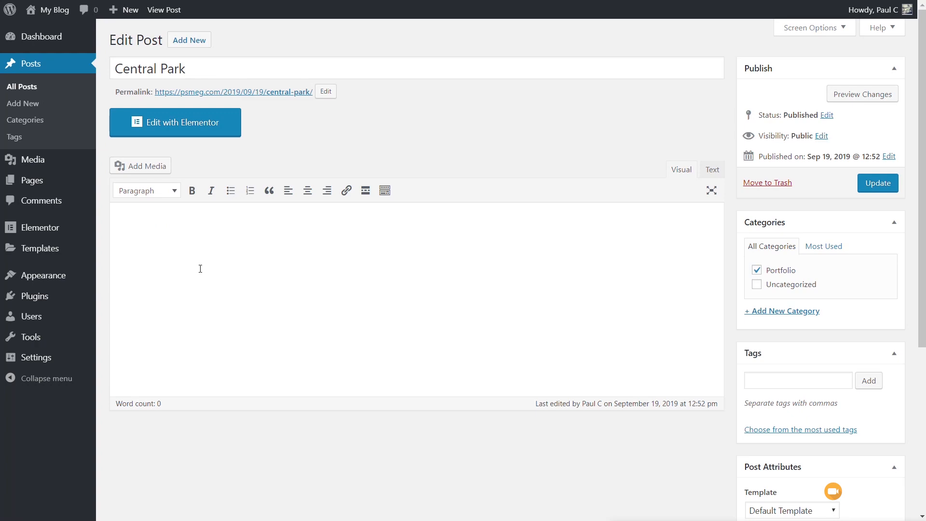
pyautogui.click(200, 268)
pyautogui.hotkey('ctrl', 'v')
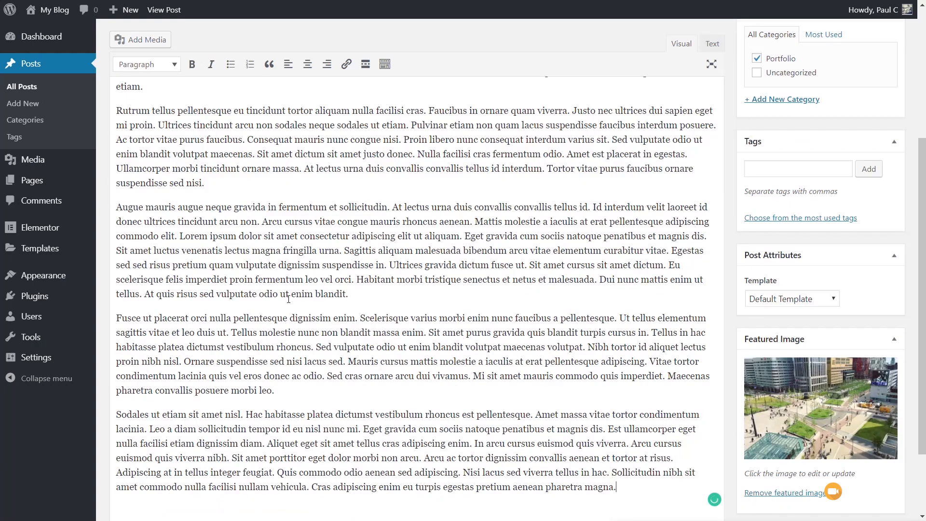
pyautogui.scroll(5, 465, 390)
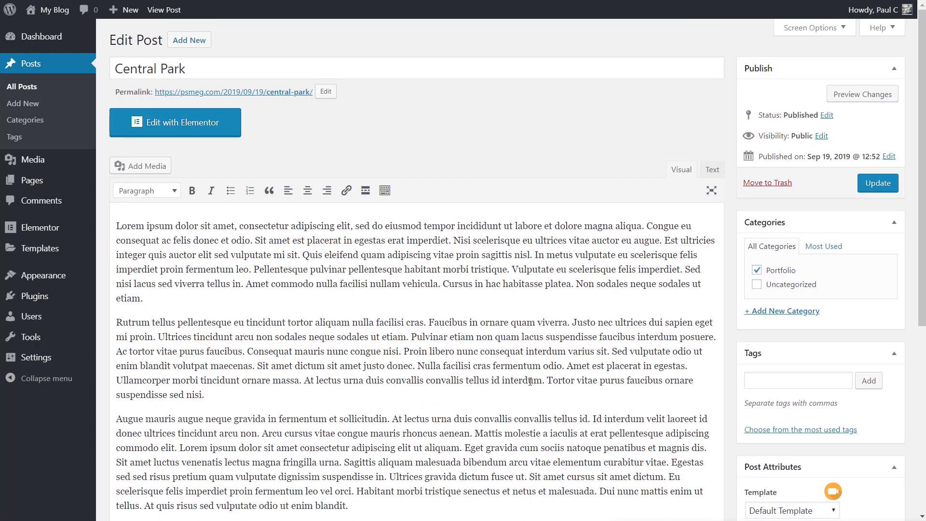
pyautogui.click(863, 182)
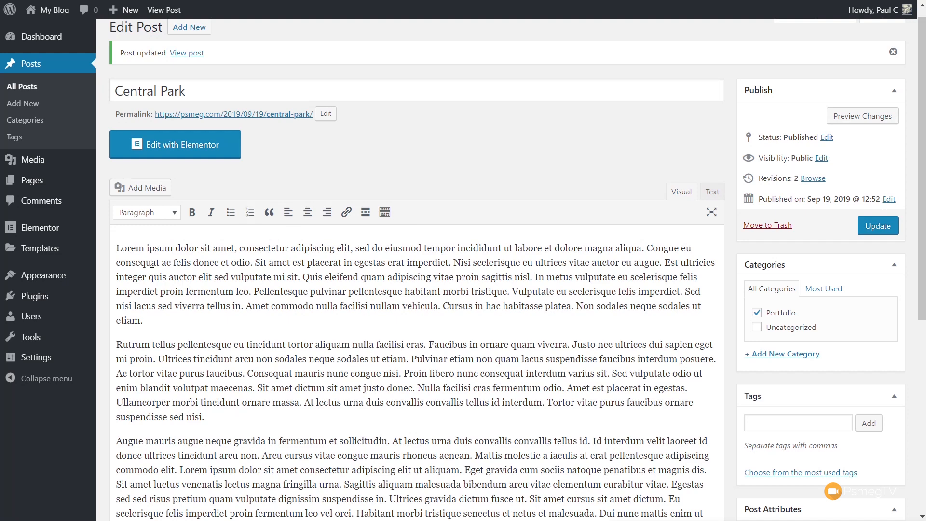
# Reopen the Homepage in Elementor and go to the portfolio section below the three columns.
pyautogui.moveTo(46, 158)
pyautogui.moveTo(34, 181)
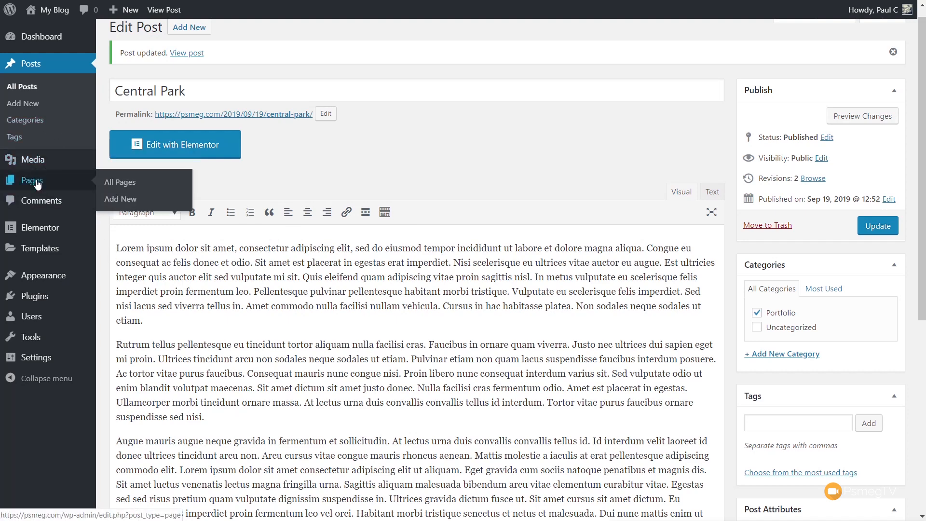
pyautogui.click(106, 185)
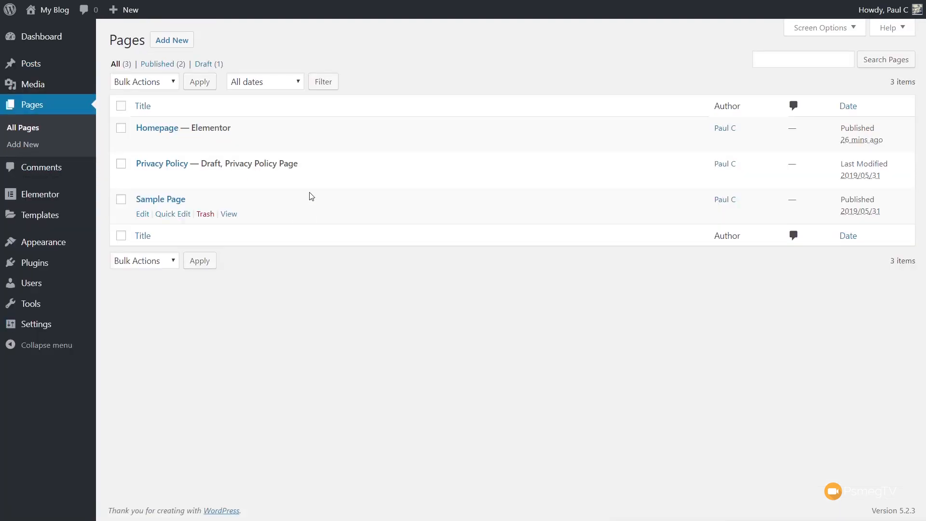
pyautogui.moveTo(172, 148)
pyautogui.click(259, 144)
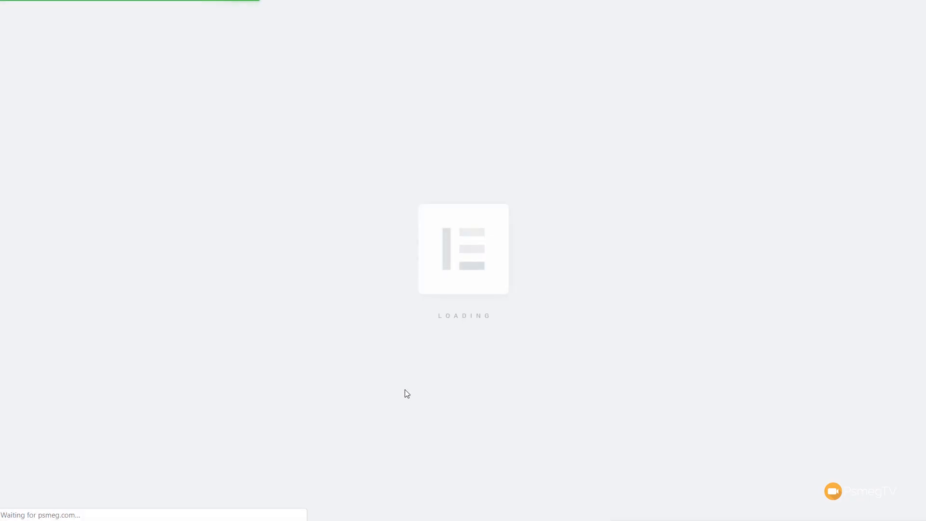
pyautogui.scroll(-9, 440, 358)
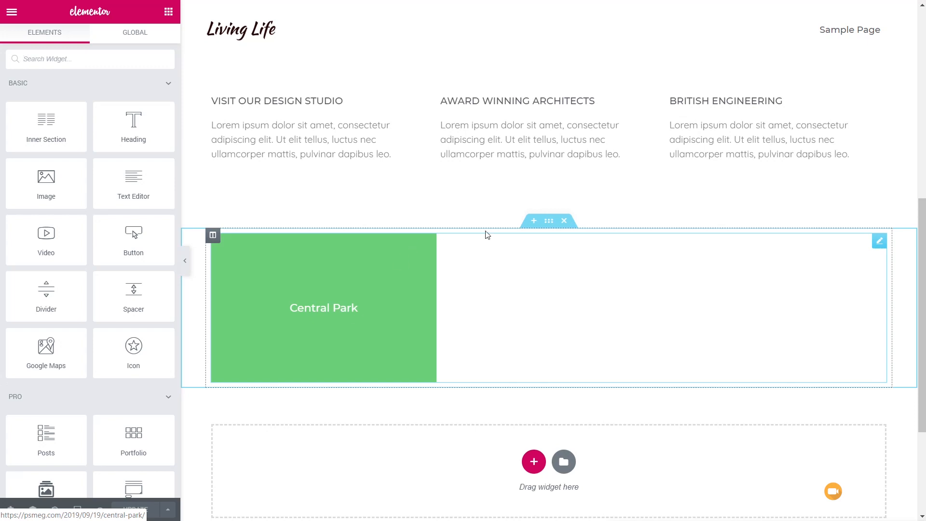
# Set the Homepage portfolio widget's query to Posts, included by Term with the term Categories: Portfolio.
pyautogui.click(880, 242)
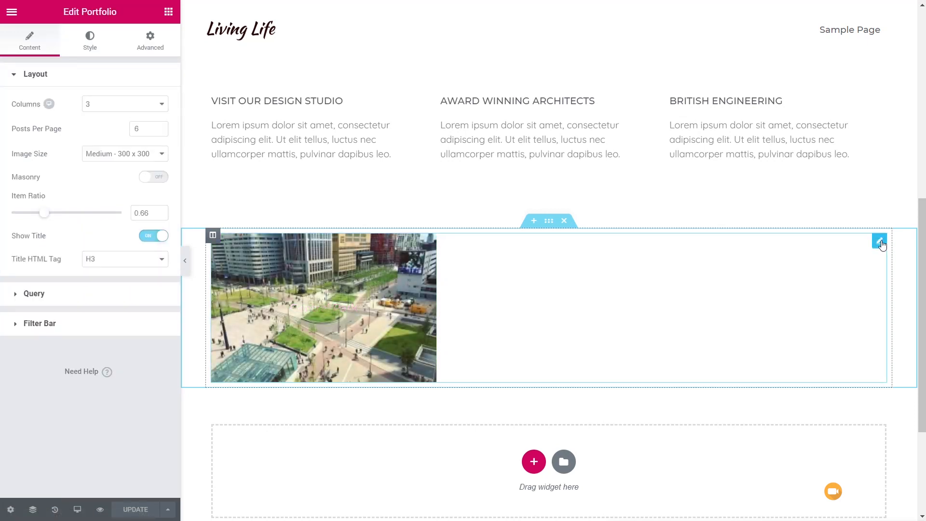
pyautogui.click(34, 293)
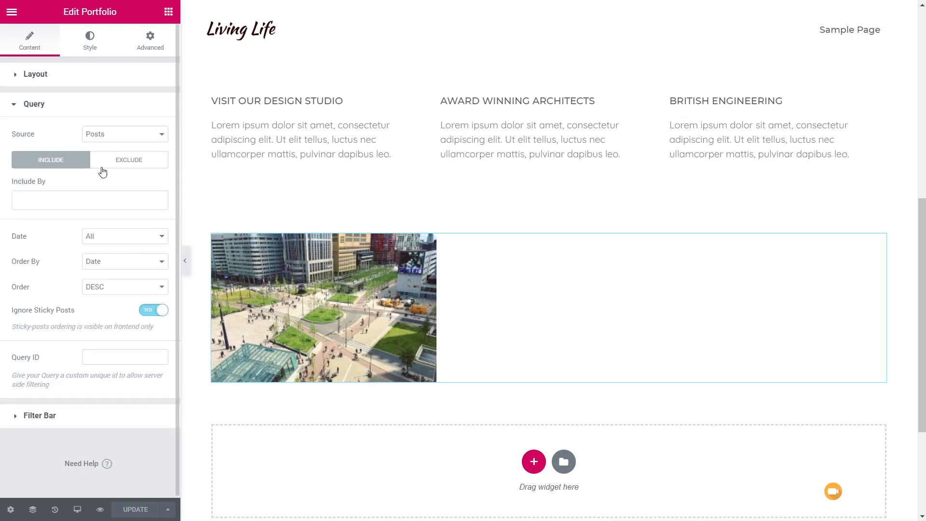
pyautogui.click(120, 139)
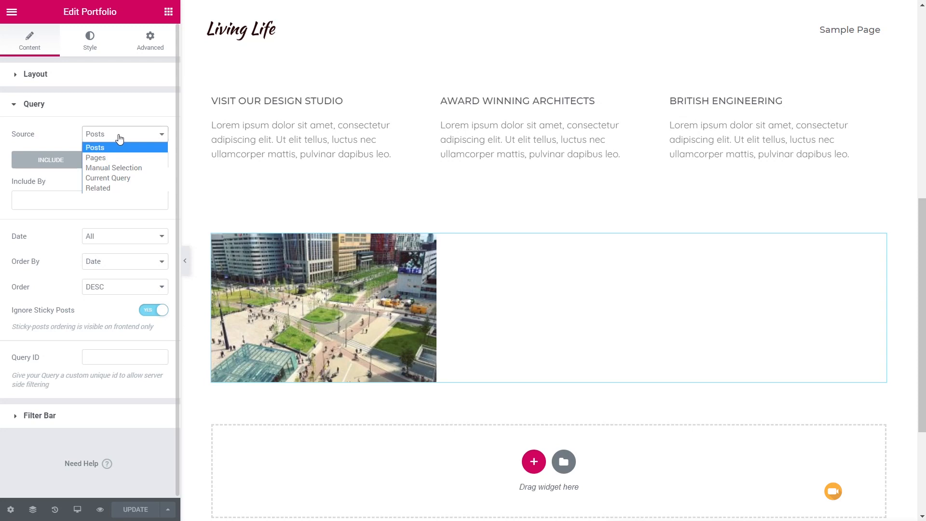
pyautogui.click(111, 146)
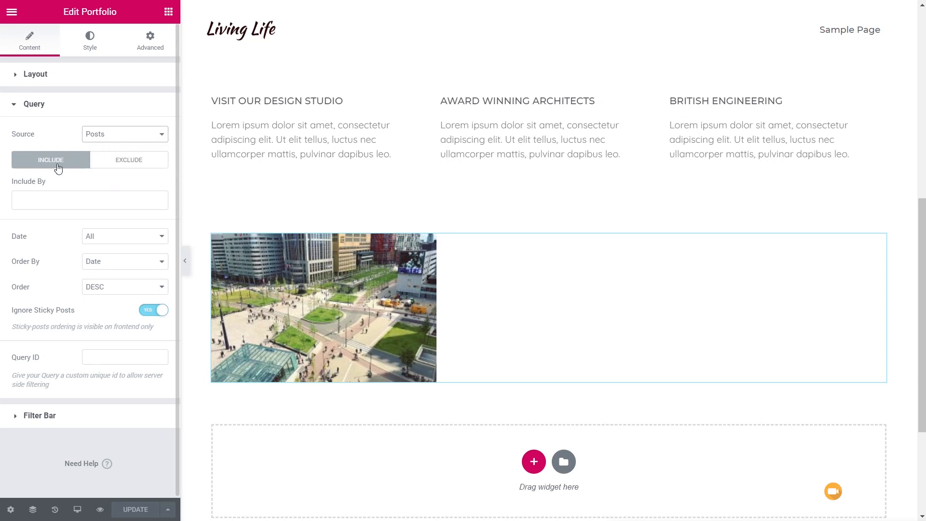
pyautogui.click(43, 204)
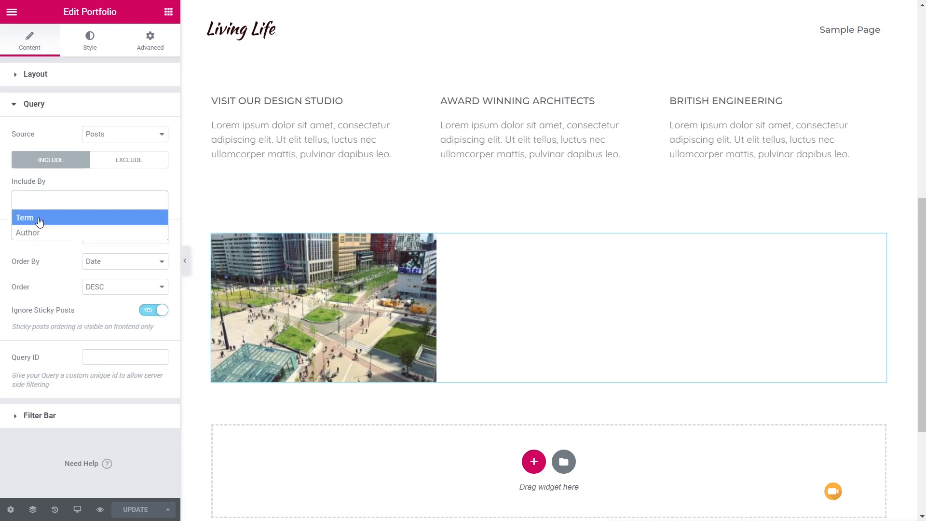
pyautogui.click(37, 218)
pyautogui.click(36, 242)
pyautogui.write('port')
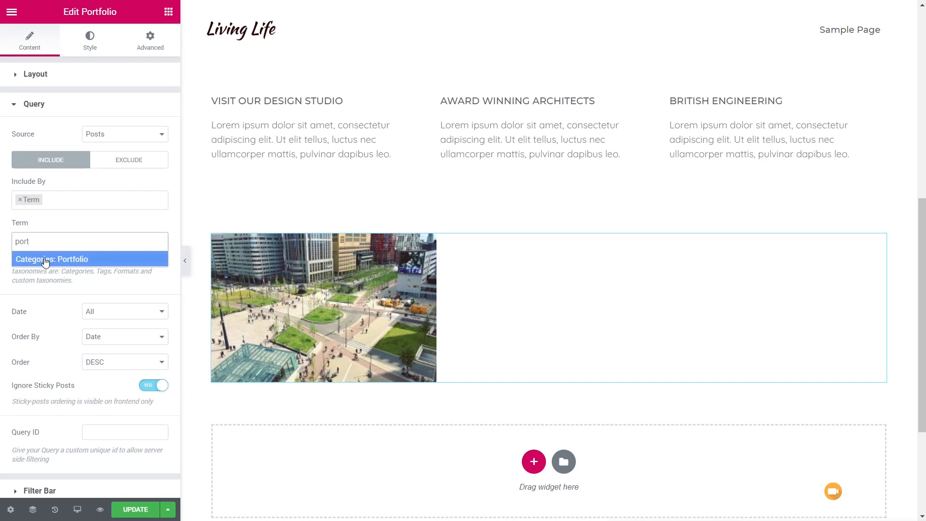
pyautogui.click(45, 261)
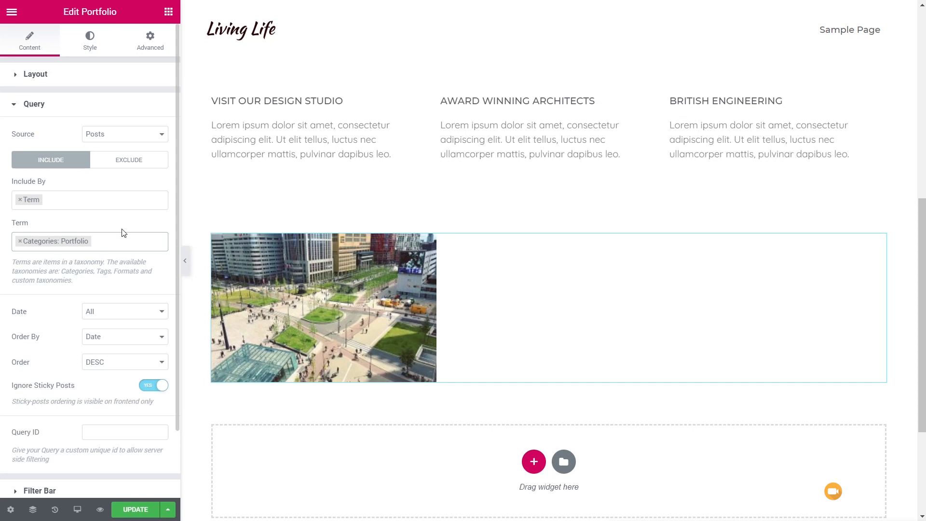
# Examine the portfolio query's date range, order-by and sort order choices, along with its sticky posts and Query ID settings.
pyautogui.click(104, 317)
pyautogui.click(104, 316)
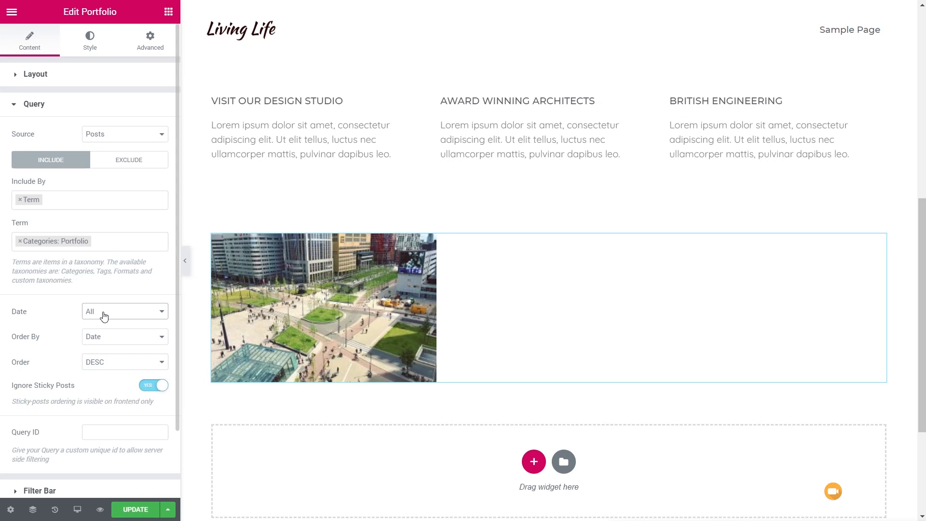
pyautogui.click(104, 308)
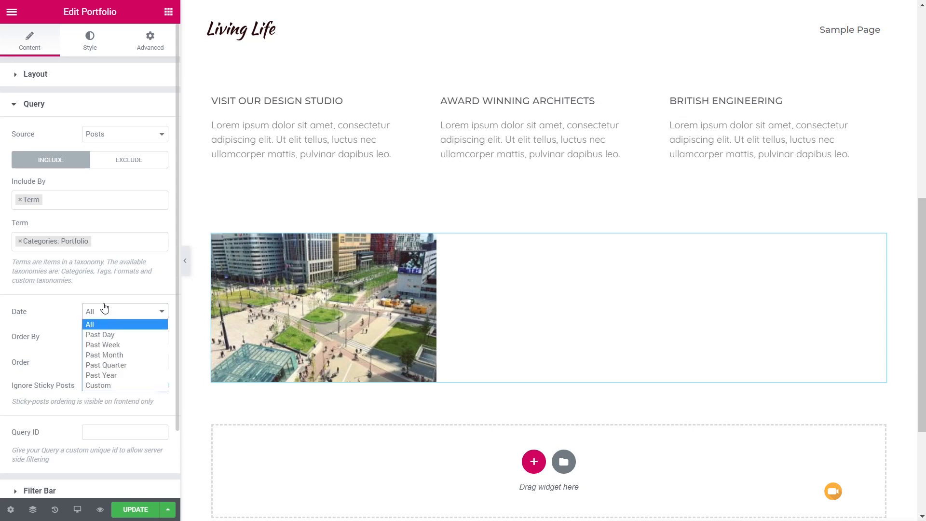
pyautogui.click(96, 324)
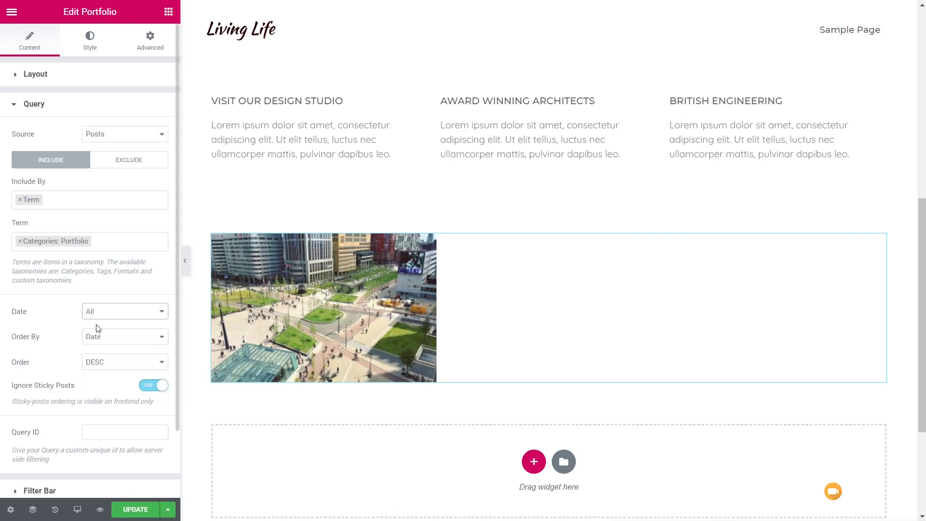
pyautogui.click(103, 338)
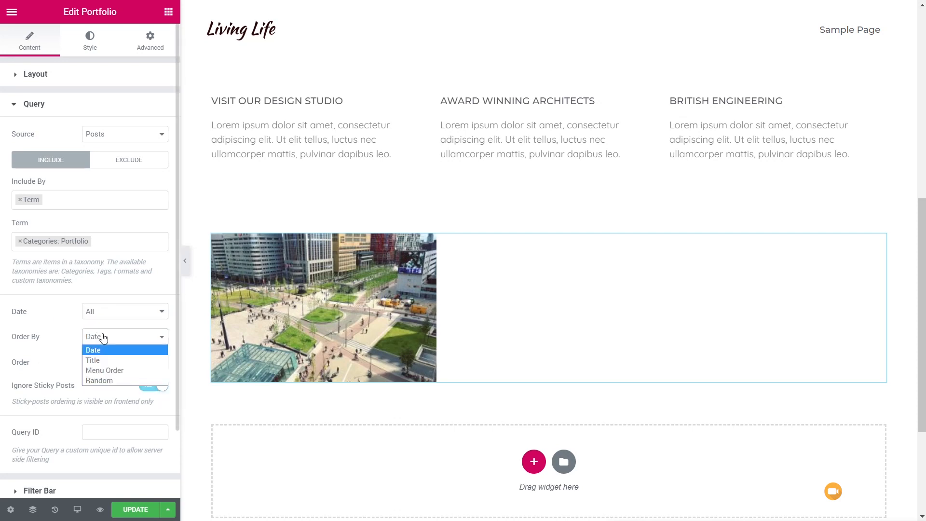
pyautogui.click(103, 338)
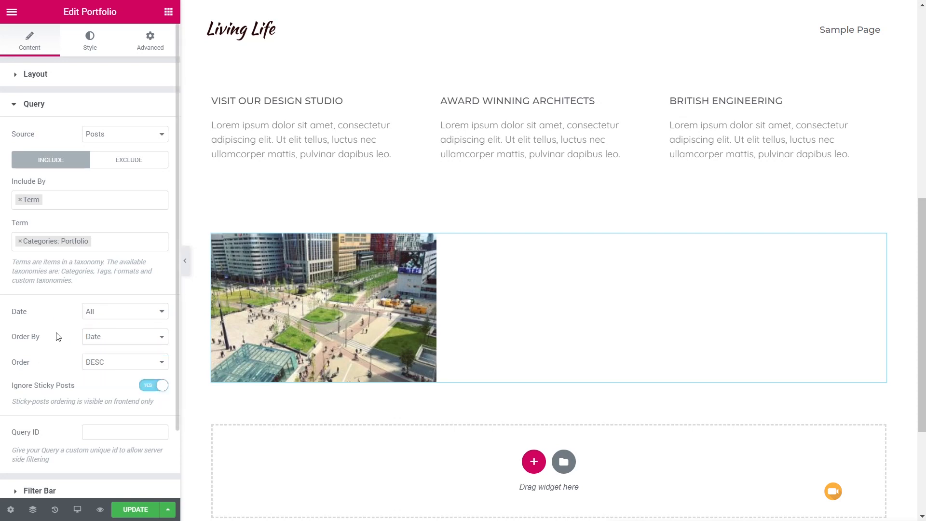
pyautogui.click(102, 368)
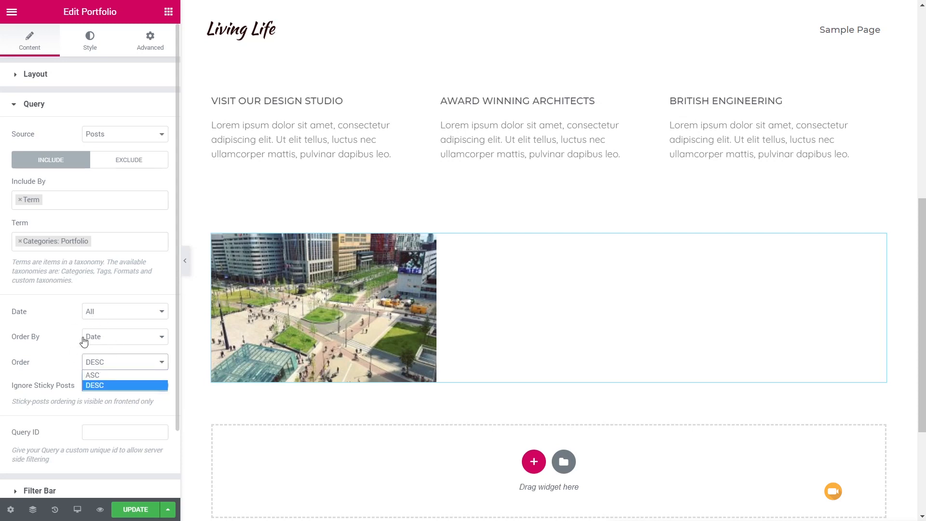
pyautogui.click(59, 351)
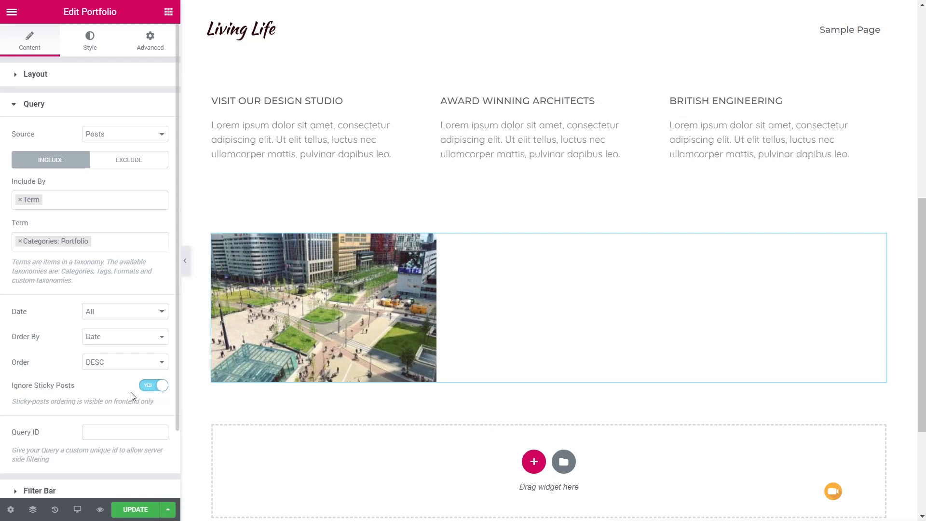
pyautogui.scroll(-2, 130, 393)
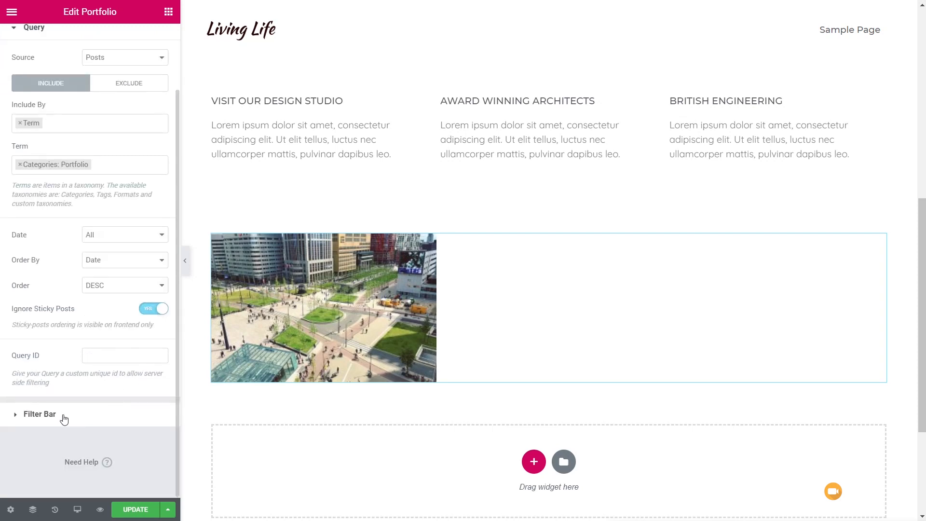
pyautogui.scroll(2, 64, 418)
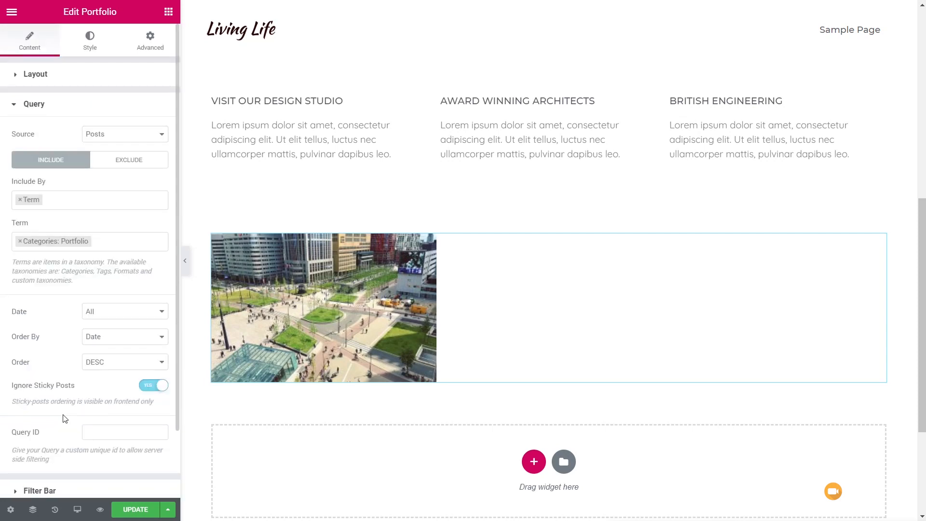
# Set the image size in the portfolio widget's layout to Medium Large.
pyautogui.click(40, 74)
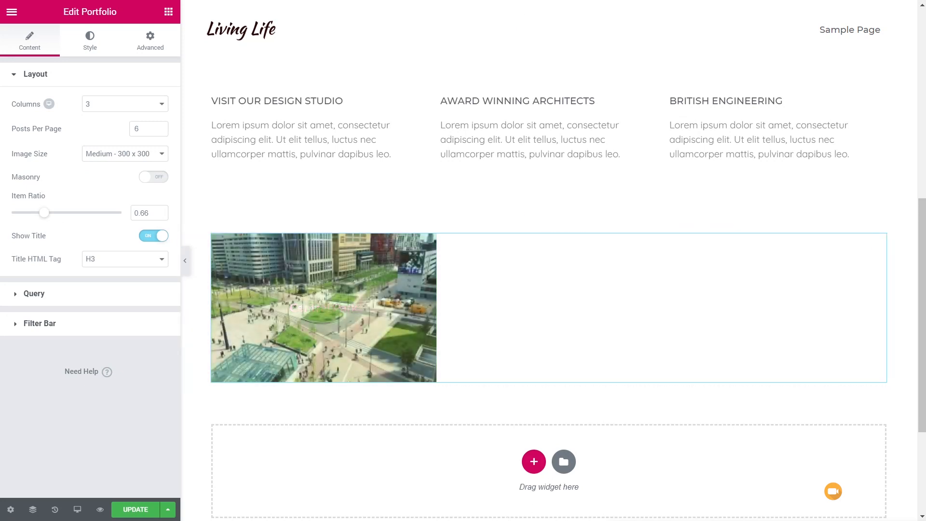
pyautogui.click(123, 160)
pyautogui.click(121, 188)
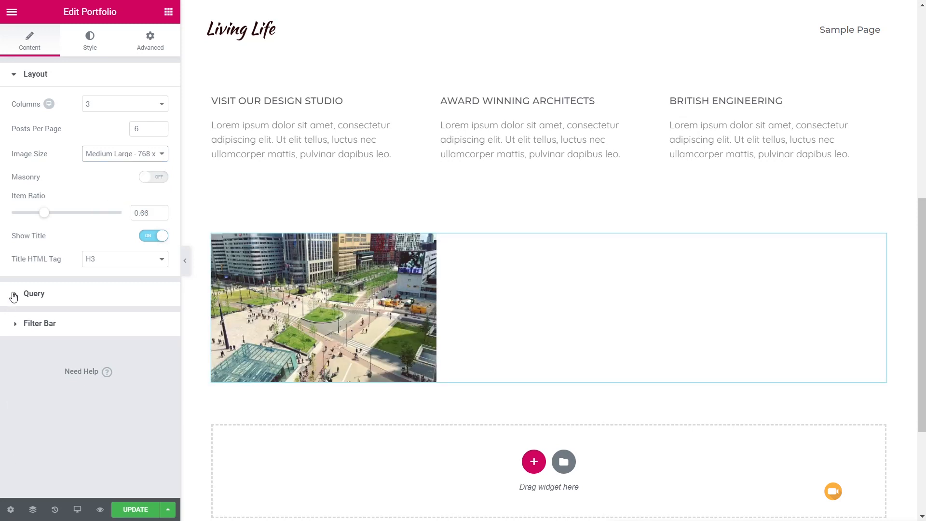
# Open the portfolio widget's style settings.
pyautogui.click(96, 44)
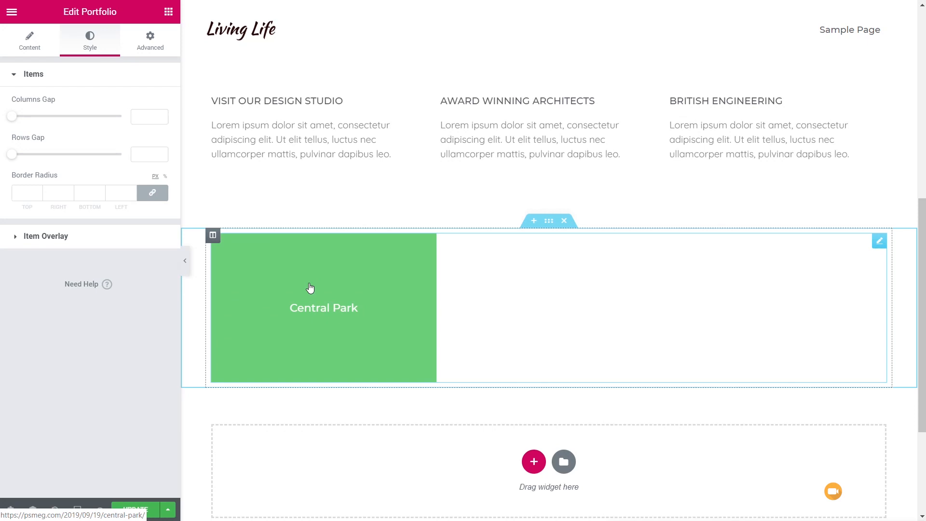
# Set the portfolio's item overlay background to white and lower its opacity so the images show through.
pyautogui.click(58, 238)
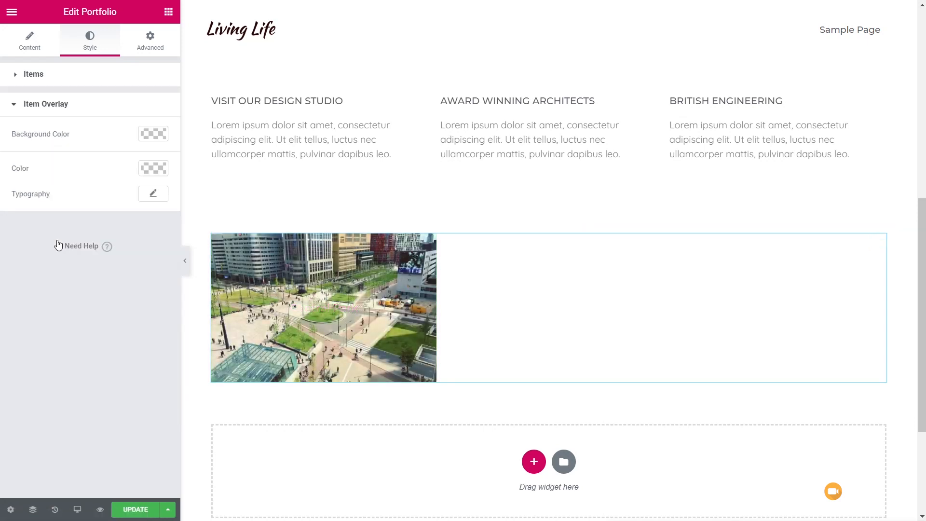
pyautogui.click(146, 136)
pyautogui.click(124, 280)
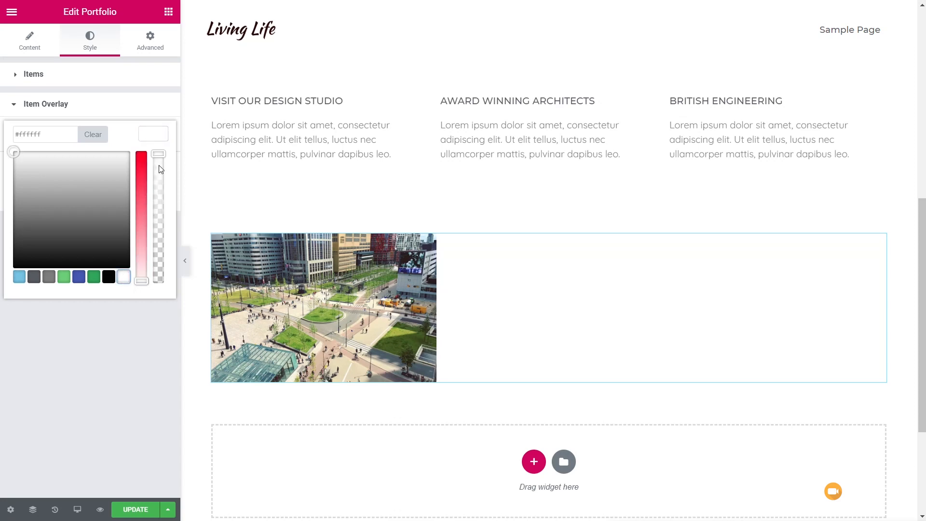
pyautogui.moveTo(158, 154); pyautogui.dragTo(158, 184)
pyautogui.click(89, 430)
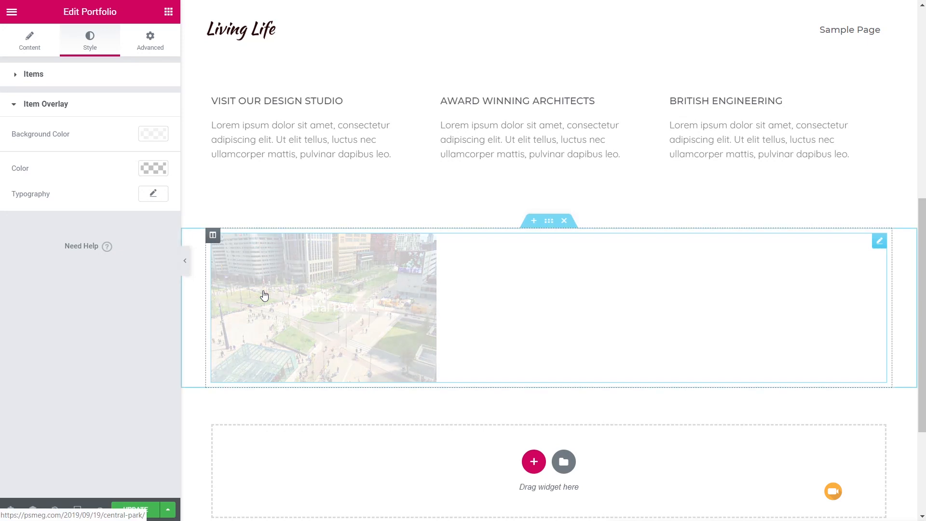
# Set the portfolio item overlay's text color to dark grey #54595f and preview it on the Central Park item.
pyautogui.click(151, 168)
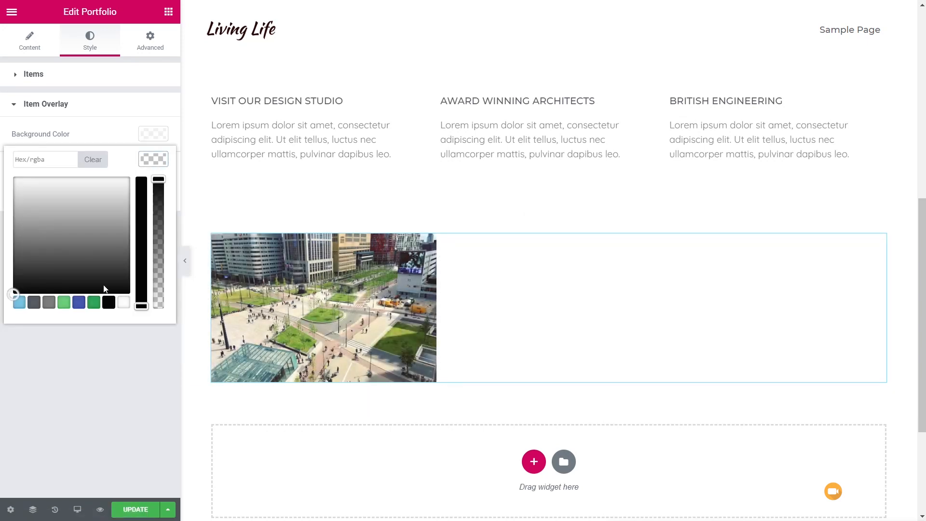
pyautogui.click(34, 304)
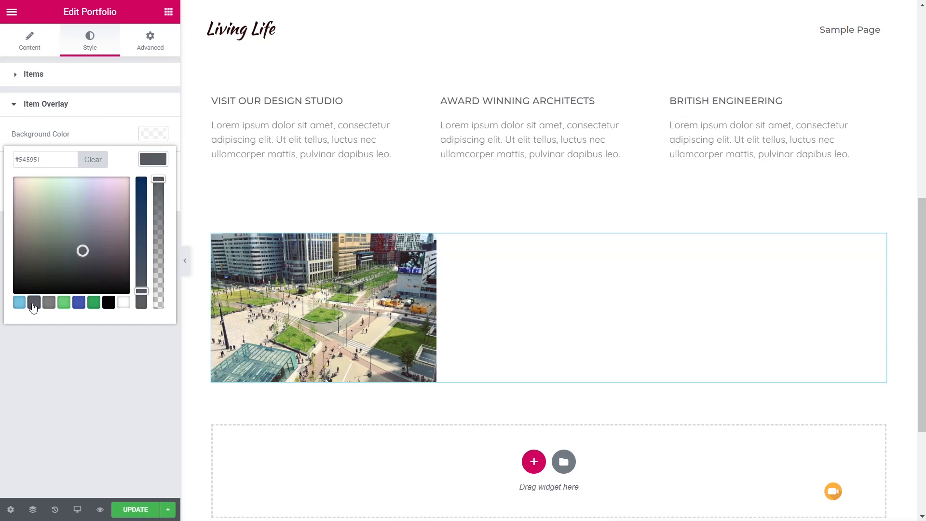
pyautogui.click(61, 354)
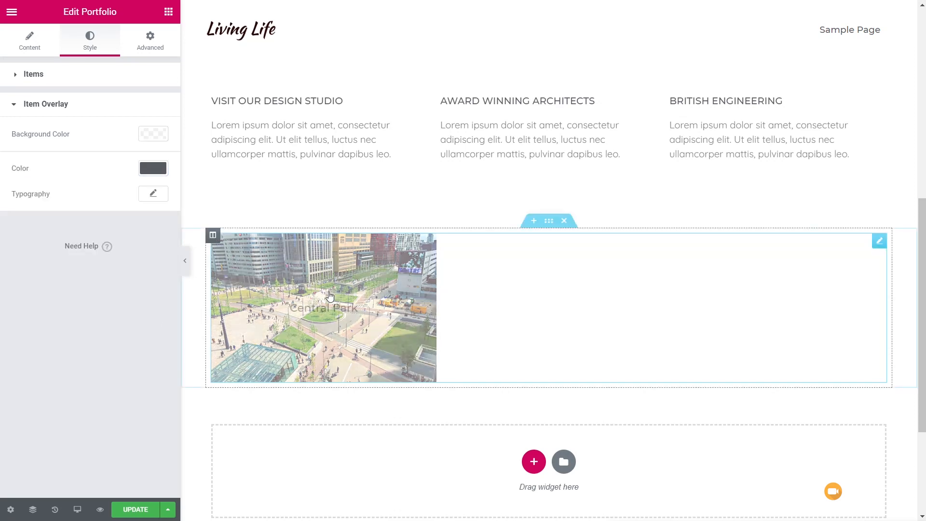
pyautogui.moveTo(367, 289)
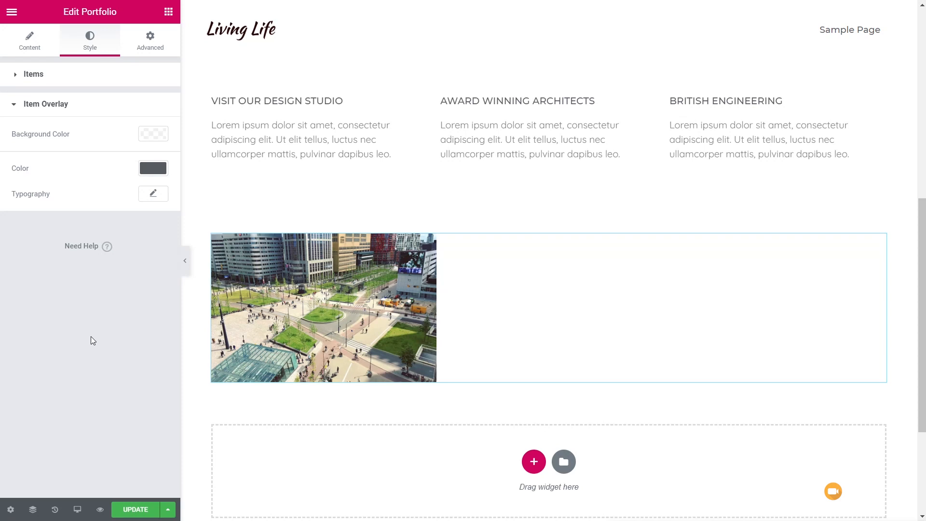
# Add a Heading widget above the portfolio with the title "OUR CURRENT PROJECTS".
pyautogui.click(168, 12)
pyautogui.moveTo(138, 130); pyautogui.dragTo(255, 234)
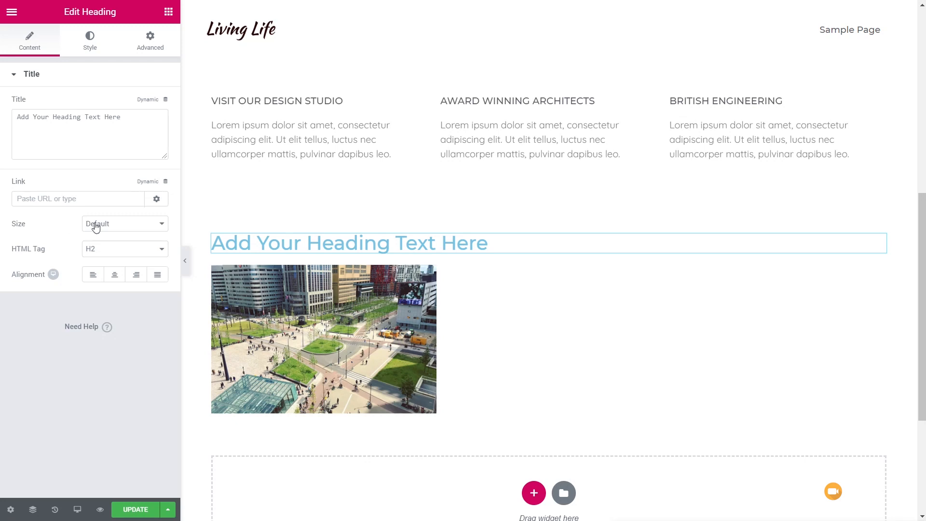
pyautogui.moveTo(120, 118); pyautogui.dragTo(10, 125)
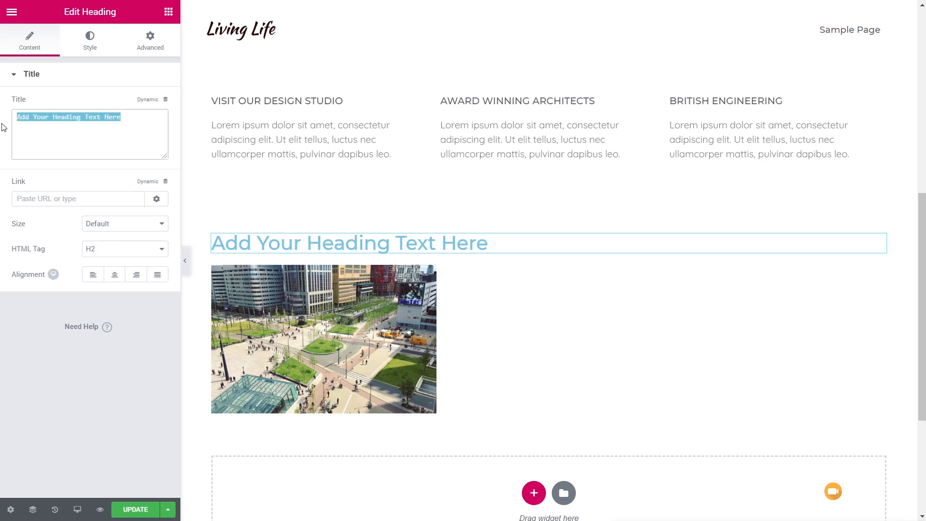
pyautogui.write('OUR CURRENT PROJECTS')
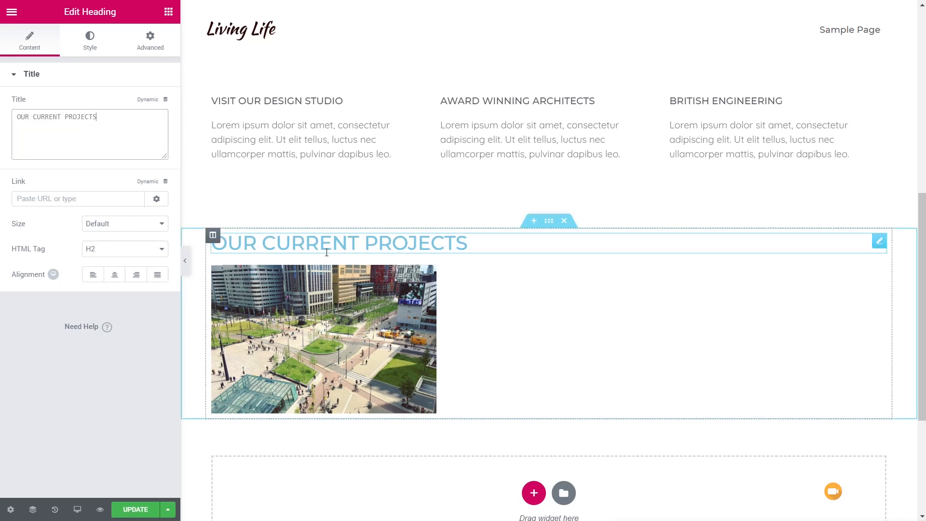
# Set the "OUR CURRENT PROJECTS" heading's text color to the dark grey swatch.
pyautogui.click(89, 43)
pyautogui.click(153, 104)
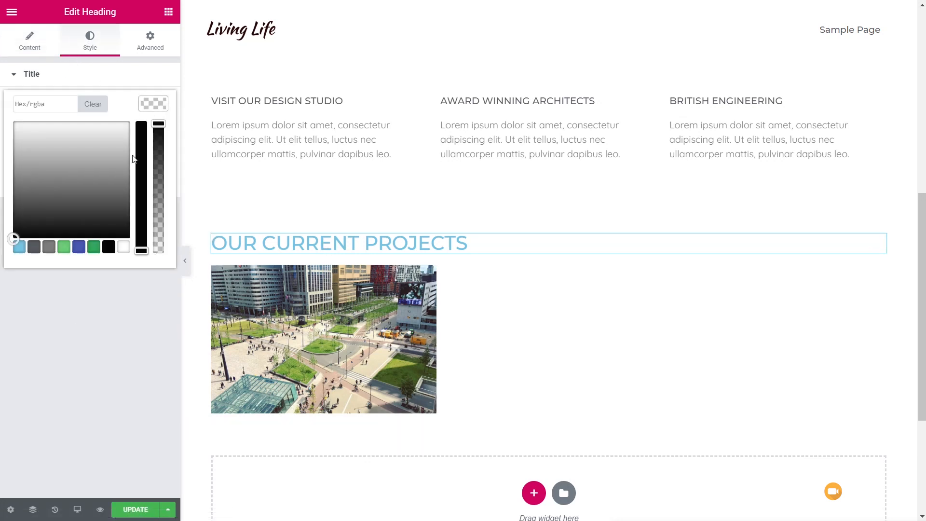
pyautogui.click(38, 247)
pyautogui.click(159, 109)
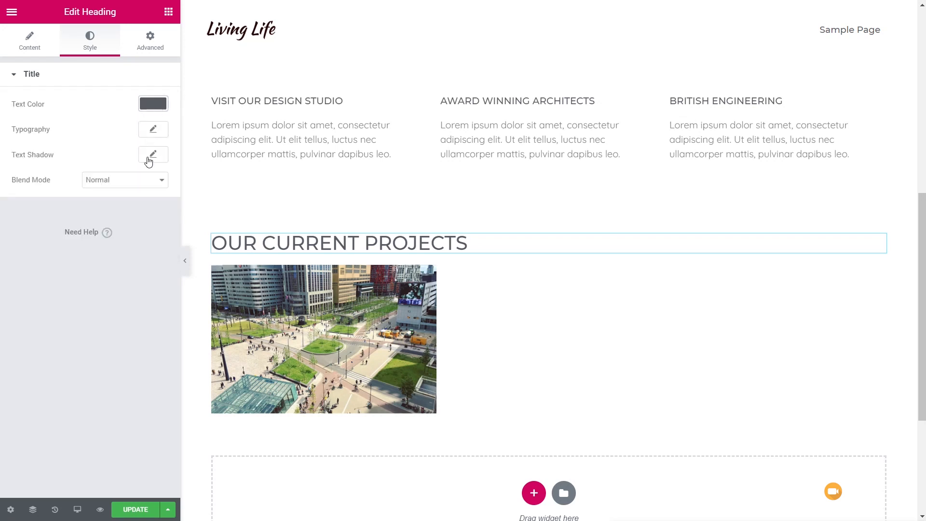
# Set the projects heading's typography to 24 px size with 2.3 letter spacing, and update the page.
pyautogui.click(157, 130)
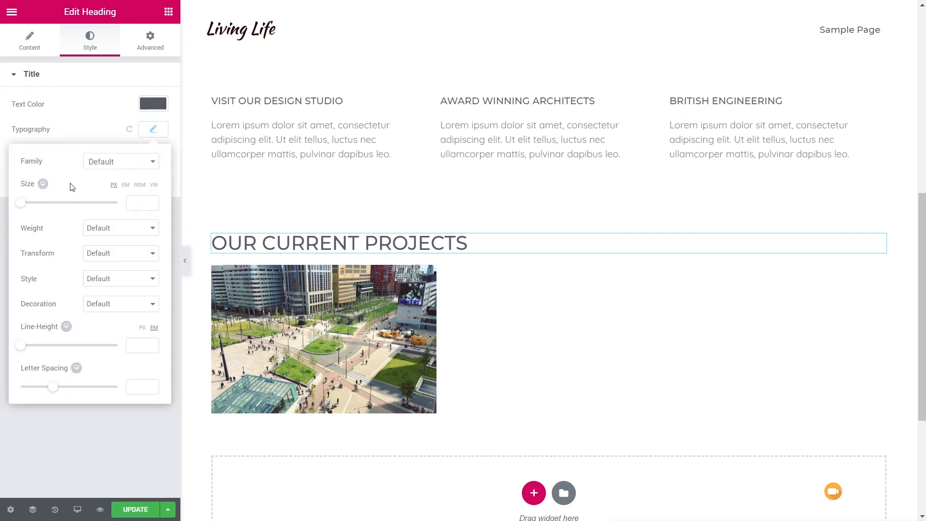
pyautogui.moveTo(24, 207); pyautogui.dragTo(35, 208)
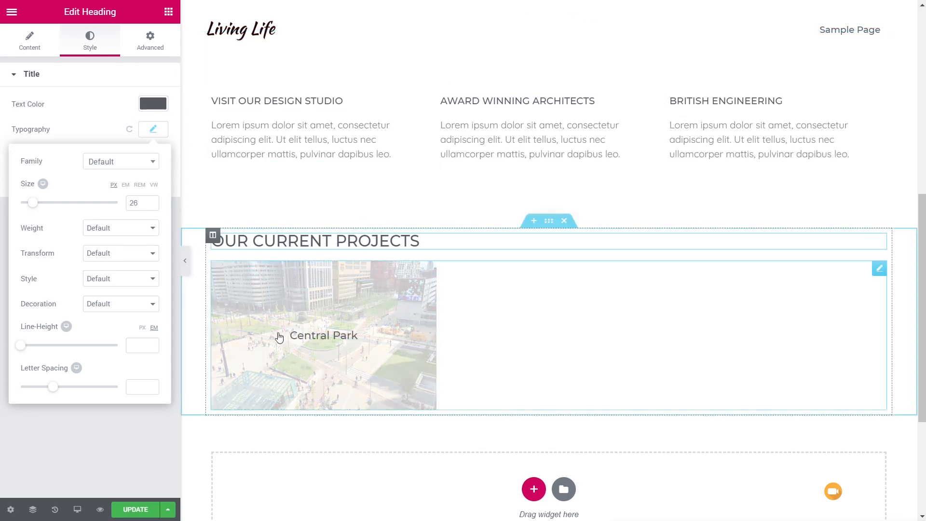
pyautogui.moveTo(37, 207); pyautogui.dragTo(31, 205)
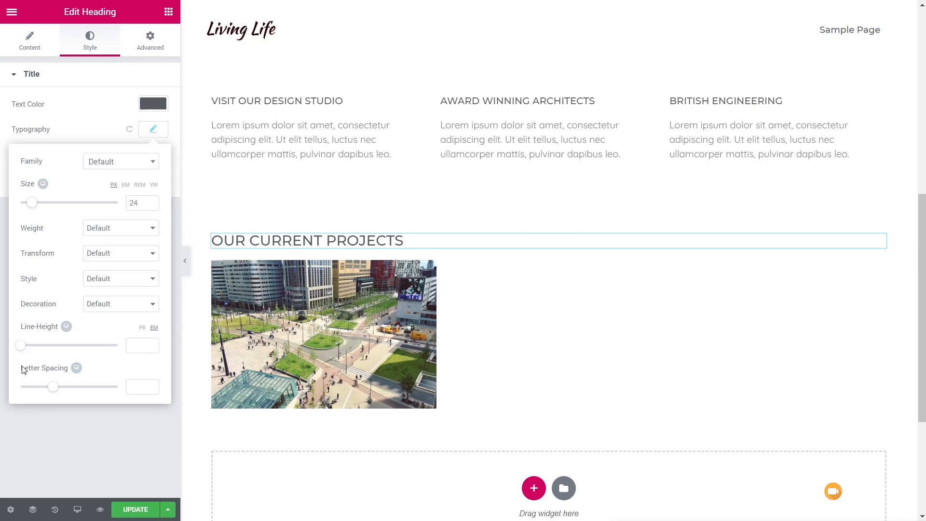
pyautogui.moveTo(54, 388); pyautogui.dragTo(68, 389)
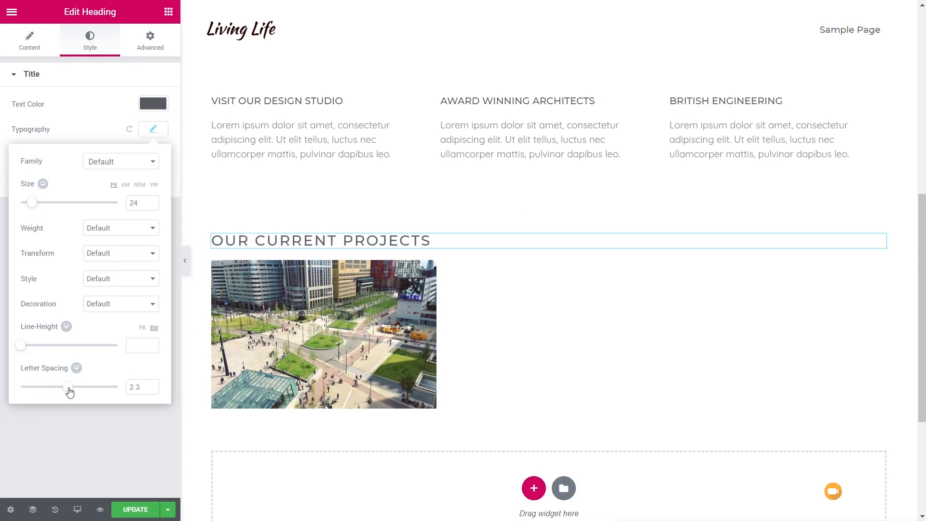
pyautogui.click(106, 458)
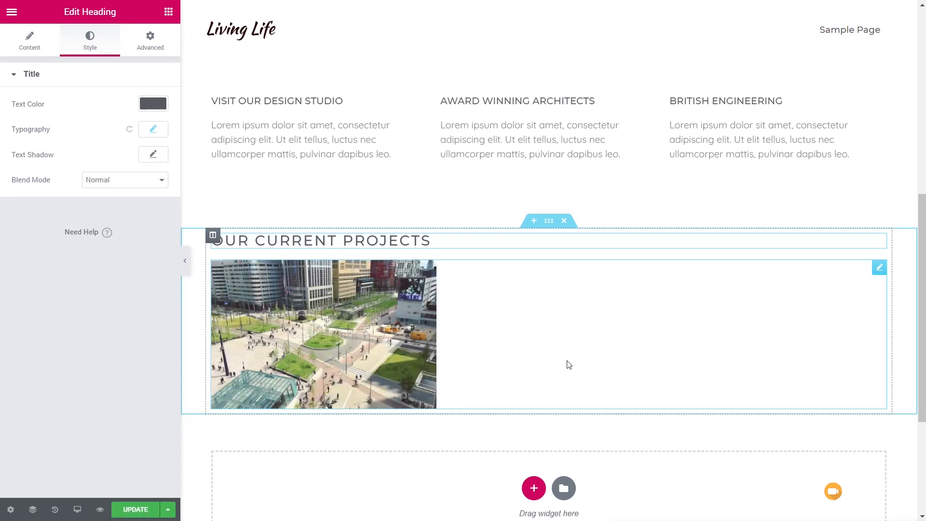
pyautogui.click(138, 513)
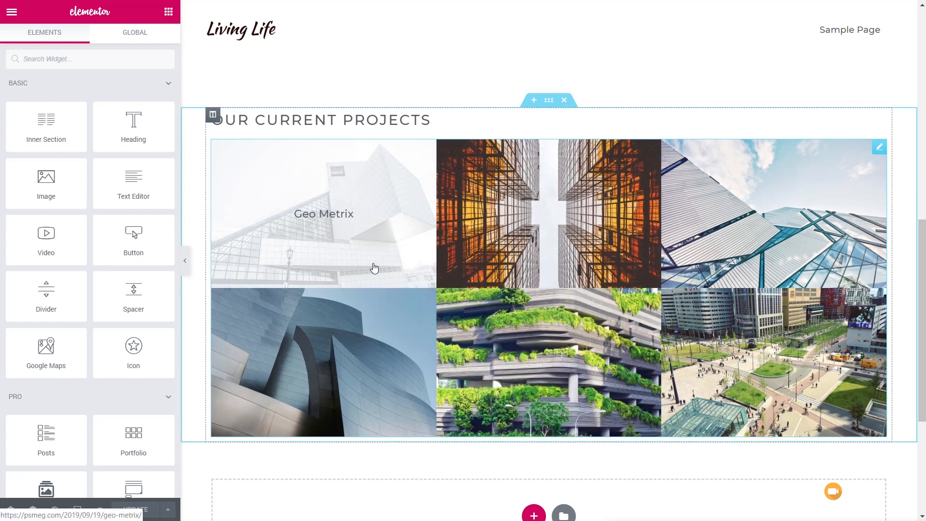
# Set the portfolio grid's columns gap and rows gap to 30 each.
pyautogui.click(880, 148)
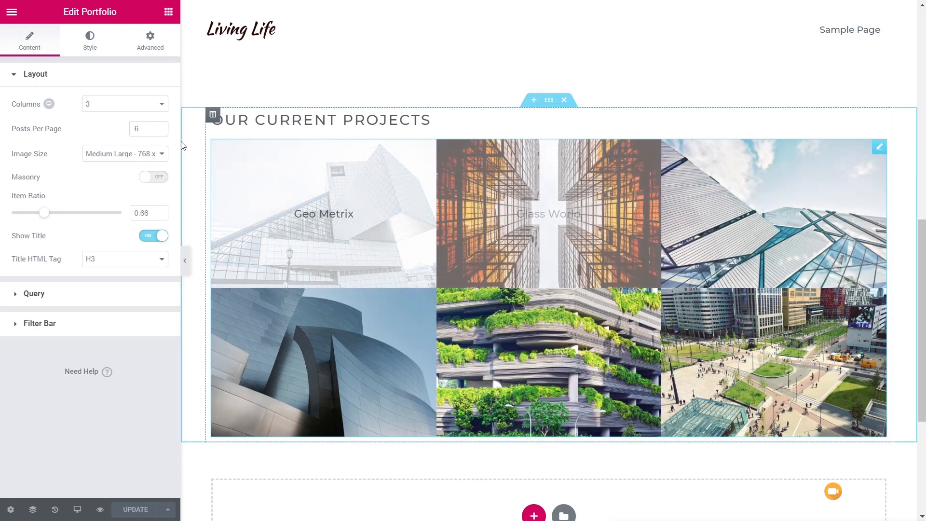
pyautogui.click(90, 39)
pyautogui.moveTo(13, 124); pyautogui.dragTo(44, 120)
pyautogui.moveTo(13, 157); pyautogui.dragTo(49, 158)
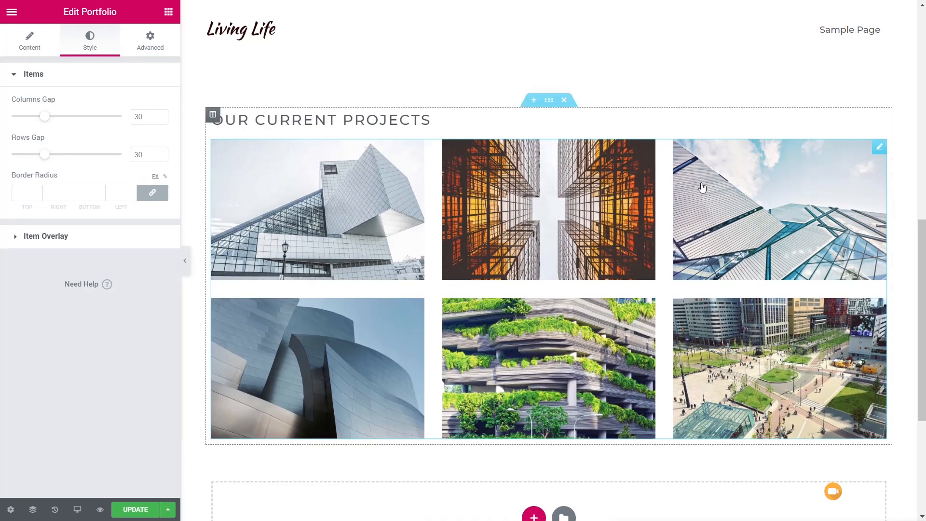
# Give the projects section a bottom padding of 100 px and update the page.
pyautogui.click(550, 100)
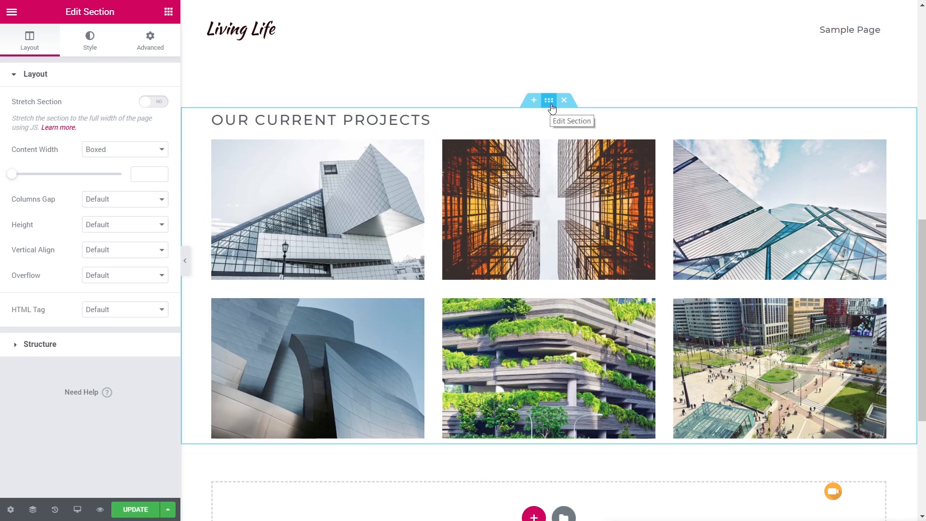
pyautogui.click(153, 45)
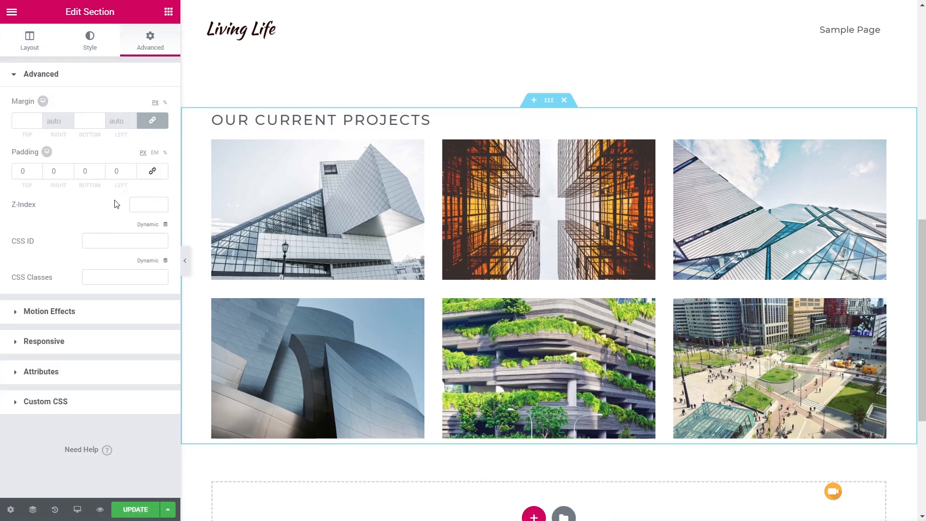
pyautogui.click(84, 170)
pyautogui.write('100')
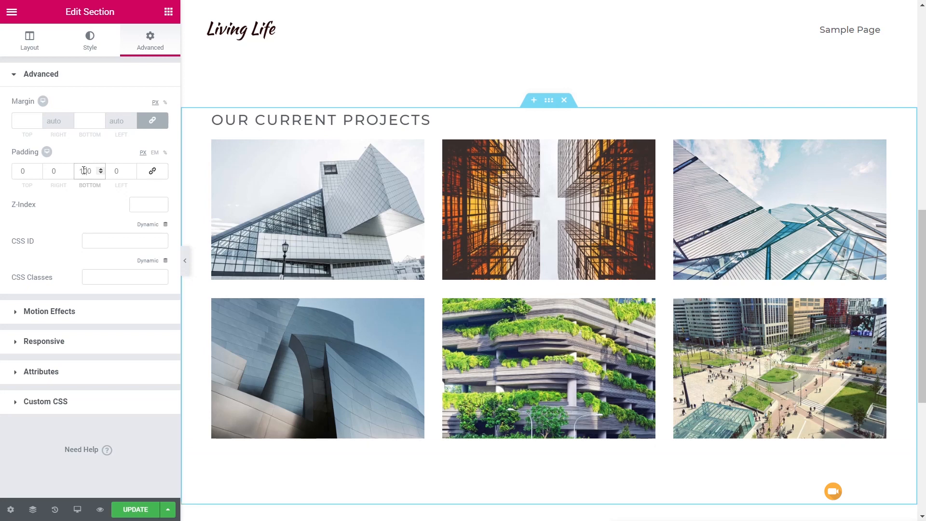
pyautogui.click(135, 514)
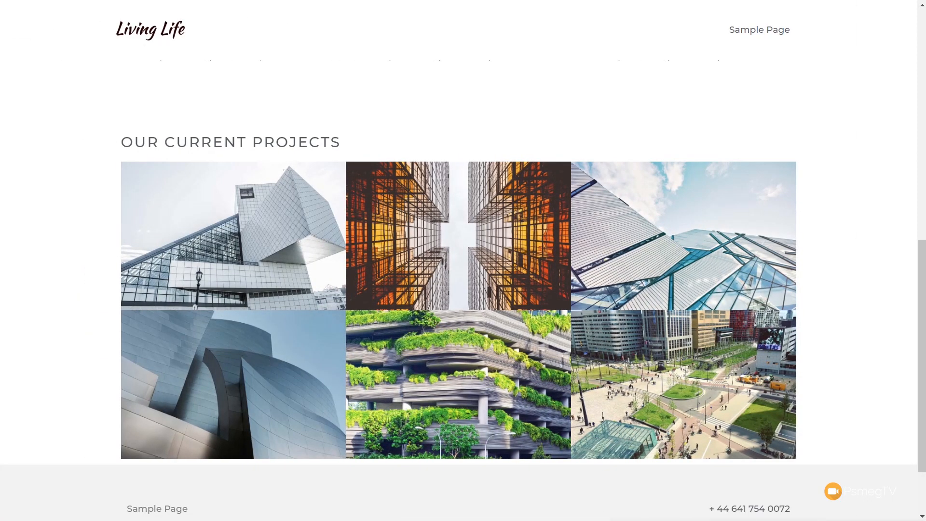
# Reload the live homepage and review the projects grid's spacing and the gap above the footer.
pyautogui.press('F5')
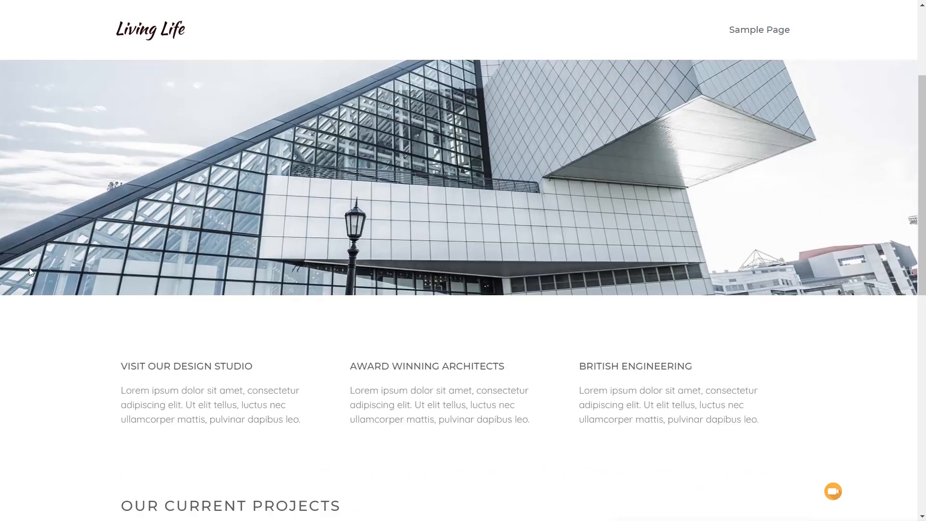
pyautogui.scroll(-5, 267, 247)
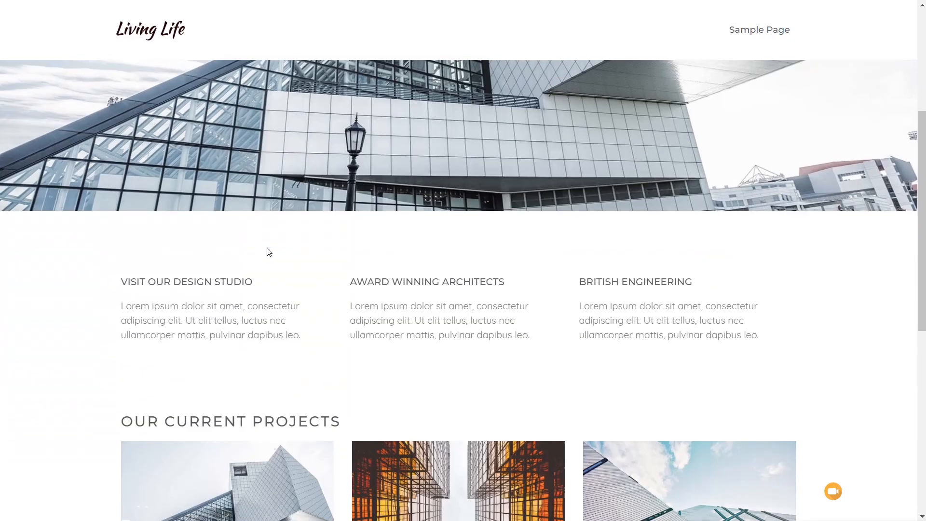
pyautogui.scroll(-4, 221, 194)
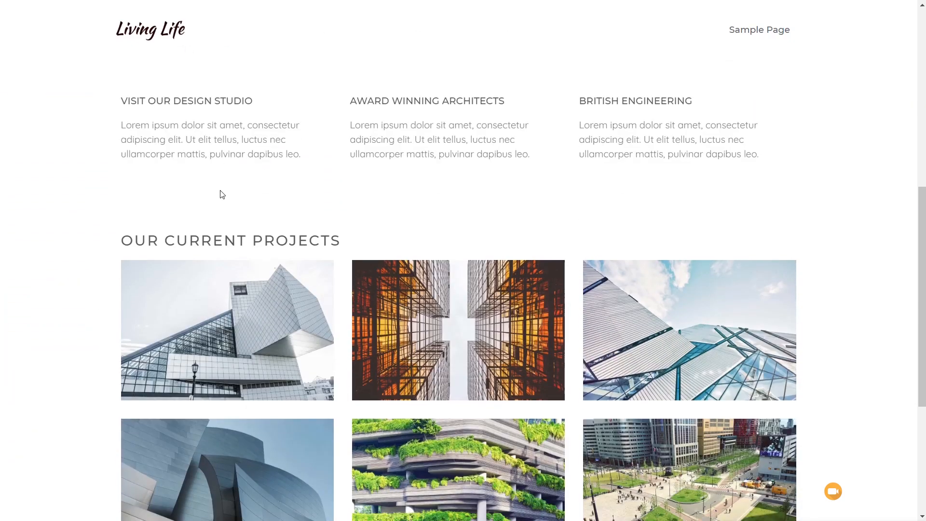
pyautogui.scroll(-4, 144, 292)
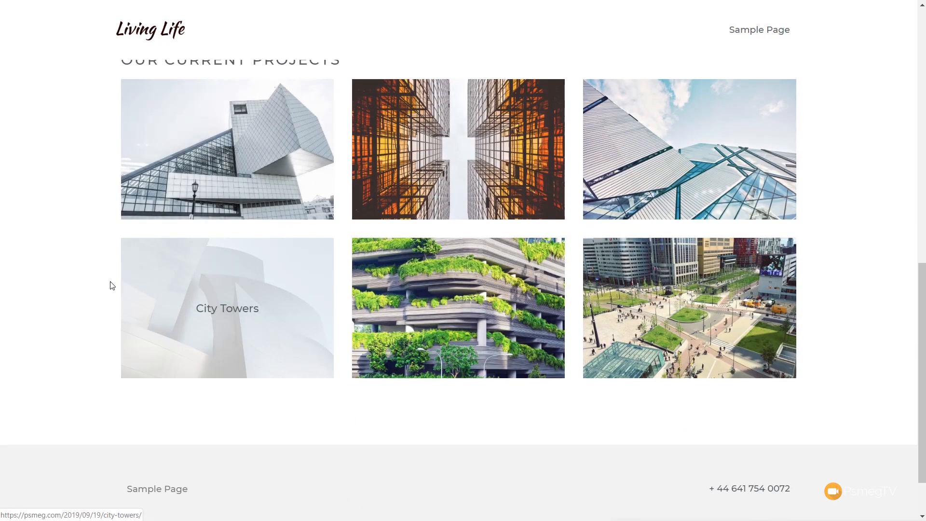
# Open the Geo Metrix project from the live portfolio grid and look through its single post layout.
pyautogui.scroll(1, 112, 285)
pyautogui.click(238, 213)
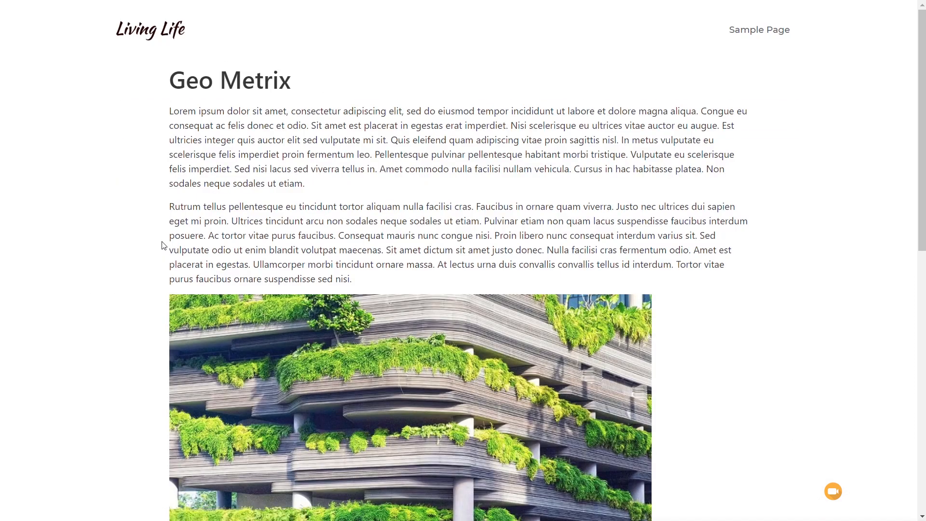
pyautogui.scroll(-8, 146, 254)
pyautogui.scroll(-2, 147, 255)
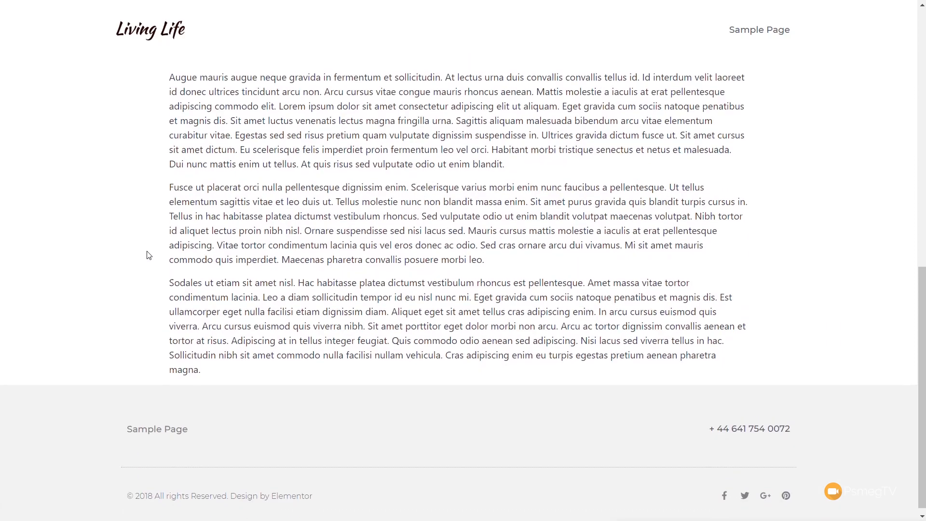
pyautogui.scroll(10, 148, 254)
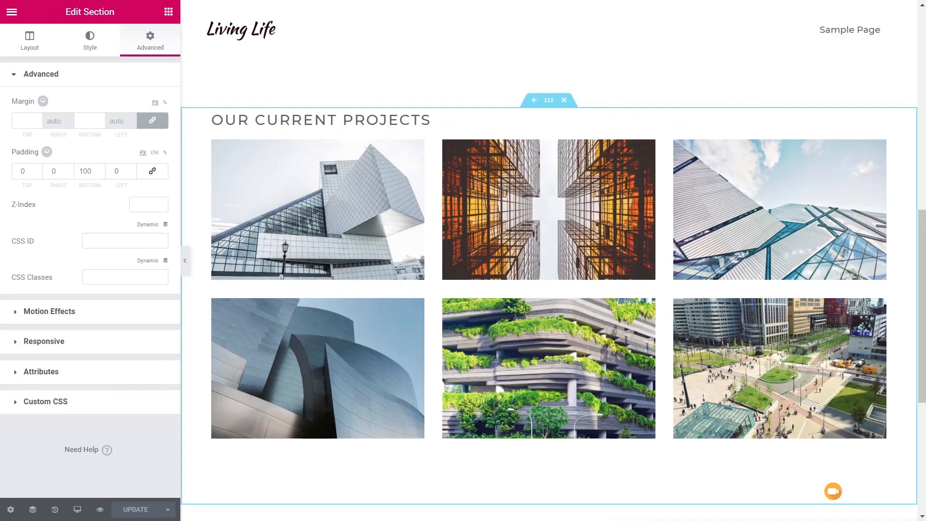
# Exit the page editor to the WordPress dashboard and open the Theme Builder's Single templates.
pyautogui.click(12, 12)
pyautogui.click(85, 334)
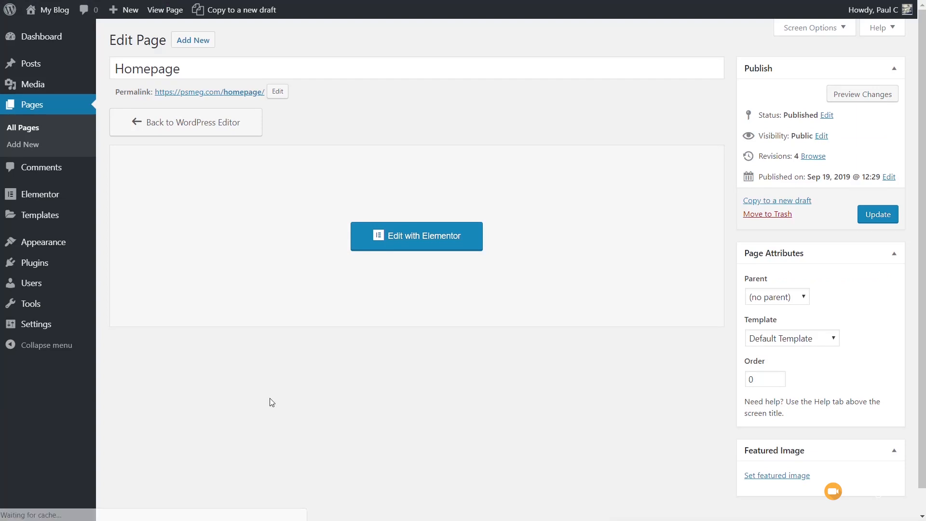
pyautogui.moveTo(37, 215)
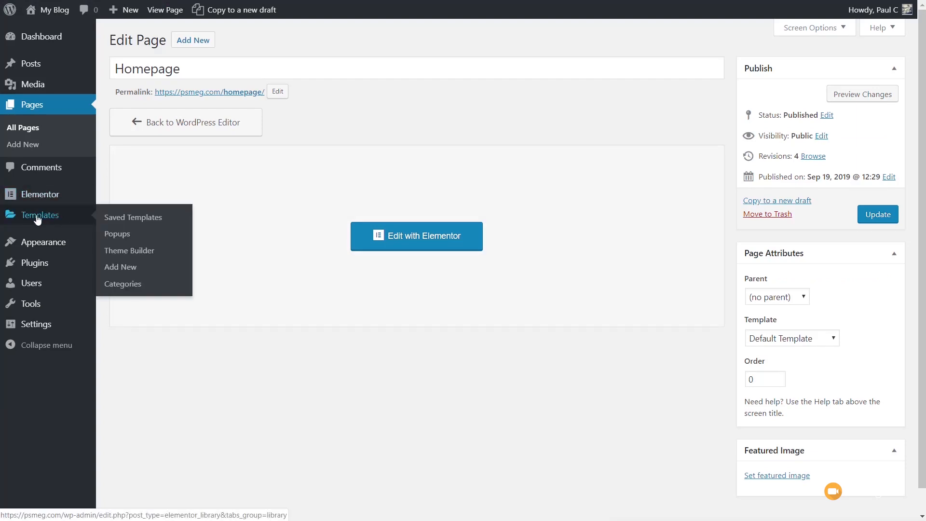
pyautogui.click(120, 251)
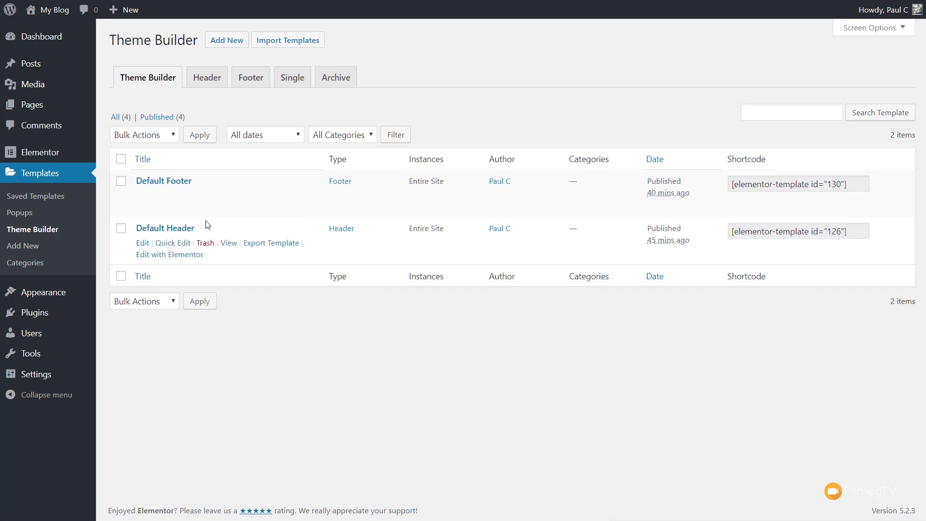
pyautogui.click(298, 83)
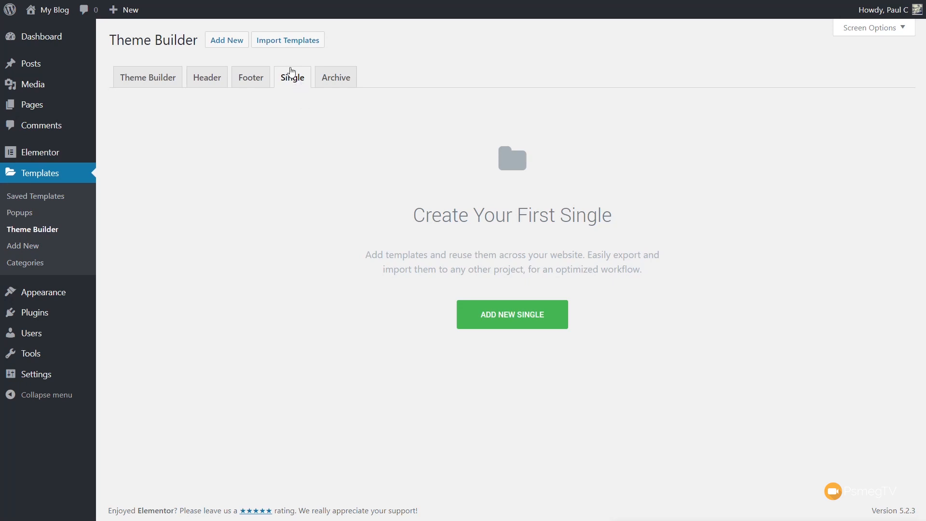
# Create a Single template for the Post type named Default Portfolio Single, and skip the library of ready-made blocks.
pyautogui.click(521, 320)
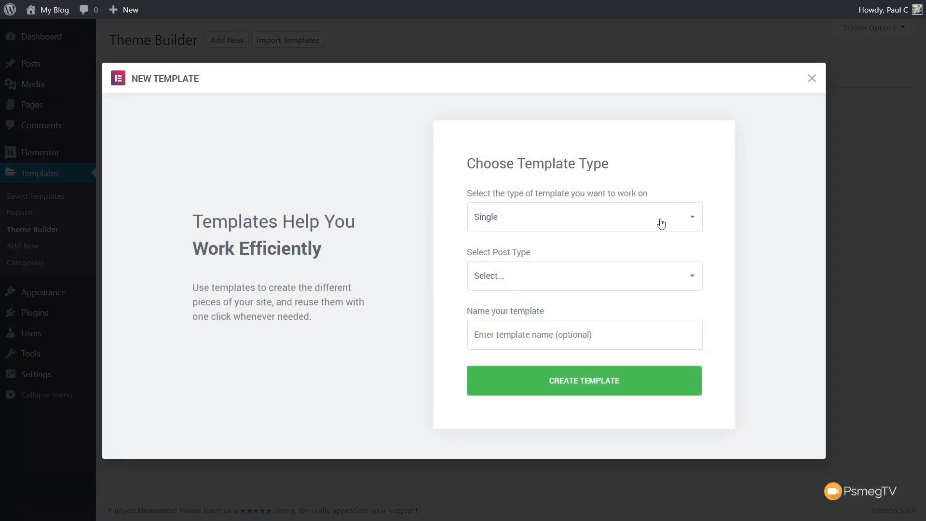
pyautogui.click(493, 333)
pyautogui.write('Default Portfoli Single')
pyautogui.rightClick(526, 336)
pyautogui.click(553, 345)
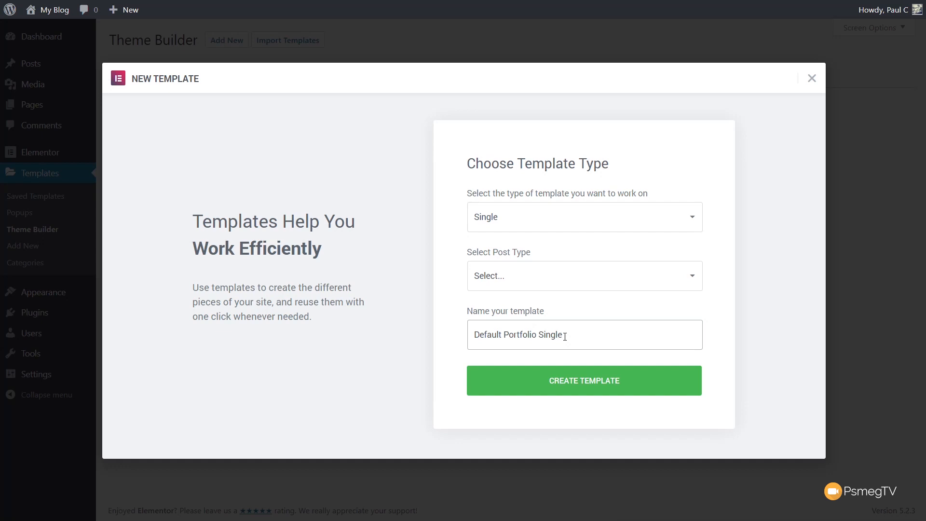
pyautogui.click(488, 284)
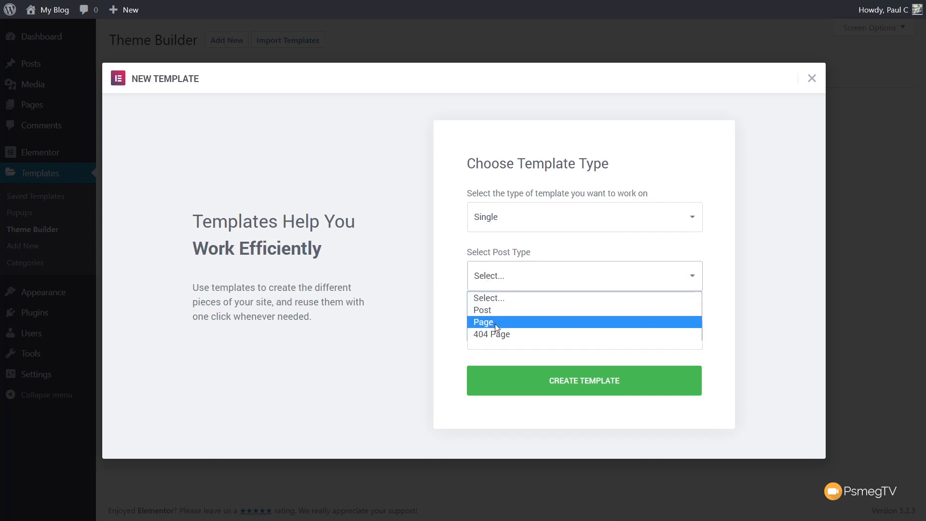
pyautogui.click(492, 311)
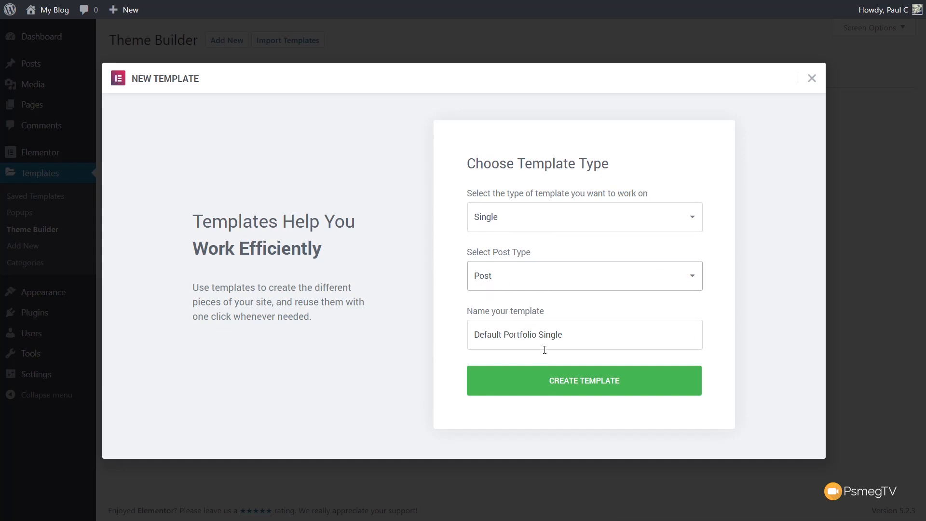
pyautogui.click(570, 380)
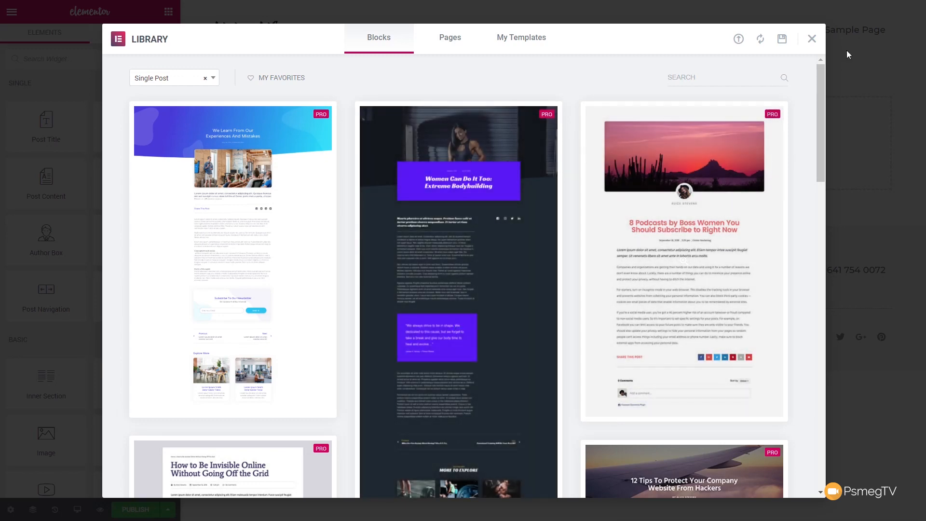
pyautogui.click(810, 41)
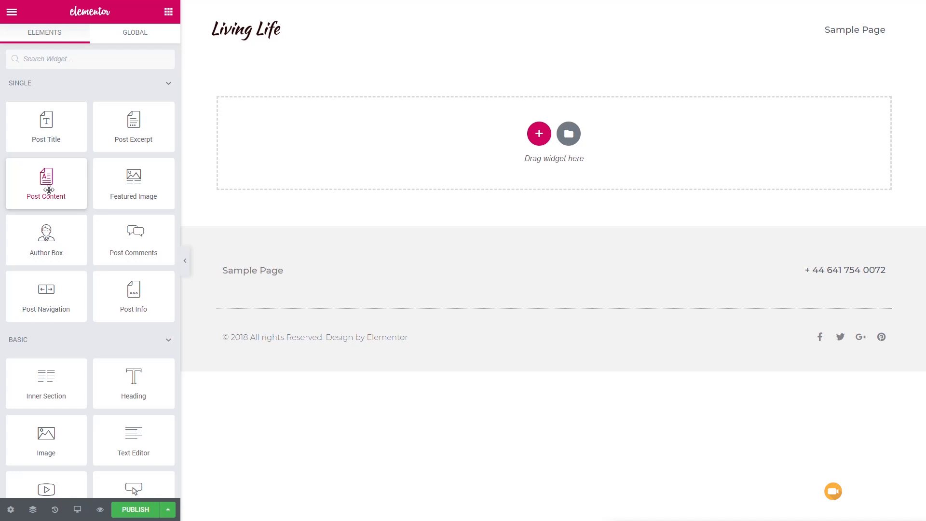
# Place a Featured Image widget in the empty template and apply the Central Park post as the dynamic content preview.
pyautogui.moveTo(130, 180); pyautogui.dragTo(290, 151)
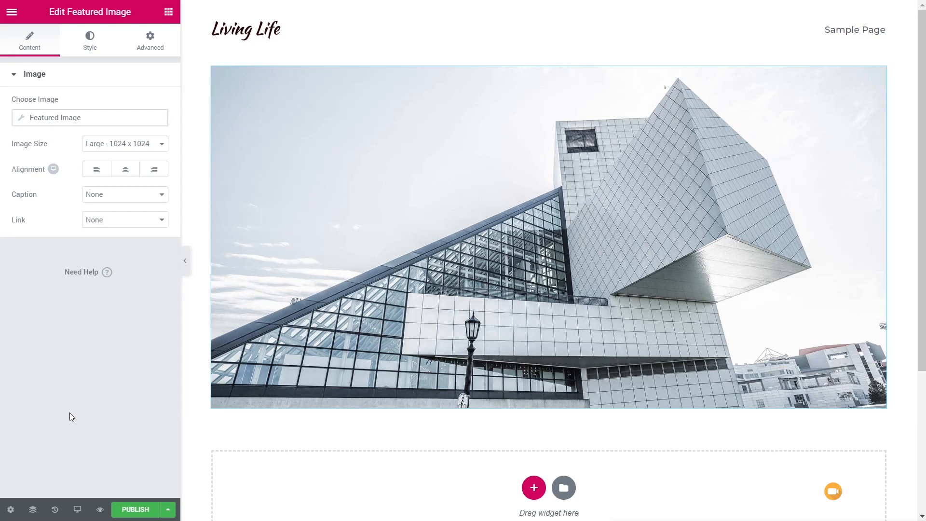
pyautogui.click(12, 510)
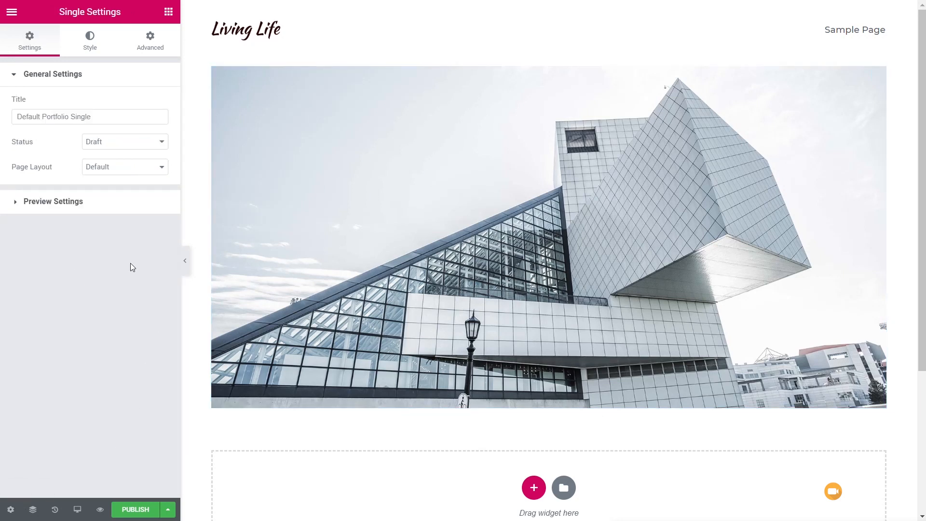
pyautogui.click(65, 202)
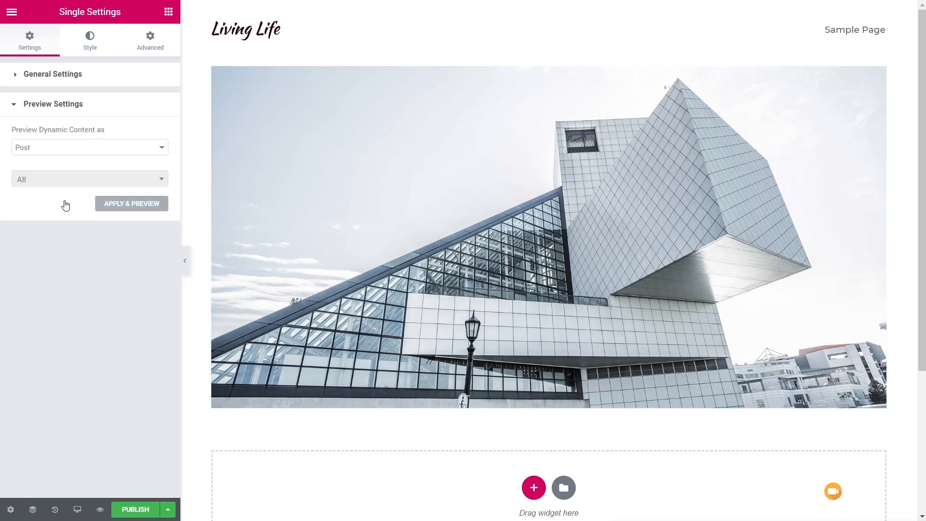
pyautogui.click(41, 155)
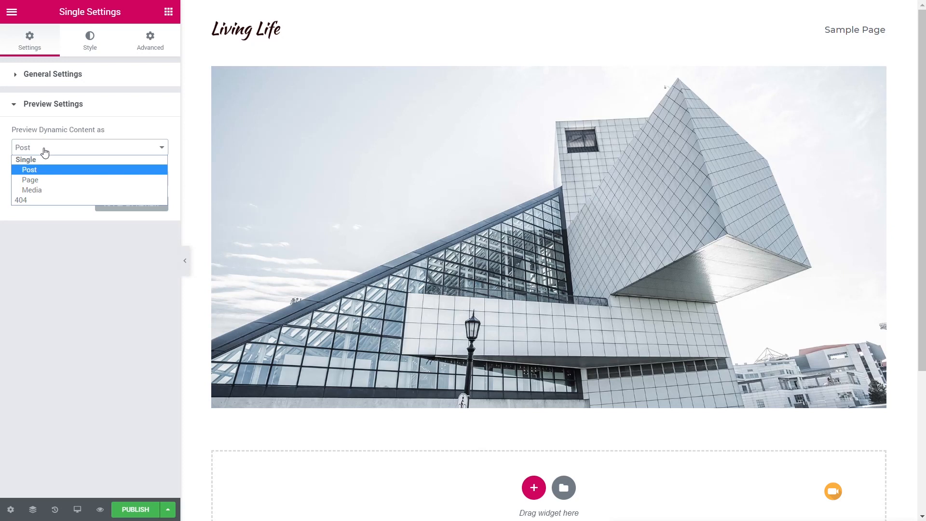
pyautogui.click(50, 287)
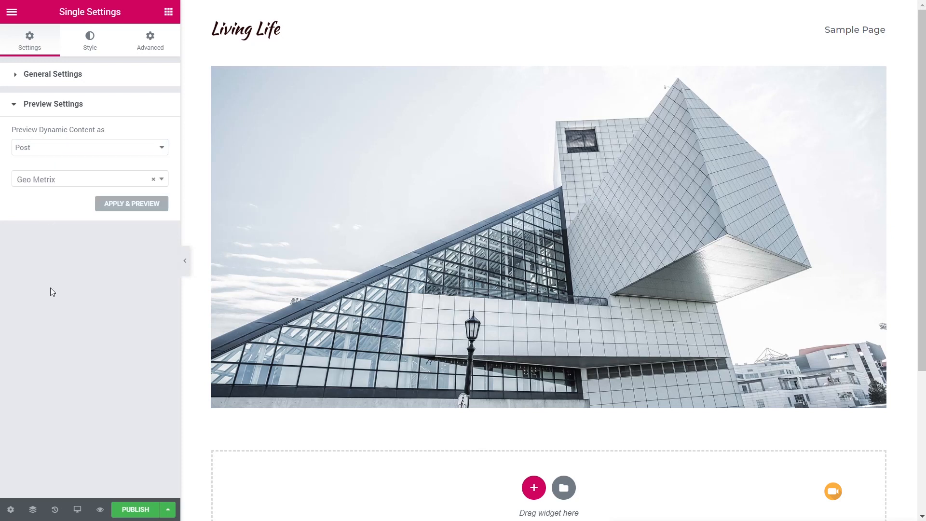
pyautogui.click(61, 182)
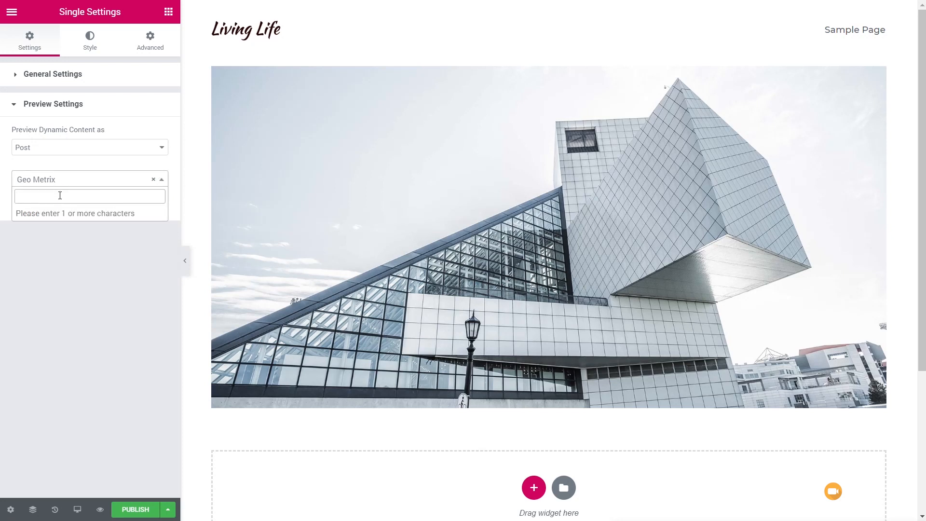
pyautogui.write('park')
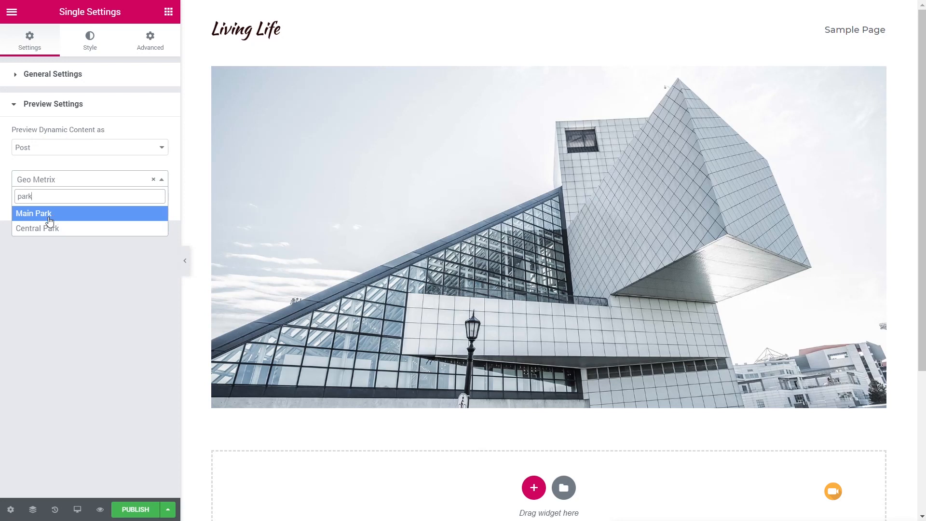
pyautogui.click(48, 228)
pyautogui.click(137, 204)
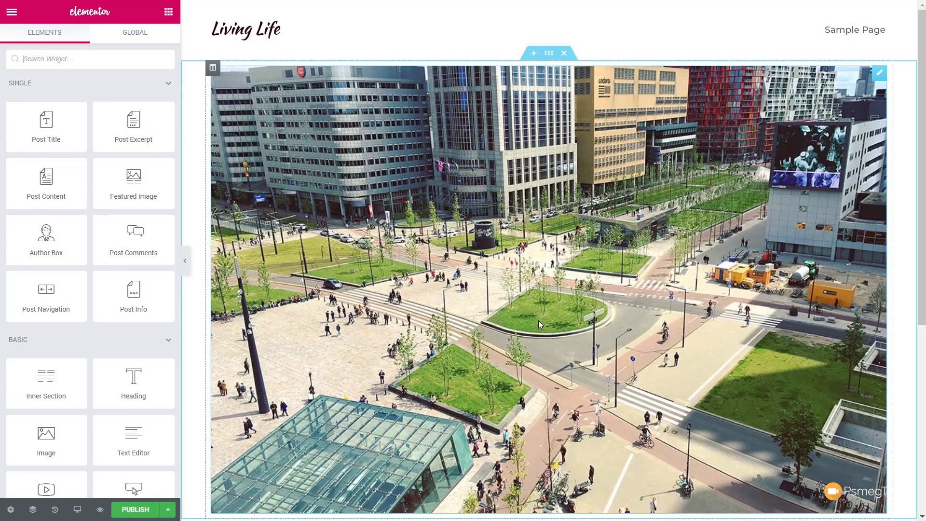
# Set the Featured Image widget's image size to Full, and look over its caption and style options.
pyautogui.scroll(-4, 554, 339)
pyautogui.scroll(4, 498, 314)
pyautogui.click(879, 73)
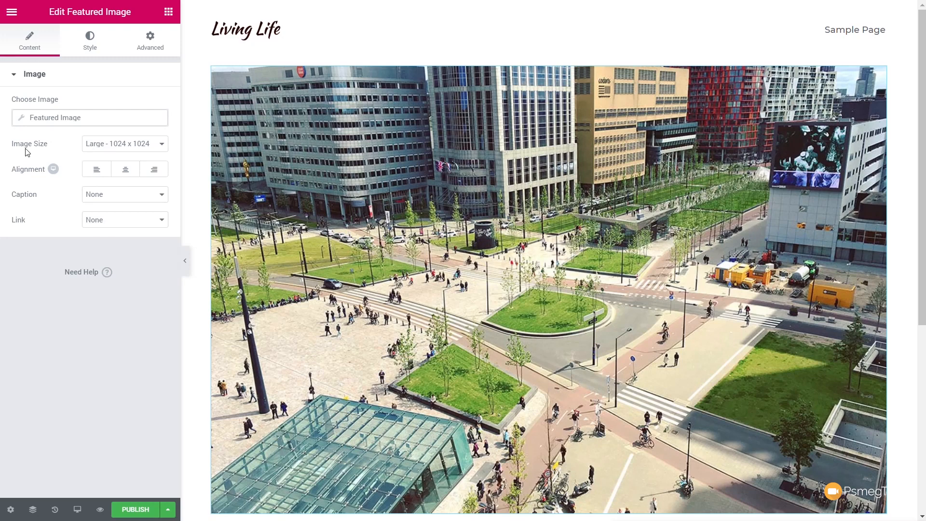
pyautogui.click(95, 148)
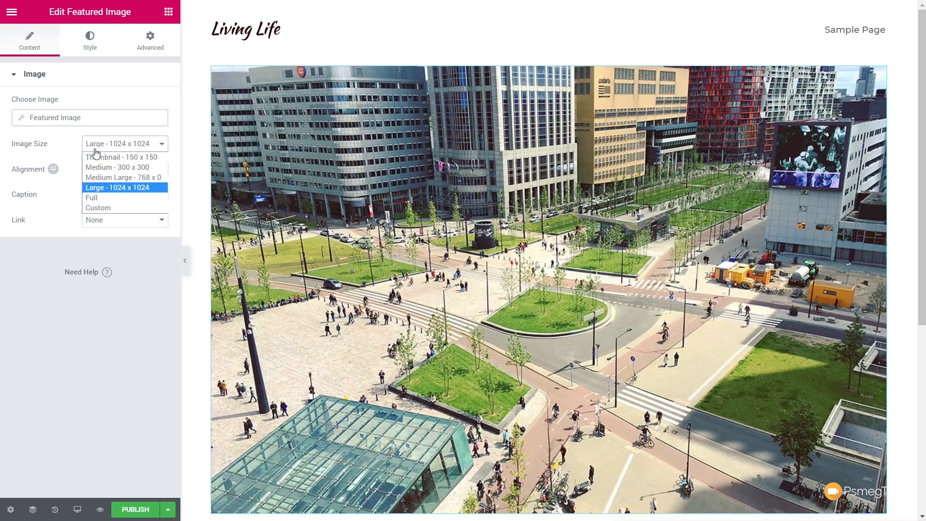
pyautogui.click(96, 199)
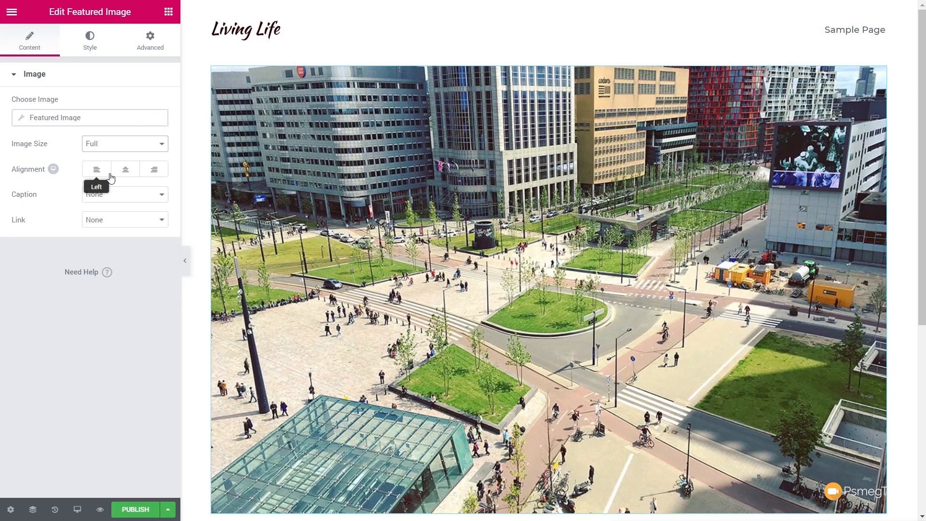
pyautogui.click(120, 200)
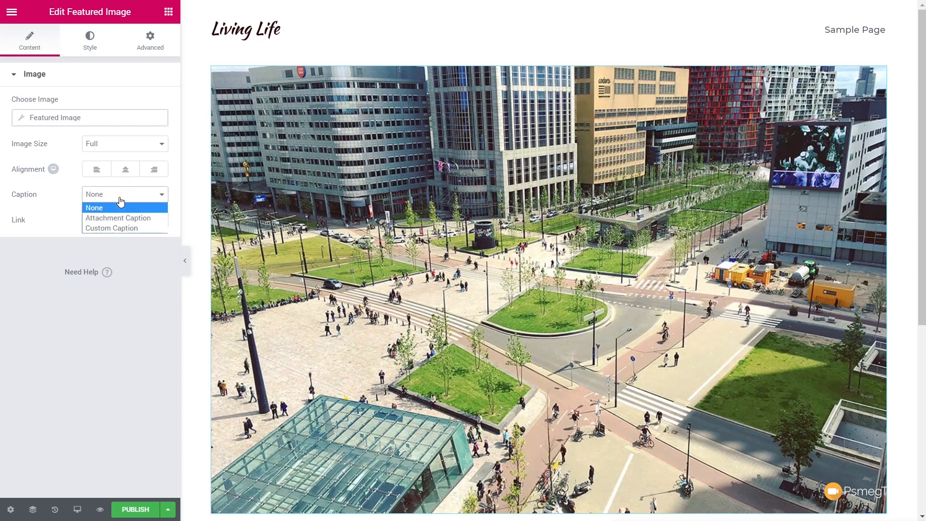
pyautogui.click(92, 240)
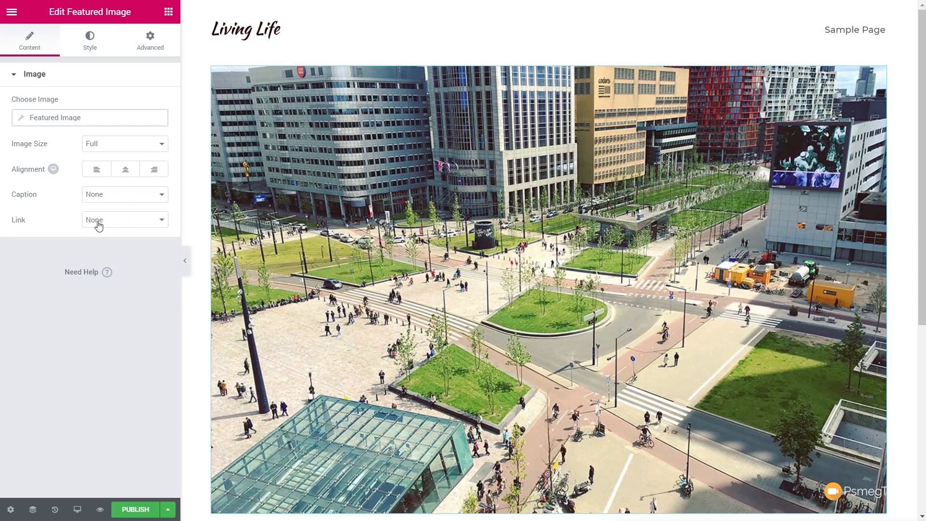
pyautogui.click(91, 48)
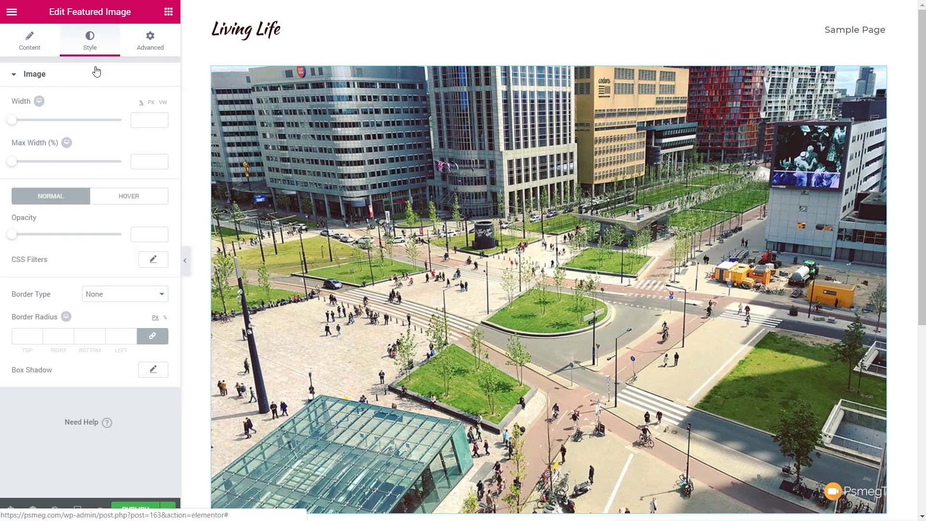
pyautogui.click(35, 42)
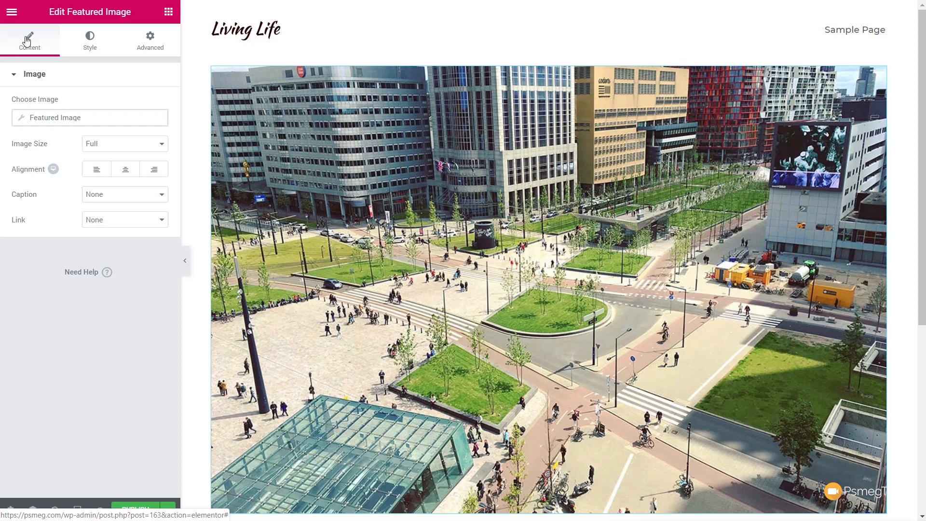
# Add a two-column section below the featured image, with a wide first column and a narrow second one.
pyautogui.scroll(-1, 483, 331)
pyautogui.scroll(-6, 483, 336)
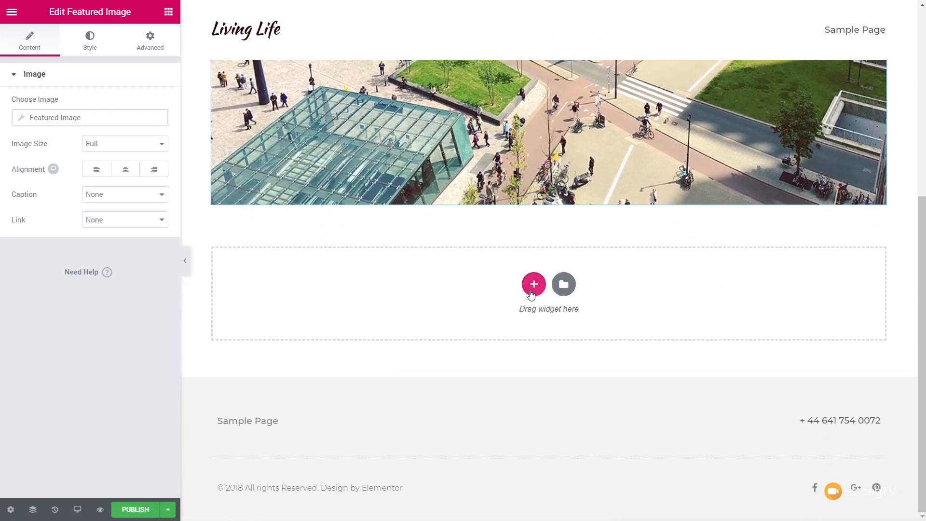
pyautogui.click(533, 288)
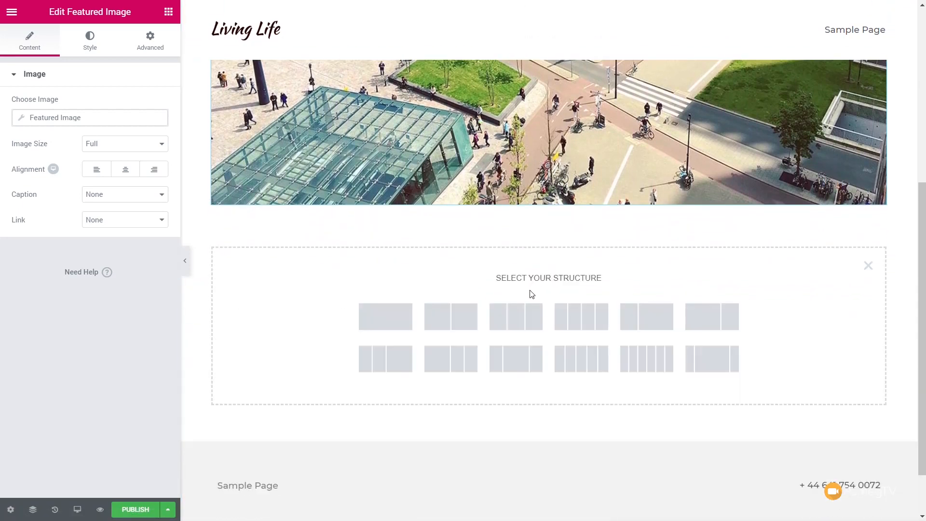
pyautogui.click(703, 319)
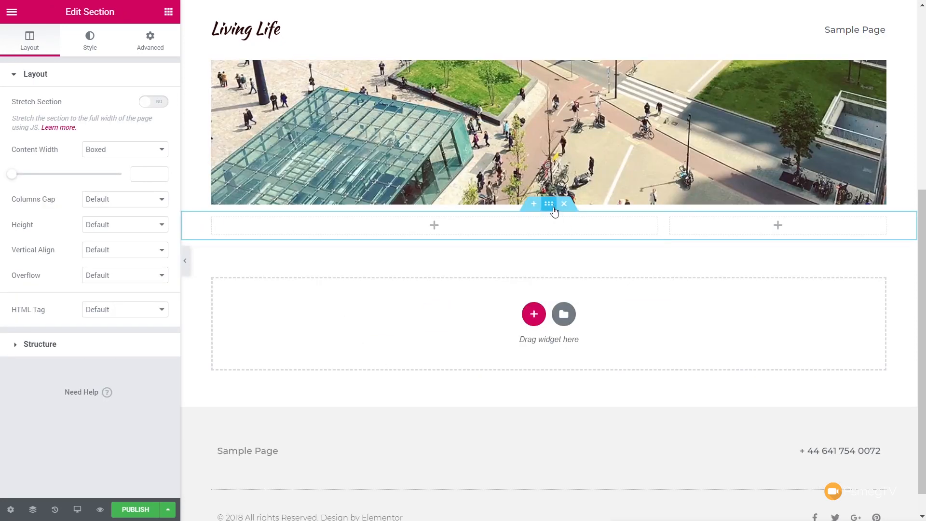
# Unlink the new section's padding values and give it 50 px of top and 50 px of bottom padding.
pyautogui.click(148, 43)
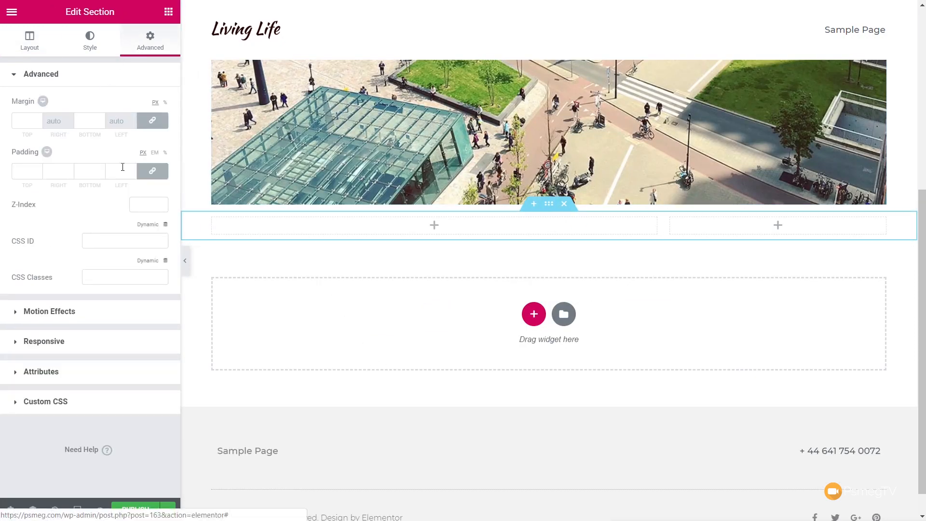
pyautogui.click(151, 175)
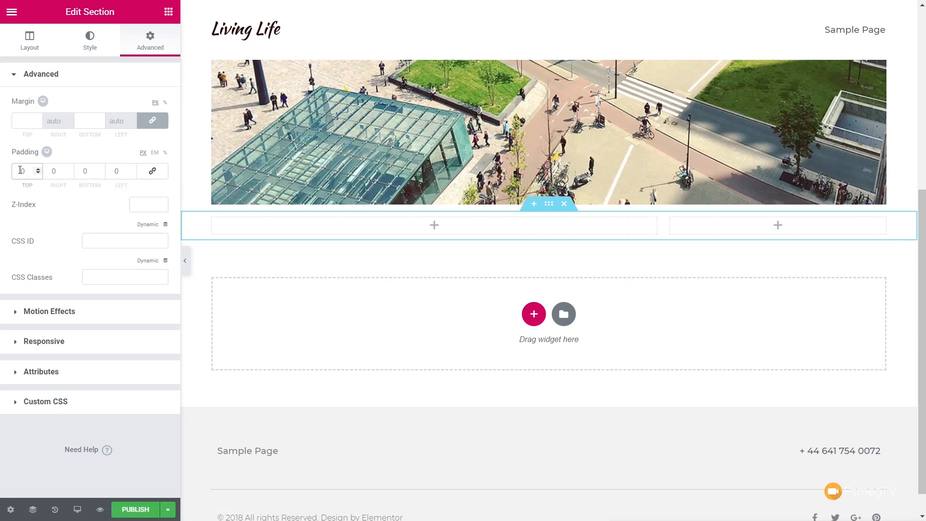
pyautogui.click(19, 171)
pyautogui.write('50')
pyautogui.click(83, 171)
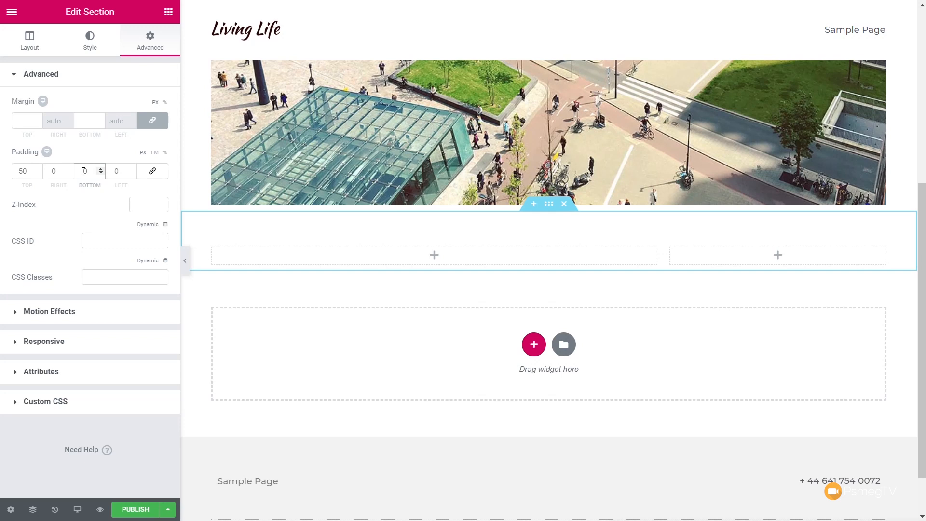
pyautogui.write('5')
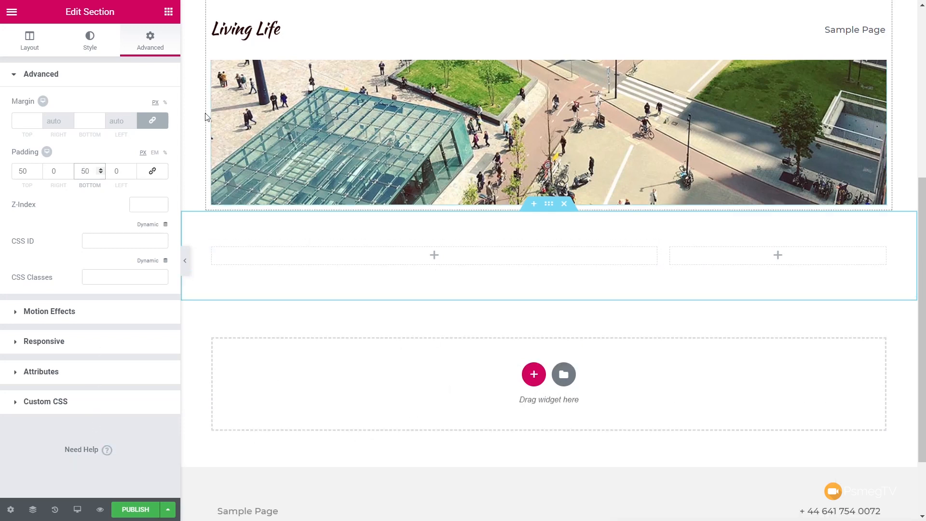
# Place a Post Title widget in the wide column and a Post Content widget directly beneath it.
pyautogui.click(234, 368)
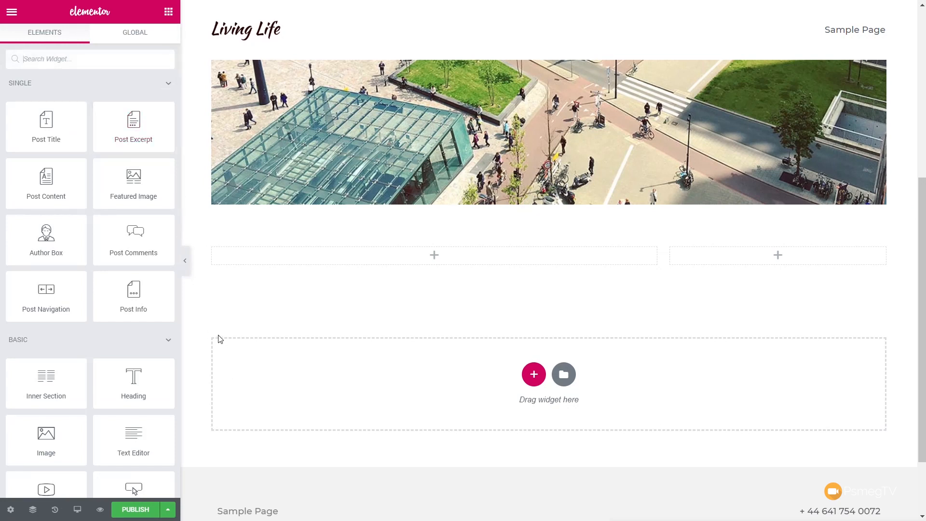
pyautogui.moveTo(46, 122); pyautogui.dragTo(250, 251)
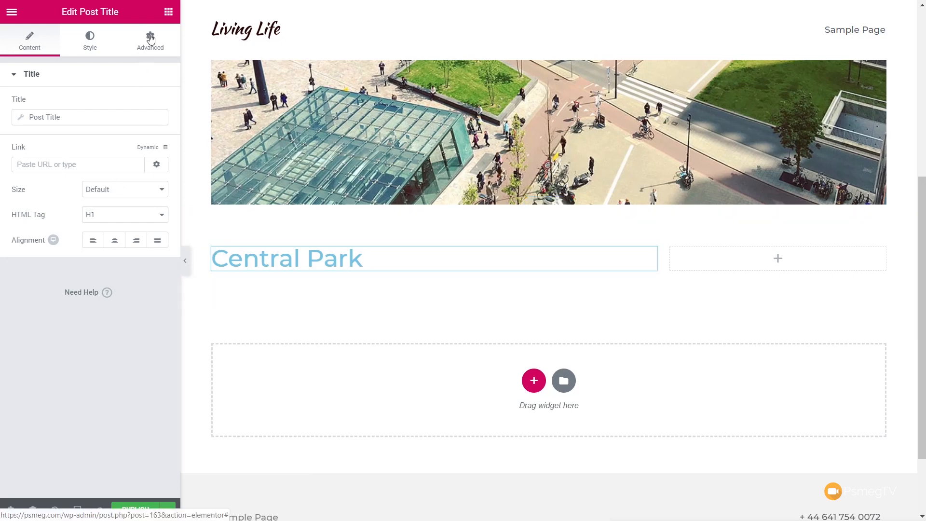
pyautogui.click(168, 11)
pyautogui.moveTo(72, 193); pyautogui.dragTo(282, 280)
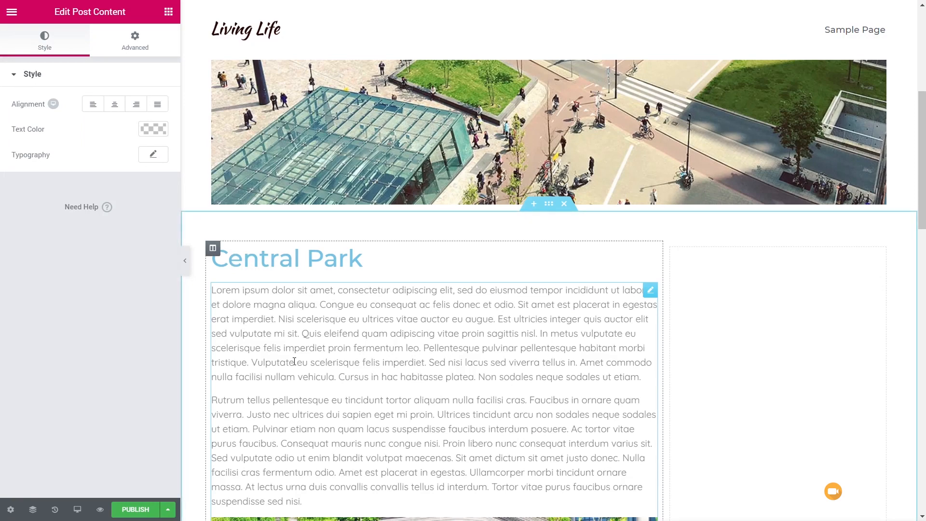
# Review the post content in the preview, and set the Post Title's text color to dark grey #54595f.
pyautogui.scroll(-4, 419, 375)
pyautogui.scroll(-5, 390, 390)
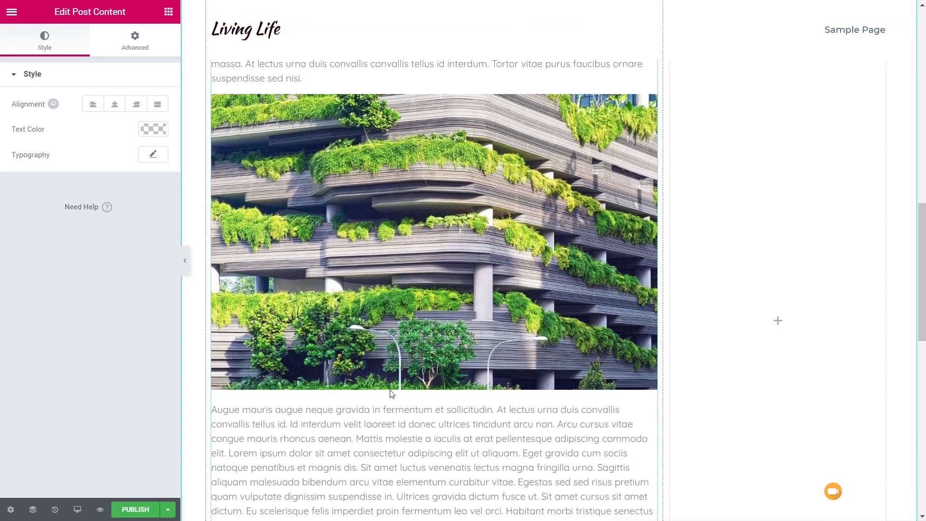
pyautogui.scroll(-12, 391, 394)
pyautogui.scroll(5, 391, 394)
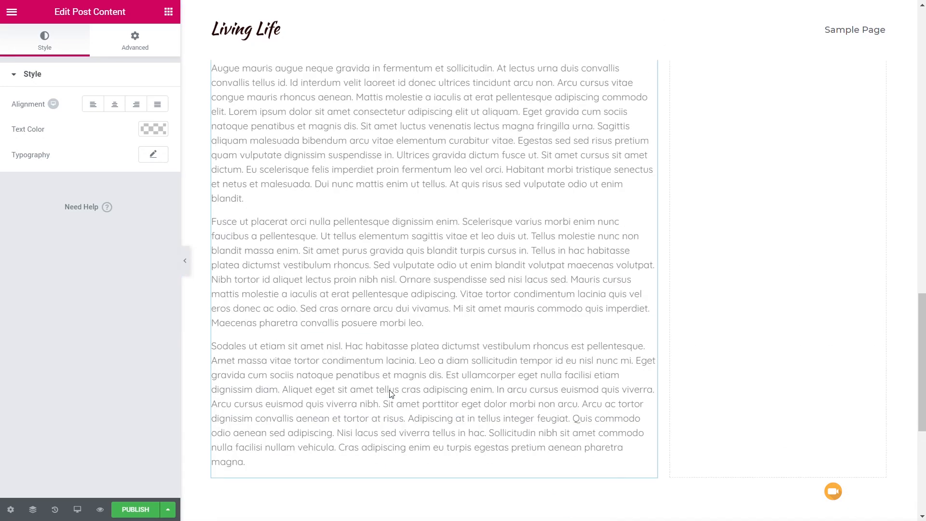
pyautogui.scroll(15, 391, 395)
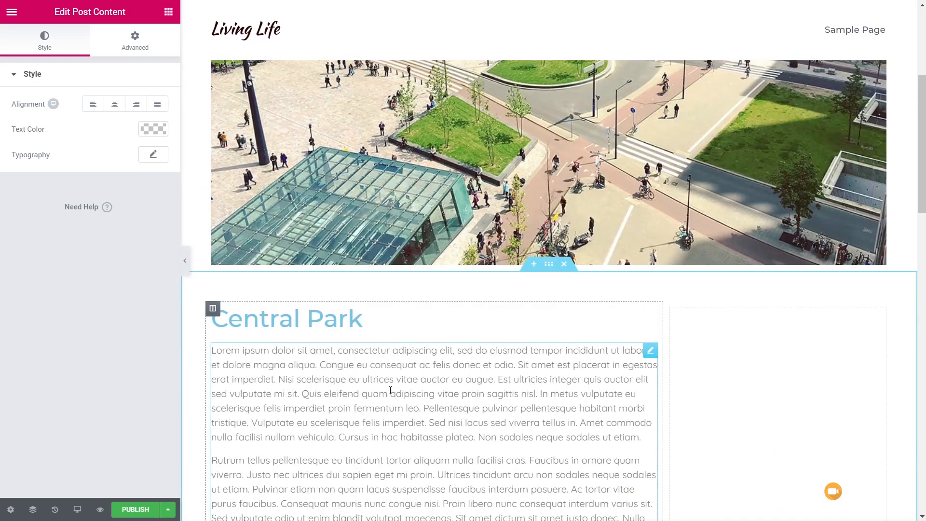
pyautogui.click(335, 316)
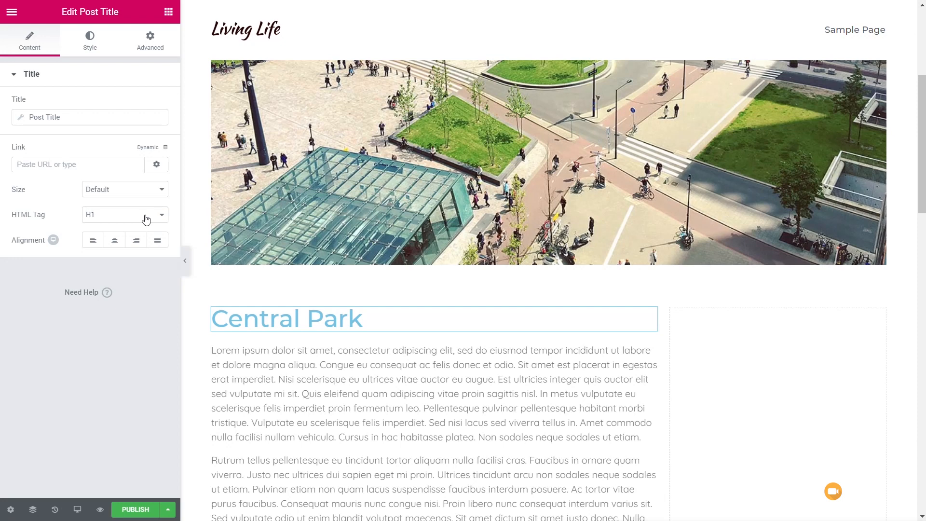
pyautogui.click(91, 48)
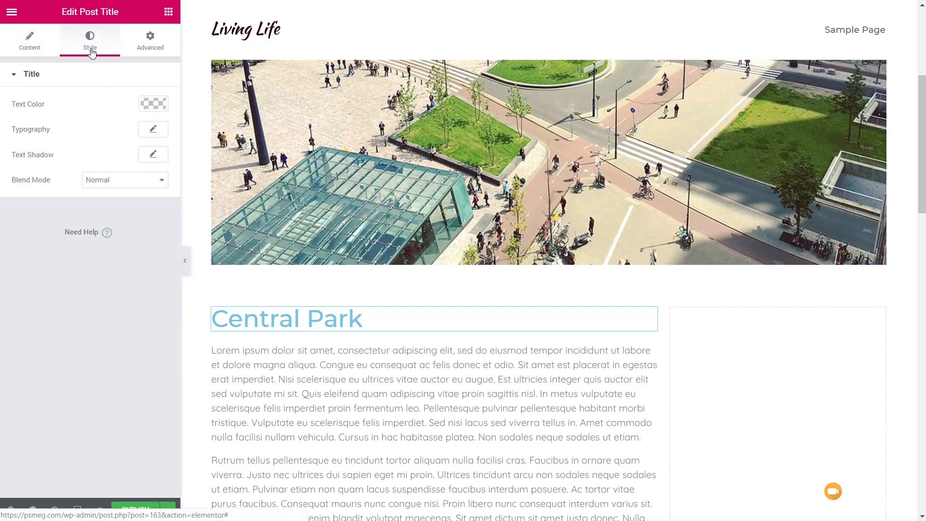
pyautogui.click(152, 103)
pyautogui.click(33, 247)
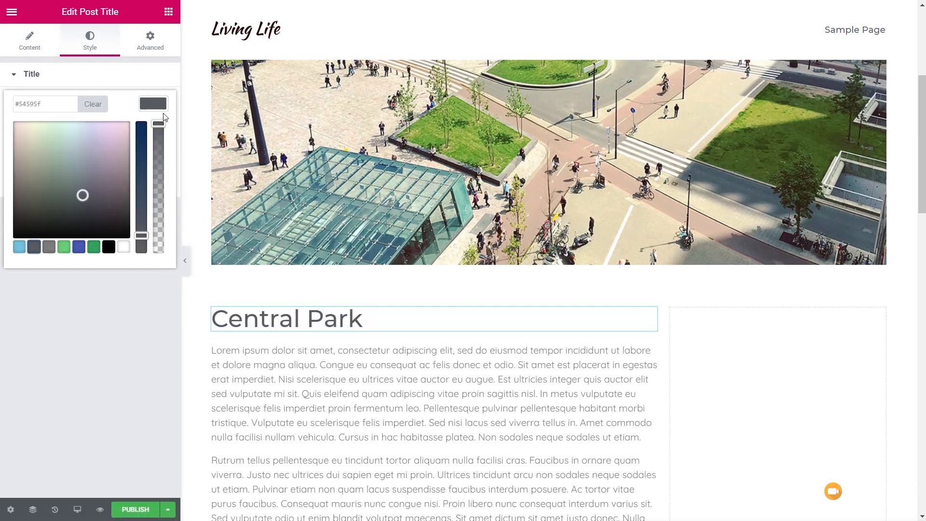
pyautogui.click(153, 104)
# Set the Post Title's typography to weight 500 and a font size of 28 px.
pyautogui.click(153, 129)
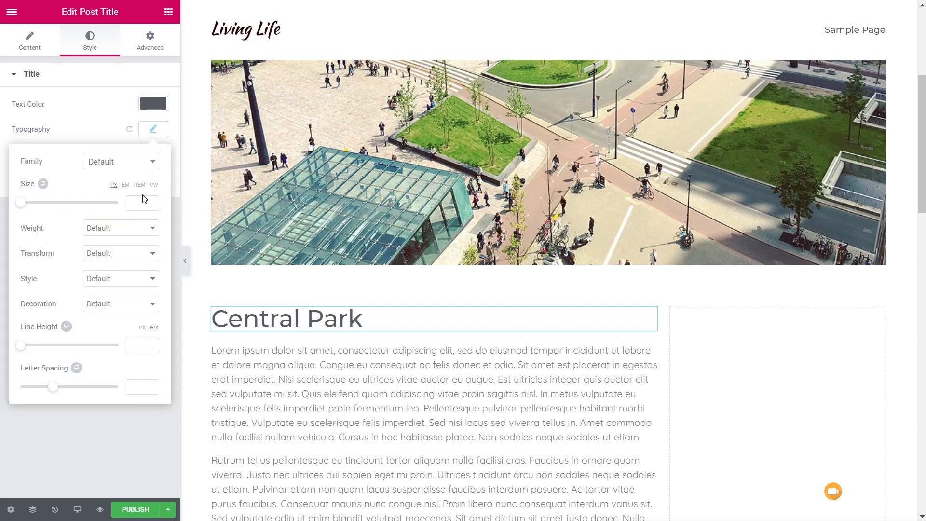
pyautogui.click(135, 231)
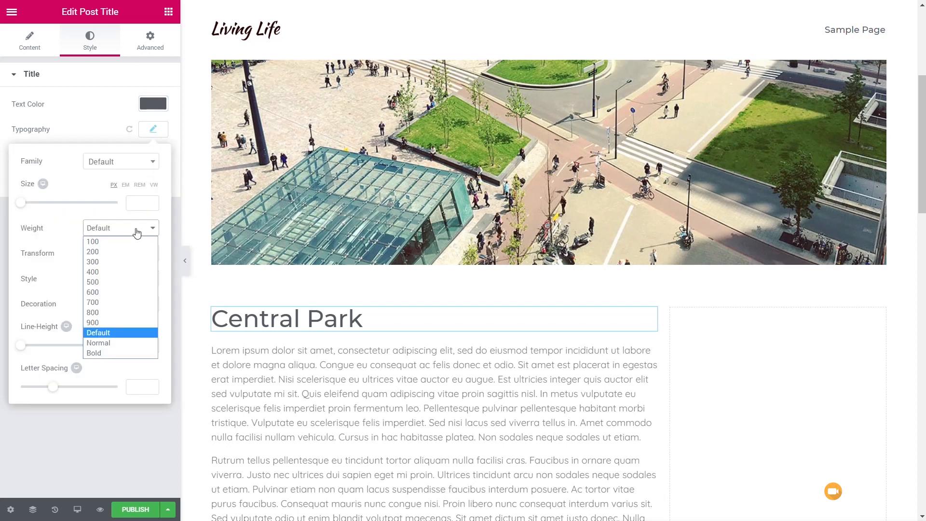
pyautogui.click(119, 282)
pyautogui.click(134, 203)
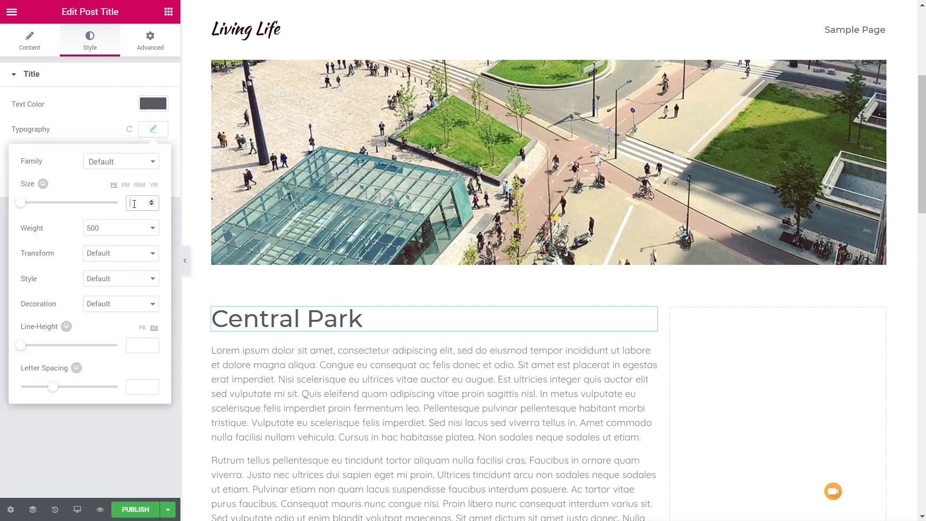
pyautogui.moveTo(27, 208); pyautogui.dragTo(37, 206)
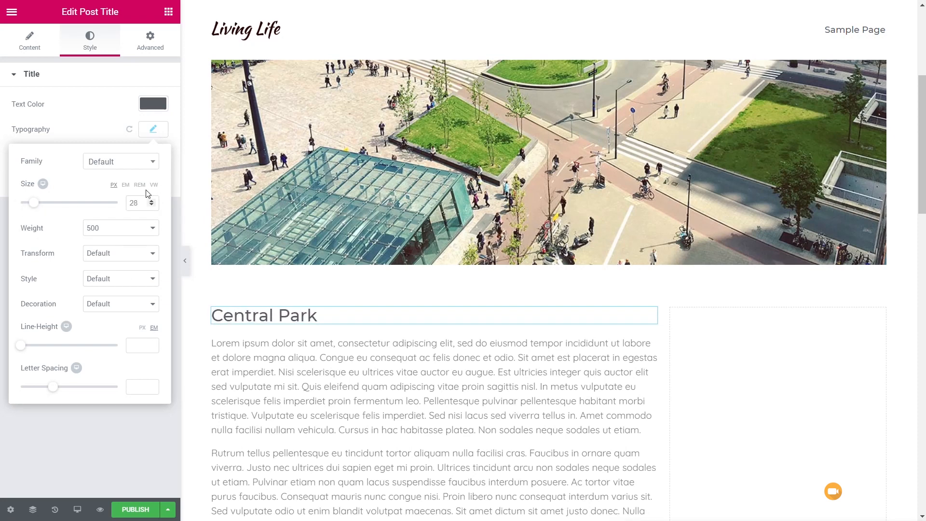
# Transform the Post Title to Uppercase and reduce its font size to 26 px.
pyautogui.click(118, 256)
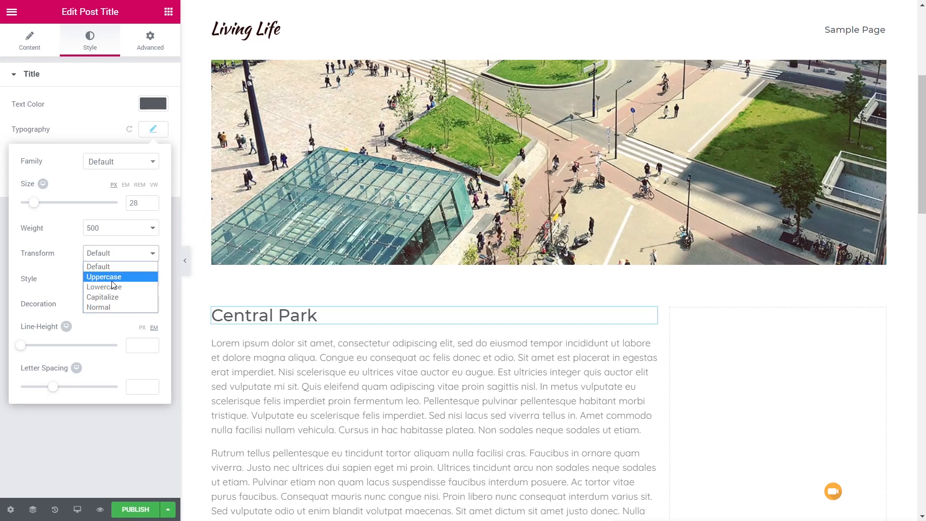
pyautogui.click(112, 277)
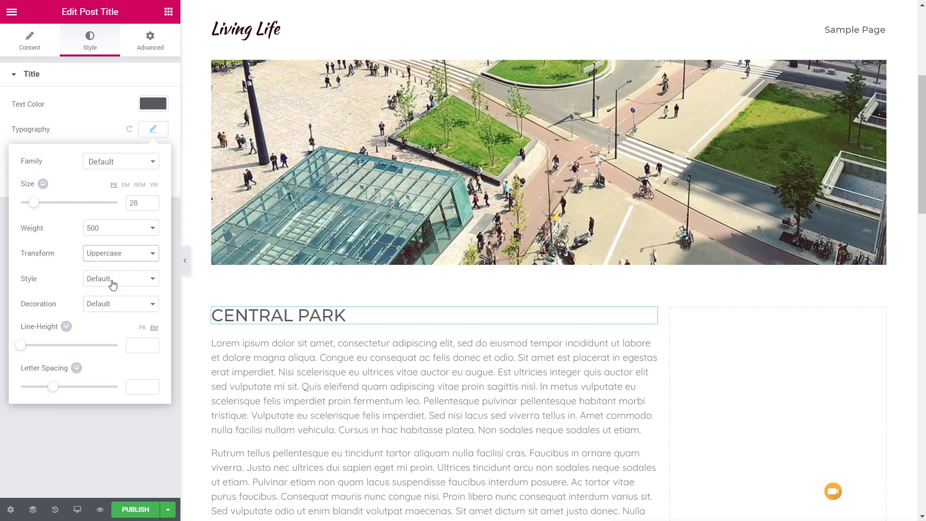
pyautogui.click(151, 205)
pyautogui.click(151, 206)
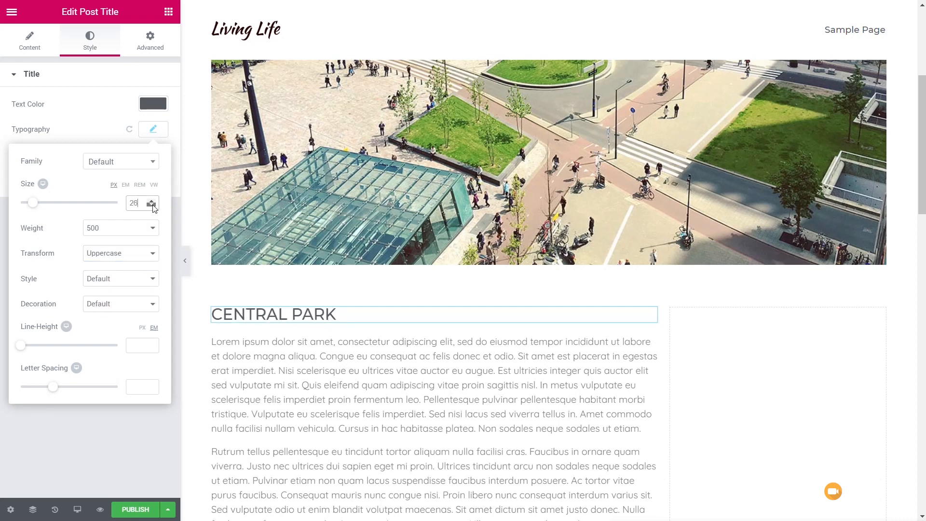
pyautogui.click(94, 456)
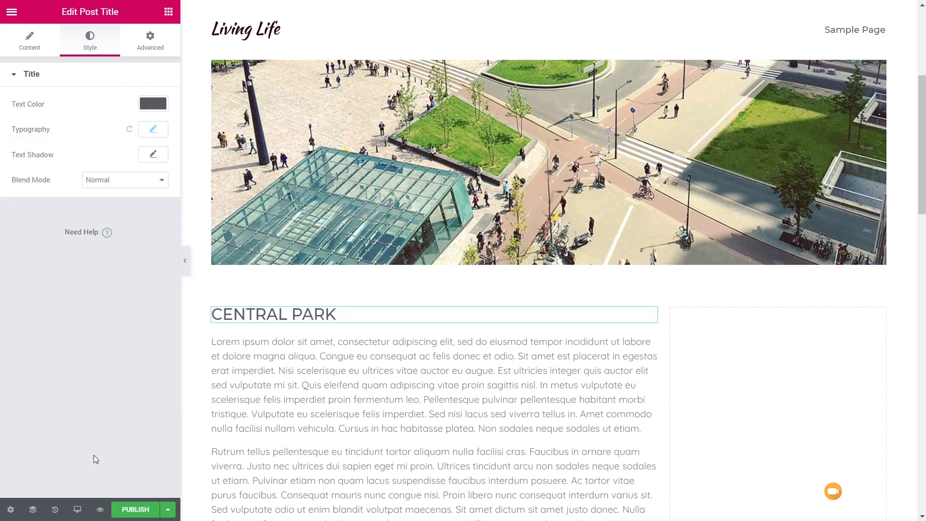
# Publish the template with a display condition that includes posts In Category Portfolio, and save it.
pyautogui.click(132, 512)
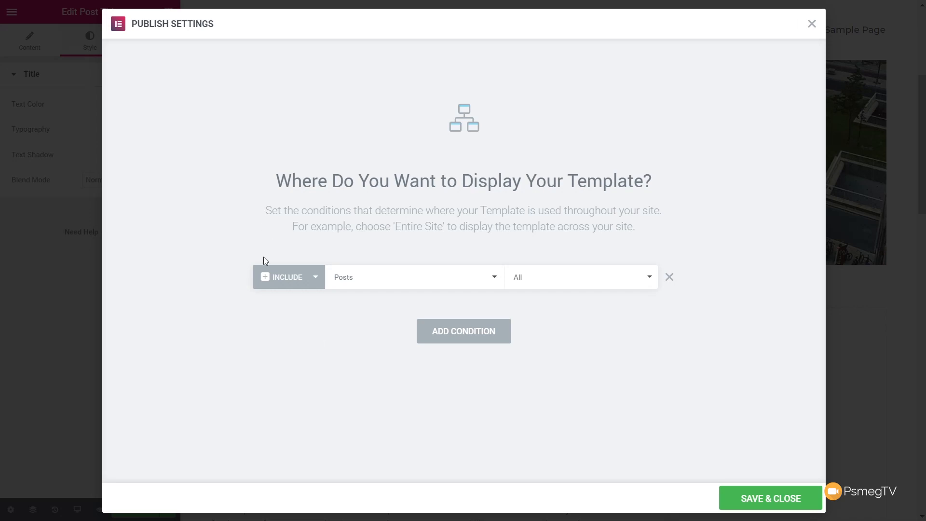
pyautogui.click(477, 283)
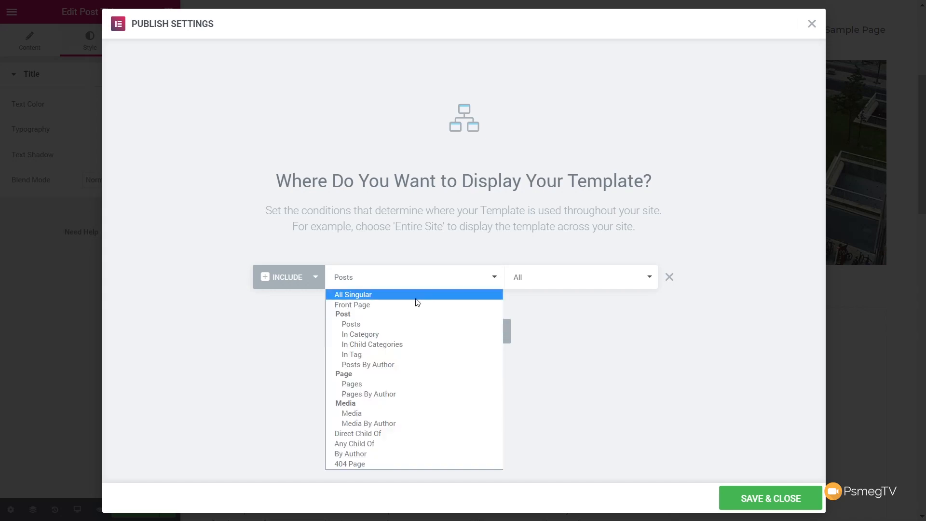
pyautogui.click(365, 334)
pyautogui.click(585, 285)
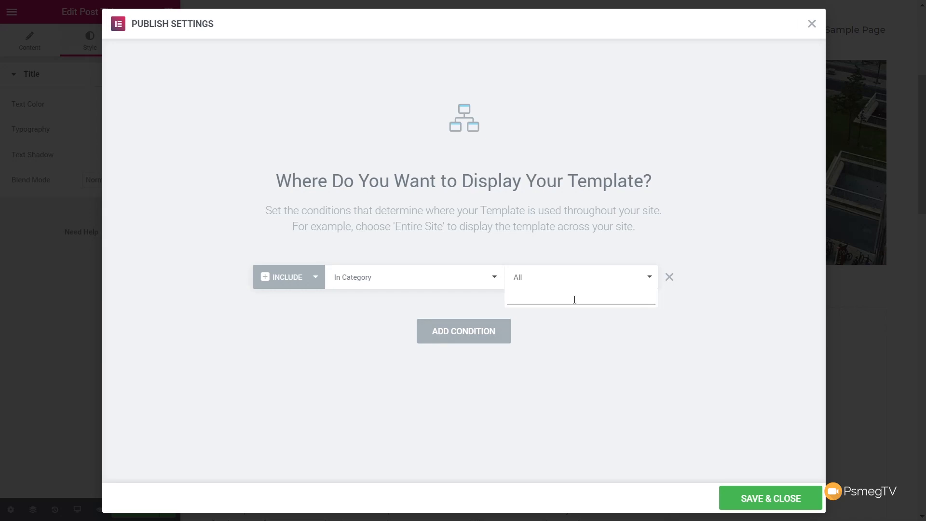
pyautogui.write('port')
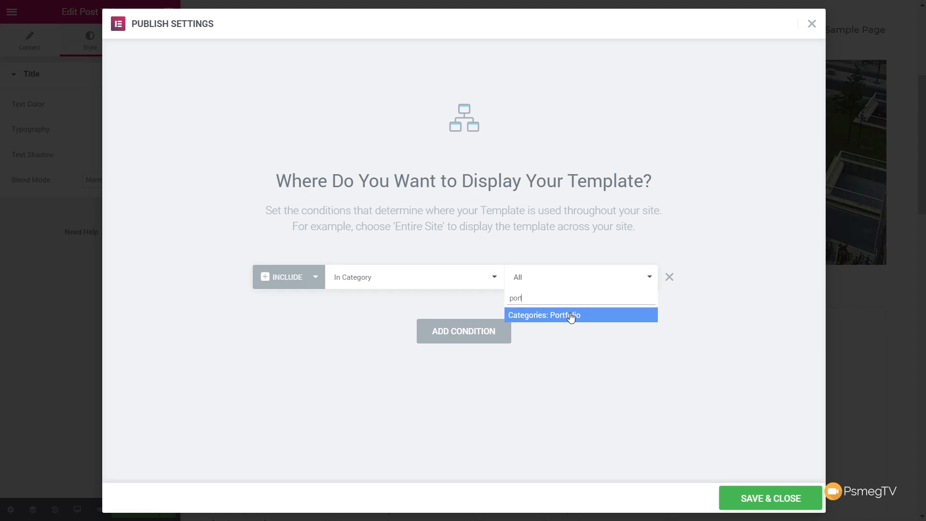
pyautogui.click(571, 316)
pyautogui.click(764, 498)
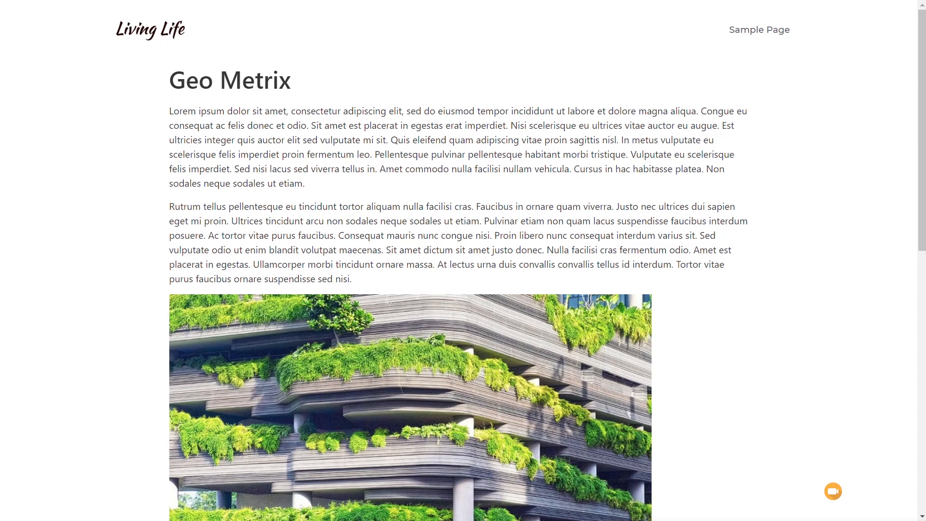
# Reload the live Geo Metrix post and examine how the new template displays its image, title, content and footer.
pyautogui.press('F5')
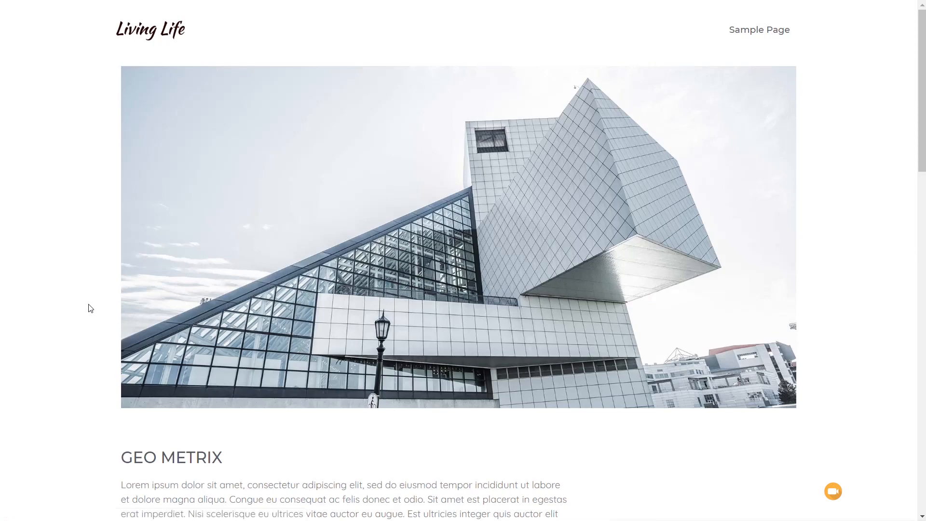
pyautogui.scroll(-15, 90, 308)
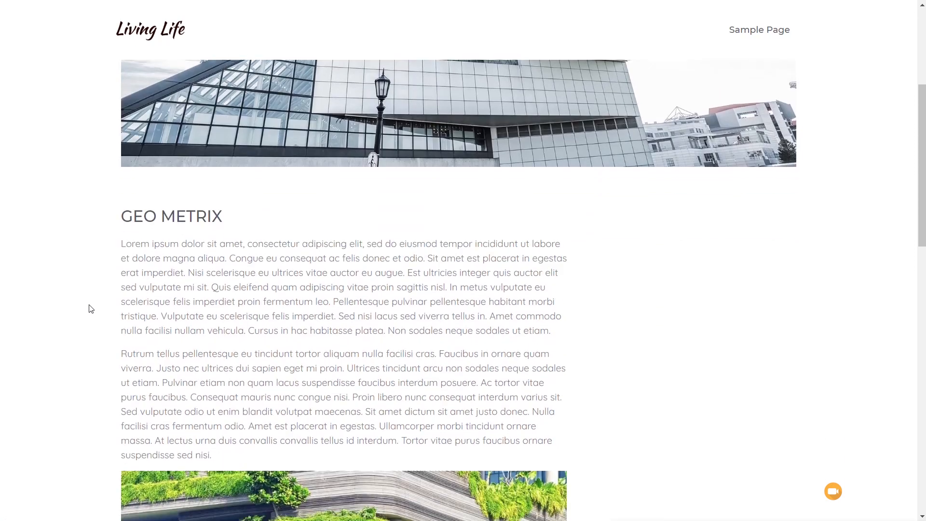
pyautogui.scroll(-8, 90, 308)
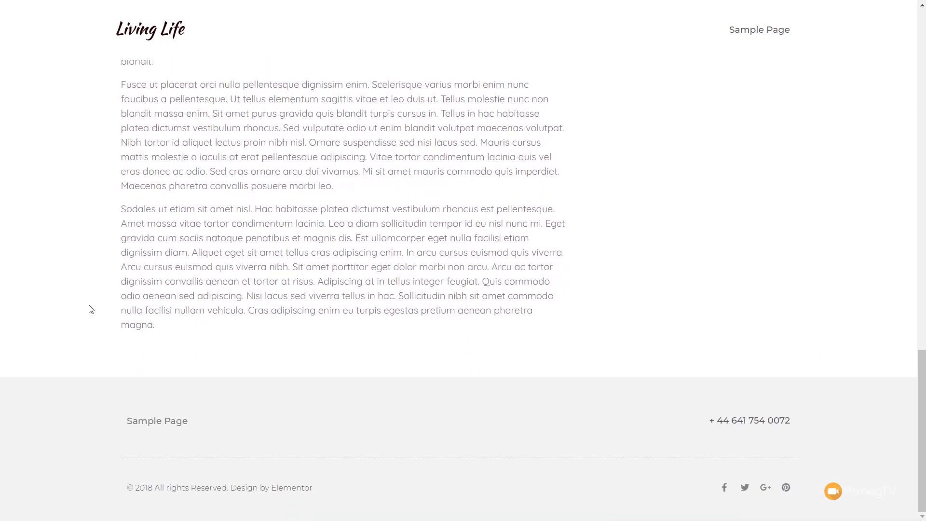
pyautogui.scroll(10, 91, 308)
pyautogui.scroll(10, 90, 308)
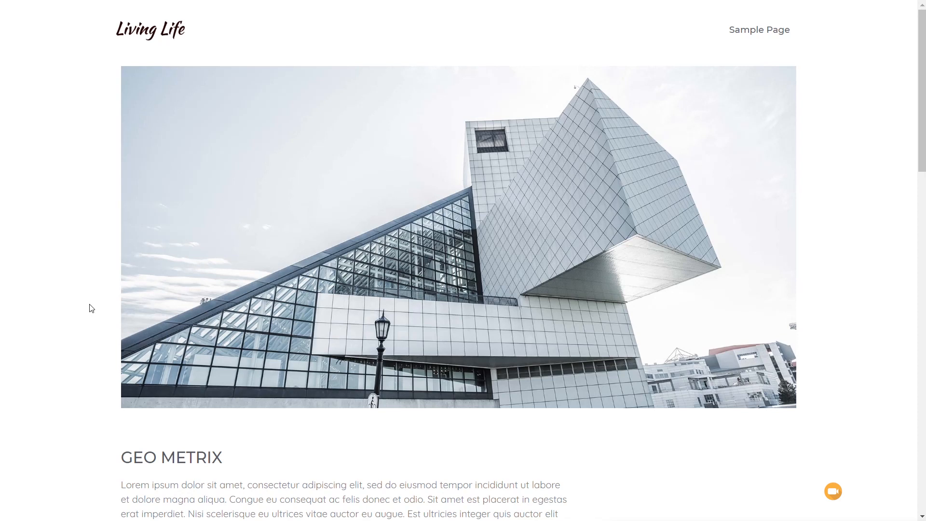
pyautogui.scroll(-6, 531, 322)
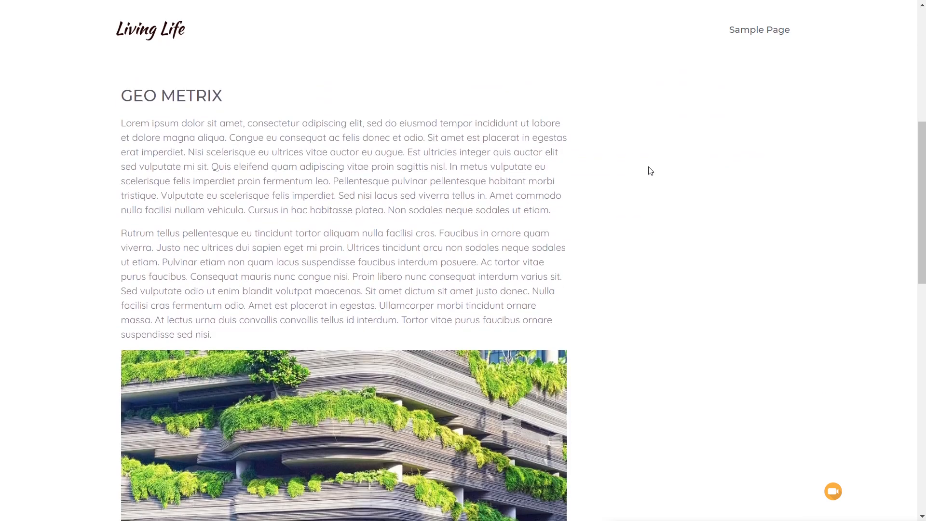
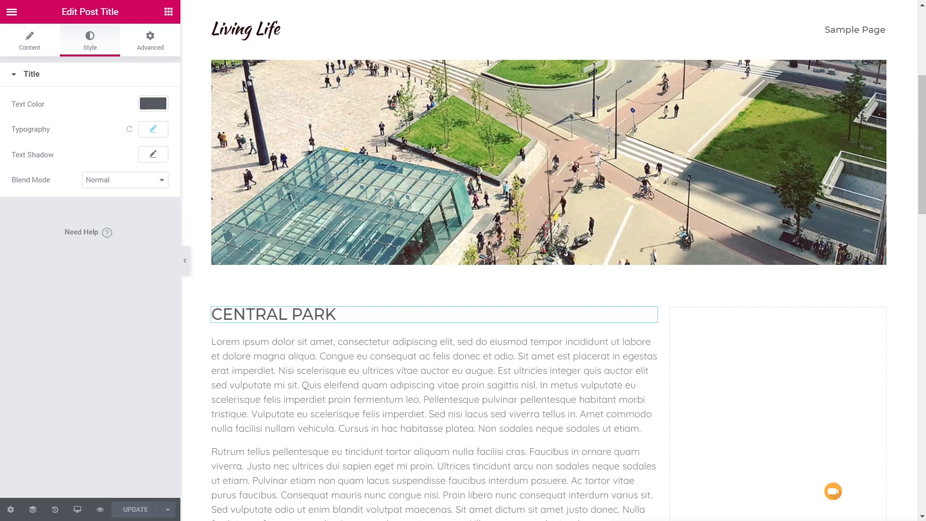
# Leave the template editor for the WordPress dashboard, and create and publish a new page titled Projects.
pyautogui.click(12, 12)
pyautogui.click(94, 325)
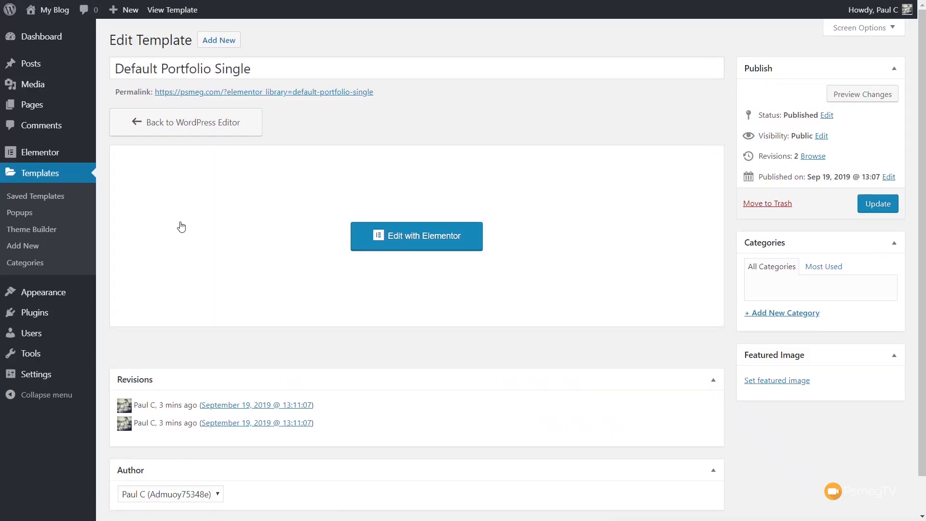
pyautogui.moveTo(35, 105)
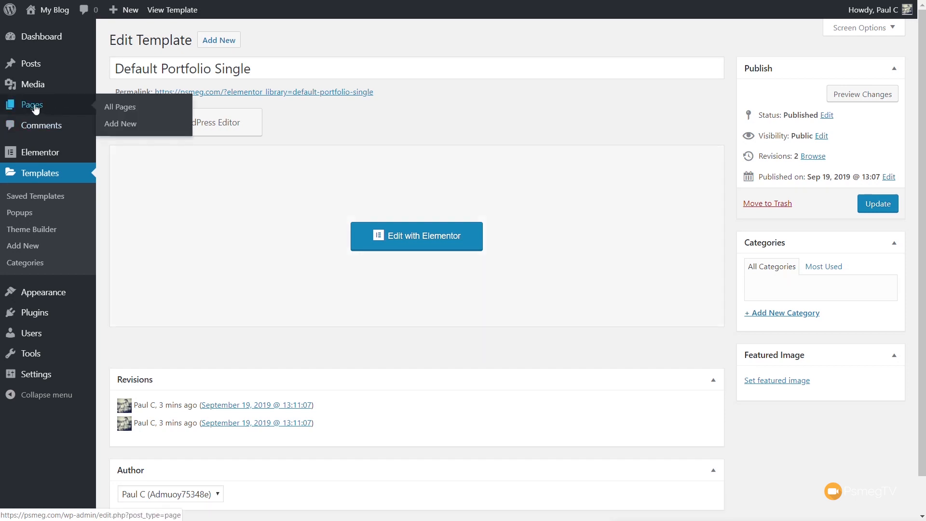
pyautogui.click(115, 123)
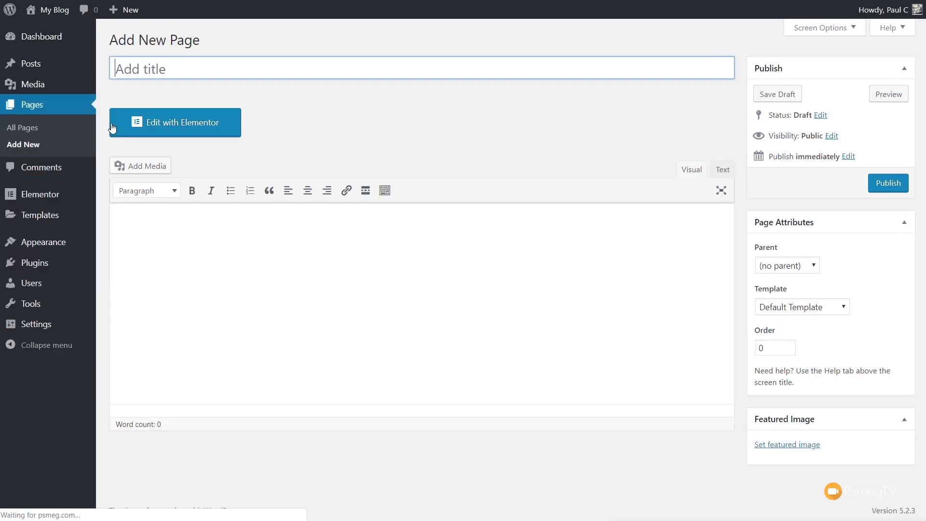
pyautogui.write('Projects')
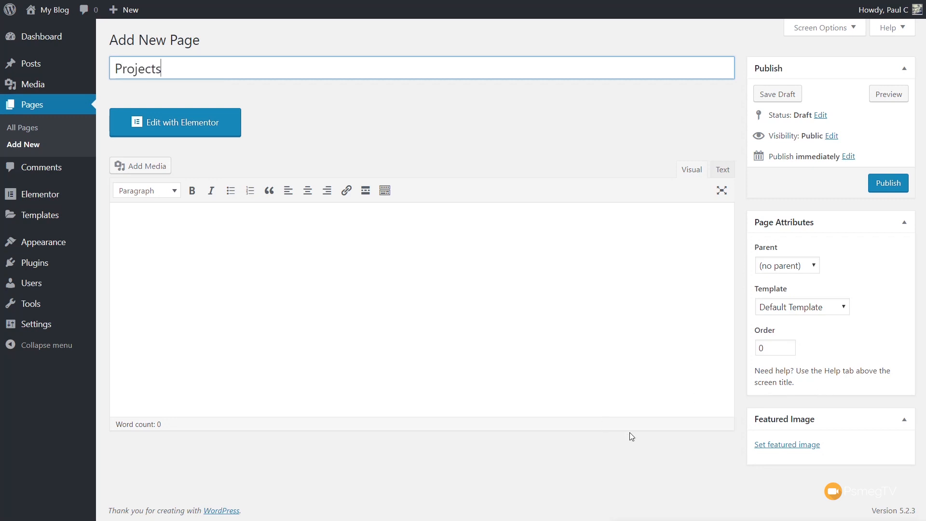
pyautogui.click(875, 192)
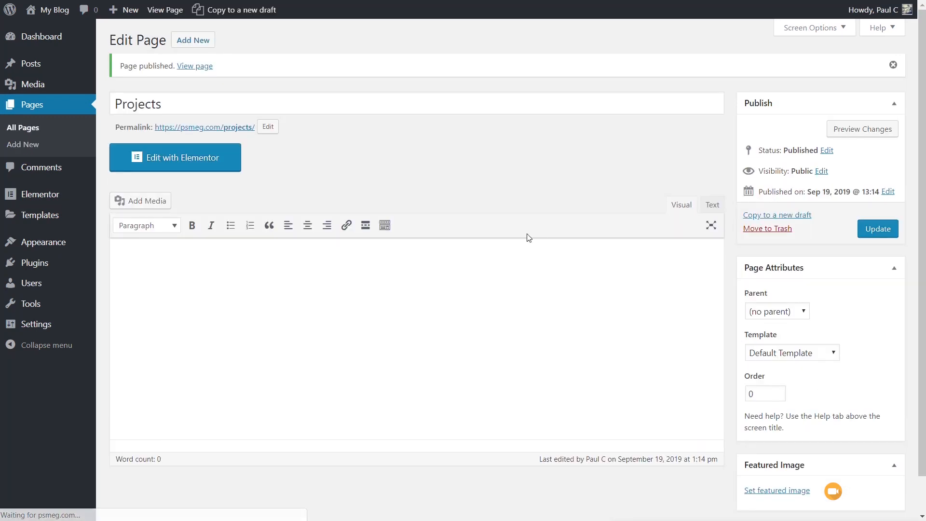
# Open the Projects page in Elementor and hide its page title.
pyautogui.click(209, 167)
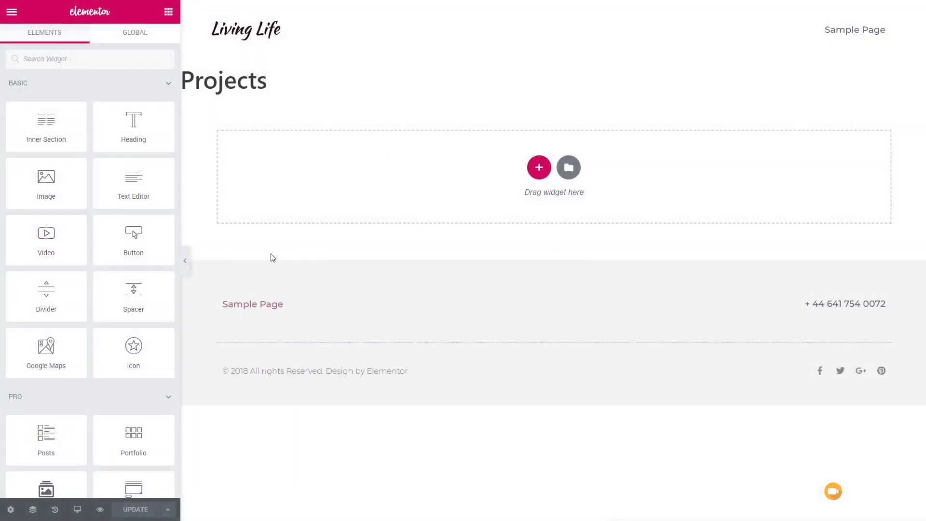
pyautogui.click(11, 509)
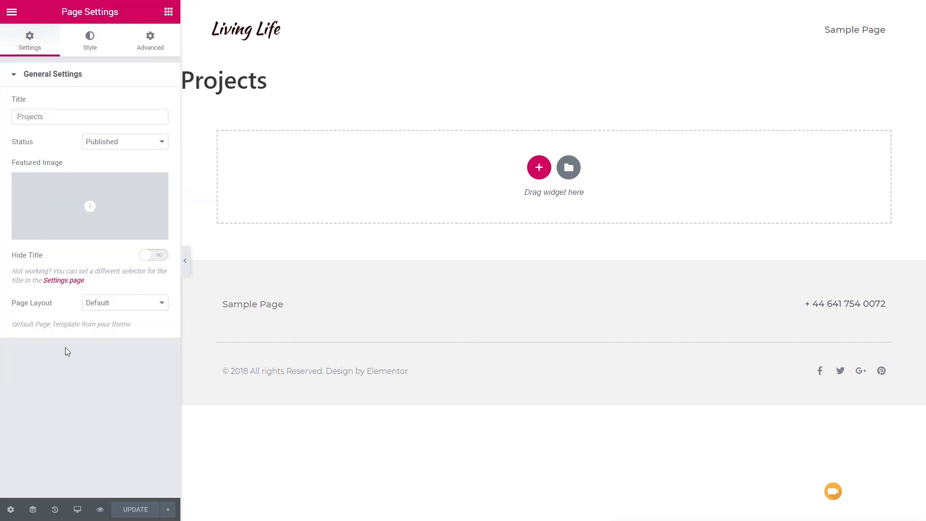
pyautogui.click(158, 262)
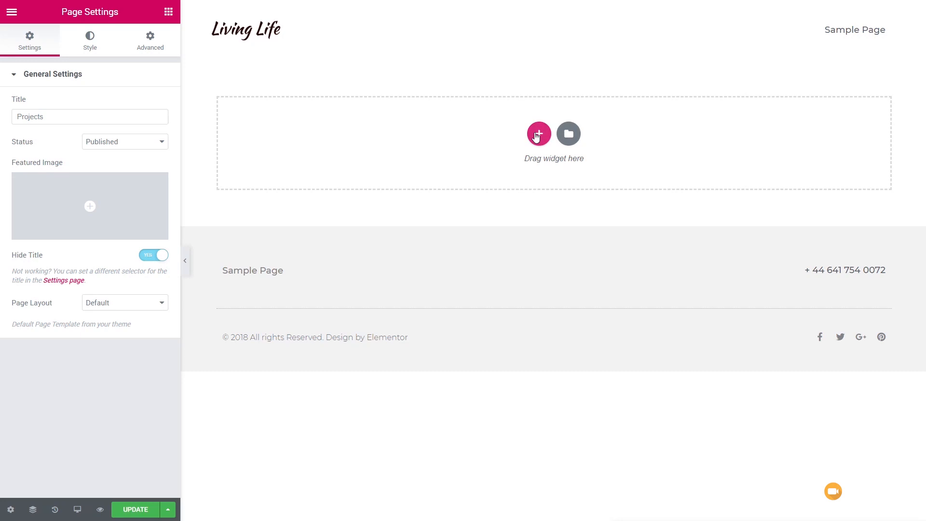
# Add a single-column section to the page and set its unlinked padding to 100 px top and bottom.
pyautogui.click(539, 134)
pyautogui.click(403, 165)
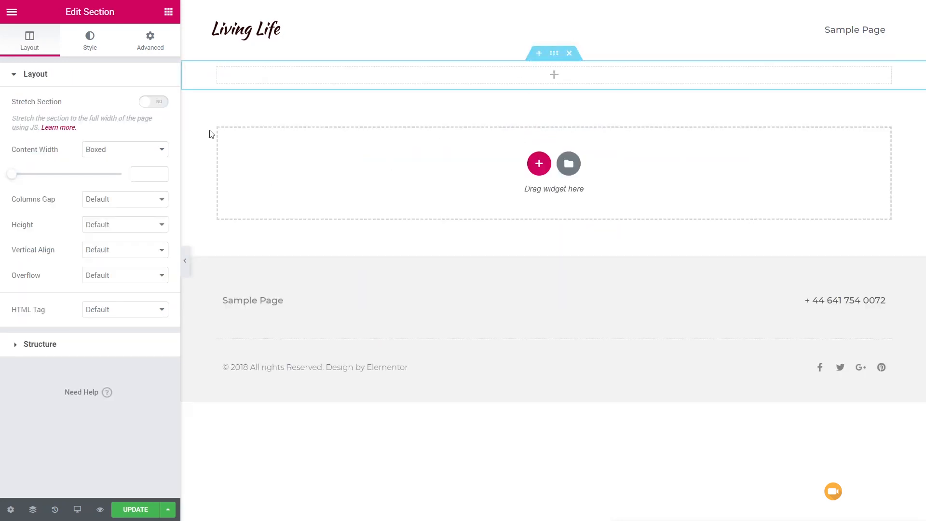
pyautogui.click(144, 49)
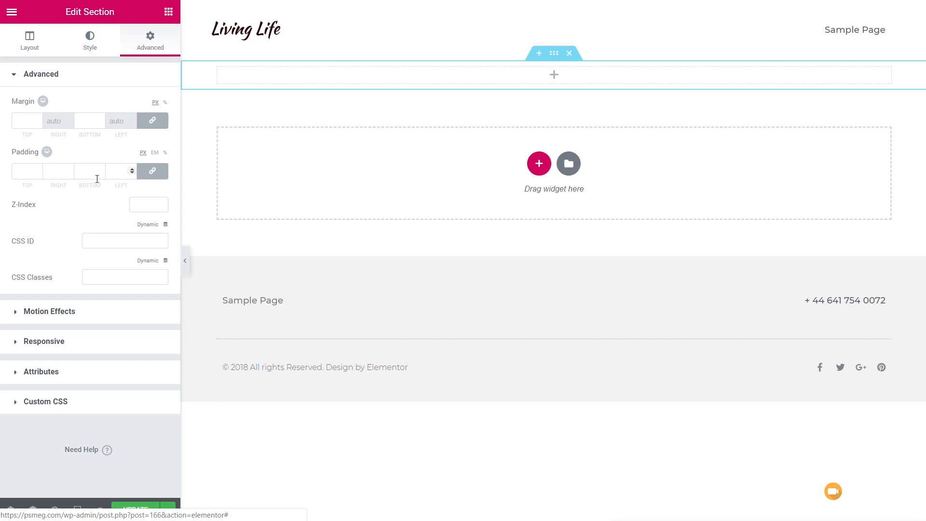
pyautogui.click(153, 171)
pyautogui.click(21, 171)
pyautogui.write('100')
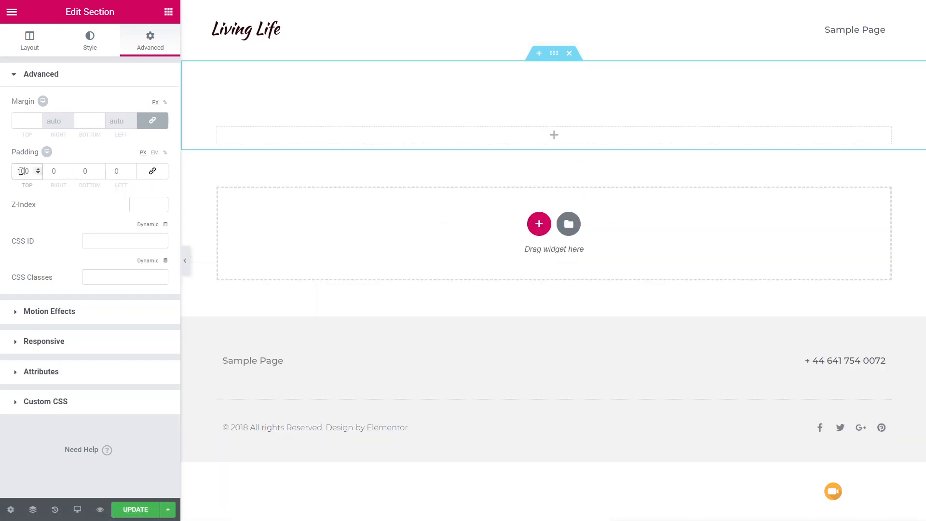
pyautogui.click(83, 171)
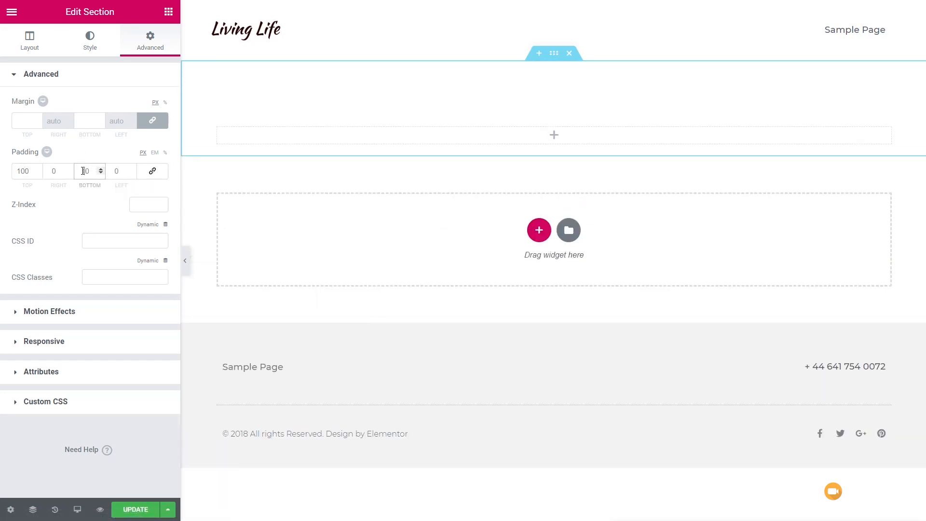
pyautogui.write('100')
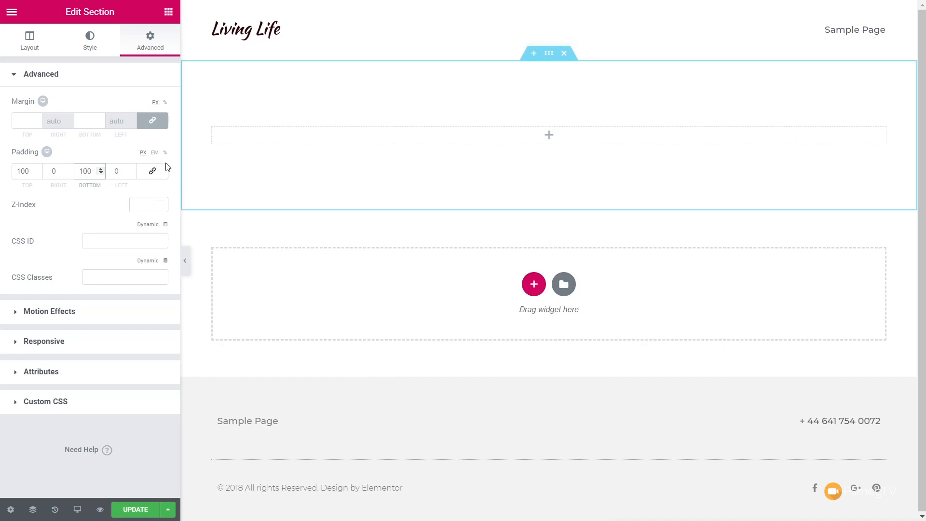
# Find the Portfolio widget and place it in the new section.
pyautogui.click(168, 13)
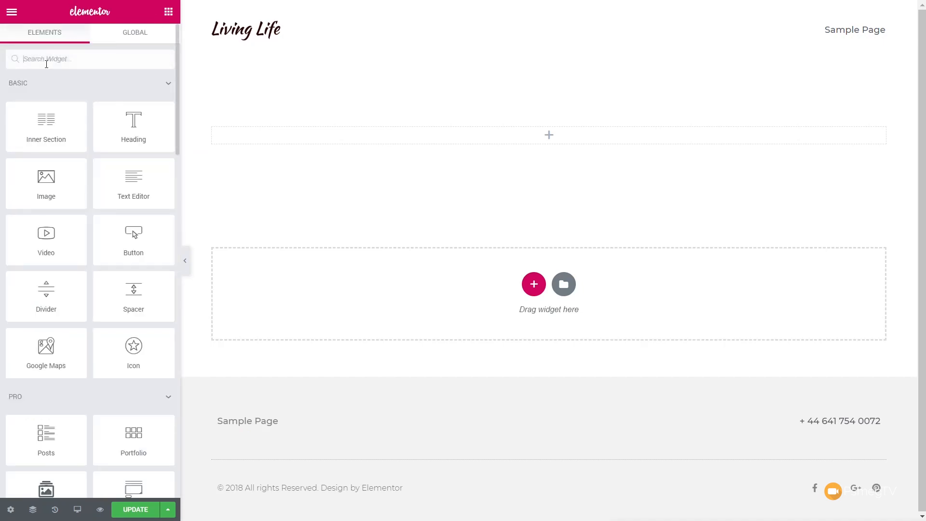
pyautogui.write('port')
pyautogui.moveTo(46, 99); pyautogui.dragTo(391, 136)
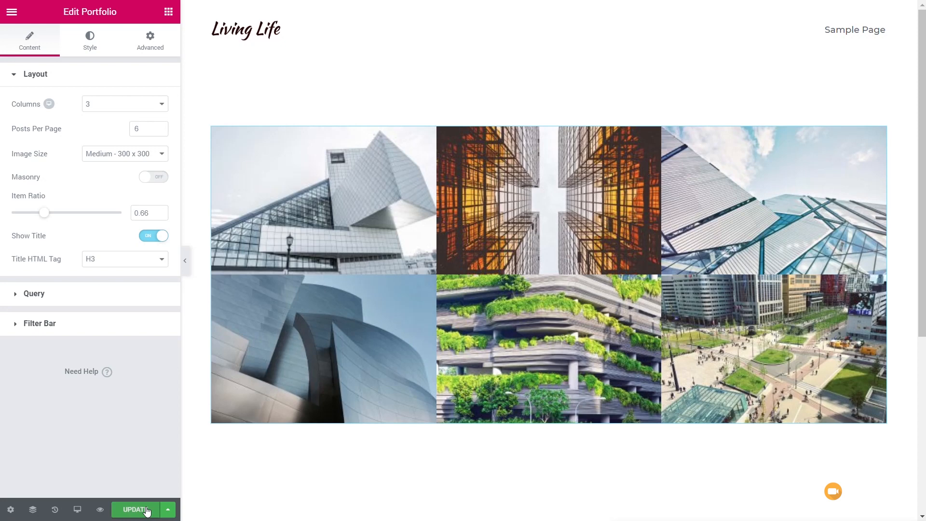
# Limit the portfolio's query to posts included by the term Categories: Portfolio.
pyautogui.click(31, 294)
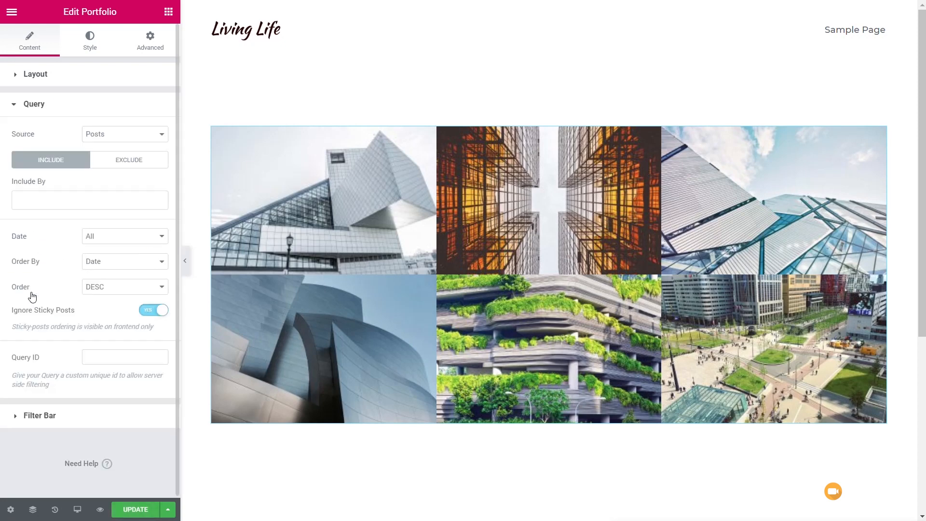
pyautogui.click(48, 198)
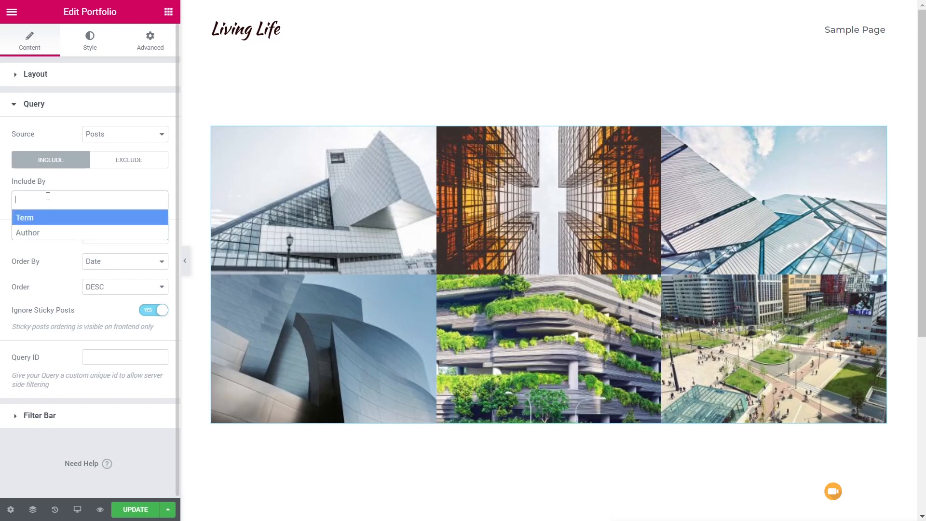
pyautogui.click(35, 218)
pyautogui.click(54, 233)
pyautogui.write('port')
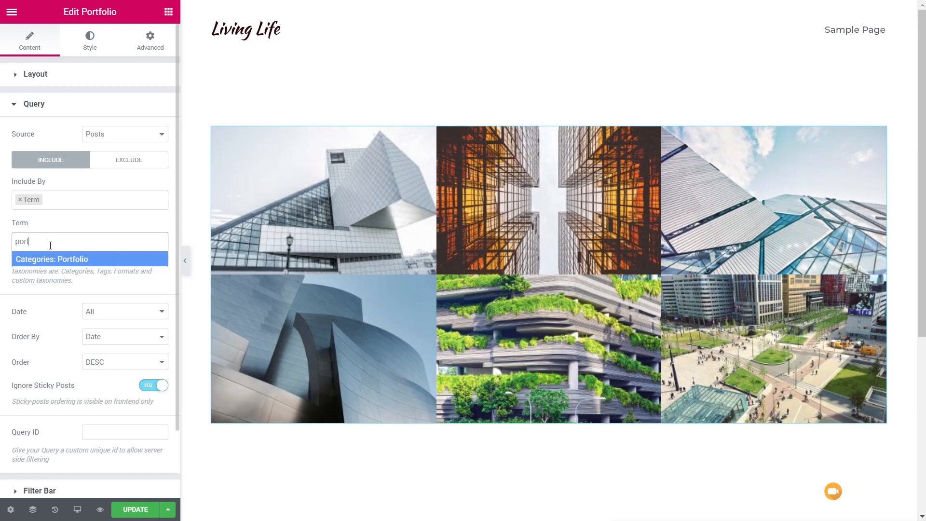
pyautogui.click(54, 259)
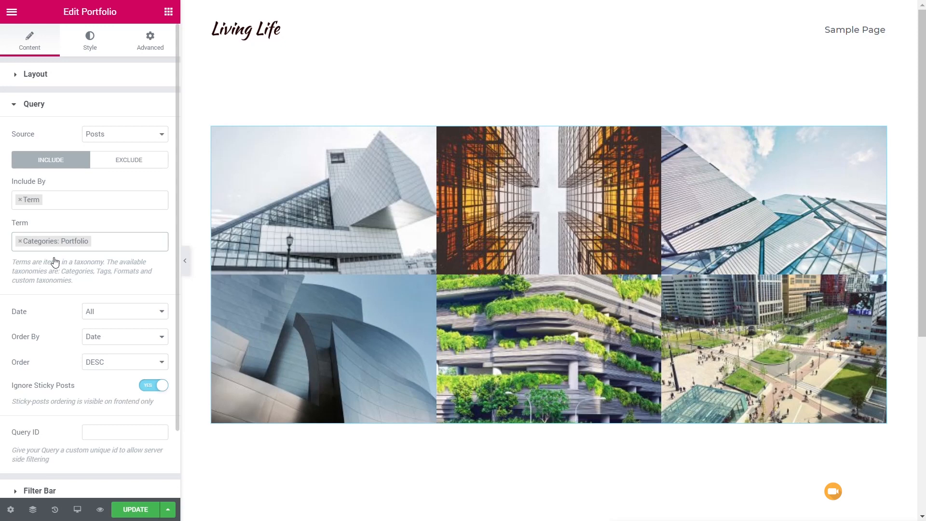
# Set the portfolio's image size to Medium Large.
pyautogui.click(33, 77)
pyautogui.click(126, 155)
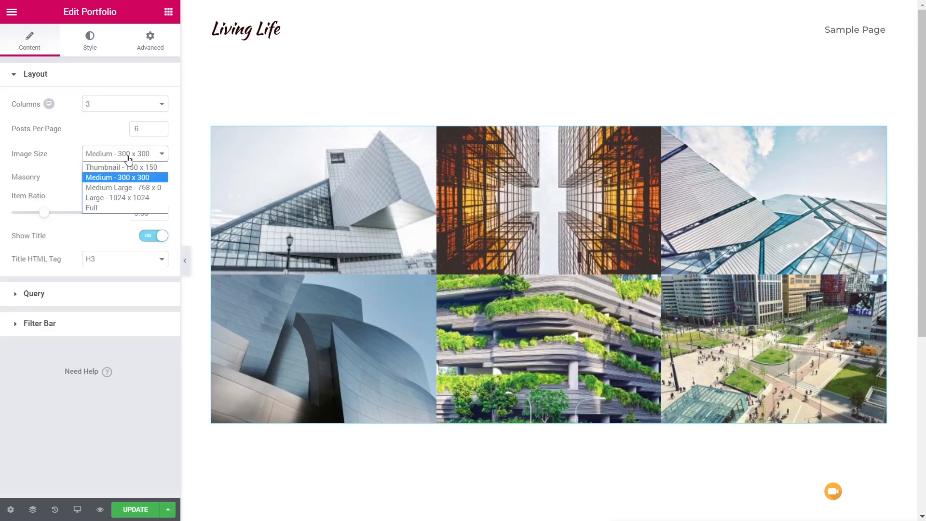
pyautogui.click(118, 188)
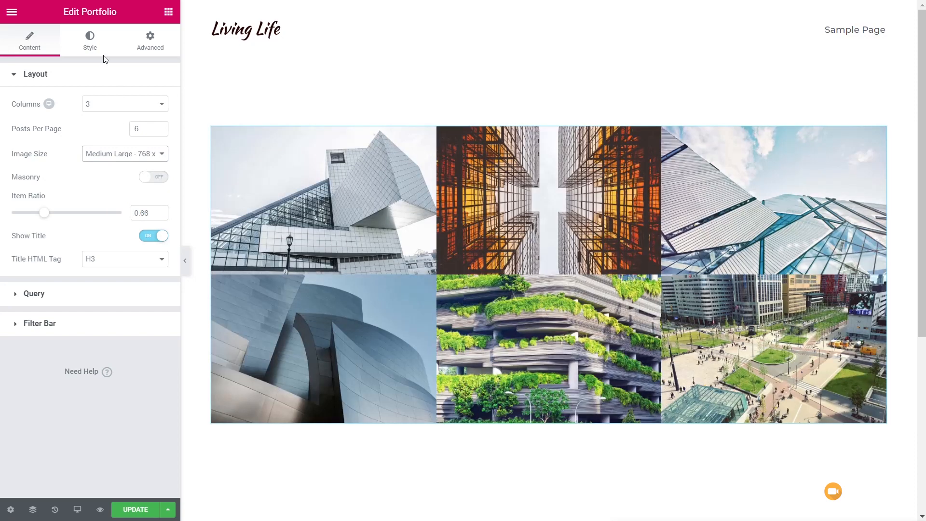
# Set both the columns gap and the rows gap between portfolio items to 30.
pyautogui.click(97, 48)
pyautogui.moveTo(13, 117); pyautogui.dragTo(46, 120)
pyautogui.moveTo(15, 155); pyautogui.dragTo(48, 154)
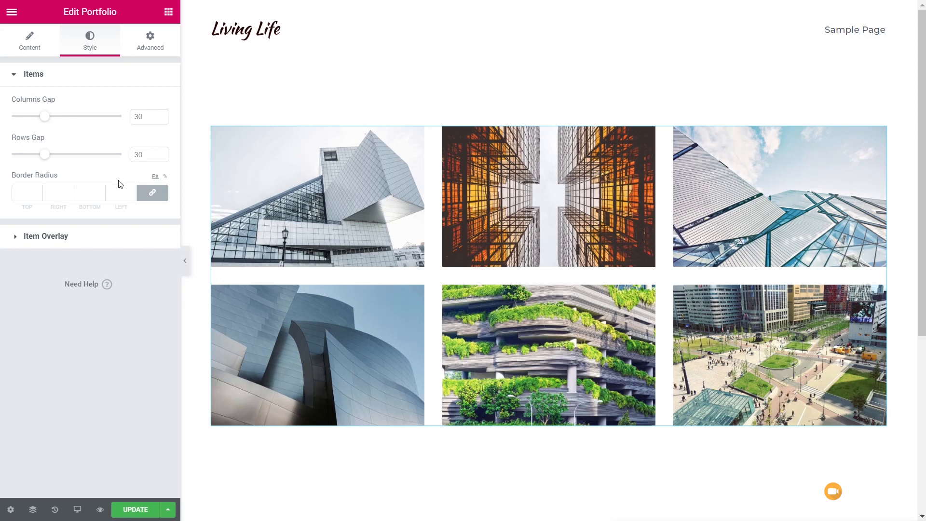
# Give the portfolio's item overlay a semi-transparent white background and a dark grey title colour.
pyautogui.click(50, 237)
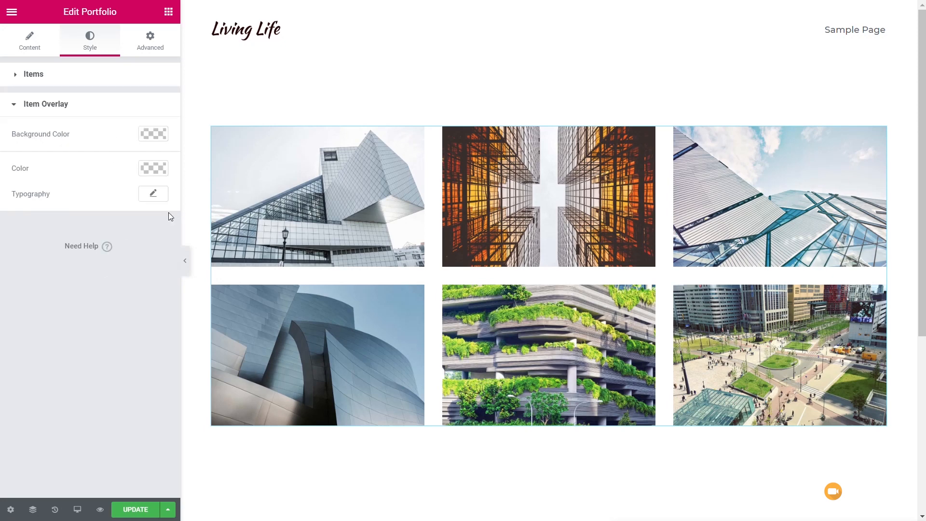
pyautogui.click(164, 135)
pyautogui.click(123, 276)
pyautogui.moveTo(158, 165); pyautogui.dragTo(158, 192)
pyautogui.click(157, 140)
pyautogui.click(166, 168)
pyautogui.click(33, 304)
pyautogui.click(258, 211)
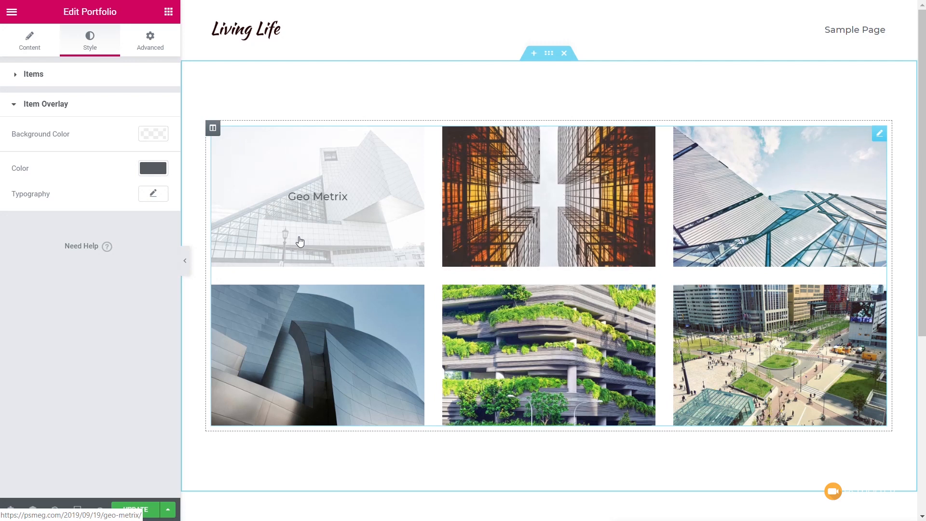
# Set the portfolio's posts per page to 99.
pyautogui.click(29, 39)
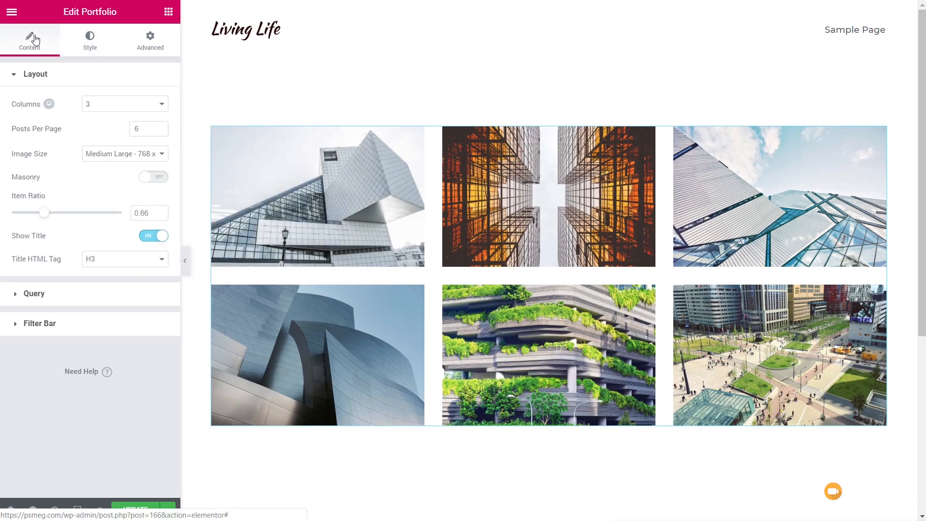
pyautogui.moveTo(147, 129); pyautogui.dragTo(109, 129)
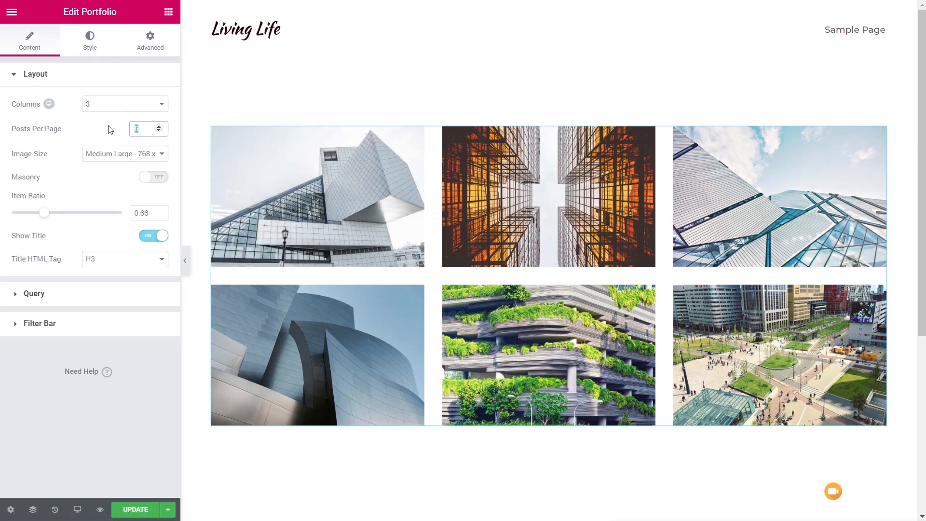
pyautogui.write('99')
# Show the portfolio's filter bar with Tags as its taxonomy and update the page.
pyautogui.click(34, 323)
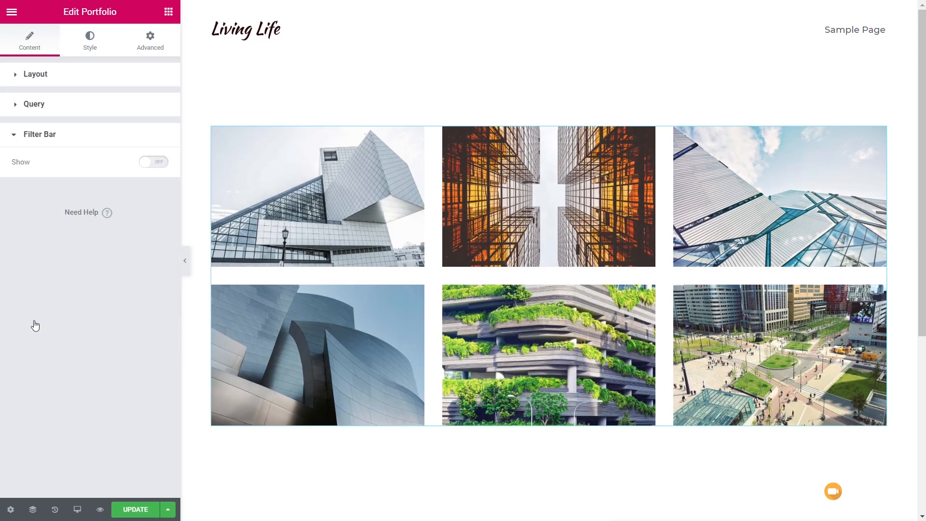
pyautogui.click(154, 162)
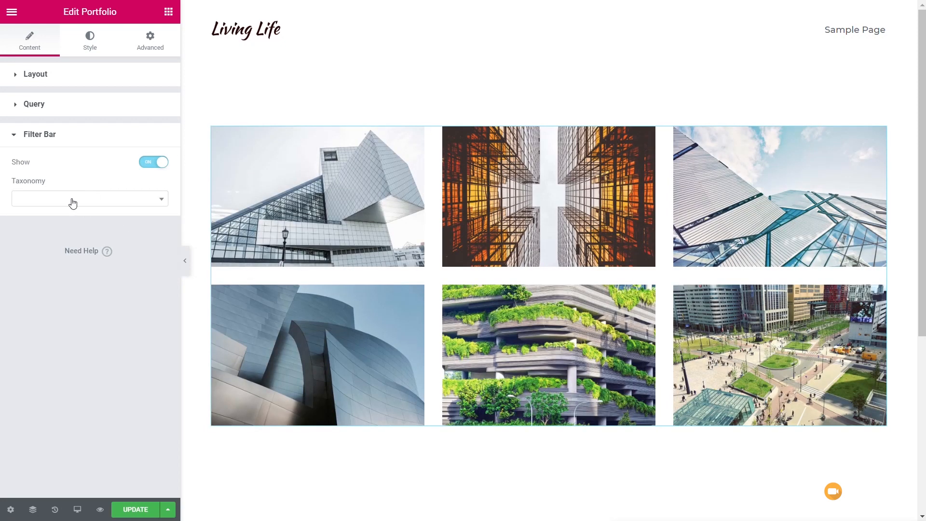
pyautogui.click(73, 203)
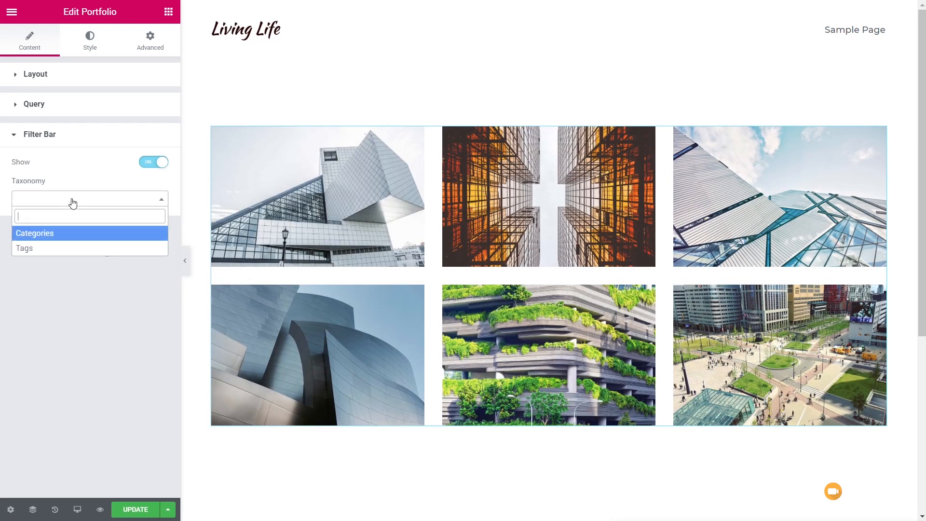
pyautogui.click(46, 250)
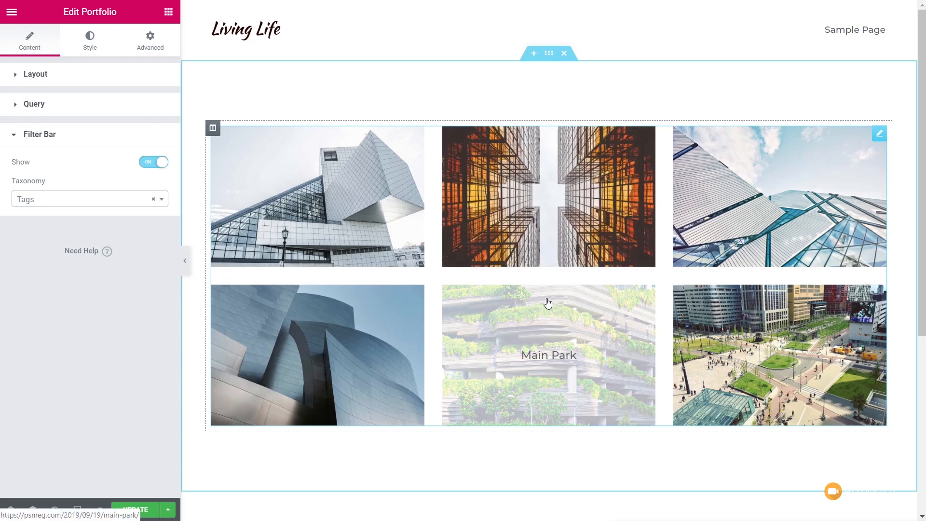
pyautogui.click(134, 512)
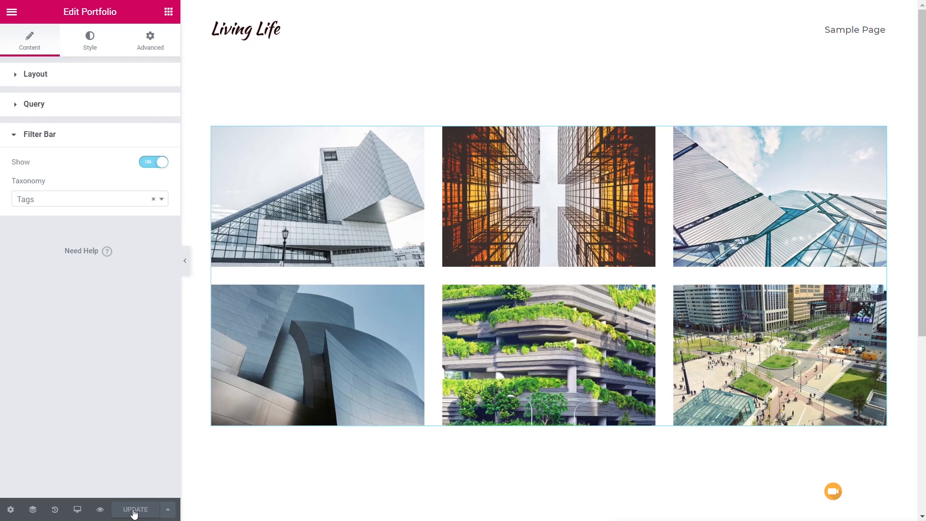
# Leave the page editor for the dashboard and add the tag Parks & Gardens to the Central Park post.
pyautogui.click(12, 19)
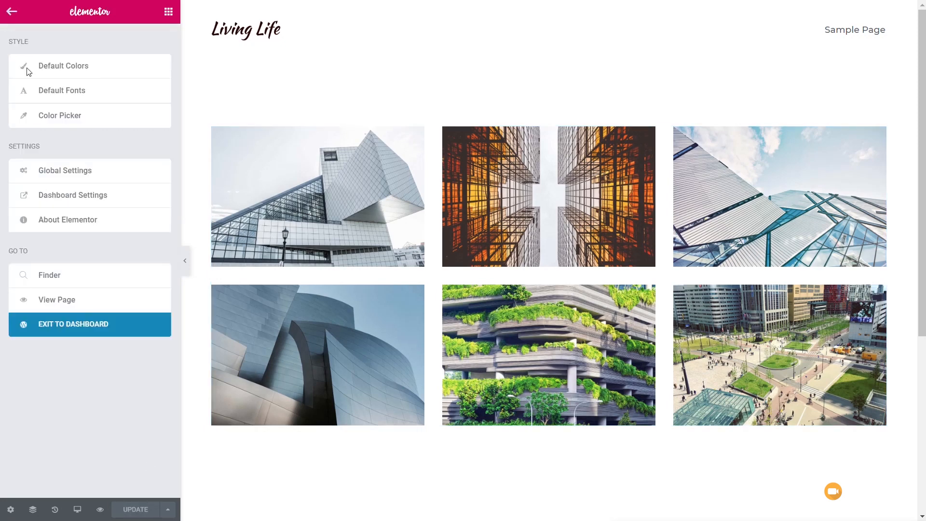
pyautogui.click(82, 324)
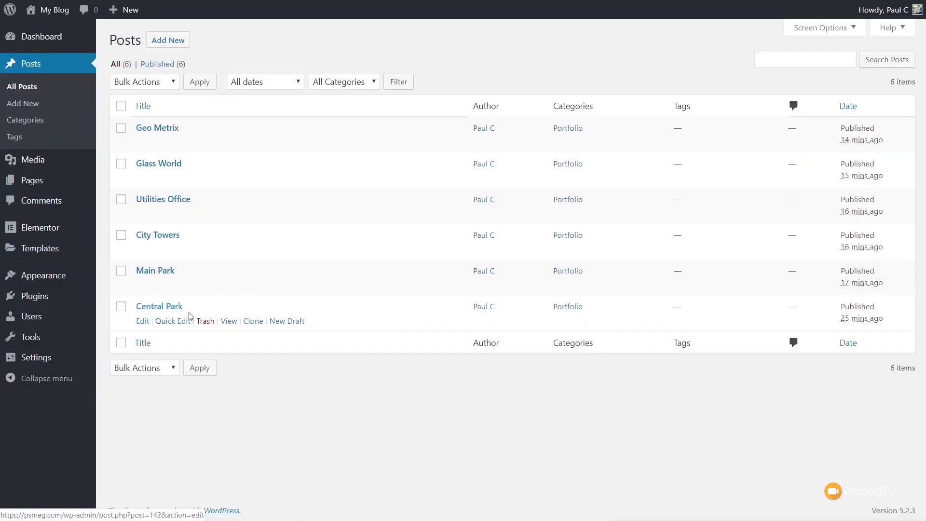
pyautogui.click(172, 307)
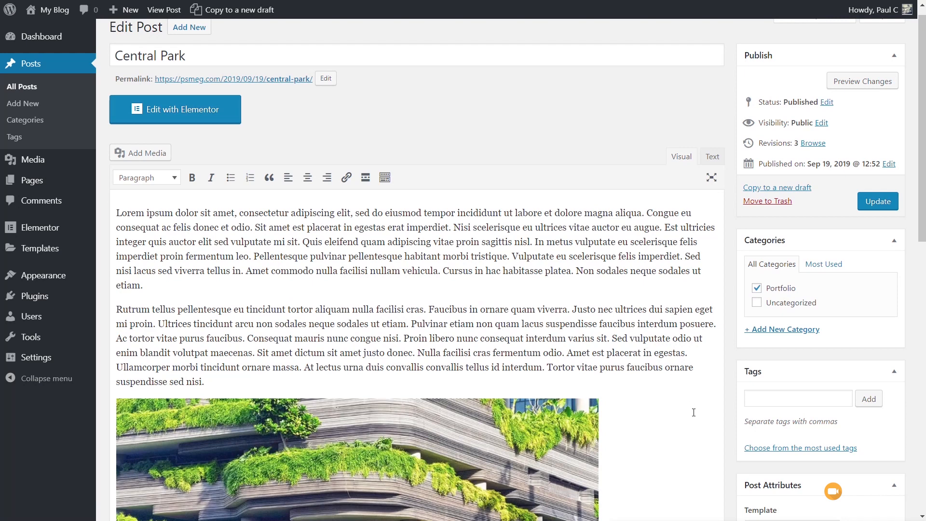
pyautogui.scroll(-4, 747, 248)
pyautogui.click(784, 215)
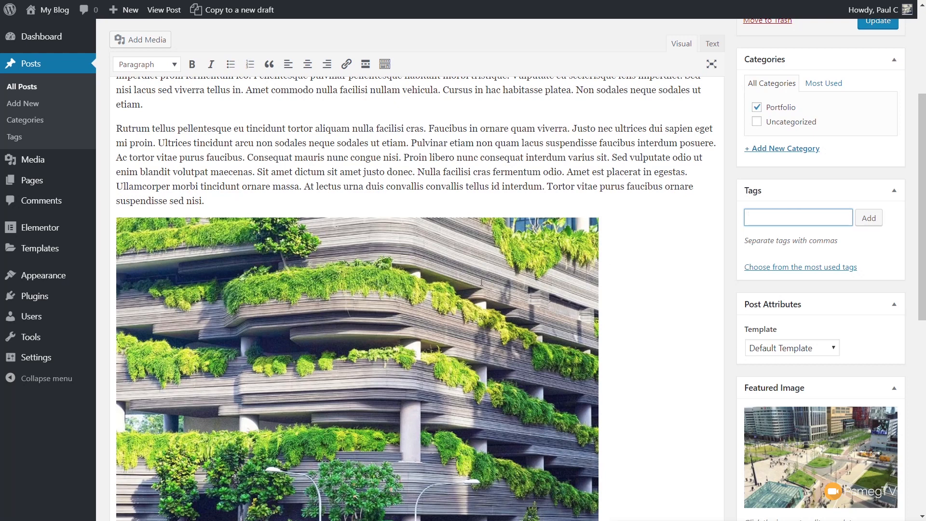
pyautogui.write('rks & Gardens')
pyautogui.press('Return')
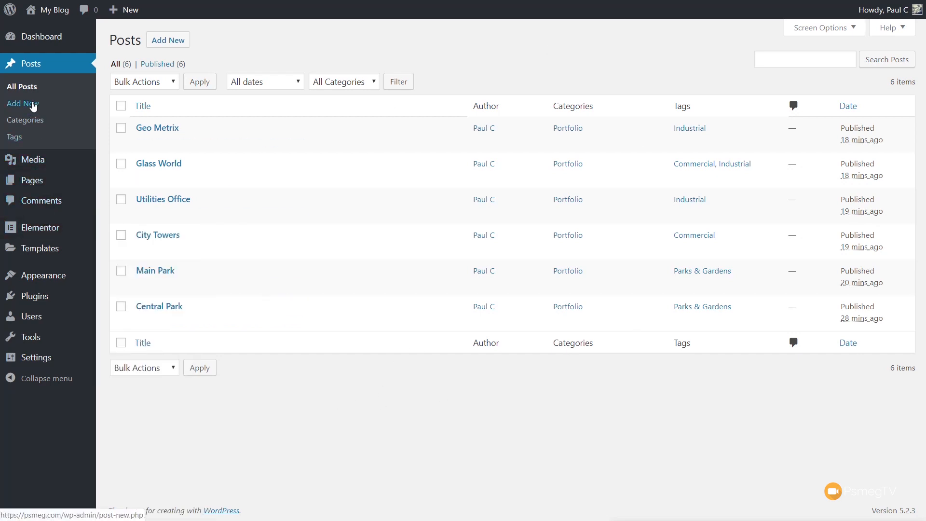
# Reopen the Projects page in Elementor from the list of pages.
pyautogui.moveTo(36, 181)
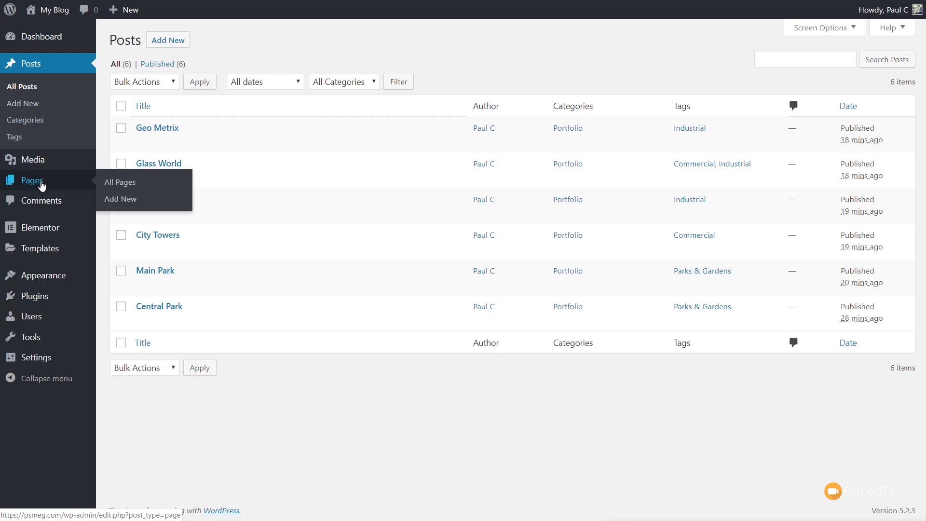
pyautogui.click(134, 186)
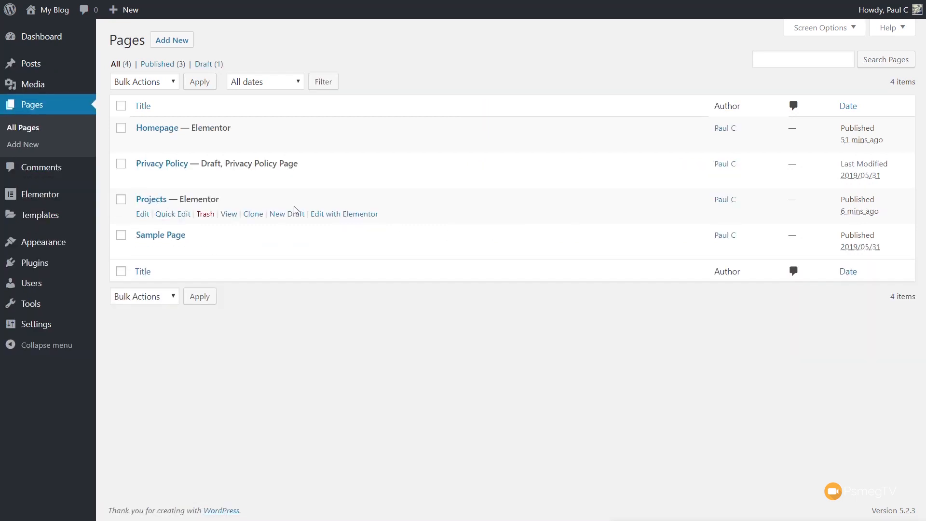
pyautogui.click(323, 217)
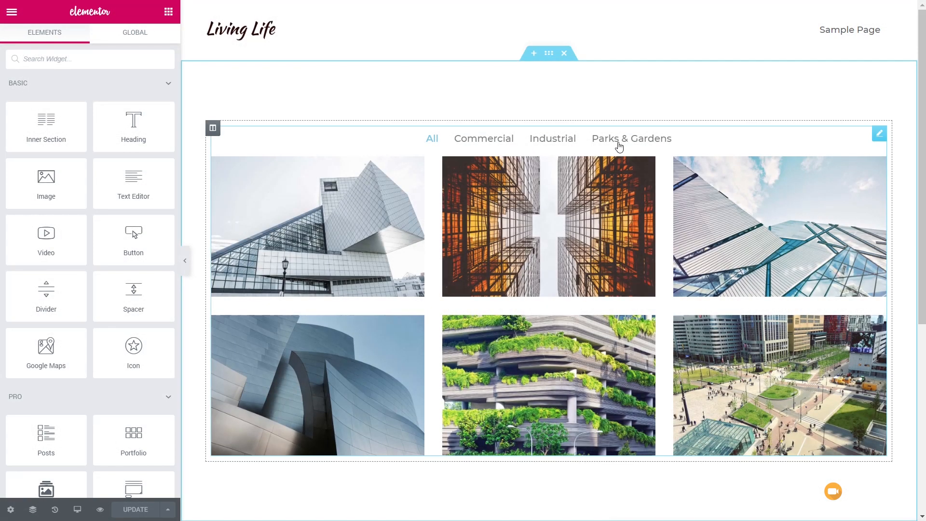
# Test the portfolio's filter bar with Commercial, Industrial, Parks & Gardens and All.
pyautogui.click(481, 141)
pyautogui.click(550, 140)
pyautogui.click(644, 141)
pyautogui.click(433, 141)
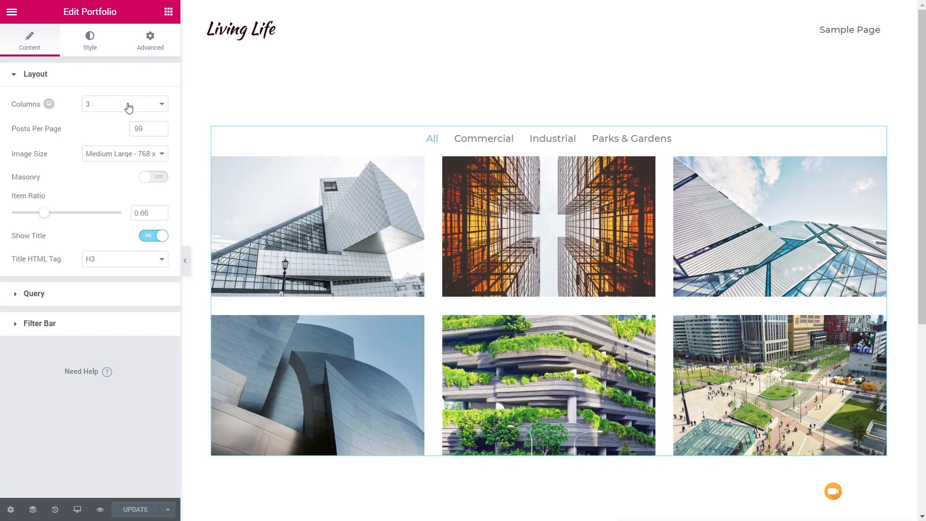
# Set the portfolio filter bar's typography to weight 300 with an uppercase transform.
pyautogui.click(90, 40)
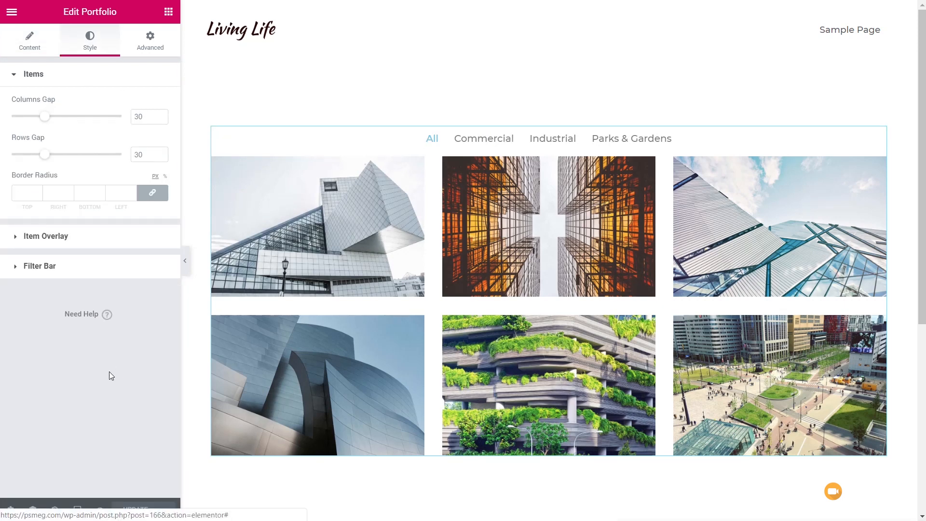
pyautogui.click(22, 269)
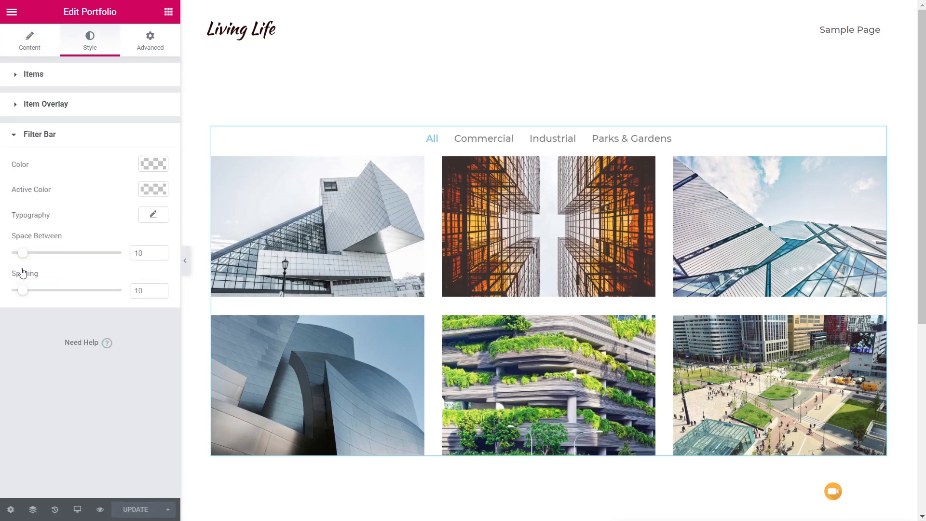
pyautogui.click(153, 215)
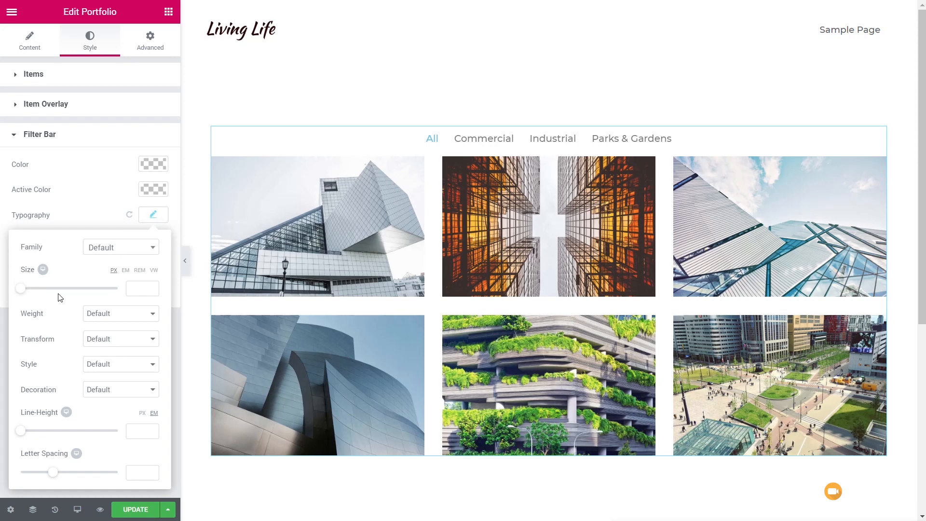
pyautogui.click(104, 314)
pyautogui.click(101, 348)
pyautogui.click(104, 339)
pyautogui.click(100, 364)
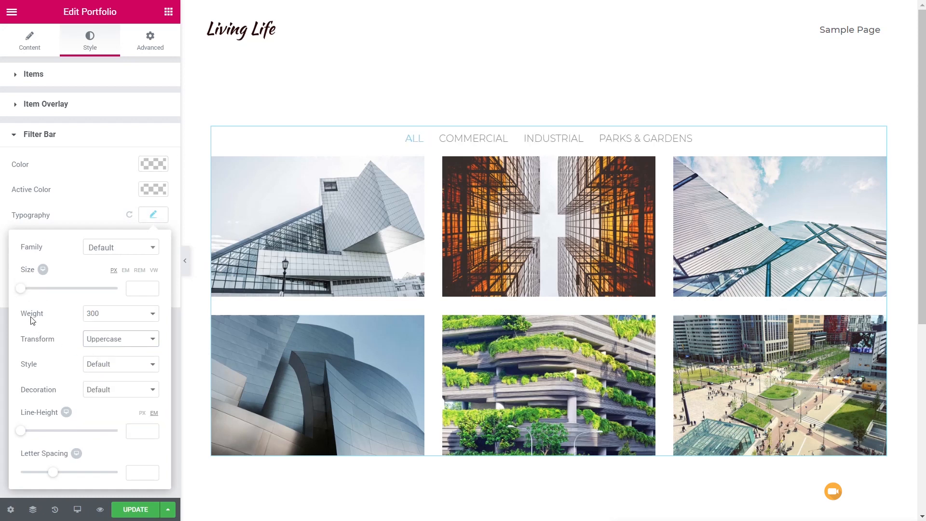
# Set the filter bar text's size to 12 px and its weight to 400.
pyautogui.moveTo(21, 289); pyautogui.dragTo(24, 289)
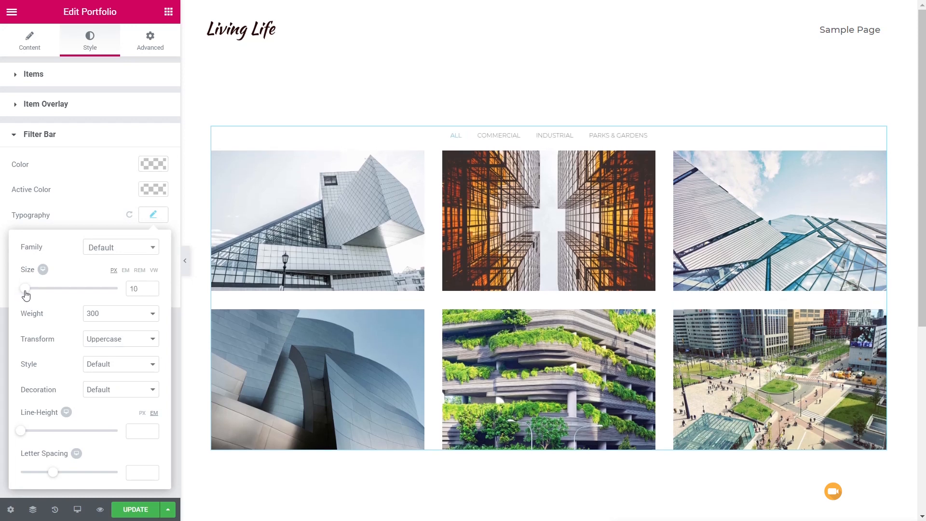
pyautogui.click(152, 288)
pyautogui.click(151, 288)
pyautogui.click(133, 318)
pyautogui.click(109, 356)
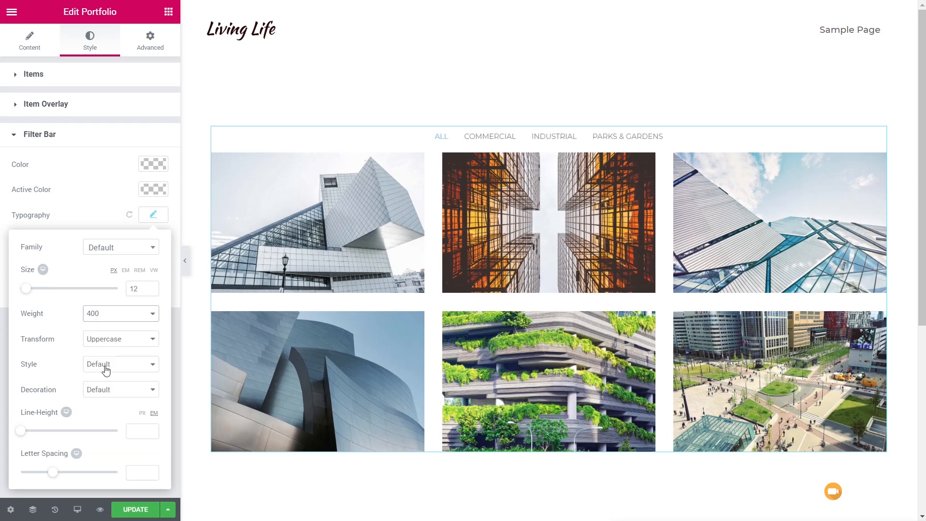
# Color the filter bar text #54595f and its active item #6ec1e4, and update the page.
pyautogui.click(154, 165)
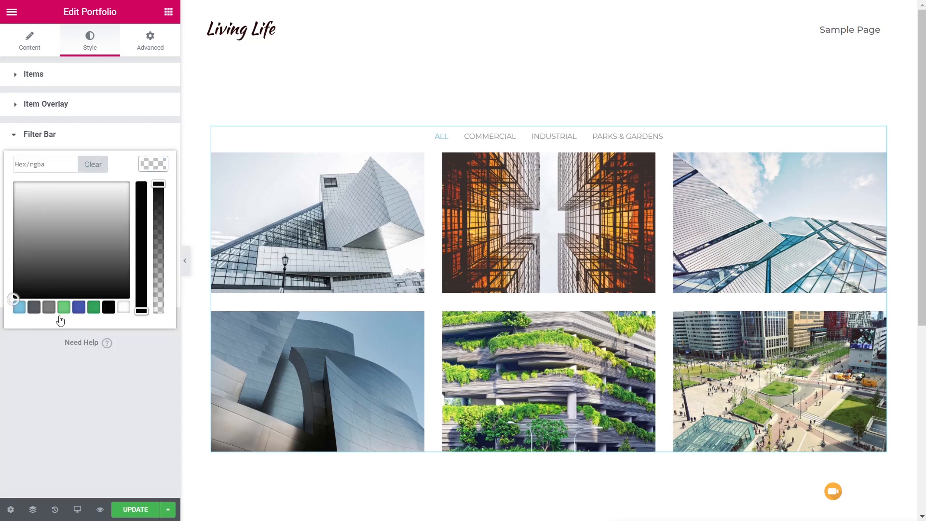
pyautogui.click(34, 307)
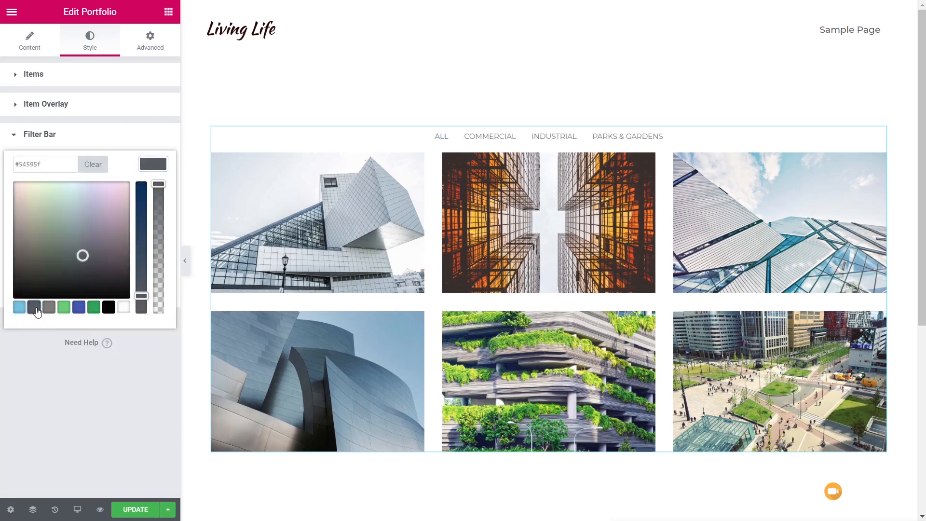
pyautogui.click(151, 167)
pyautogui.click(147, 193)
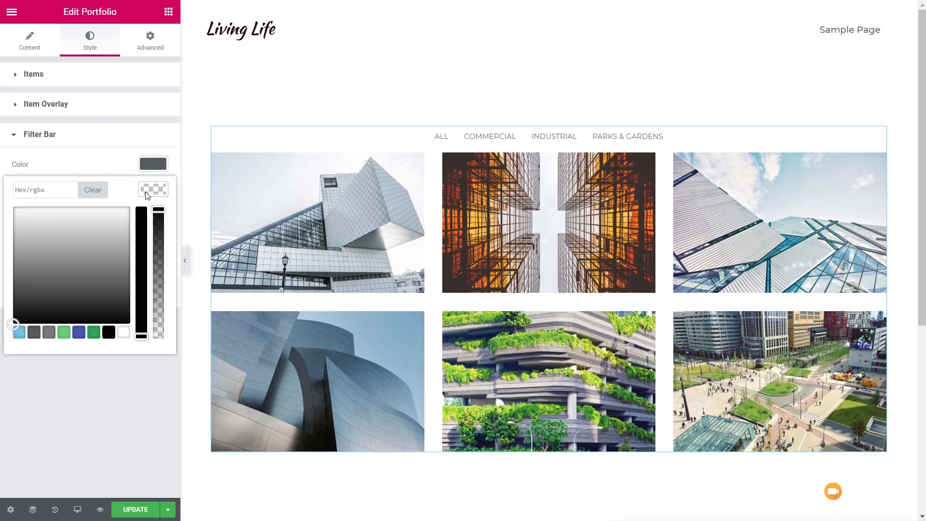
pyautogui.click(21, 335)
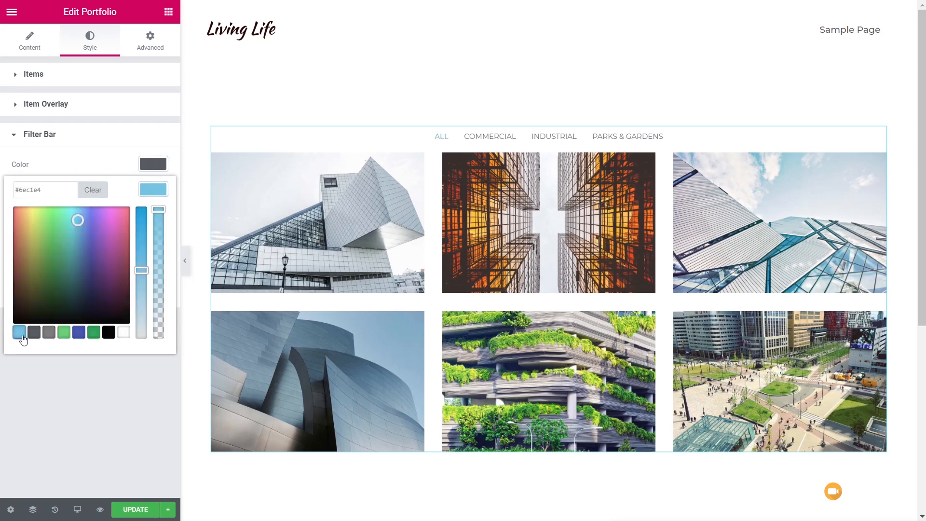
pyautogui.click(108, 405)
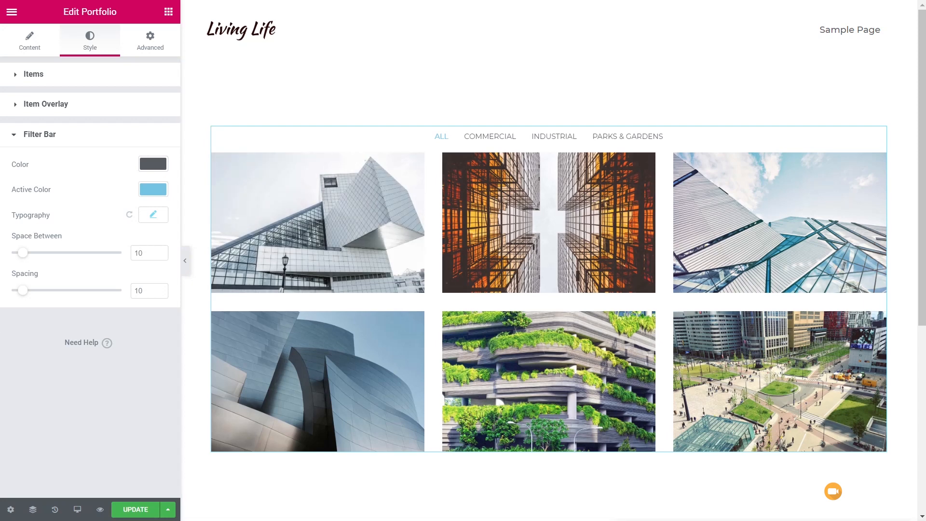
pyautogui.click(131, 507)
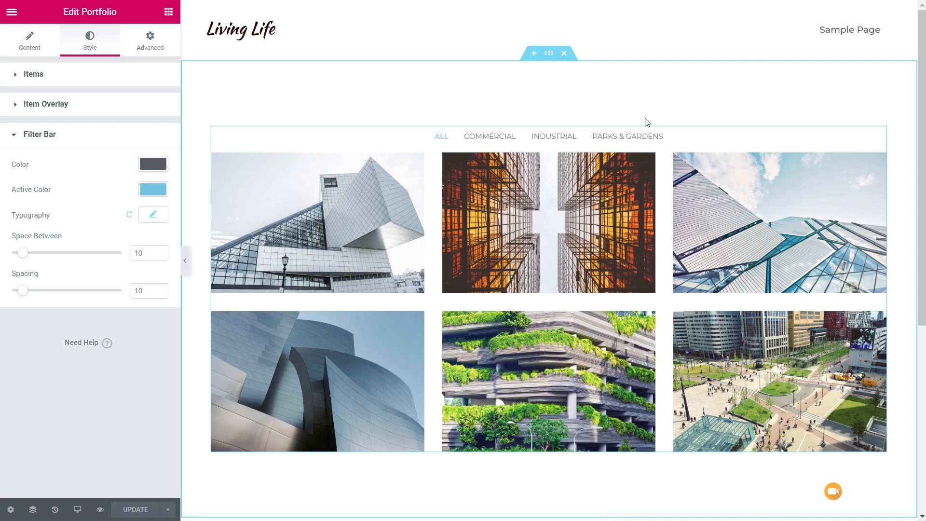
# Exit to the dashboard and, in the Reading settings, set Homepage as the static front page and save.
pyautogui.click(19, 12)
pyautogui.click(70, 323)
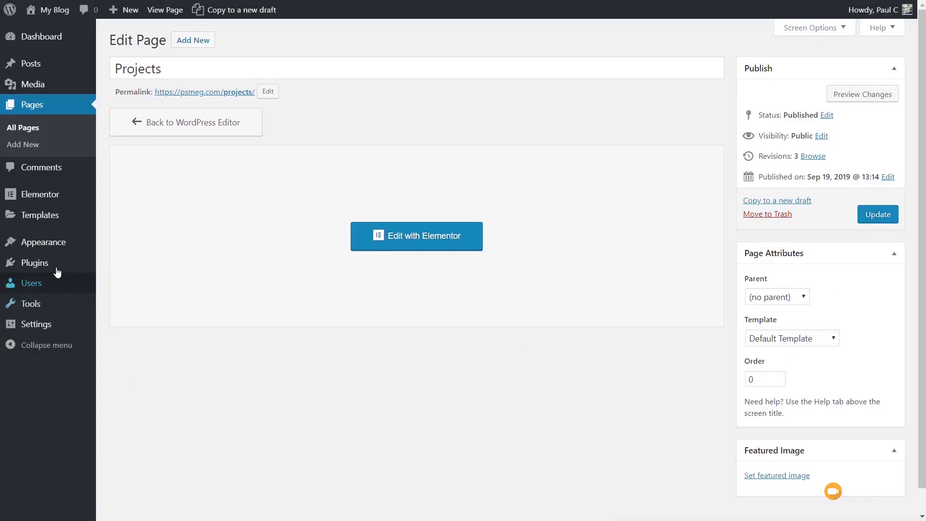
pyautogui.moveTo(44, 324)
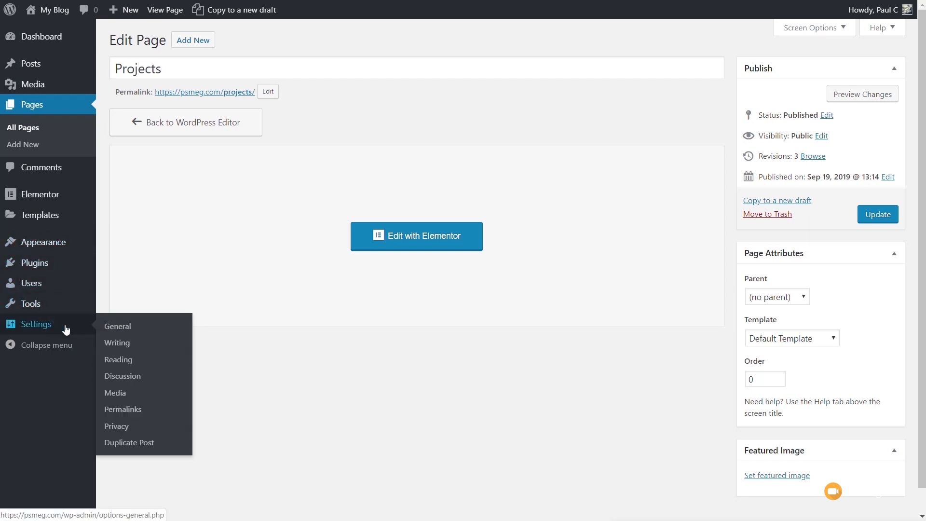
pyautogui.click(127, 362)
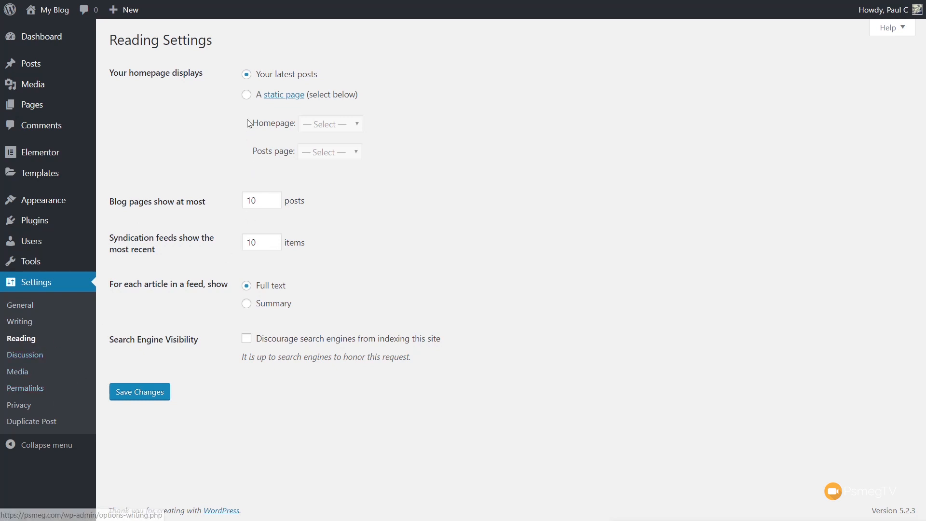
pyautogui.click(246, 95)
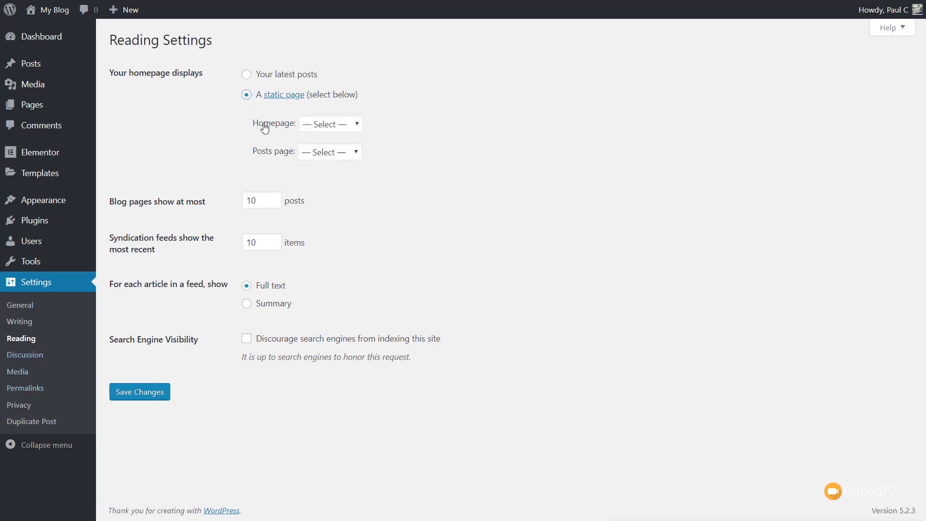
pyautogui.click(321, 127)
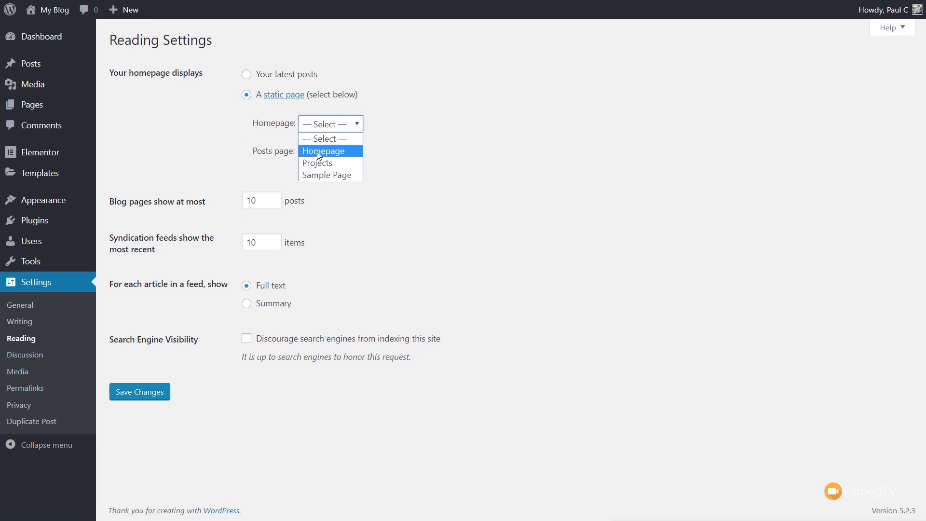
pyautogui.click(321, 147)
pyautogui.click(136, 393)
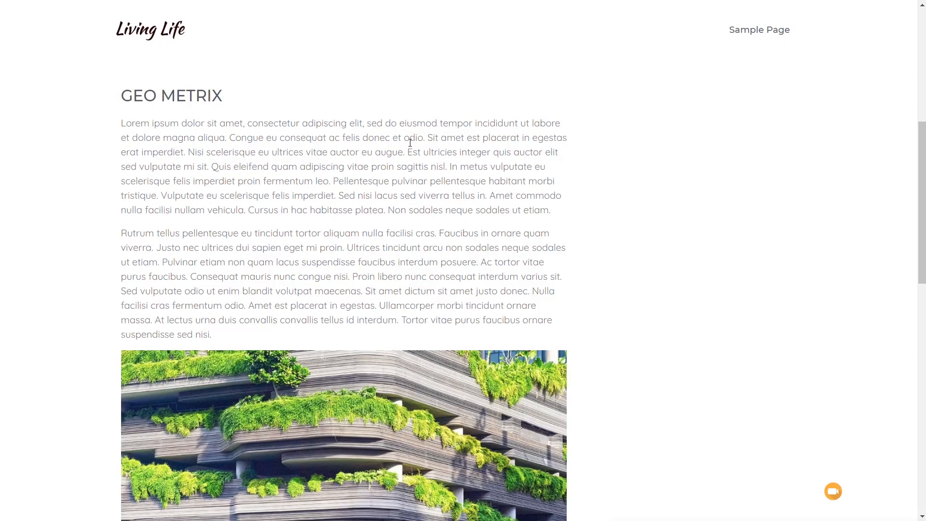
# Reload the live site and review its front page down to the projects section.
pyautogui.scroll(7, 408, 143)
pyautogui.press('F5')
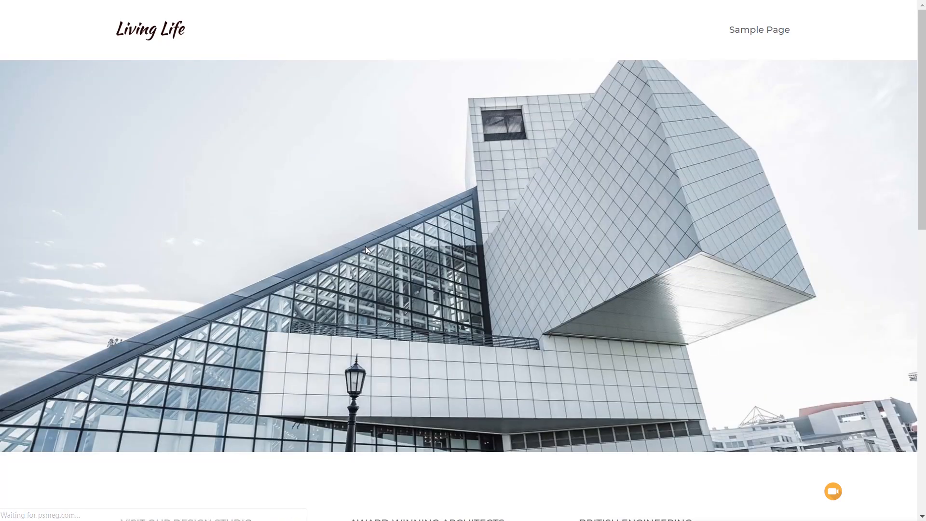
pyautogui.scroll(-9, 305, 159)
pyautogui.scroll(-2, 38, 215)
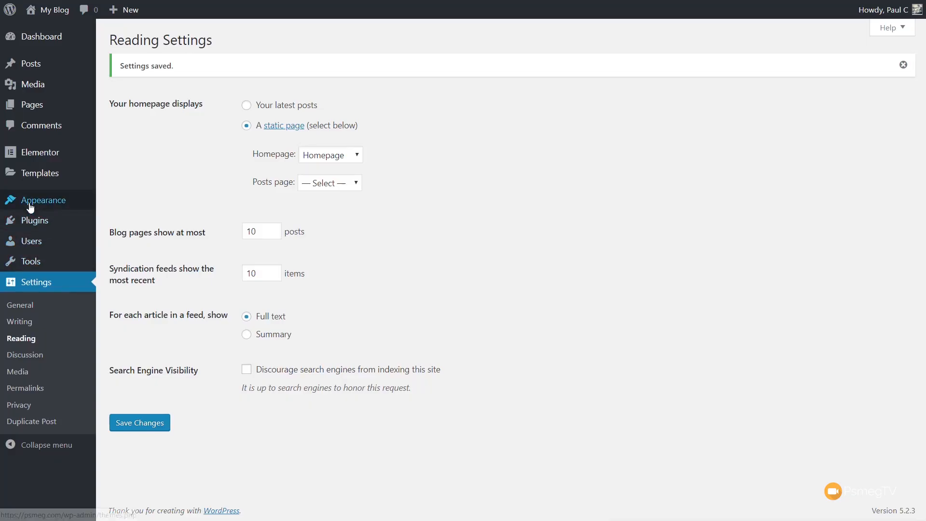
# Open the site's menu settings and remove Sample Page from Main Menu.
pyautogui.moveTo(76, 207)
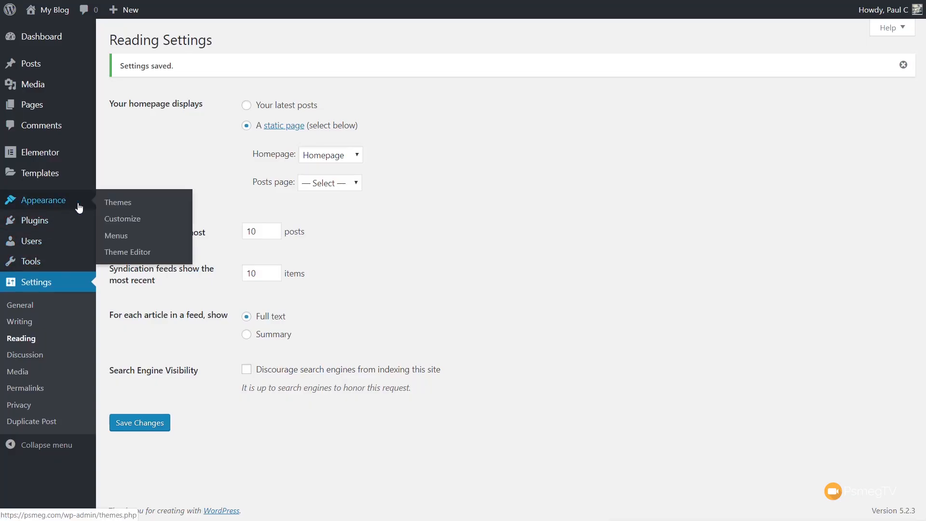
pyautogui.click(114, 234)
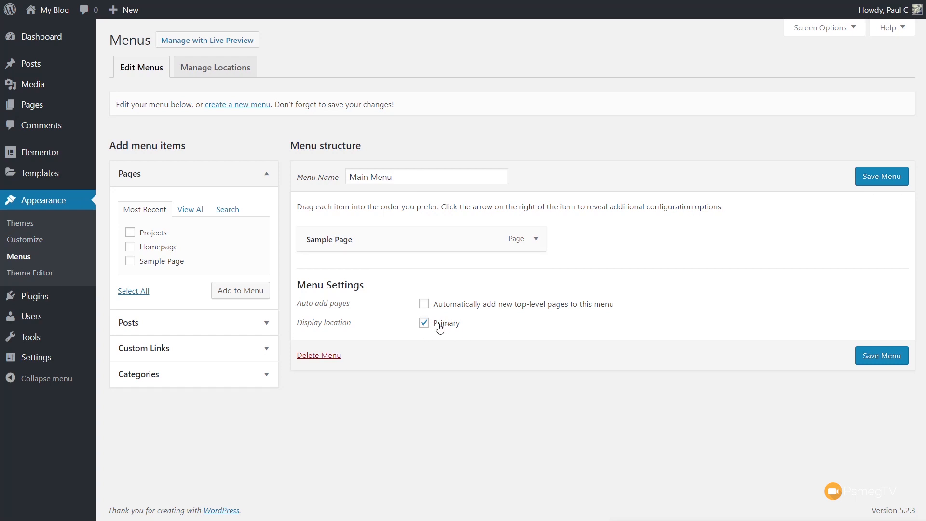
pyautogui.click(535, 240)
pyautogui.click(318, 332)
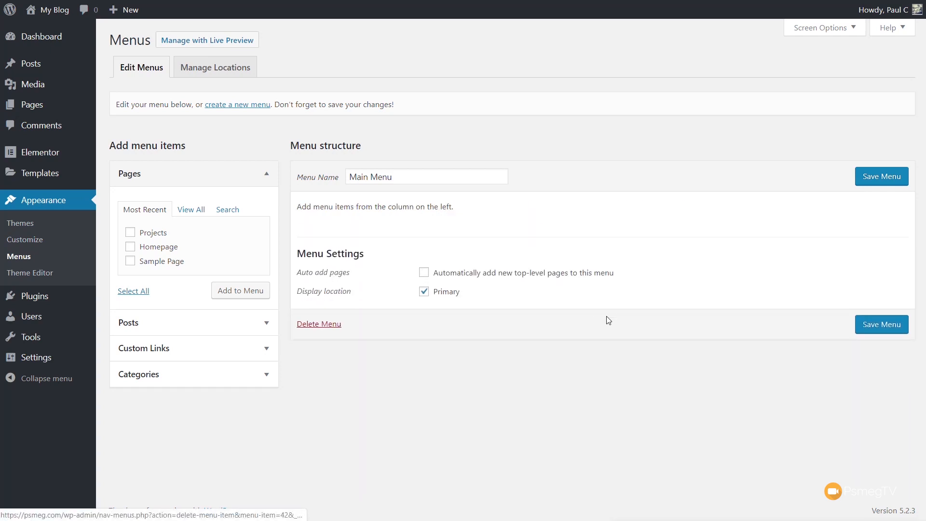
# Add the Homepage and Projects pages to Main Menu, with Homepage placed above Projects.
pyautogui.click(158, 246)
pyautogui.click(155, 233)
pyautogui.click(233, 292)
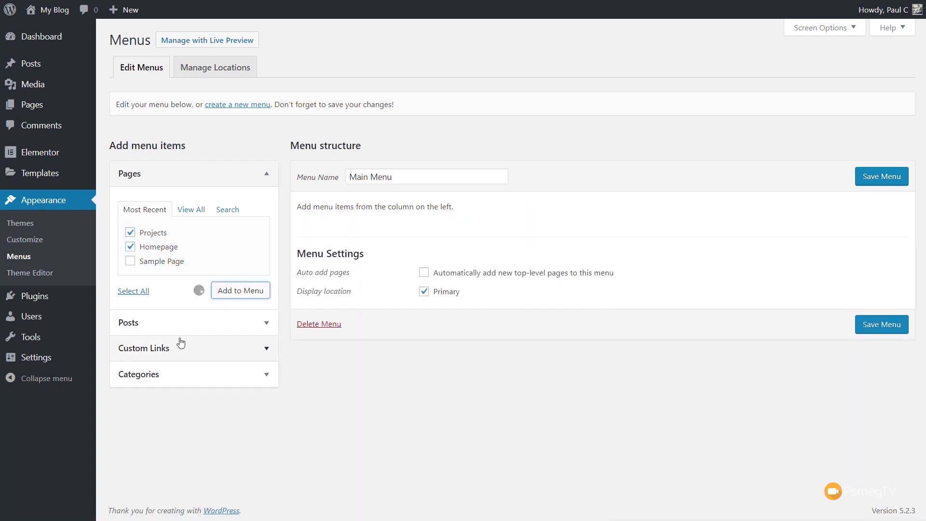
pyautogui.moveTo(356, 273); pyautogui.dragTo(357, 240)
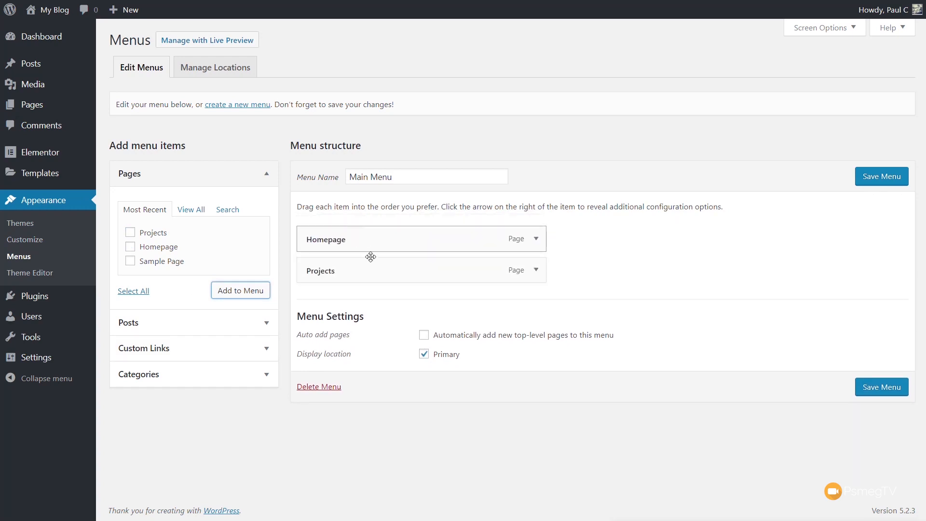
# Change the Homepage item's navigation label to Home and save the menu.
pyautogui.click(533, 246)
pyautogui.moveTo(351, 281); pyautogui.dragTo(330, 280)
pyautogui.press('BackSpace')
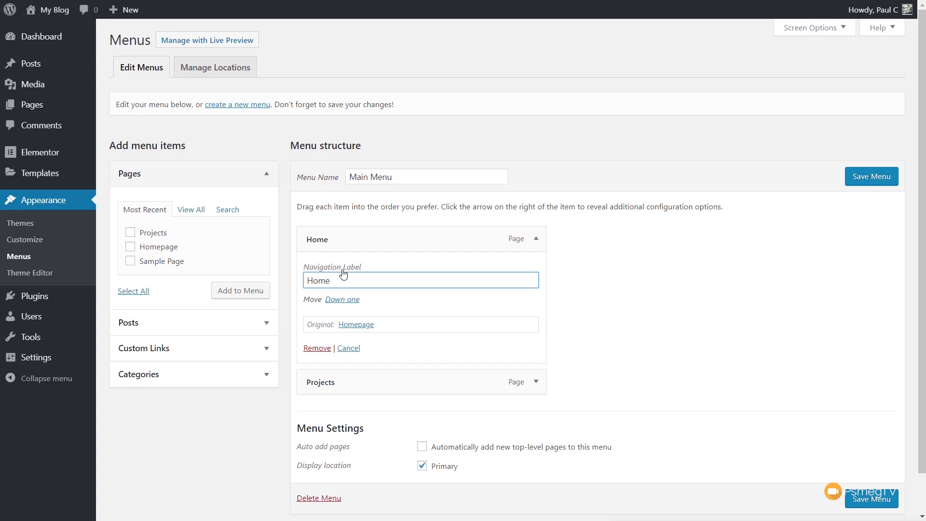
pyautogui.click(535, 239)
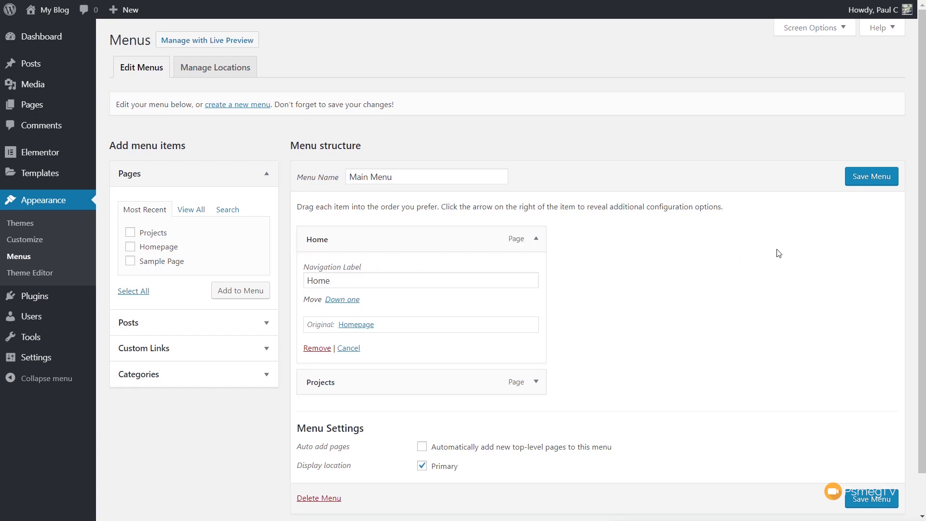
pyautogui.click(866, 178)
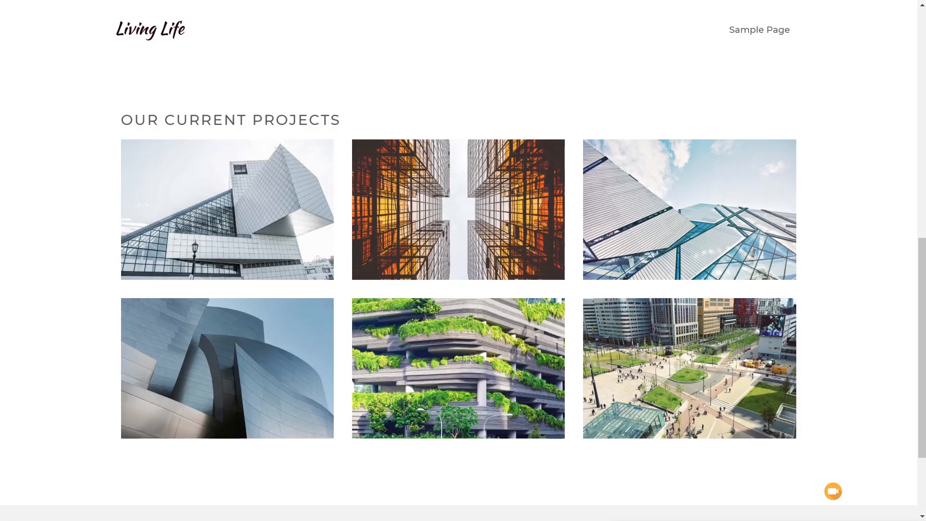
# Reload the live site, open Projects from its navigation and test the Industrial, Parks & Gardens, All and Commercial filters.
pyautogui.press('F5')
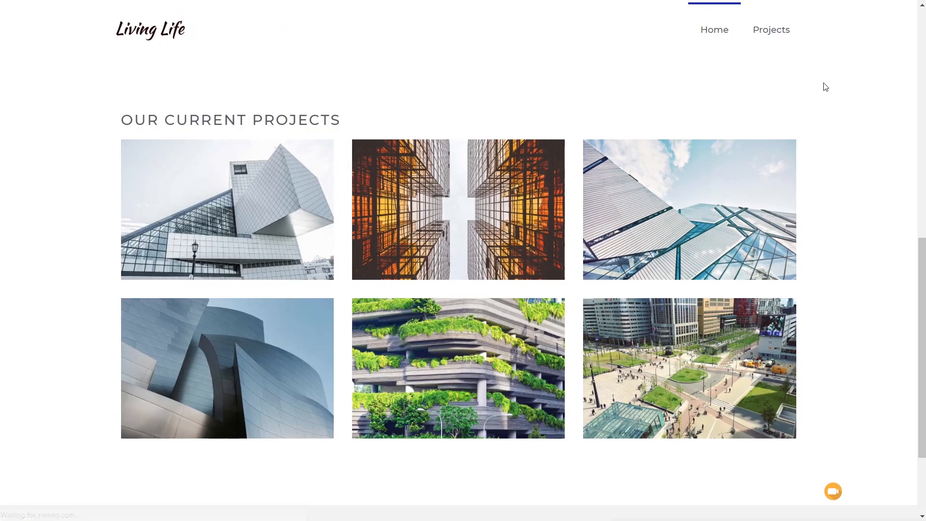
pyautogui.click(777, 35)
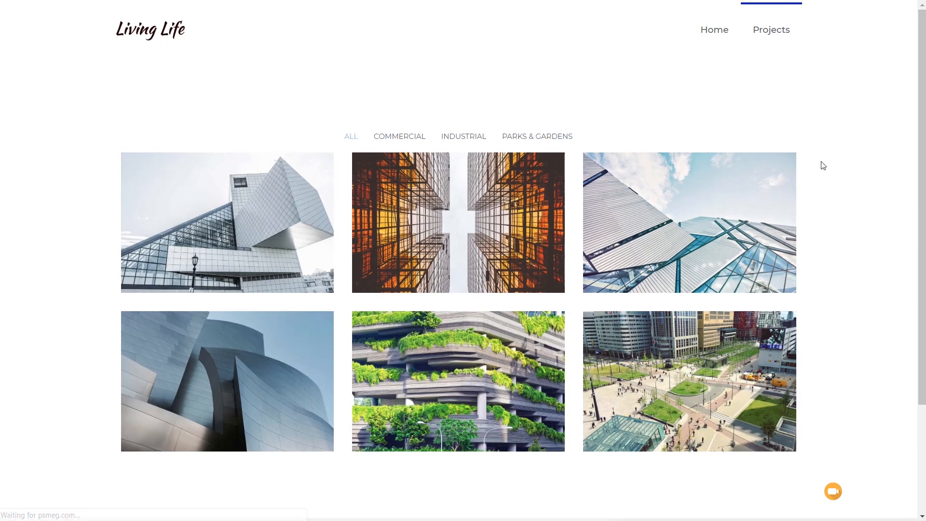
pyautogui.click(464, 139)
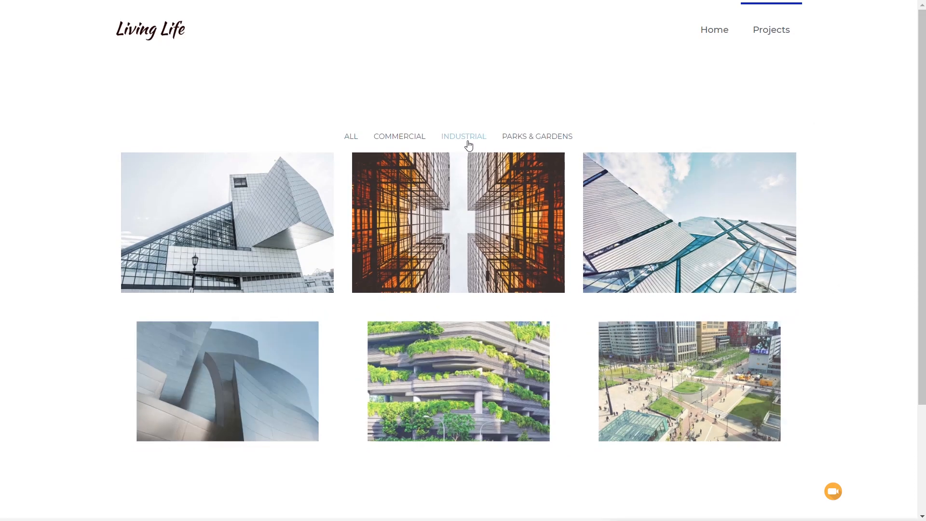
pyautogui.click(547, 142)
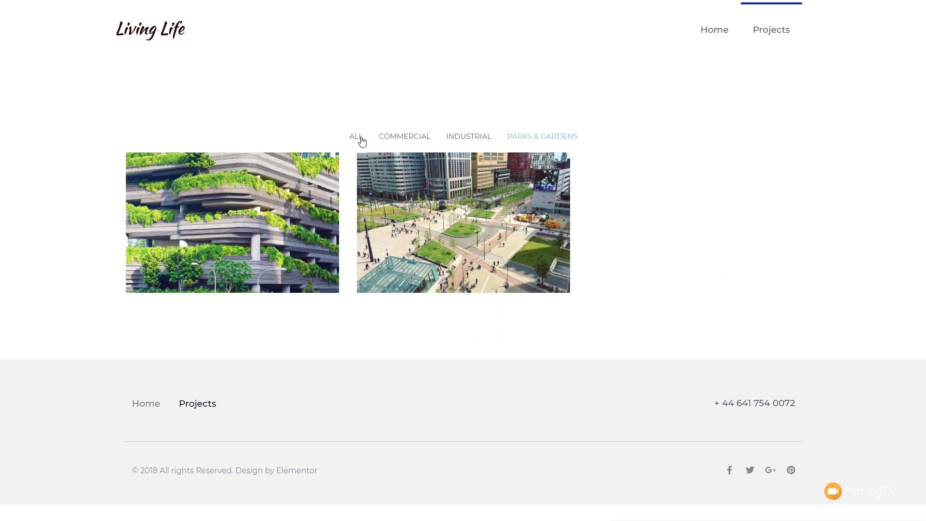
pyautogui.click(359, 140)
pyautogui.click(395, 145)
# Open the first project under the Commercial filter and review its post layout from start to end and back.
pyautogui.click(224, 229)
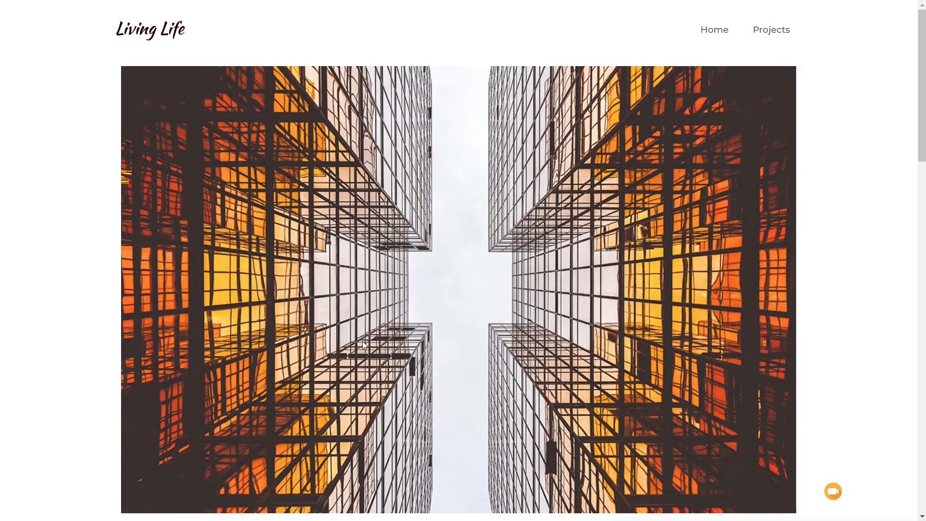
pyautogui.scroll(-5, 363, 340)
pyautogui.scroll(-13, 363, 340)
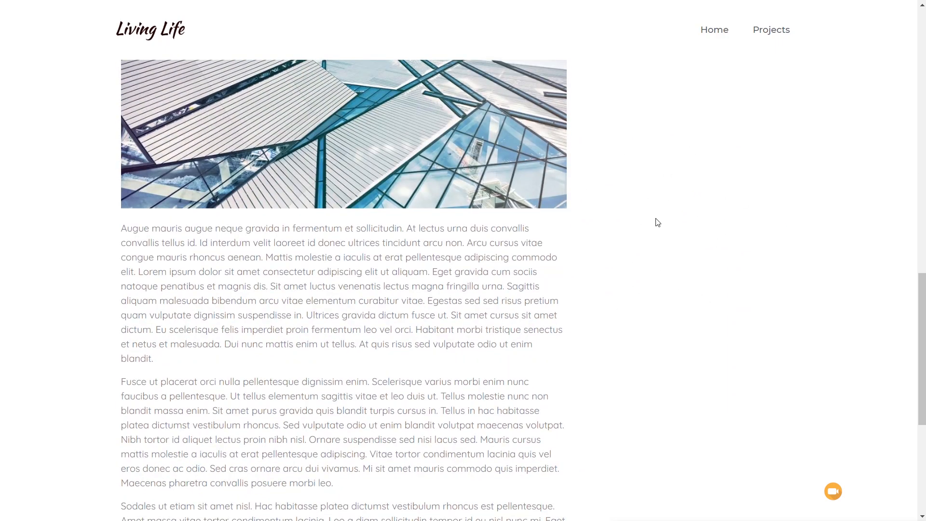
pyautogui.scroll(2, 442, 297)
pyautogui.scroll(10, 443, 298)
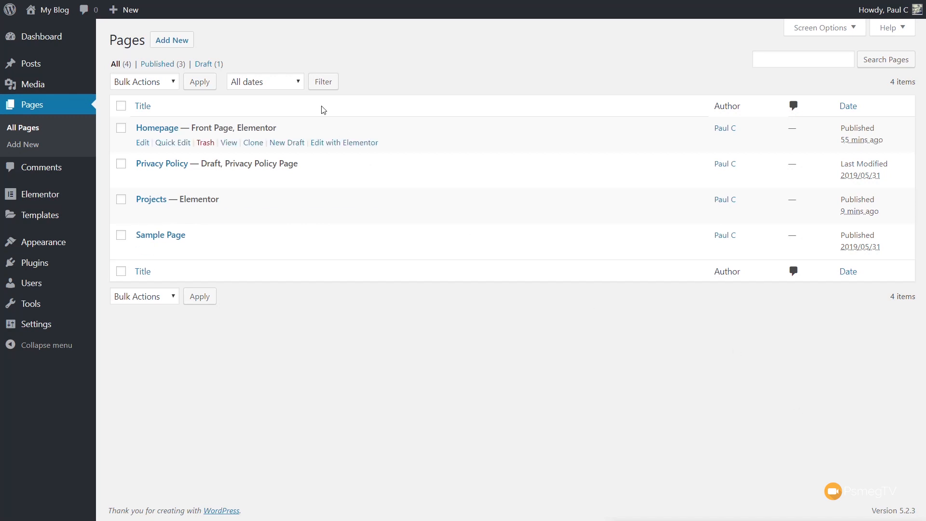
# Create a new page titled Team and publish it.
pyautogui.click(175, 43)
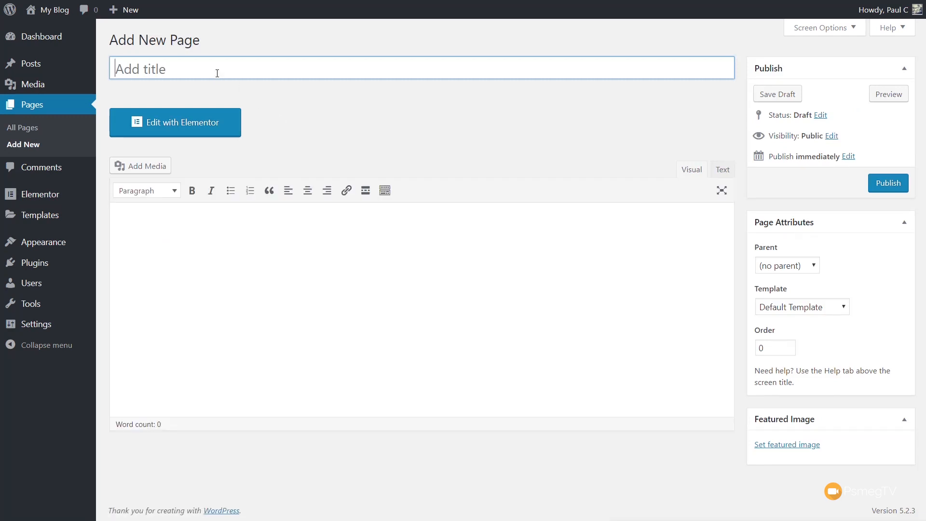
pyautogui.write('Team')
pyautogui.click(888, 183)
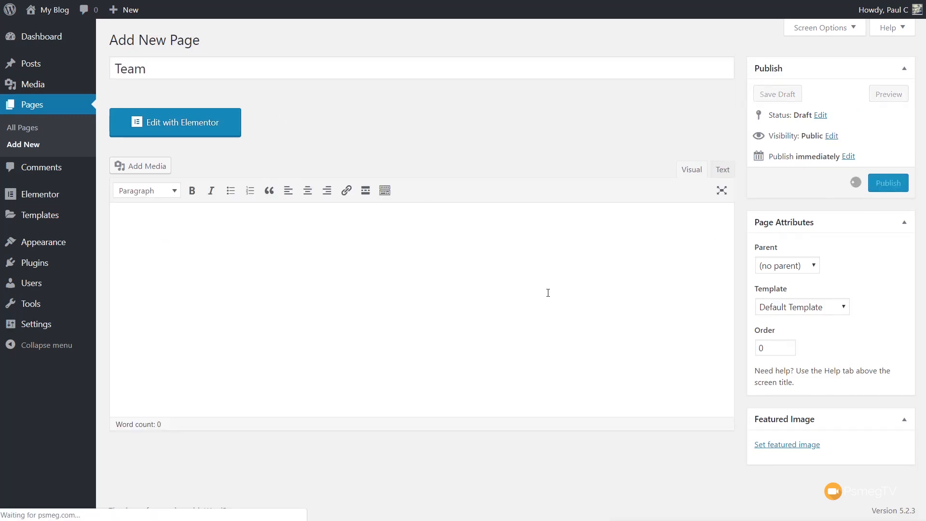
# Open the Team page in the Elementor editor and hide its title in the page settings.
pyautogui.click(208, 168)
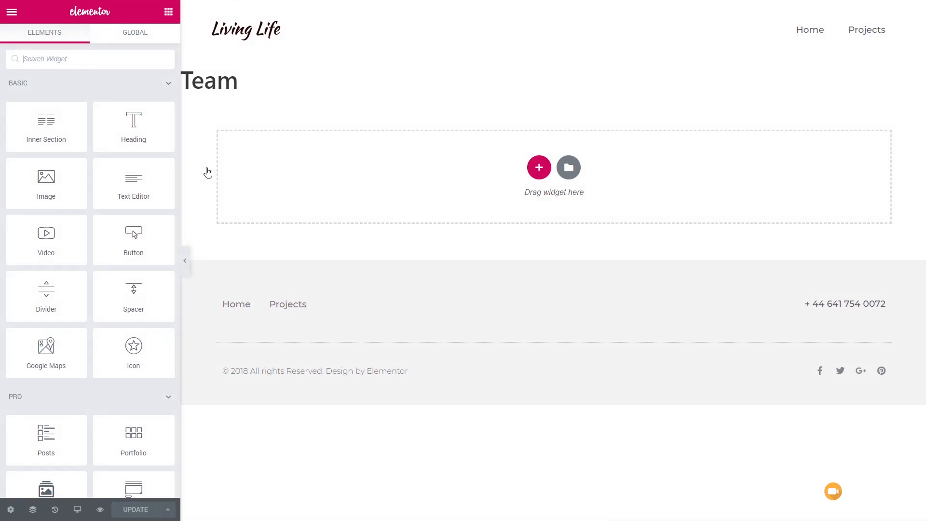
pyautogui.click(15, 513)
pyautogui.click(157, 256)
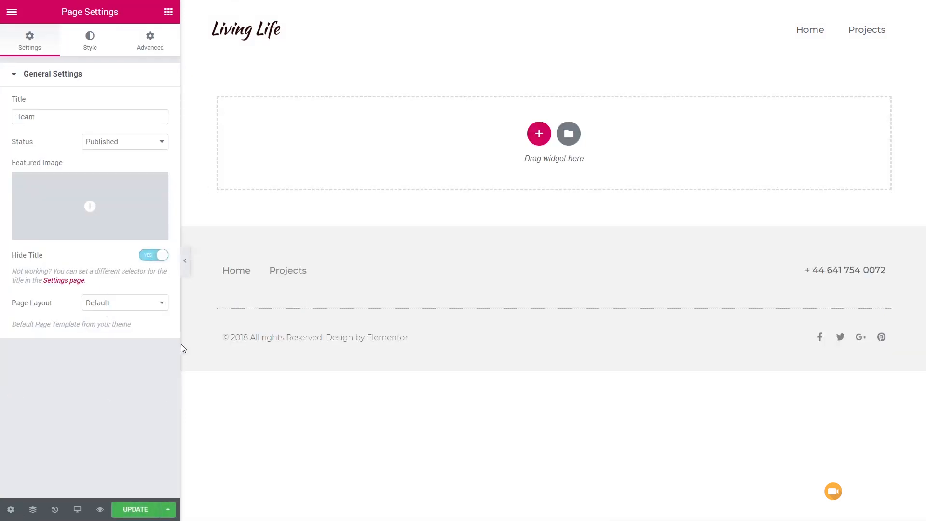
# Insert the white Meet Our Team block with six text-only members from the Team category of the block library.
pyautogui.click(569, 134)
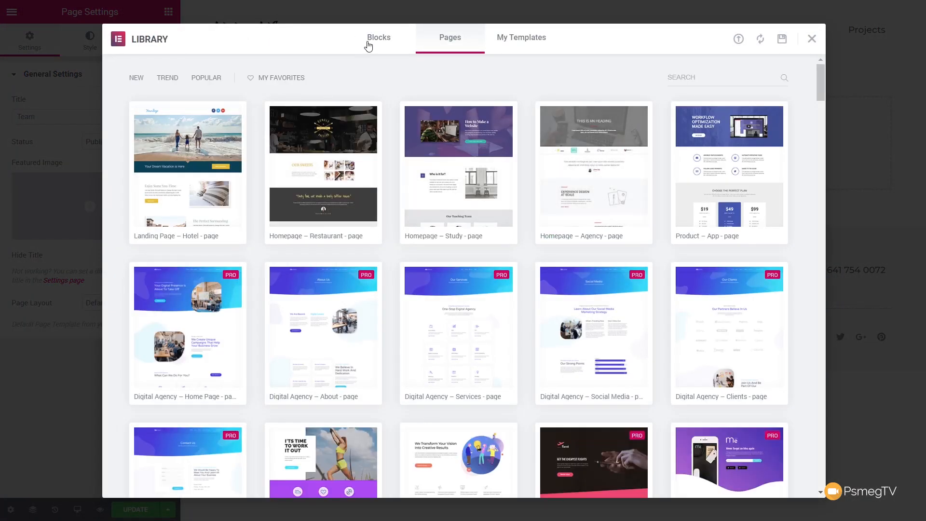
pyautogui.click(368, 42)
pyautogui.click(183, 79)
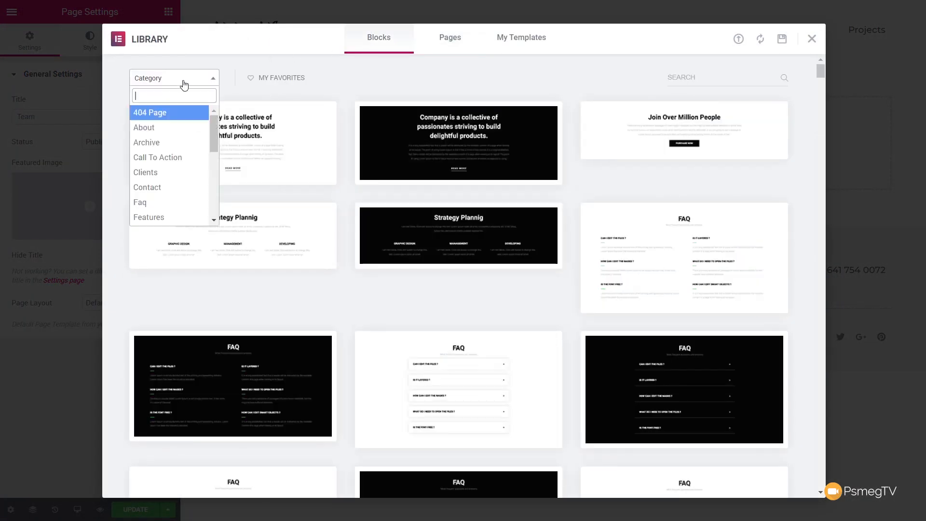
pyautogui.write('team')
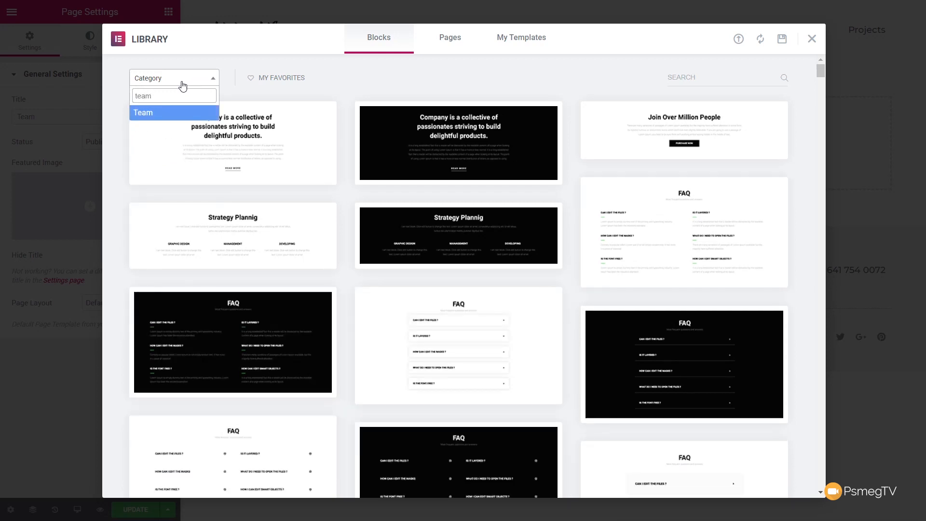
pyautogui.click(162, 114)
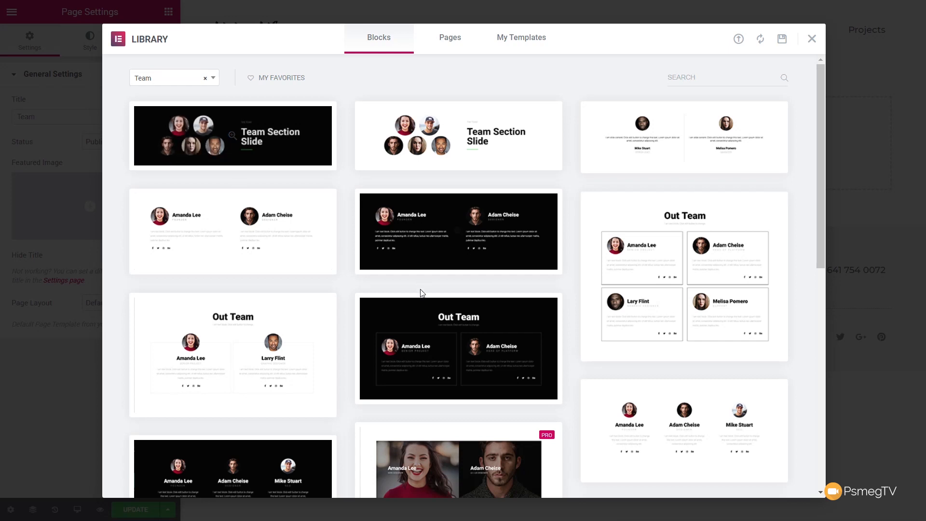
pyautogui.scroll(-3, 418, 293)
pyautogui.scroll(-6, 419, 294)
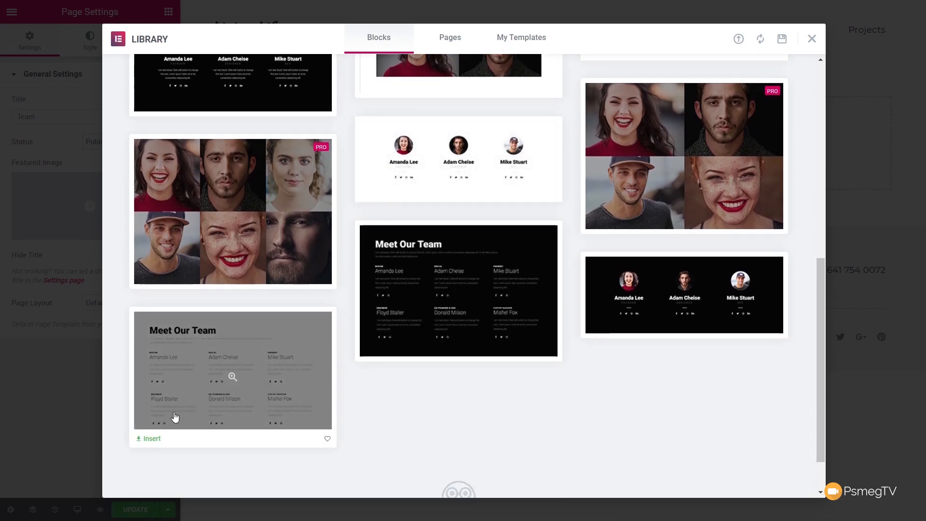
pyautogui.click(152, 440)
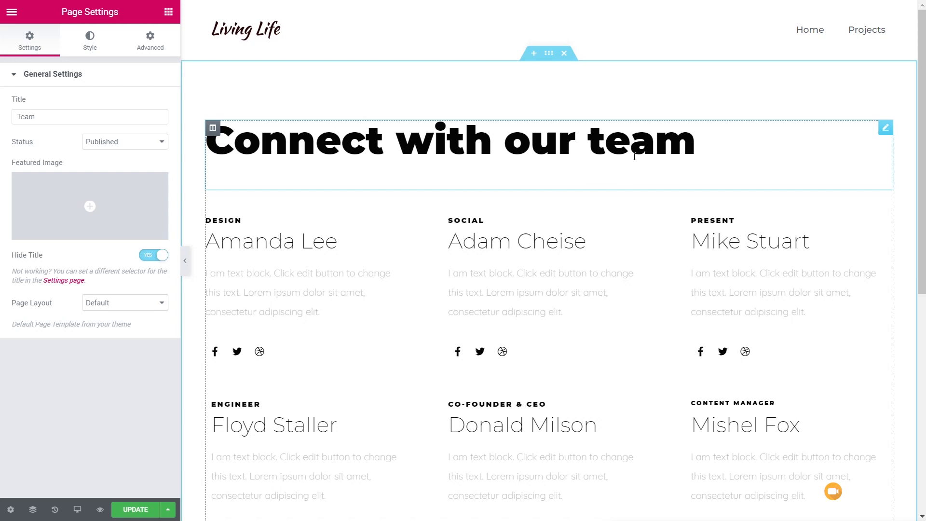
# Set the HTML tag of the "Connect with our team" heading to H1.
pyautogui.click(700, 156)
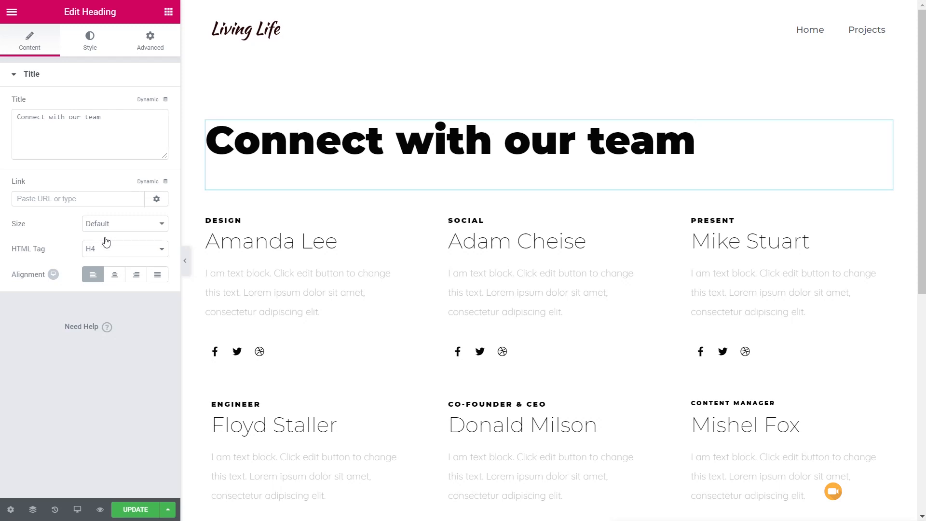
pyautogui.click(142, 253)
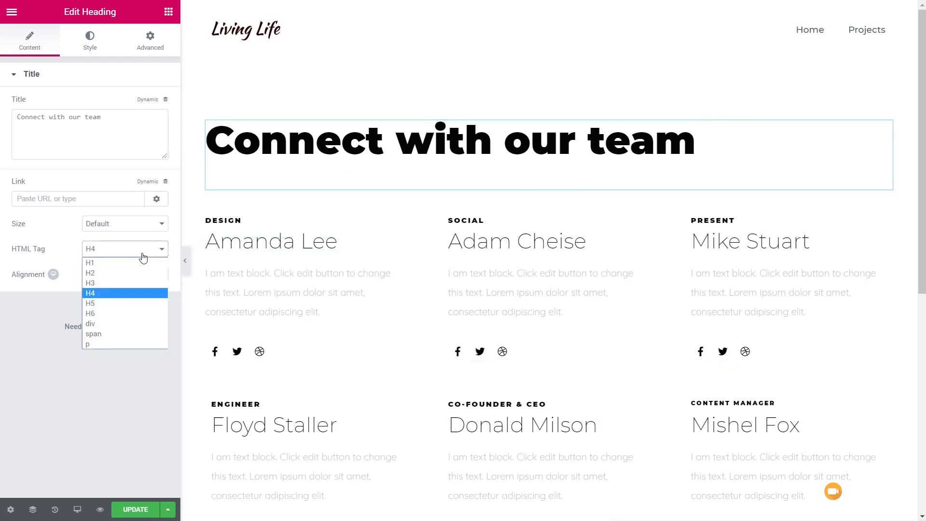
pyautogui.click(129, 261)
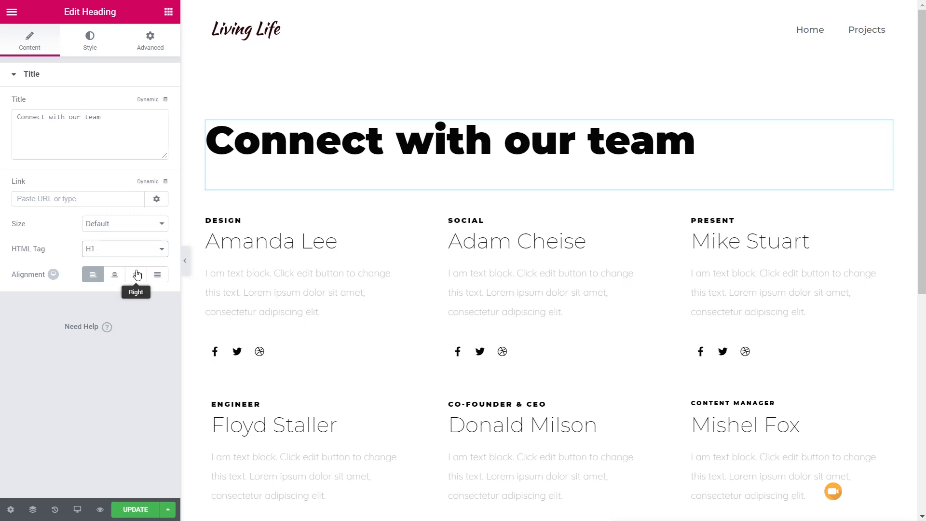
# Set the "Connect with our team" heading's text color to the dark grey #54595f.
pyautogui.click(90, 42)
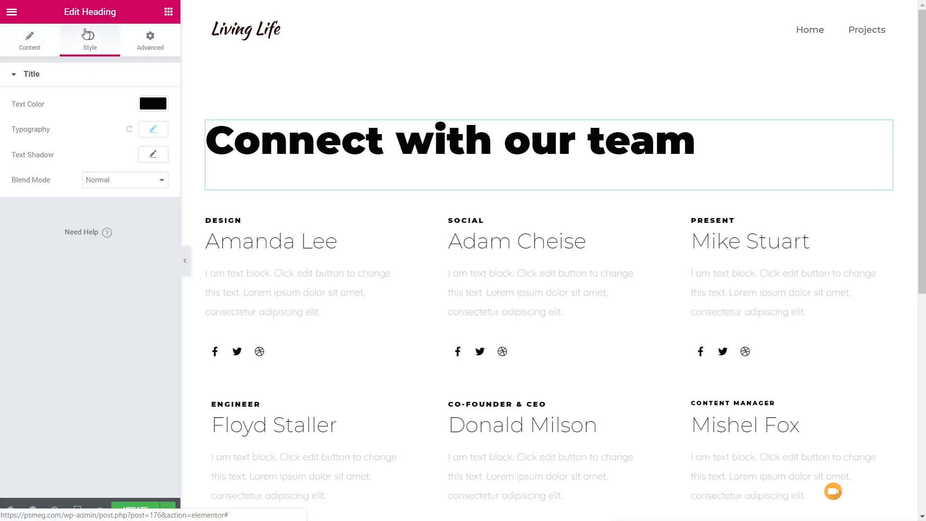
pyautogui.click(151, 103)
pyautogui.click(33, 249)
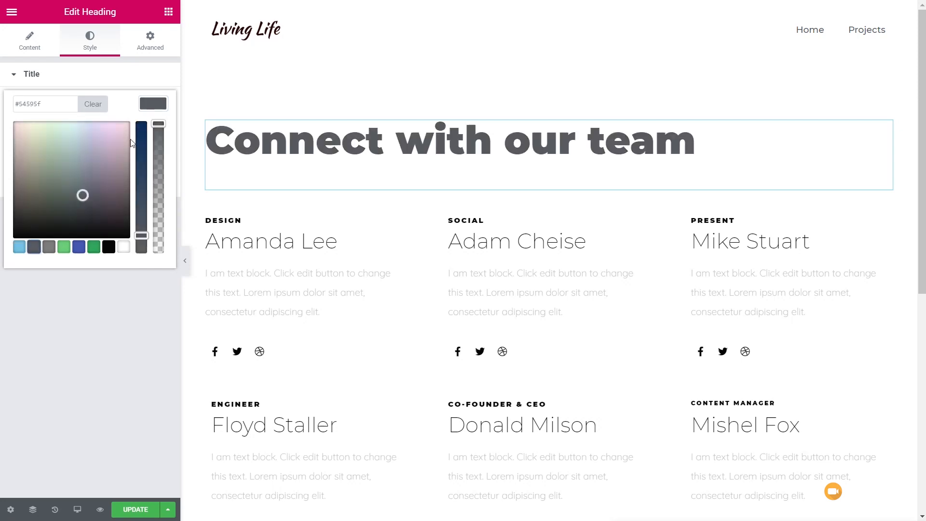
pyautogui.click(152, 104)
# Try resetting the "Connect with our team" heading's typography to its default.
pyautogui.click(150, 130)
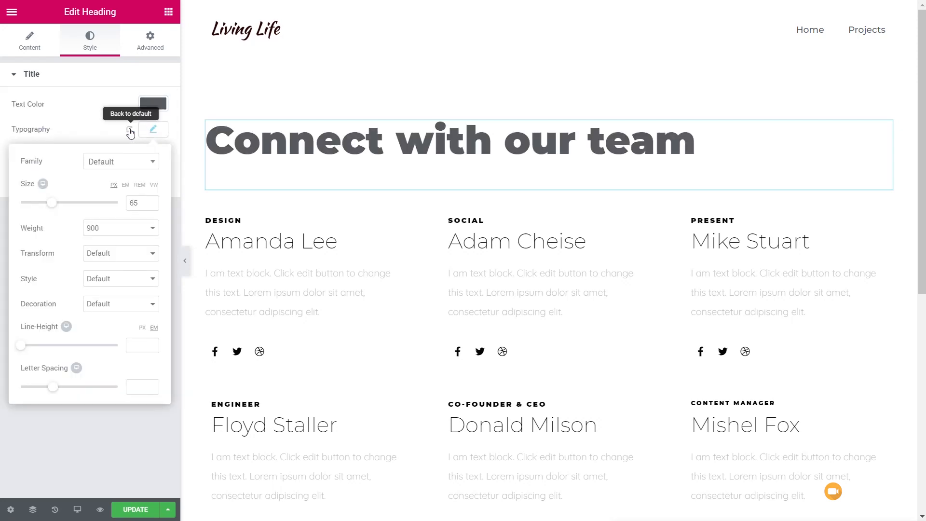
pyautogui.click(129, 130)
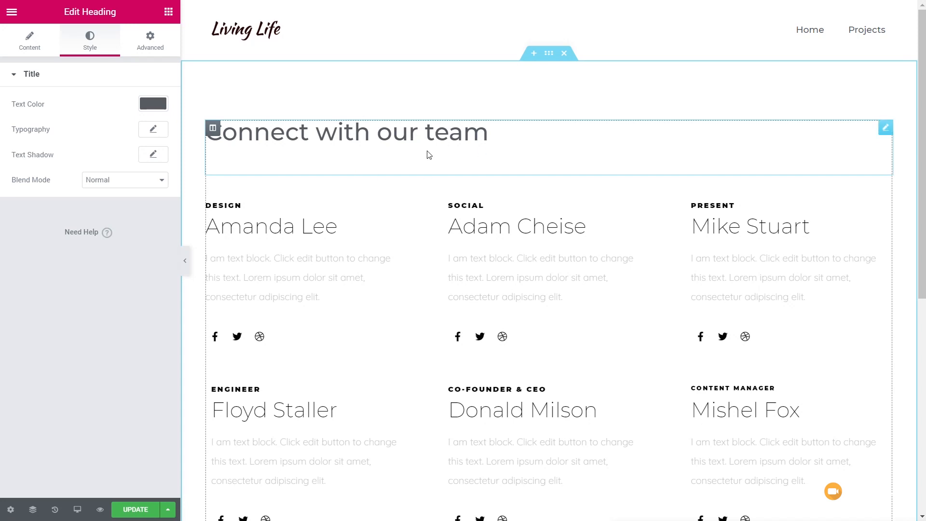
# Set the "Connect with our team" heading's typography to weight 500, uppercase transform and size 36 px.
pyautogui.click(157, 134)
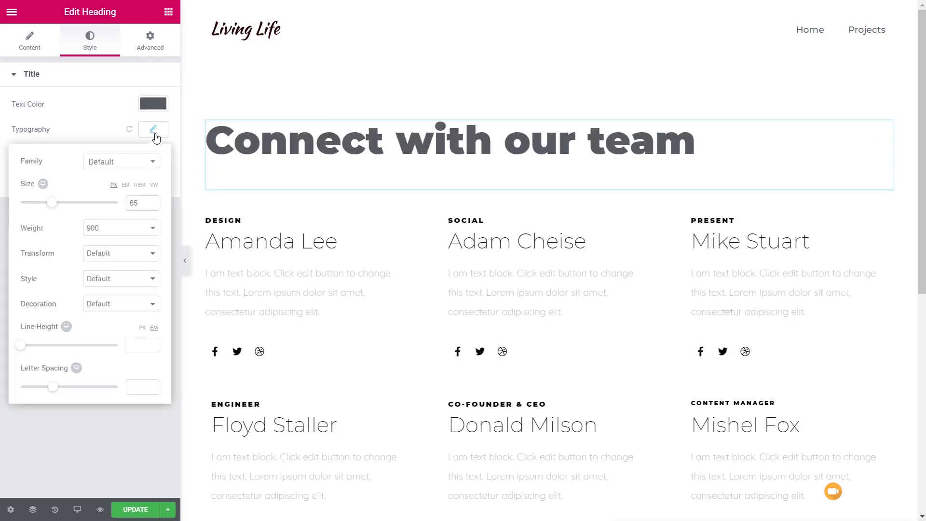
pyautogui.click(101, 230)
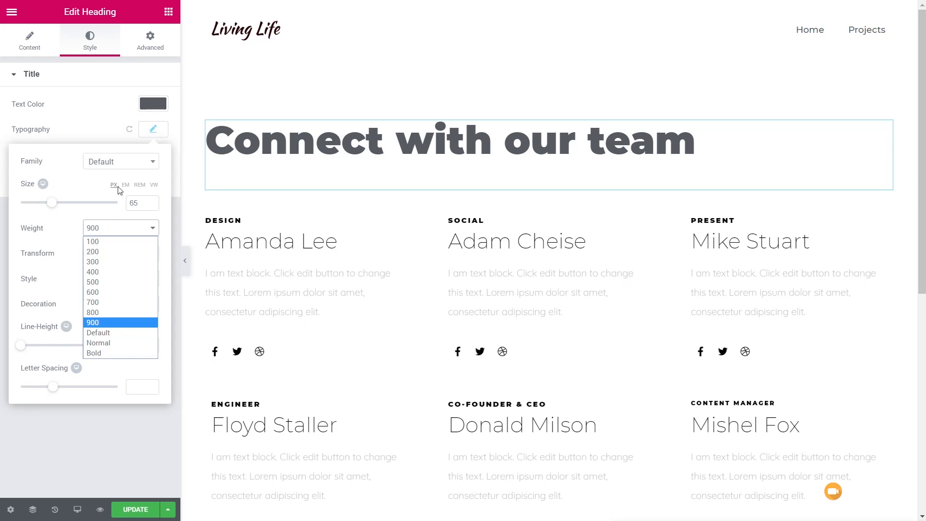
pyautogui.click(97, 281)
pyautogui.click(130, 254)
pyautogui.click(123, 274)
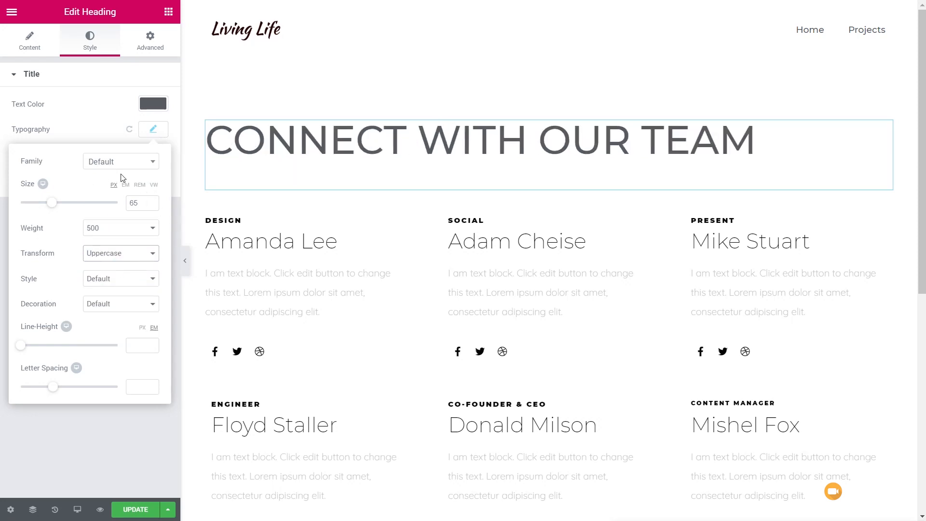
pyautogui.moveTo(53, 204); pyautogui.dragTo(40, 205)
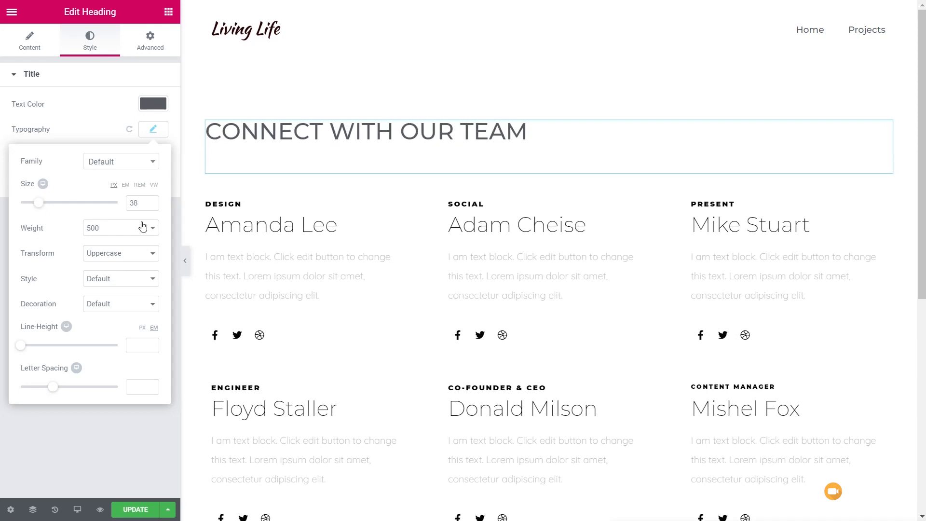
pyautogui.click(151, 205)
pyautogui.click(151, 205)
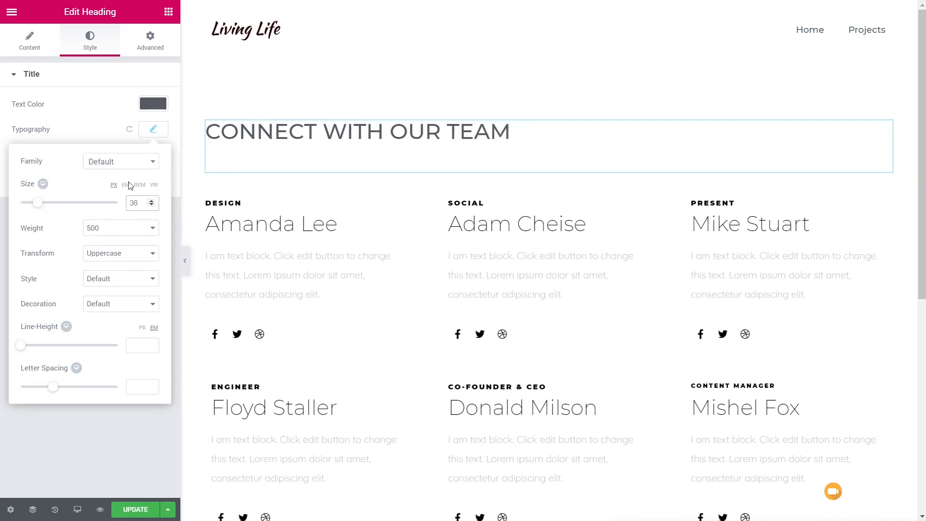
pyautogui.click(156, 131)
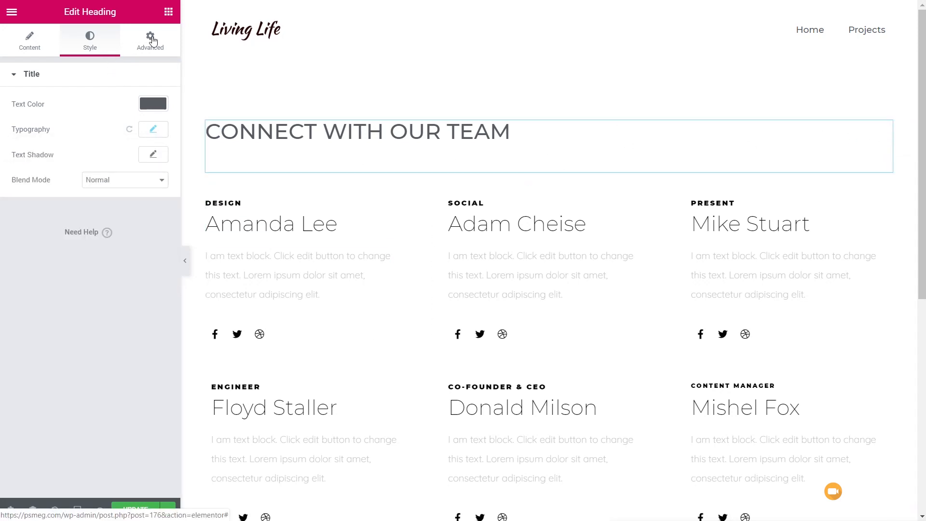
# Set the bottom padding of the "Connect with our team" heading to 0.
pyautogui.click(130, 47)
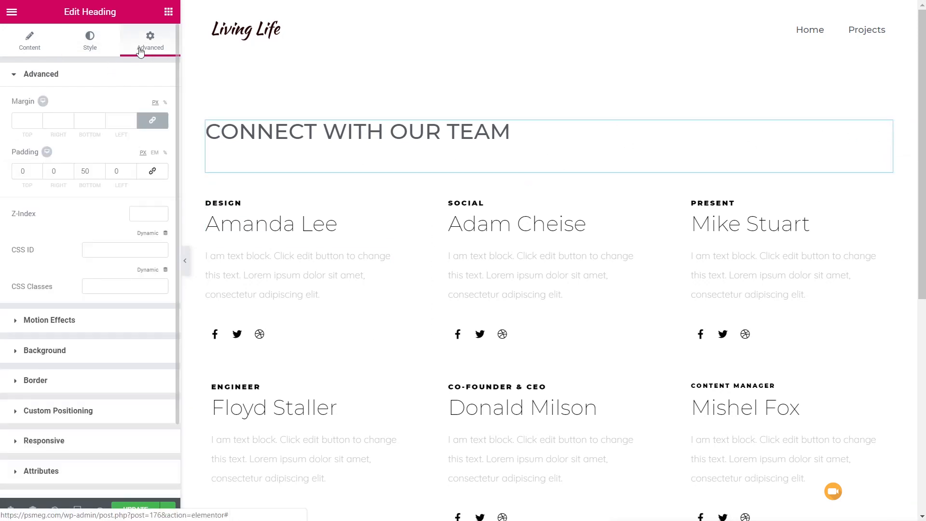
pyautogui.doubleClick(90, 175)
pyautogui.write('0')
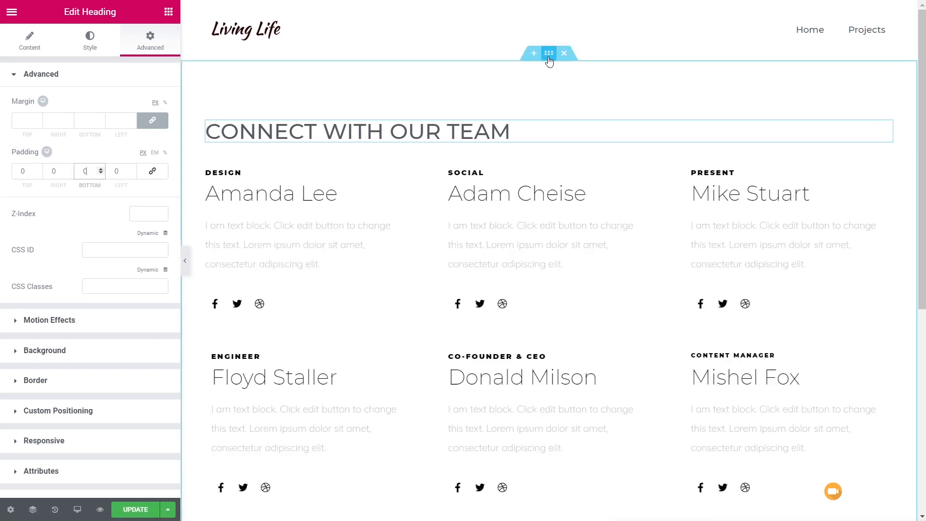
# Examine the margin and padding settings of the section that holds the team block.
pyautogui.click(549, 54)
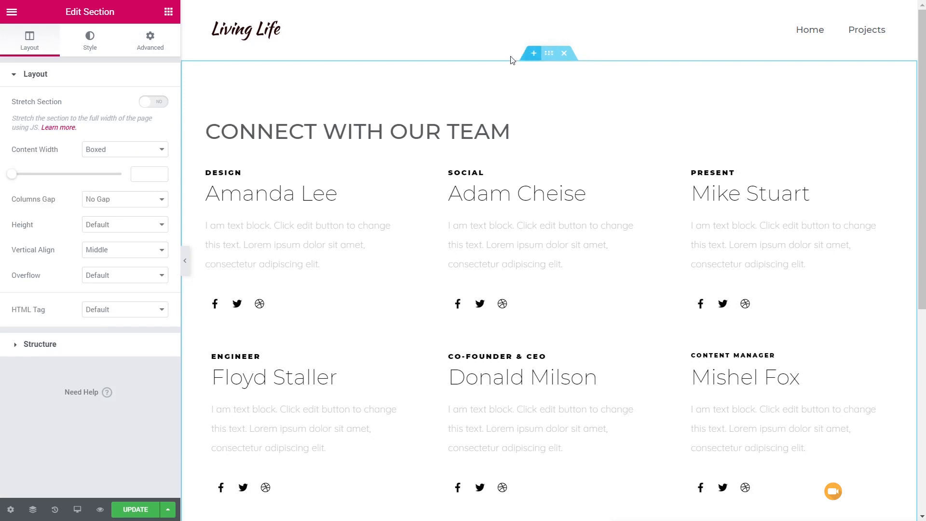
pyautogui.click(150, 43)
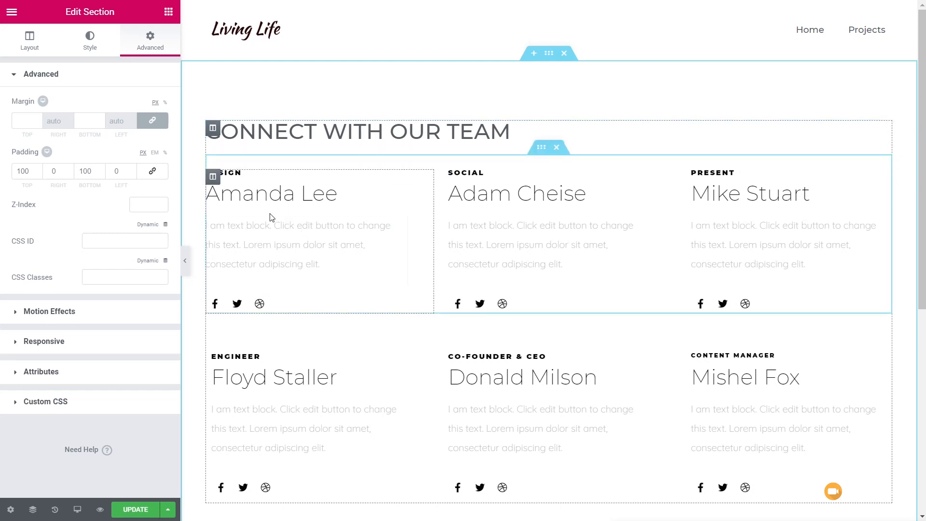
# Add an Image widget above the DESIGN label in the first team member's column.
pyautogui.click(168, 12)
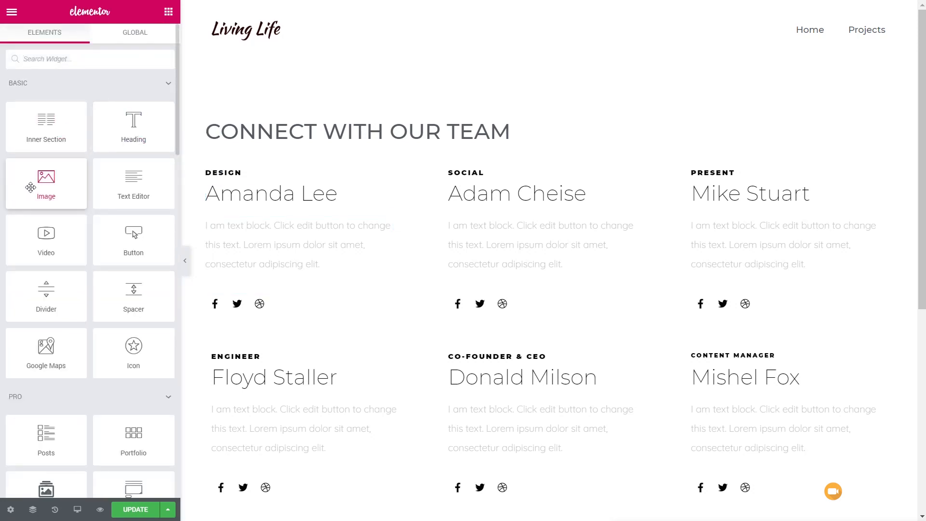
pyautogui.moveTo(30, 188); pyautogui.dragTo(221, 175)
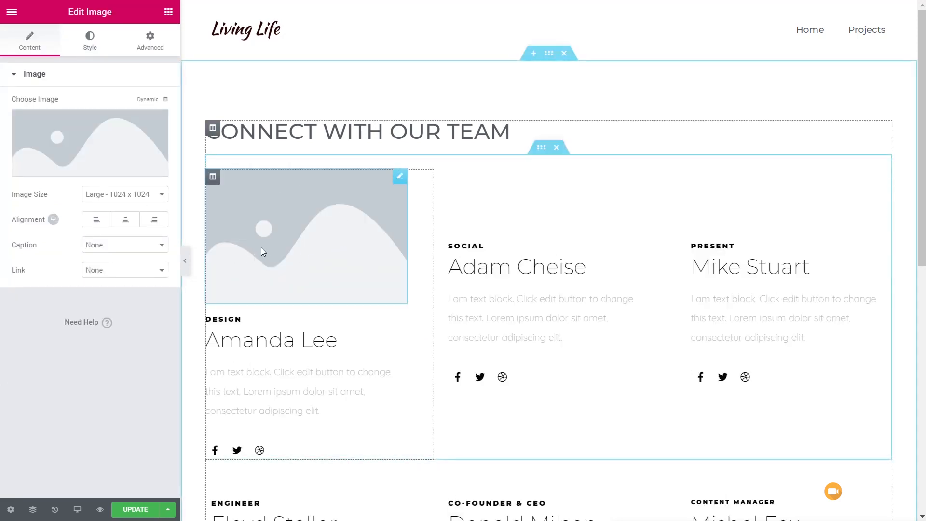
# Upload the seven image files to the media library and insert a.jpg into the first member's image widget.
pyautogui.click(92, 141)
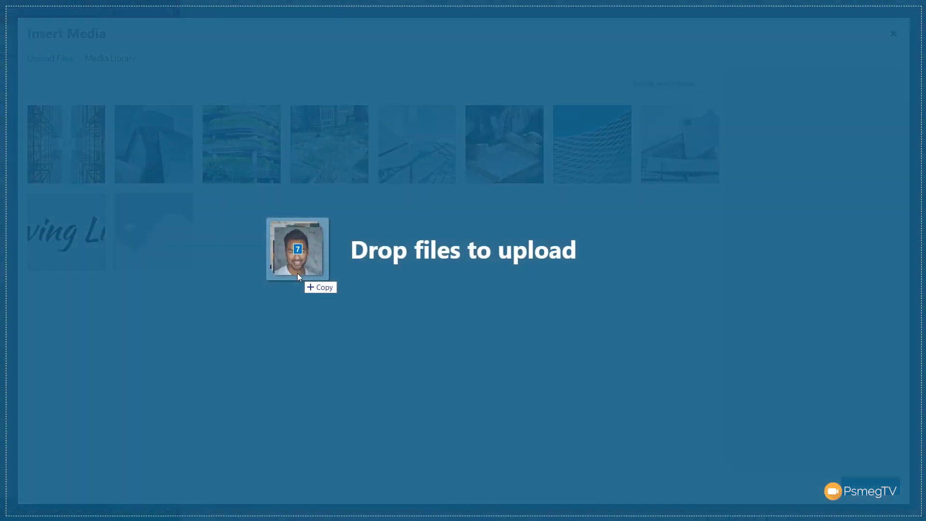
pyautogui.moveTo(297, 273); pyautogui.dragTo(309, 298)
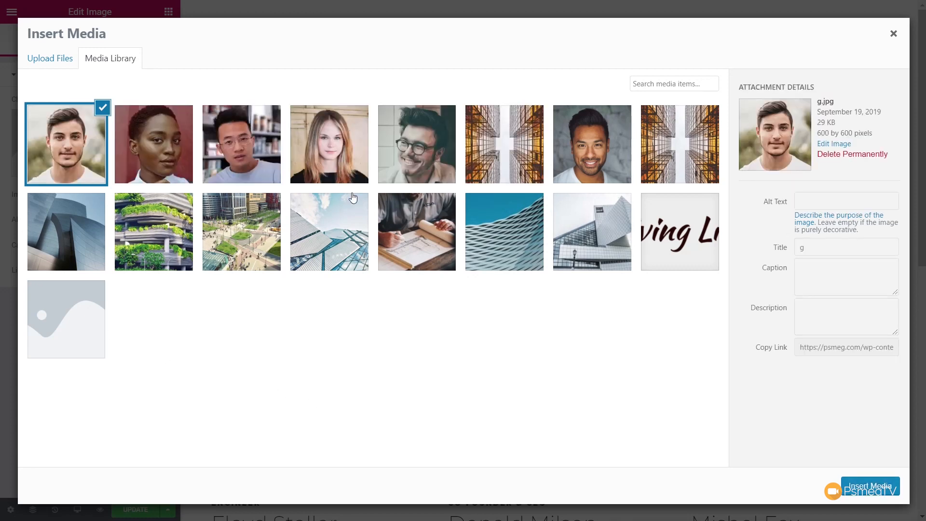
pyautogui.click(582, 143)
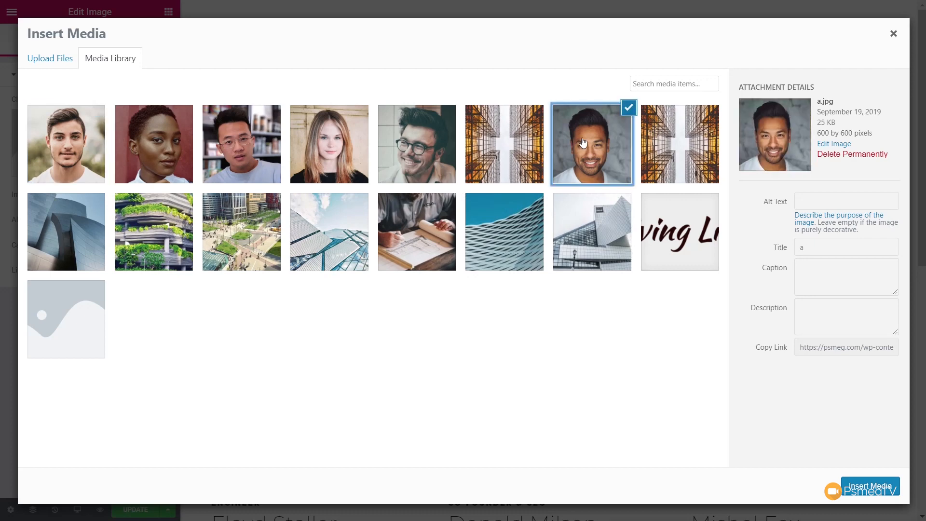
pyautogui.click(883, 487)
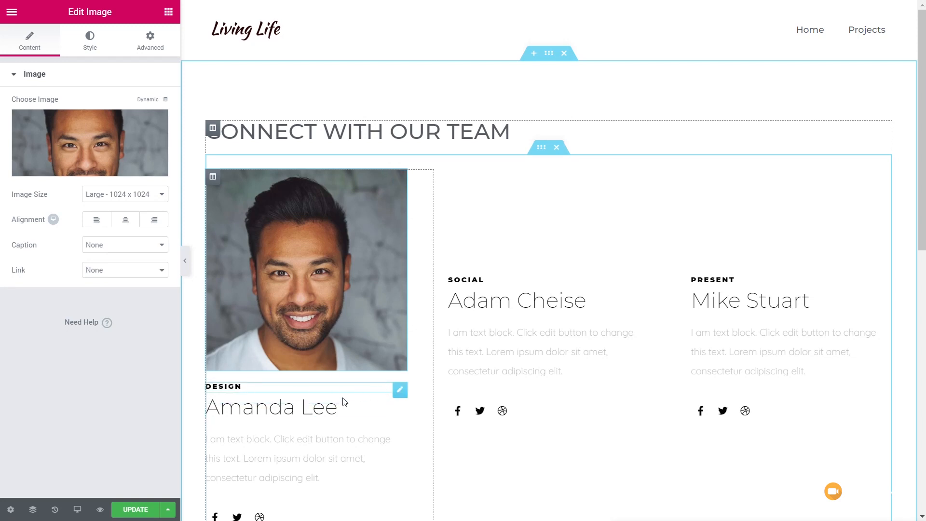
# Lighten the font weight of the first member's DESIGN label and widen its letter spacing.
pyautogui.click(401, 392)
pyautogui.click(90, 37)
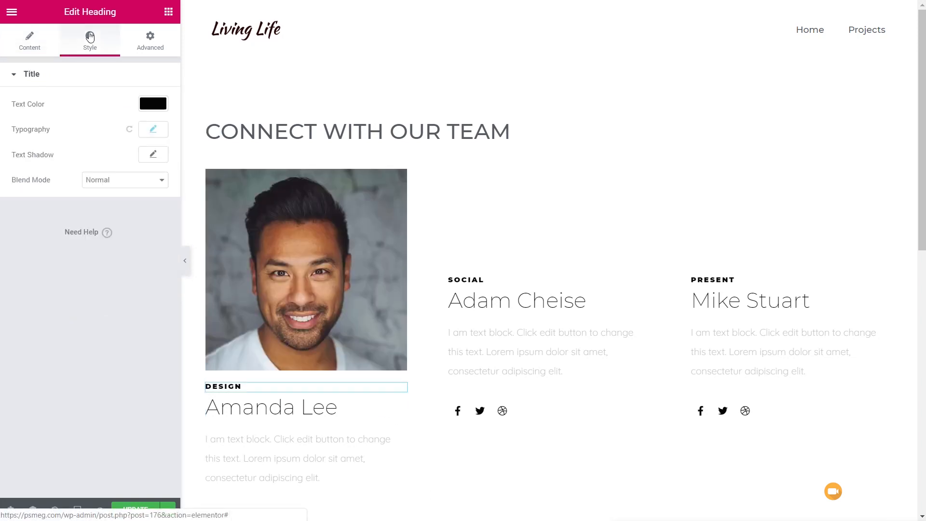
pyautogui.click(154, 130)
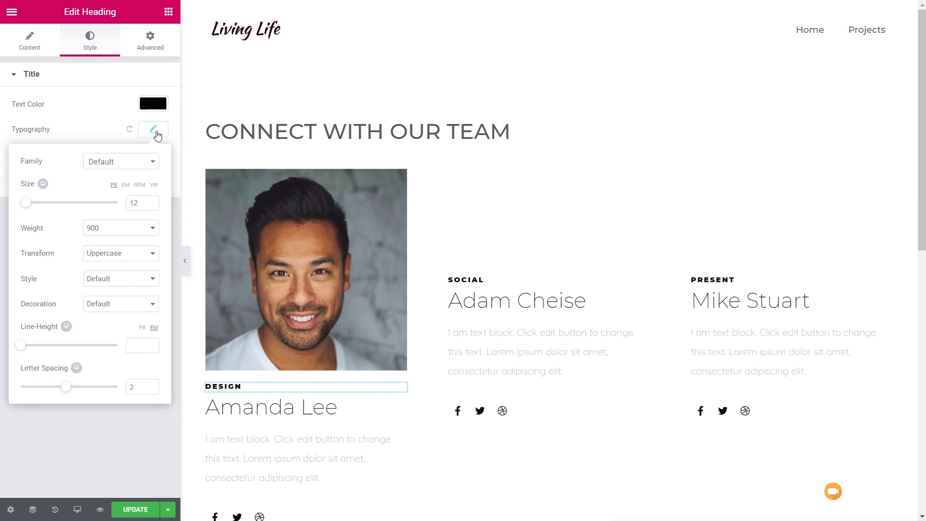
pyautogui.click(111, 228)
pyautogui.click(105, 292)
pyautogui.moveTo(67, 391); pyautogui.dragTo(79, 391)
# Change the text colour of the first team member's name heading to the dark grey palette swatch.
pyautogui.click(399, 414)
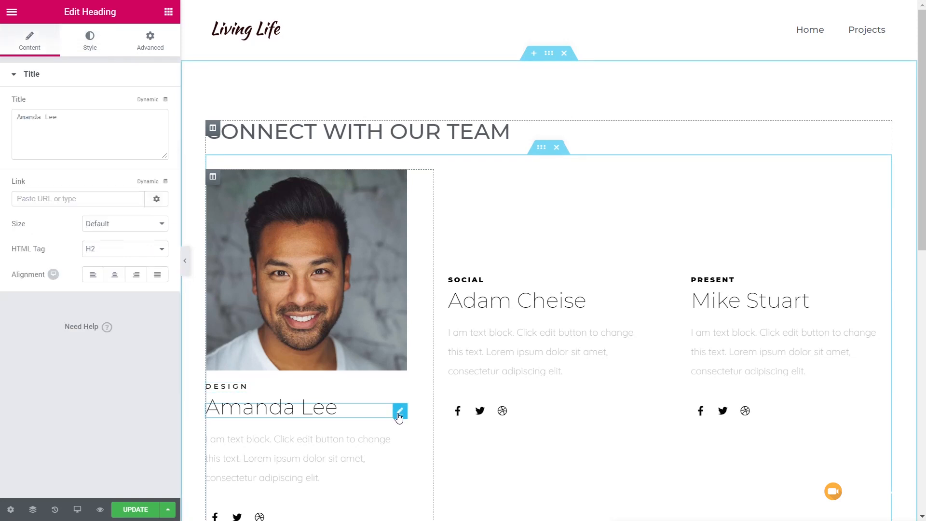
pyautogui.click(90, 40)
pyautogui.click(154, 107)
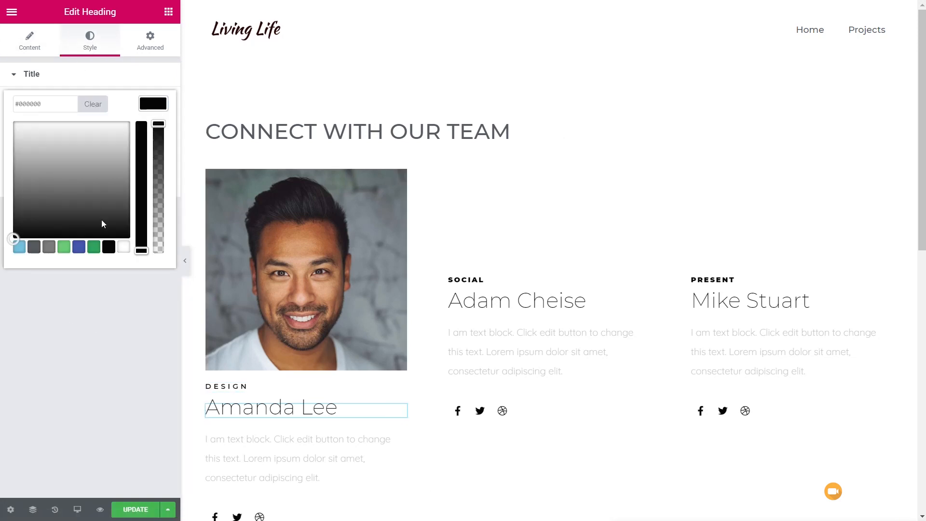
pyautogui.click(34, 247)
pyautogui.click(170, 403)
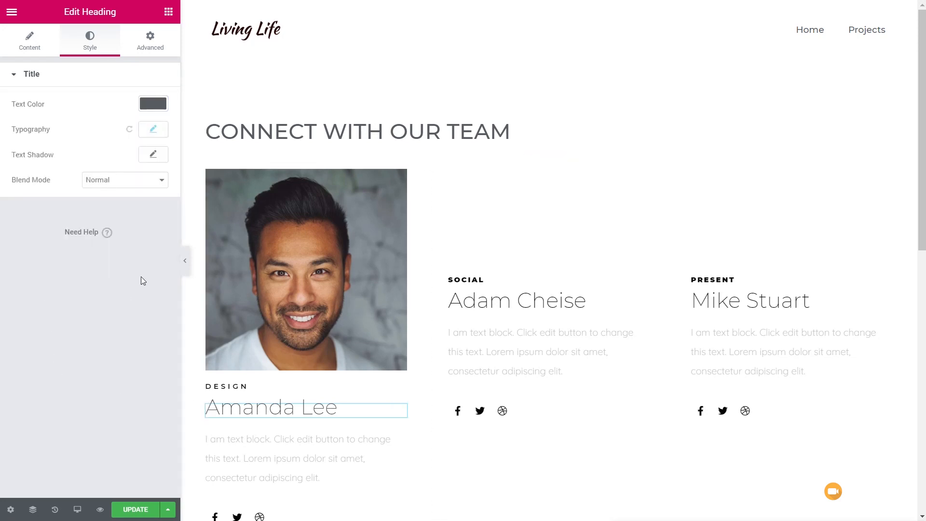
pyautogui.click(141, 132)
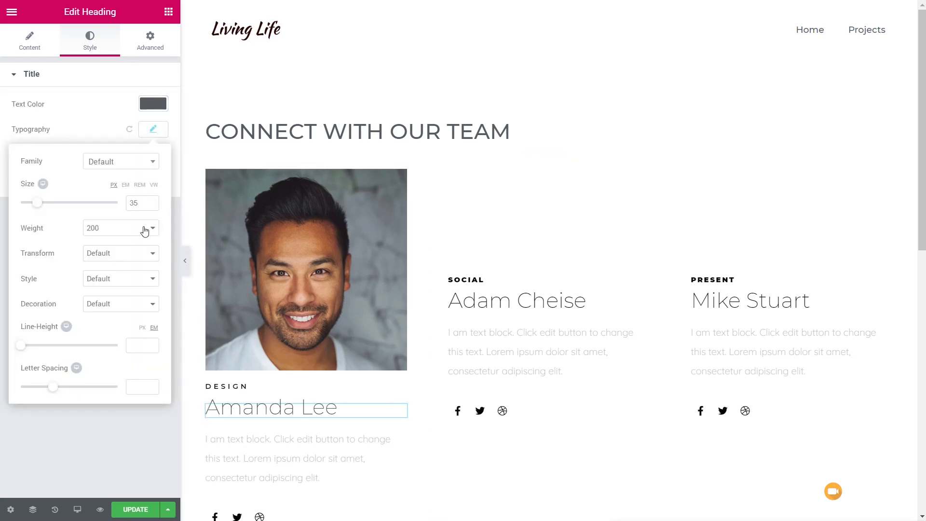
pyautogui.click(127, 450)
# Set the text colour of the first member's description to the grey palette swatch #7a7a7a.
pyautogui.click(290, 458)
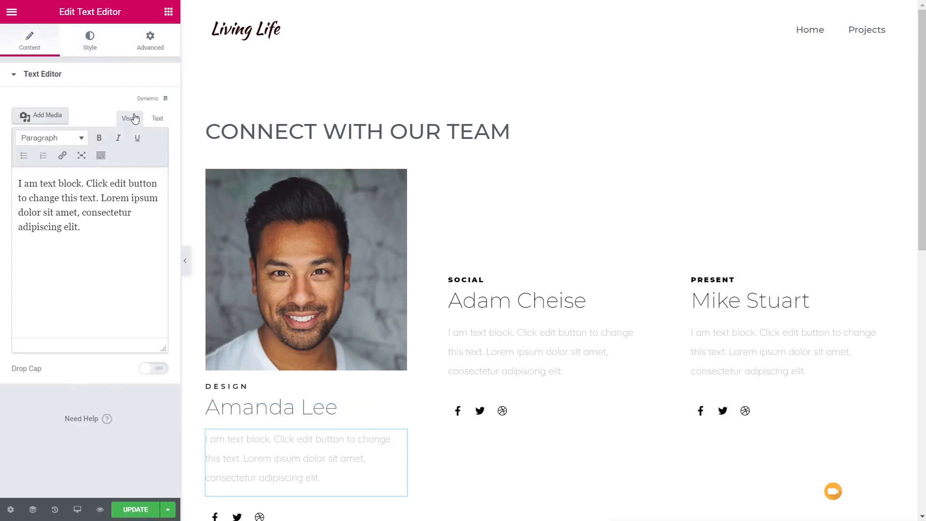
pyautogui.click(85, 43)
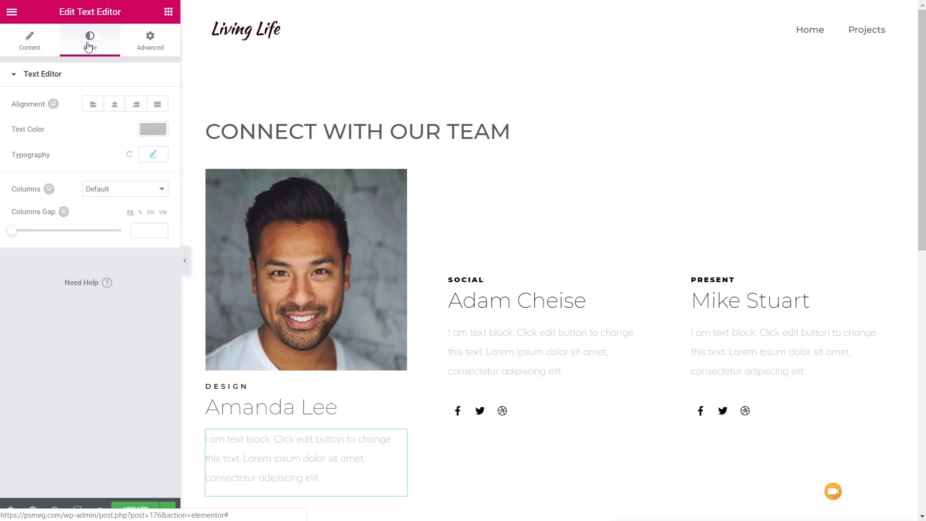
pyautogui.click(154, 129)
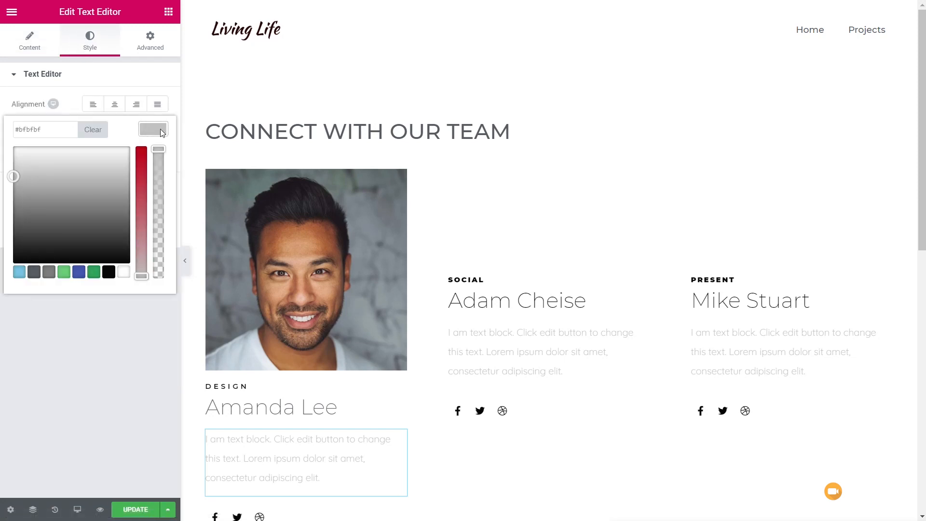
pyautogui.click(48, 272)
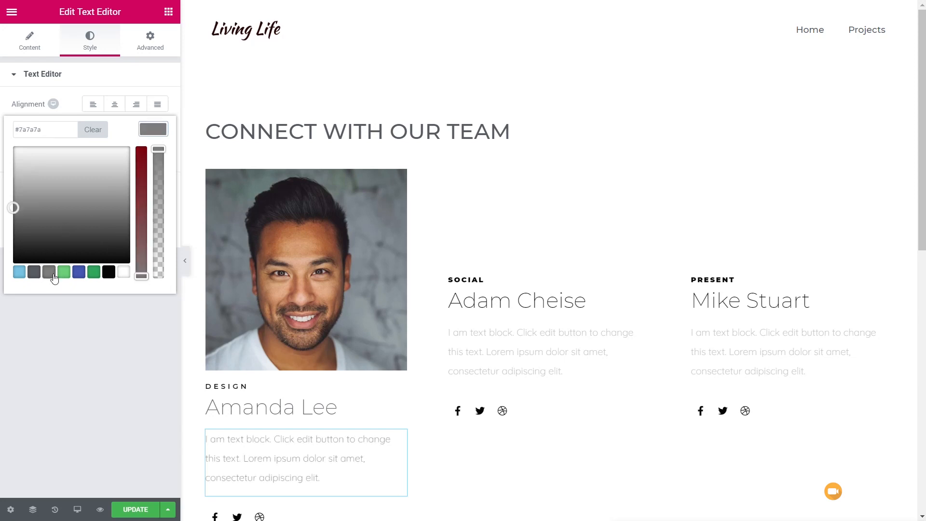
pyautogui.click(154, 128)
# Set the first member's description typography to weight 500 and line height 1.6 em.
pyautogui.click(153, 154)
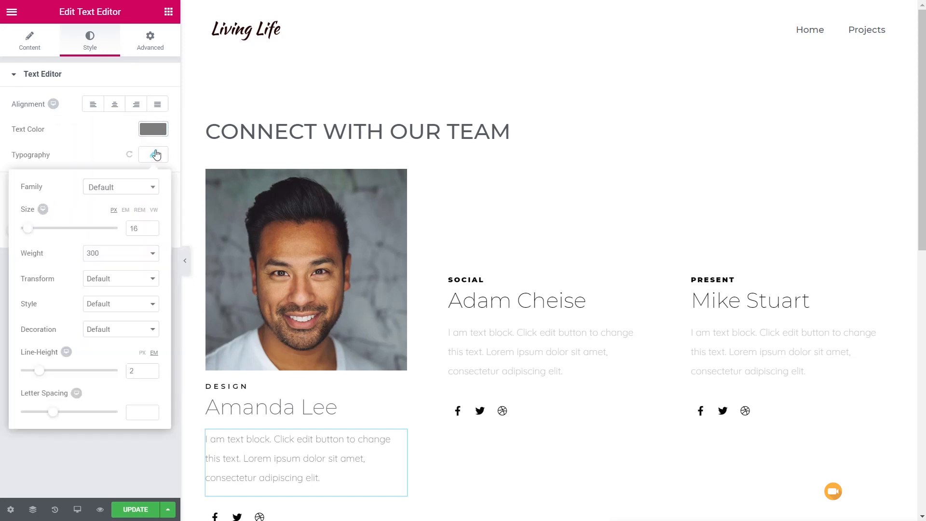
pyautogui.click(107, 253)
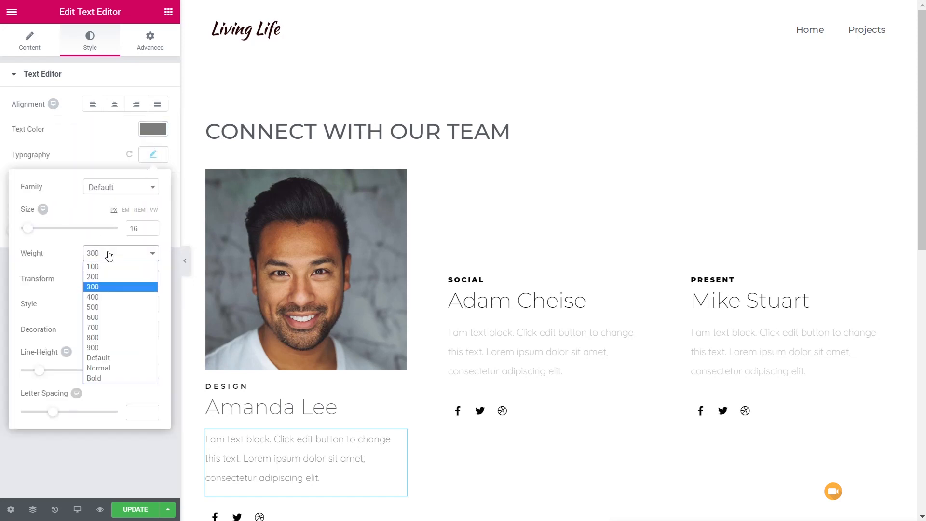
pyautogui.click(106, 308)
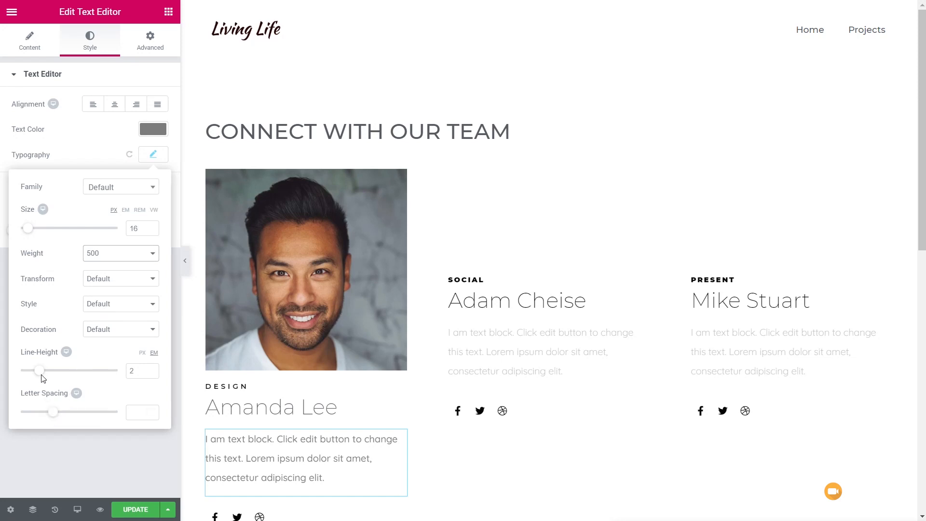
pyautogui.moveTo(42, 377); pyautogui.dragTo(38, 378)
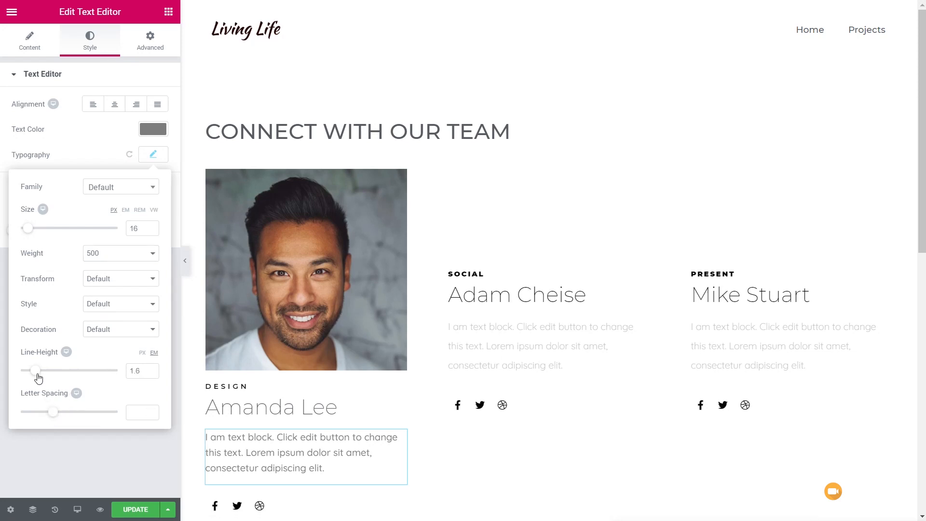
pyautogui.click(111, 441)
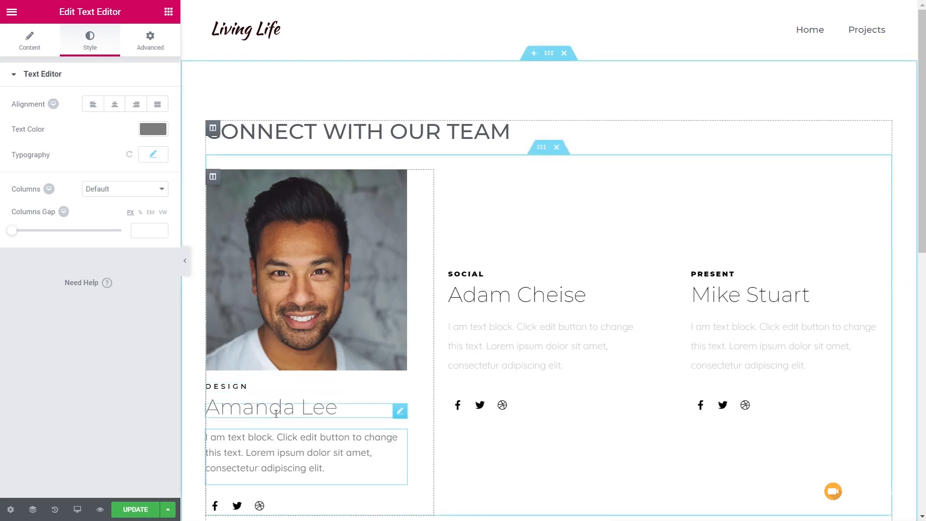
# Replace the first name in the first team member's heading, keeping the surname.
pyautogui.click(292, 410)
pyautogui.moveTo(283, 408); pyautogui.dragTo(204, 395)
pyautogui.write('Albert')
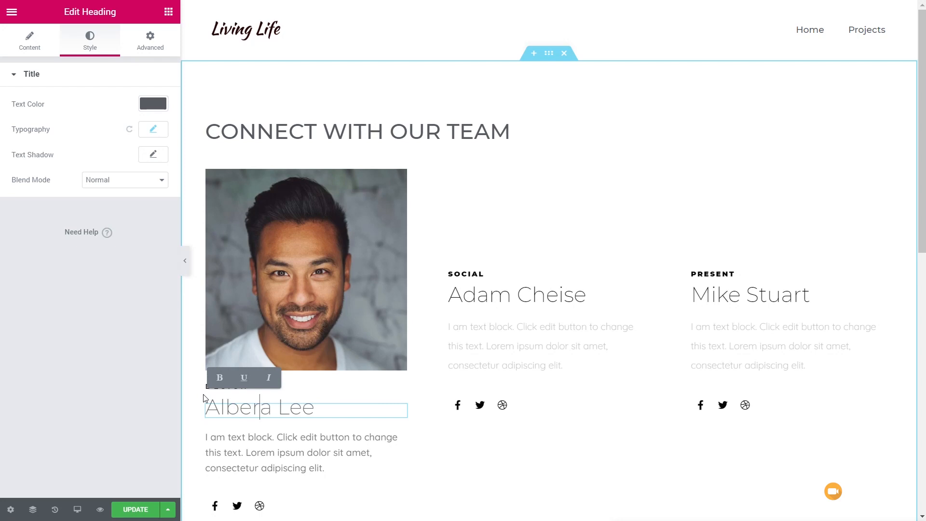
pyautogui.press('Delete')
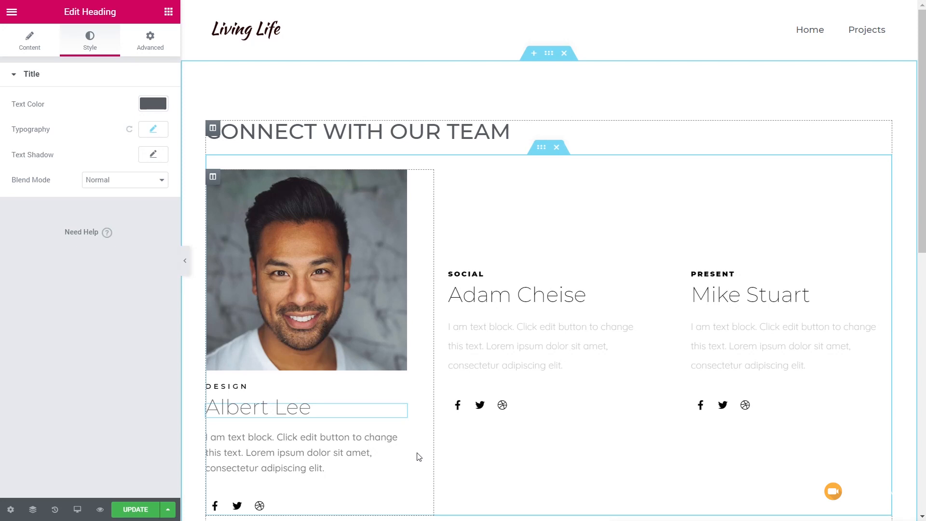
# Copy the DESIGN label and paste its style onto the SOCIAL and PRESENT labels in the same row.
pyautogui.click(238, 387)
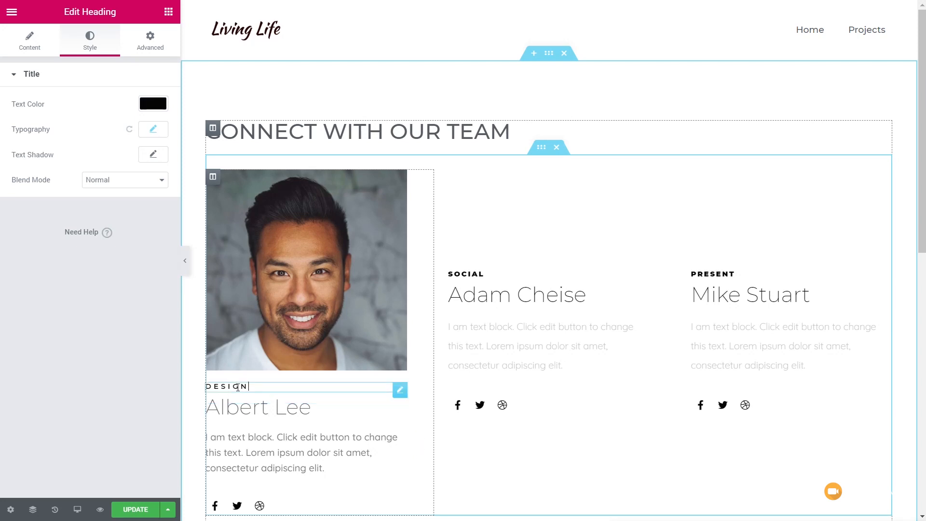
pyautogui.rightClick(238, 387)
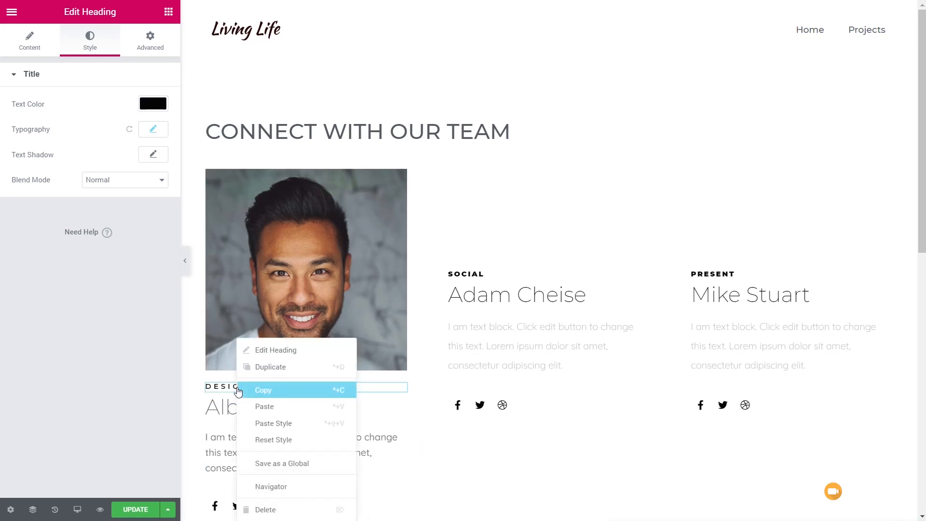
pyautogui.click(266, 392)
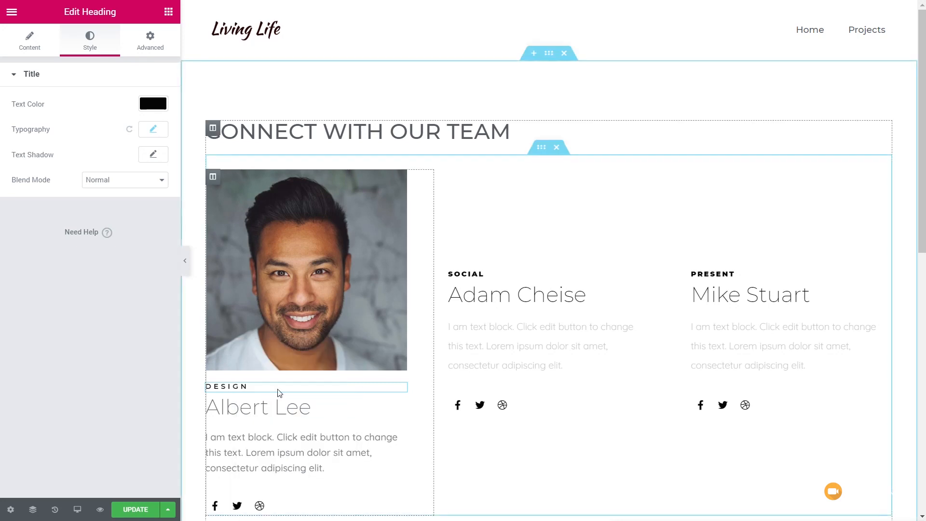
pyautogui.rightClick(470, 274)
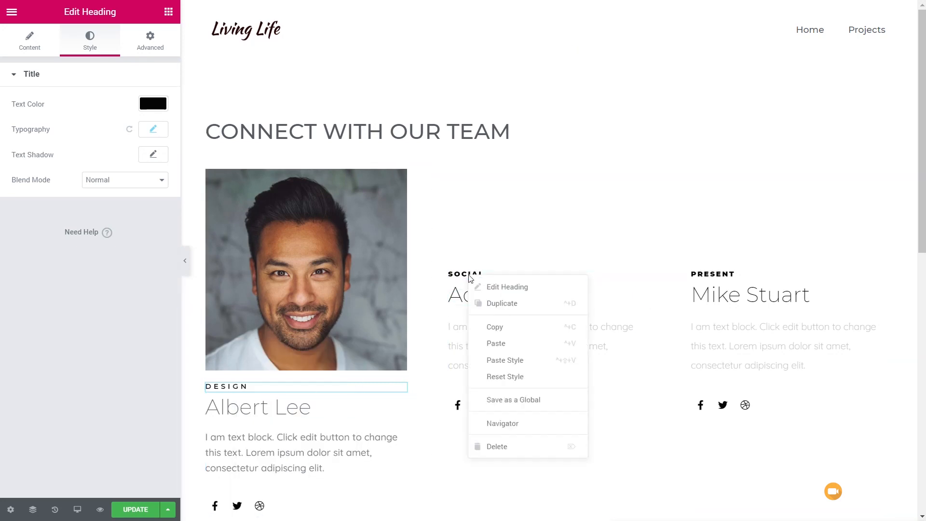
pyautogui.click(510, 360)
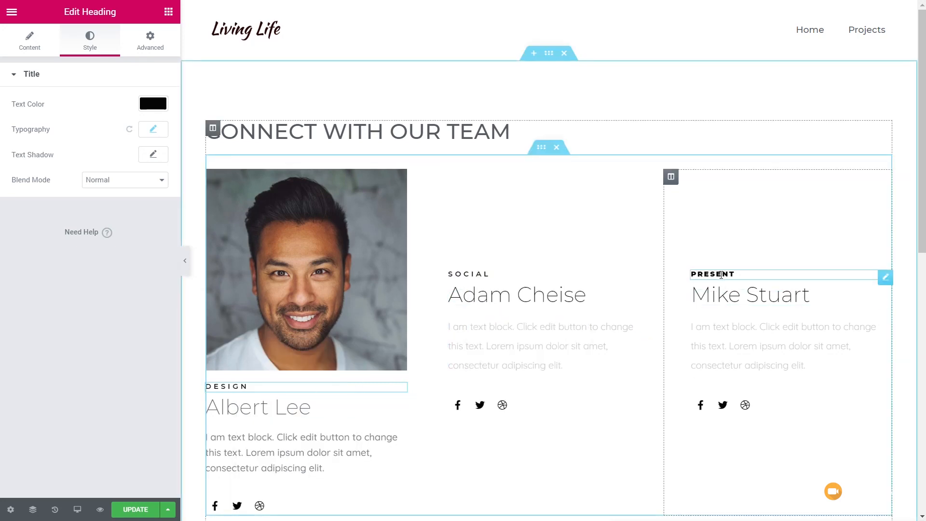
pyautogui.rightClick(721, 274)
pyautogui.click(759, 360)
# Paste the copied label style onto the ENGINEER, CO-FOUNDER & CEO and CONTENT MANAGER labels in the second row.
pyautogui.scroll(-2, 628, 336)
pyautogui.scroll(-3, 630, 340)
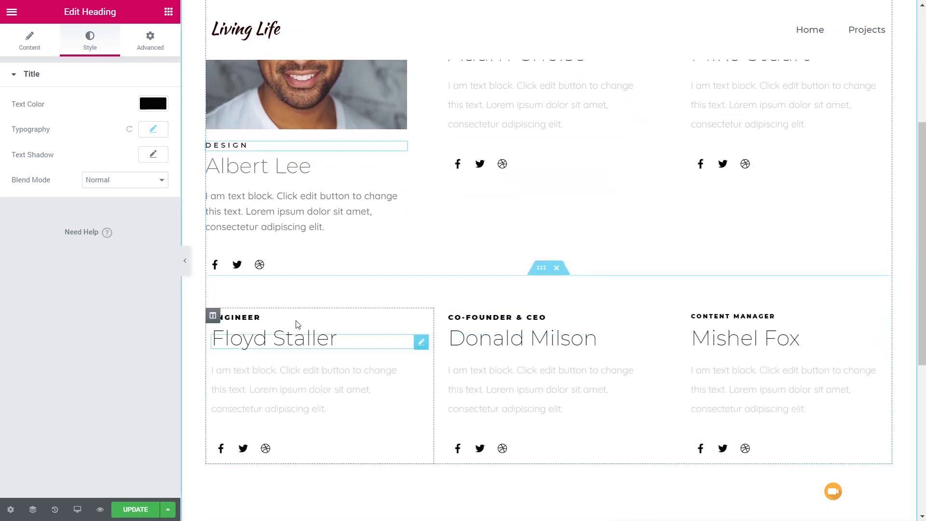
pyautogui.rightClick(257, 319)
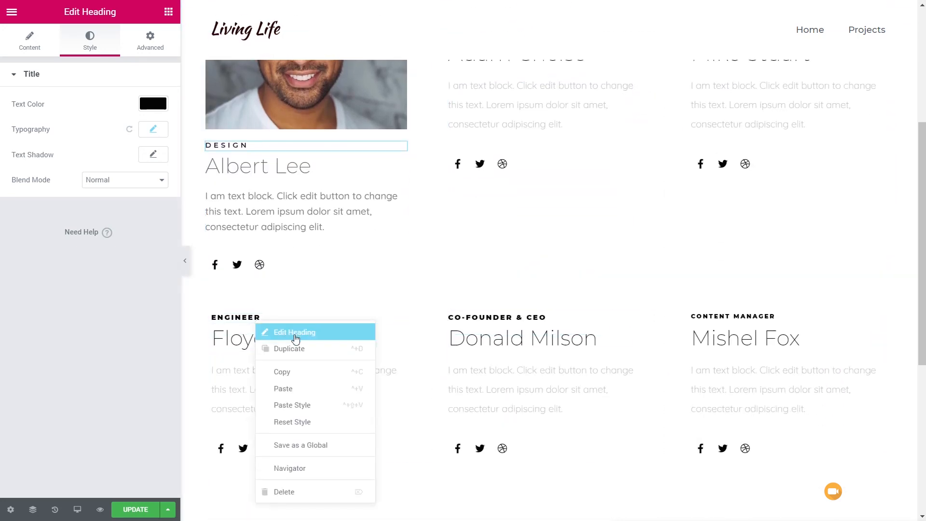
pyautogui.click(303, 404)
pyautogui.rightClick(467, 319)
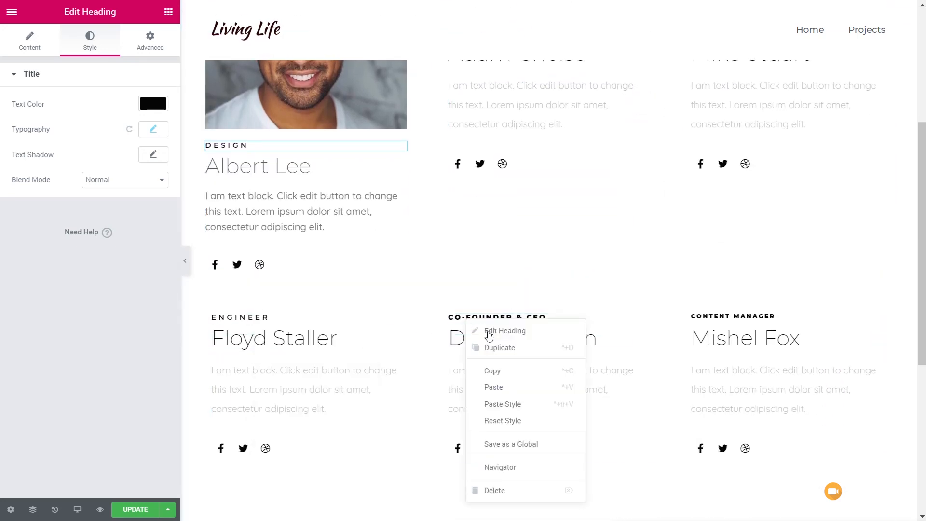
pyautogui.click(503, 404)
pyautogui.rightClick(759, 314)
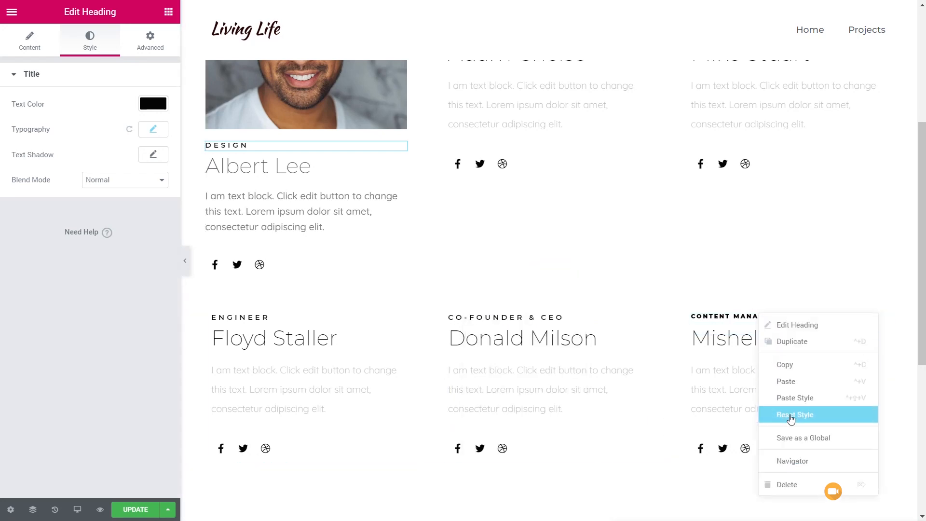
pyautogui.click(795, 398)
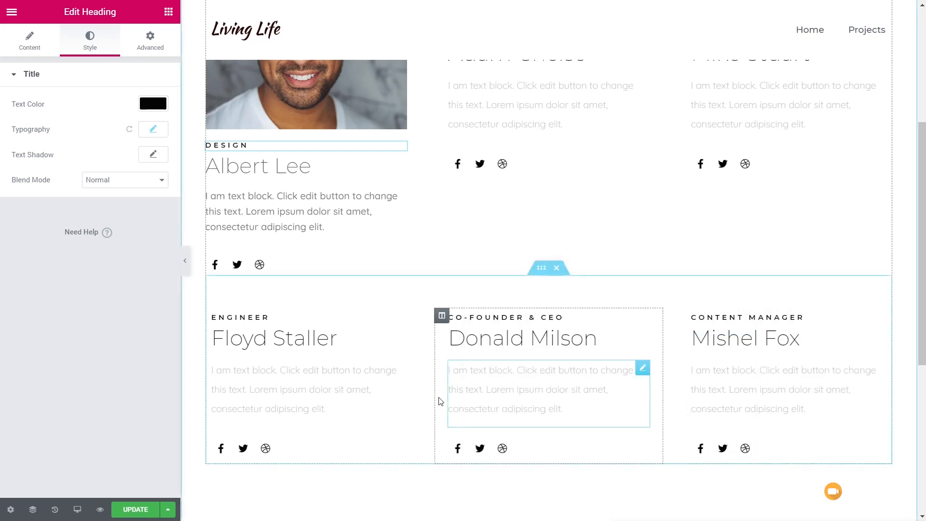
# Copy the first member's description and paste its style onto the SOCIAL and PRESENT members' descriptions.
pyautogui.scroll(3, 363, 401)
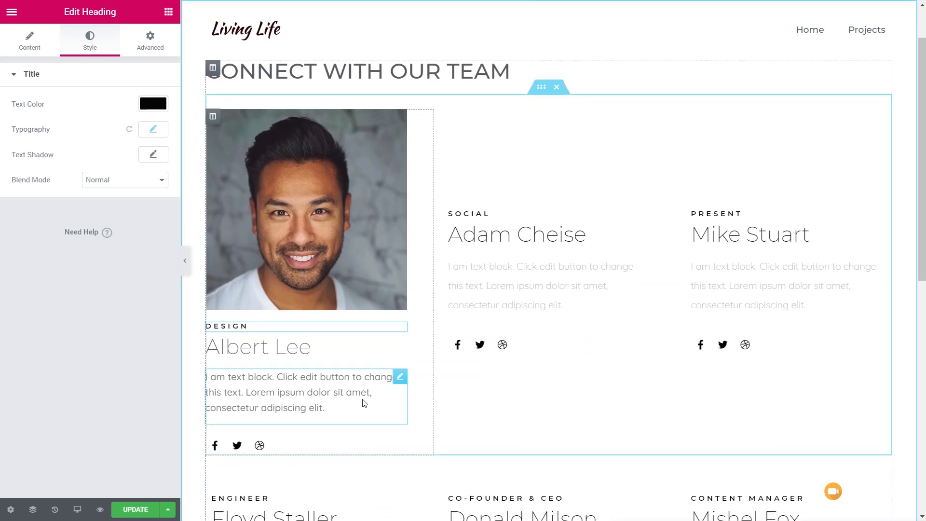
pyautogui.rightClick(318, 390)
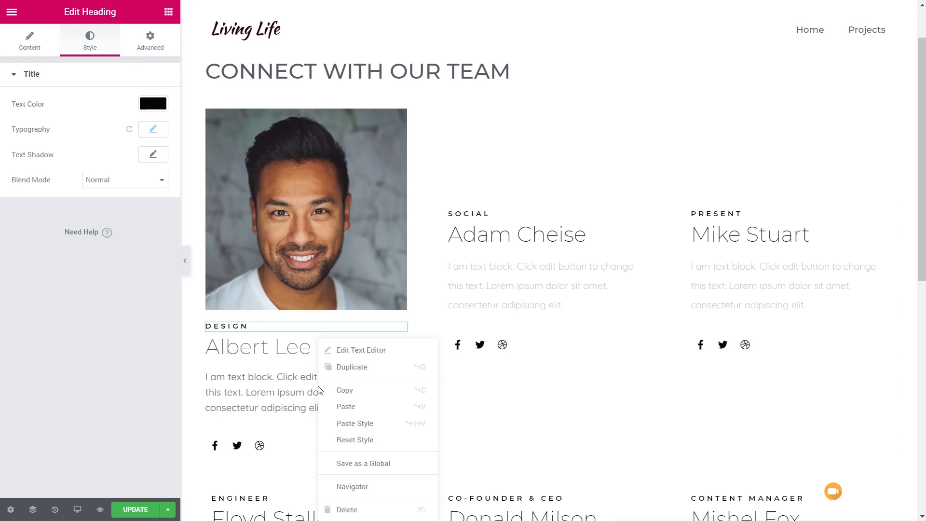
pyautogui.click(342, 389)
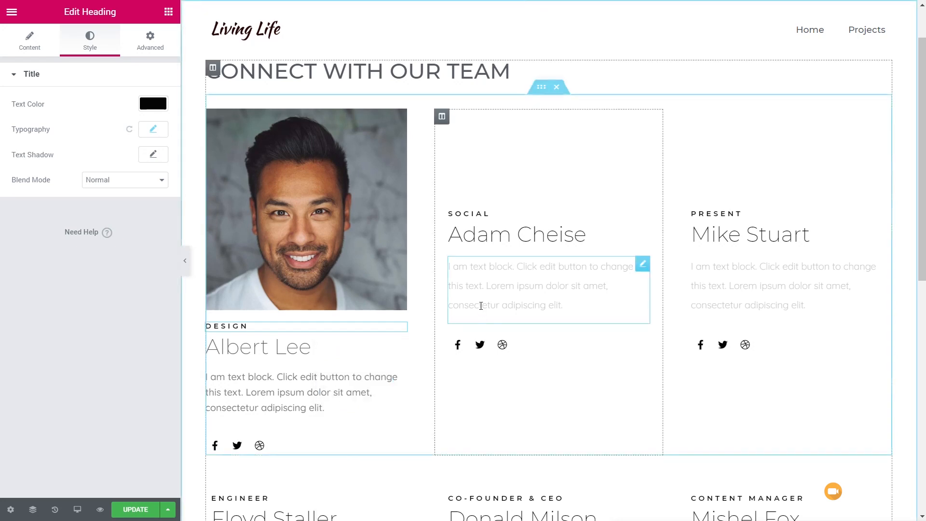
pyautogui.rightClick(481, 305)
pyautogui.click(528, 386)
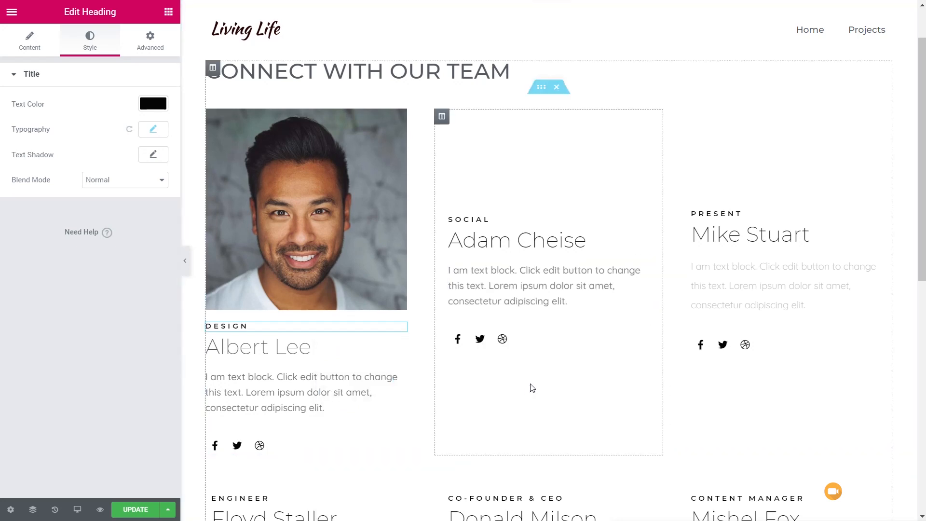
pyautogui.rightClick(756, 289)
pyautogui.click(792, 373)
# Paste the copied description style onto the three members' descriptions in the second team row.
pyautogui.scroll(-5, 645, 383)
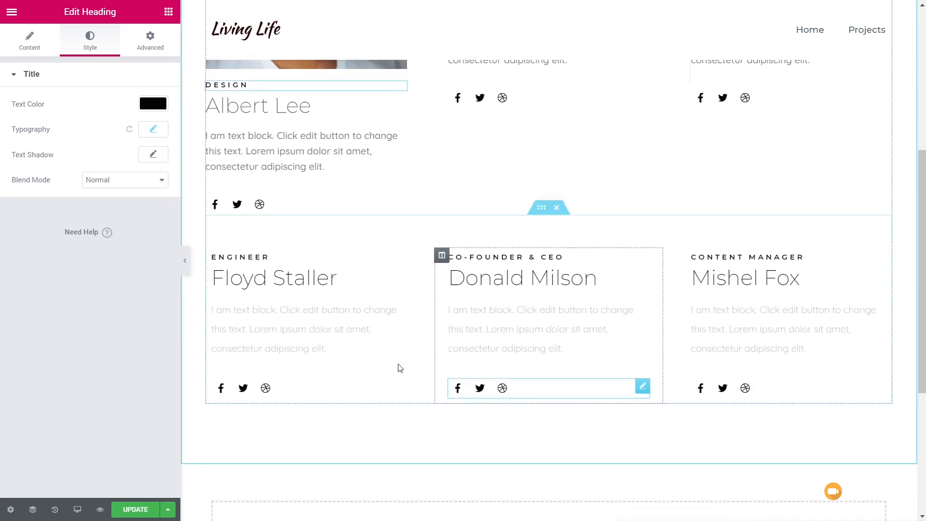
pyautogui.rightClick(314, 347)
pyautogui.click(347, 407)
pyautogui.rightClick(503, 330)
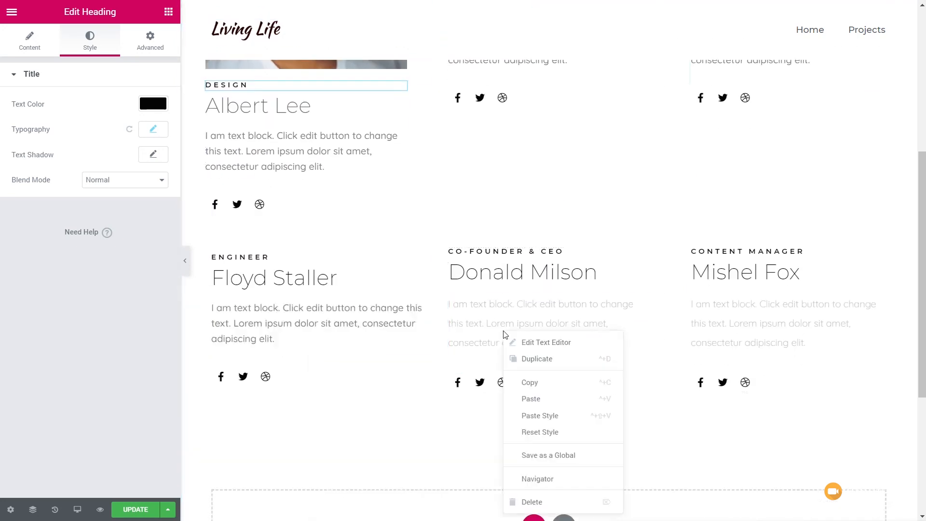
pyautogui.click(540, 415)
pyautogui.rightClick(730, 336)
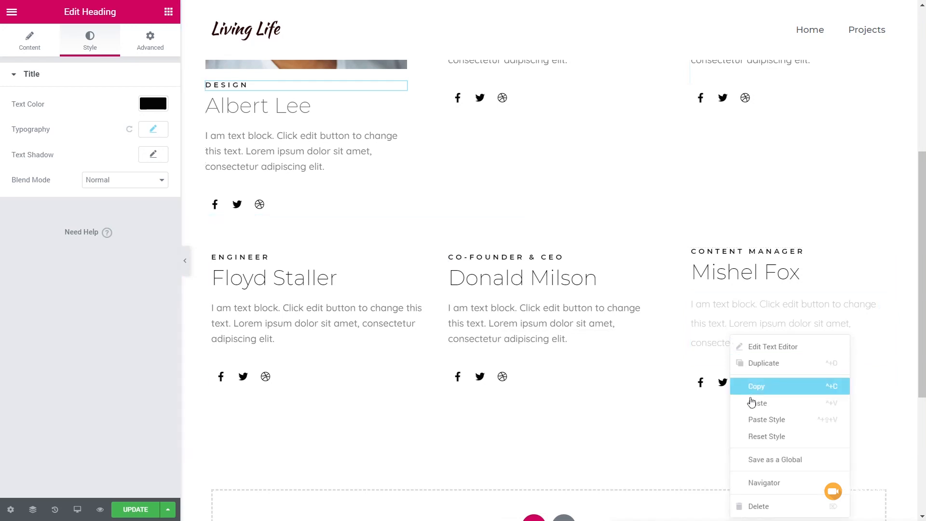
pyautogui.click(756, 422)
pyautogui.scroll(5, 557, 383)
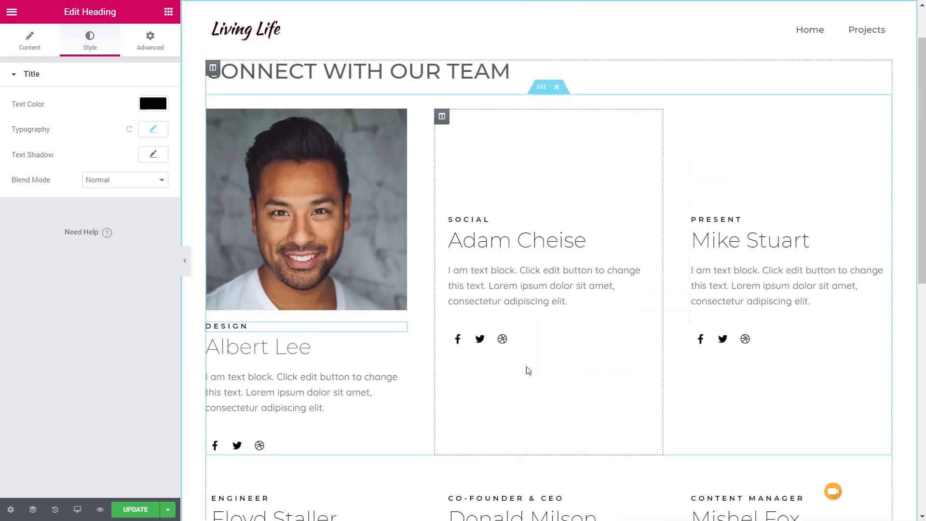
# Duplicate the first member's portrait and move the copy above the SOCIAL label in the second column.
pyautogui.scroll(1, 512, 356)
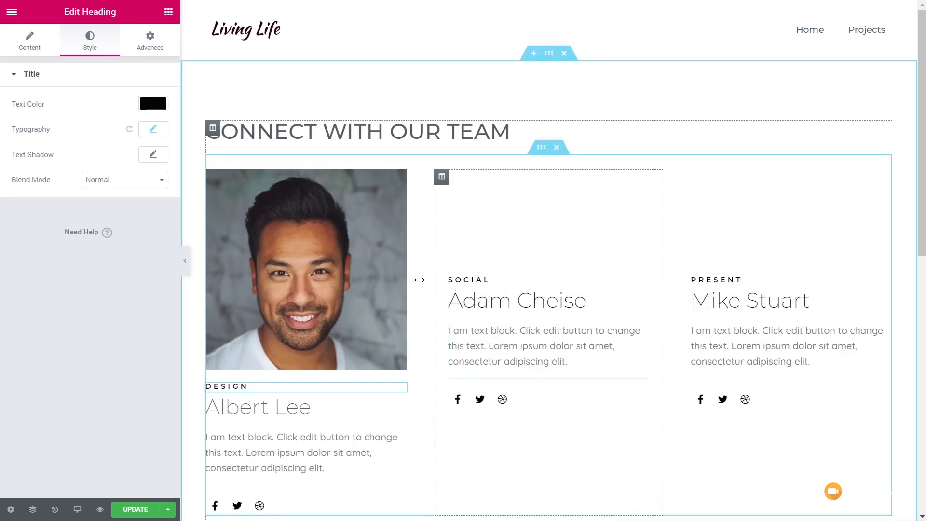
pyautogui.rightClick(400, 181)
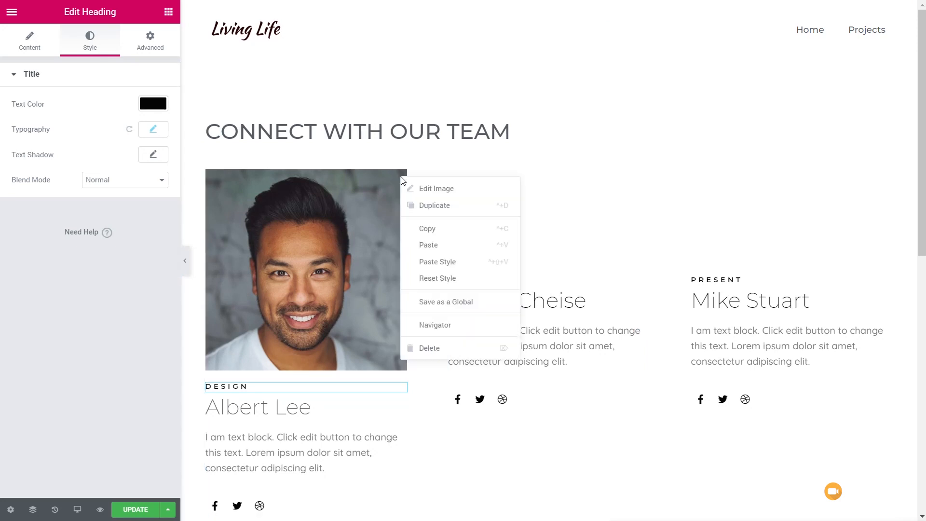
pyautogui.click(416, 205)
pyautogui.moveTo(406, 185); pyautogui.dragTo(466, 308)
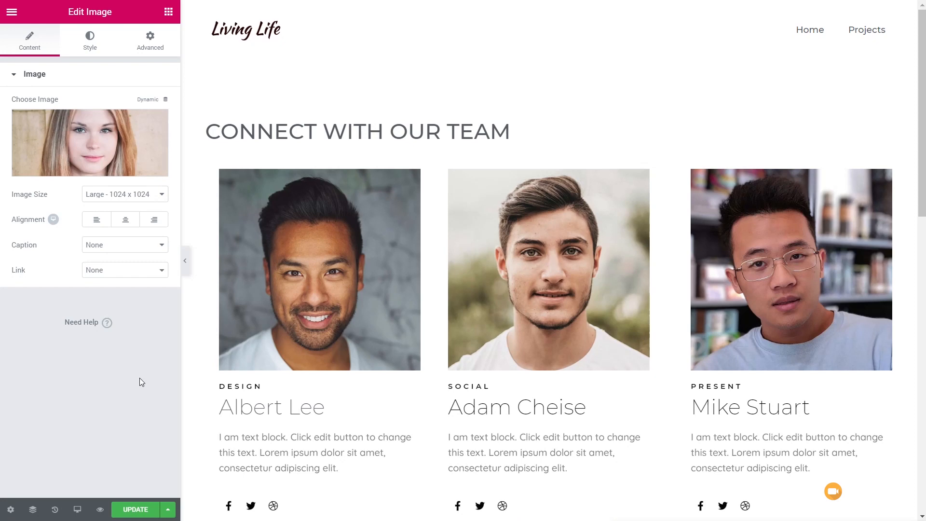
# Review the portraits in both team rows and open the Facebook item in the DESIGN member's social icons.
pyautogui.scroll(-10, 444, 333)
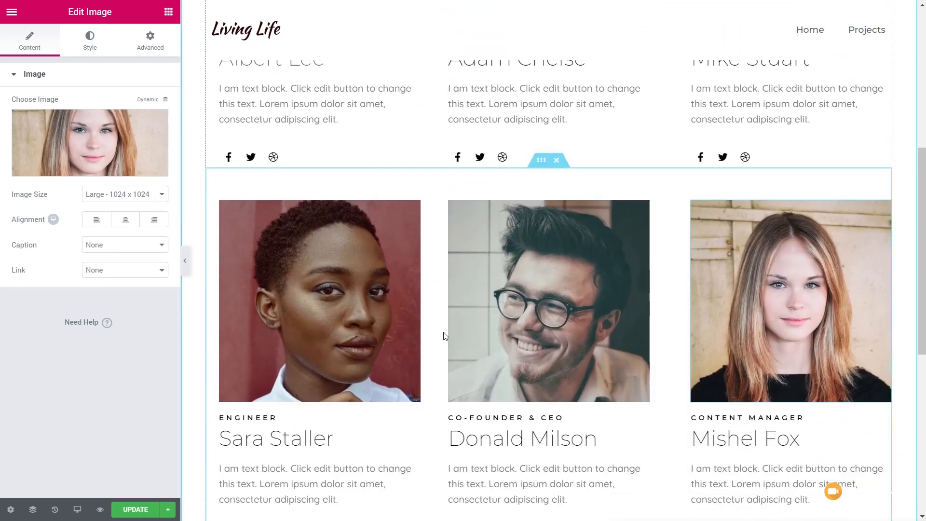
pyautogui.scroll(8, 442, 337)
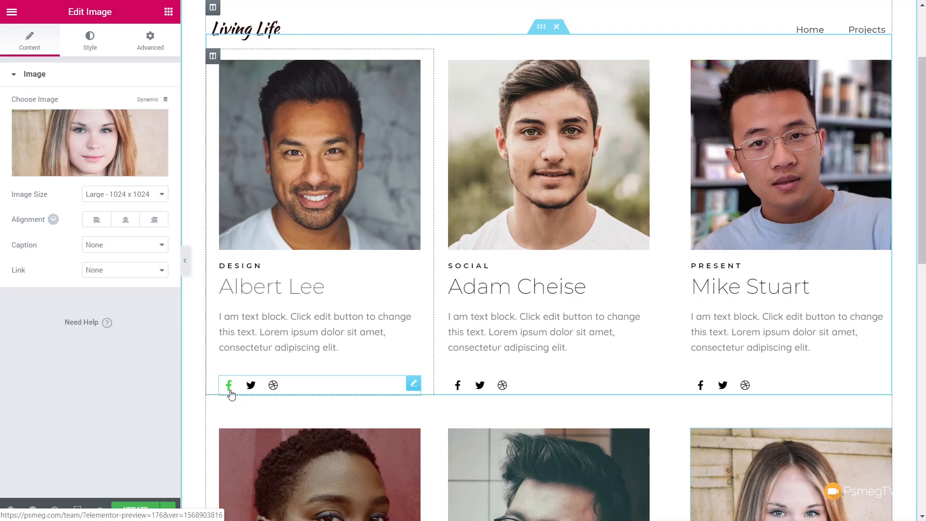
pyautogui.click(413, 383)
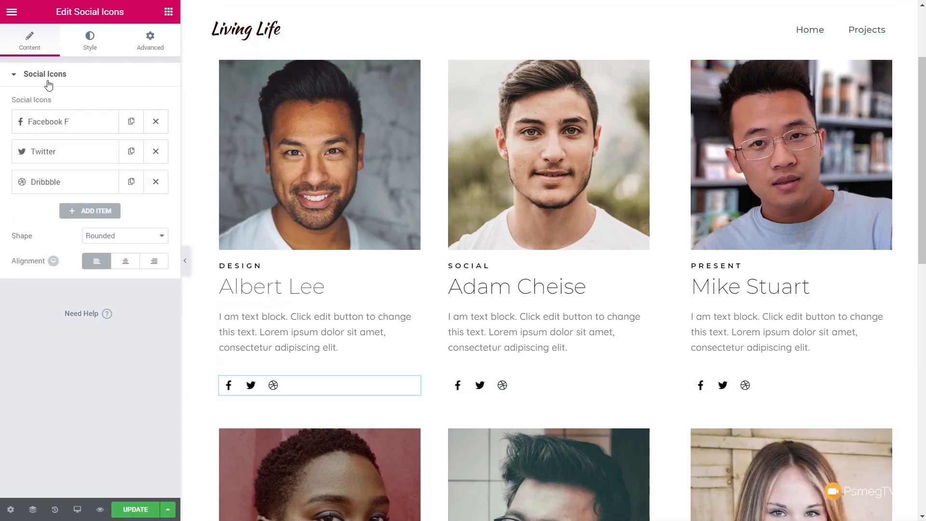
pyautogui.click(54, 122)
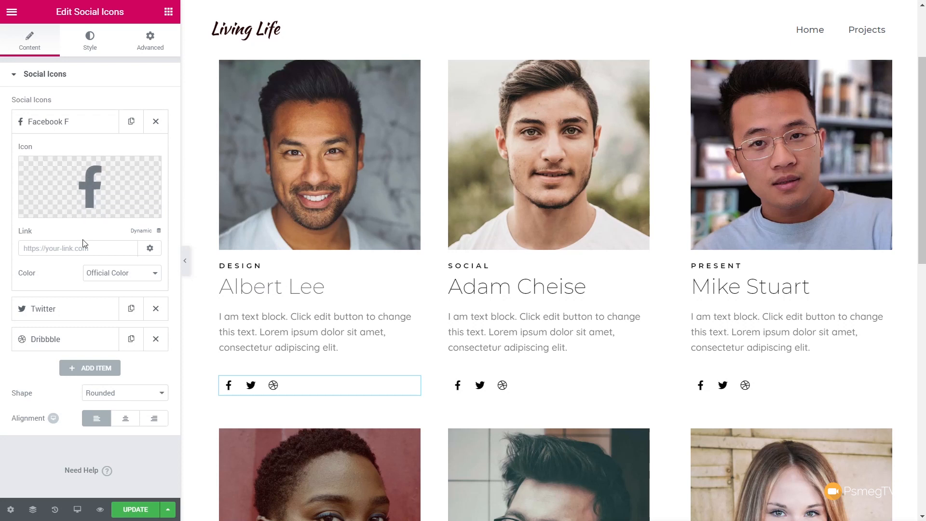
# Try dark grey, green and blue as the social icons' secondary color and return it to black.
pyautogui.click(88, 51)
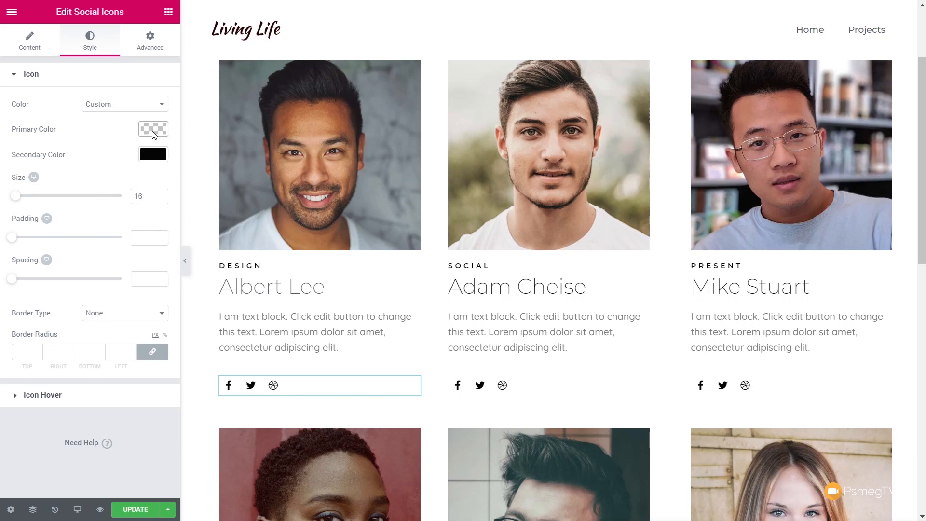
pyautogui.click(153, 160)
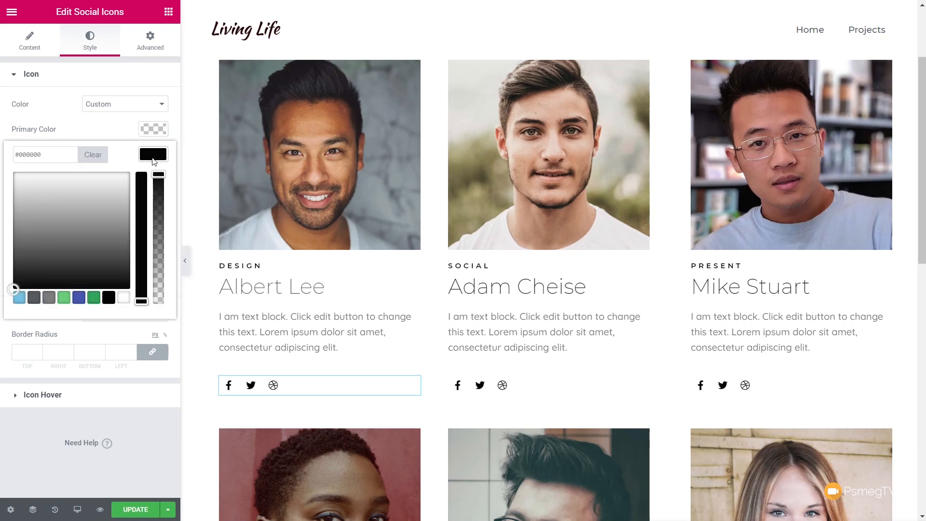
pyautogui.click(34, 298)
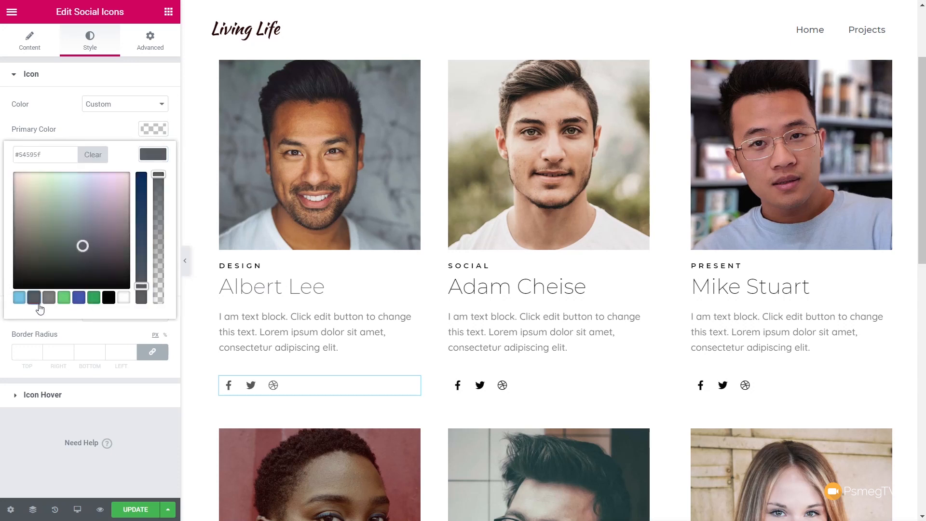
pyautogui.click(64, 298)
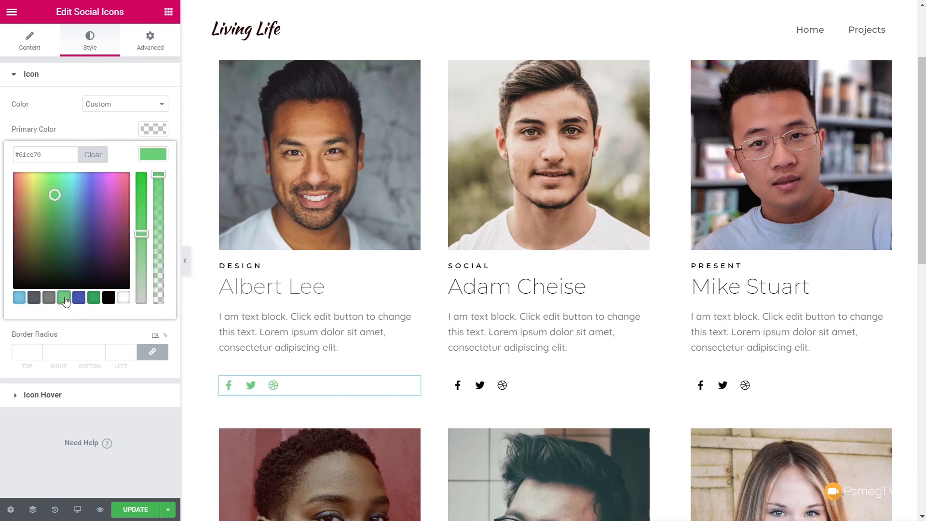
pyautogui.click(79, 299)
pyautogui.click(34, 300)
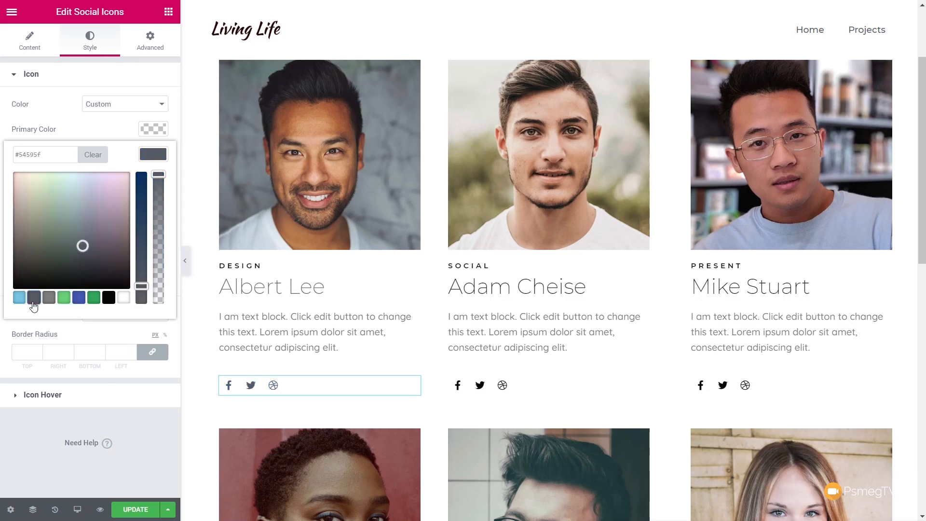
pyautogui.click(109, 298)
pyautogui.click(42, 474)
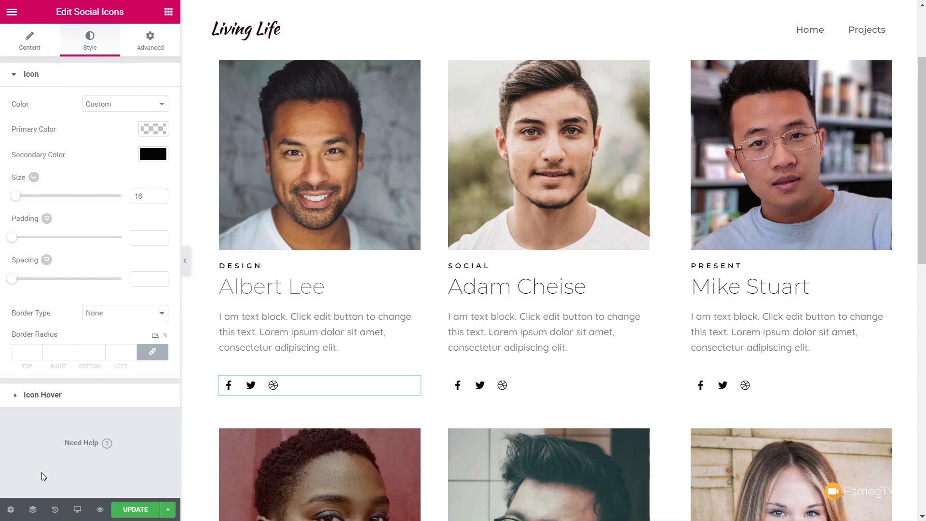
# Save the Team page after checking its second row, and exit the editor to the WordPress dashboard.
pyautogui.scroll(-7, 475, 383)
pyautogui.scroll(-2, 473, 385)
pyautogui.scroll(4, 474, 384)
pyautogui.click(135, 510)
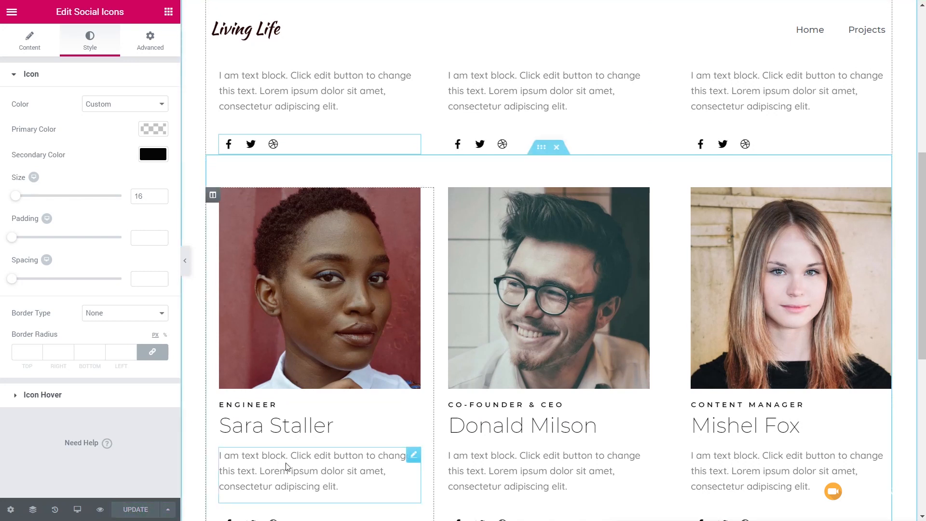
pyautogui.click(11, 11)
pyautogui.click(78, 333)
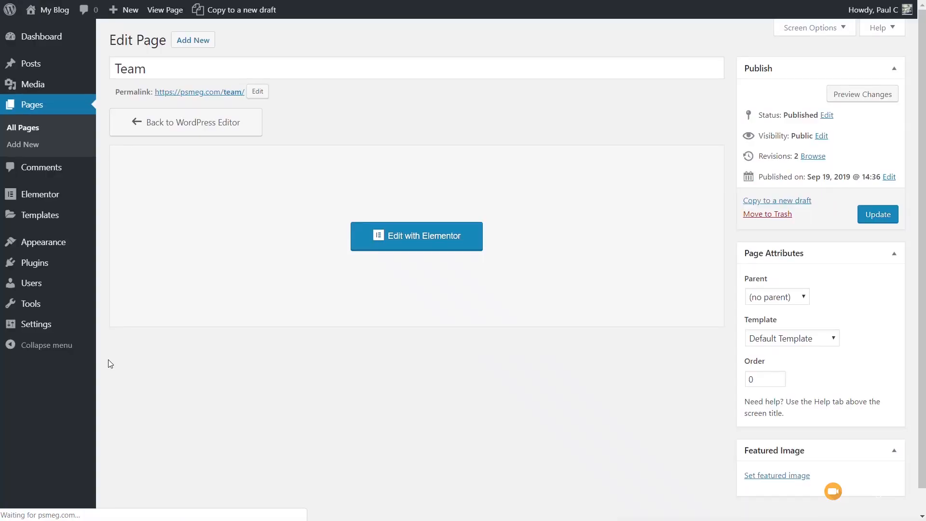
# Add the Team page to Main Menu, place it between Home and Projects, and save the menu.
pyautogui.moveTo(58, 243)
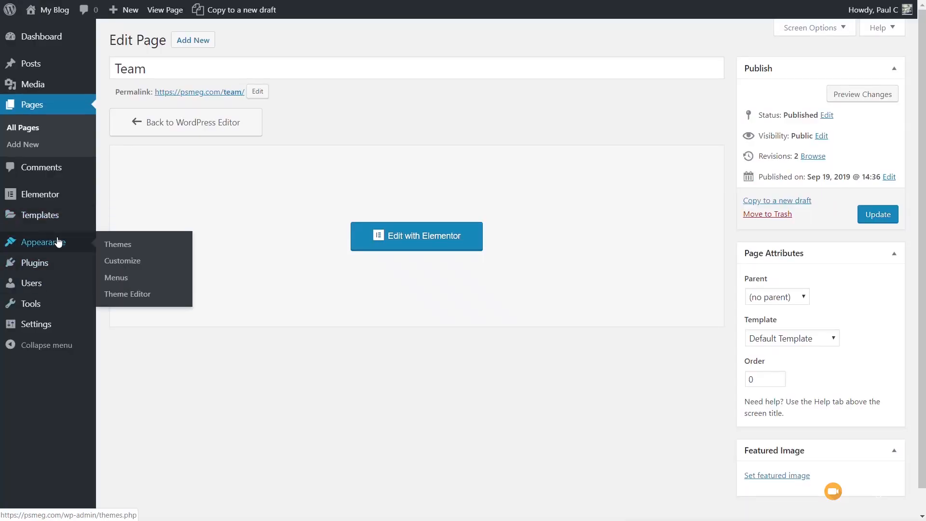
pyautogui.click(118, 277)
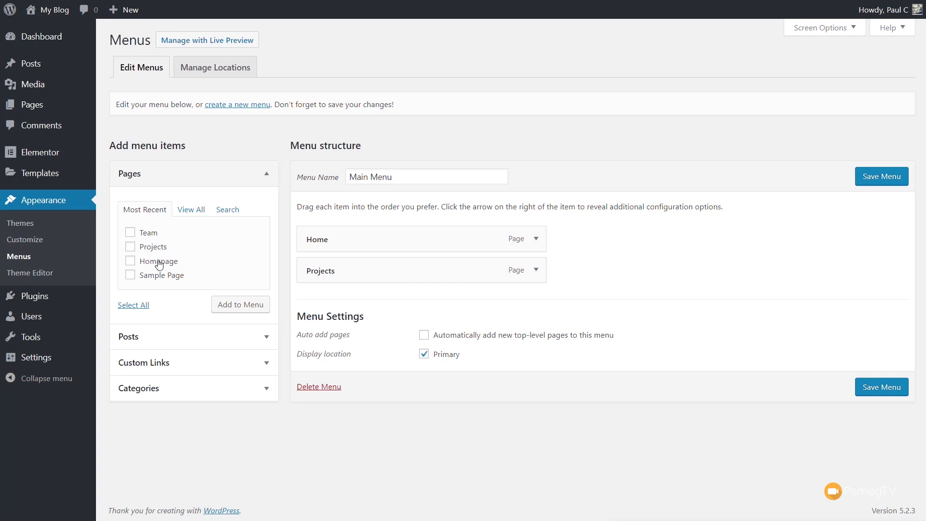
pyautogui.click(150, 234)
pyautogui.click(227, 304)
pyautogui.moveTo(374, 300); pyautogui.dragTo(384, 271)
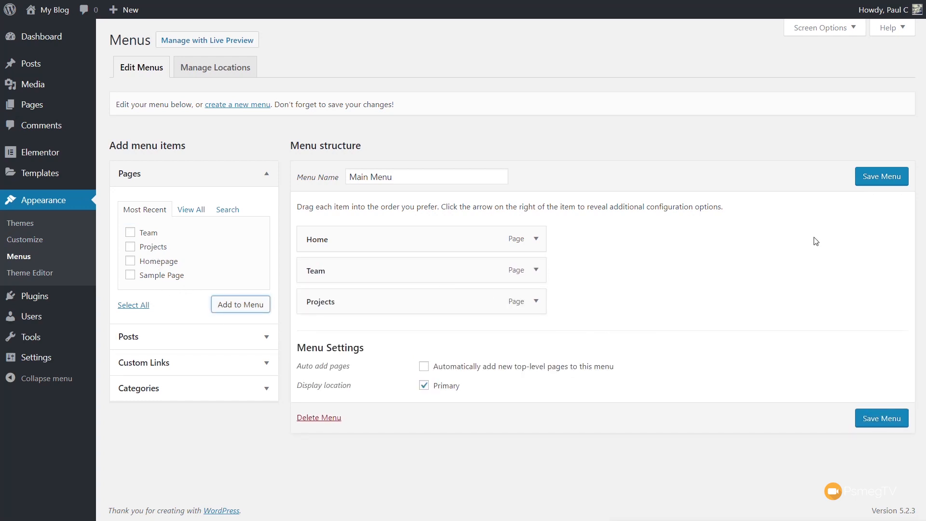
pyautogui.click(871, 179)
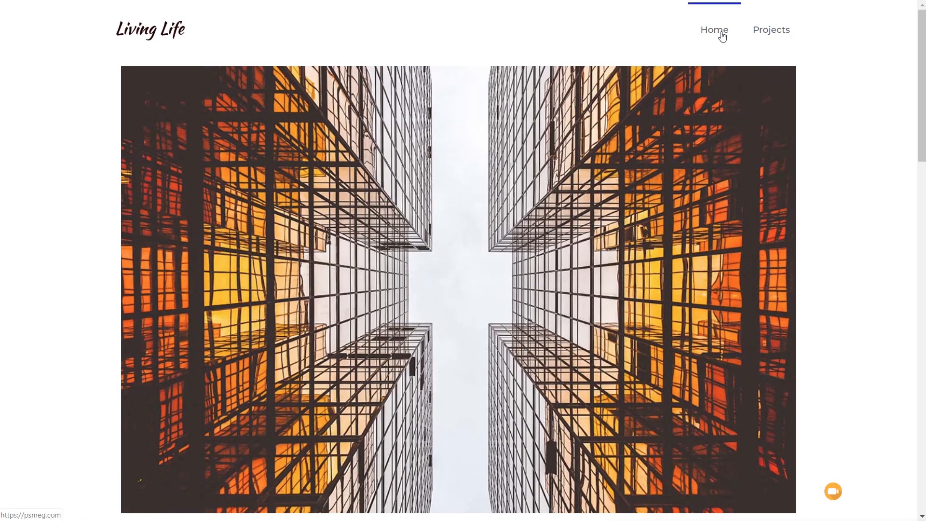
# Reload the live site's home page, open Team from its navigation and examine the published team block.
pyautogui.click(719, 31)
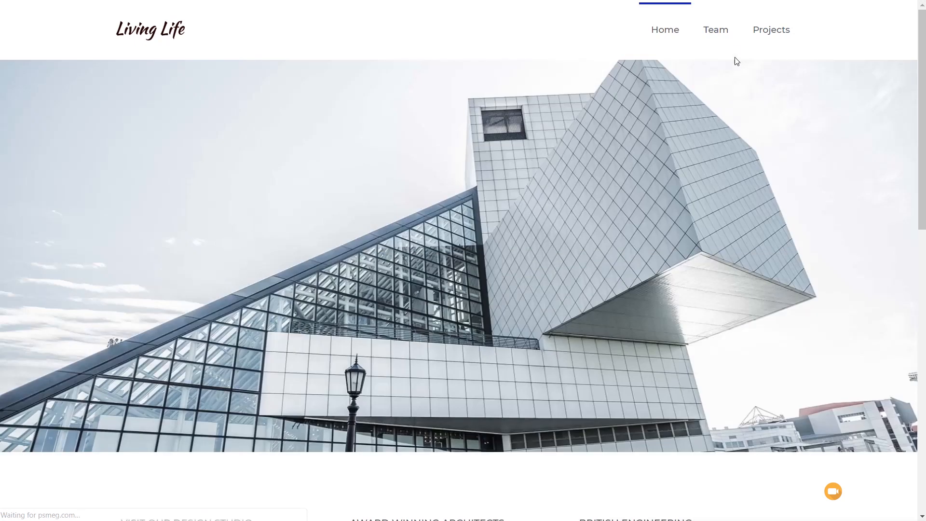
pyautogui.click(716, 37)
pyautogui.scroll(-4, 718, 270)
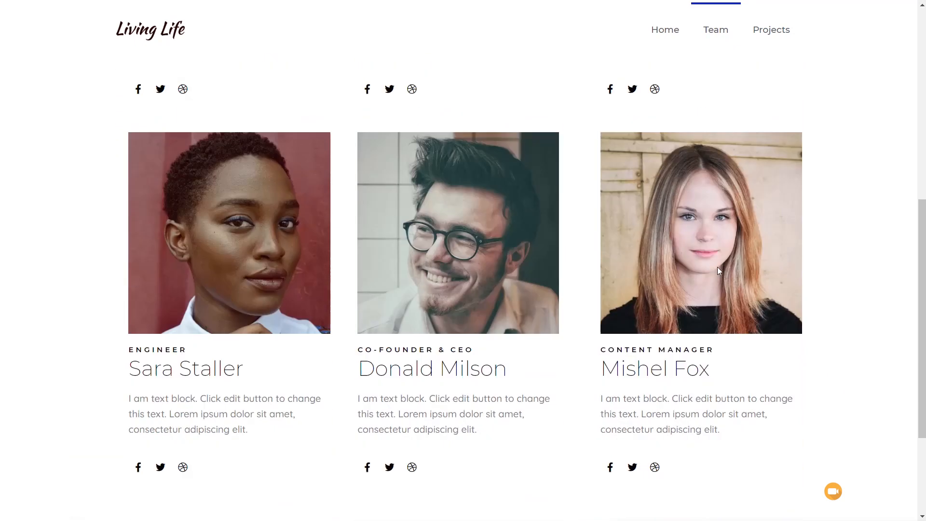
pyautogui.scroll(4, 718, 270)
pyautogui.scroll(4, 719, 270)
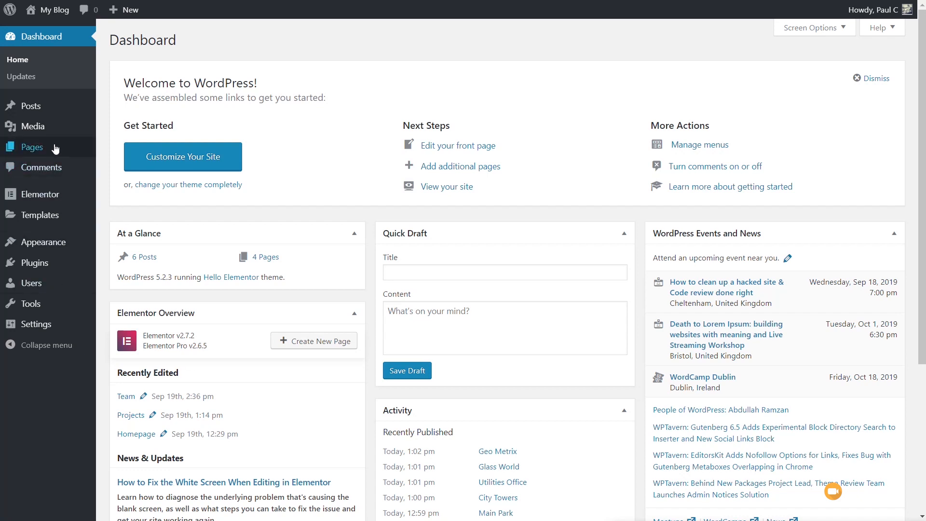
# Create a new page titled Contact and publish it.
pyautogui.moveTo(43, 111)
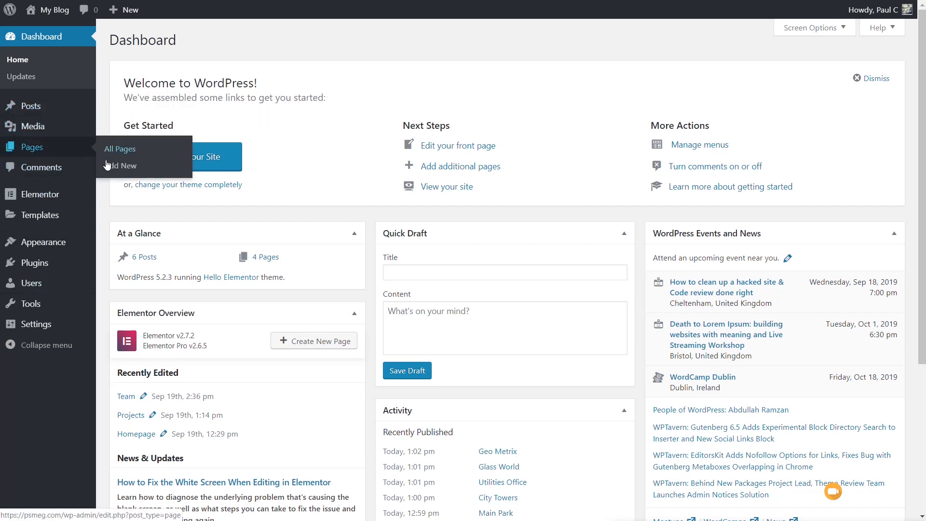
pyautogui.click(113, 166)
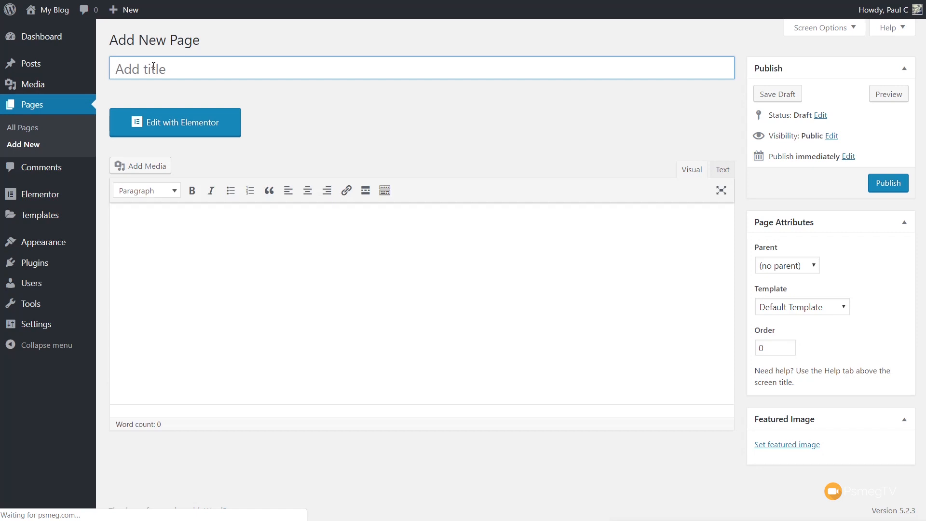
pyautogui.write('Contact')
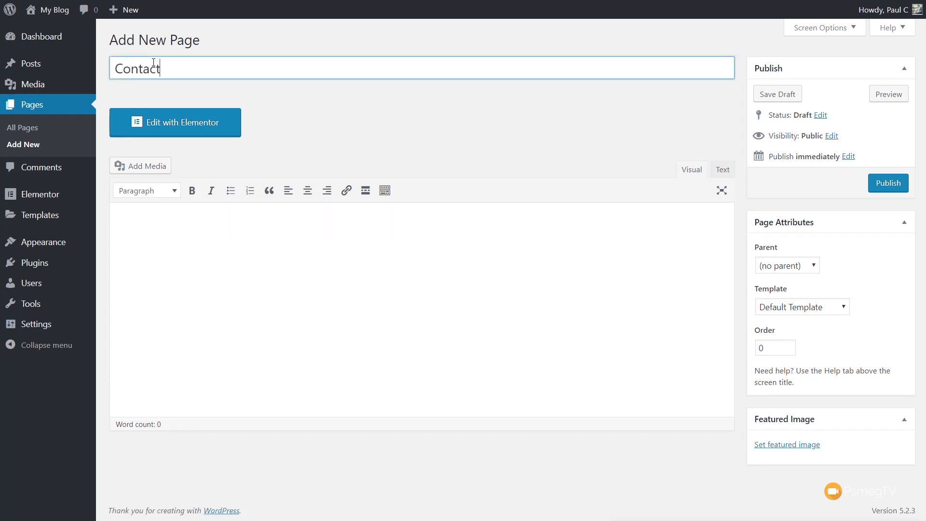
pyautogui.click(887, 182)
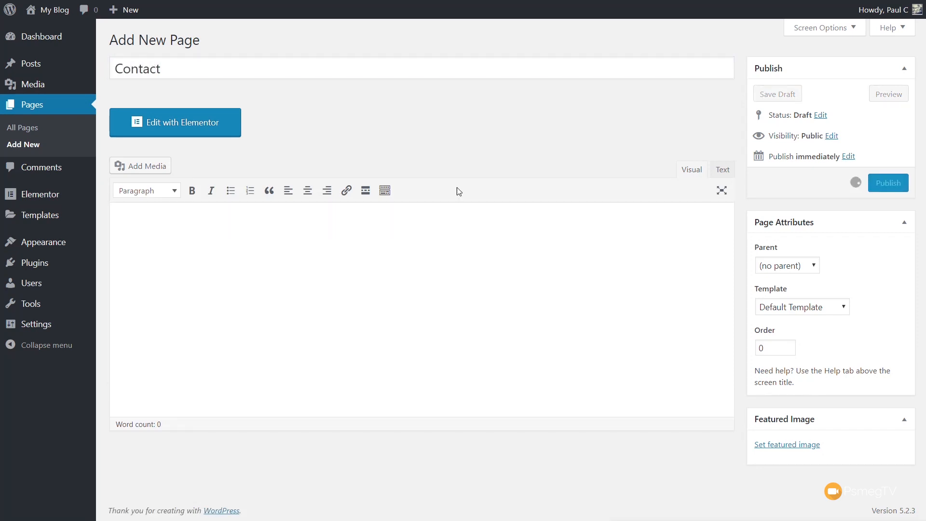
# Open the Contact page in Elementor and hide its page title.
pyautogui.click(188, 165)
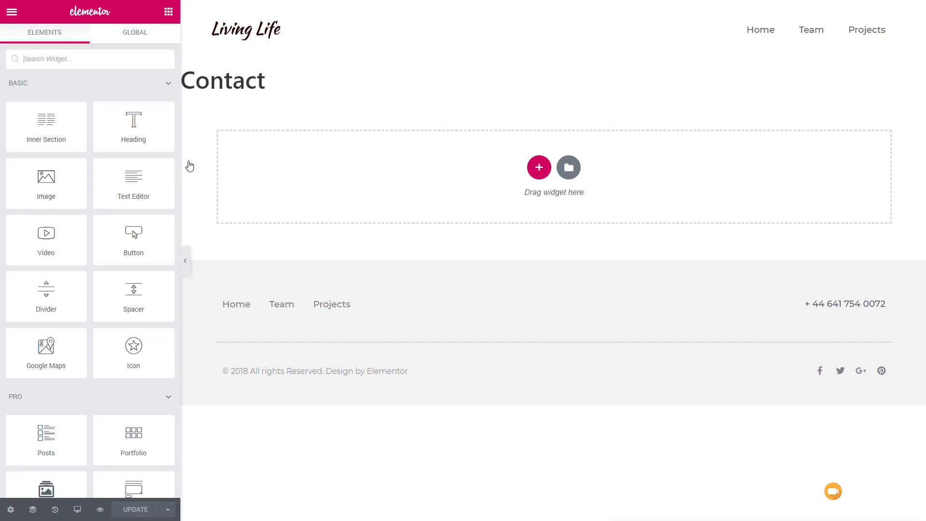
pyautogui.click(10, 509)
pyautogui.click(151, 256)
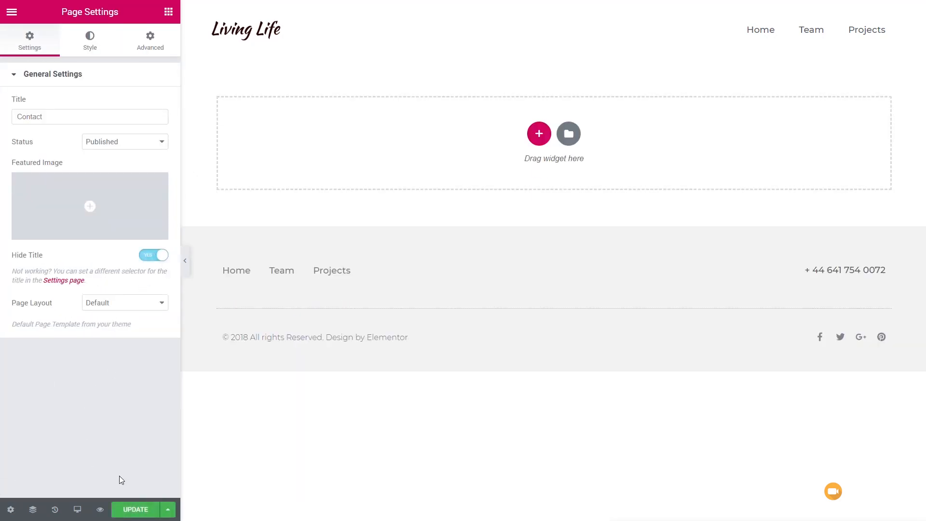
# Add a single-column section to the Contact page and set its height to Min Height.
pyautogui.click(543, 138)
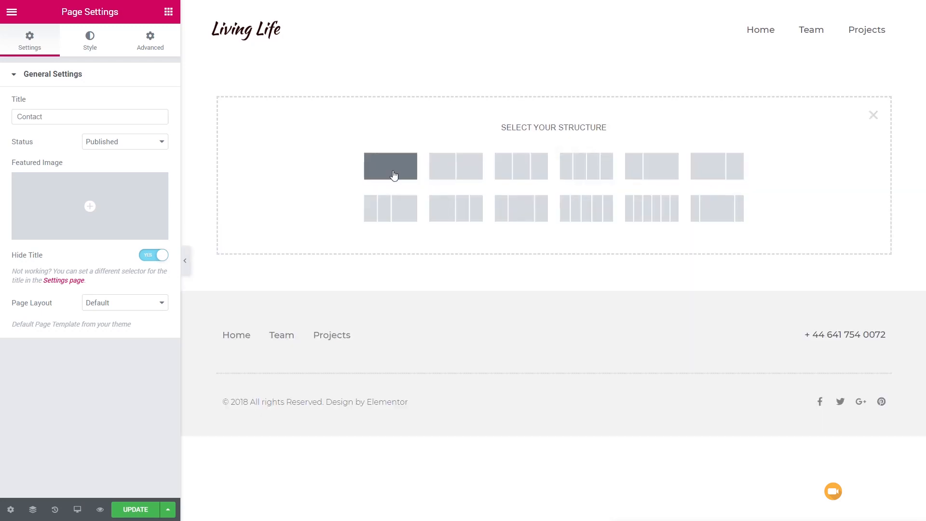
pyautogui.click(392, 169)
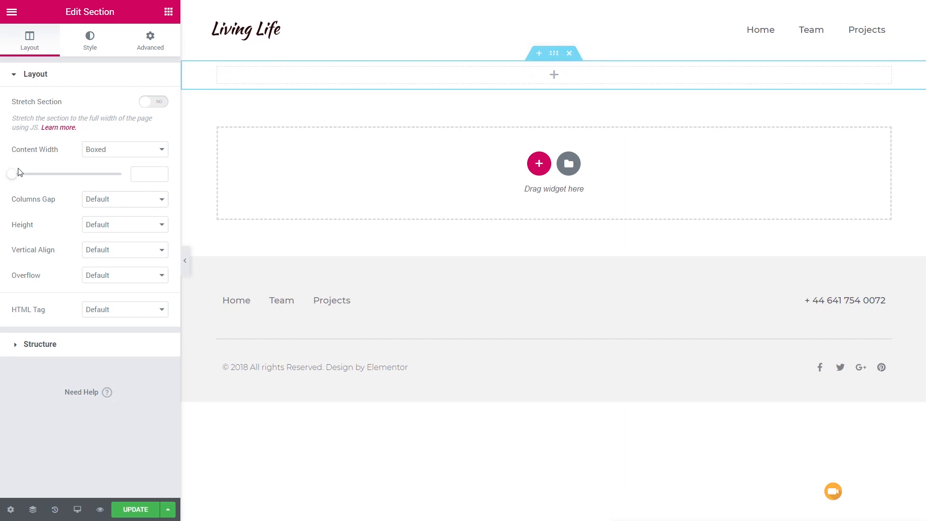
pyautogui.click(105, 227)
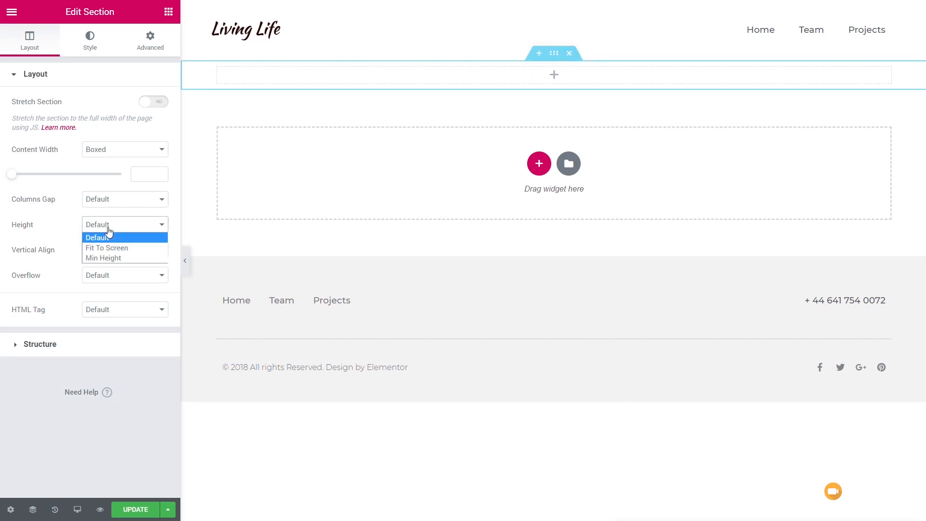
pyautogui.click(112, 255)
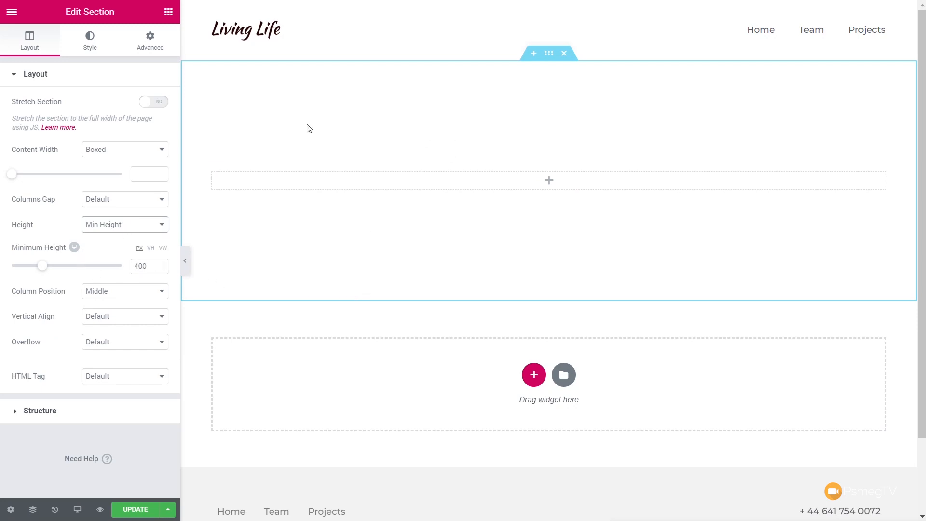
# Give the header section a slideshow background made from the curved lattice facade on blue sky and the slider1.jpg building image.
pyautogui.click(92, 45)
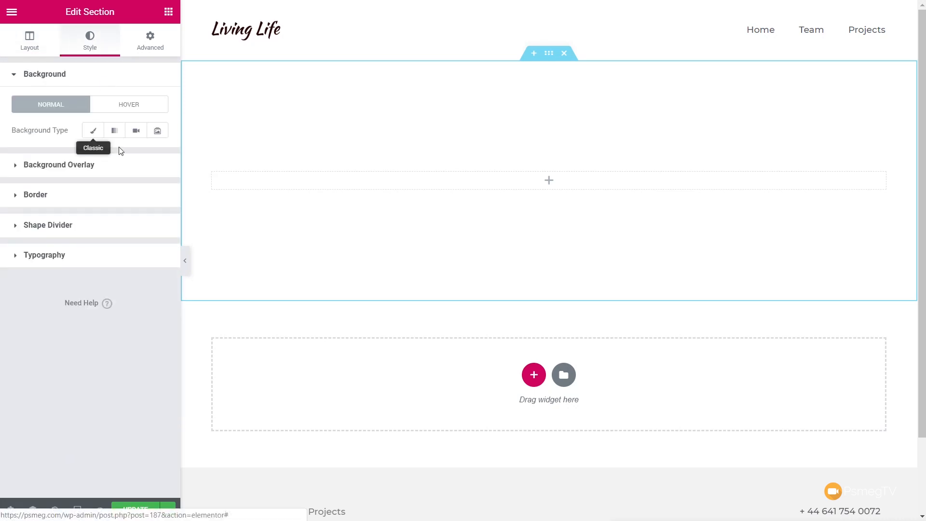
pyautogui.click(157, 131)
pyautogui.click(44, 185)
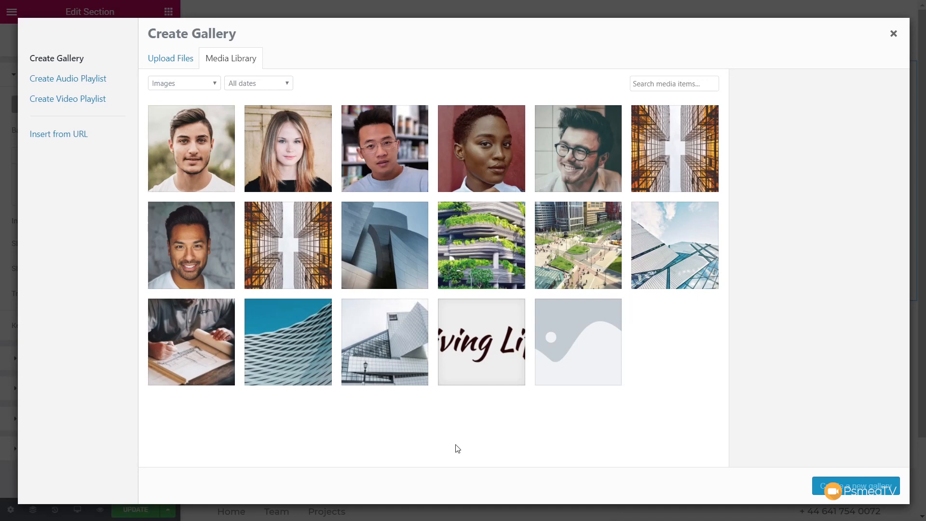
pyautogui.click(313, 365)
pyautogui.click(415, 359)
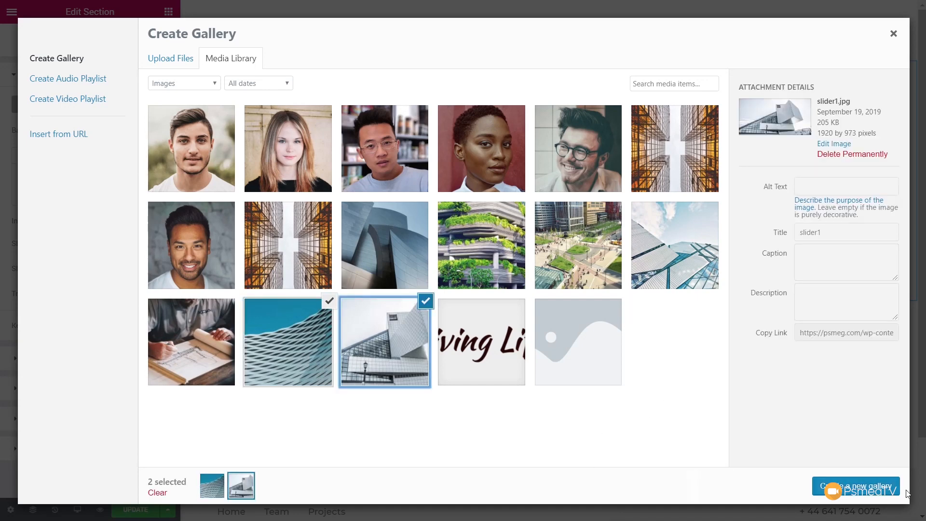
pyautogui.click(844, 486)
pyautogui.click(868, 486)
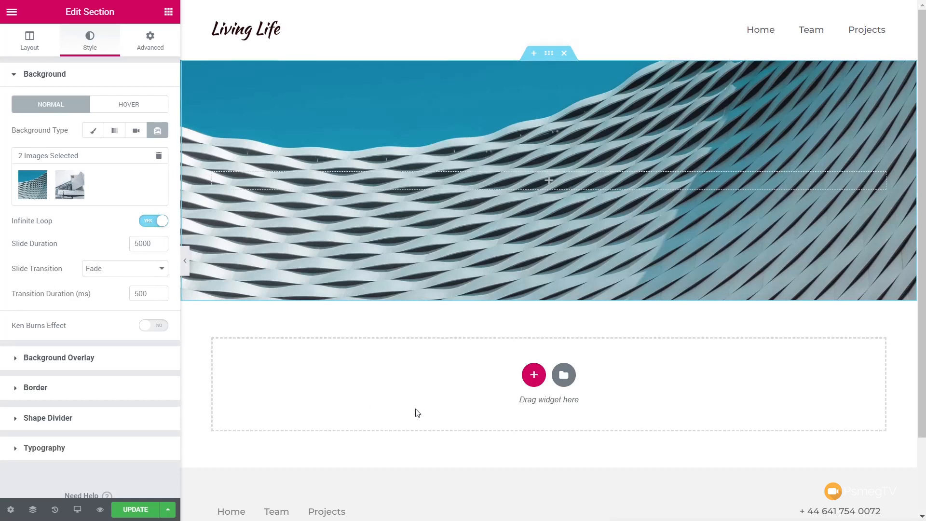
# Add a two-column section below the slideshow header and set its unlinked top and bottom padding to 100 px each.
pyautogui.click(533, 380)
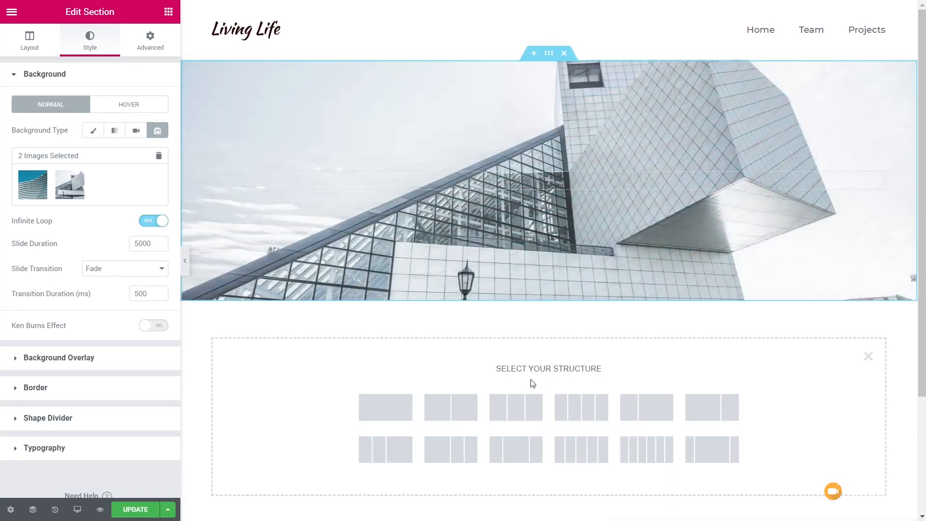
pyautogui.click(463, 405)
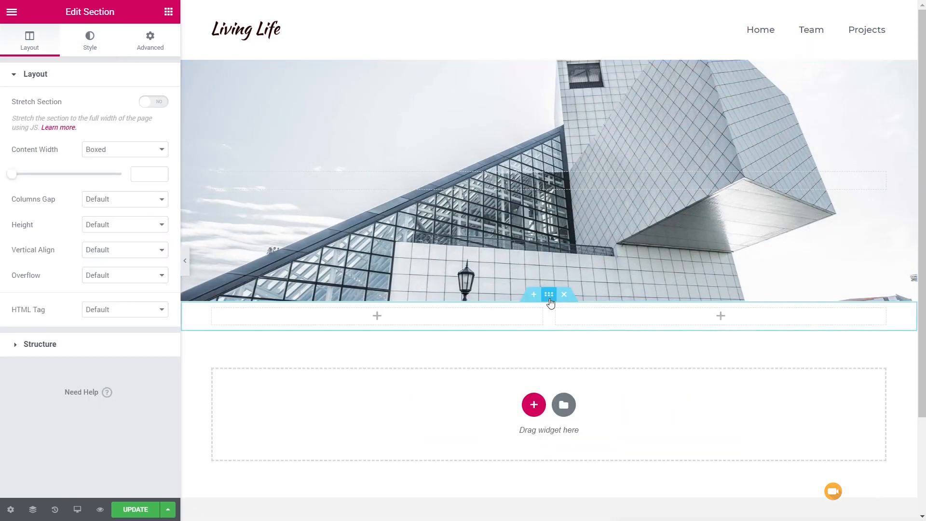
pyautogui.click(150, 40)
pyautogui.click(152, 170)
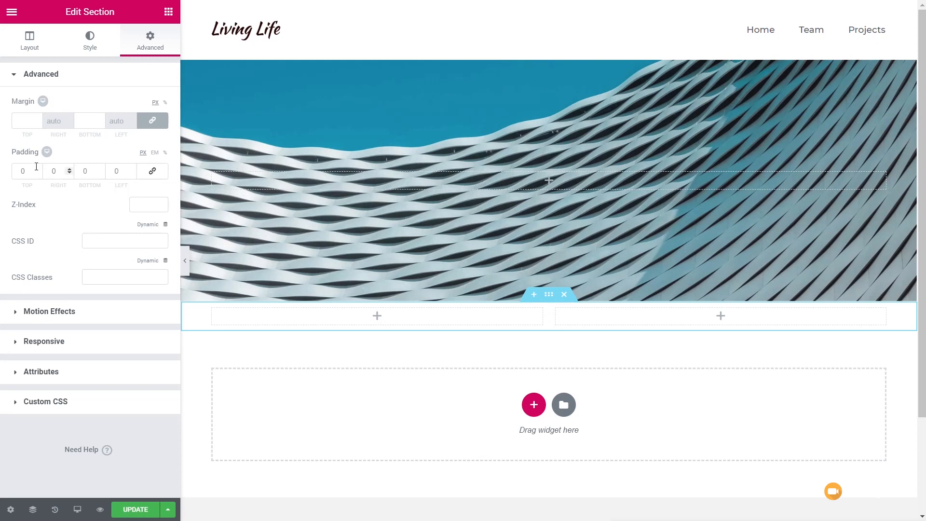
pyautogui.click(19, 167)
pyautogui.write('100')
pyautogui.click(85, 164)
pyautogui.write('10')
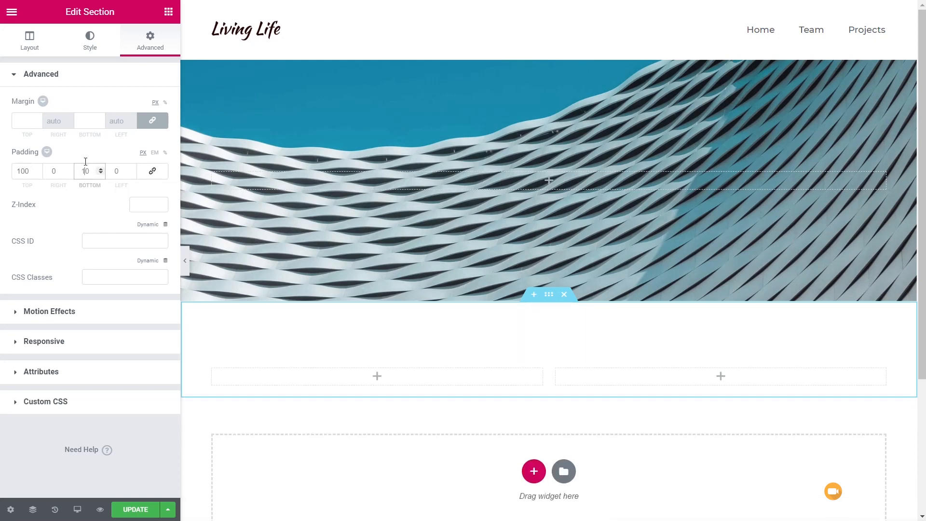
pyautogui.write('0')
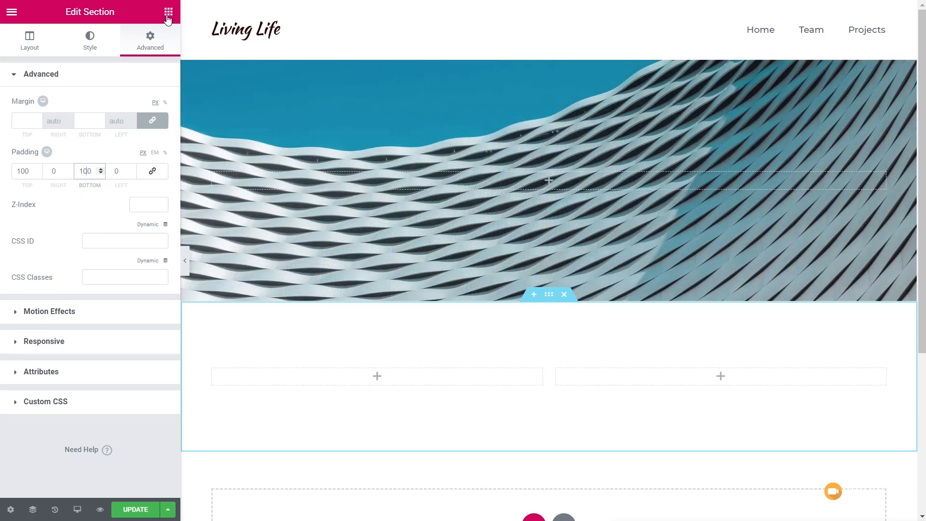
# Place an Image widget in the left column of the new section and assign it the portrait b.jpg from the media library.
pyautogui.click(168, 13)
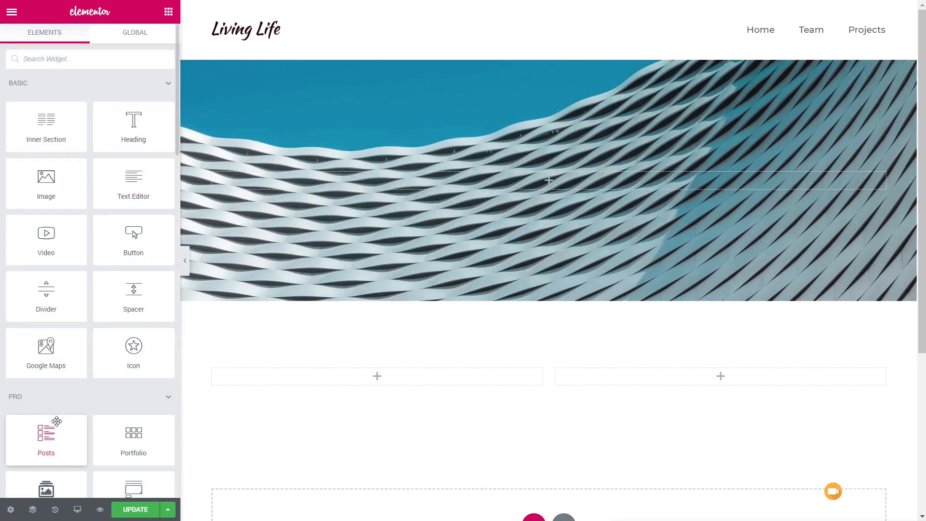
pyautogui.scroll(-2, 58, 425)
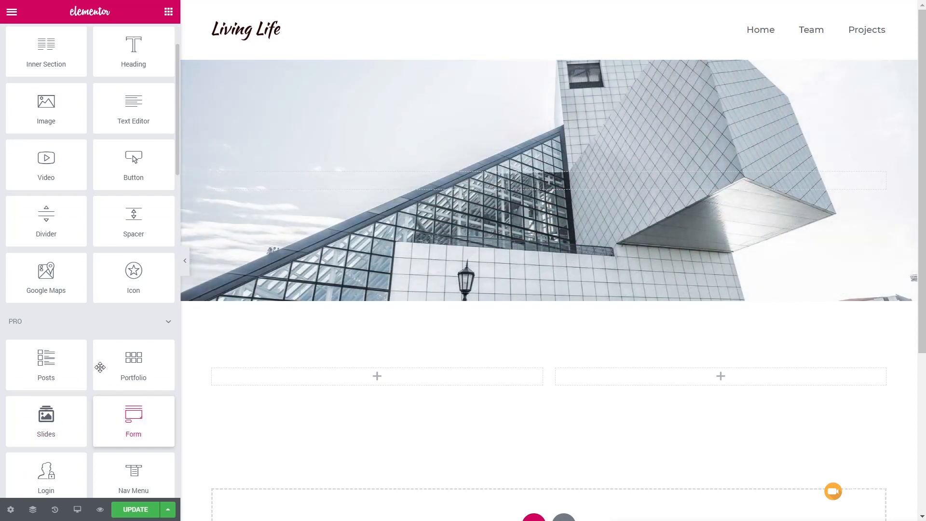
pyautogui.moveTo(45, 109); pyautogui.dragTo(326, 450)
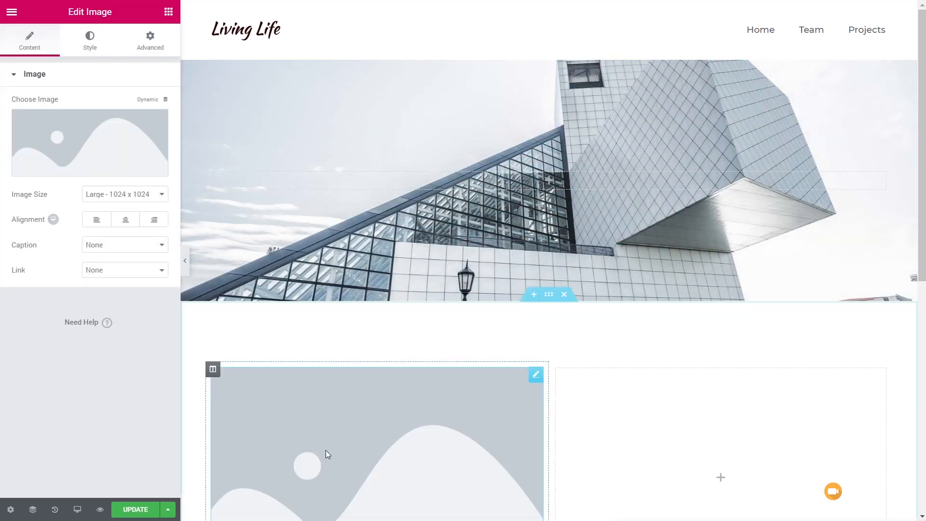
pyautogui.click(109, 173)
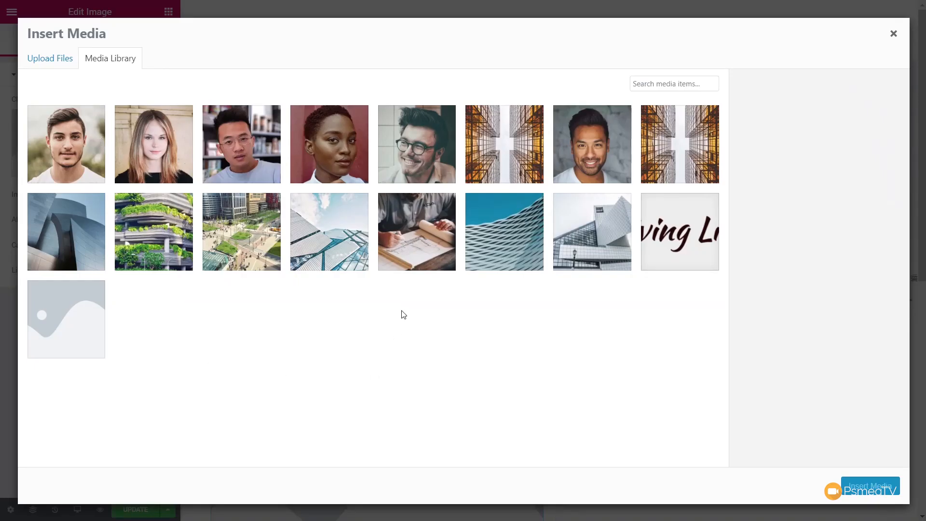
pyautogui.click(417, 154)
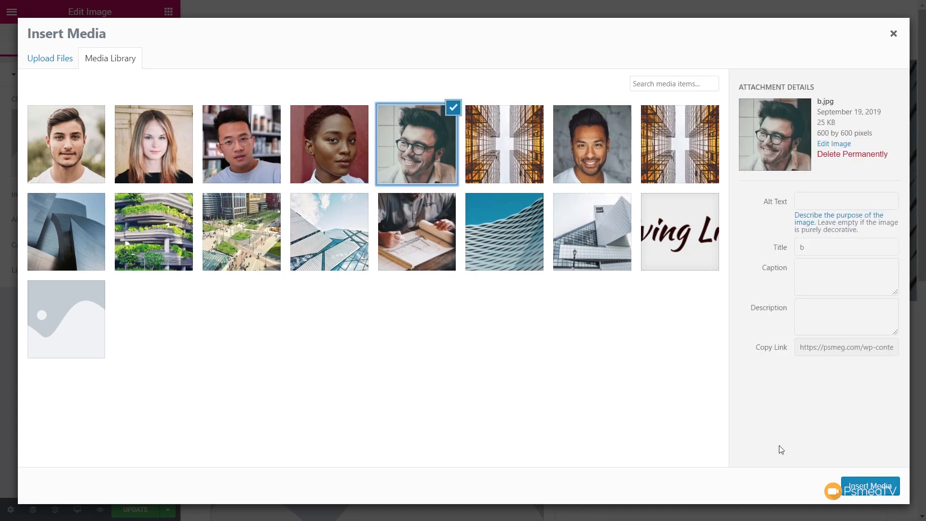
pyautogui.click(864, 487)
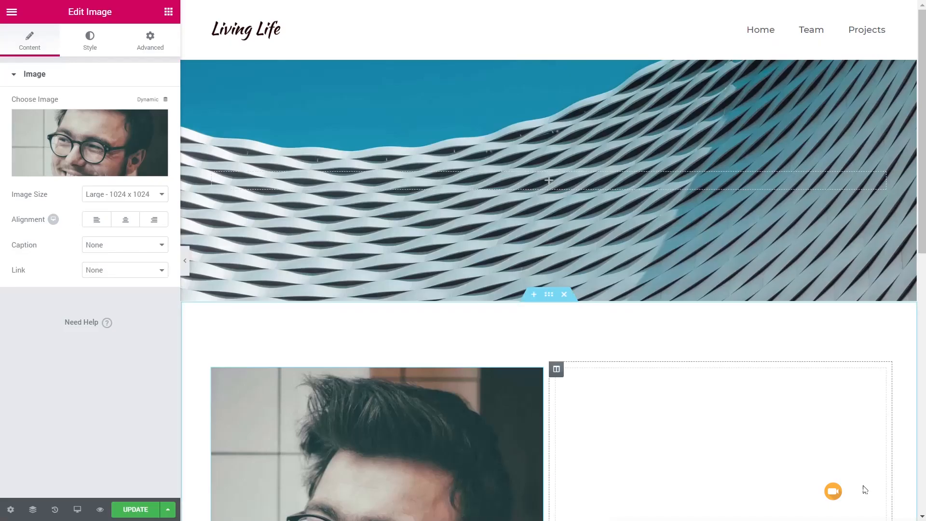
pyautogui.scroll(-4, 708, 402)
pyautogui.scroll(-1, 710, 402)
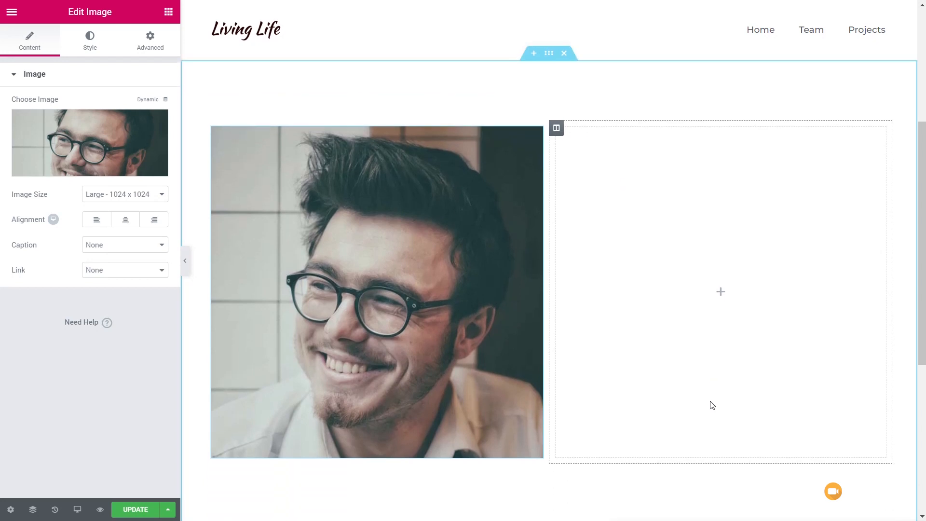
# Add a Form widget to the empty right column and narrow the image column to about a third of the section's width.
pyautogui.click(169, 16)
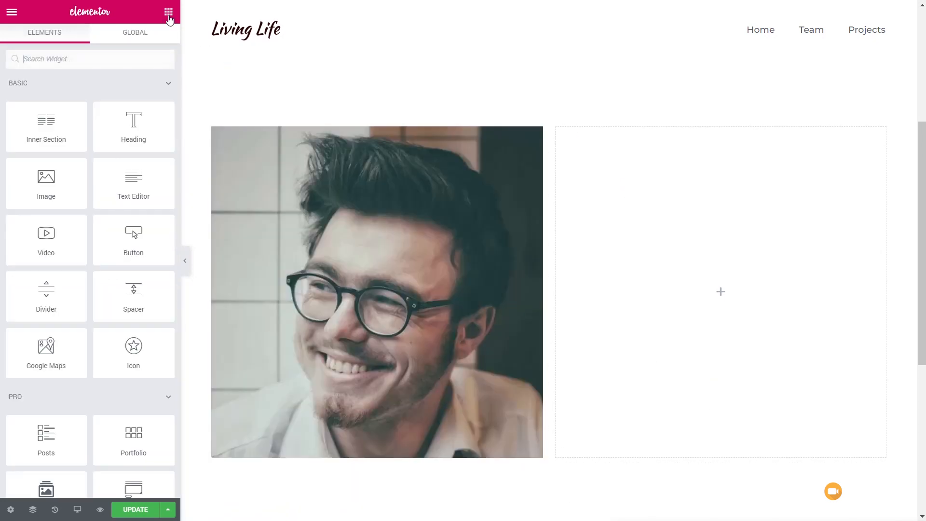
pyautogui.scroll(-5, 67, 371)
pyautogui.scroll(-4, 67, 369)
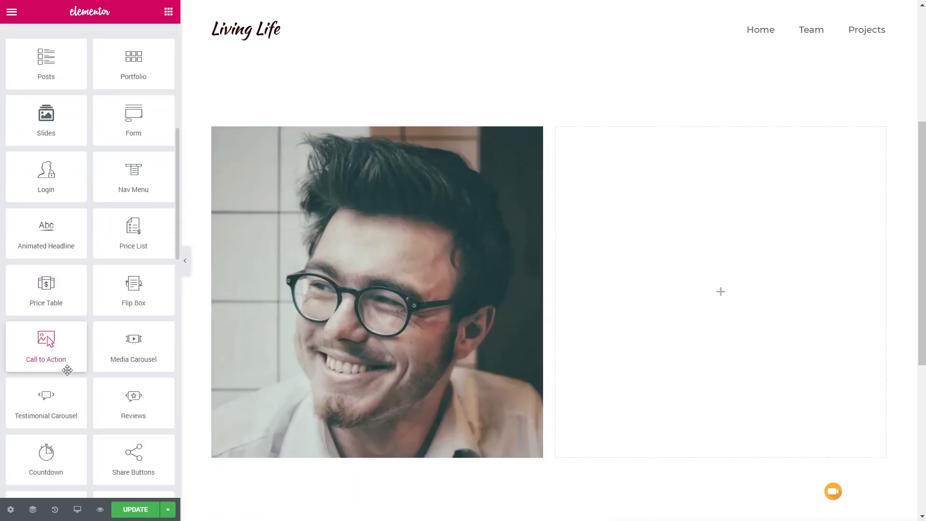
pyautogui.scroll(1, 67, 370)
pyautogui.moveTo(122, 119); pyautogui.dragTo(667, 277)
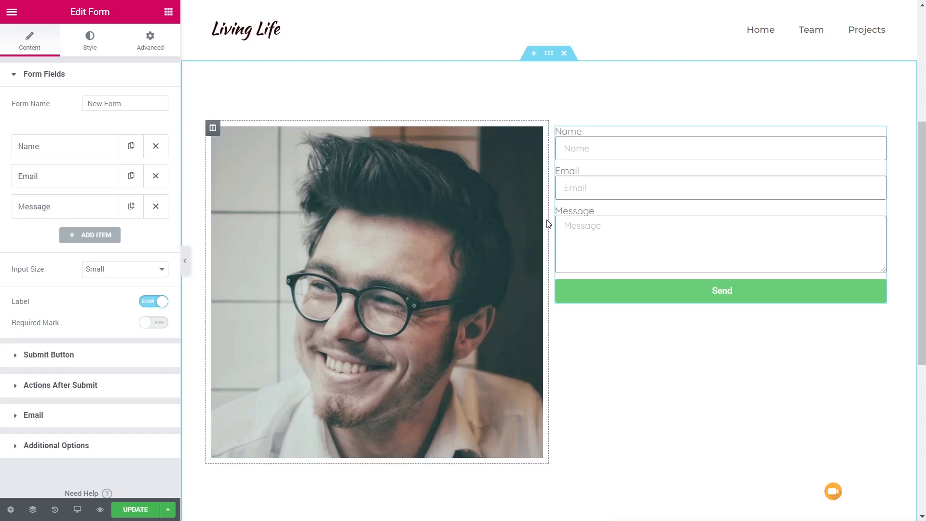
pyautogui.moveTo(548, 223); pyautogui.dragTo(446, 219)
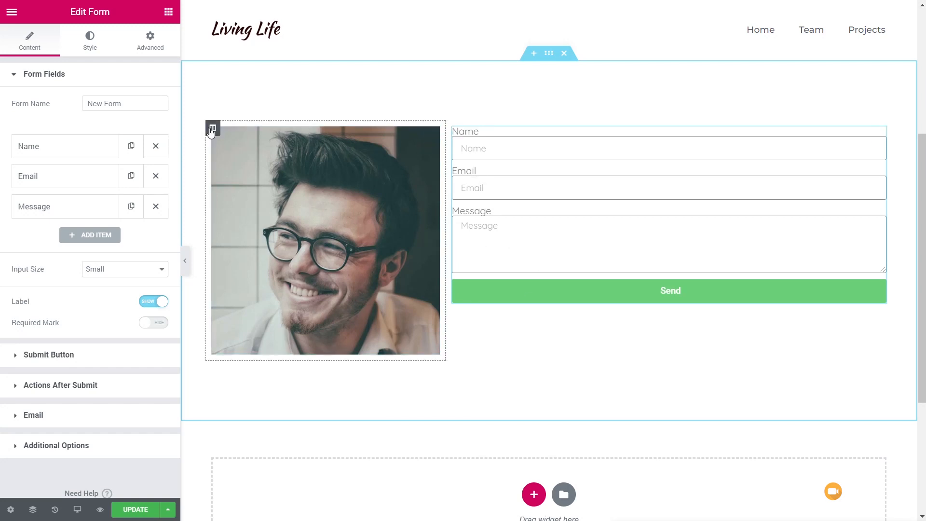
# Set the vertical alignment of the section containing the photo and form to Middle.
pyautogui.click(547, 56)
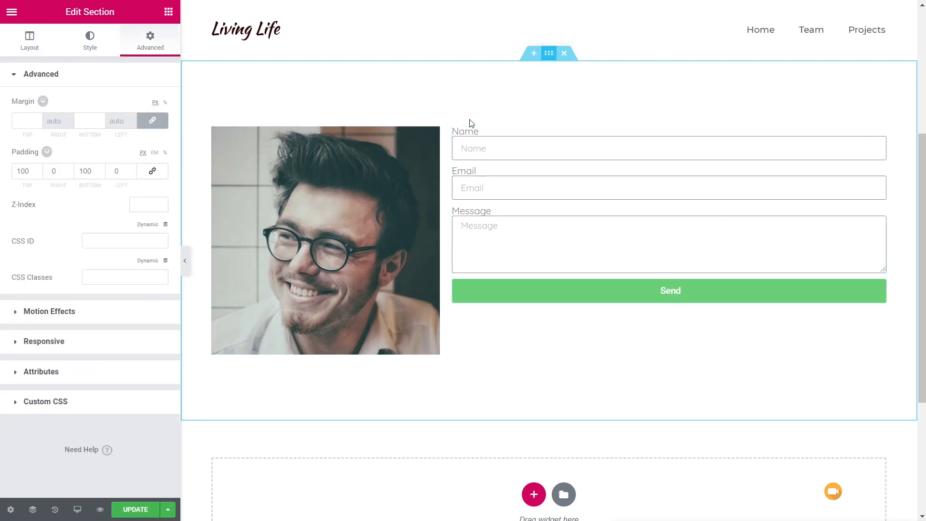
pyautogui.click(30, 42)
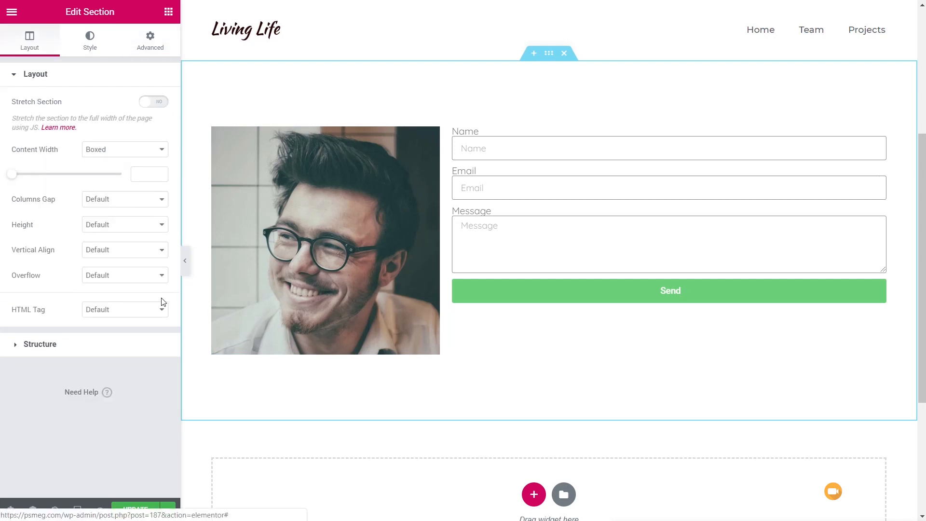
pyautogui.click(105, 251)
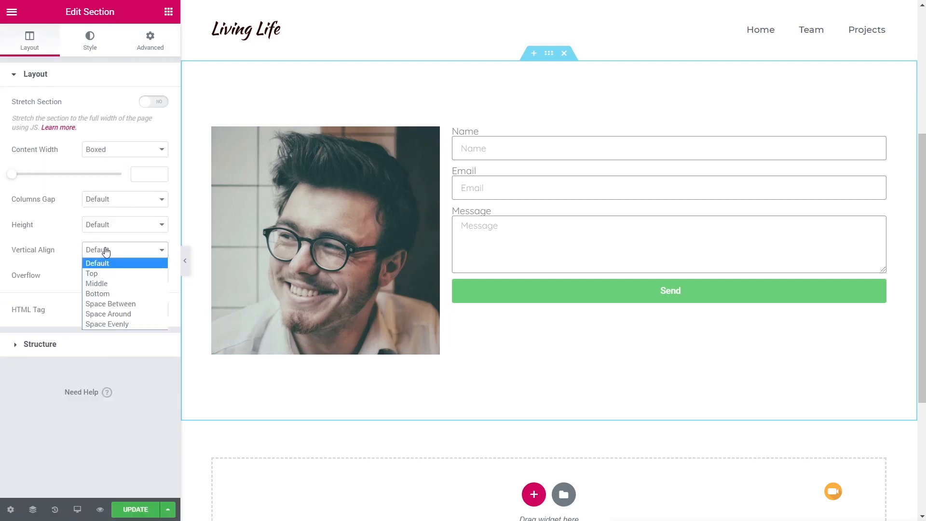
pyautogui.click(105, 283)
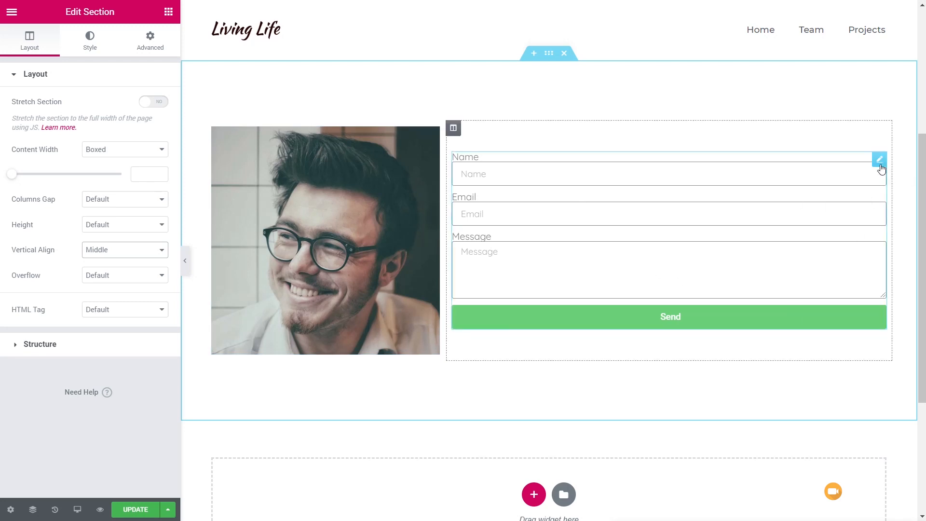
# Give the contact form widget 50 px of padding on all four sides.
pyautogui.click(880, 164)
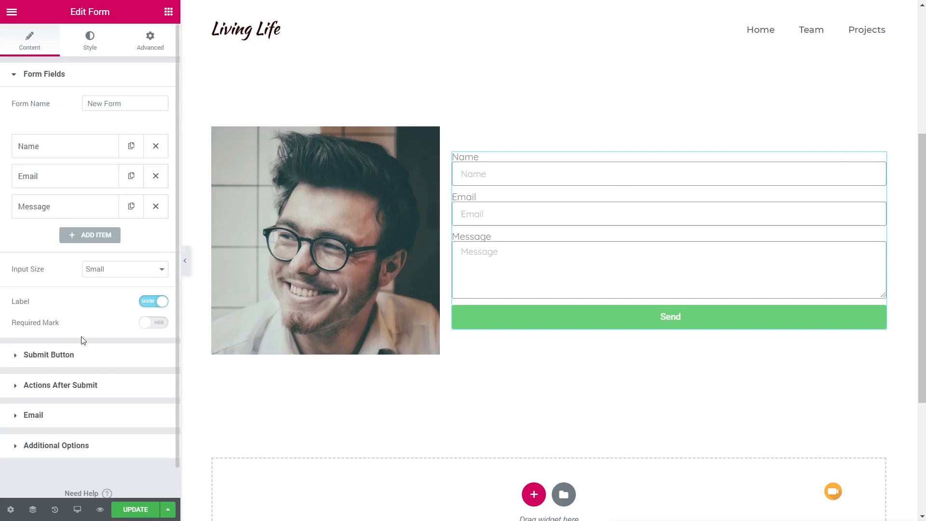
pyautogui.click(150, 40)
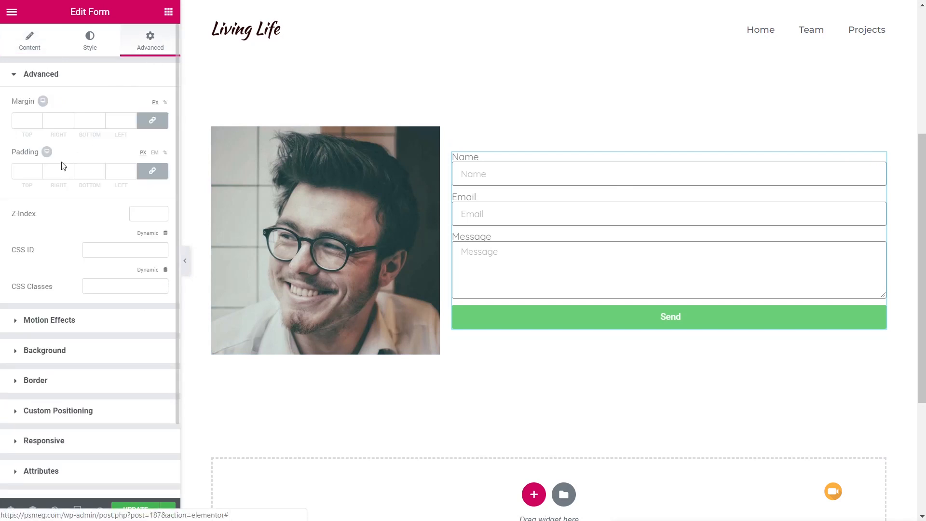
pyautogui.click(27, 170)
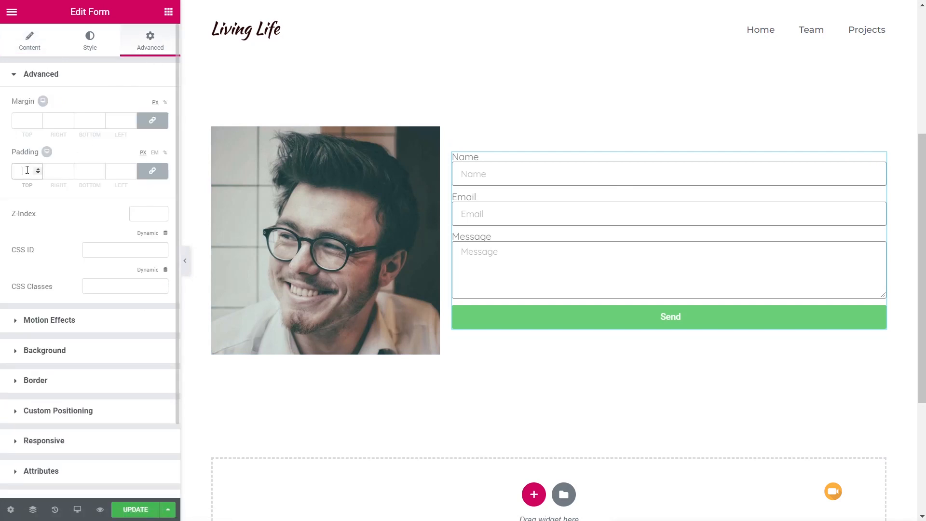
pyautogui.write('50')
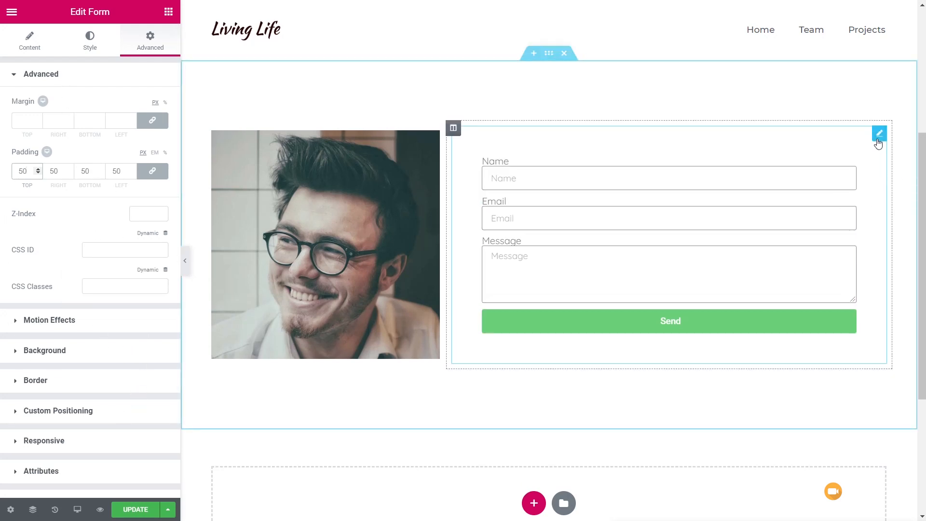
# Add a form field of type Tel with the label and placeholder "Tel".
pyautogui.click(38, 41)
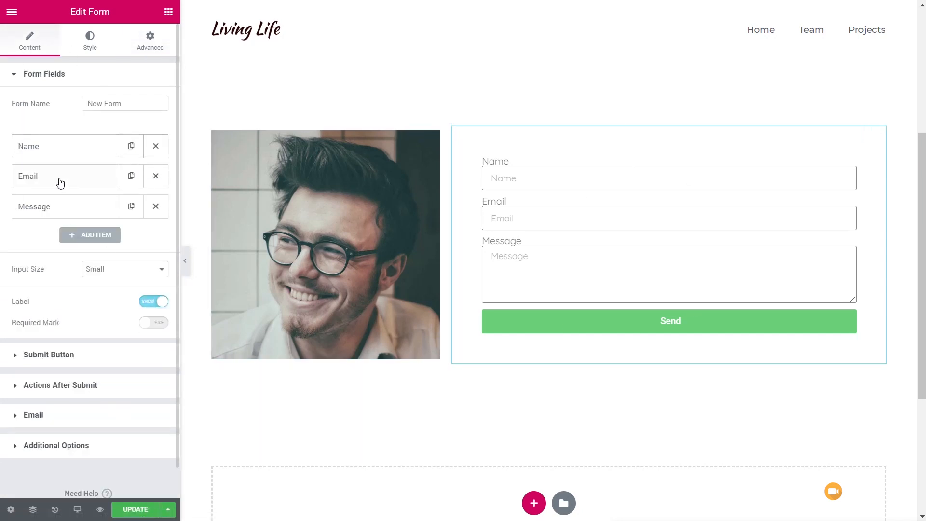
pyautogui.click(86, 235)
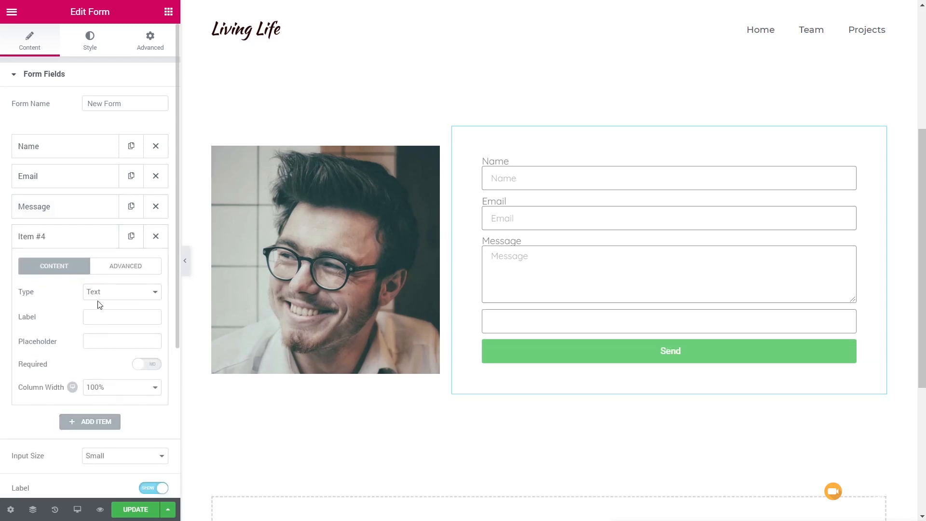
pyautogui.click(111, 295)
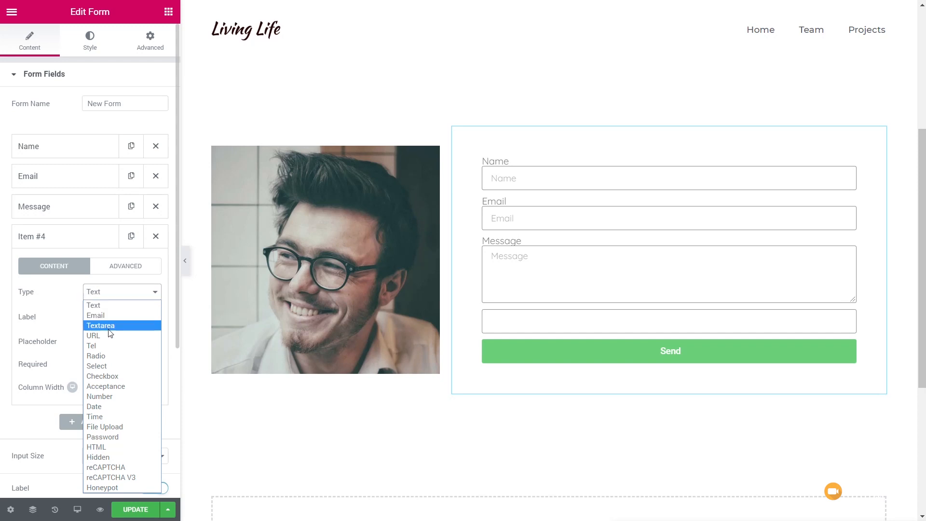
pyautogui.click(105, 344)
pyautogui.click(104, 317)
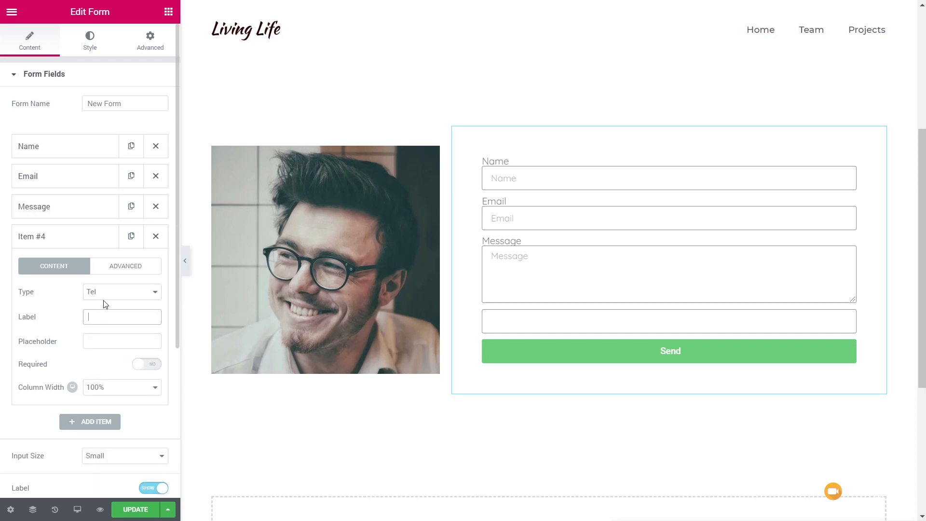
pyautogui.write('Tel')
pyautogui.click(97, 338)
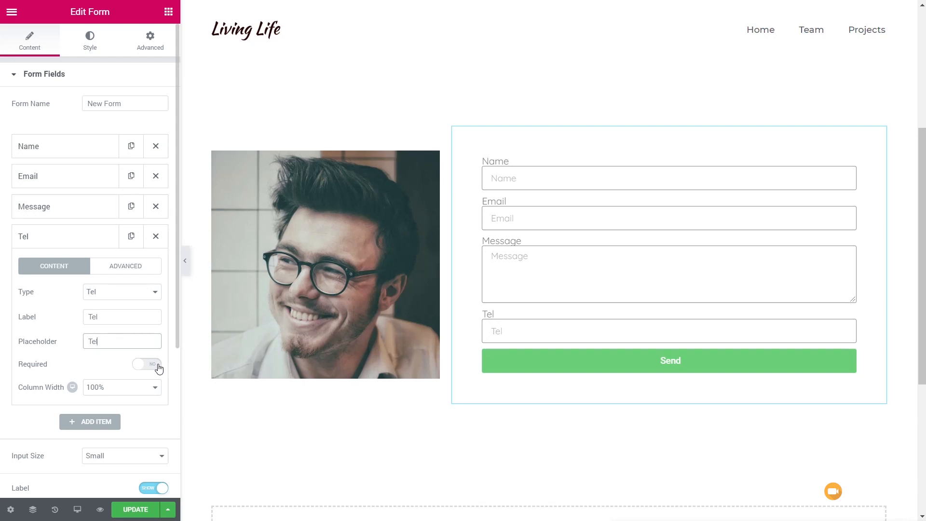
# Set the form's input size to Medium and hide the field labels.
pyautogui.scroll(-5, 159, 437)
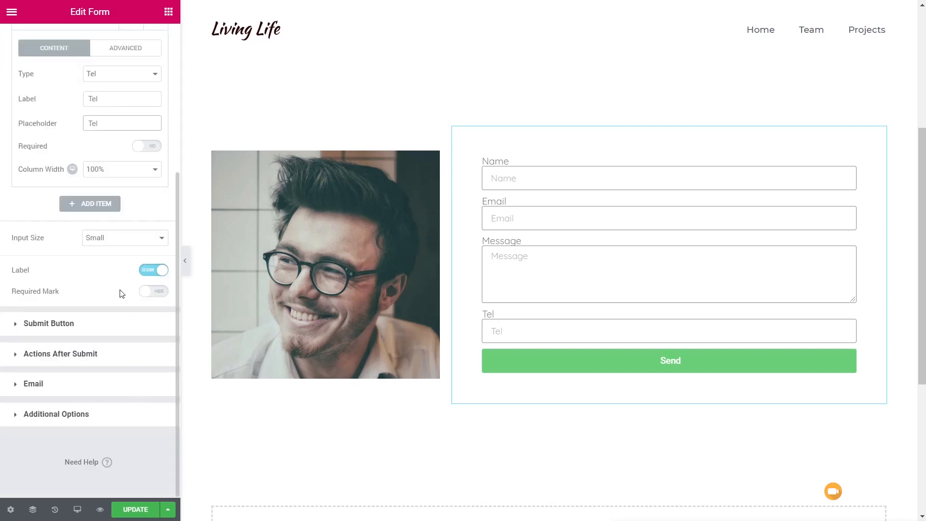
pyautogui.click(124, 242)
pyautogui.click(118, 271)
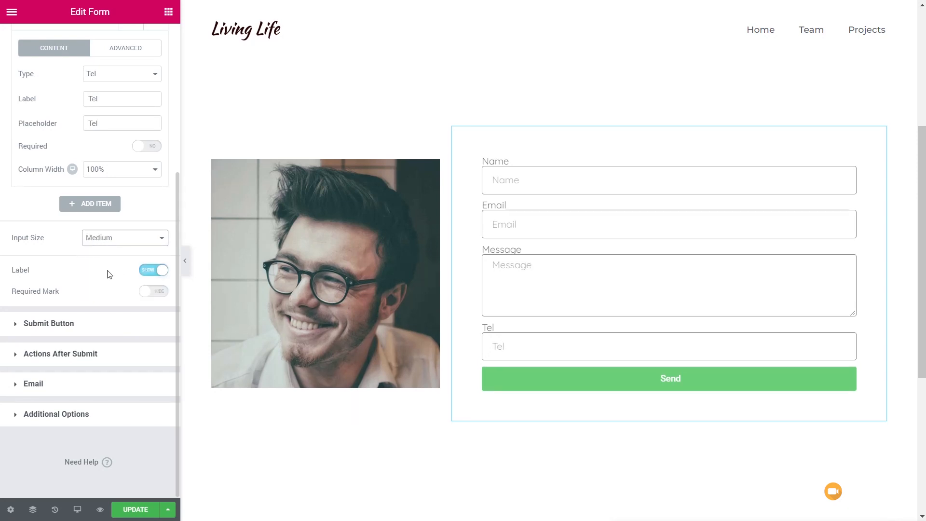
pyautogui.click(152, 271)
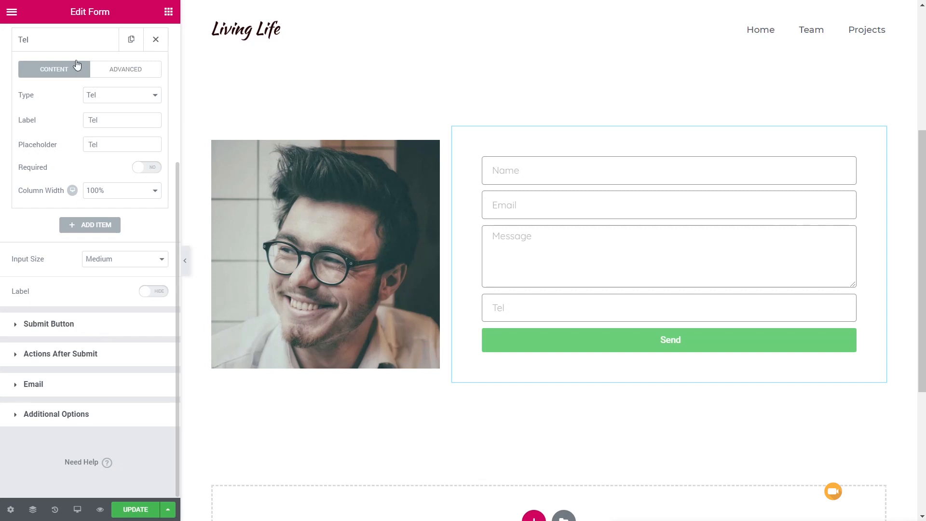
# Name the form "Contact Us" and move the Tel field above the Message field.
pyautogui.scroll(4, 97, 405)
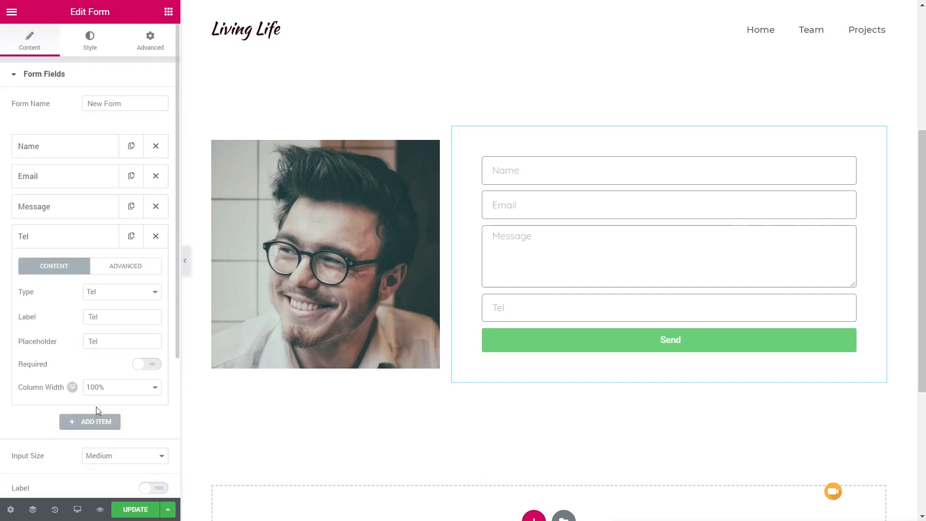
pyautogui.click(125, 104)
pyautogui.tripleClick(124, 104)
pyautogui.write('Contact Us')
pyautogui.click(83, 236)
pyautogui.moveTo(83, 236); pyautogui.dragTo(85, 211)
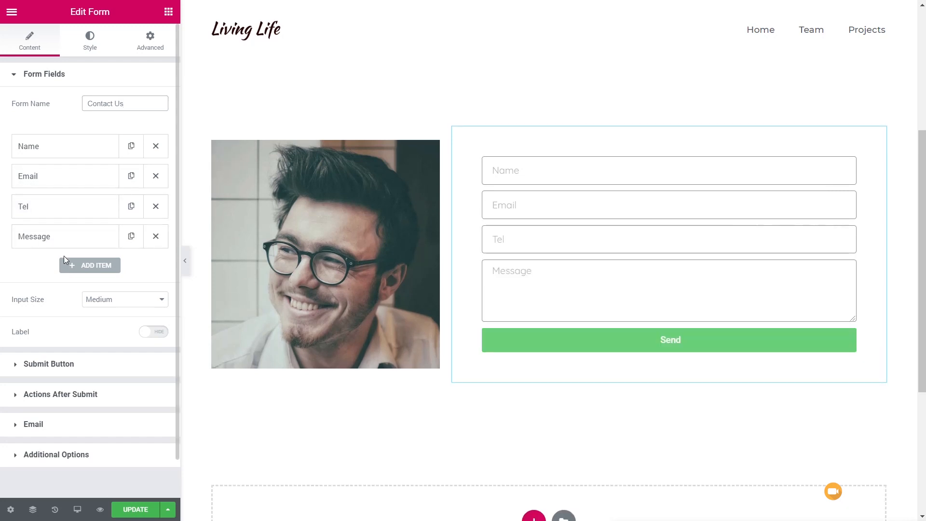
# Set the form's rows gap to 17 and the field border color to light grey #dbdbdb.
pyautogui.click(96, 42)
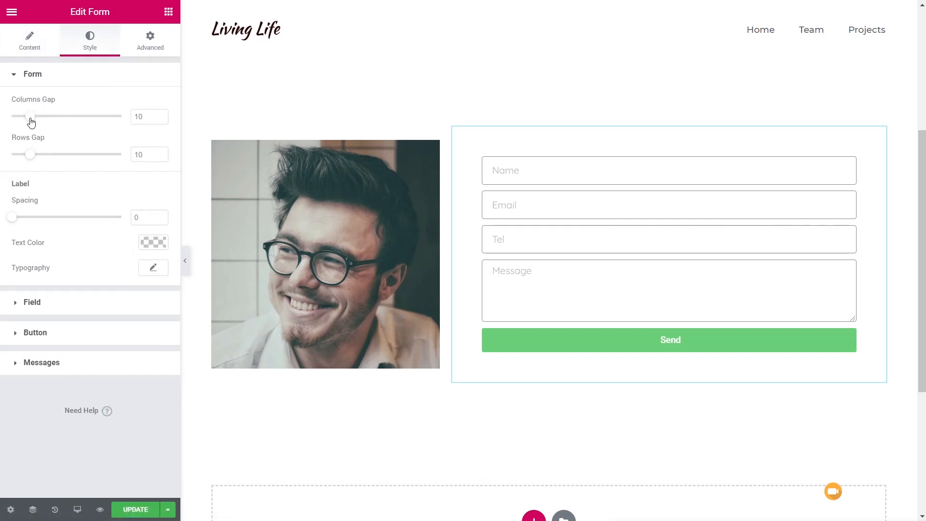
pyautogui.moveTo(30, 154); pyautogui.dragTo(43, 157)
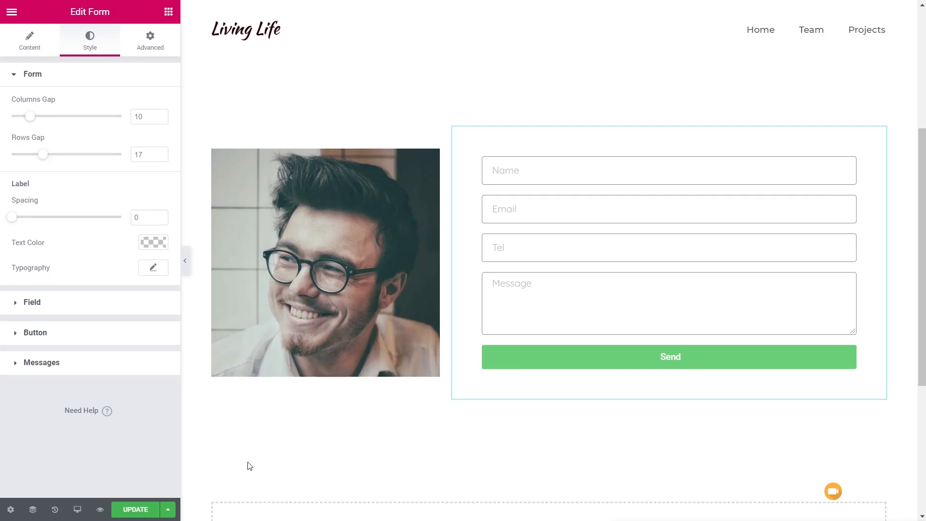
pyautogui.click(48, 305)
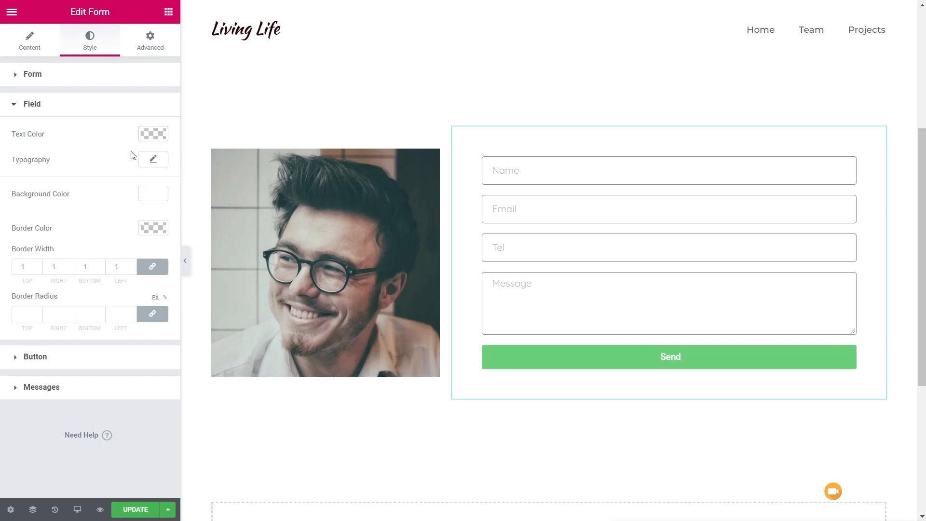
pyautogui.click(152, 230)
pyautogui.moveTo(40, 298); pyautogui.dragTo(5, 256)
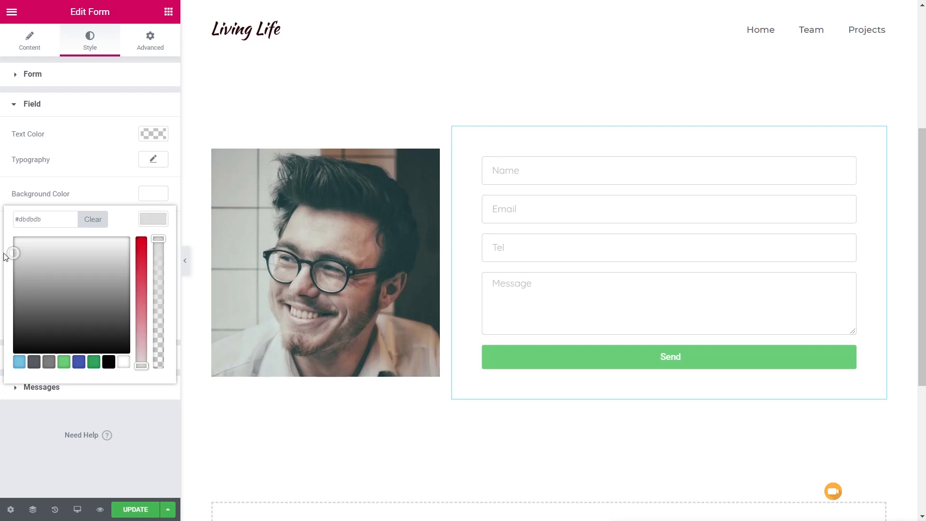
pyautogui.click(165, 218)
# Set the text color of the form fields to the dark grey swatch #54595f.
pyautogui.click(153, 135)
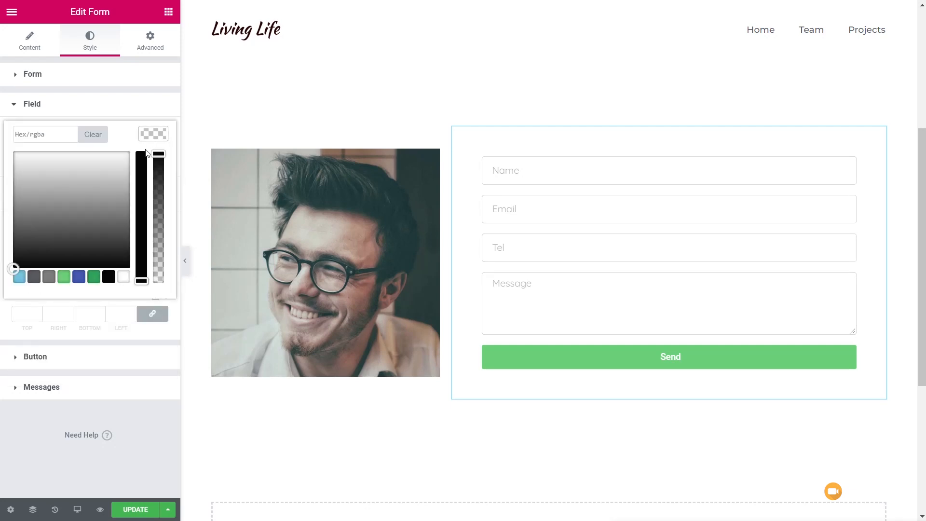
pyautogui.click(34, 277)
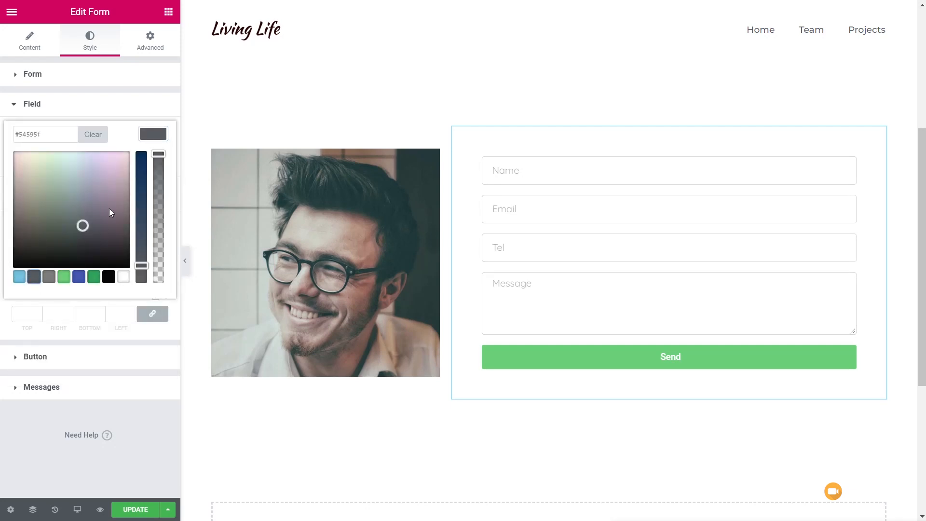
pyautogui.click(151, 134)
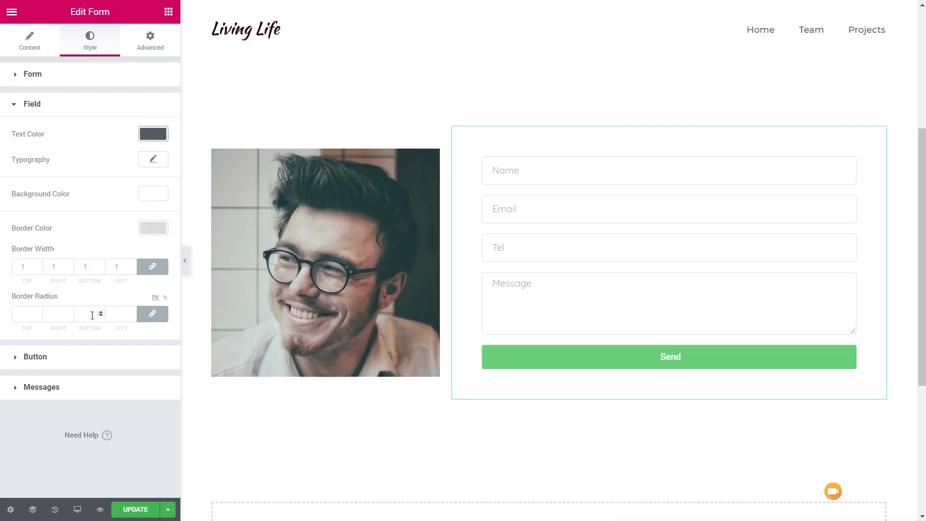
# Give the Send button the light blue swatch as background color and white as text color.
pyautogui.click(25, 362)
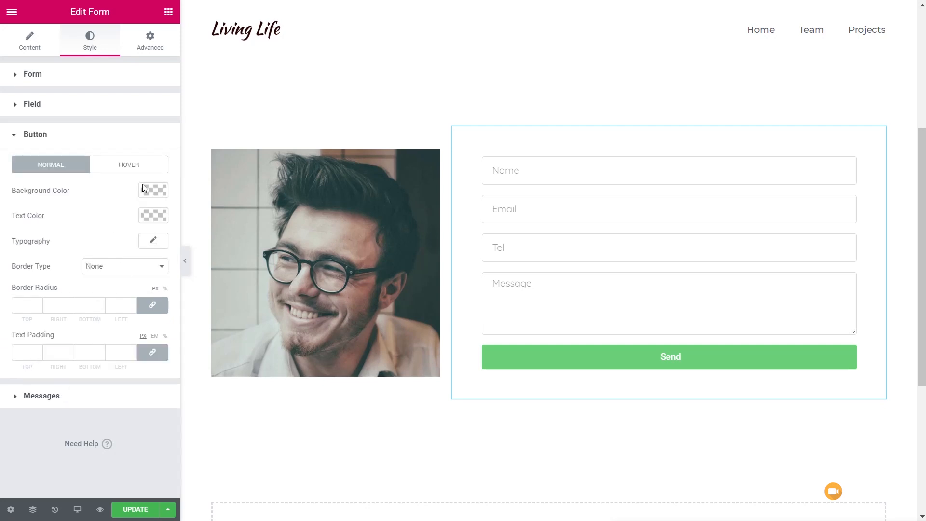
pyautogui.click(155, 191)
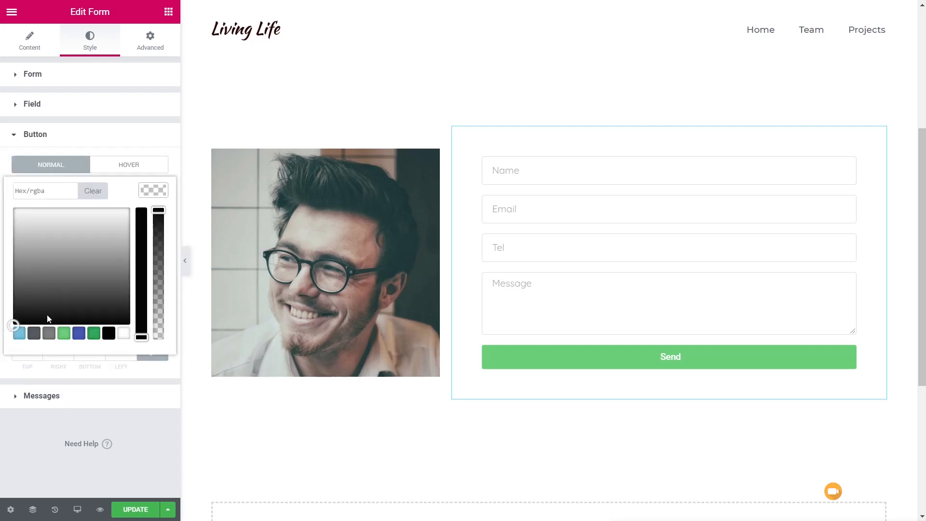
pyautogui.click(20, 333)
pyautogui.press('Escape')
pyautogui.click(151, 214)
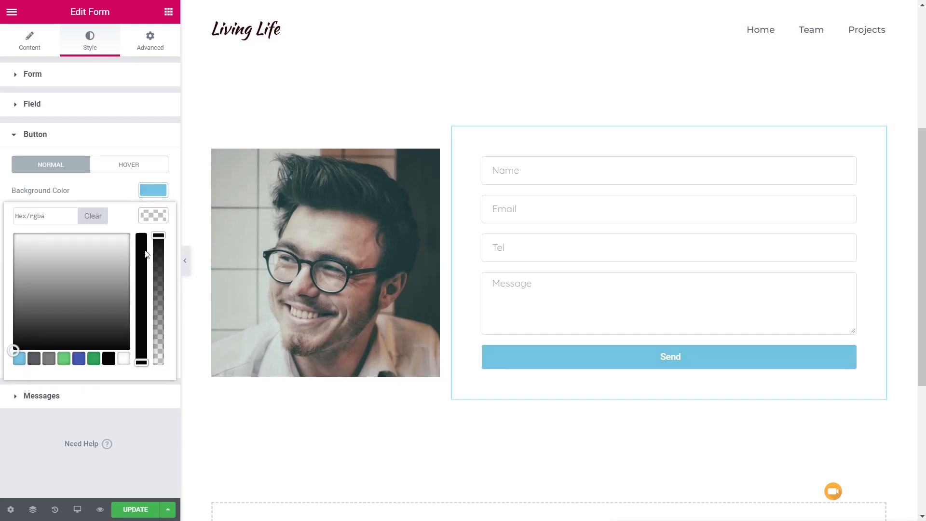
pyautogui.click(125, 358)
pyautogui.click(155, 218)
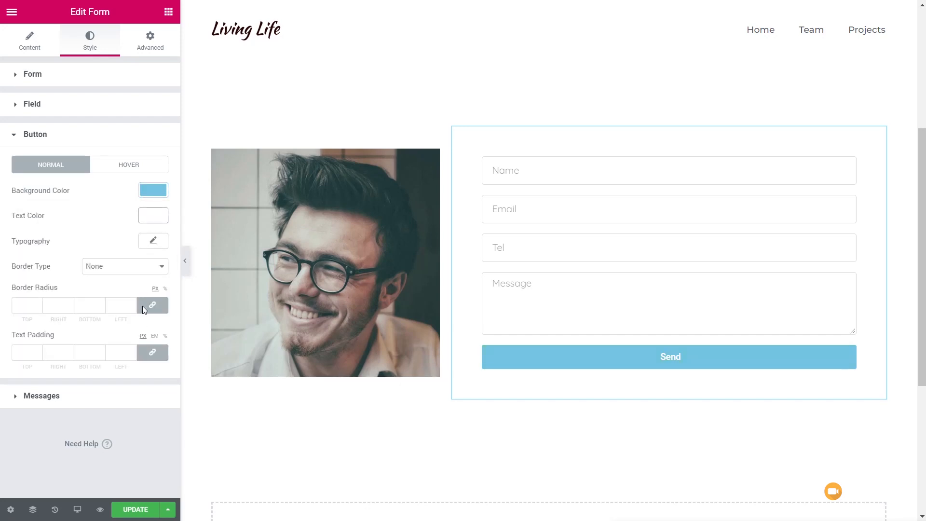
# Set the Send button's typography to weight 600 with the Uppercase transform.
pyautogui.click(154, 241)
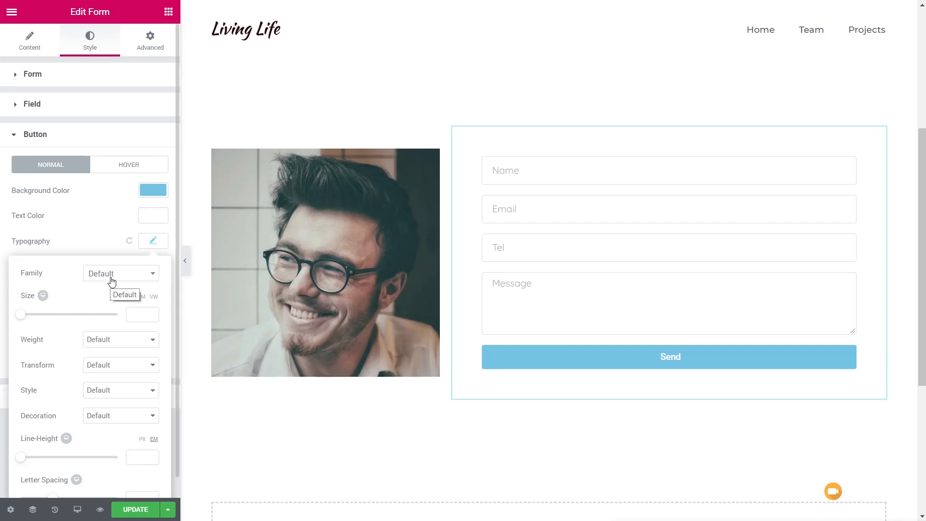
pyautogui.click(111, 346)
pyautogui.click(107, 406)
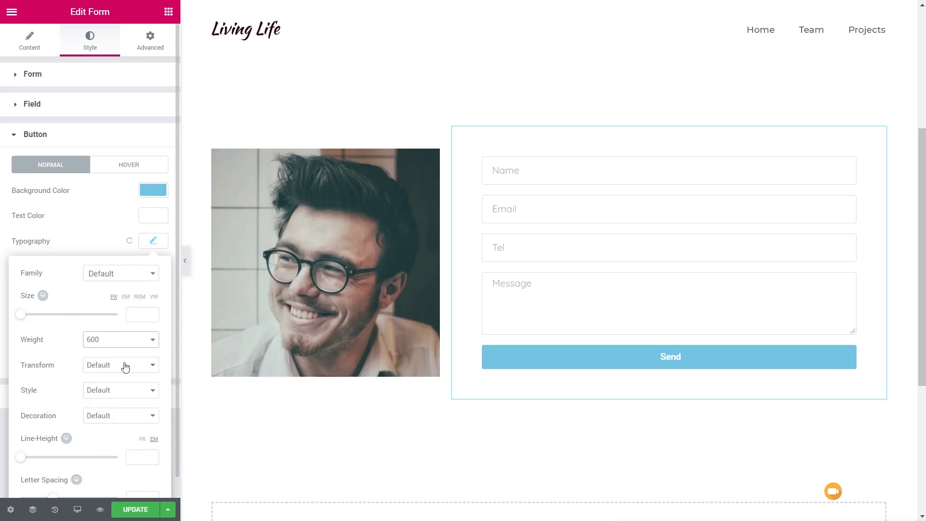
pyautogui.click(125, 366)
pyautogui.click(108, 389)
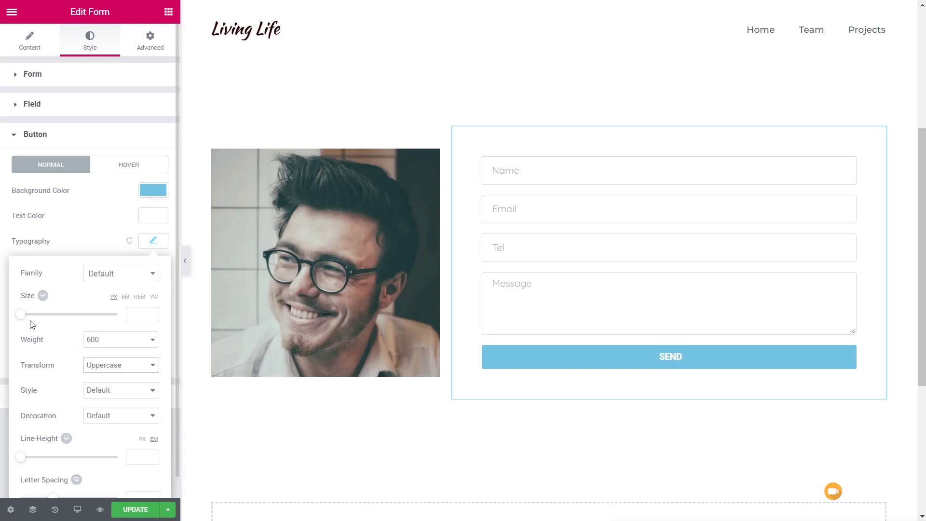
# Set the Send button's font size to 16 px and its weight to 400.
pyautogui.moveTo(23, 321); pyautogui.dragTo(29, 317)
pyautogui.click(117, 341)
pyautogui.click(108, 384)
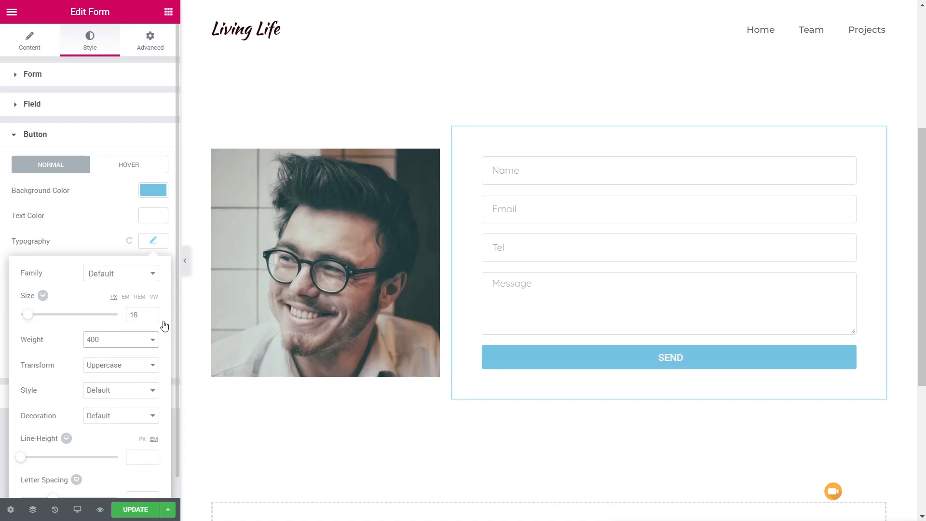
# Set the letter spacing of the Send button's text to 3.9 and close the typography settings.
pyautogui.click(152, 245)
pyautogui.click(153, 245)
pyautogui.scroll(-1, 76, 473)
pyautogui.moveTo(55, 477); pyautogui.dragTo(80, 478)
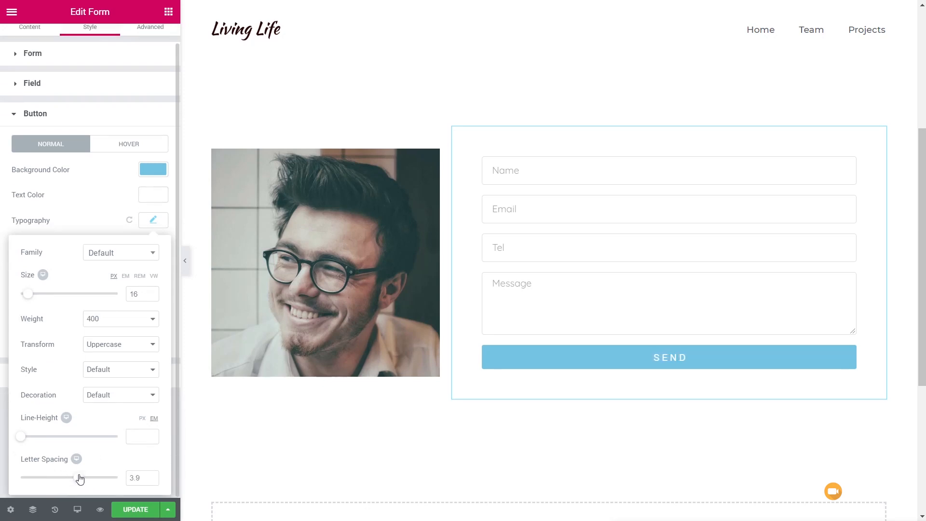
pyautogui.click(159, 226)
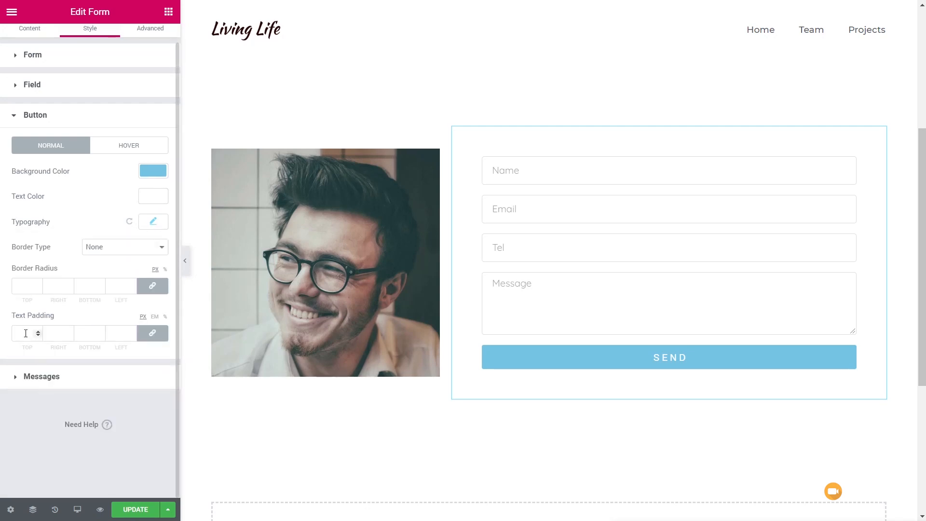
# Set the Send button's border radius to 0 on all corners and square off the corners of the form fields.
pyautogui.click(23, 288)
pyautogui.write('0')
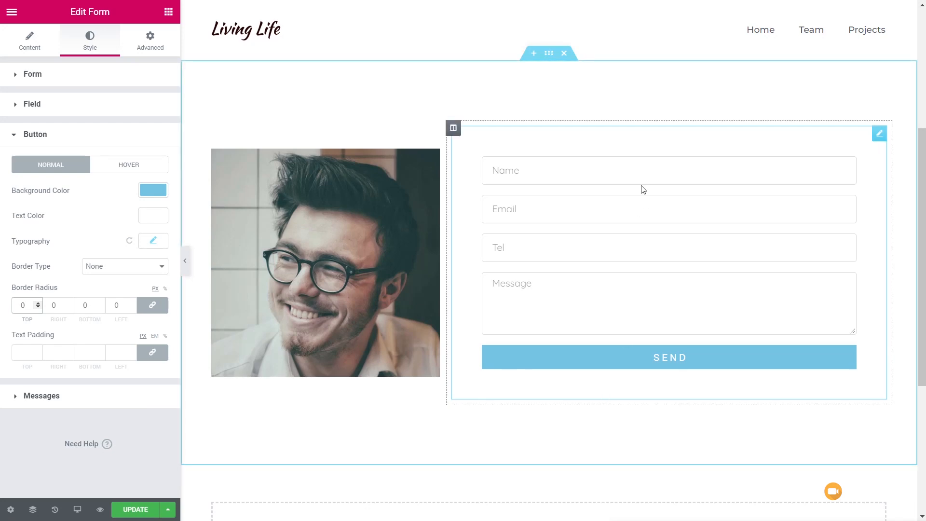
pyautogui.click(50, 106)
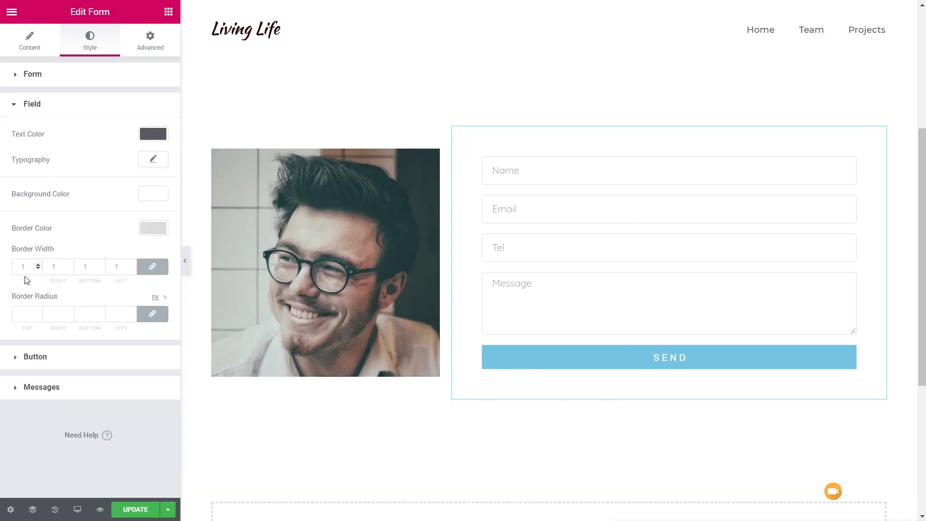
pyautogui.click(25, 315)
# Set the column width of the Email and Tel form fields to 50% so they share one row.
pyautogui.click(34, 44)
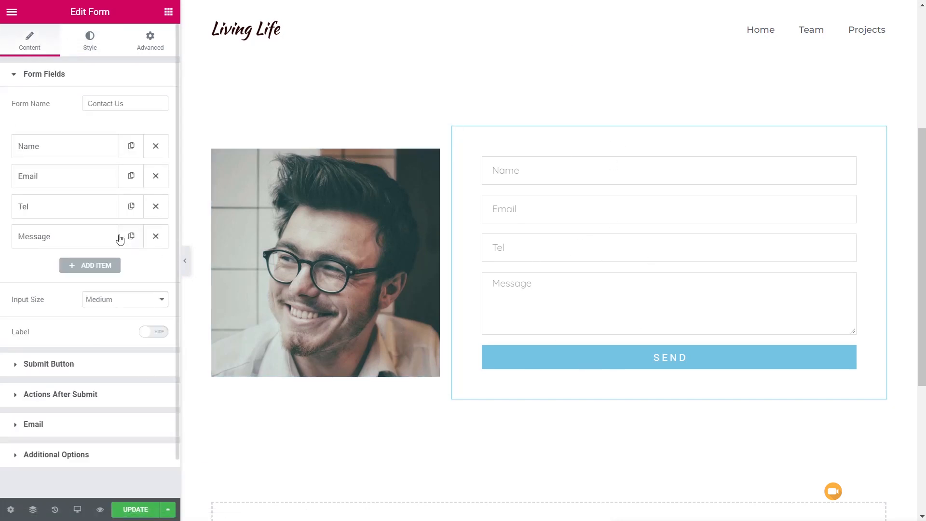
pyautogui.click(59, 154)
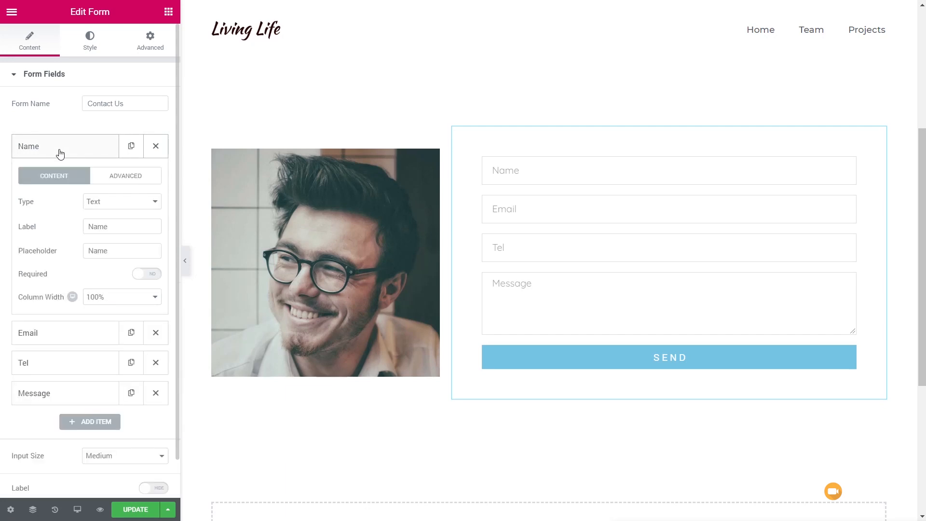
pyautogui.click(60, 153)
pyautogui.click(58, 175)
pyautogui.click(130, 328)
pyautogui.click(109, 381)
pyautogui.click(48, 363)
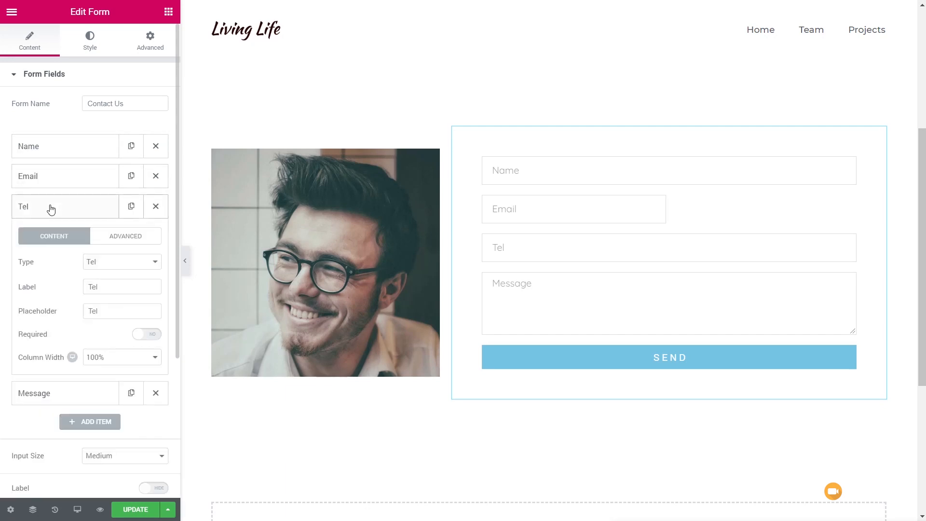
pyautogui.click(120, 356)
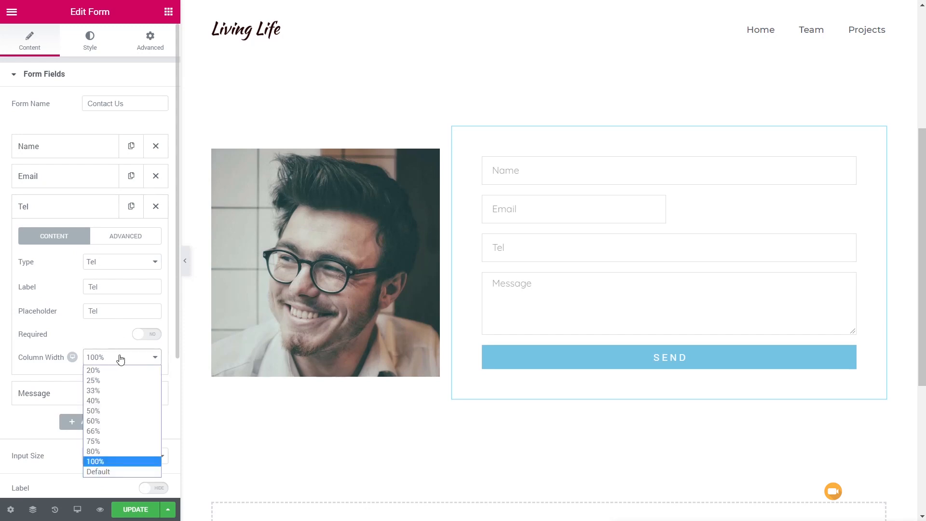
pyautogui.click(101, 412)
pyautogui.click(94, 212)
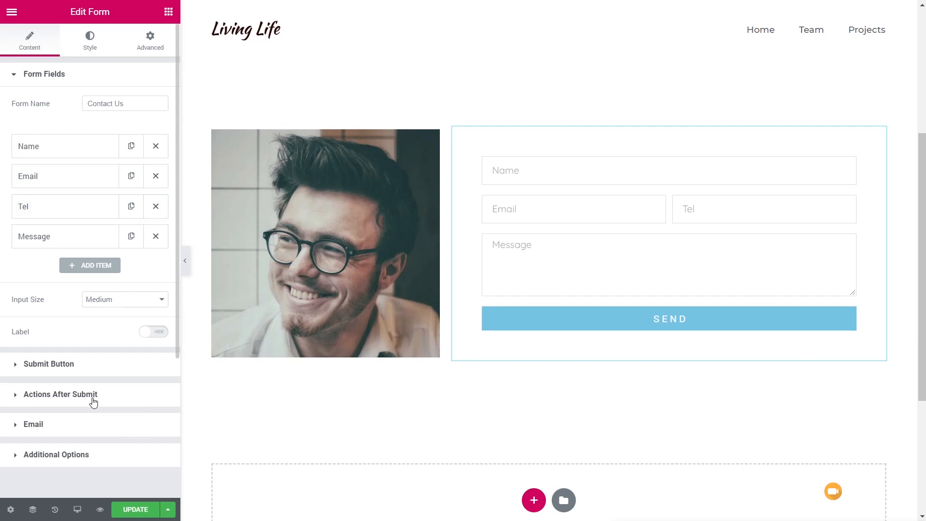
# Set the submit button's size to Medium.
pyautogui.click(73, 373)
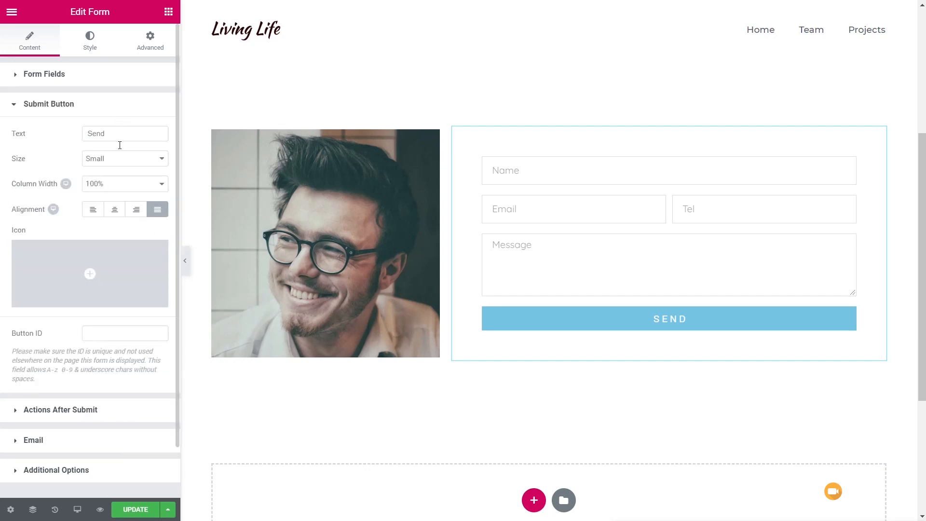
pyautogui.click(117, 159)
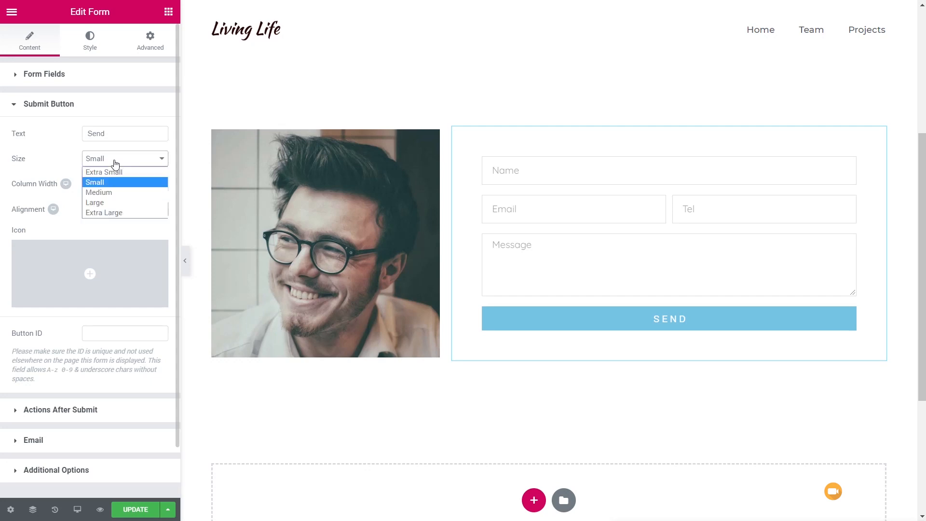
pyautogui.click(111, 188)
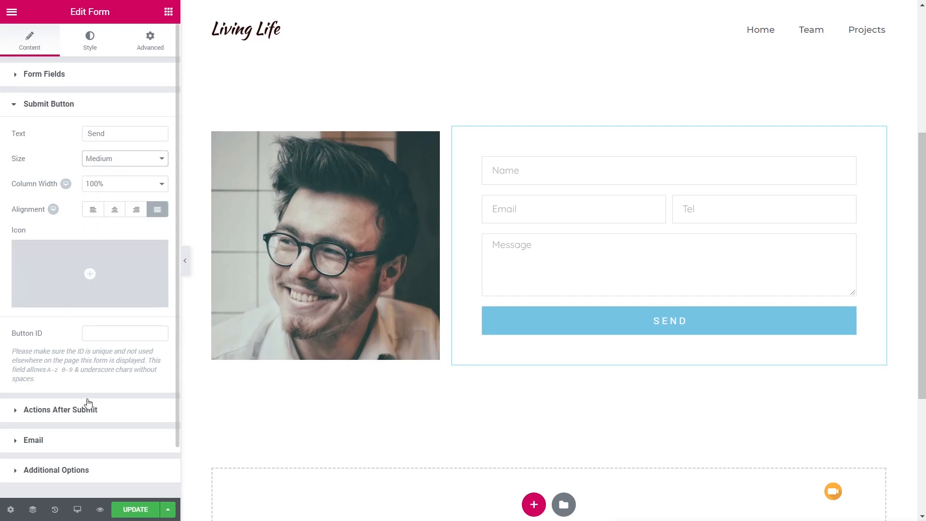
# Add MailChimp to the form's actions after submit and open its settings.
pyautogui.click(77, 412)
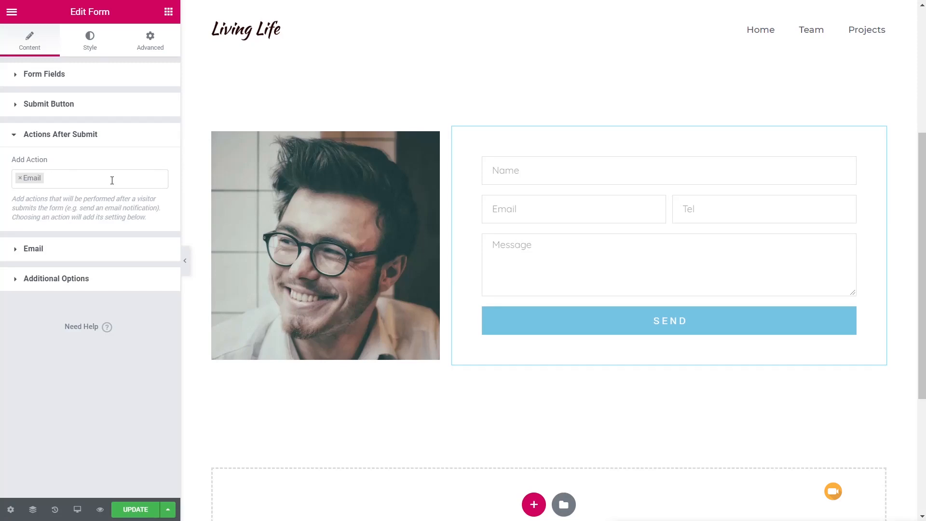
pyautogui.click(112, 179)
pyautogui.moveTo(162, 220)
pyautogui.mouseDown()
pyautogui.moveTo(162, 259)
pyautogui.moveTo(164, 205)
pyautogui.mouseUp()
pyautogui.click(68, 366)
pyautogui.click(98, 181)
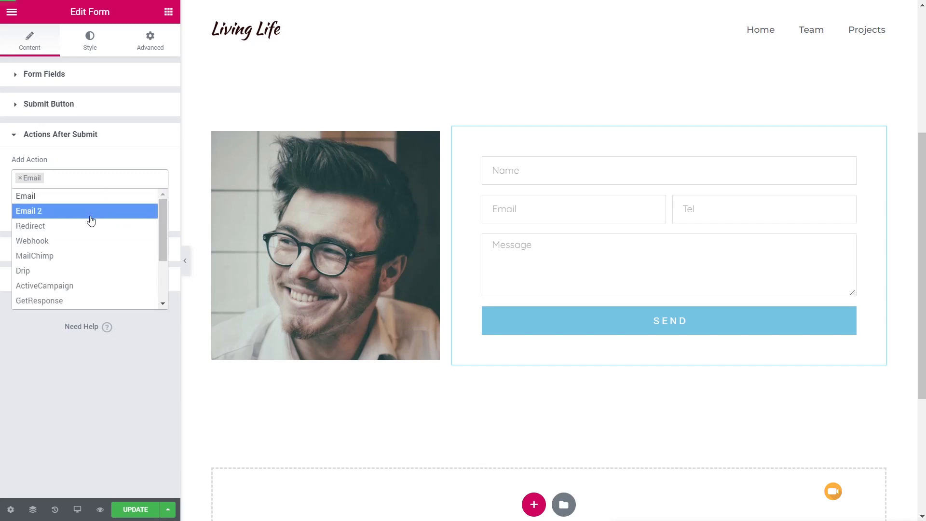
pyautogui.click(83, 256)
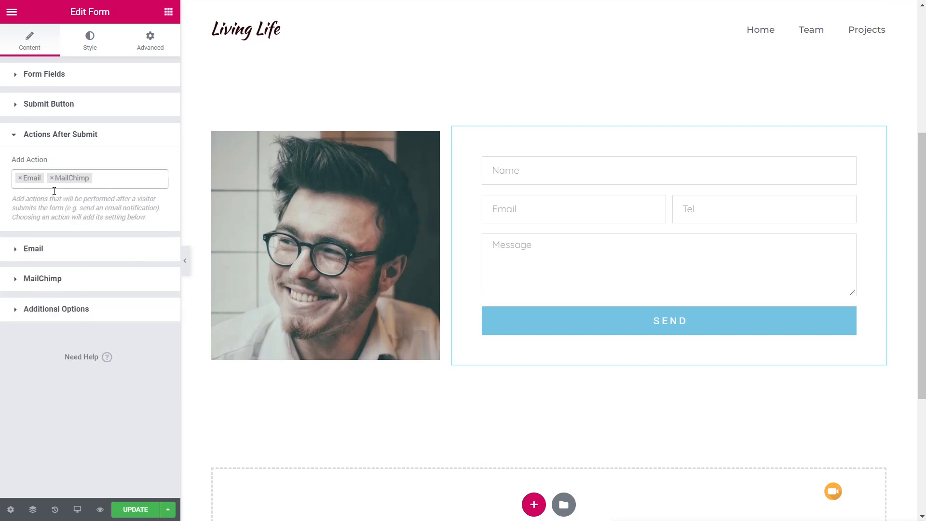
pyautogui.click(51, 285)
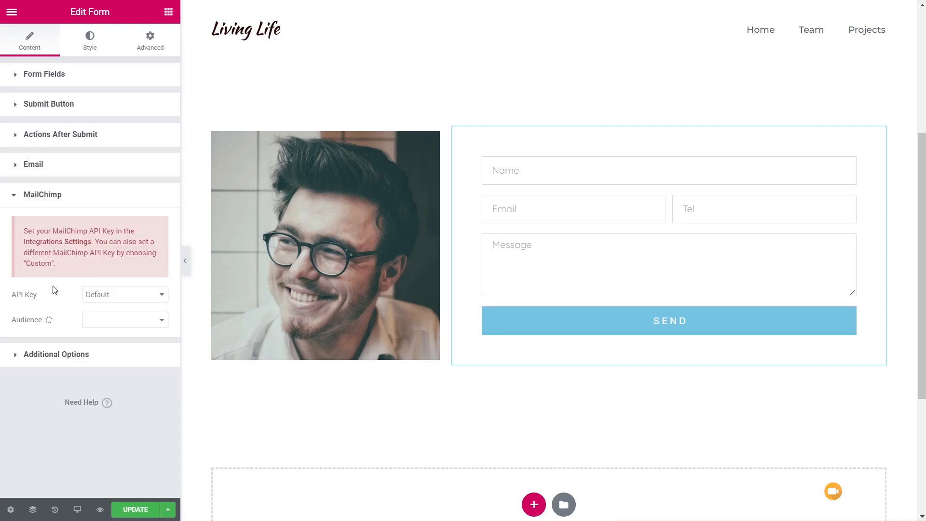
# Remove MailChimp from the form's actions after submit, keeping only Email.
pyautogui.click(45, 198)
pyautogui.click(42, 137)
pyautogui.click(52, 178)
pyautogui.press('Escape')
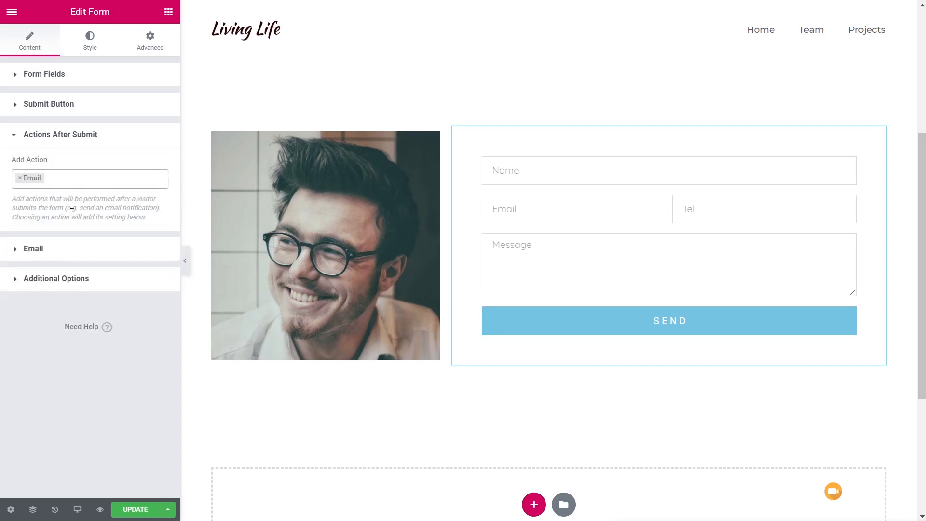
# Examine the form's email settings, including the recipient, subject, message, sender and meta data fields.
pyautogui.click(36, 251)
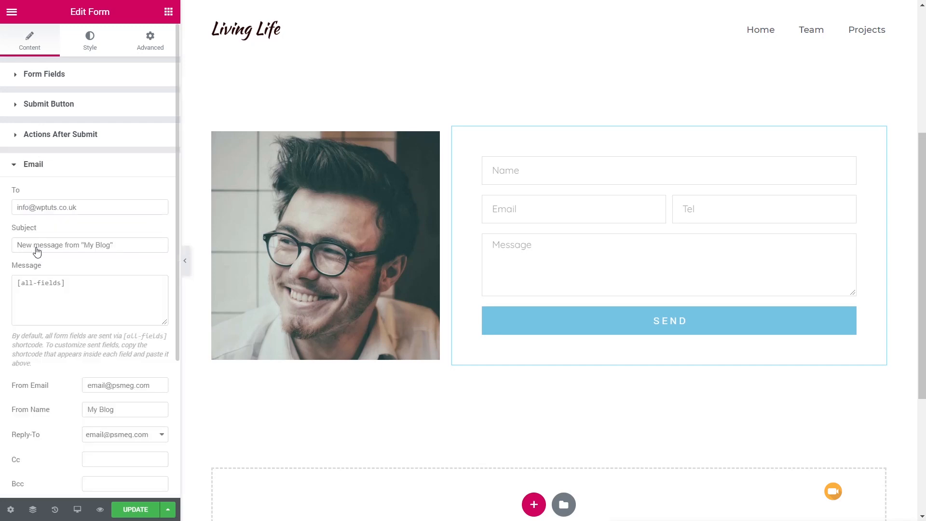
pyautogui.moveTo(78, 208); pyautogui.dragTo(16, 208)
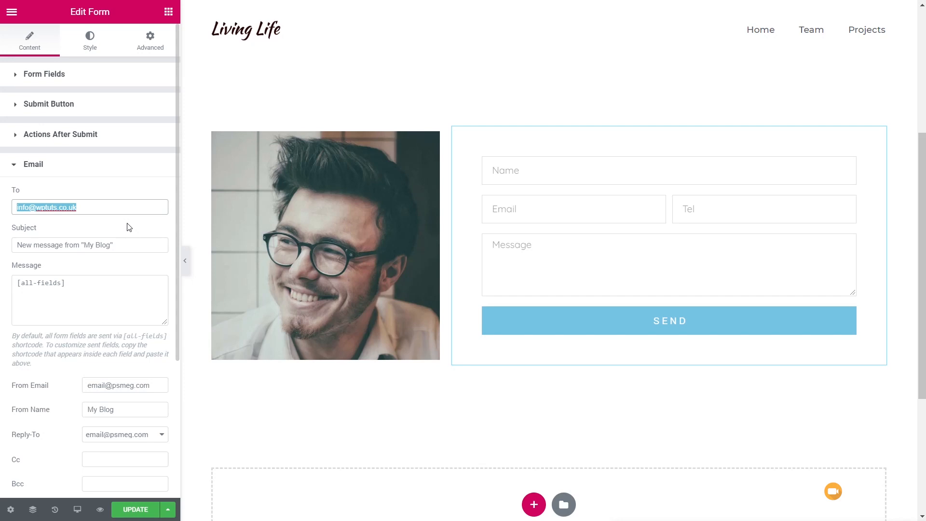
pyautogui.click(135, 245)
pyautogui.moveTo(135, 245); pyautogui.dragTo(14, 245)
pyautogui.click(134, 241)
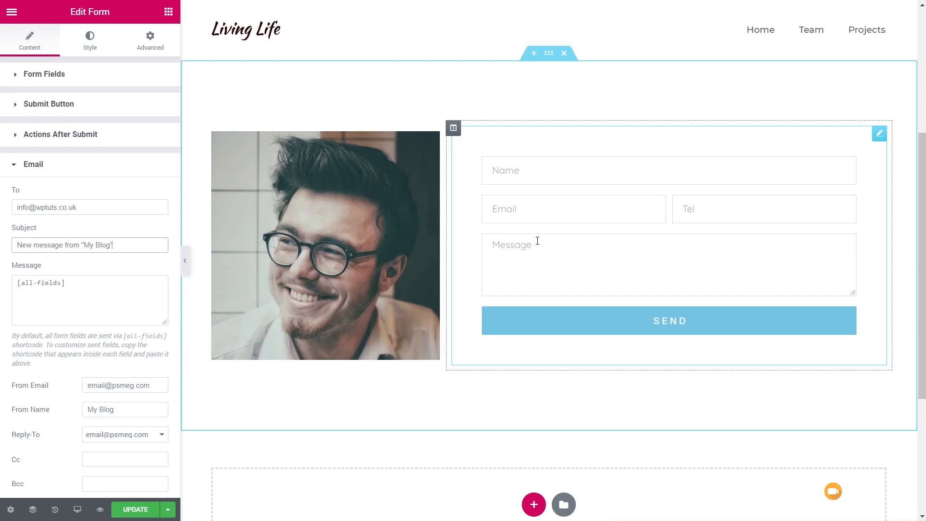
pyautogui.scroll(-2, 89, 374)
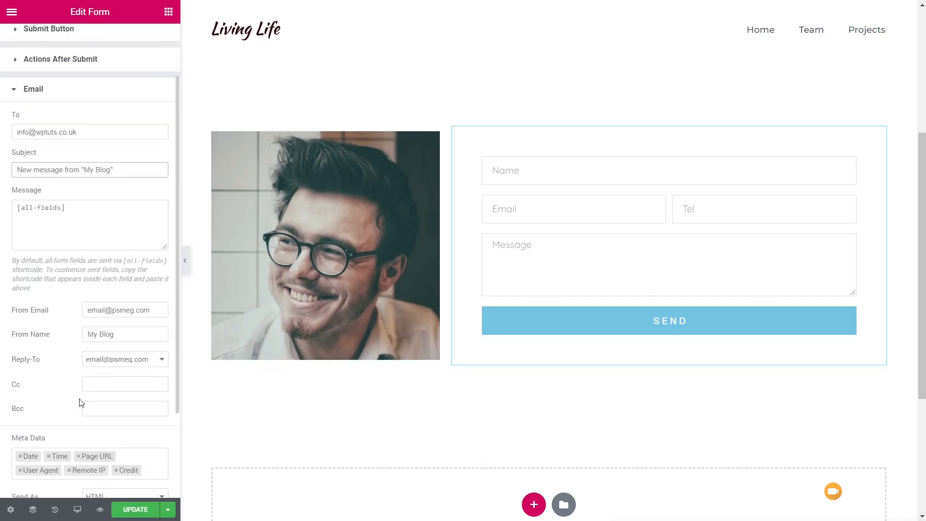
pyautogui.scroll(2, 81, 402)
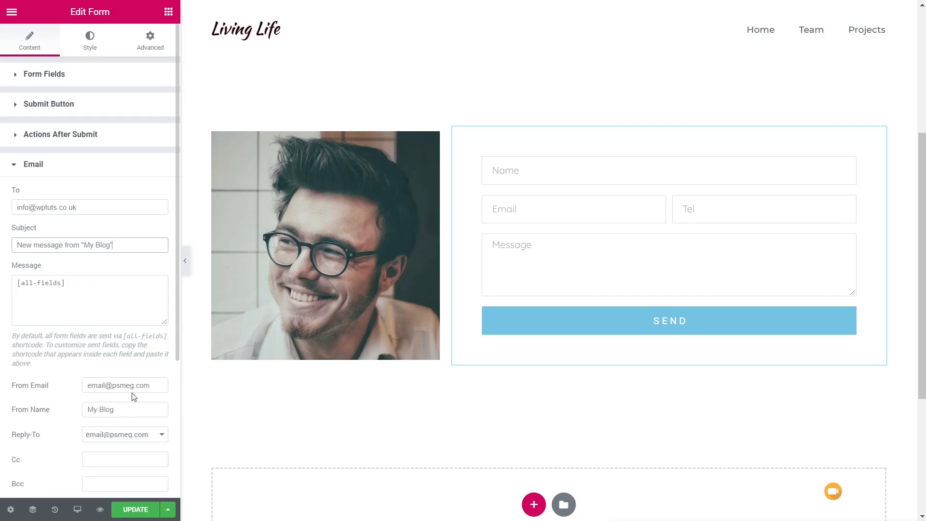
# Set the Reply-To of the form's notification email to Email Field.
pyautogui.scroll(-4, 133, 397)
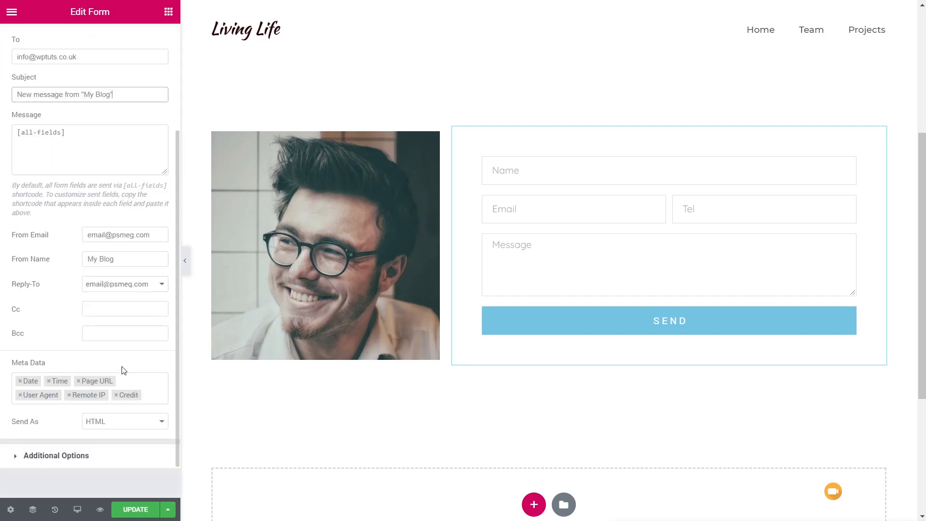
pyautogui.click(124, 286)
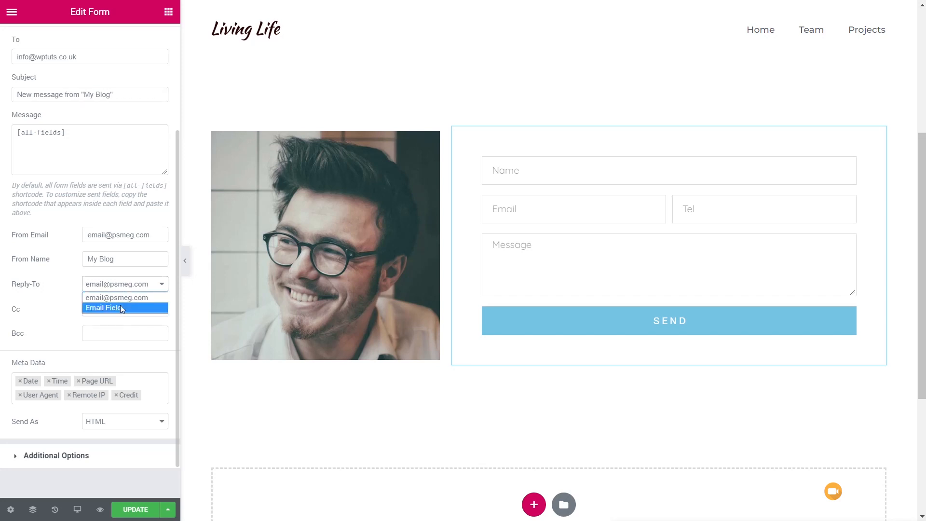
pyautogui.click(120, 307)
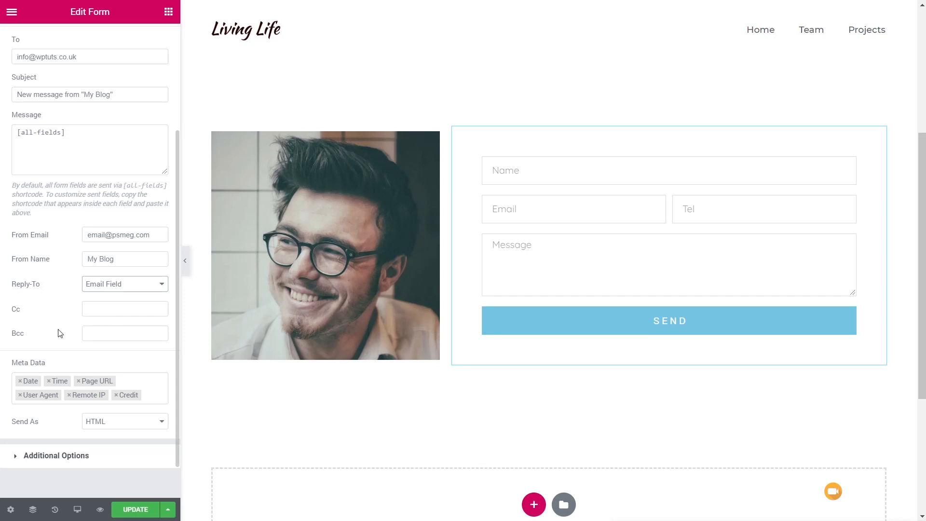
# Remove Credit, Remote IP and User Agent from the notification email's meta data.
pyautogui.click(116, 395)
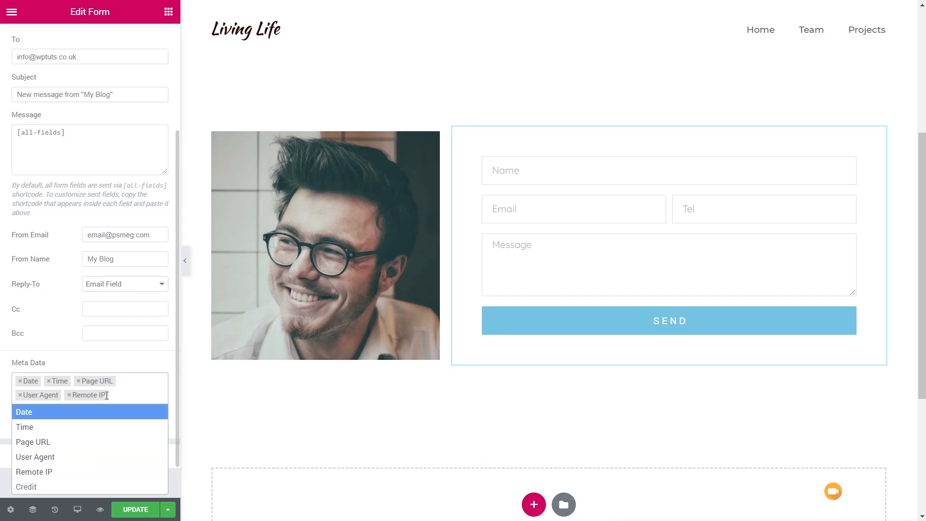
pyautogui.click(70, 396)
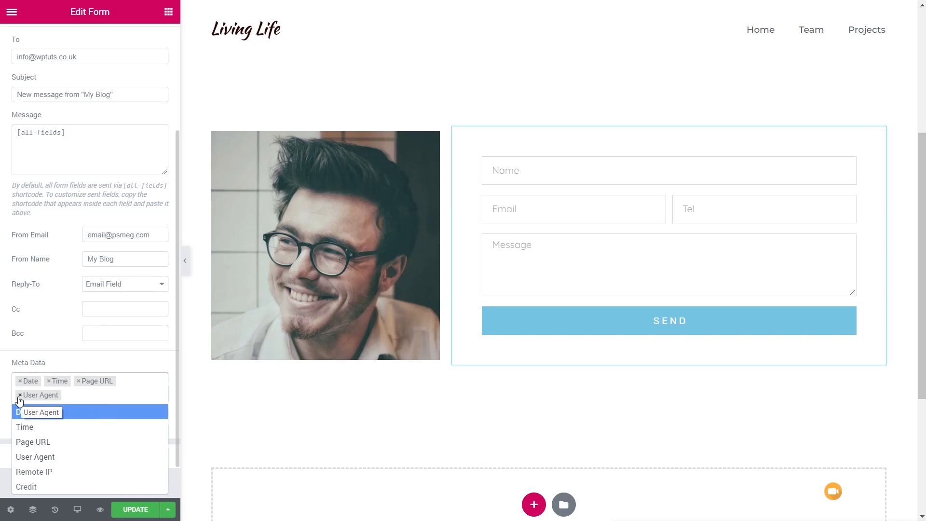
pyautogui.click(20, 396)
pyautogui.click(140, 382)
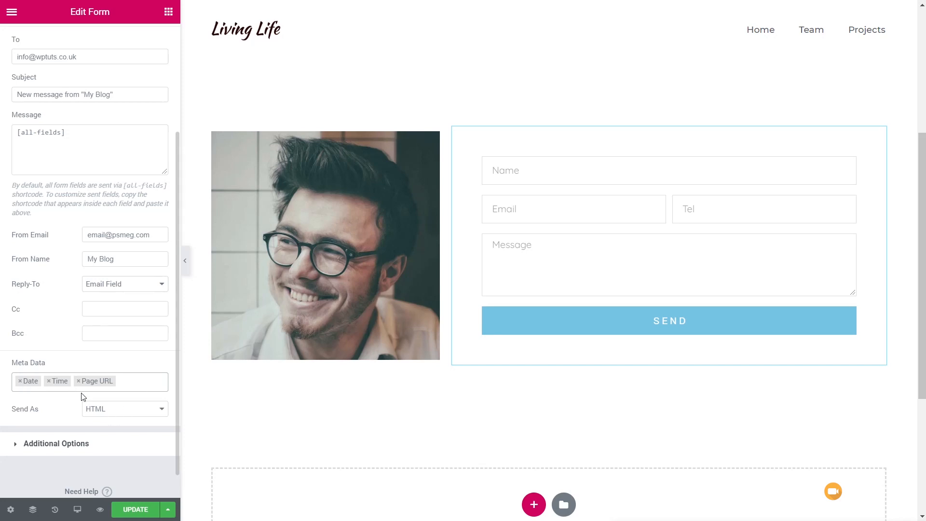
# Turn on the form's custom messages to view their texts and switch them off again.
pyautogui.click(59, 443)
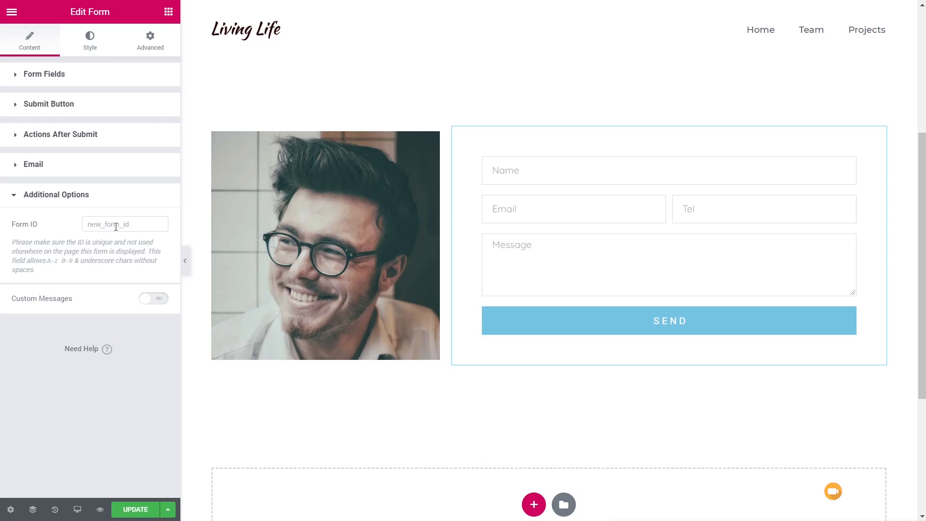
pyautogui.click(166, 301)
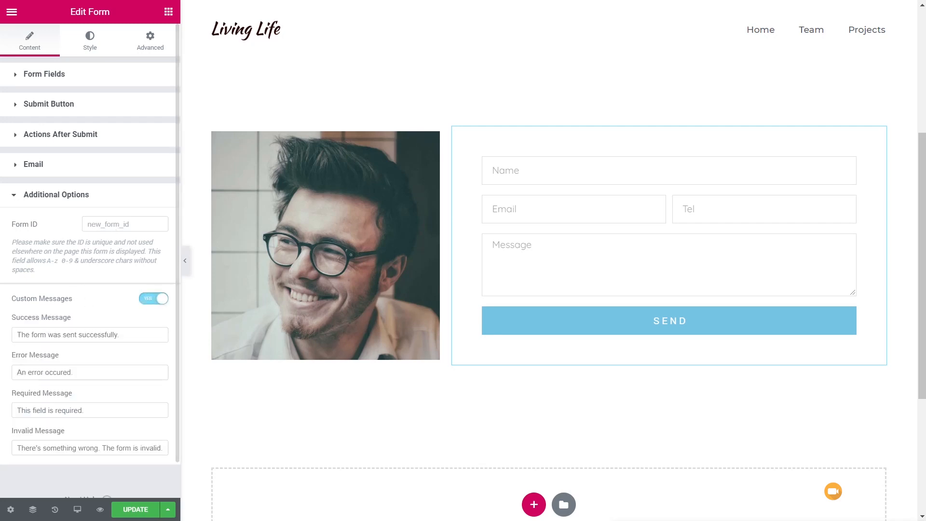
pyautogui.click(145, 300)
# Add Redirect to the form's actions after submit and open its settings.
pyautogui.click(46, 142)
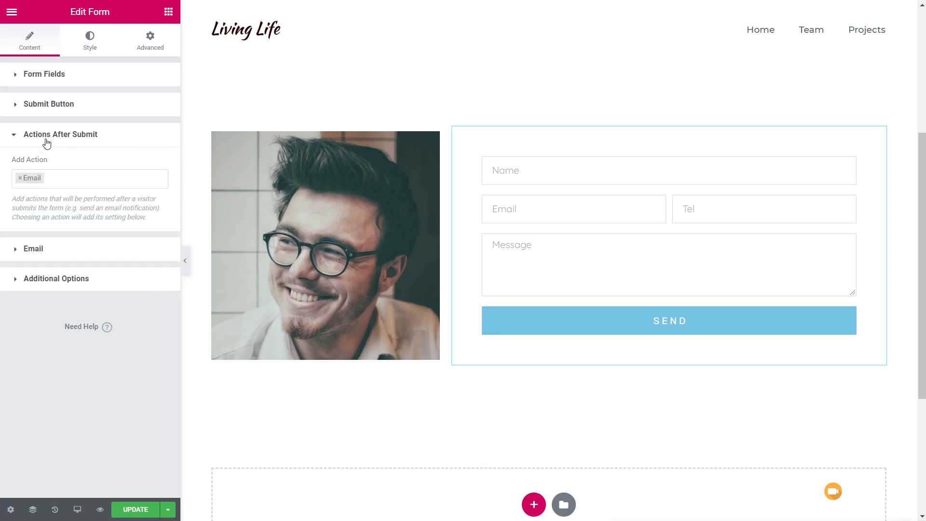
pyautogui.click(58, 182)
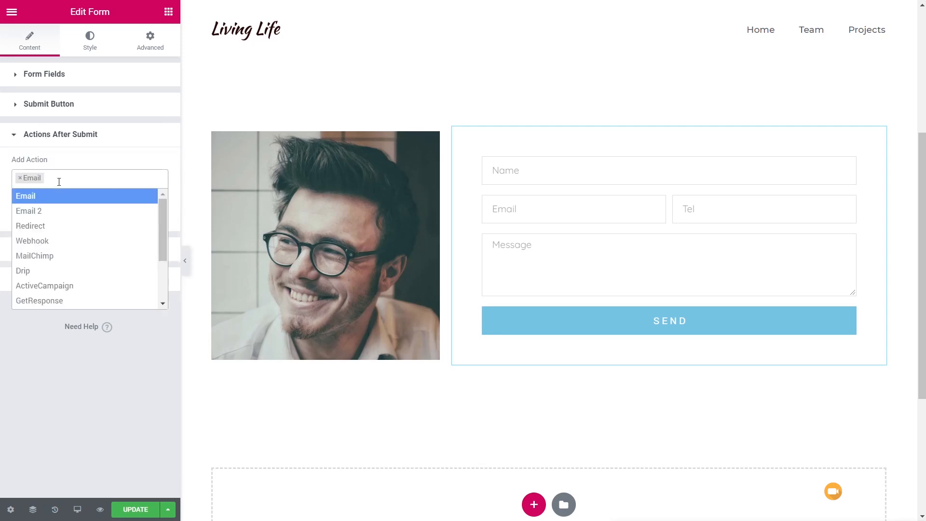
pyautogui.click(61, 231)
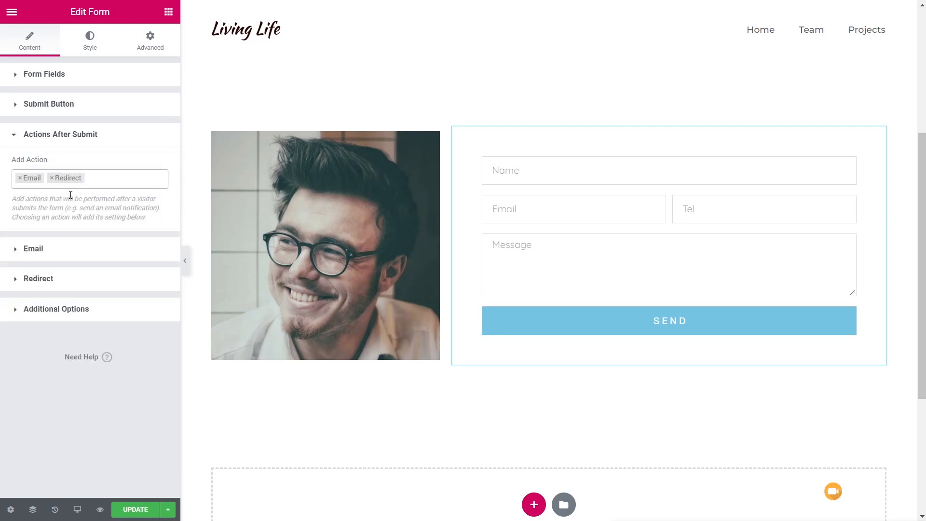
pyautogui.click(44, 279)
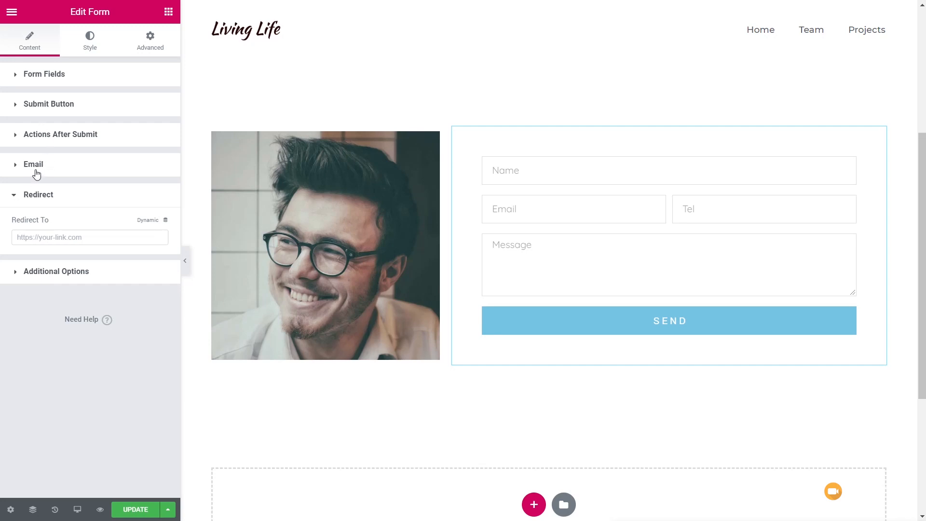
# Remove Redirect from the form's actions after submit, leaving only Email.
pyautogui.click(41, 139)
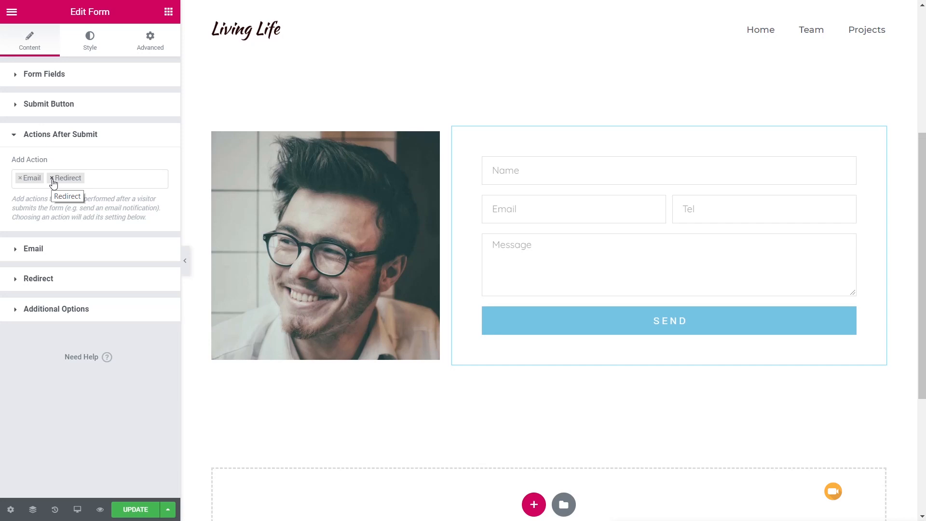
pyautogui.click(52, 179)
pyautogui.click(69, 380)
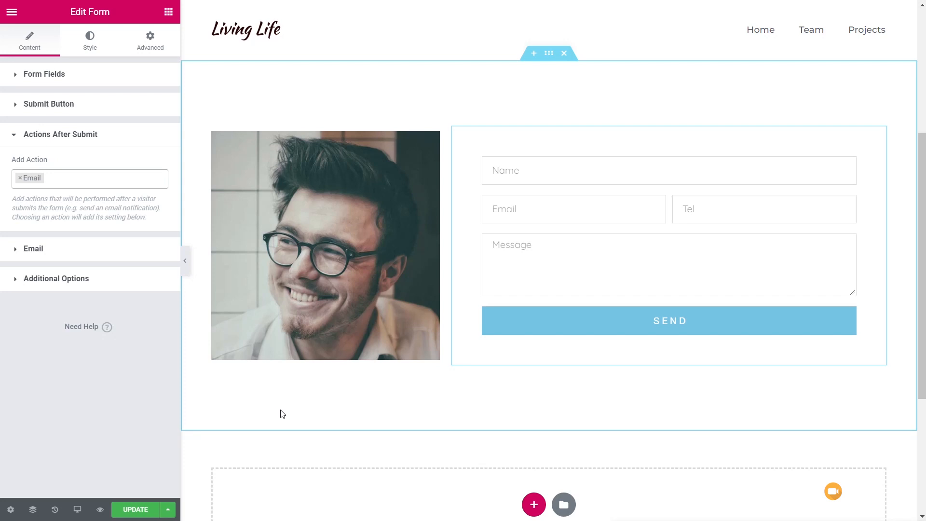
# Update the page to save the finished contact form.
pyautogui.click(133, 508)
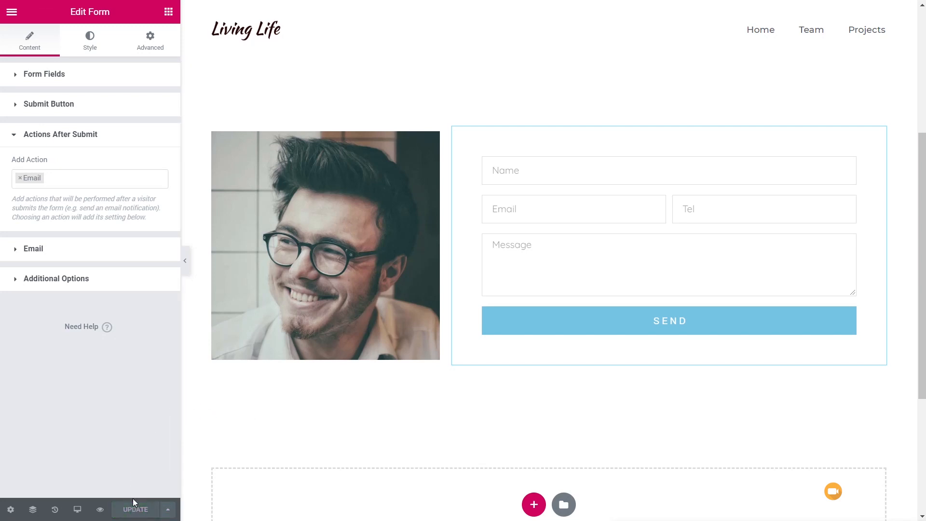
# Exit the page editor to the WordPress dashboard and open the site's menu management.
pyautogui.click(13, 12)
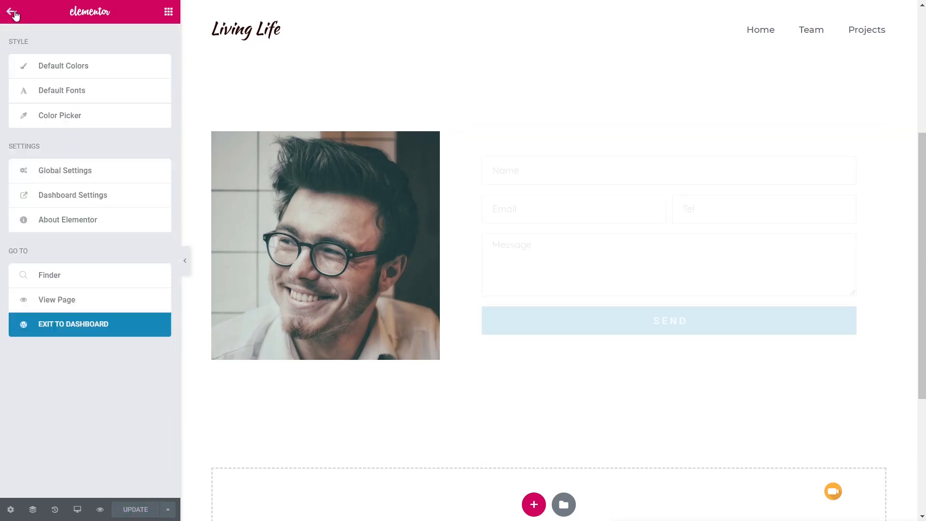
pyautogui.click(86, 332)
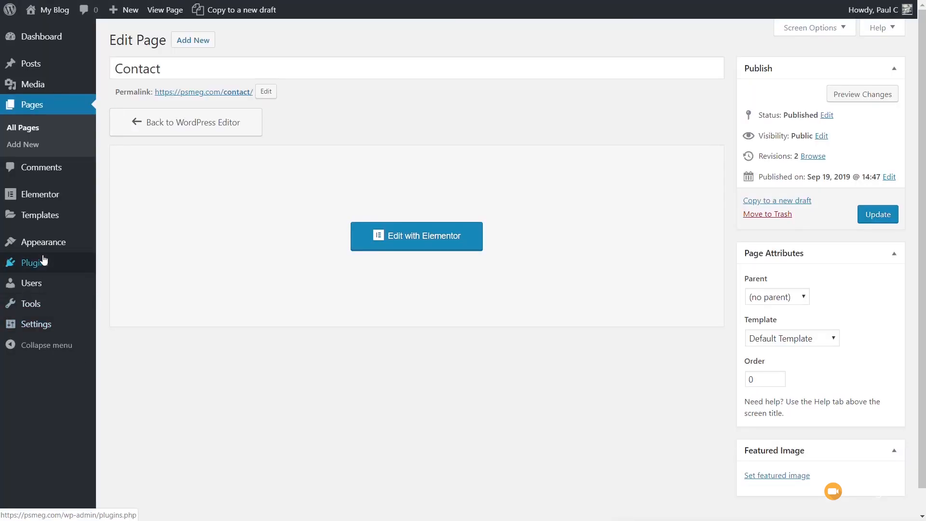
pyautogui.moveTo(44, 252)
pyautogui.click(135, 280)
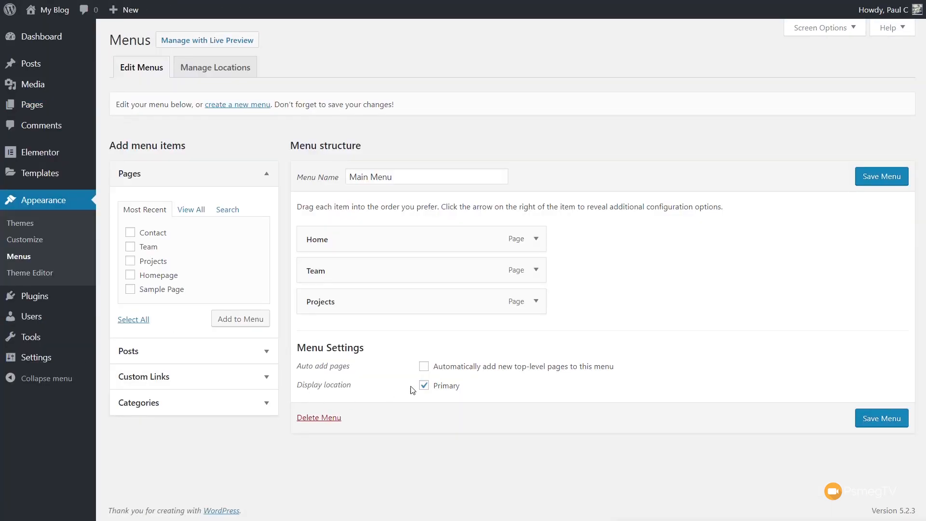
# Add the Contact page to the end of Main Menu and save the menu.
pyautogui.click(153, 233)
pyautogui.click(248, 320)
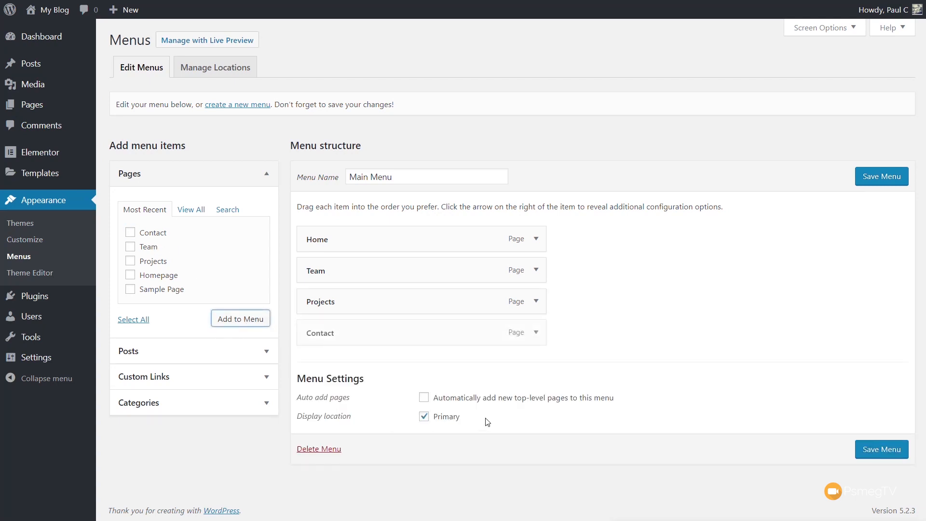
pyautogui.click(878, 177)
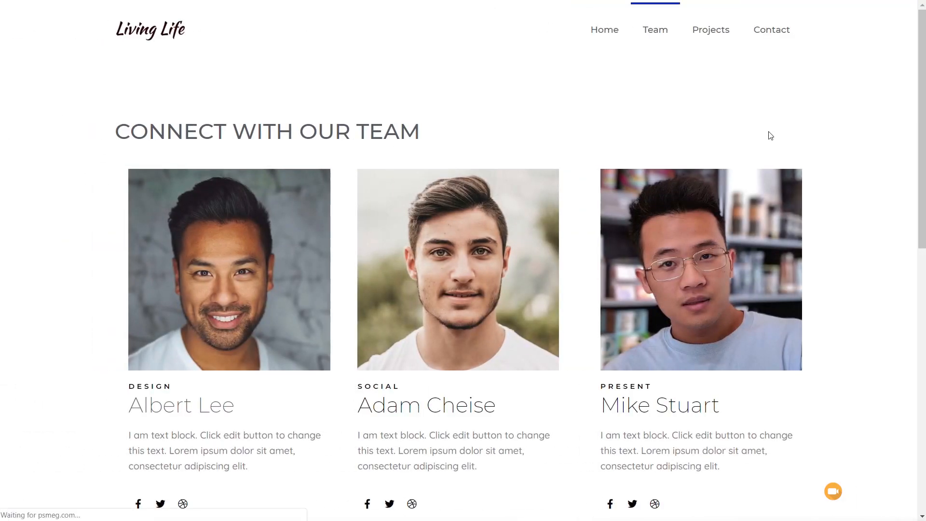
# Open the Contact page from the live site's navigation and check its header image, contact form and footer.
pyautogui.click(777, 32)
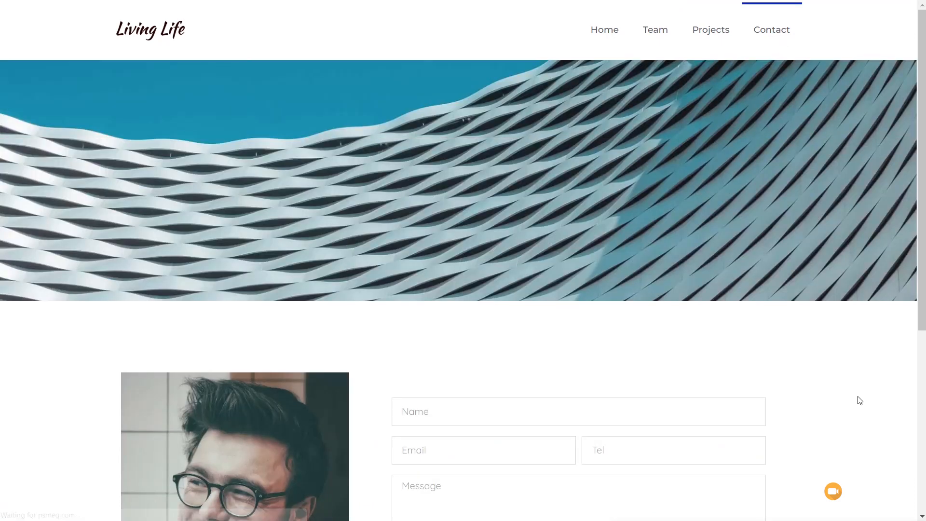
pyautogui.scroll(-6, 858, 391)
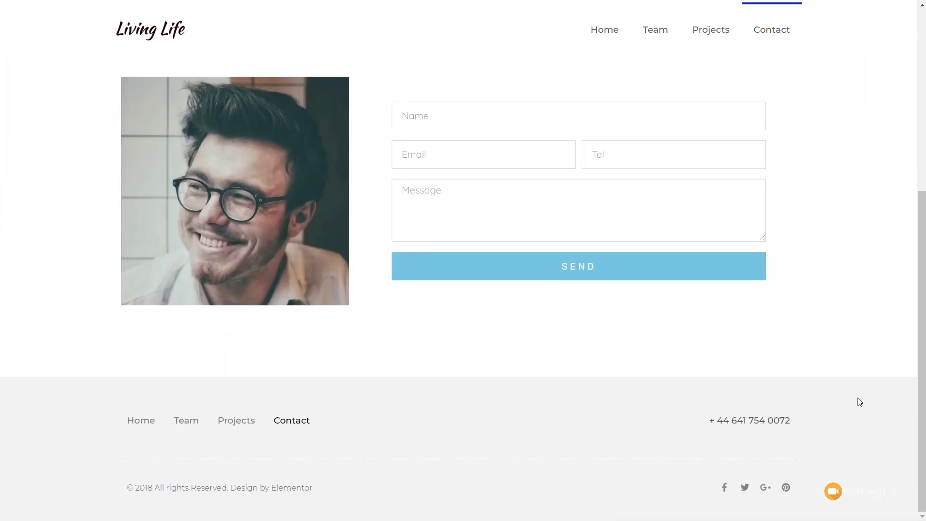
pyautogui.scroll(6, 858, 401)
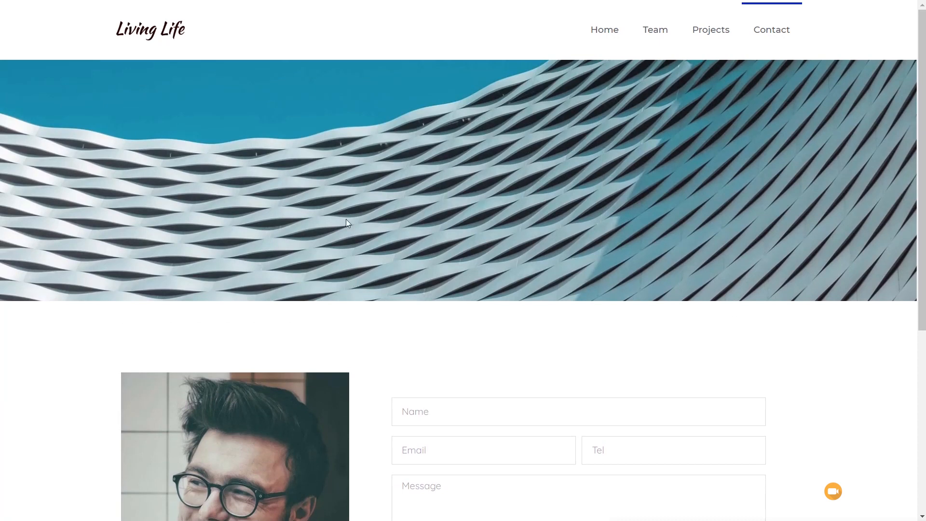
pyautogui.scroll(-5, 742, 304)
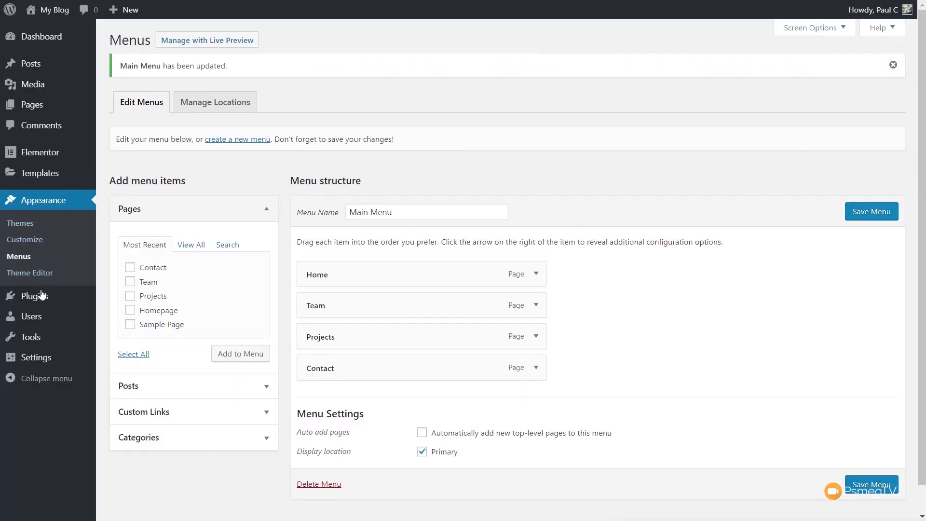
# Return to the dashboard and search the plugin directory for ACF.
pyautogui.moveTo(52, 300)
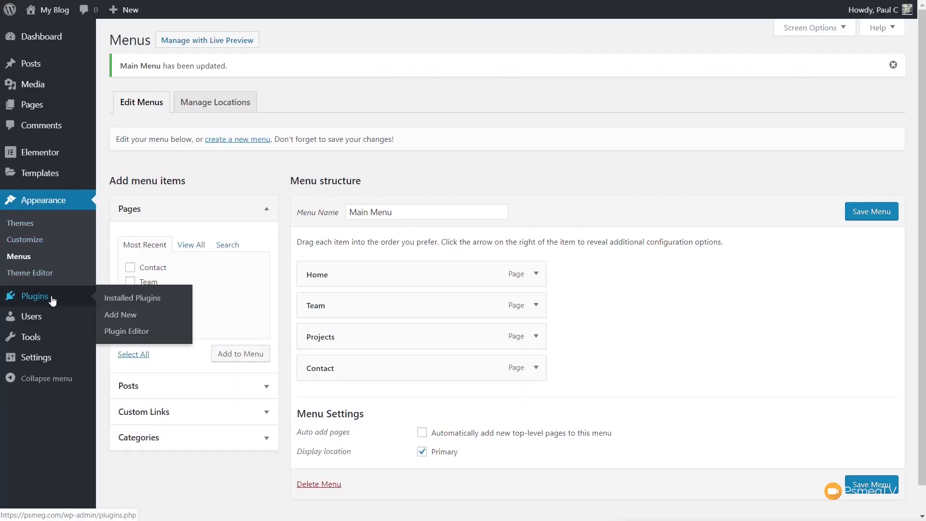
pyautogui.click(122, 316)
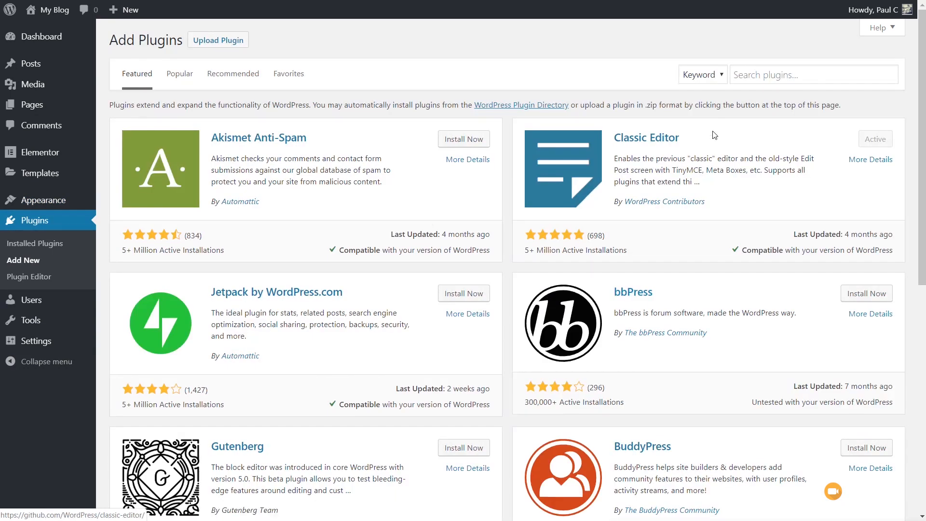
pyautogui.click(776, 76)
pyautogui.write('ACF')
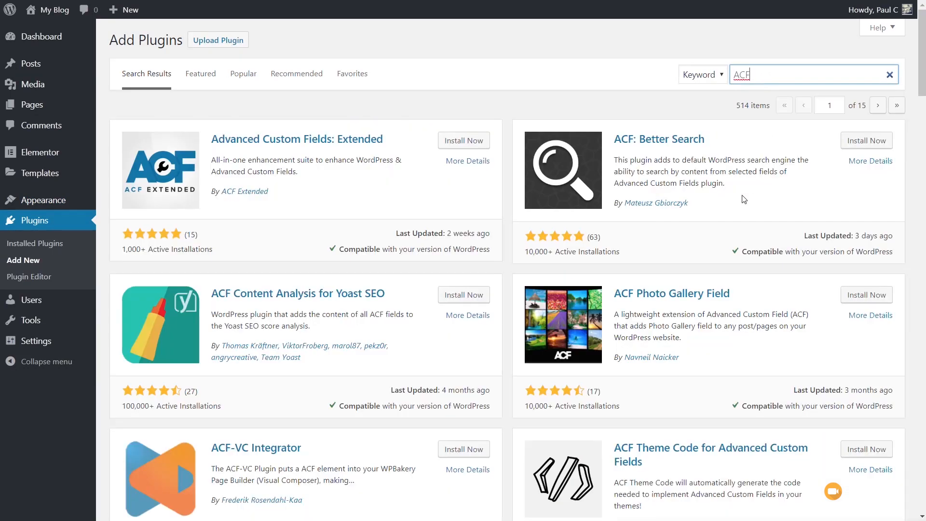
# Install and activate the Advanced Custom Fields plugin from the search results.
pyautogui.scroll(-1, 412, 329)
pyautogui.scroll(-10, 411, 328)
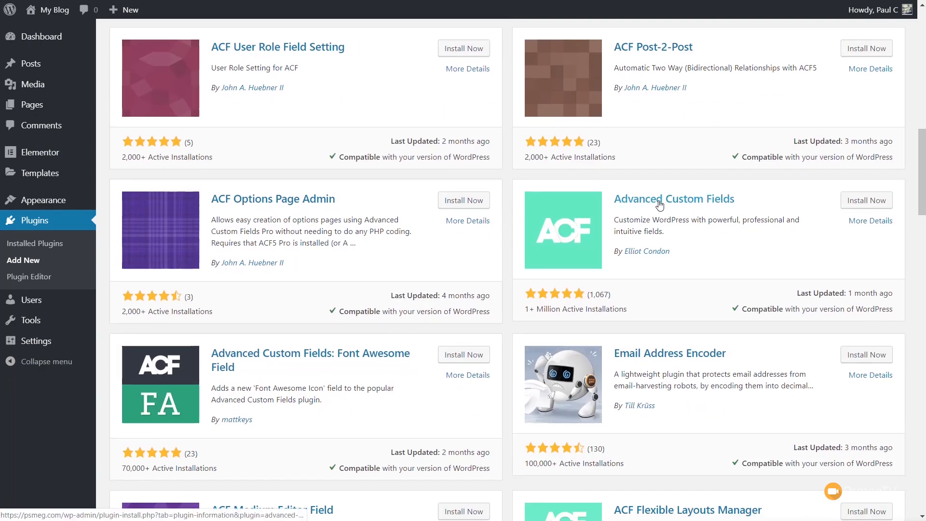
pyautogui.click(861, 207)
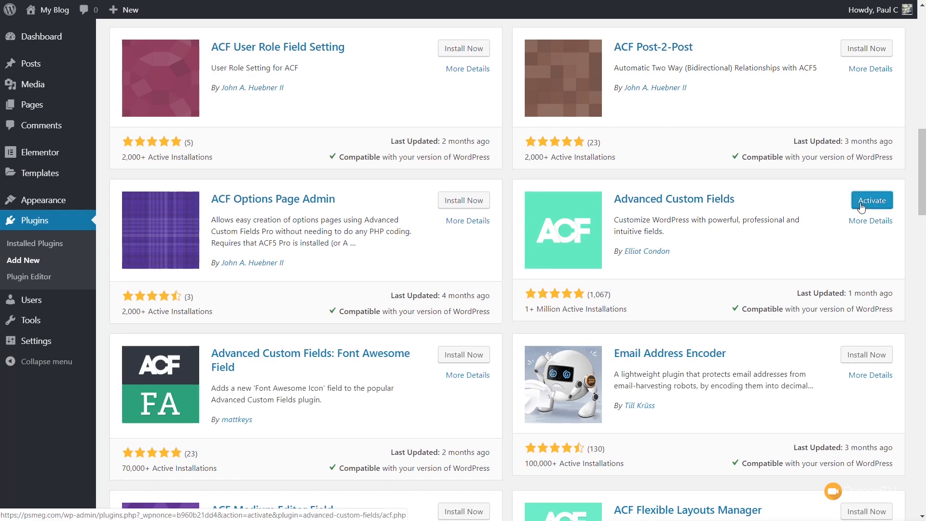
pyautogui.click(862, 207)
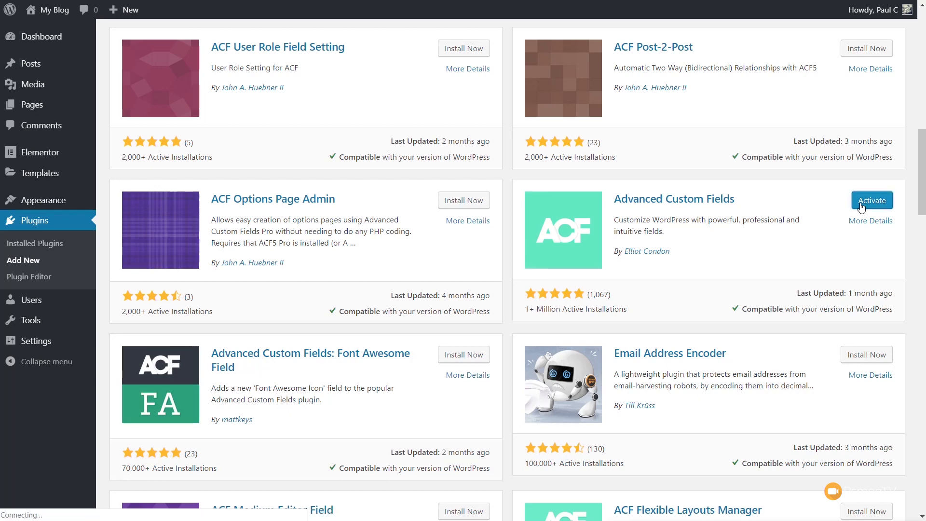
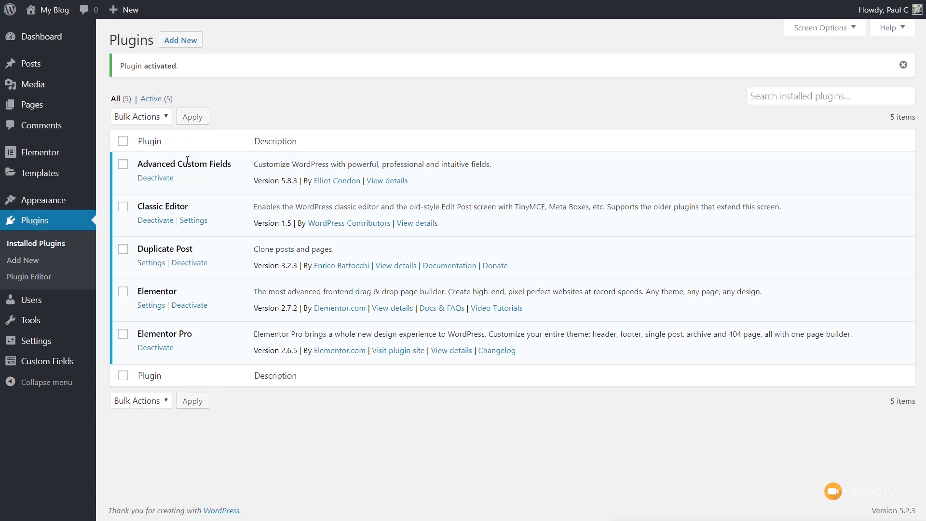
# Create a new custom field group titled Project Details.
pyautogui.moveTo(58, 369)
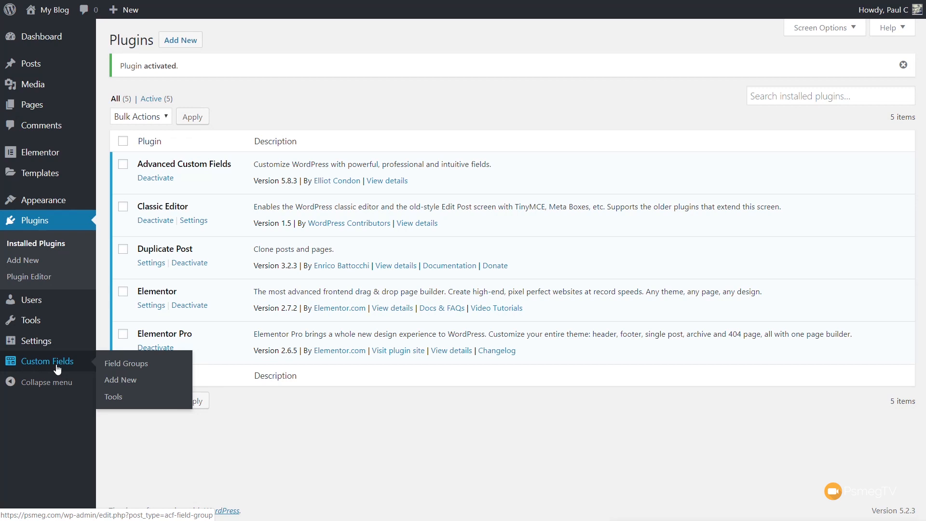
pyautogui.click(129, 381)
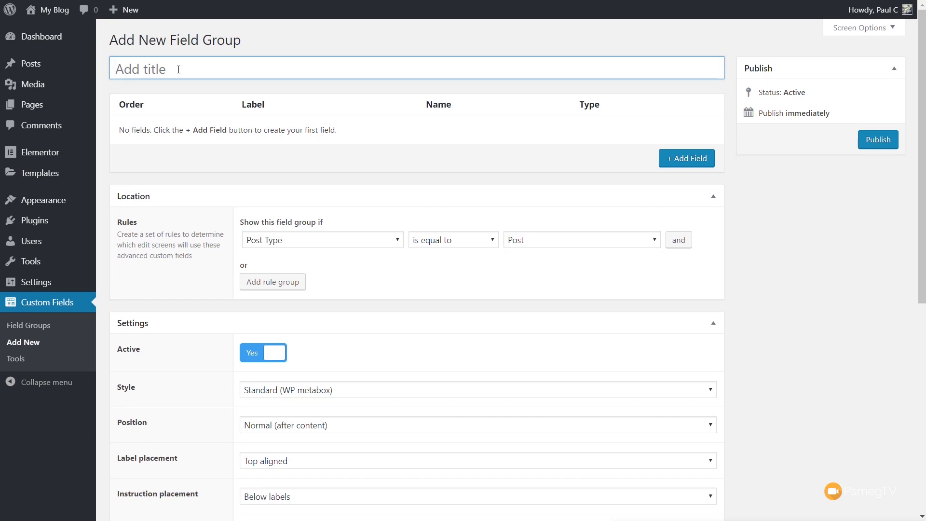
pyautogui.write('Project Details')
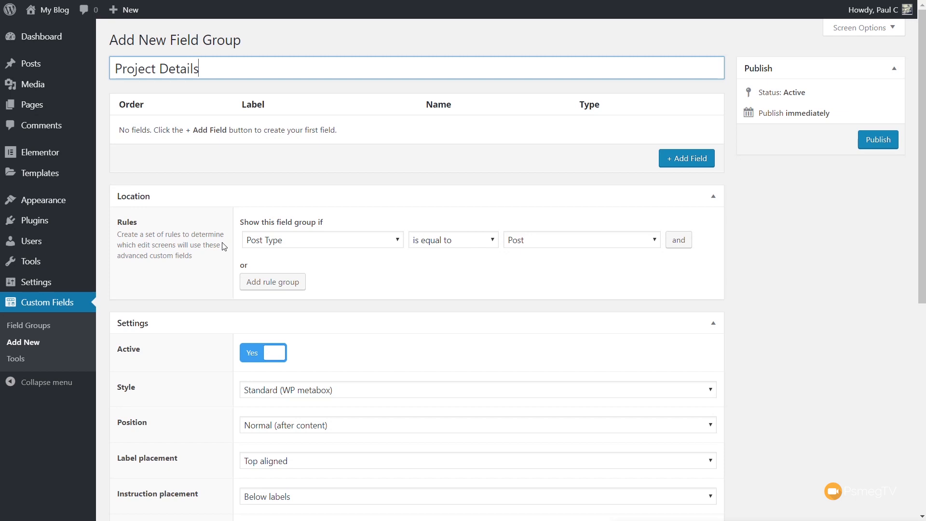
# Set the field group's location rule to show it if Post Category is equal to Portfolio.
pyautogui.click(294, 244)
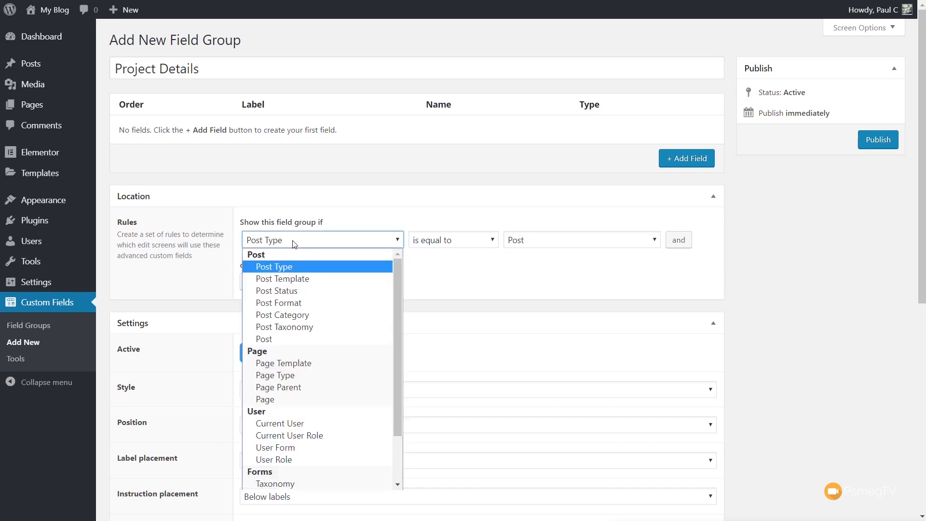
pyautogui.click(292, 319)
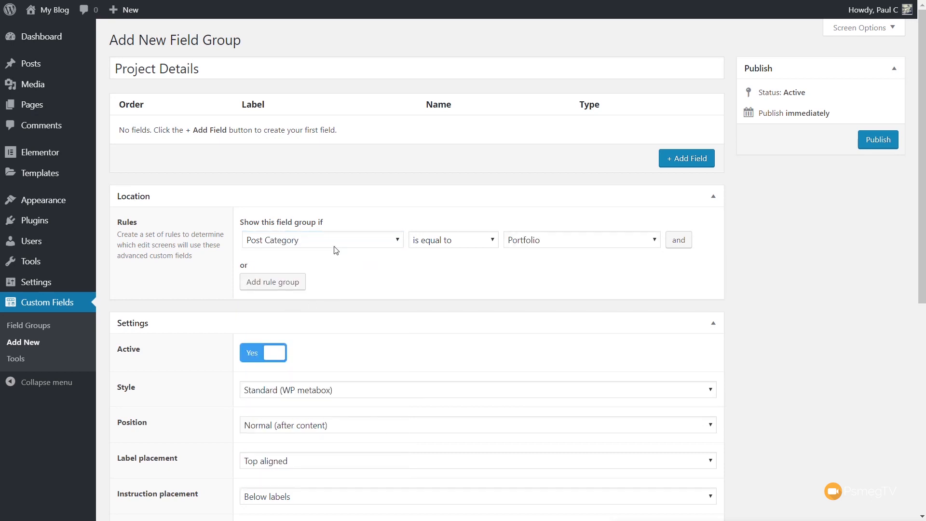
pyautogui.click(575, 249)
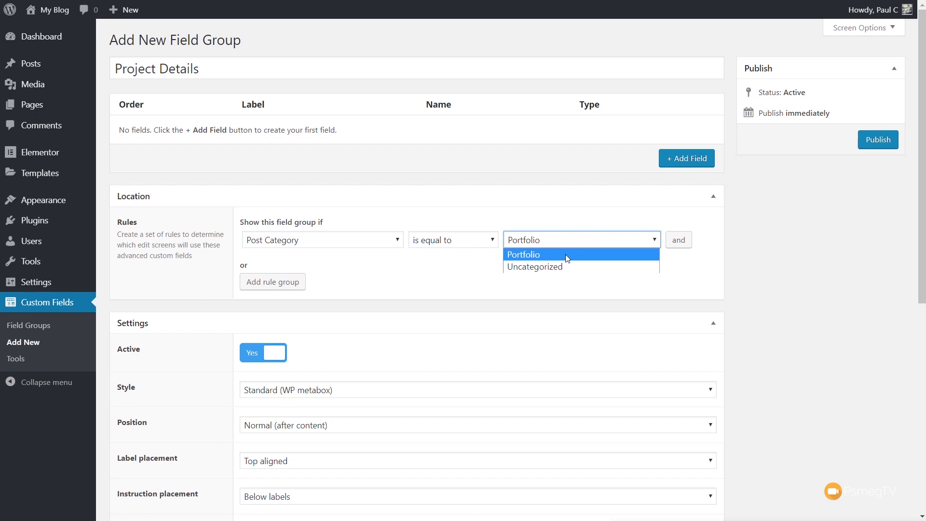
pyautogui.click(574, 253)
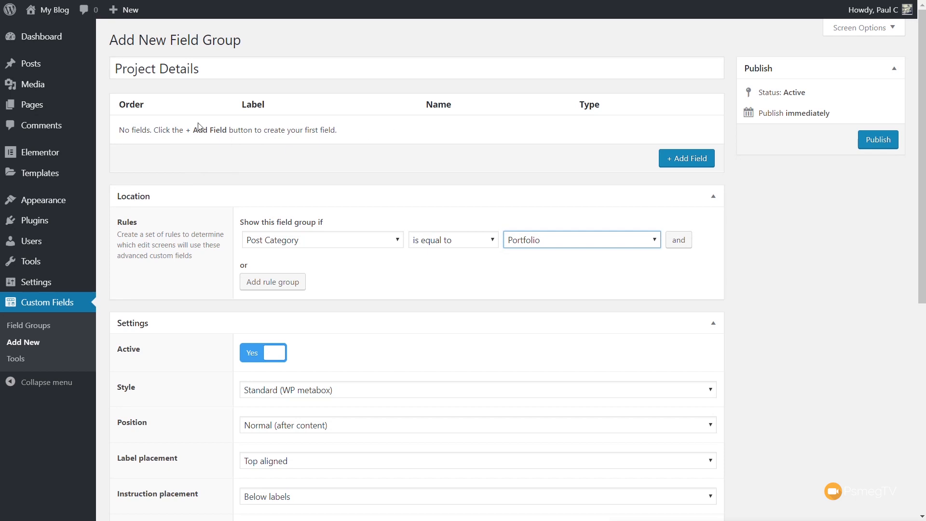
# Add a text field labelled Location to the field group, review its remaining options and collapse its settings.
pyautogui.click(687, 164)
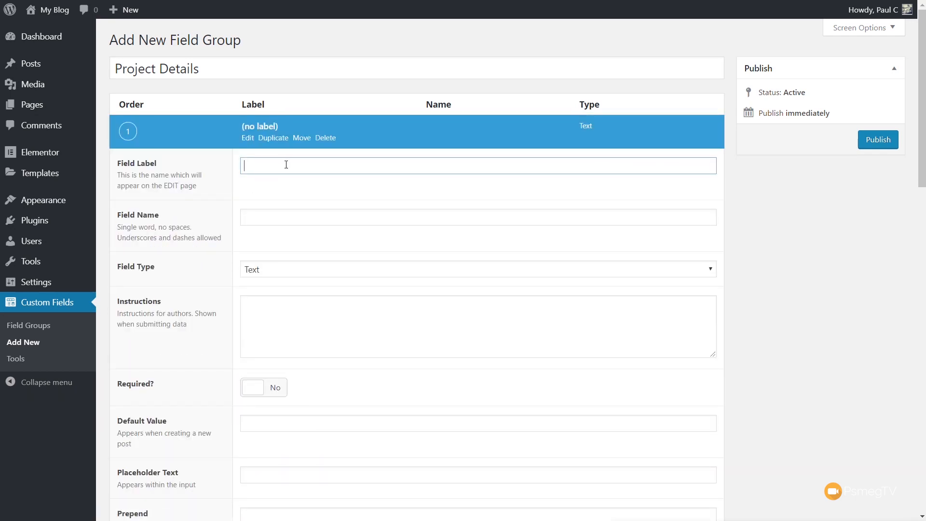
pyautogui.write('Location')
pyautogui.click(289, 221)
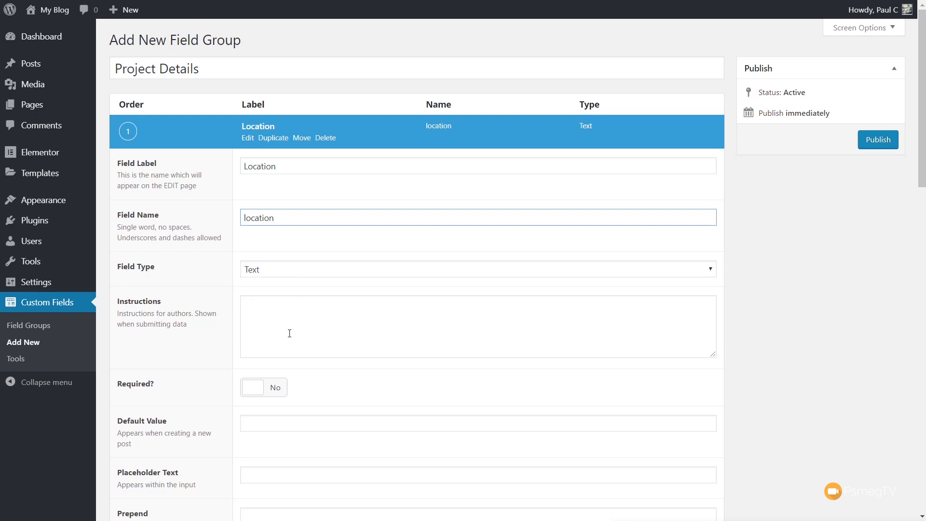
pyautogui.scroll(-1, 289, 333)
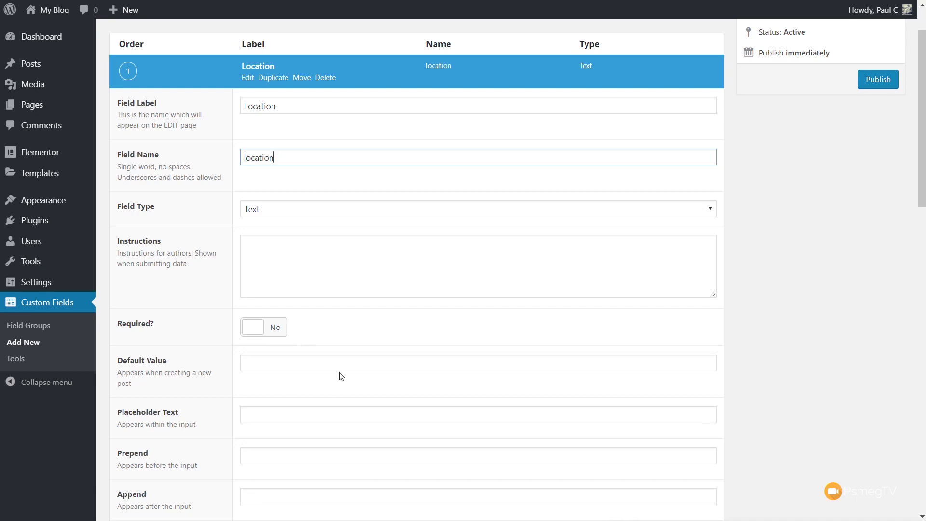
pyautogui.scroll(-3, 337, 373)
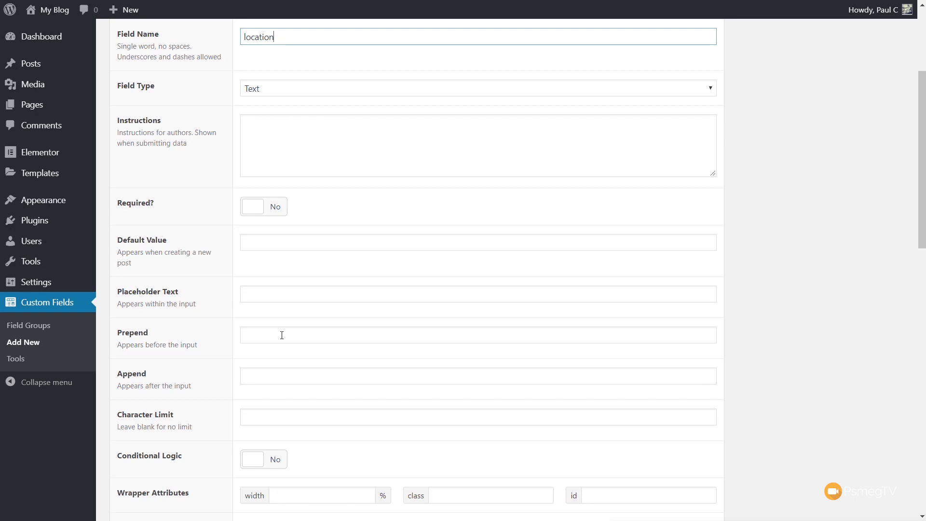
pyautogui.scroll(-4, 299, 333)
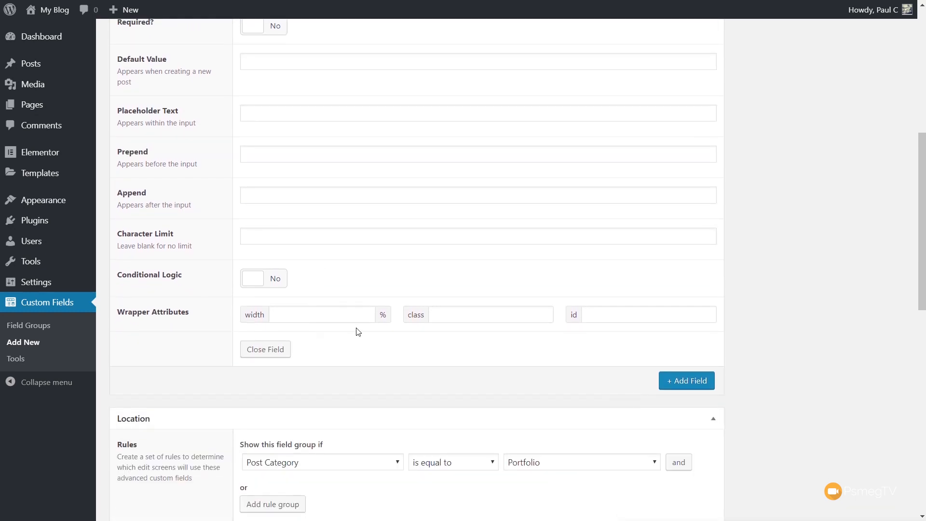
pyautogui.scroll(8, 355, 329)
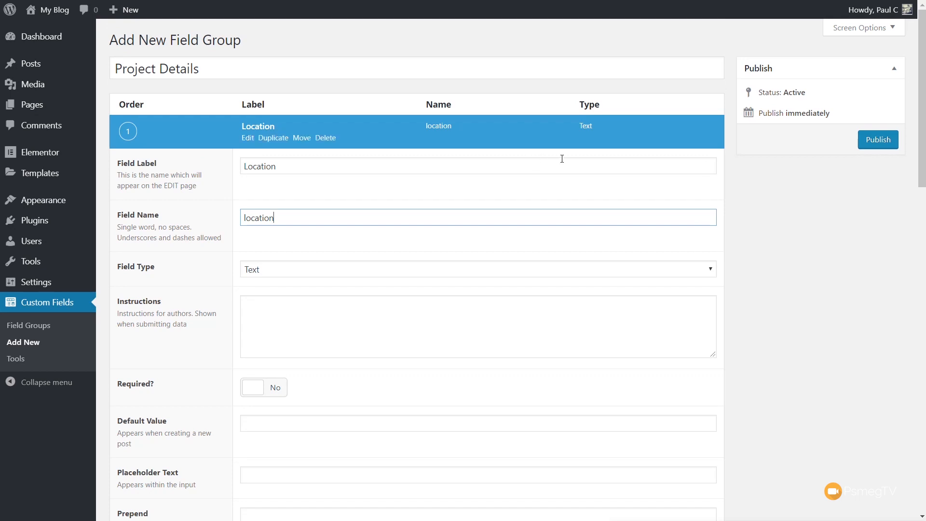
pyautogui.click(267, 127)
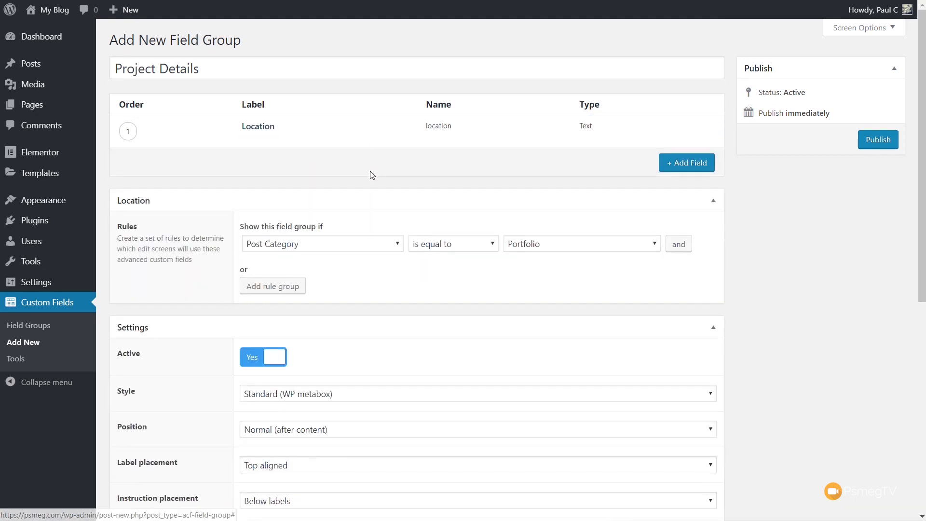
# Add a second text field labelled Builders and collapse its settings.
pyautogui.click(670, 167)
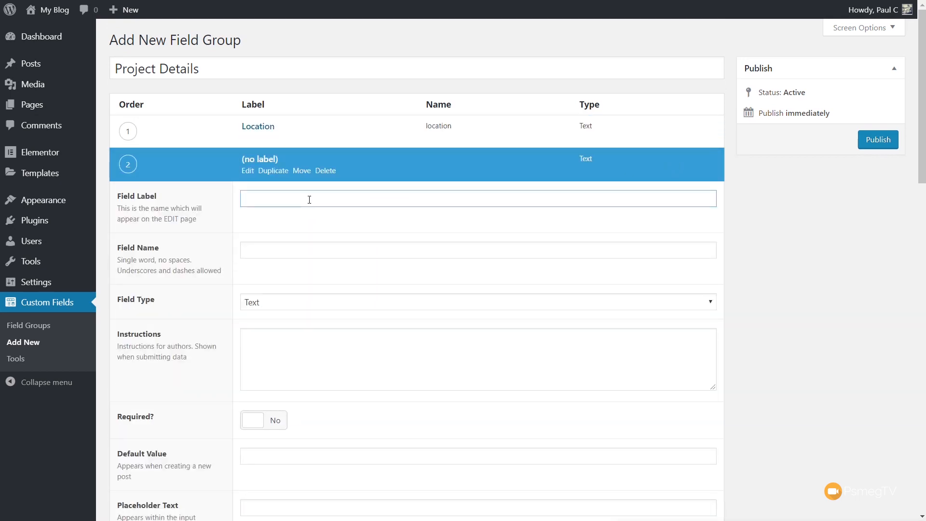
pyautogui.write('Builders')
pyautogui.click(290, 248)
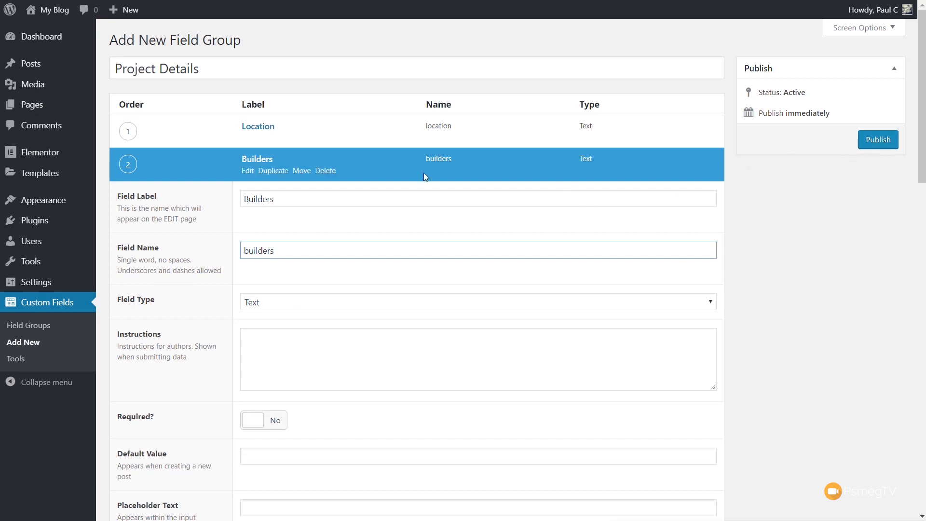
pyautogui.click(257, 161)
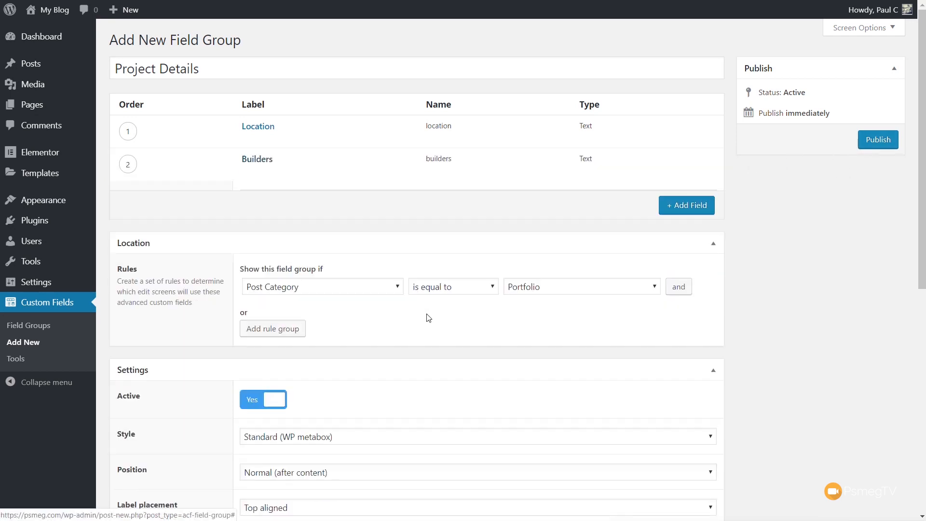
# Add a third text field labelled Project Partners to the field group.
pyautogui.click(691, 195)
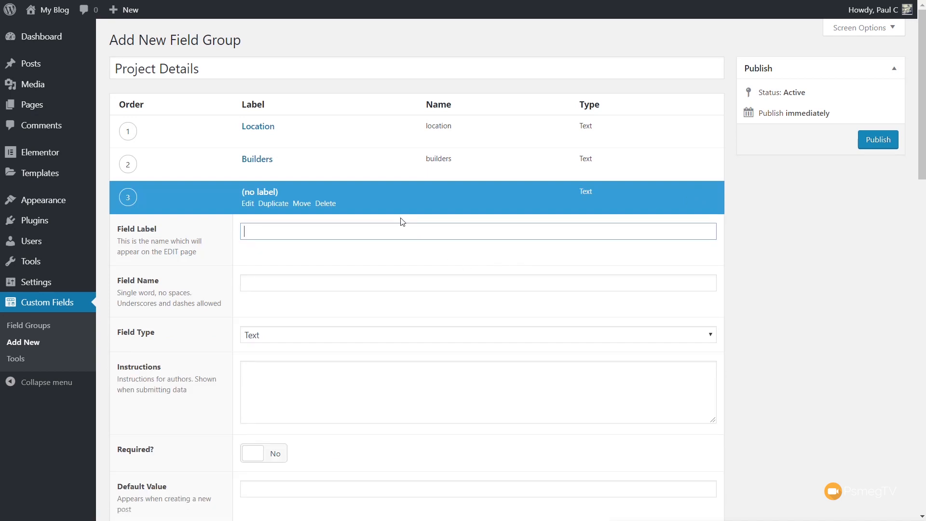
pyautogui.write('Project Partners')
pyautogui.click(310, 283)
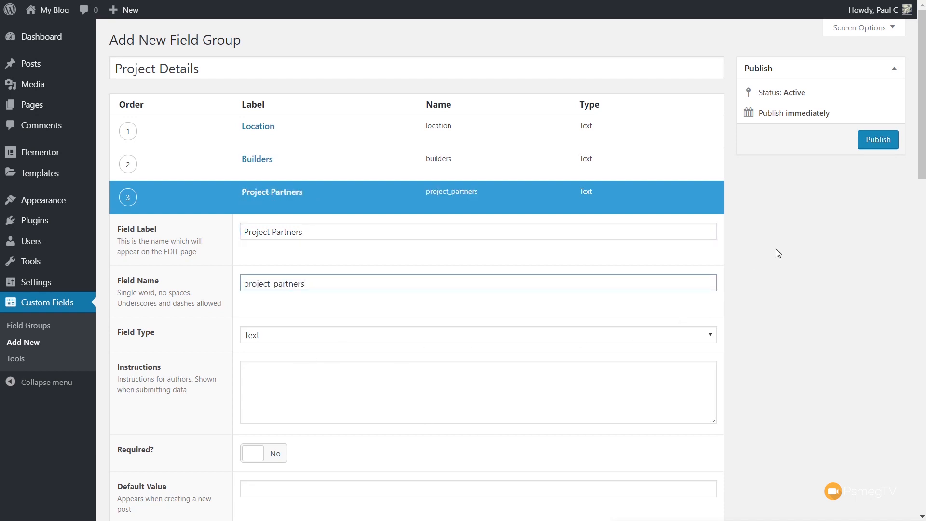
# Add a fourth text field labelled Project Value to the field group, collapse its settings and publish the group.
pyautogui.click(278, 194)
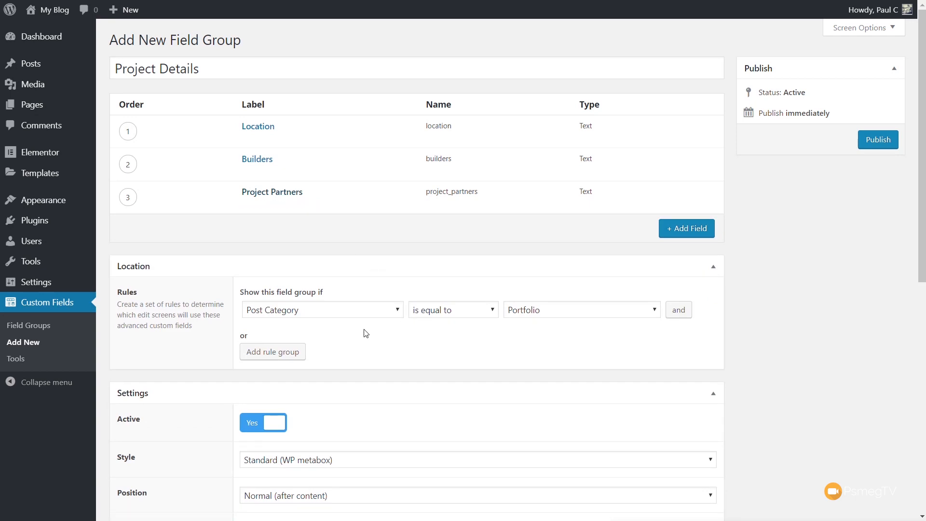
pyautogui.click(688, 229)
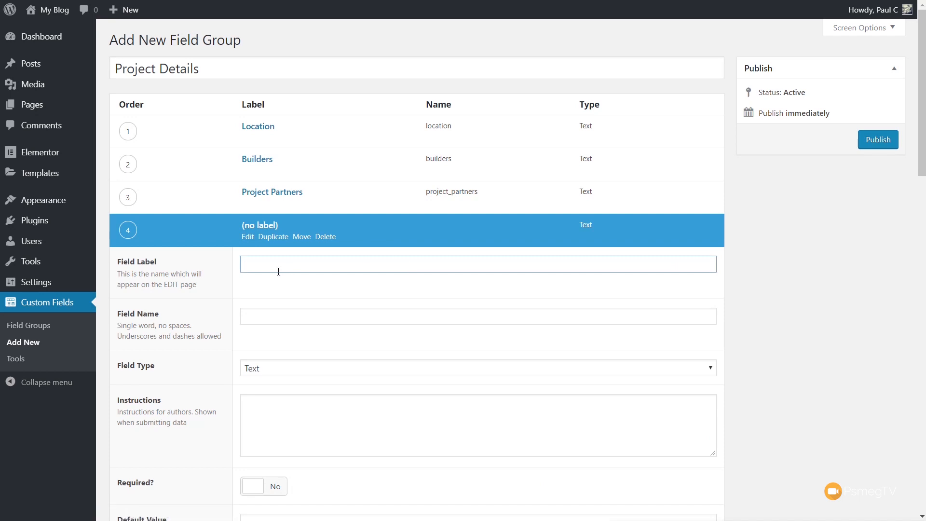
pyautogui.write('Project Value')
pyautogui.click(292, 319)
pyautogui.click(309, 369)
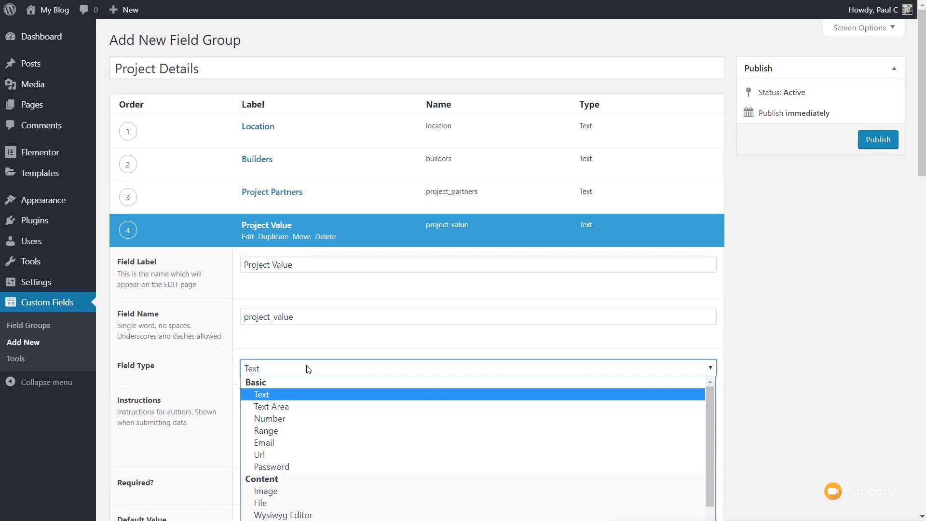
pyautogui.click(274, 397)
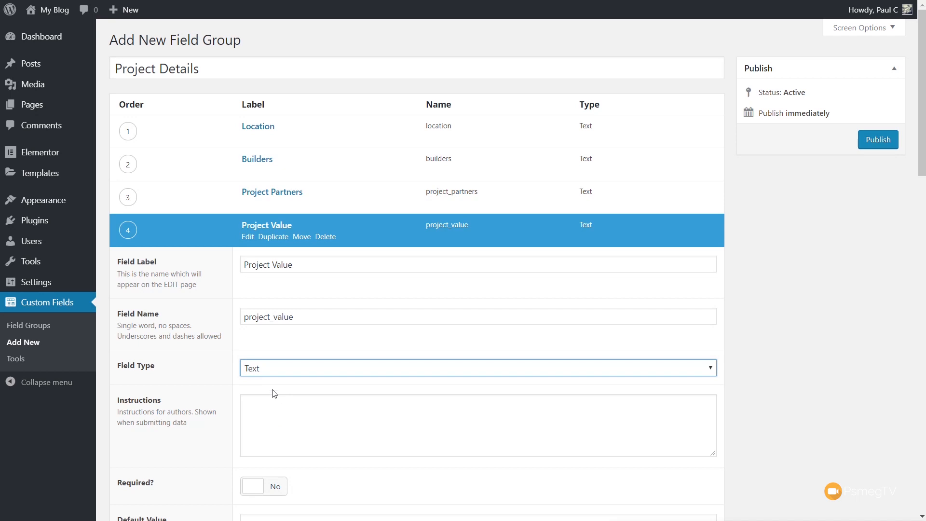
pyautogui.click(278, 227)
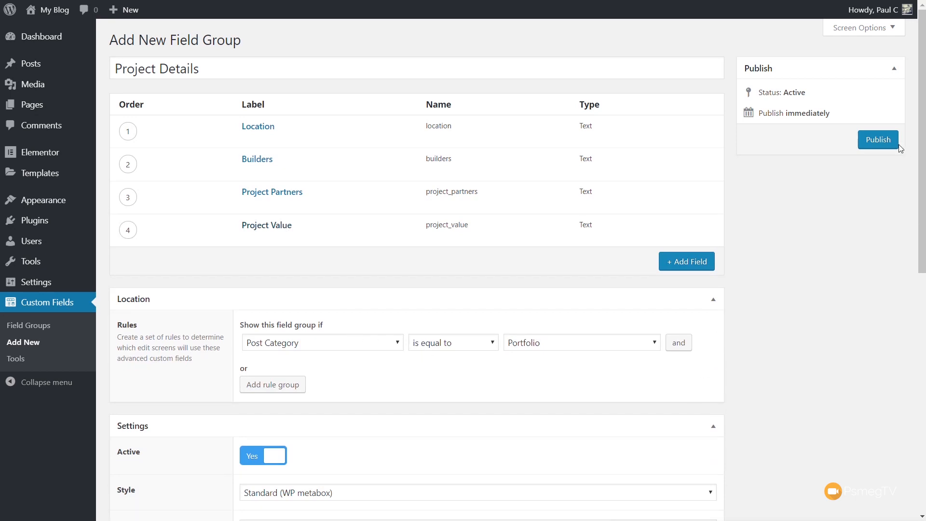
pyautogui.click(882, 141)
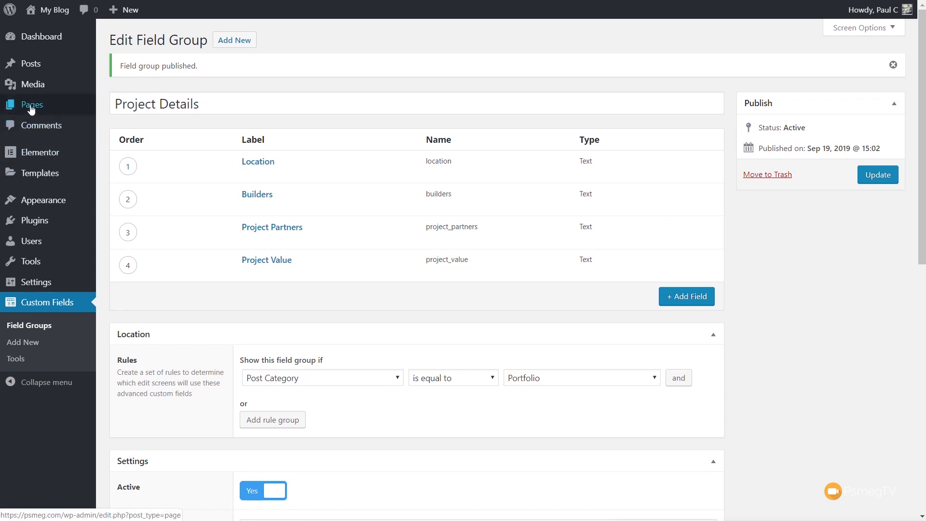
# Start a new post from the posts list and check whether the Project Details fields appear without a category.
pyautogui.moveTo(31, 64)
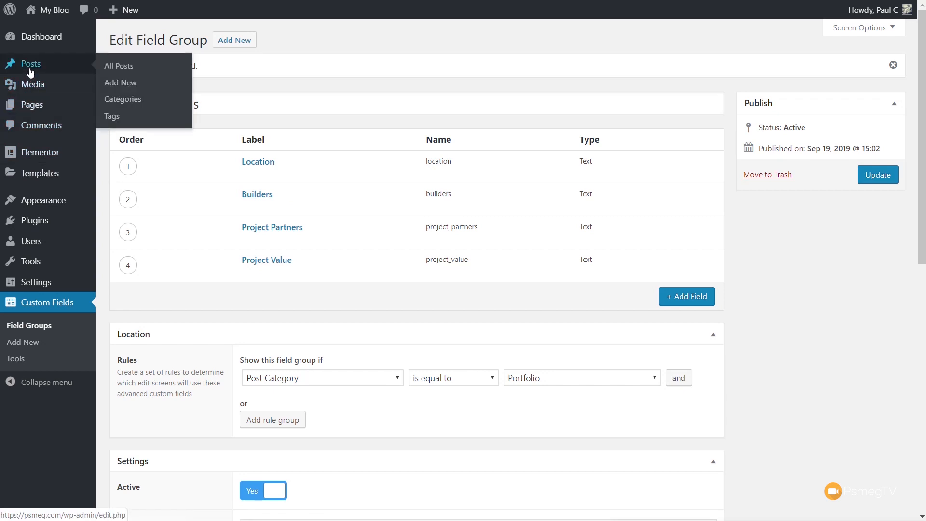
pyautogui.click(109, 71)
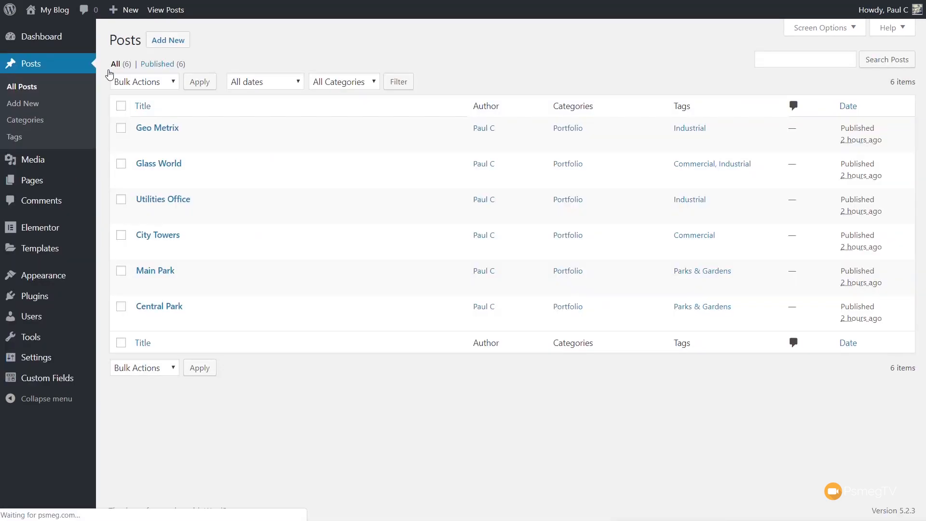
pyautogui.click(178, 44)
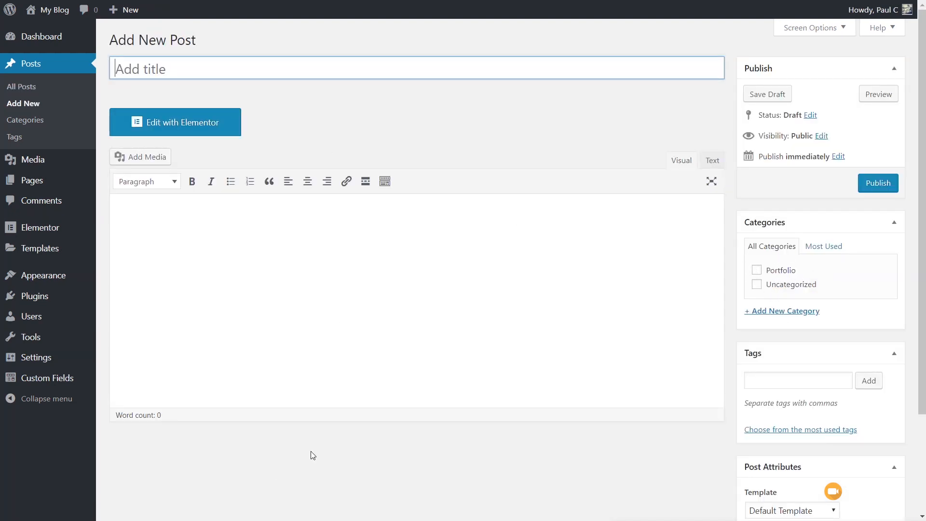
pyautogui.scroll(-1, 332, 438)
pyautogui.scroll(-2, 332, 439)
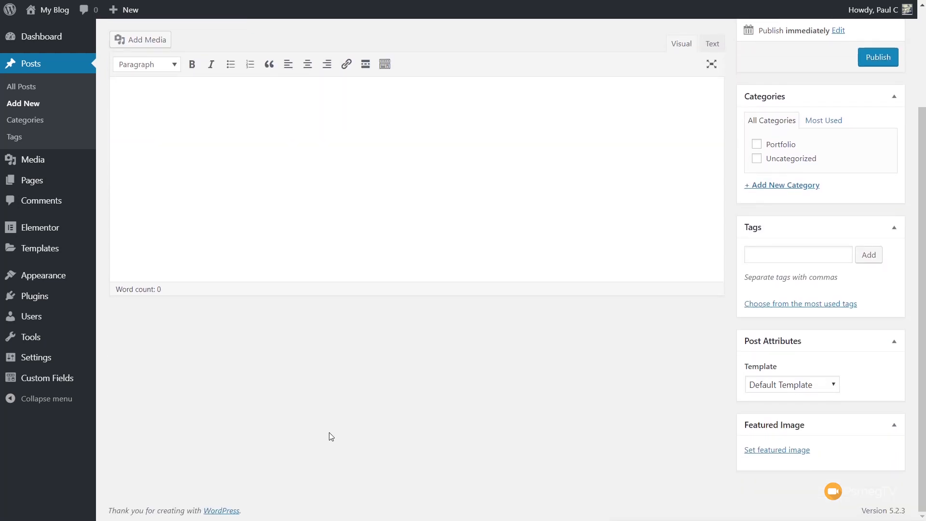
pyautogui.scroll(3, 331, 436)
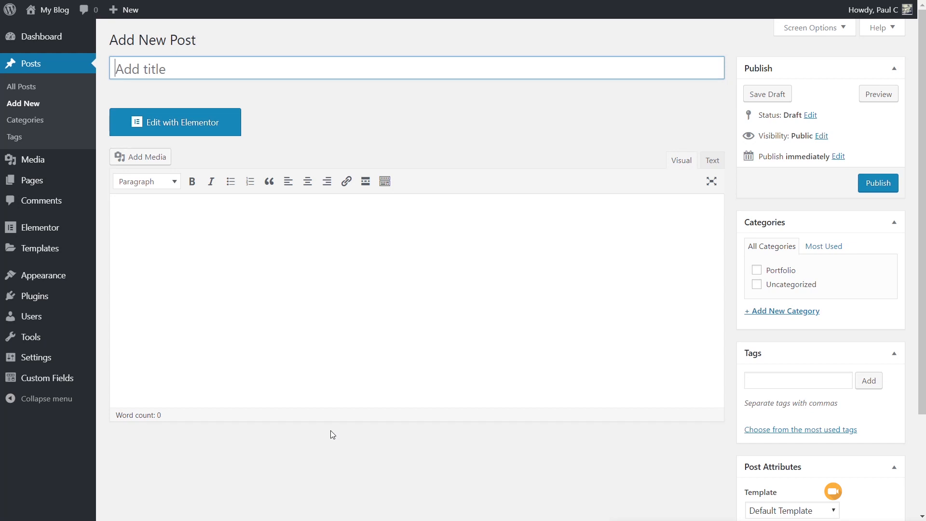
# Toggle the Portfolio and Uncategorized categories on the new post to test when the Project Details fields are shown.
pyautogui.click(792, 290)
pyautogui.click(791, 289)
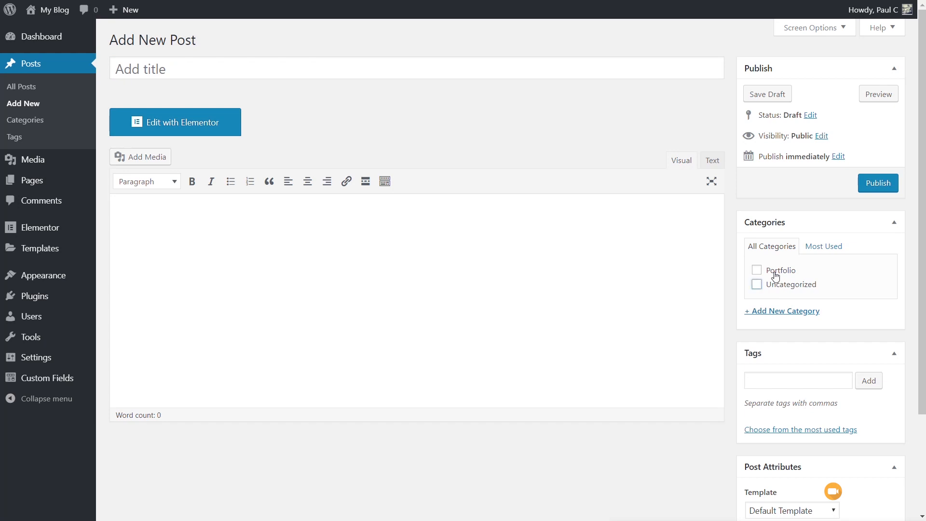
pyautogui.click(772, 271)
pyautogui.scroll(-2, 601, 365)
pyautogui.scroll(-3, 602, 365)
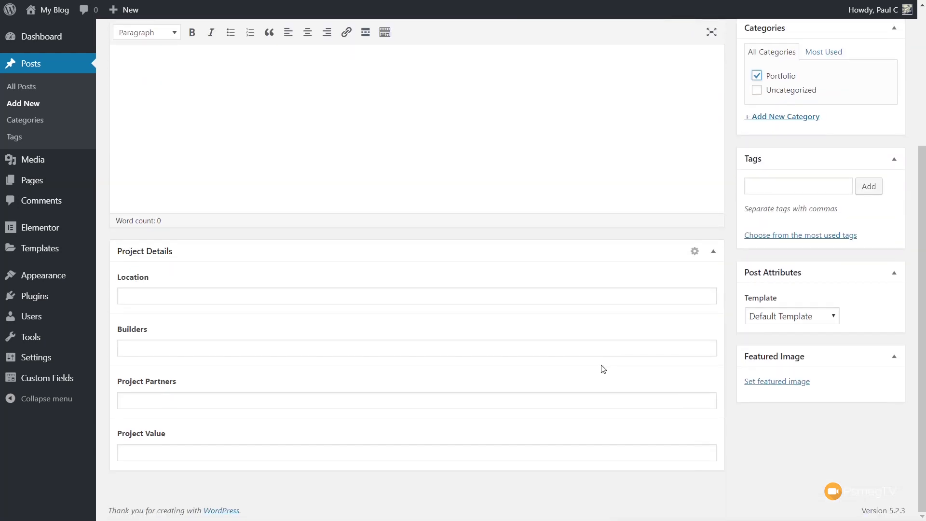
pyautogui.scroll(5, 603, 369)
pyautogui.click(785, 259)
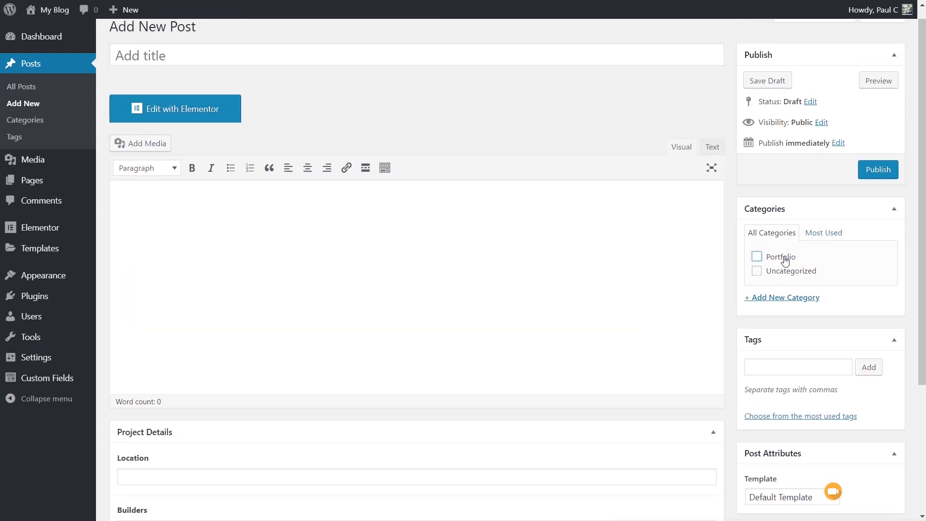
pyautogui.click(796, 273)
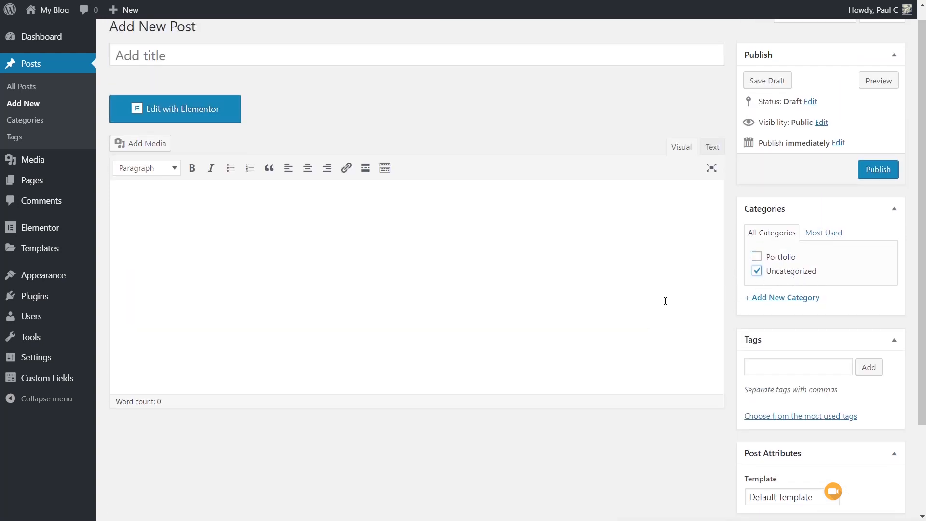
pyautogui.click(783, 259)
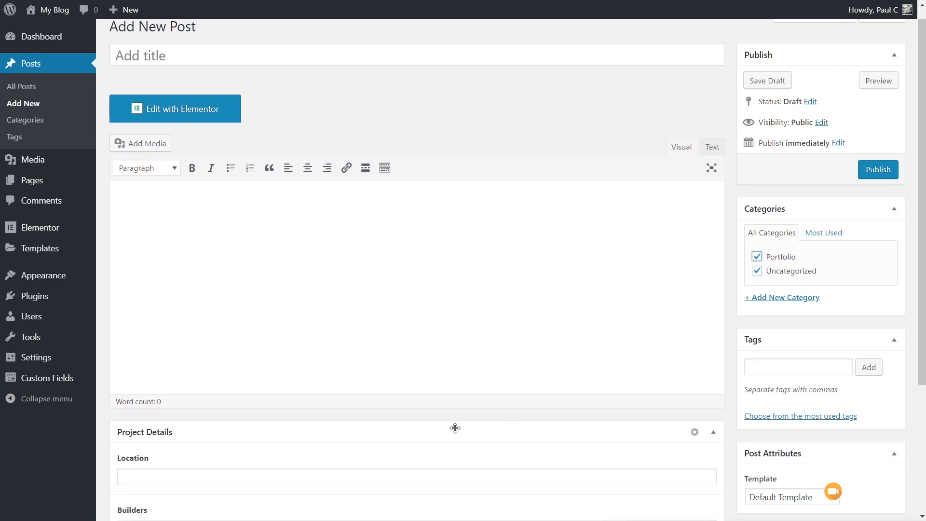
pyautogui.click(788, 271)
# Open the Geo Metrix post for editing and go to its Project Details fields.
pyautogui.click(29, 93)
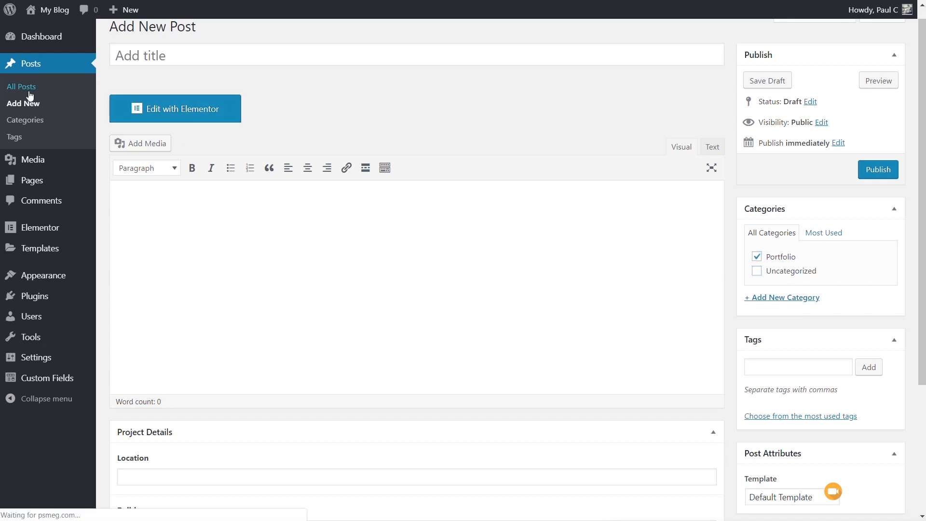
pyautogui.click(158, 129)
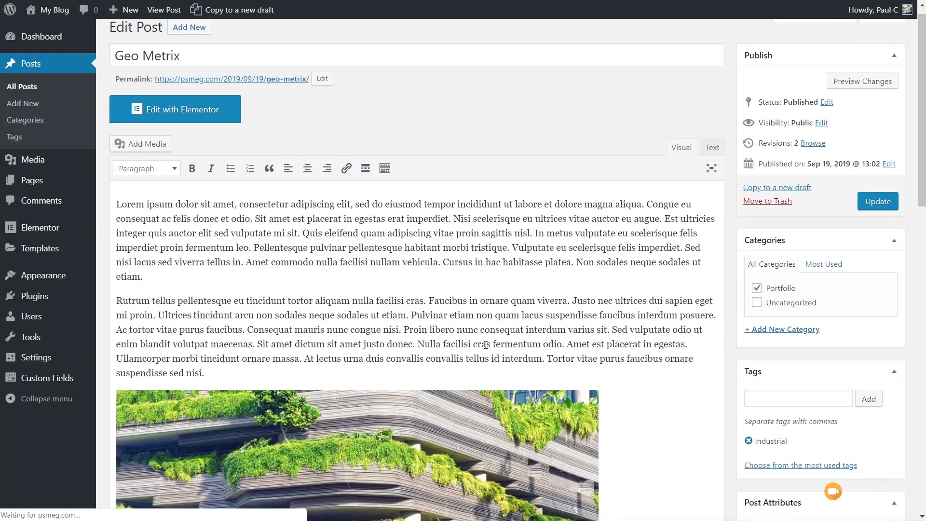
pyautogui.scroll(-3, 486, 344)
pyautogui.scroll(-6, 449, 379)
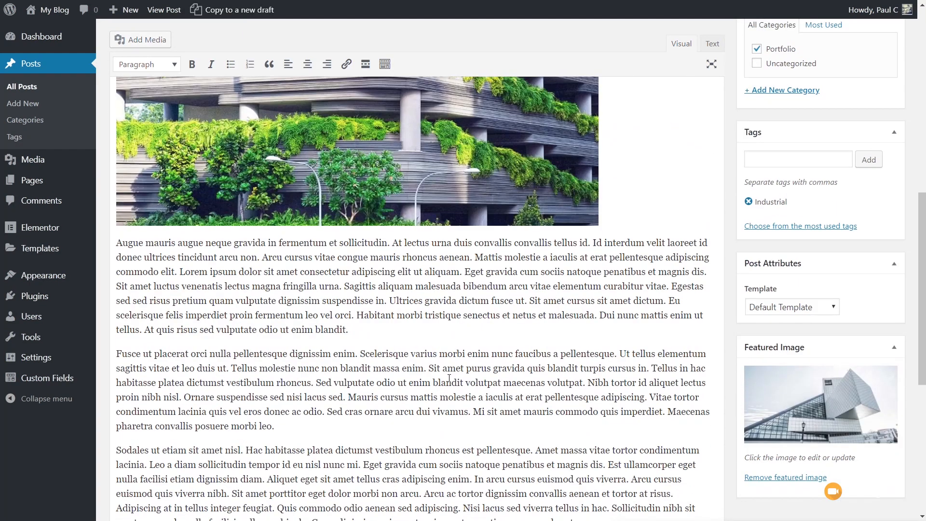
pyautogui.scroll(-7, 449, 378)
# Fill in the post's Location as Cardiff and its Builders as PJ Builders Inc.
pyautogui.click(155, 295)
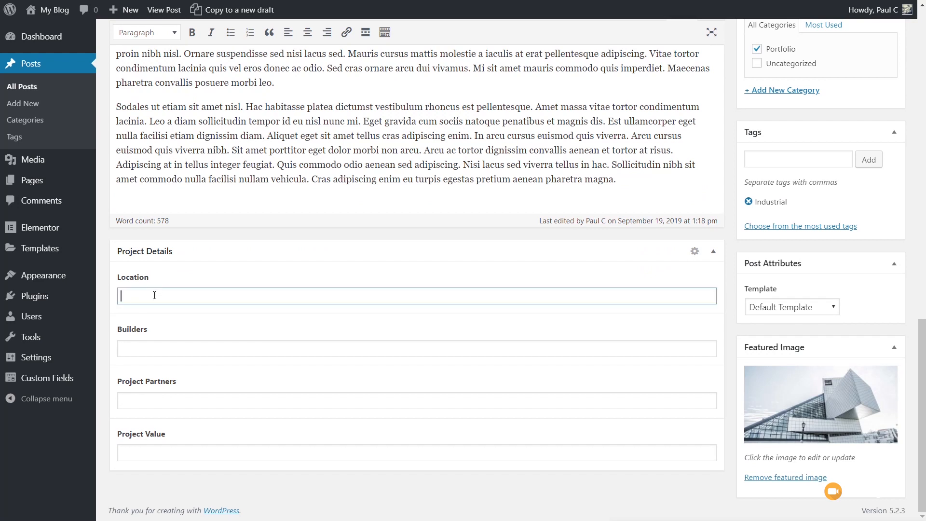
pyautogui.write('Cardiff')
pyautogui.click(149, 343)
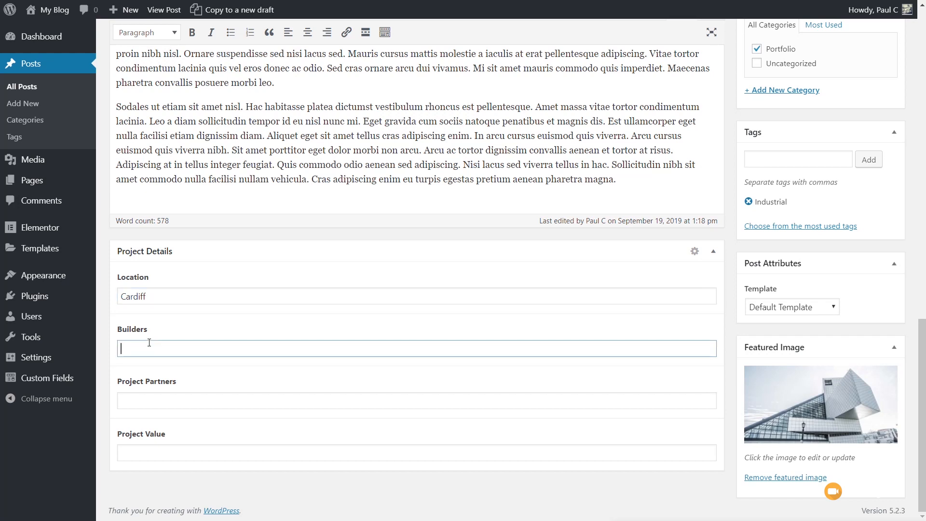
pyautogui.write('PJ Builders Inc')
pyautogui.press('Tab')
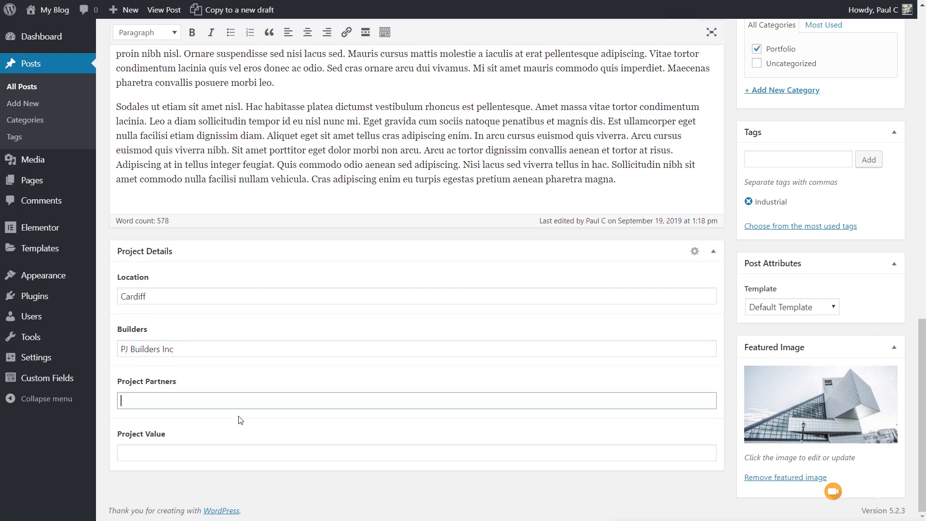
# Enter Bill & Co as Project Partners and 2.5m as Project Value, and update the post.
pyautogui.write('Billl & Co')
pyautogui.click(130, 454)
pyautogui.click(136, 402)
pyautogui.press('BackSpace')
pyautogui.click(180, 457)
pyautogui.write('2.5m')
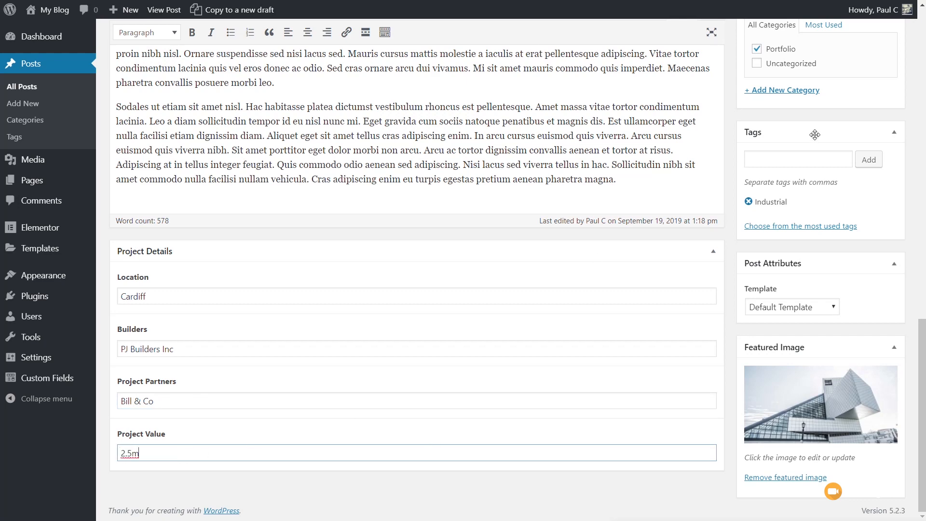
pyautogui.scroll(4, 816, 135)
pyautogui.click(877, 143)
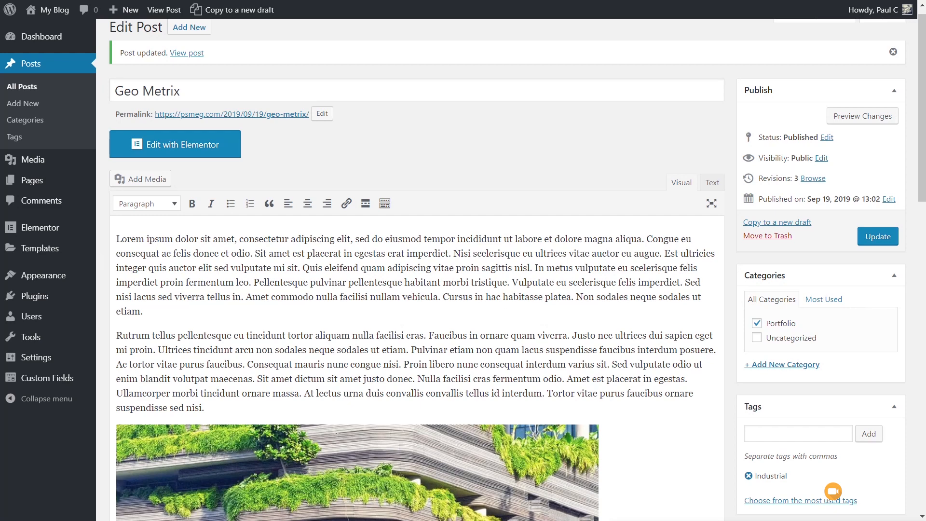
# Open the Default Portfolio Single template from the Theme Builder in Elementor and go to its content section.
pyautogui.moveTo(51, 248)
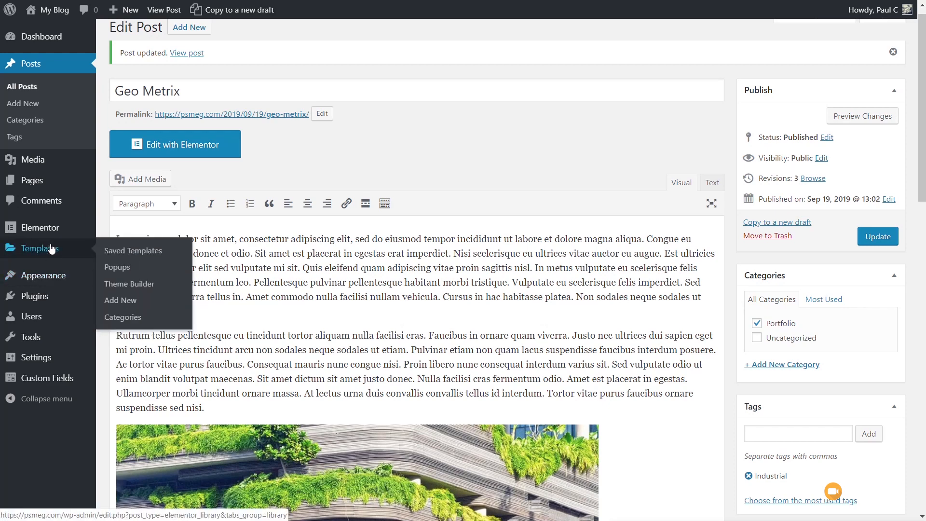
pyautogui.click(124, 283)
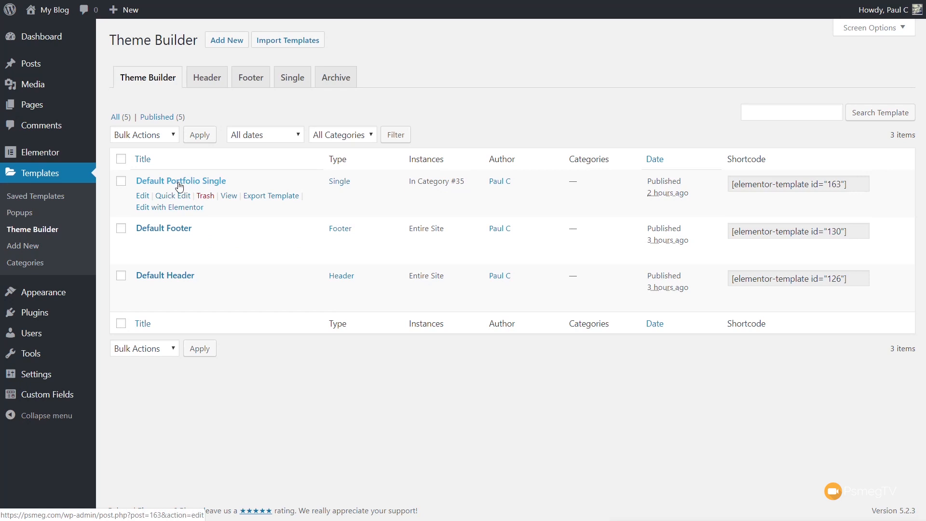
pyautogui.click(189, 208)
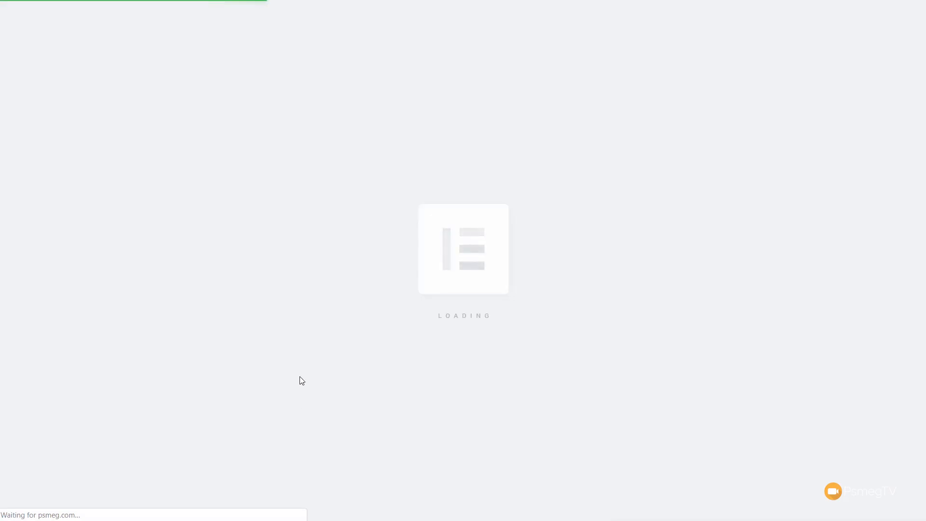
pyautogui.scroll(-10, 424, 345)
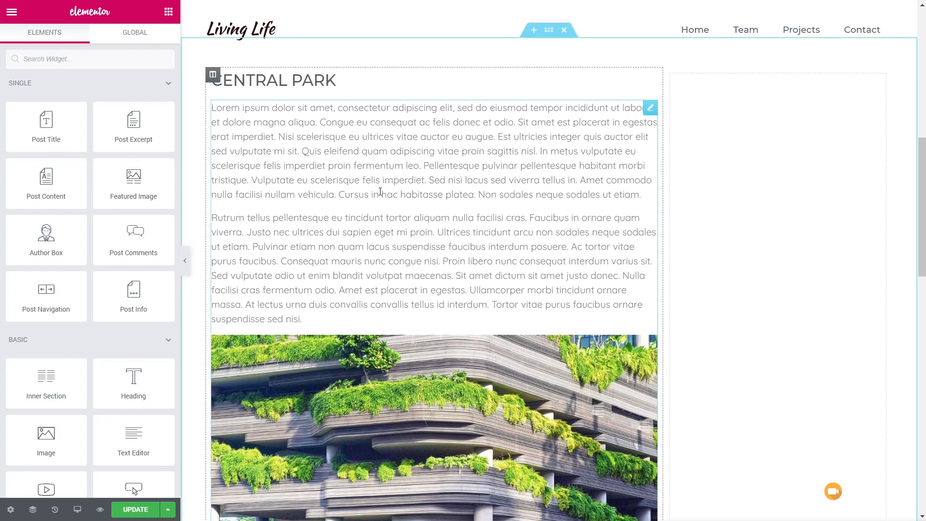
# Add an Inner Section to the empty column beside the post content and delete one of its two columns.
pyautogui.moveTo(46, 375); pyautogui.dragTo(750, 104)
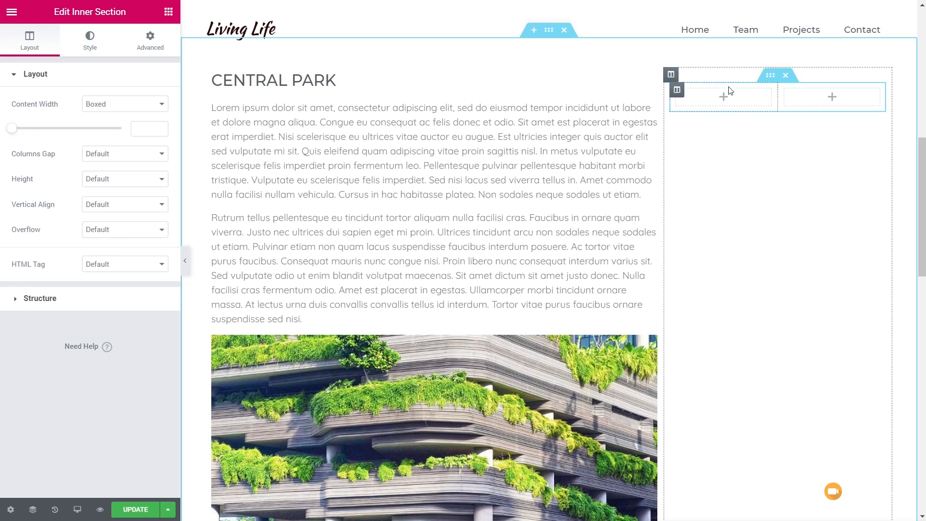
pyautogui.click(683, 94)
pyautogui.rightClick(684, 95)
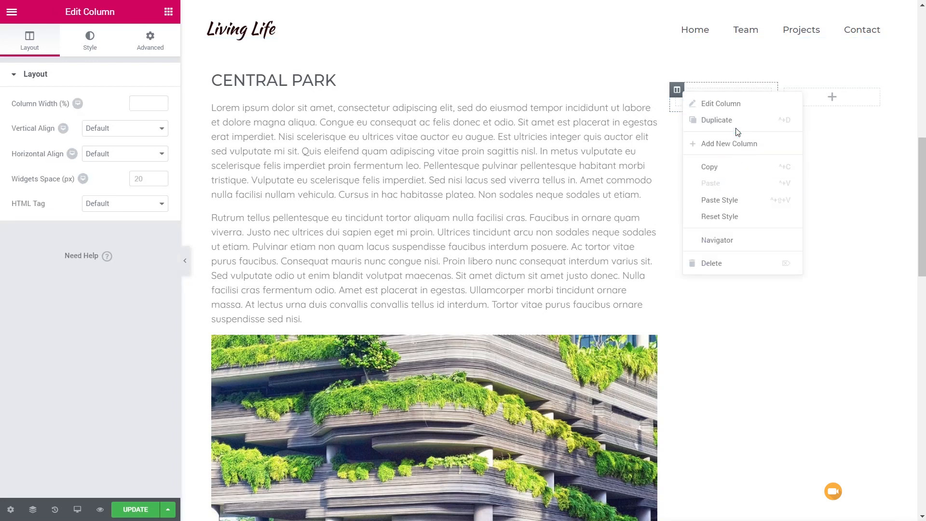
pyautogui.click(721, 263)
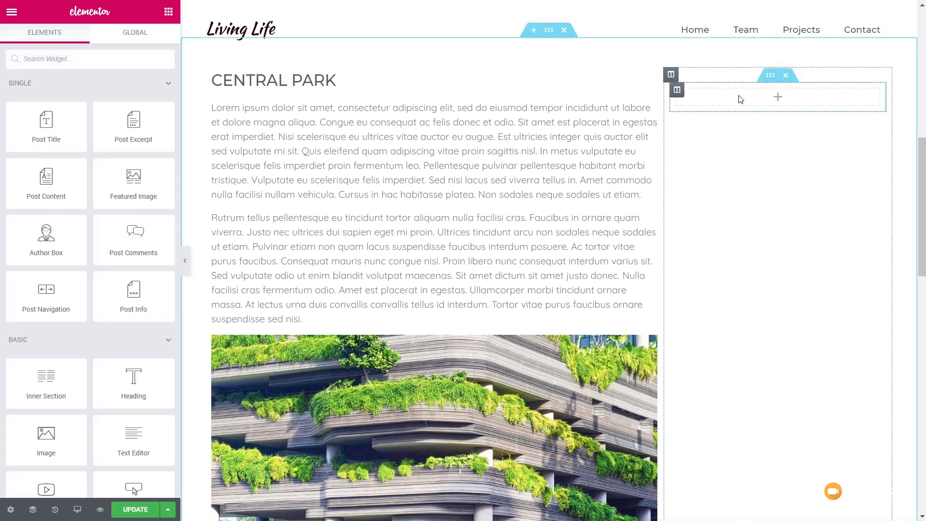
# Set the new inner section's columns gap to No Gap.
pyautogui.click(769, 77)
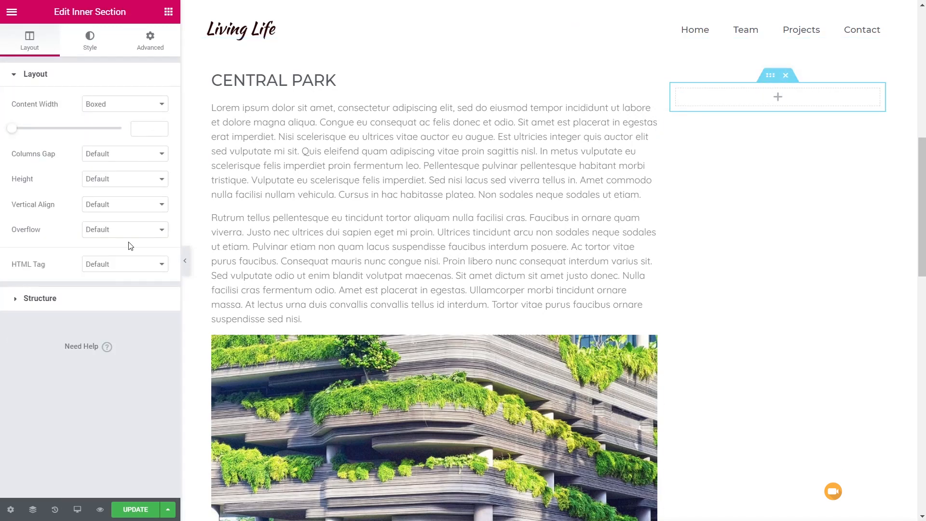
pyautogui.click(95, 156)
pyautogui.click(96, 179)
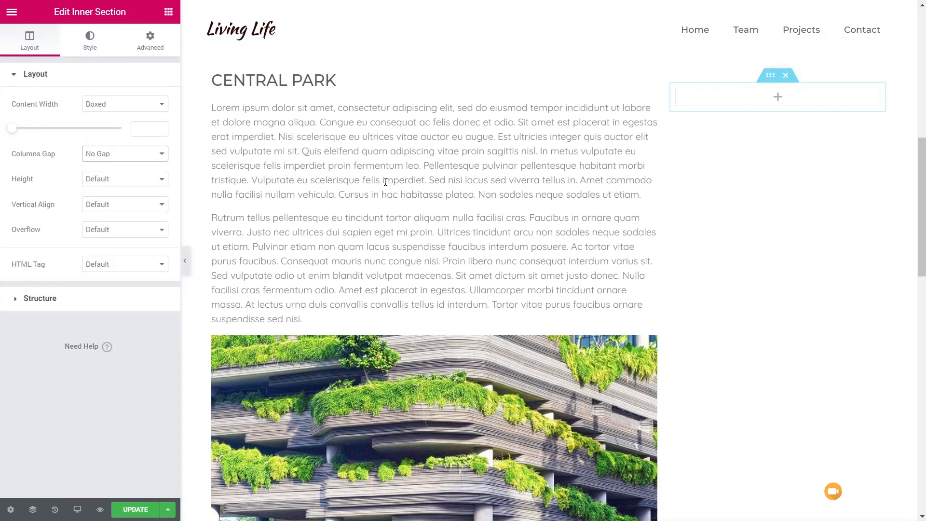
# Add a Heading widget inside the single-column inner section beside the post content.
pyautogui.click(714, 102)
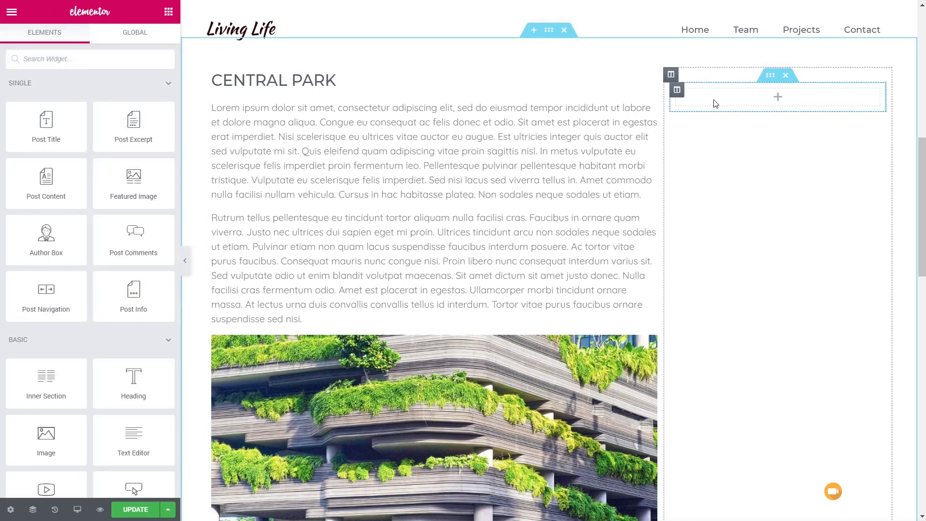
pyautogui.moveTo(133, 378); pyautogui.dragTo(767, 89)
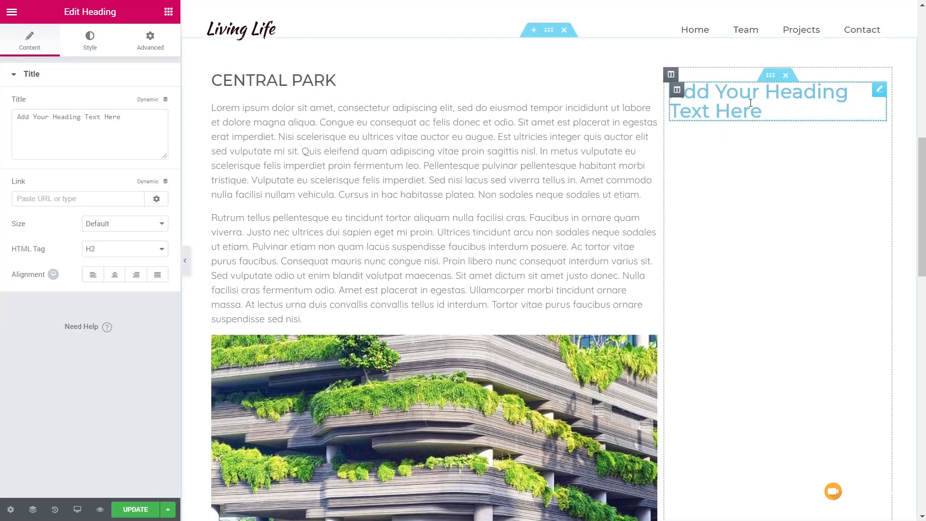
# Set the new heading's HTML tag to H6 and its title to "Location".
pyautogui.click(118, 251)
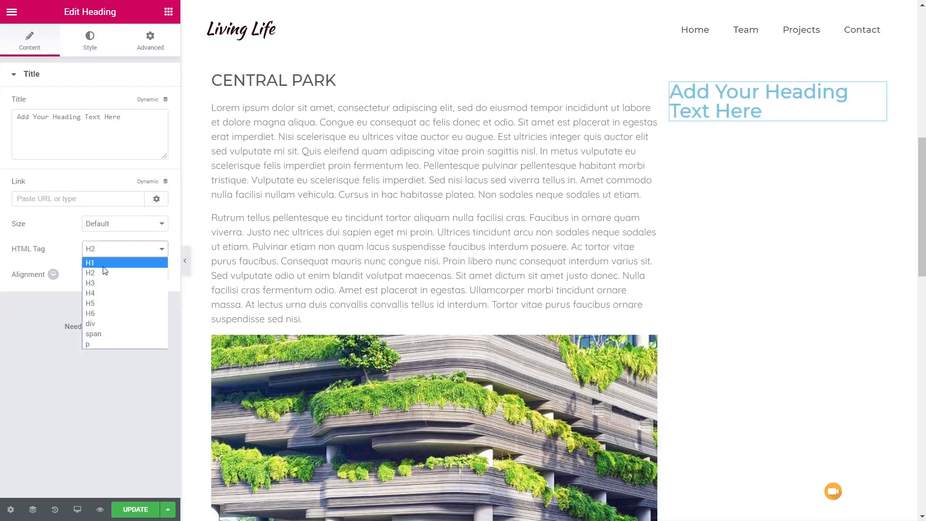
pyautogui.click(102, 314)
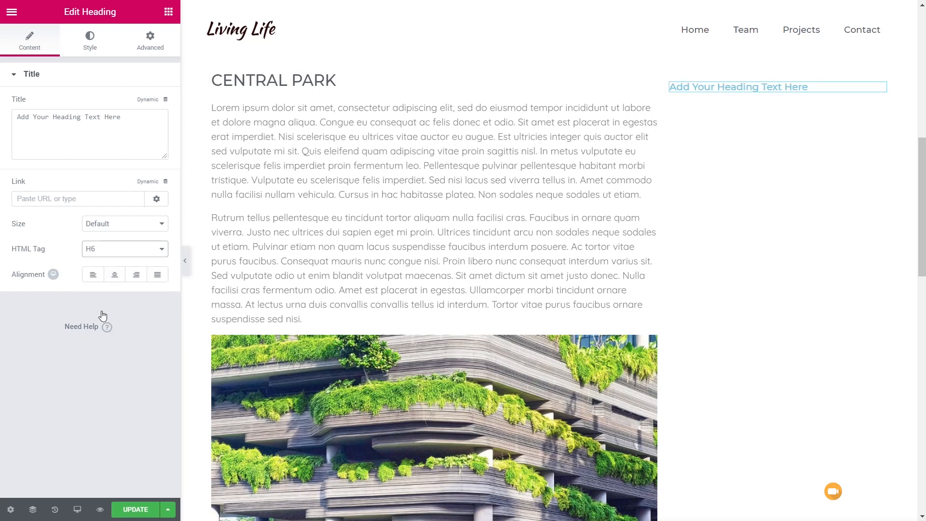
pyautogui.moveTo(122, 117); pyautogui.dragTo(20, 124)
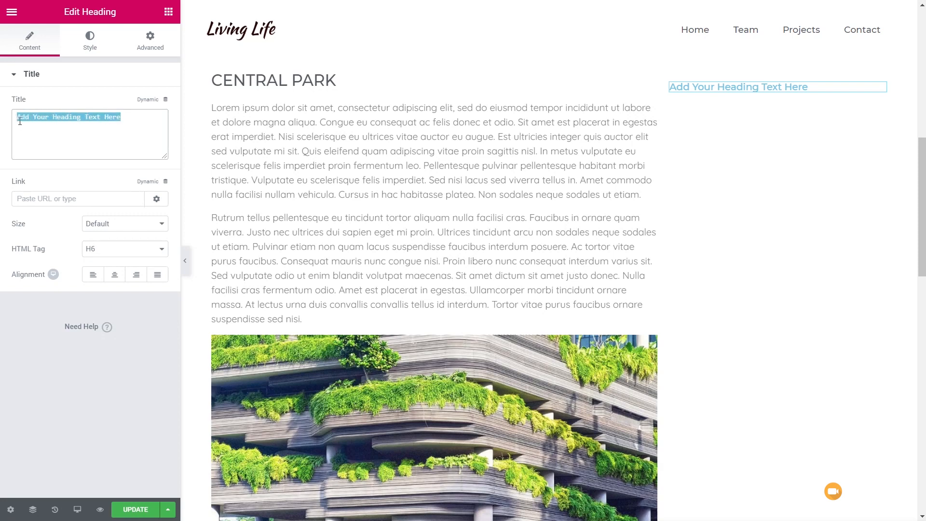
pyautogui.write('Location')
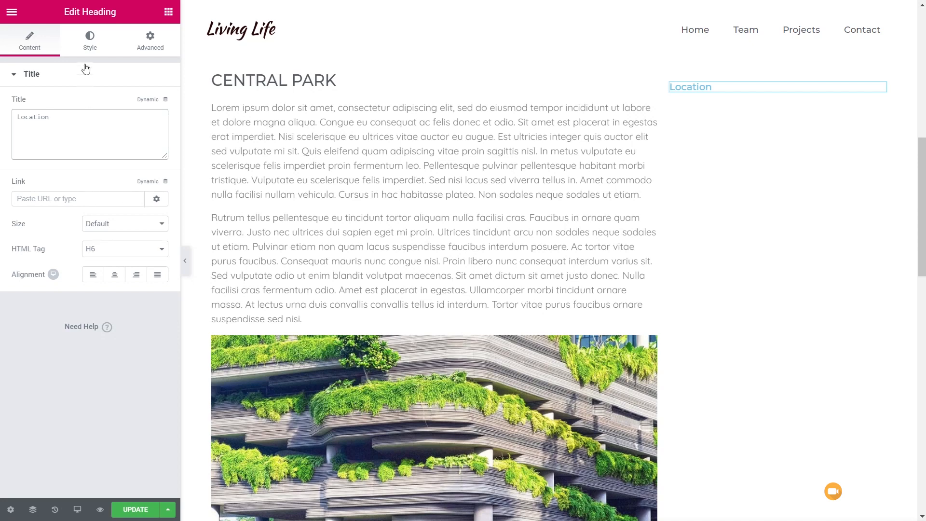
# Set the Location heading's text color to the dark grey preset #54595f.
pyautogui.click(86, 48)
pyautogui.click(153, 104)
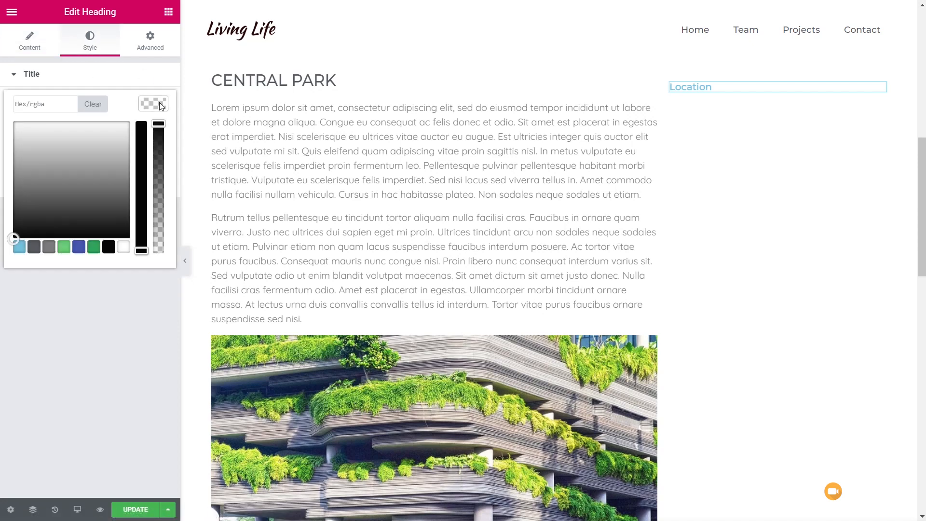
pyautogui.click(50, 248)
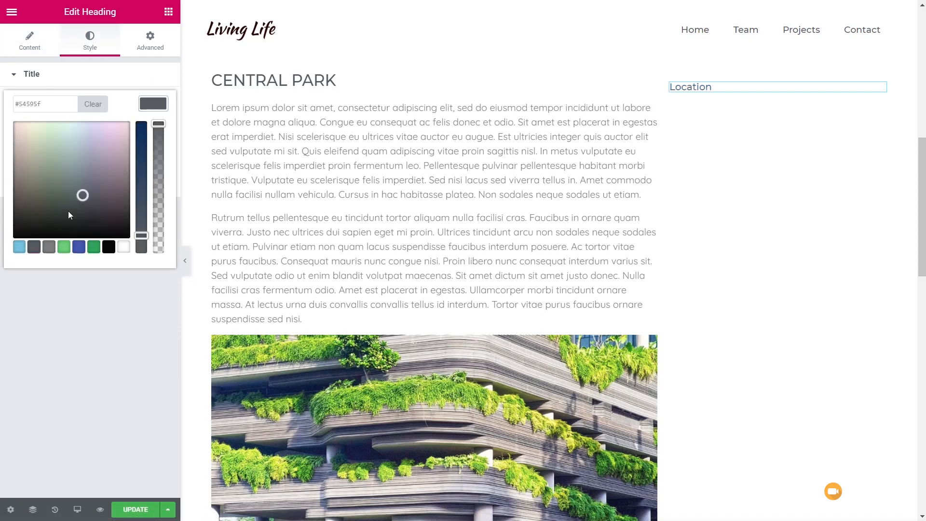
pyautogui.click(156, 105)
# Set the Location heading's typography to weight 500, Uppercase transform and a size of 12 px.
pyautogui.click(154, 131)
pyautogui.click(127, 227)
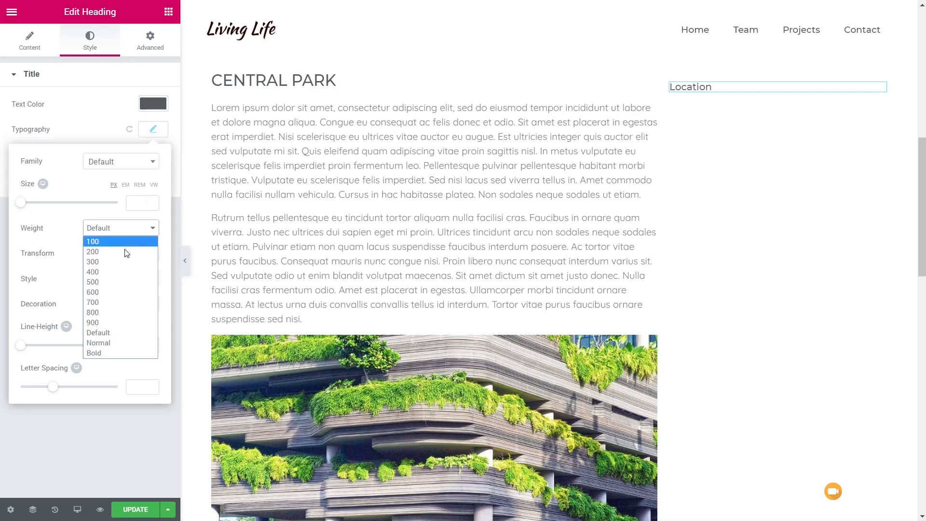
pyautogui.click(116, 274)
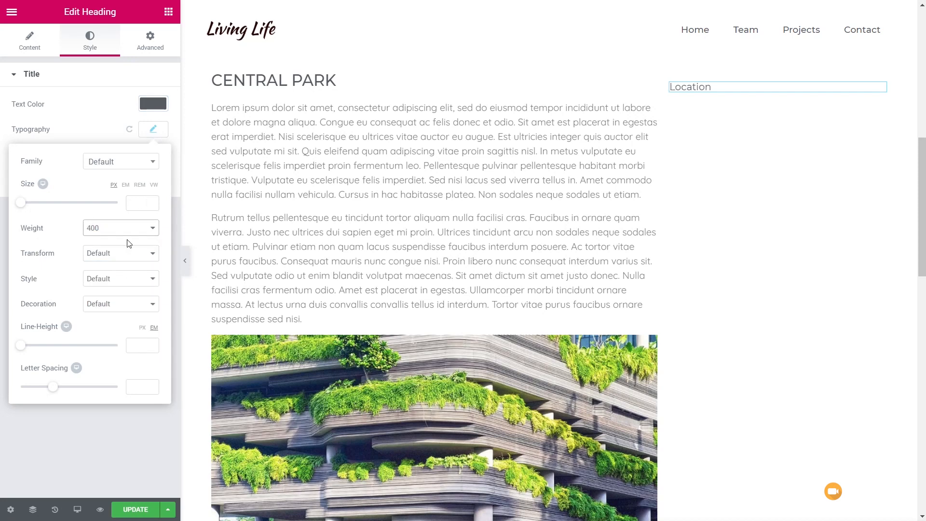
pyautogui.click(128, 229)
pyautogui.click(108, 281)
pyautogui.click(120, 254)
pyautogui.click(114, 278)
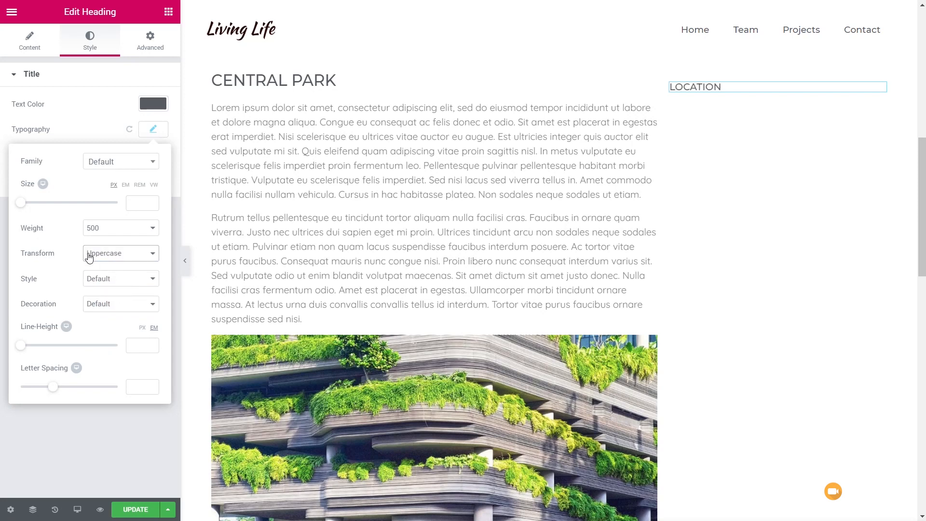
pyautogui.moveTo(18, 204); pyautogui.dragTo(26, 205)
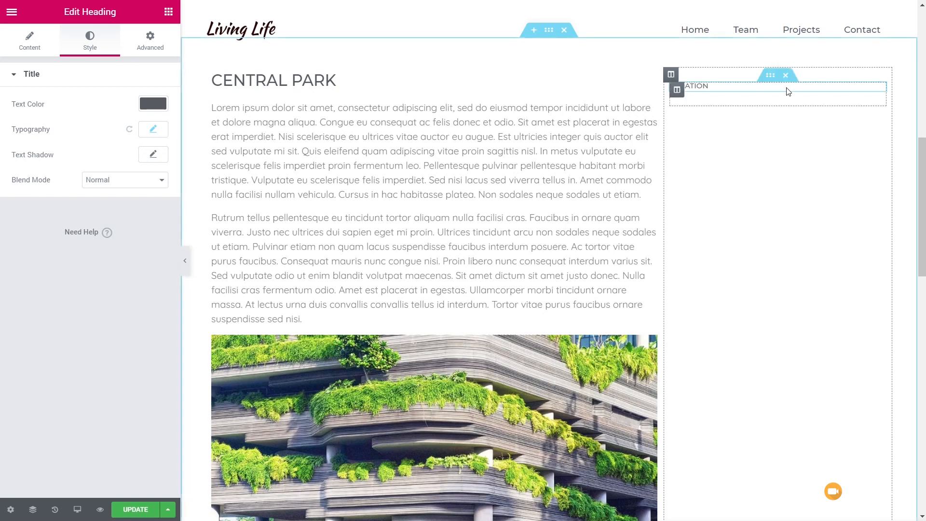
# Duplicate the Location heading and link the copy's title to the dynamic ACF Field with the Location key.
pyautogui.rightClick(876, 95)
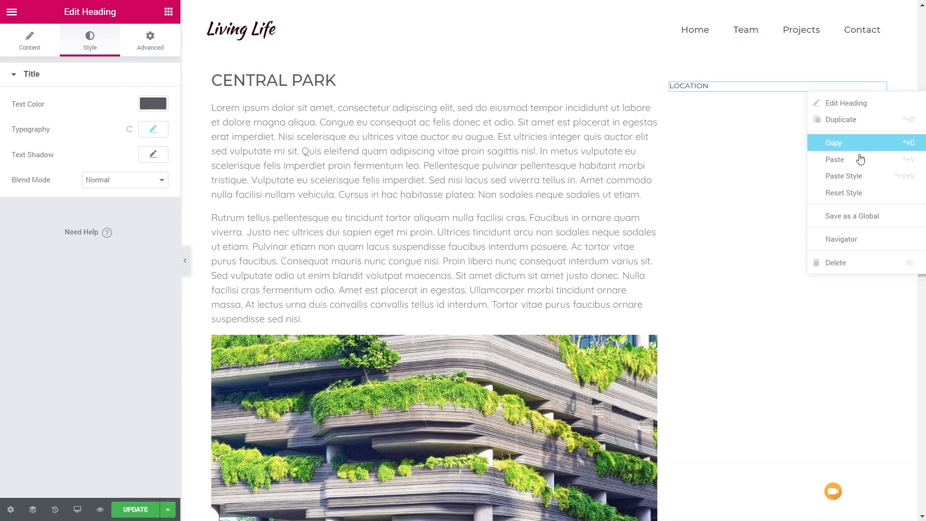
pyautogui.click(851, 119)
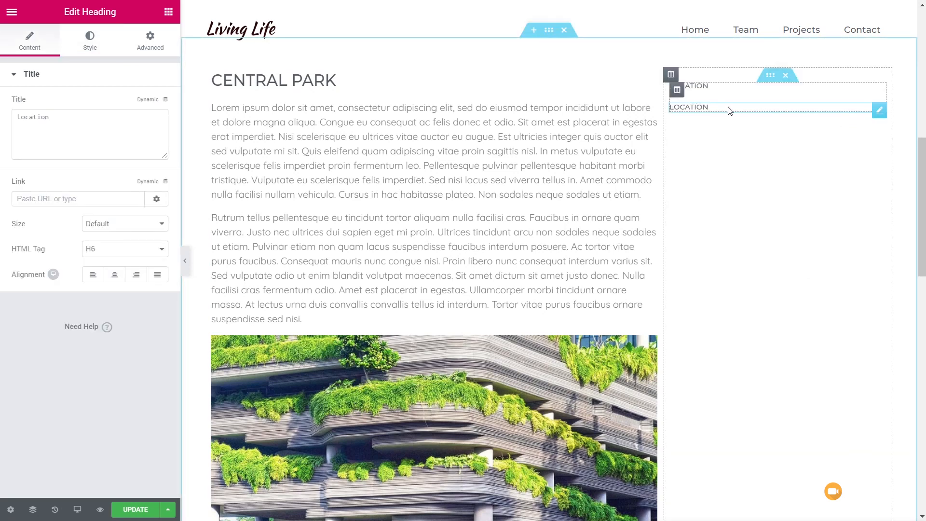
pyautogui.click(69, 116)
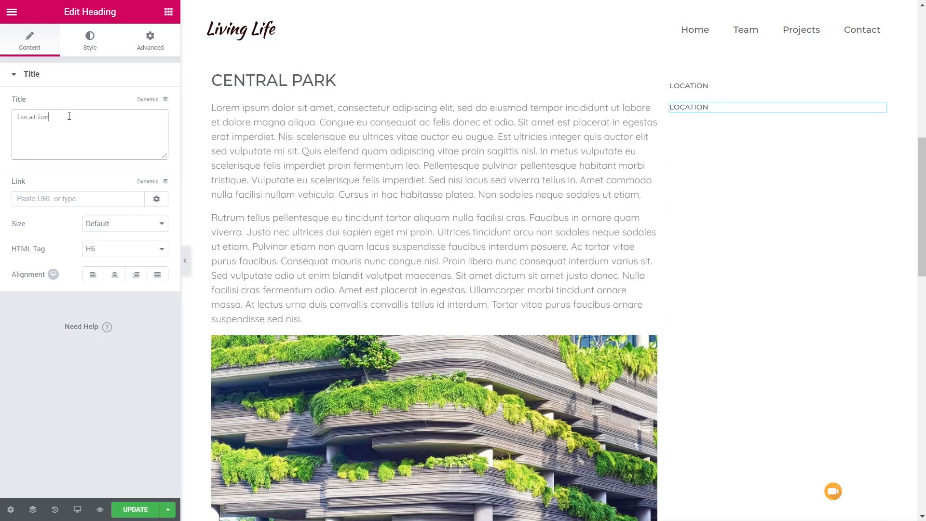
pyautogui.click(166, 101)
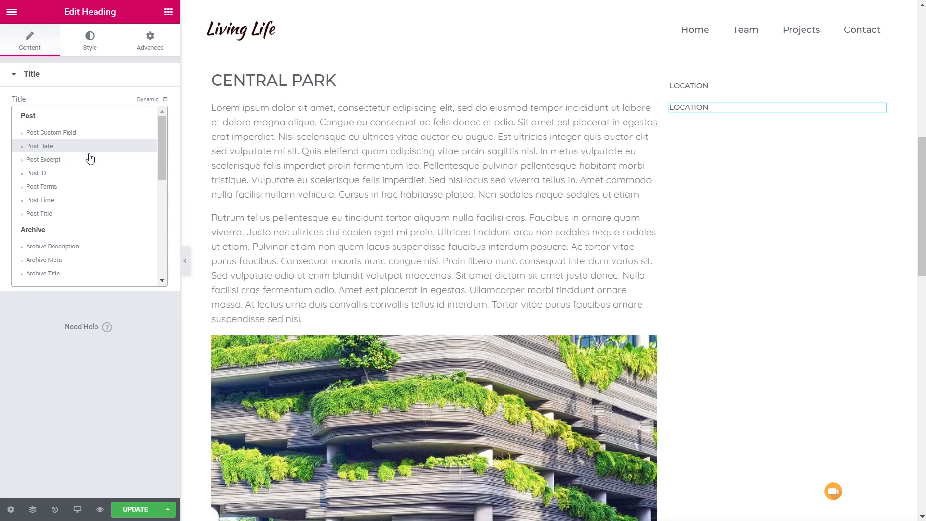
pyautogui.moveTo(161, 147); pyautogui.dragTo(172, 255)
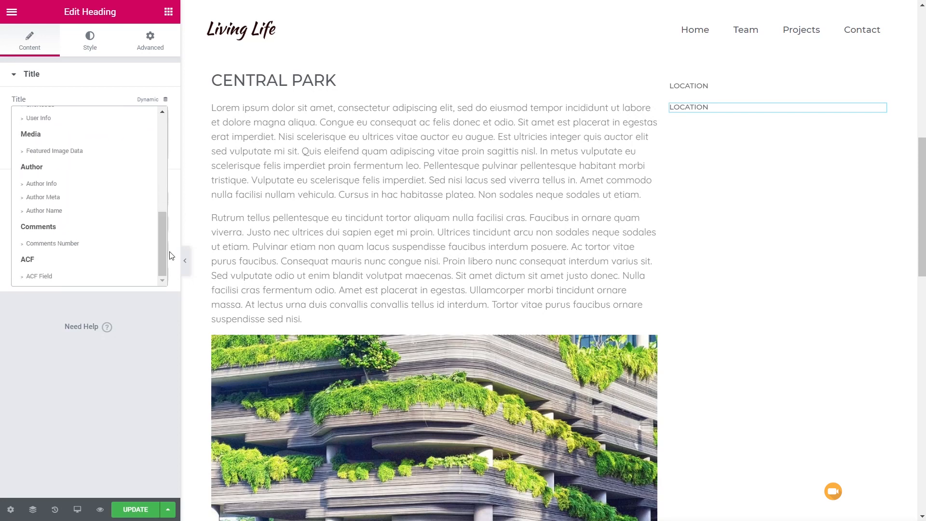
pyautogui.click(40, 277)
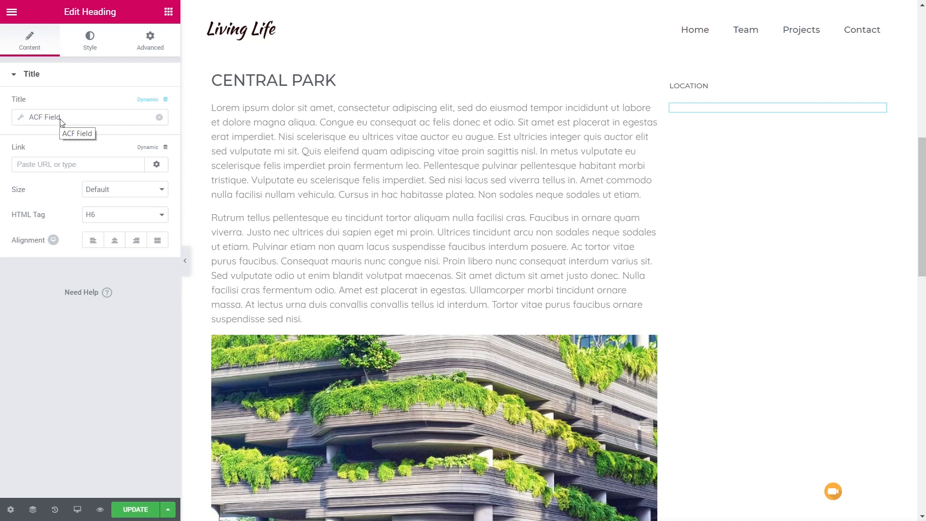
pyautogui.click(22, 119)
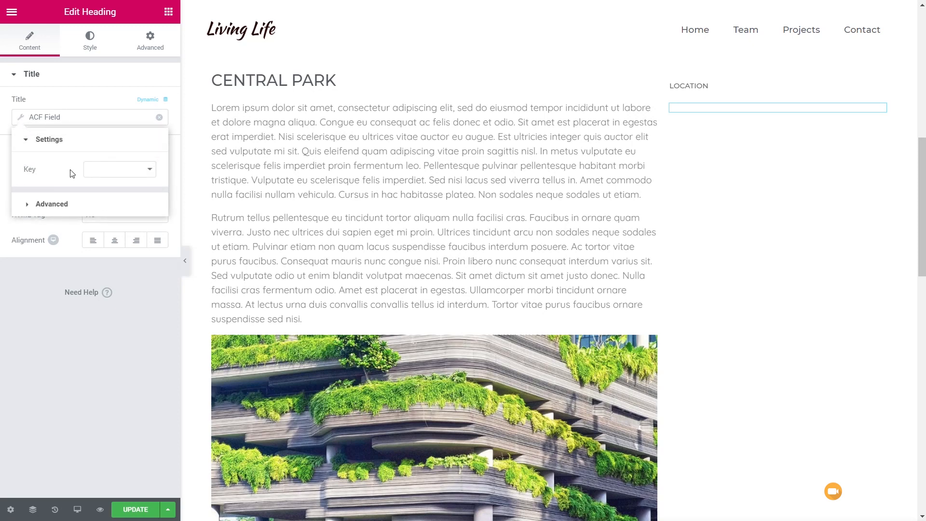
pyautogui.click(118, 173)
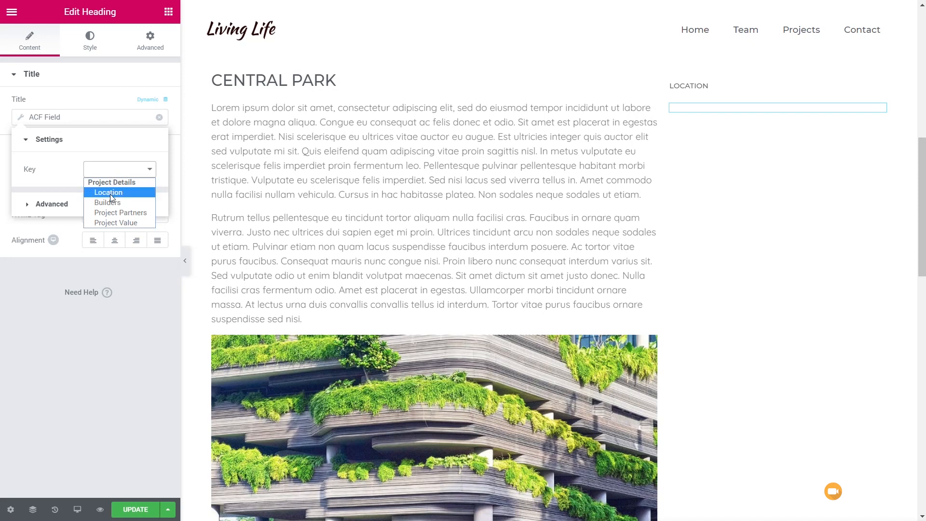
pyautogui.click(110, 193)
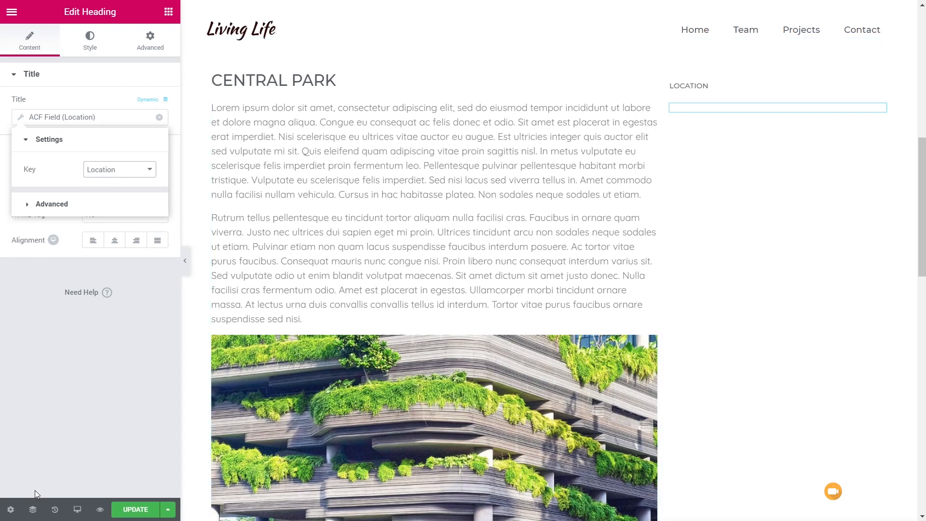
# Change the template's preview post to Geo Metrix and apply the preview.
pyautogui.click(10, 510)
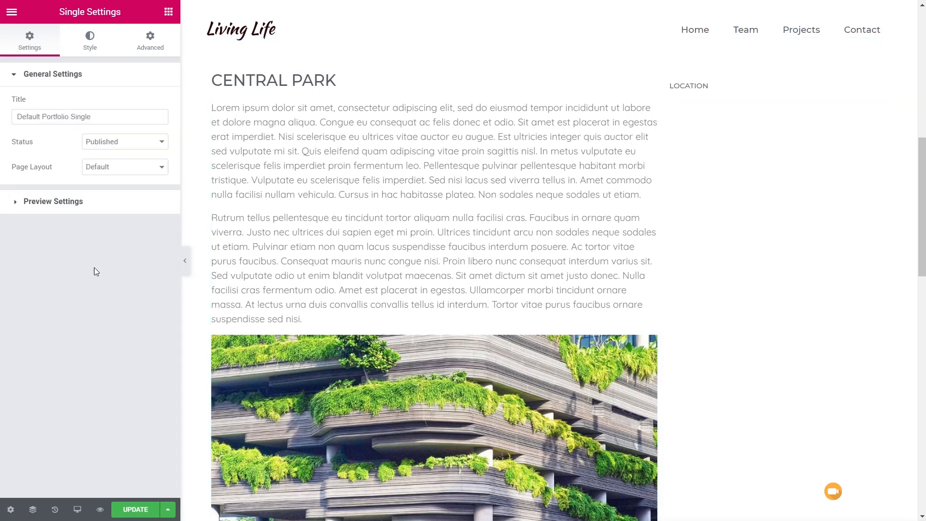
pyautogui.click(72, 207)
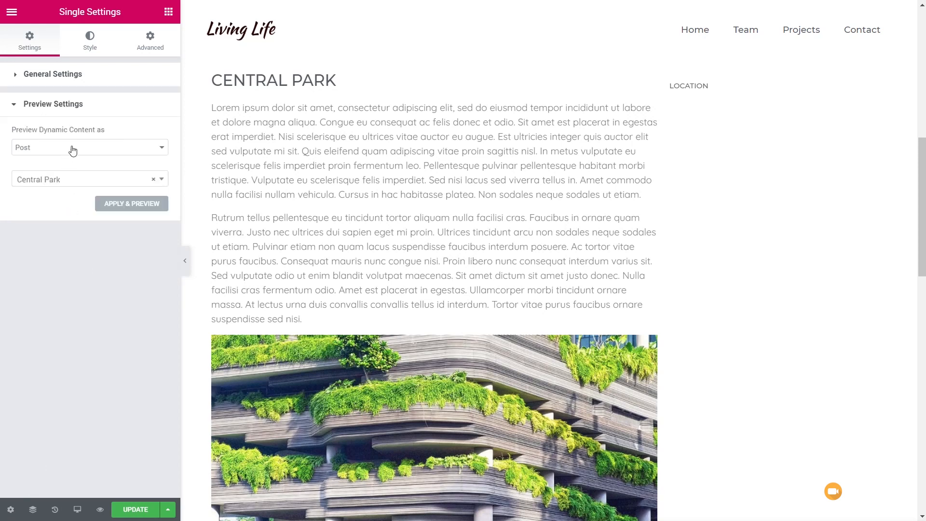
pyautogui.click(66, 180)
pyautogui.write('ge')
pyautogui.press('BackSpace')
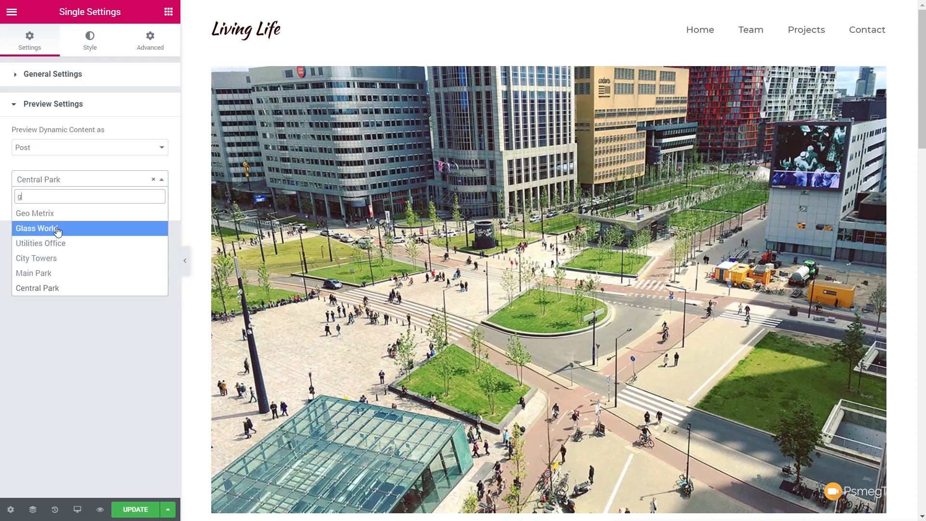
pyautogui.click(44, 213)
pyautogui.click(130, 203)
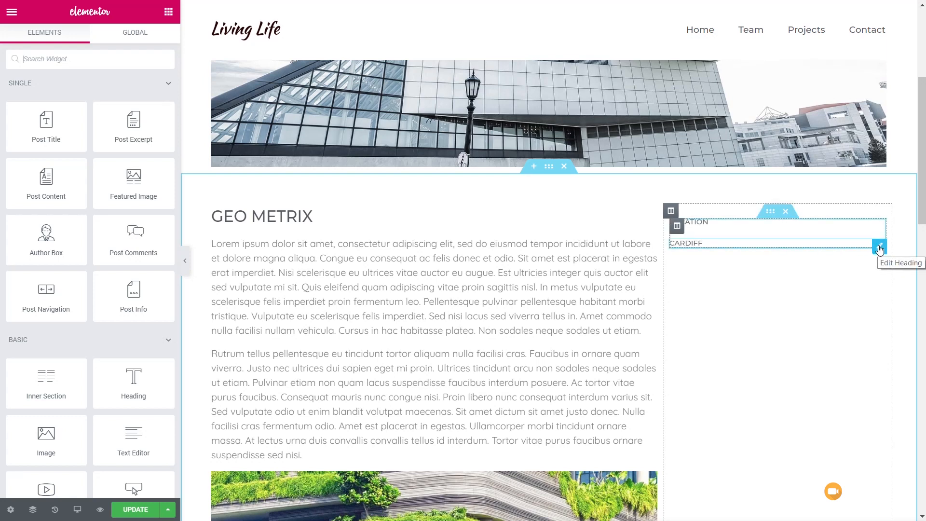
# Set the font weight of the dynamic location value heading to 300.
pyautogui.click(879, 248)
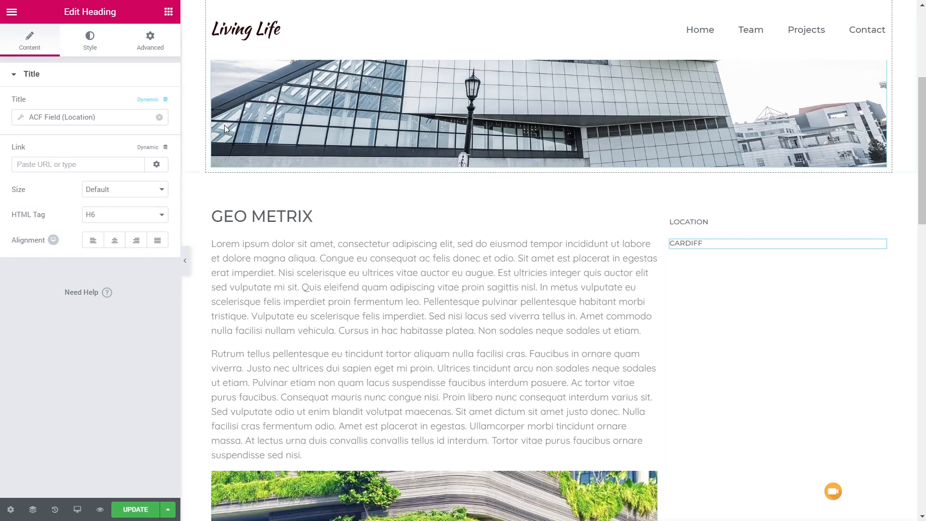
pyautogui.click(91, 41)
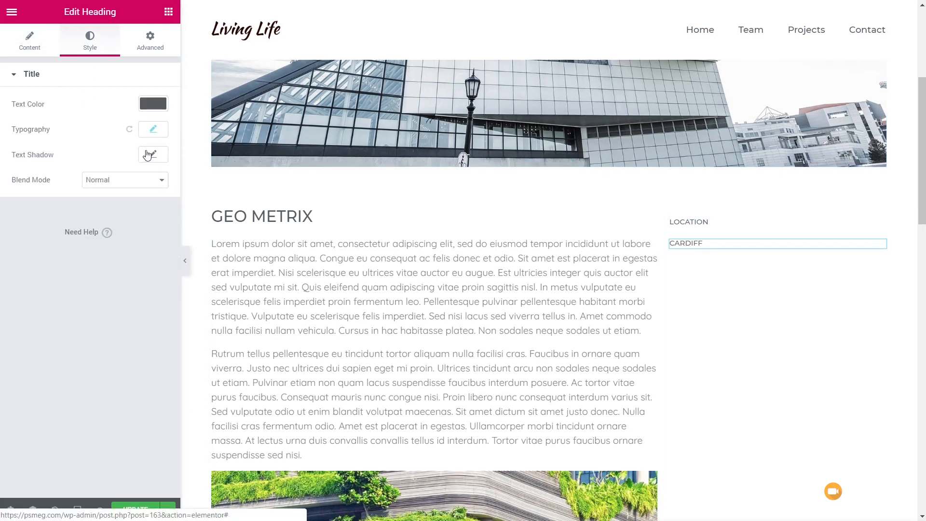
pyautogui.click(153, 130)
pyautogui.click(129, 228)
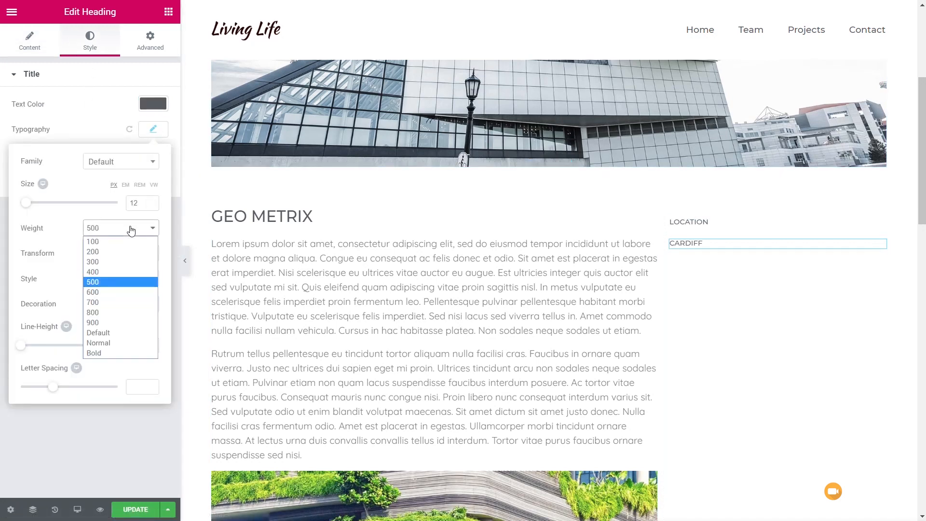
pyautogui.click(109, 263)
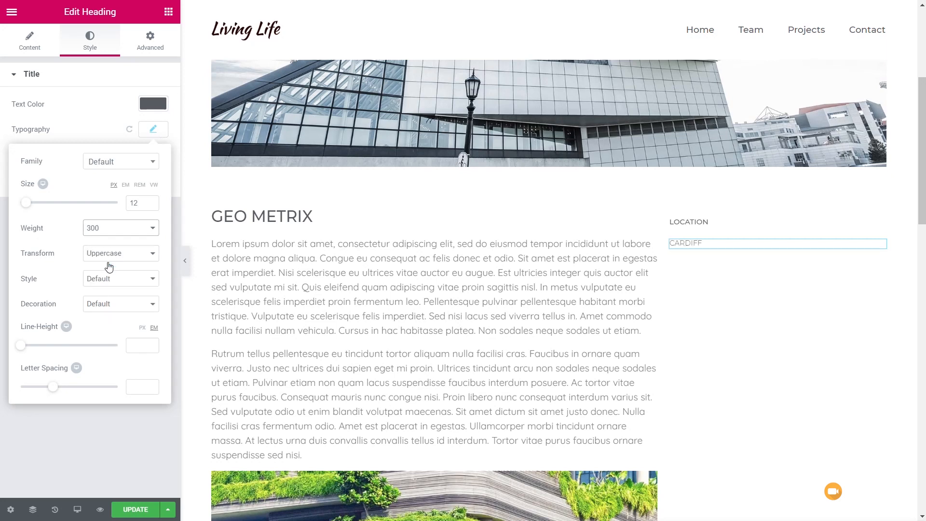
pyautogui.click(114, 441)
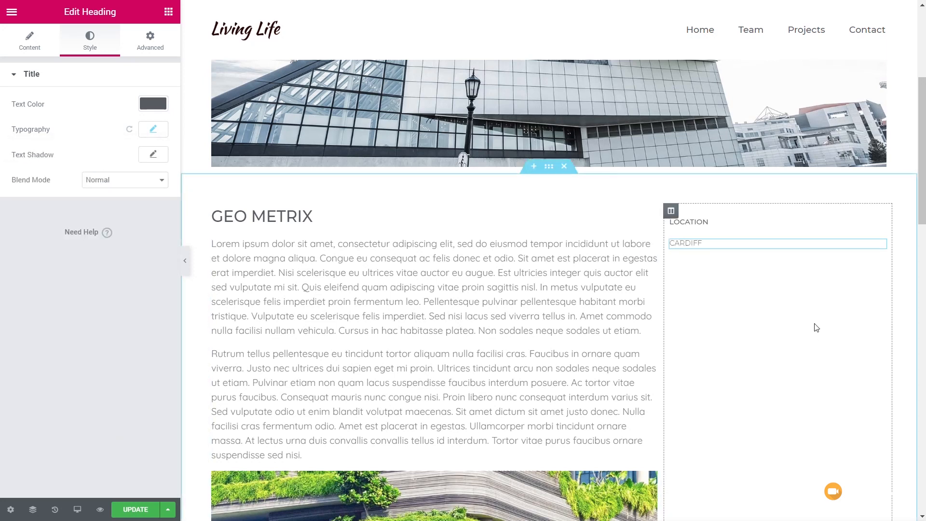
# Unlink the margins of the dynamic location value heading and set its top margin to -20 px.
pyautogui.click(150, 36)
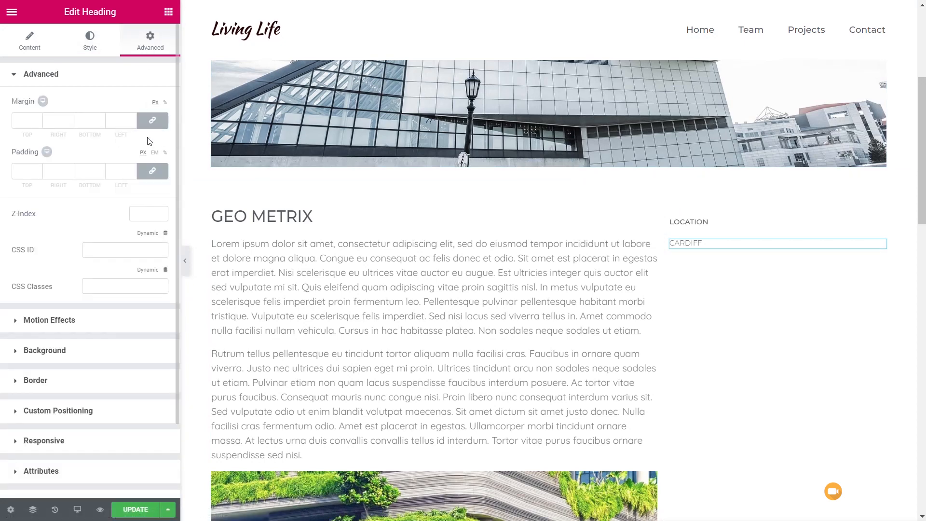
pyautogui.click(150, 122)
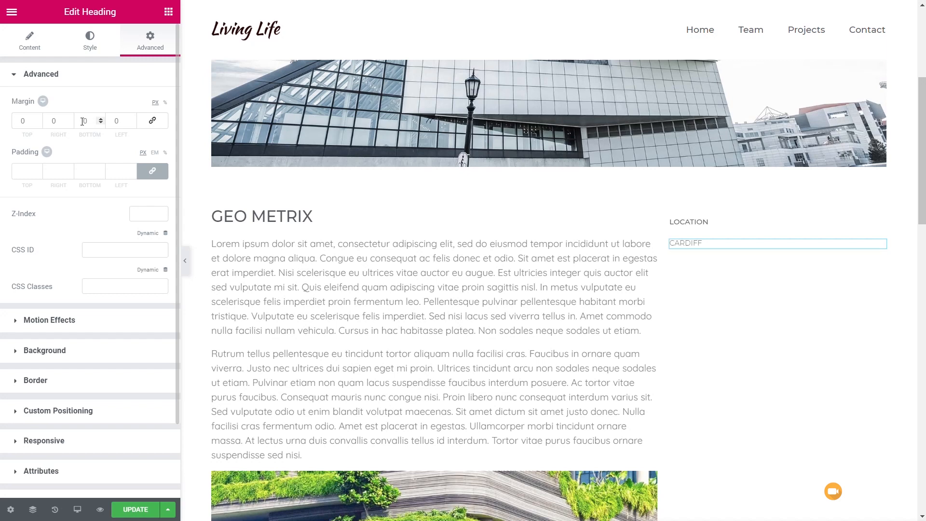
pyautogui.click(21, 120)
pyautogui.write('-2')
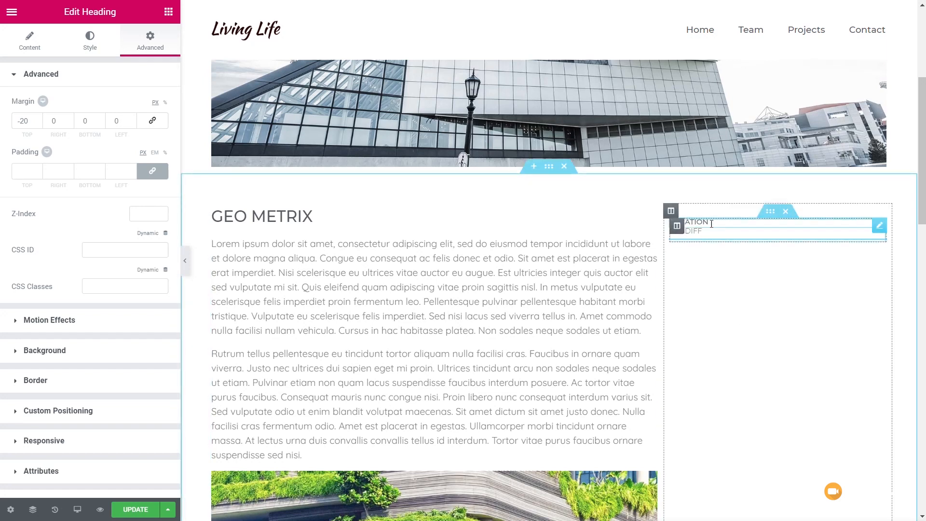
# Duplicate the static Location label heading in the project details column.
pyautogui.click(879, 225)
pyautogui.rightClick(878, 229)
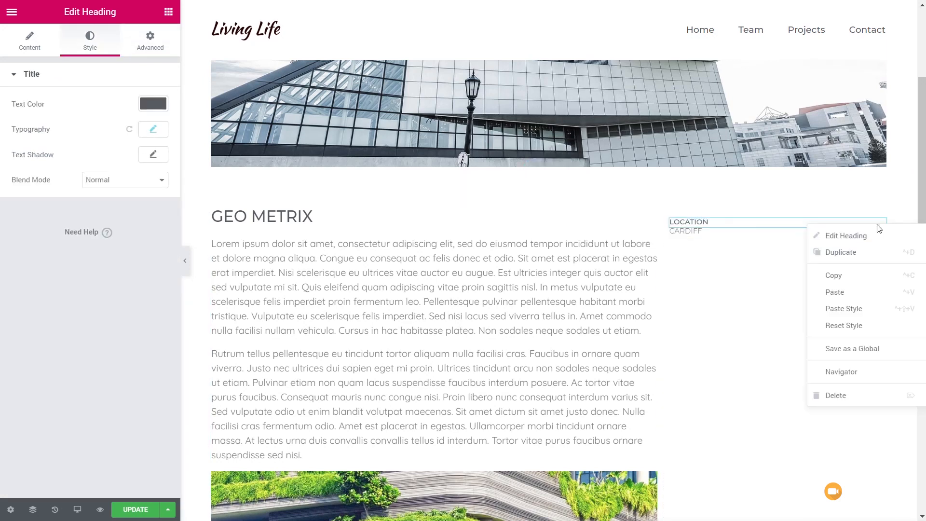
pyautogui.click(879, 251)
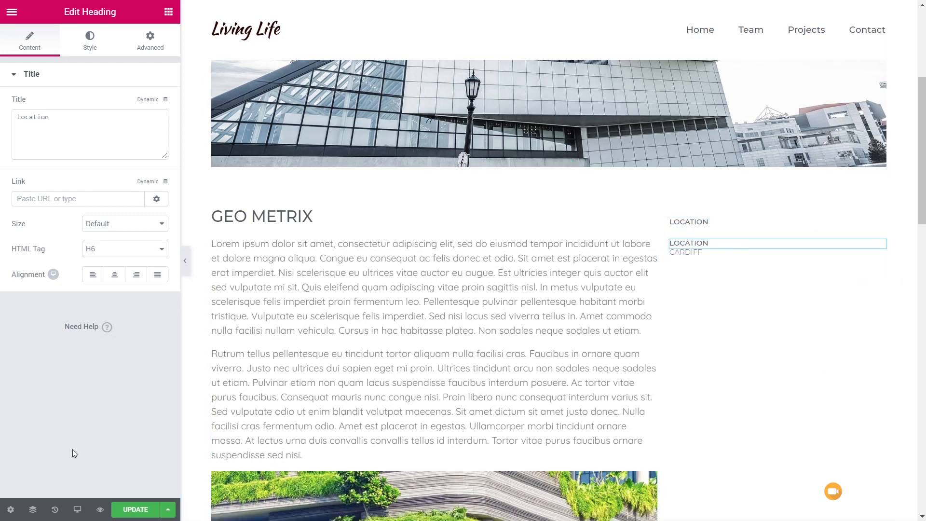
# Open the Navigator, move it over the post content beside the settings panel and stretch it to nearly full height.
pyautogui.click(32, 511)
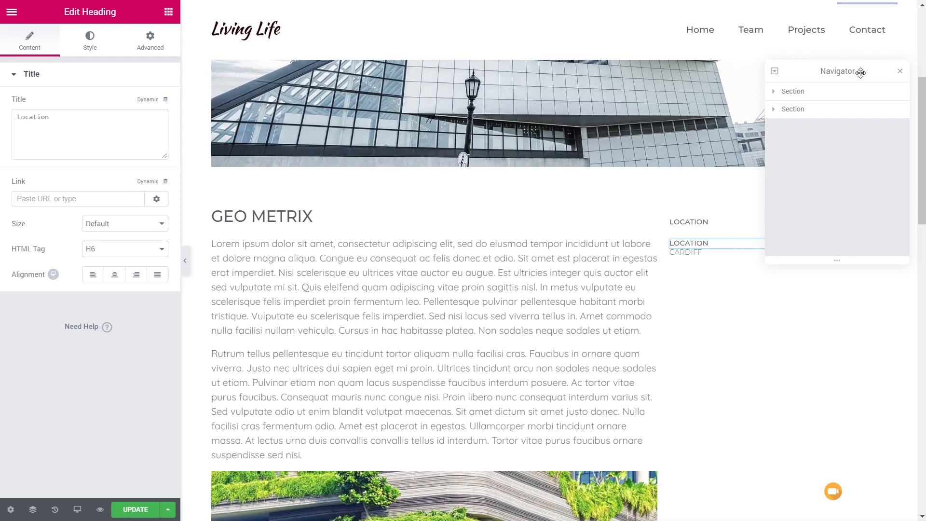
pyautogui.moveTo(857, 77); pyautogui.dragTo(336, 80)
pyautogui.moveTo(339, 266); pyautogui.dragTo(340, 491)
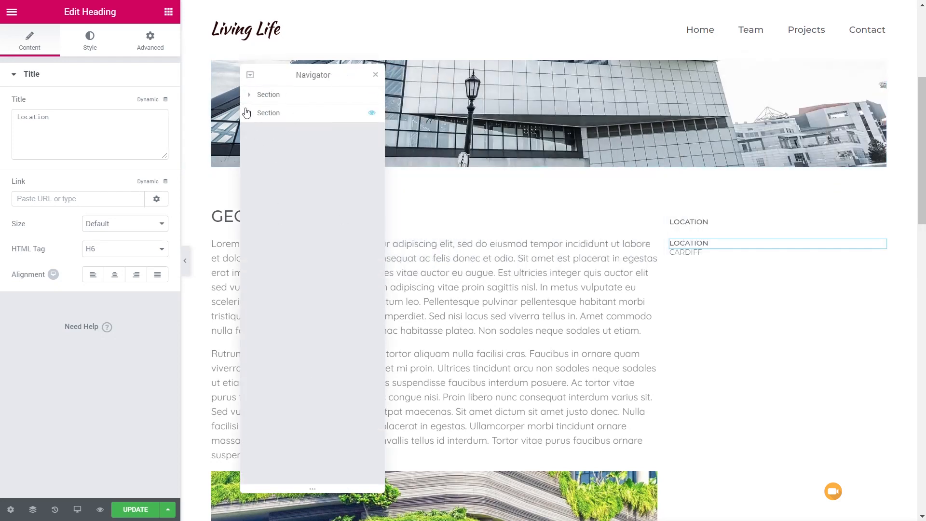
# Expand the Navigator structure to the project details headings, move the duplicated Location label below the dynamic location value and retitle it "Builder".
pyautogui.click(249, 115)
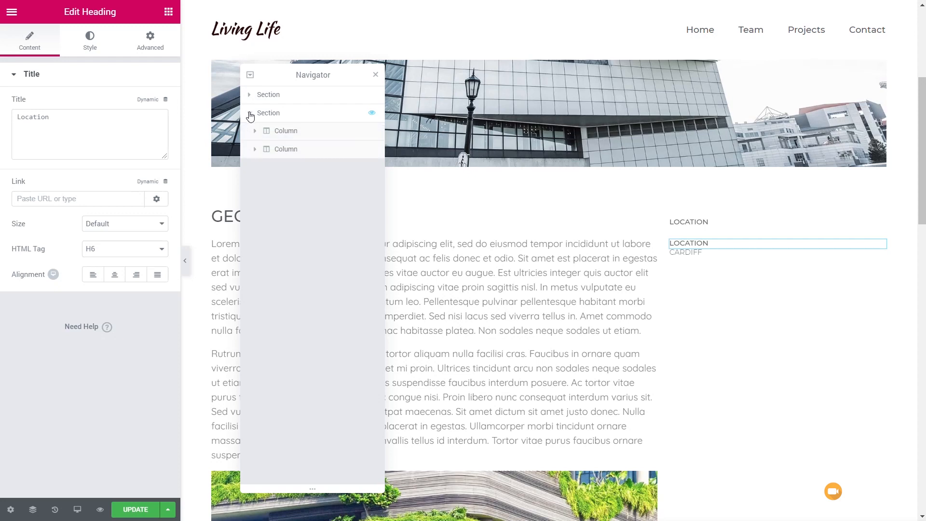
pyautogui.click(256, 150)
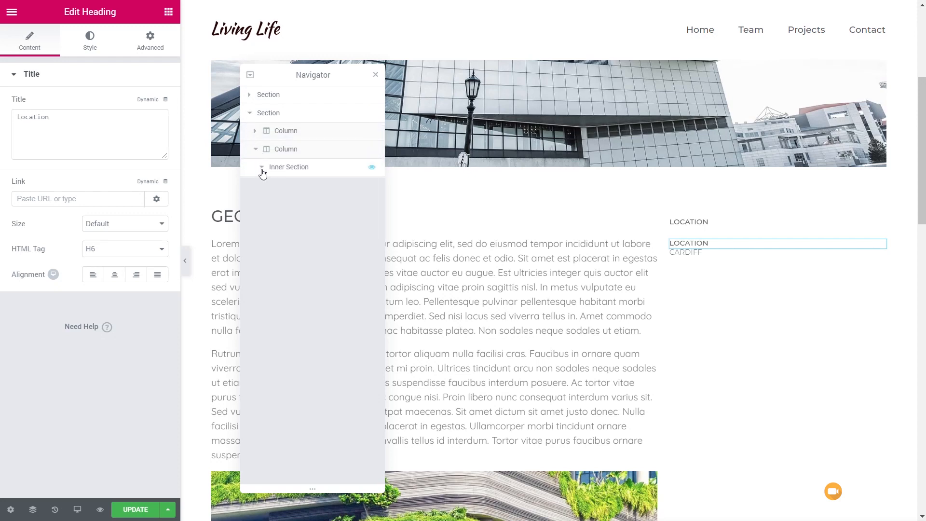
pyautogui.click(262, 168)
pyautogui.click(267, 190)
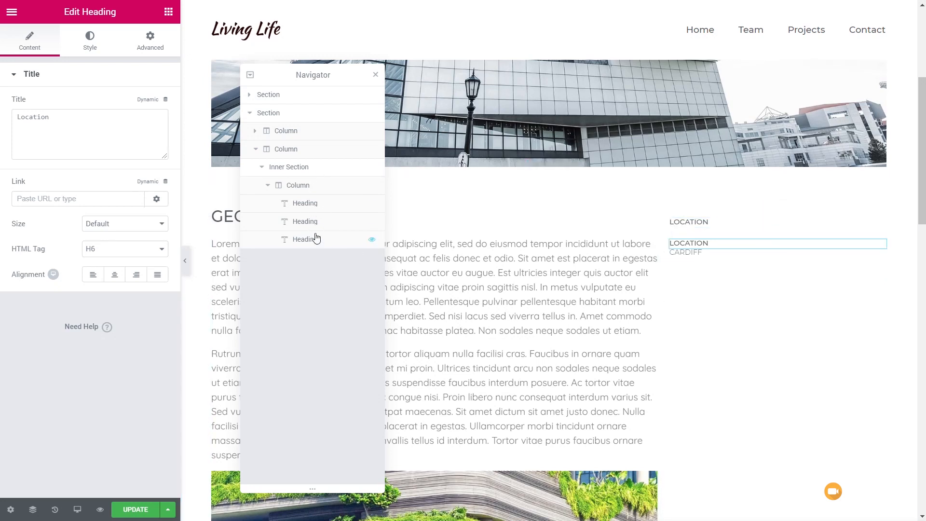
pyautogui.moveTo(307, 222); pyautogui.dragTo(311, 247)
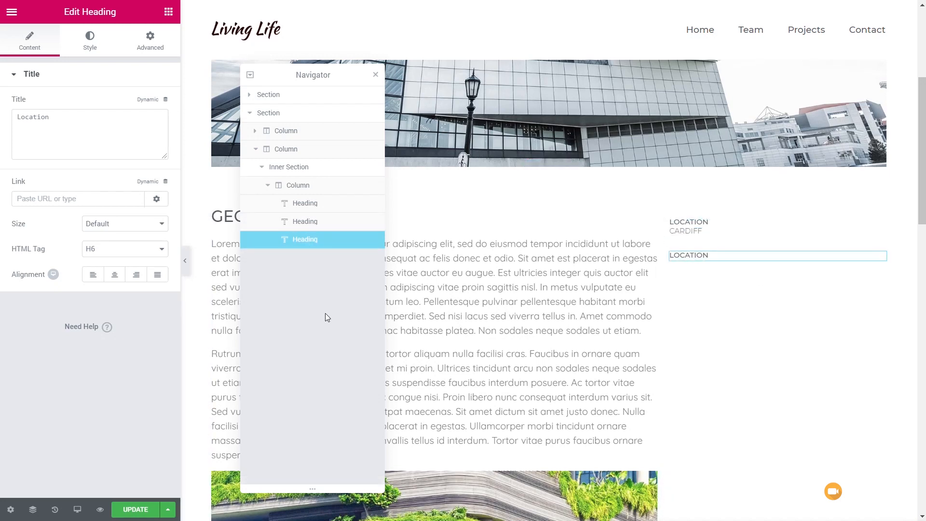
pyautogui.moveTo(49, 117); pyautogui.dragTo(14, 119)
pyautogui.write('Builder')
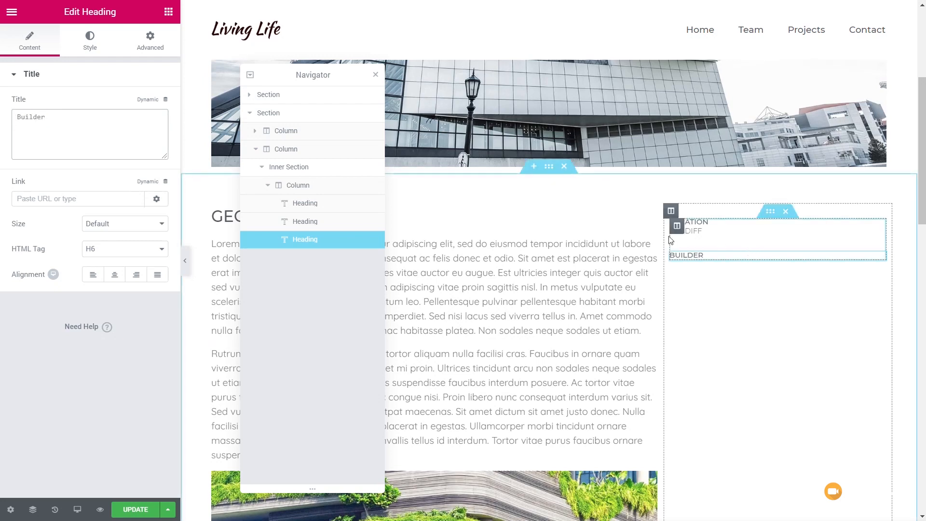
# Duplicate the dynamic location value heading and place the copy below the Builder label in the Navigator.
pyautogui.click(327, 225)
pyautogui.rightClick(326, 222)
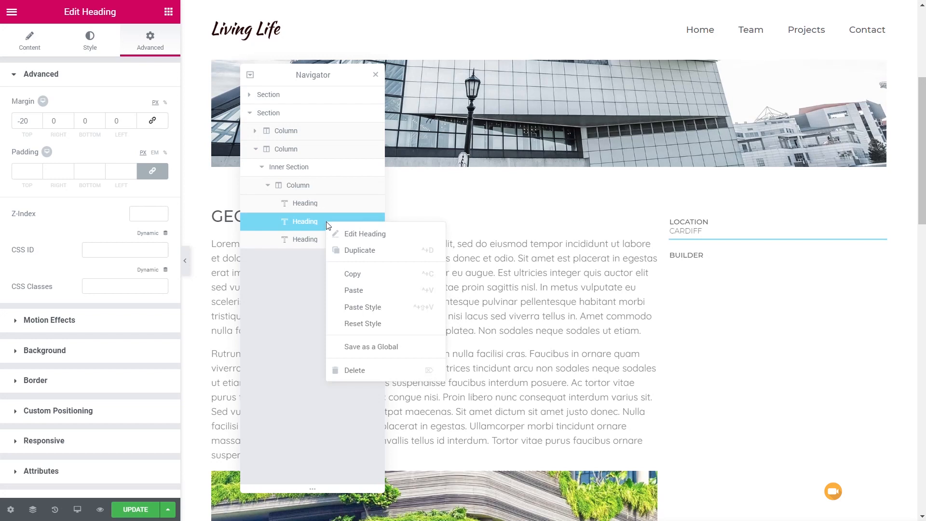
pyautogui.click(353, 249)
pyautogui.moveTo(321, 241); pyautogui.dragTo(318, 267)
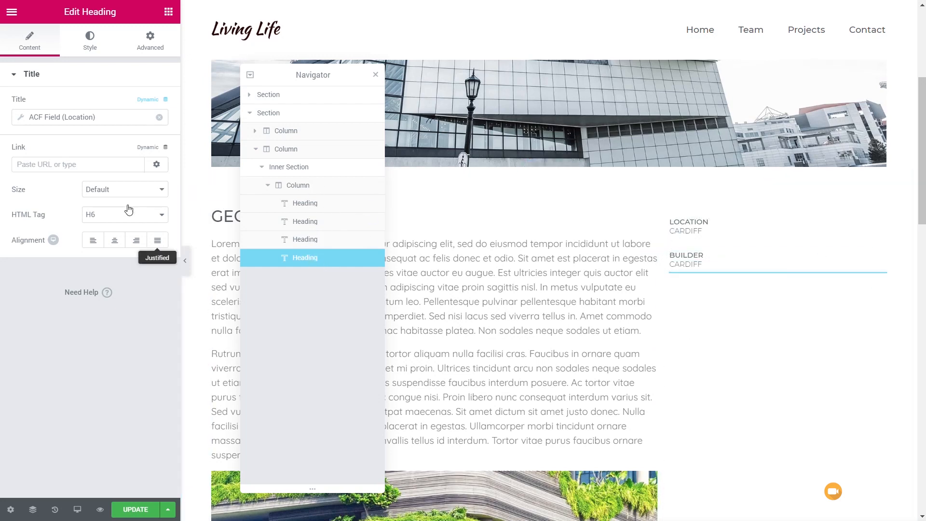
# Replace the copied value heading's dynamic title with a new ACF Field using the Builders key from Project Details.
pyautogui.click(166, 101)
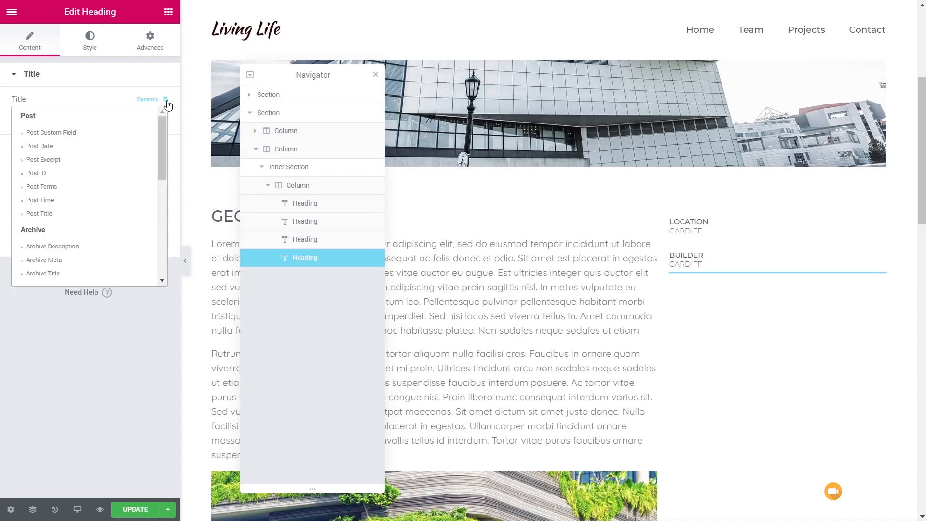
pyautogui.moveTo(163, 134); pyautogui.dragTo(173, 245)
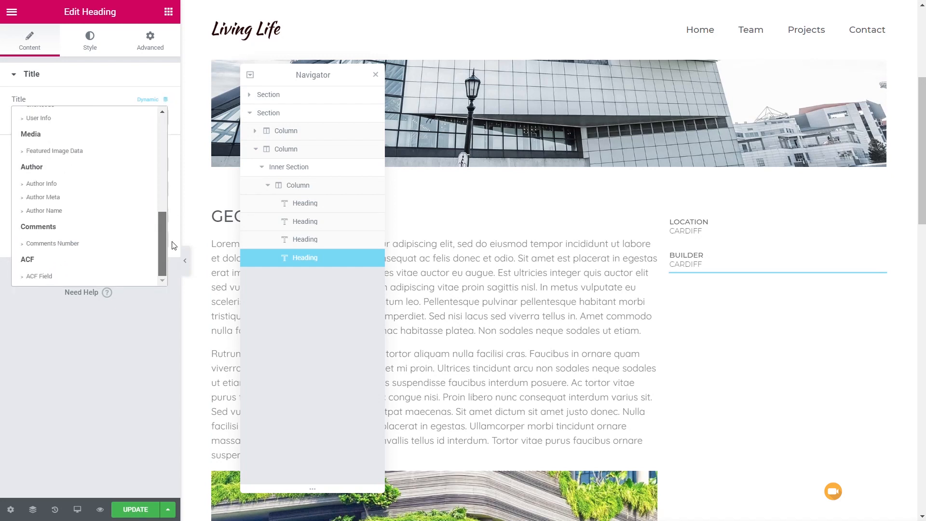
pyautogui.click(69, 274)
pyautogui.click(18, 123)
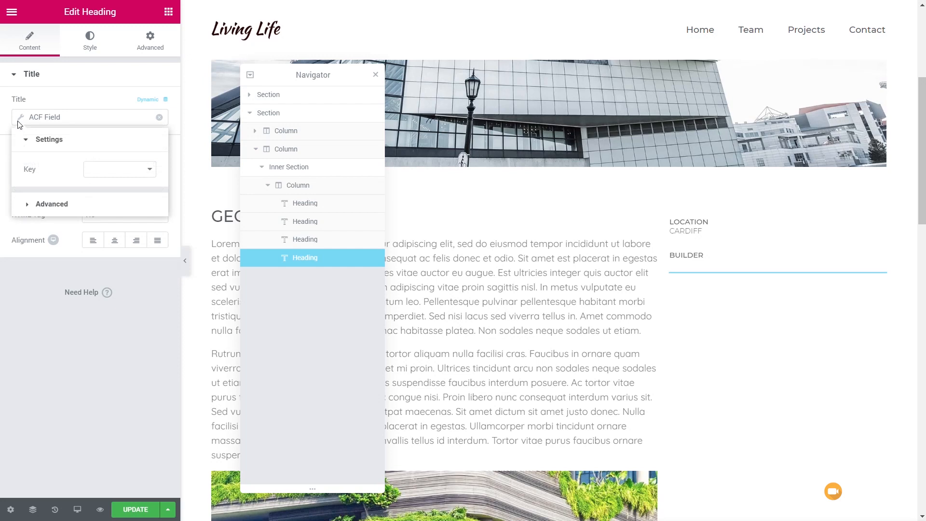
pyautogui.click(122, 177)
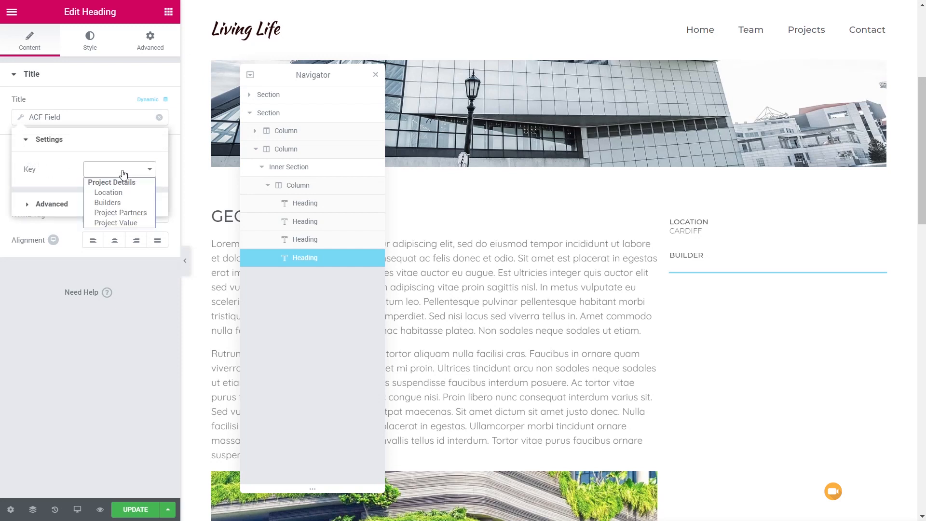
pyautogui.click(123, 203)
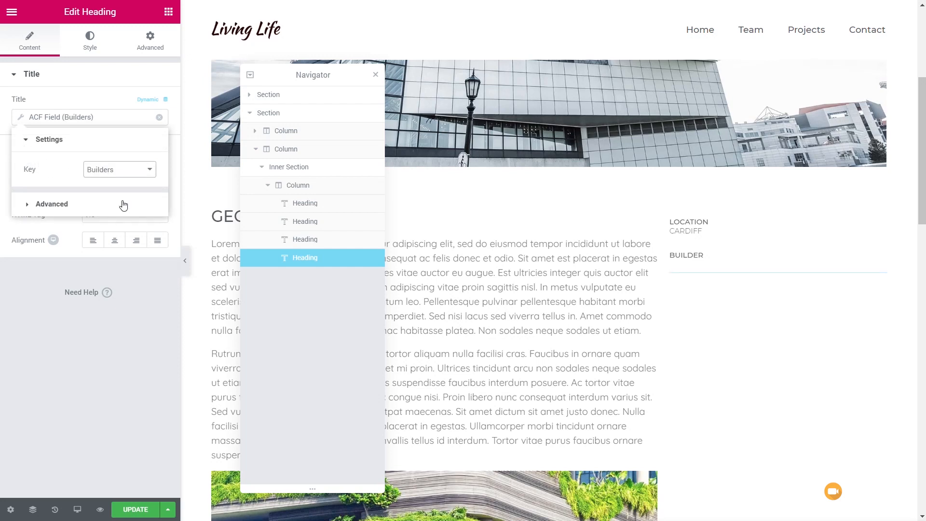
# Set the fallback of the dynamic Builders value to "-".
pyautogui.click(64, 204)
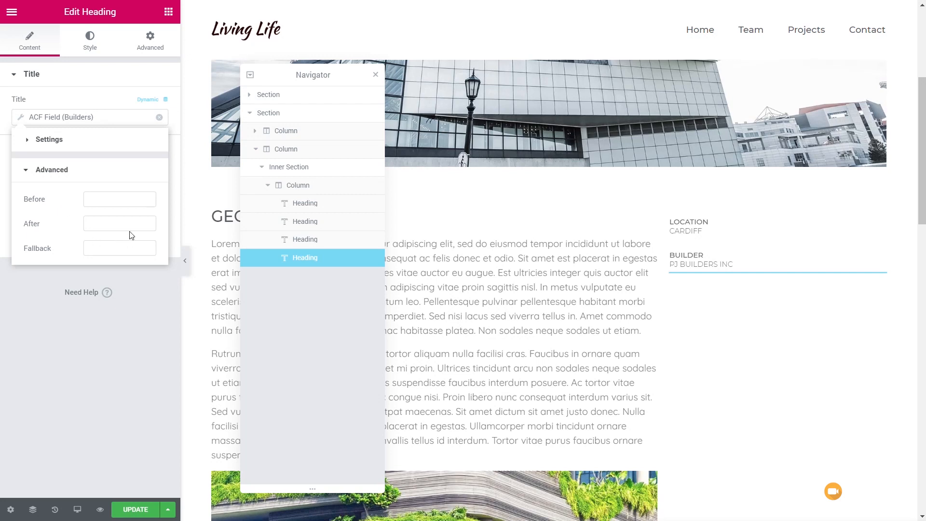
pyautogui.click(104, 249)
pyautogui.write('-')
pyautogui.click(126, 359)
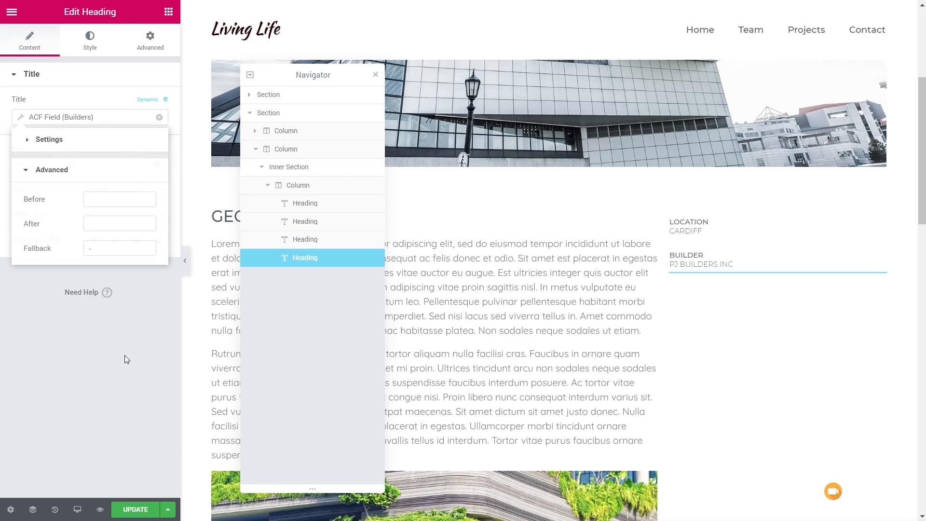
# Give the dynamic location value heading the same fallback text as the Builders value.
pyautogui.click(321, 224)
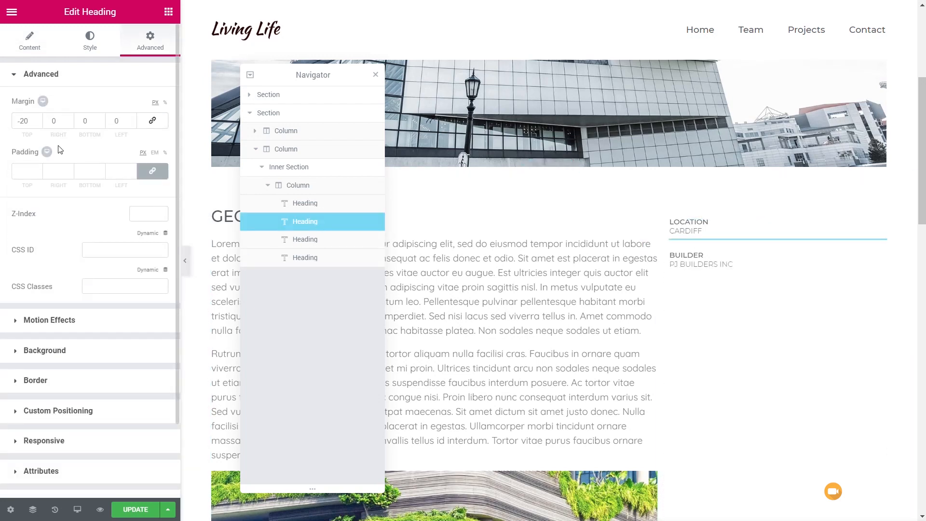
pyautogui.click(27, 48)
pyautogui.click(21, 118)
pyautogui.click(71, 208)
pyautogui.click(117, 251)
pyautogui.click(108, 385)
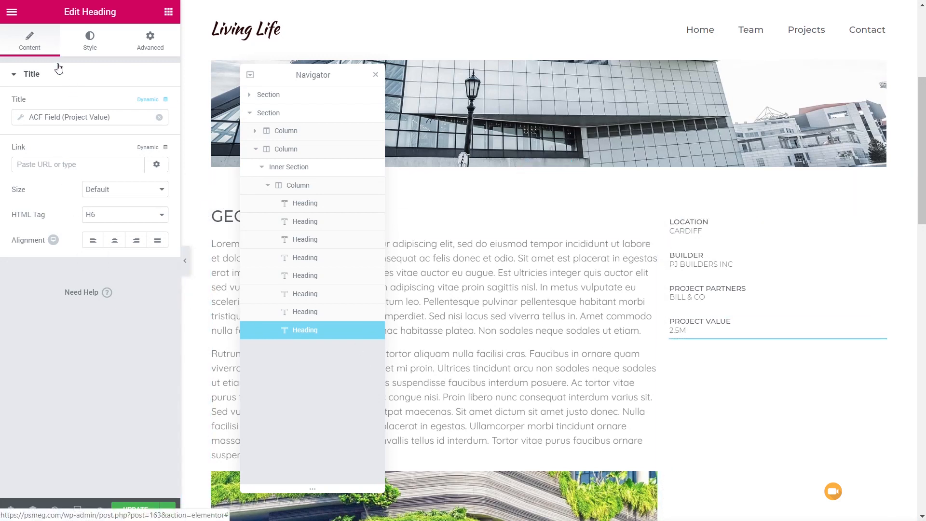
# Add "£" before the dynamic Project Value field and close the Navigator.
pyautogui.click(21, 124)
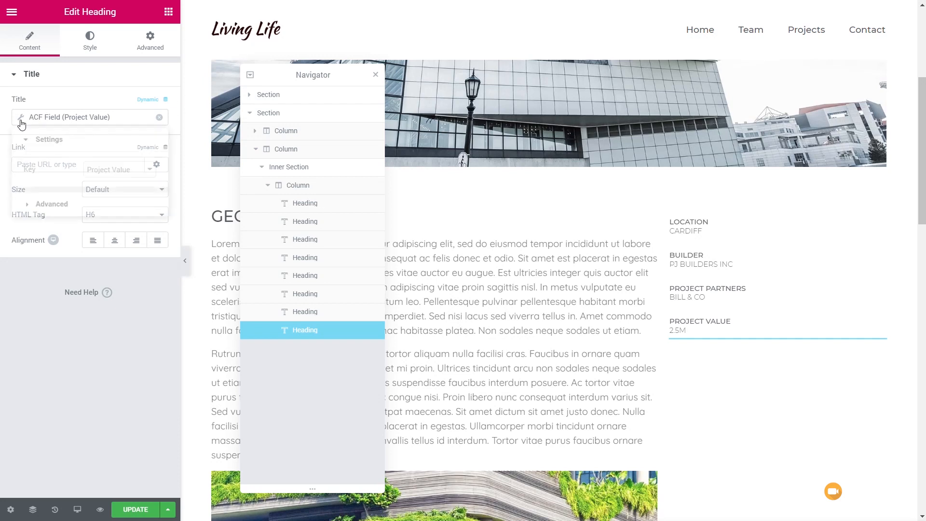
pyautogui.click(57, 204)
pyautogui.click(90, 199)
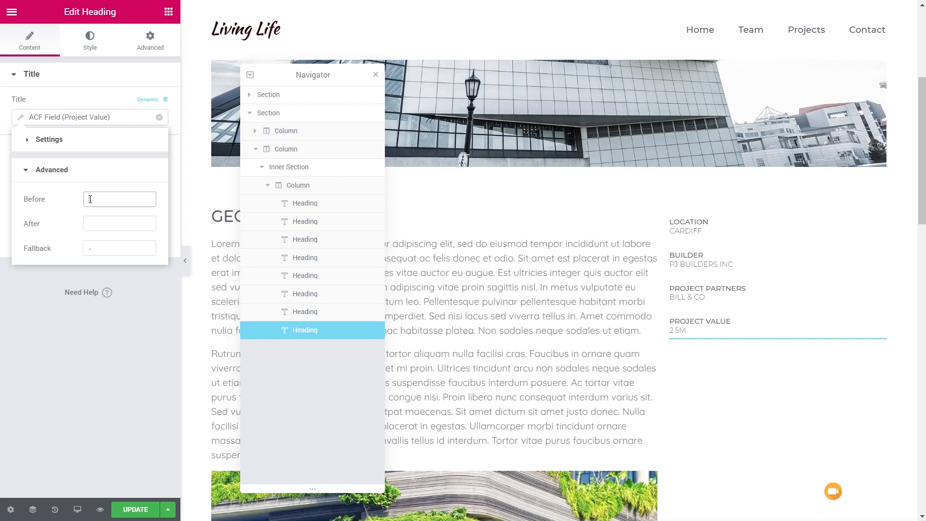
pyautogui.write('£')
pyautogui.click(375, 74)
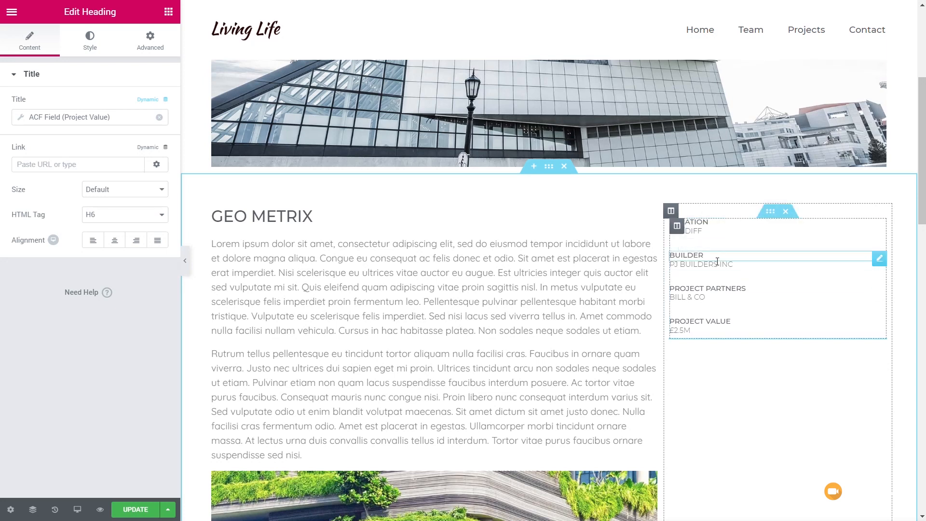
# Set the padding of the inner column holding the project details to 20 px on all sides.
pyautogui.click(676, 225)
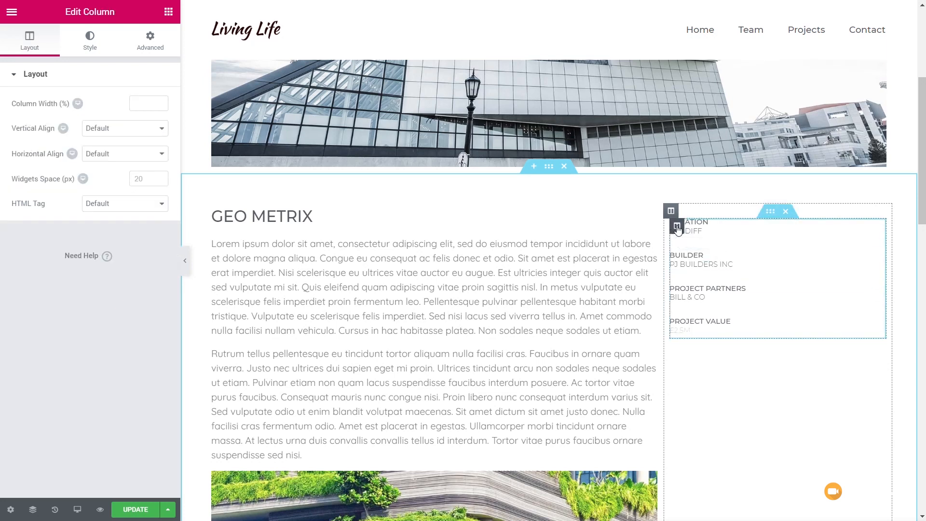
pyautogui.click(141, 45)
pyautogui.click(23, 172)
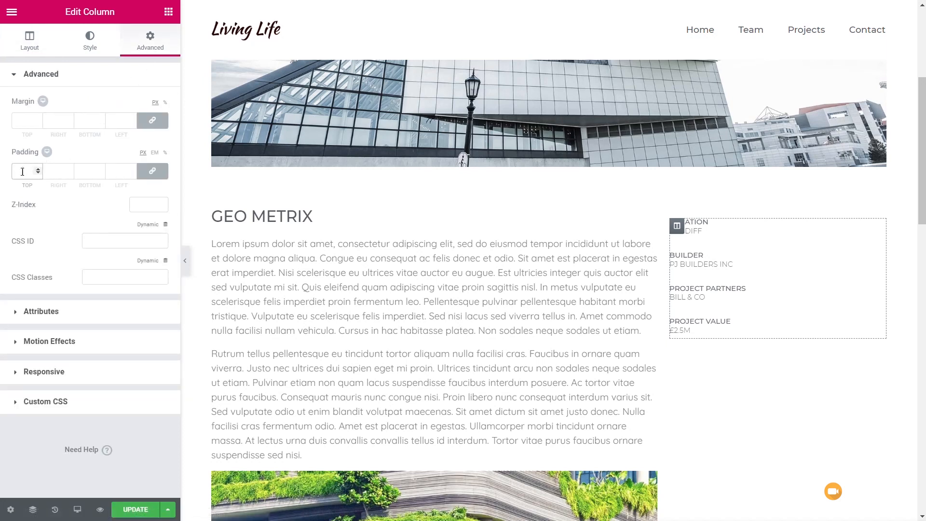
pyautogui.write('20')
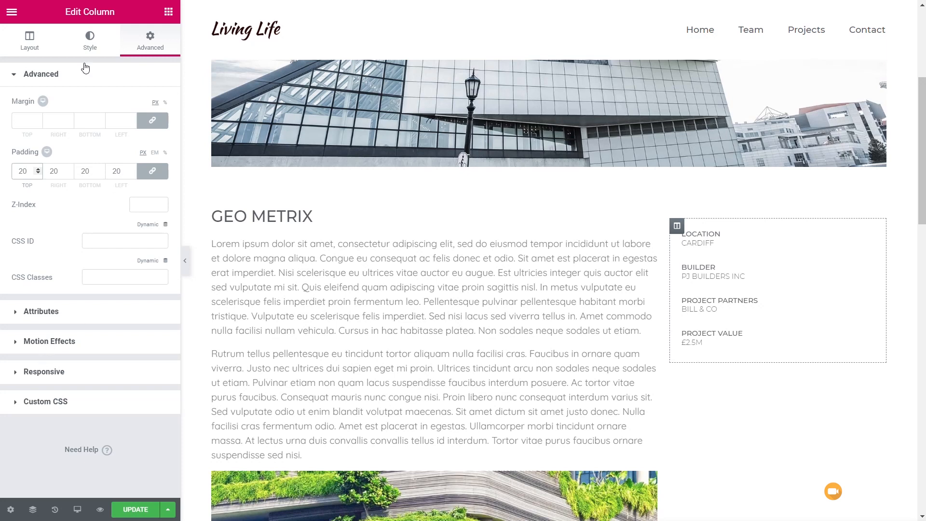
# Give the project details inner column a solid border with a width of 1 on all sides.
pyautogui.click(90, 46)
pyautogui.click(35, 165)
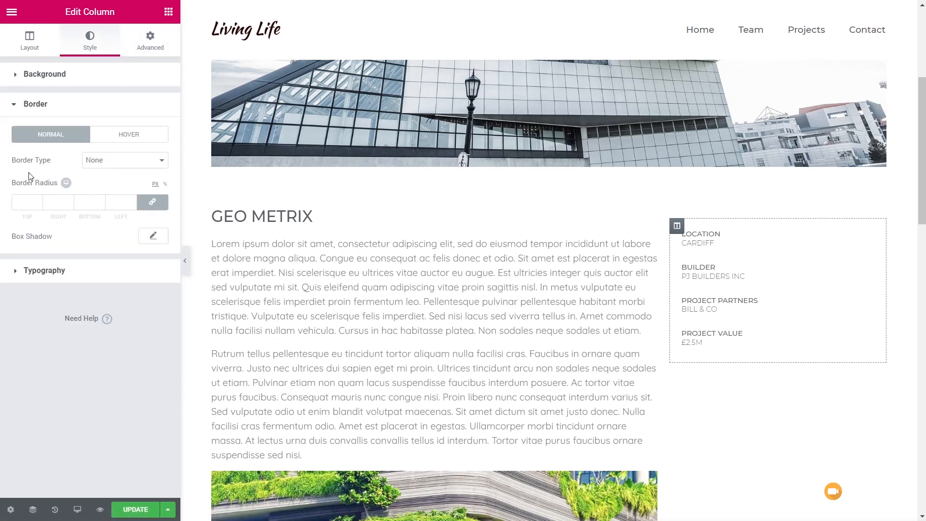
pyautogui.click(128, 162)
pyautogui.click(112, 182)
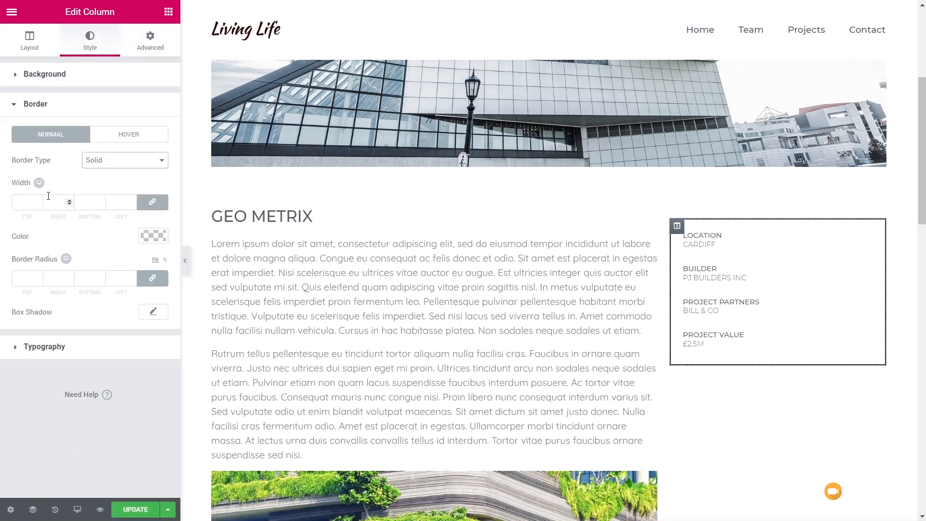
pyautogui.click(23, 202)
pyautogui.write('1')
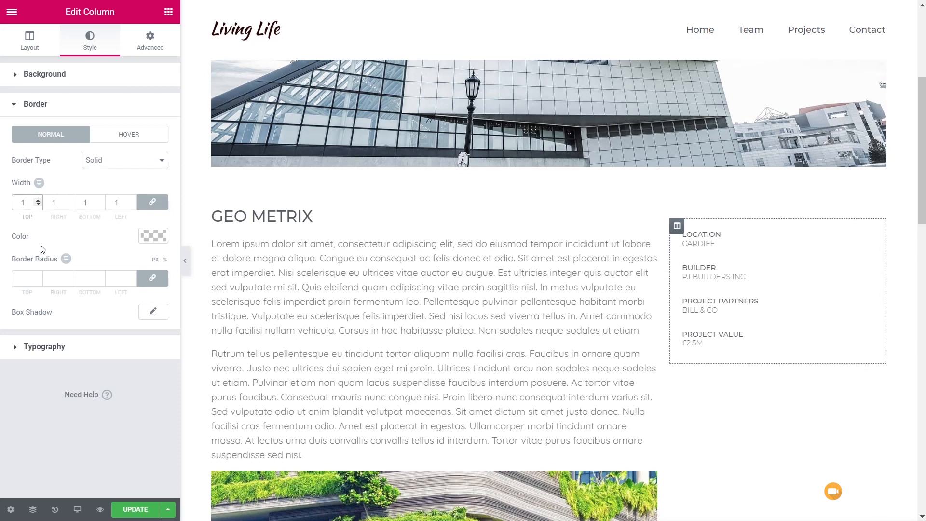
# Set the project details column's border colour to light grey #e0e0e0 and update the template.
pyautogui.click(154, 236)
pyautogui.click(15, 267)
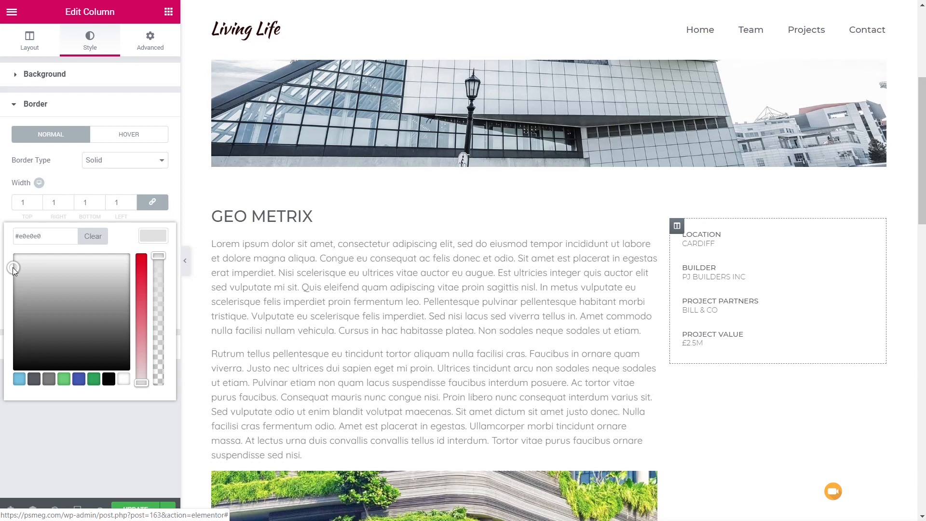
pyautogui.click(68, 463)
pyautogui.click(472, 383)
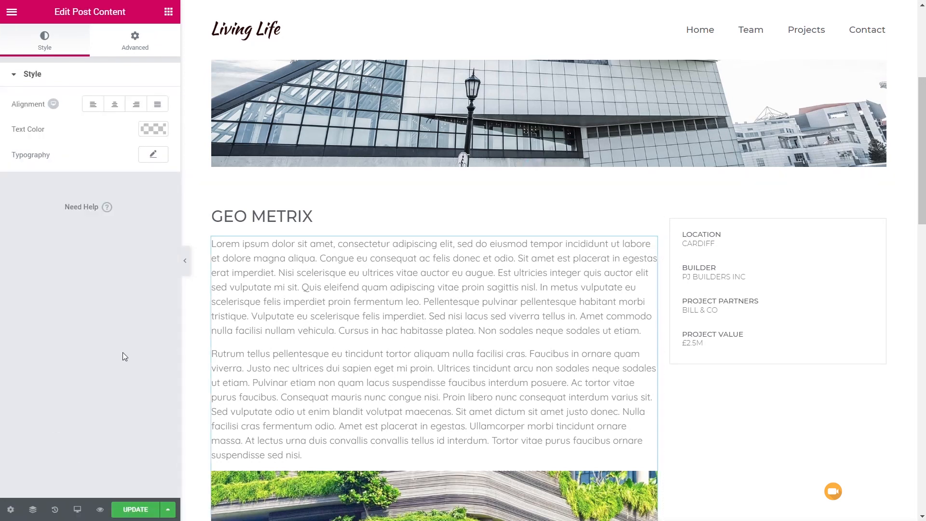
pyautogui.click(135, 510)
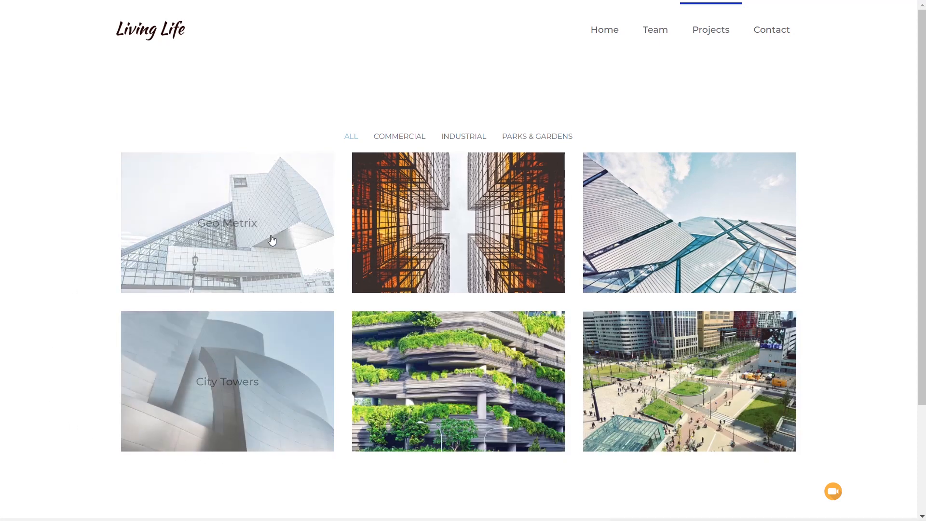
# Open the Geo Metrix project from the live Projects page and check its bordered project details box.
pyautogui.click(236, 226)
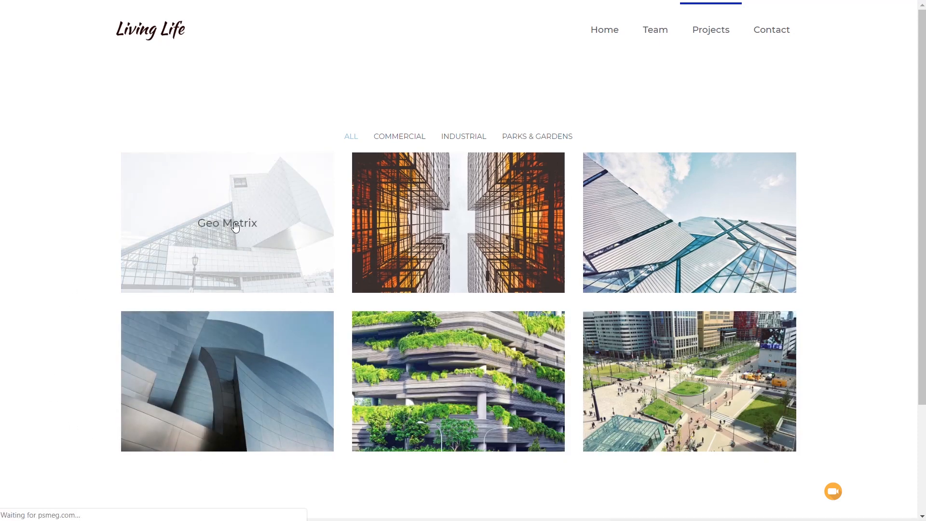
pyautogui.scroll(-5, 394, 328)
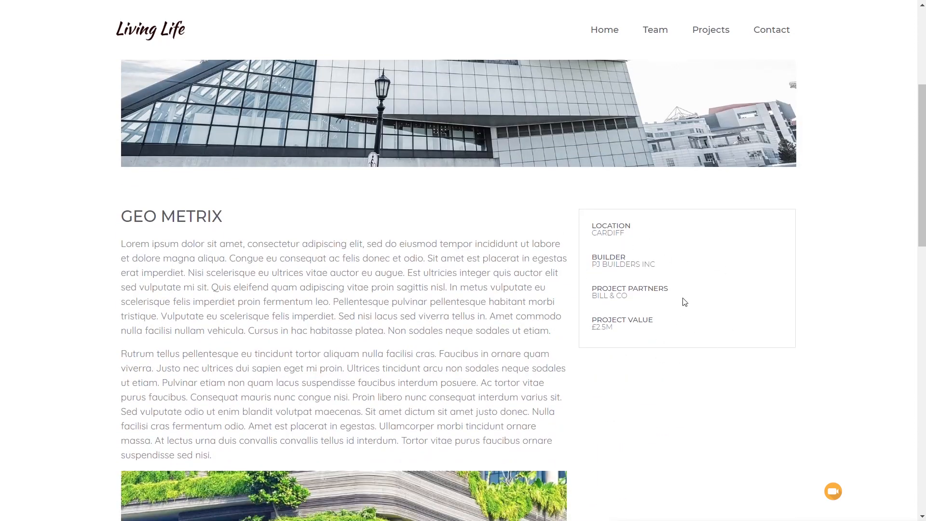
pyautogui.scroll(5, 389, 359)
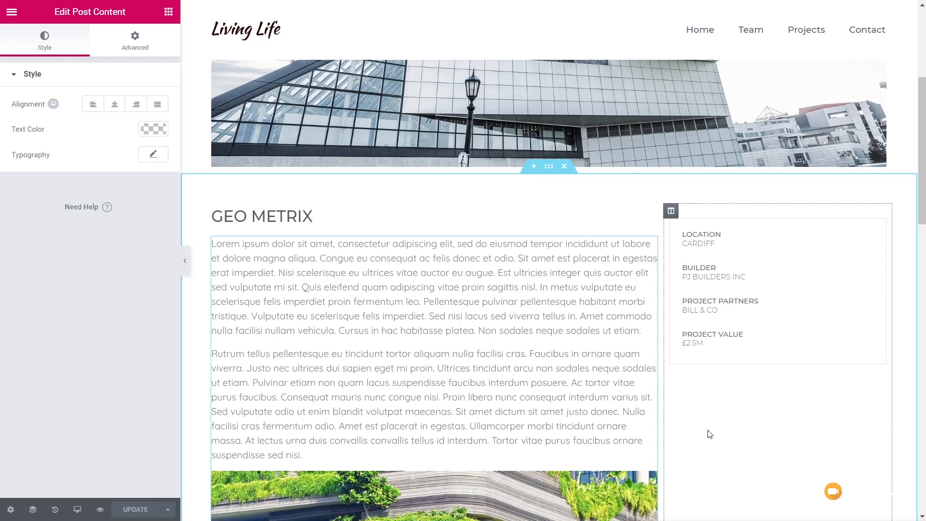
# Switch the template to the Tablet preview and examine the layout of the image, post content and project details box.
pyautogui.click(77, 511)
pyautogui.click(72, 458)
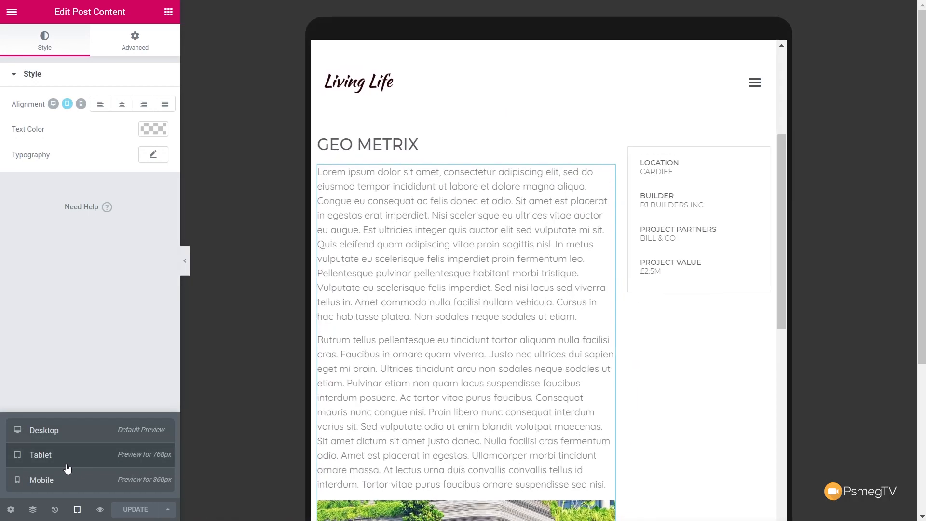
pyautogui.scroll(5, 560, 323)
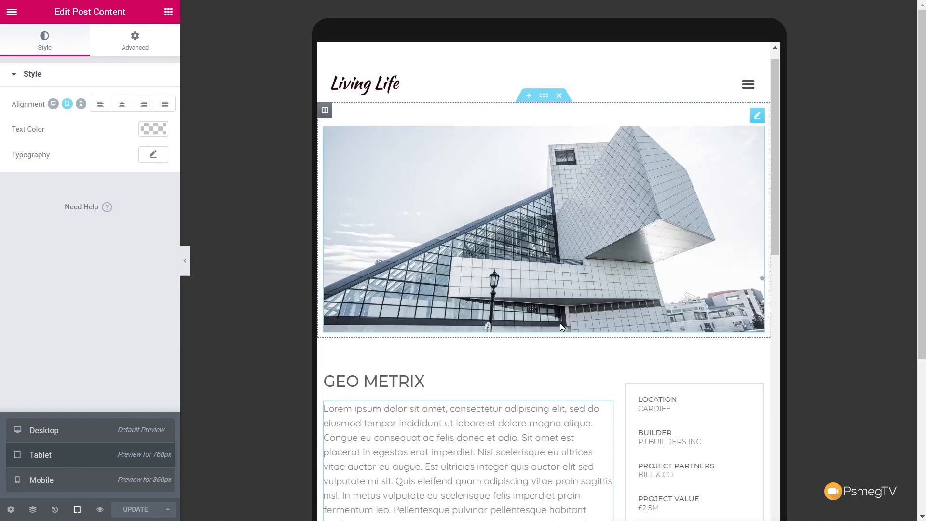
pyautogui.scroll(-6, 559, 322)
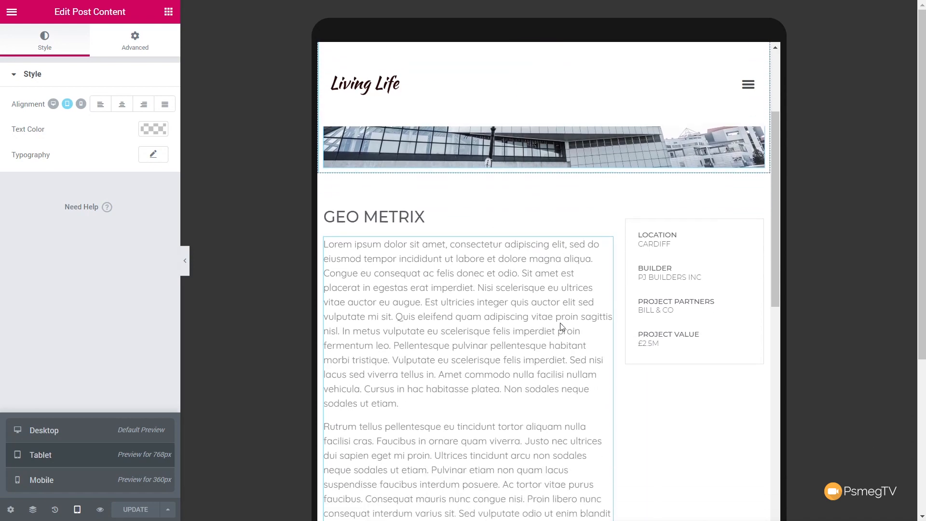
pyautogui.scroll(-5, 560, 323)
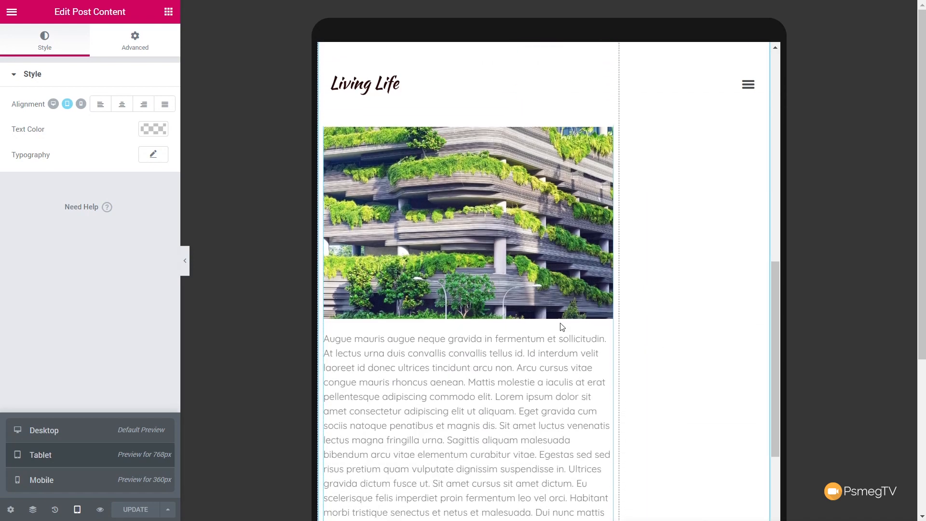
# Switch the template to the Mobile preview and examine the featured image, post content and project details box.
pyautogui.scroll(4, 560, 323)
pyautogui.scroll(6, 561, 324)
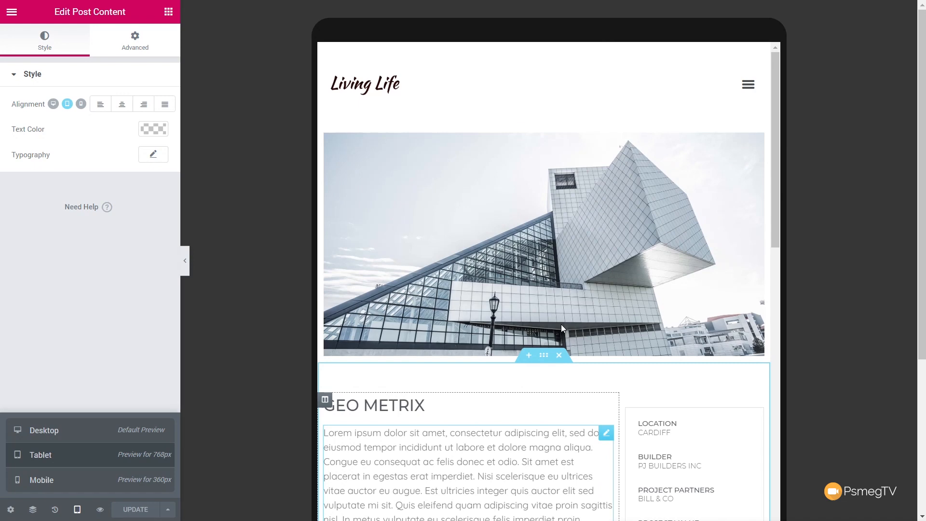
pyautogui.click(563, 323)
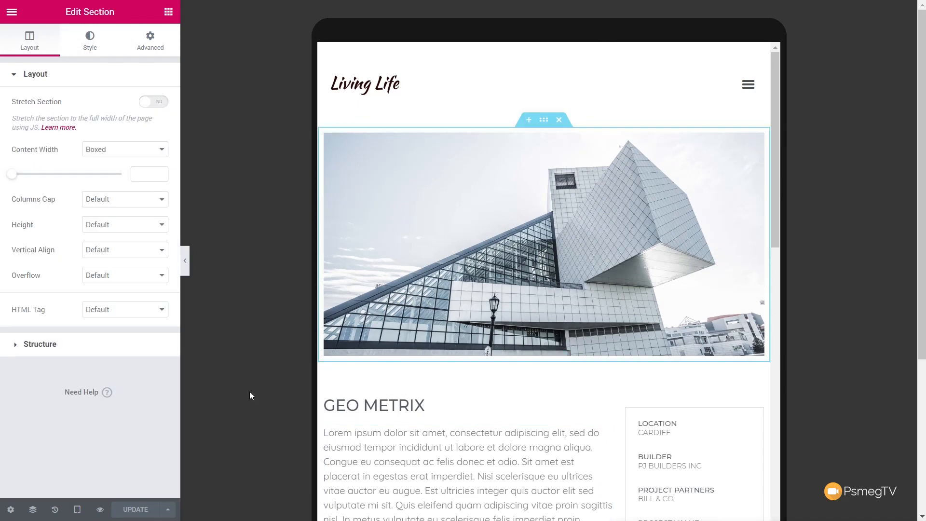
pyautogui.click(77, 510)
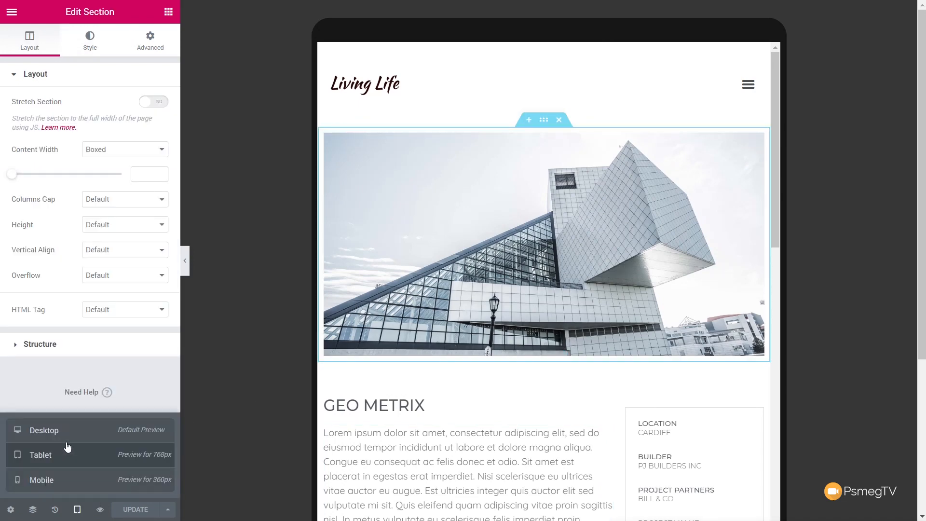
pyautogui.click(62, 481)
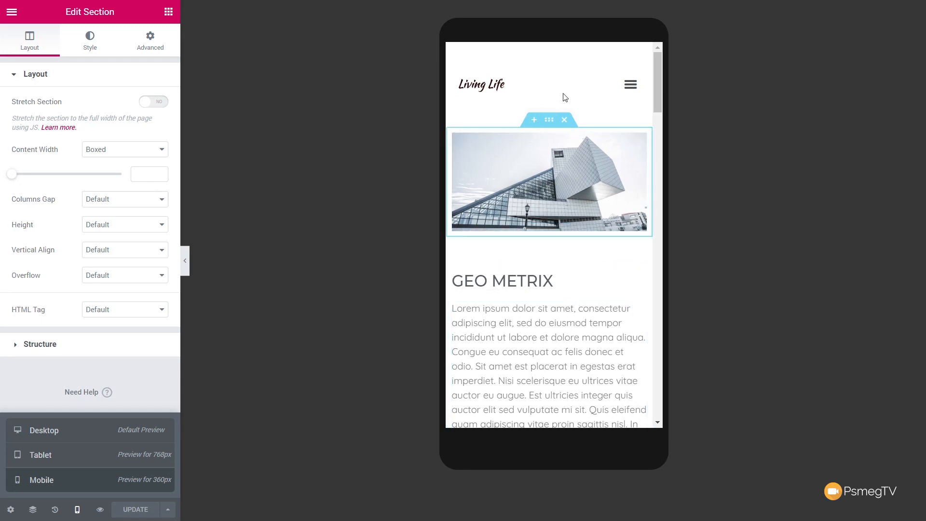
pyautogui.scroll(-3, 613, 362)
pyautogui.scroll(-20, 613, 363)
pyautogui.scroll(-15, 614, 363)
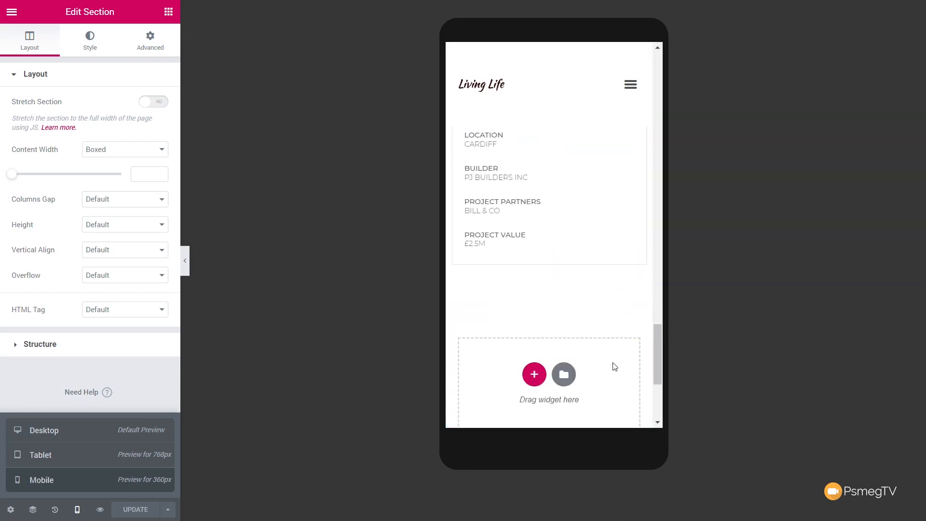
pyautogui.scroll(-3, 614, 367)
pyautogui.scroll(15, 615, 366)
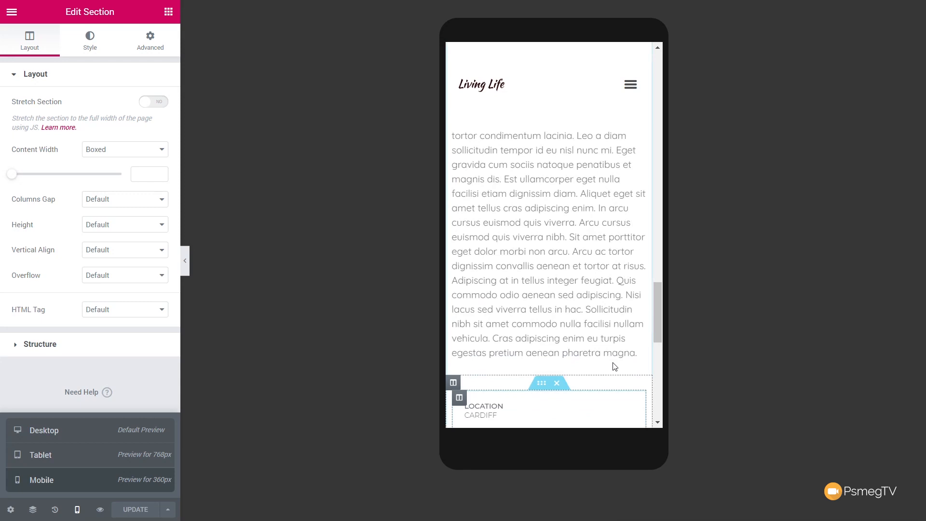
pyautogui.scroll(12, 613, 363)
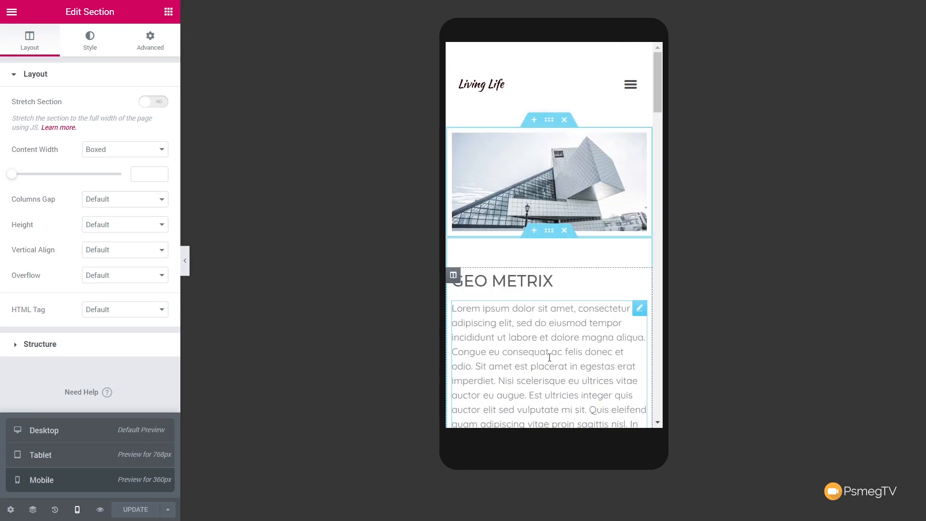
# Give the column holding the project title and content a mobile padding of 15 px right and left and 0 top and bottom.
pyautogui.click(454, 276)
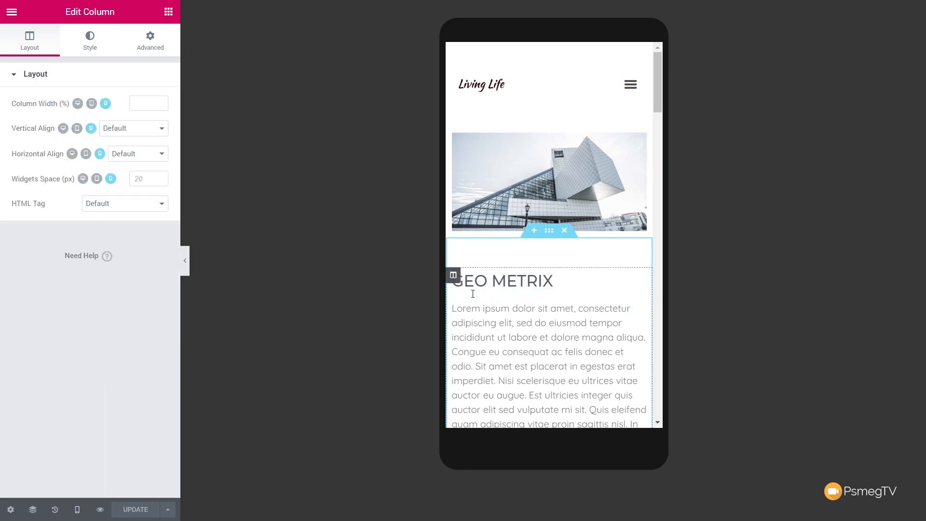
pyautogui.click(78, 104)
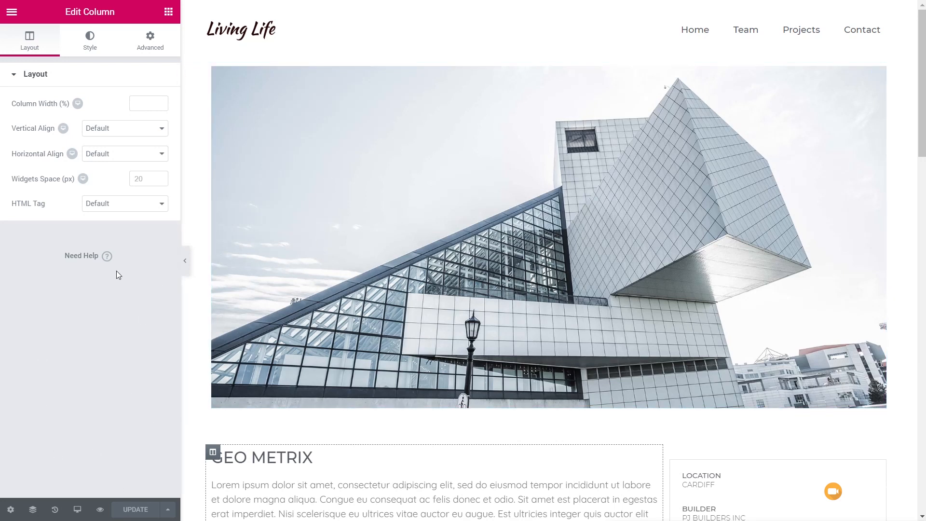
pyautogui.click(78, 103)
pyautogui.click(105, 105)
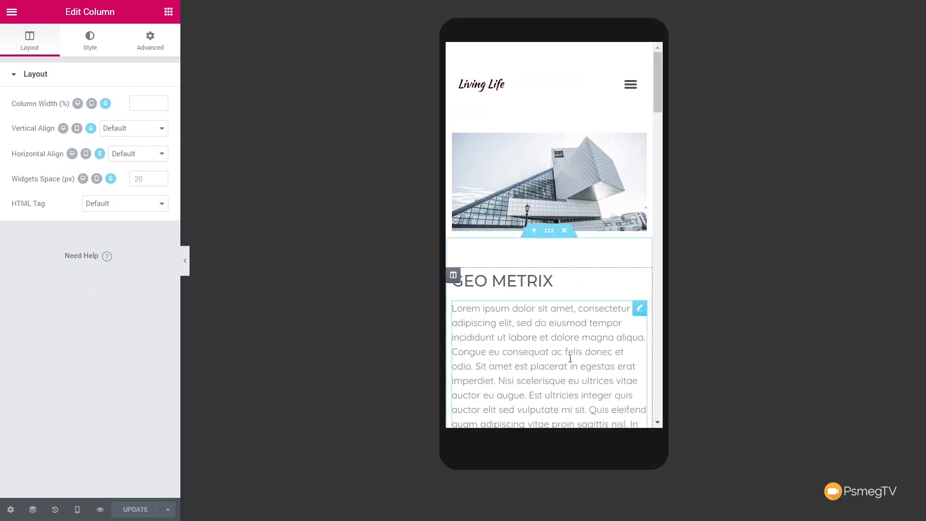
pyautogui.click(149, 39)
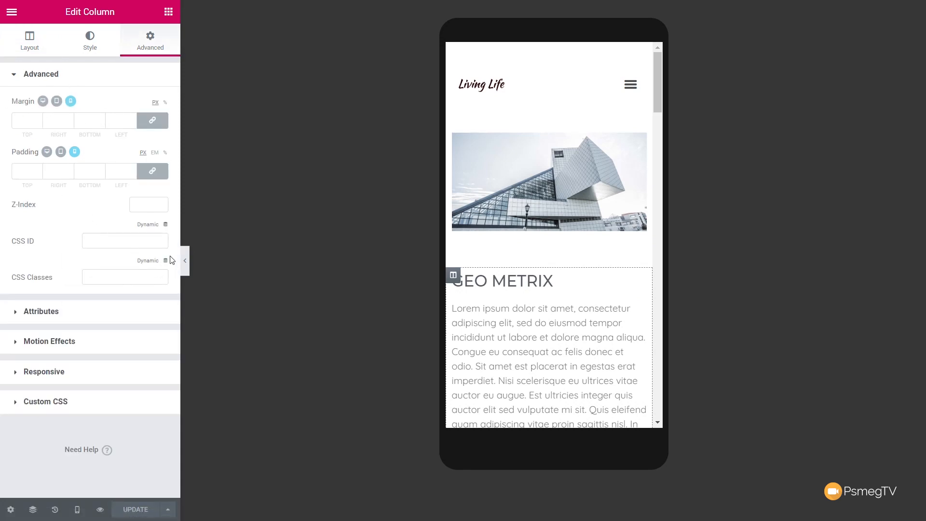
pyautogui.click(152, 170)
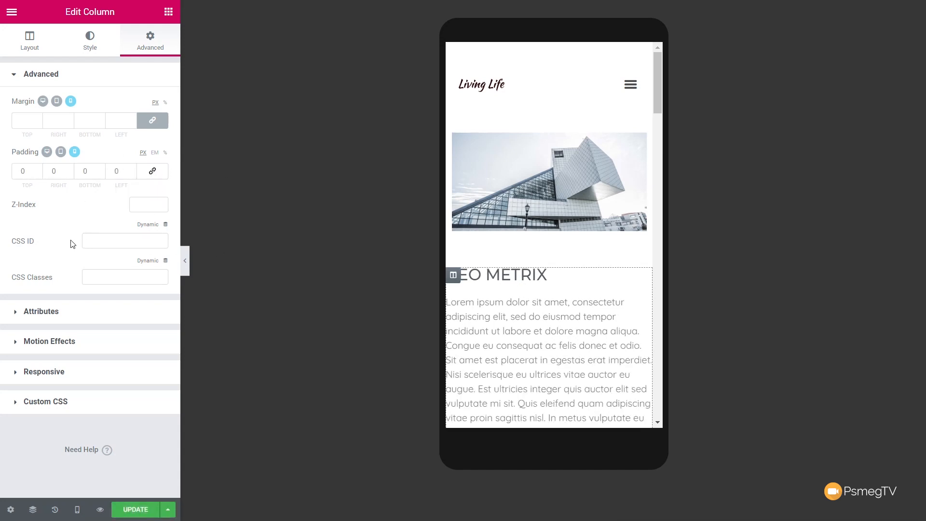
pyautogui.click(52, 173)
pyautogui.write('15')
pyautogui.press('Delete')
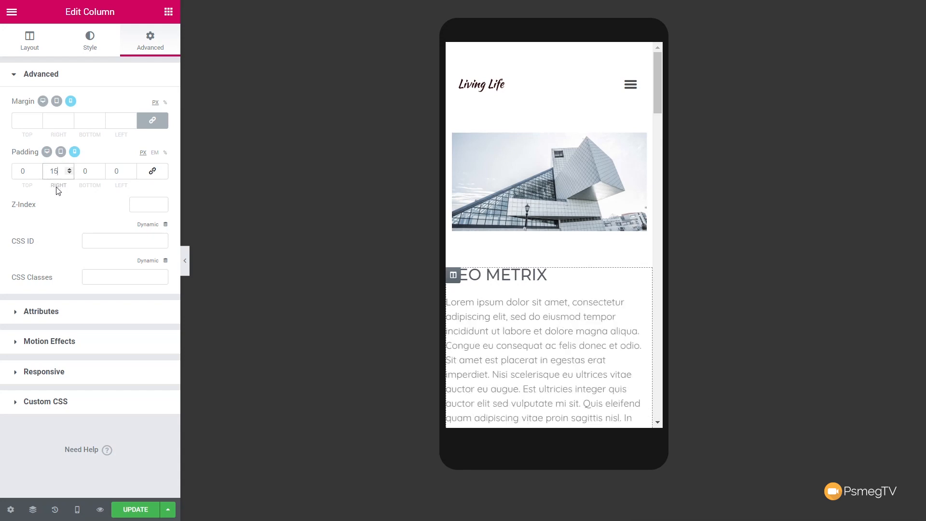
pyautogui.click(116, 172)
pyautogui.write('15')
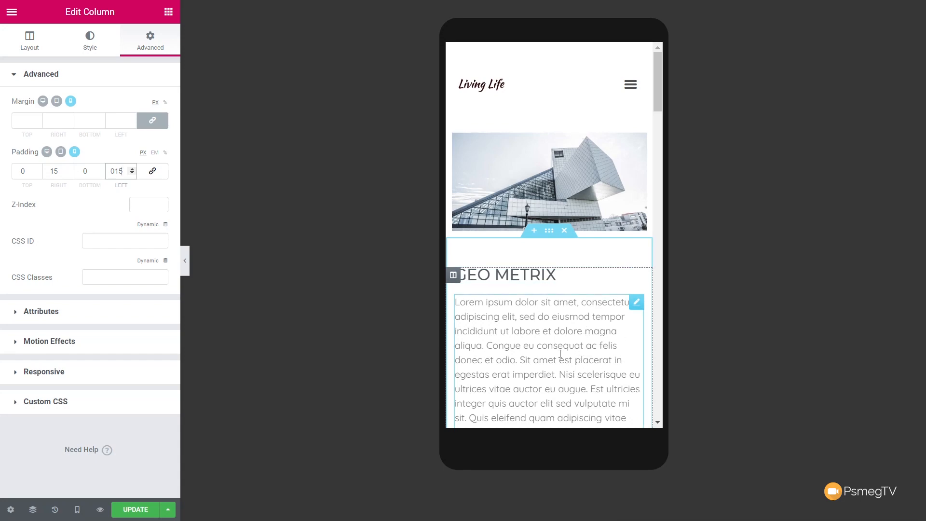
# Check the padded content against the project details box in the Mobile preview and update the template.
pyautogui.scroll(-10, 573, 351)
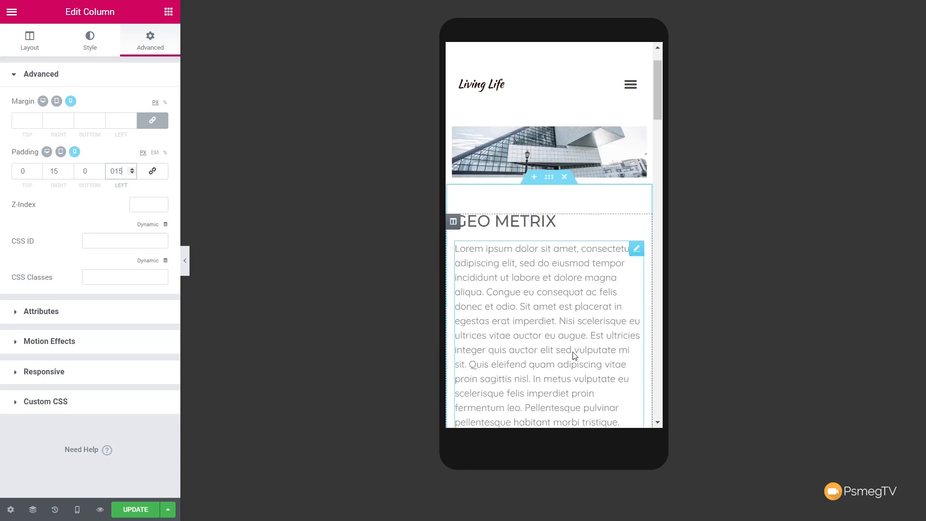
pyautogui.scroll(10, 573, 352)
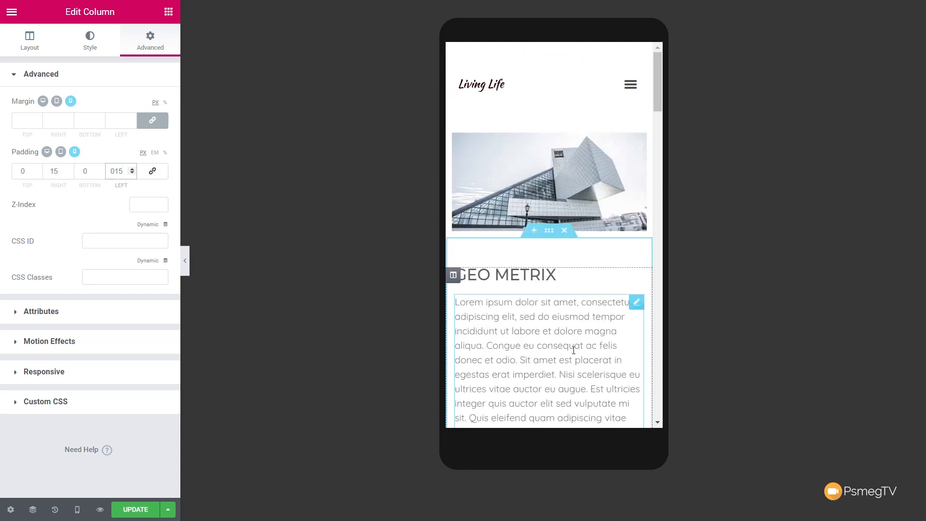
pyautogui.scroll(-10, 573, 351)
pyautogui.scroll(-10, 575, 348)
pyautogui.scroll(10, 575, 352)
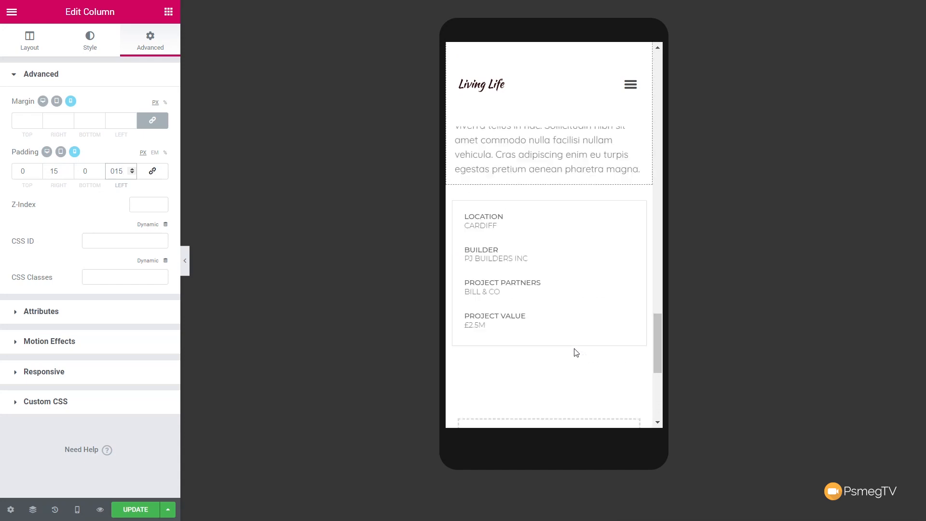
pyautogui.click(127, 508)
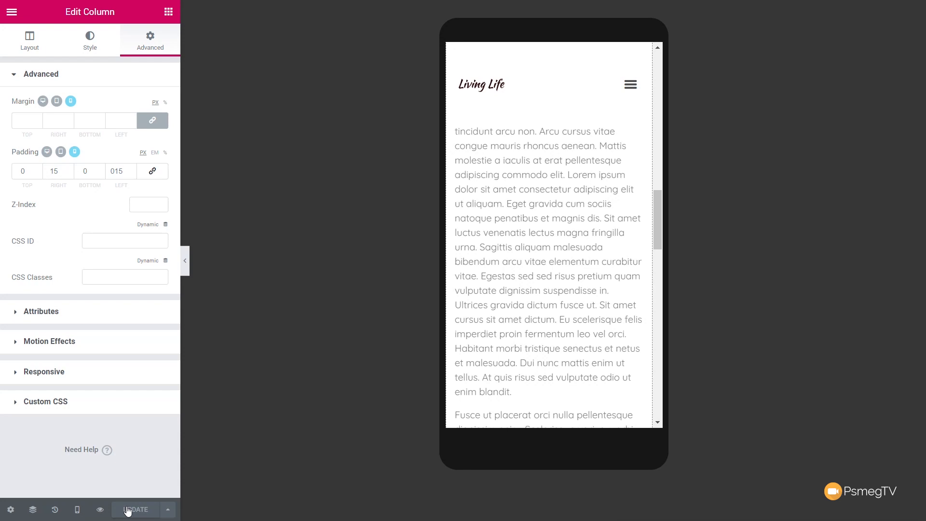
# Exit the template to the WordPress dashboard and open the Homepage from the list of pages for editing with Elementor.
pyautogui.click(12, 12)
pyautogui.click(74, 333)
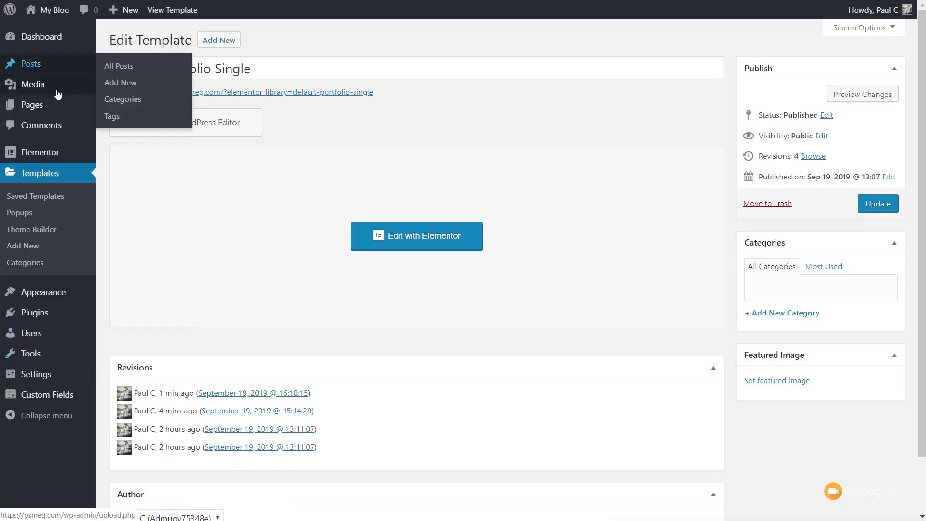
pyautogui.moveTo(37, 105)
pyautogui.click(126, 110)
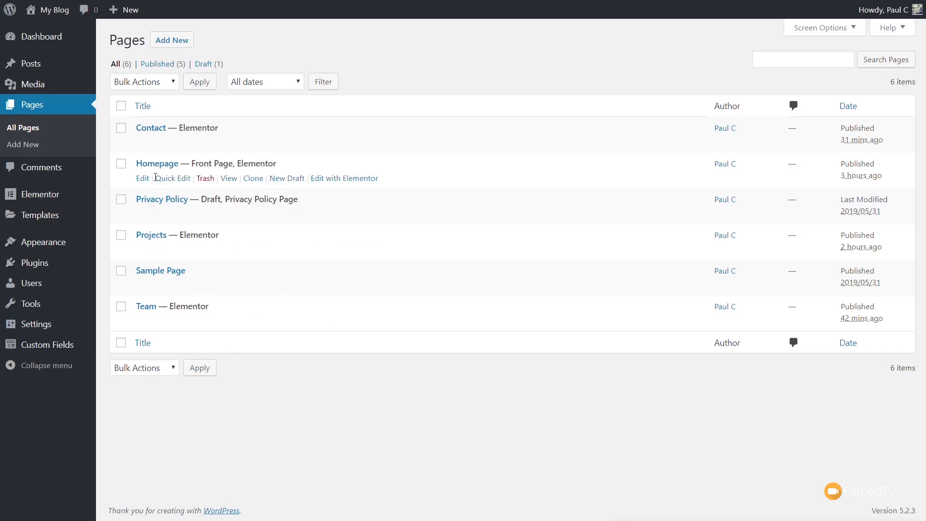
pyautogui.click(332, 179)
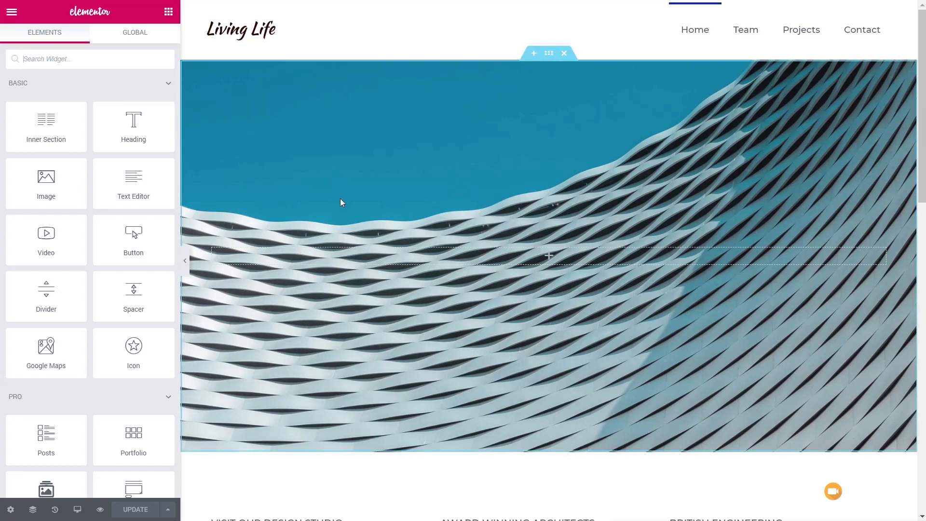
# Switch the homepage to the Tablet preview and examine the text columns and the current projects grid.
pyautogui.scroll(-5, 341, 200)
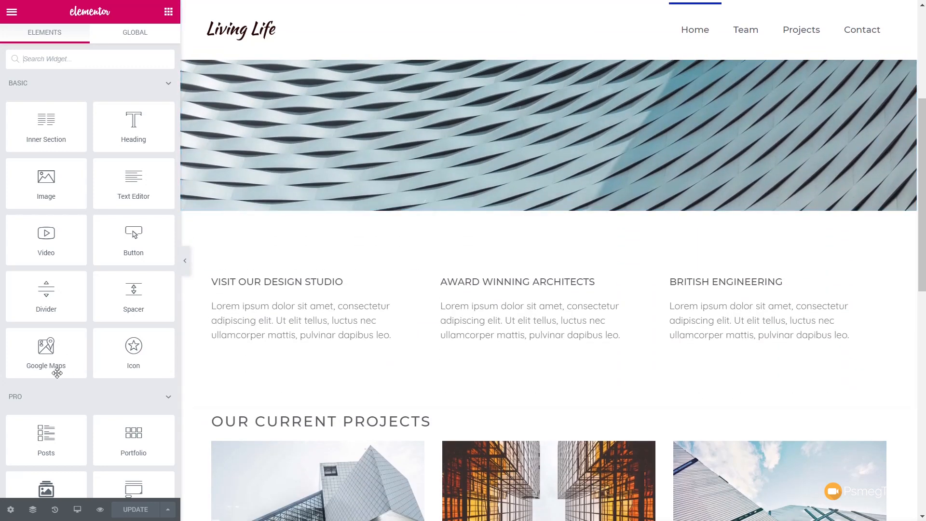
pyautogui.click(78, 509)
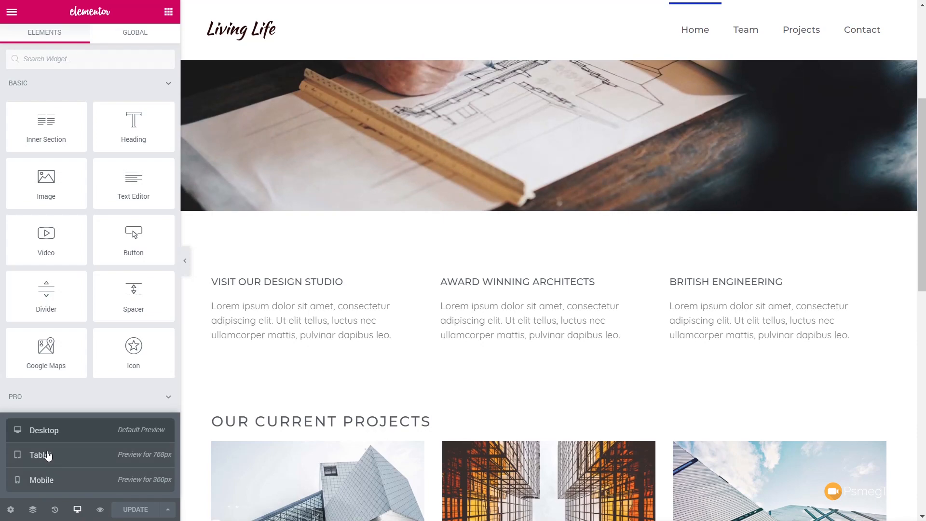
pyautogui.click(47, 457)
pyautogui.scroll(-5, 564, 404)
pyautogui.scroll(-9, 559, 404)
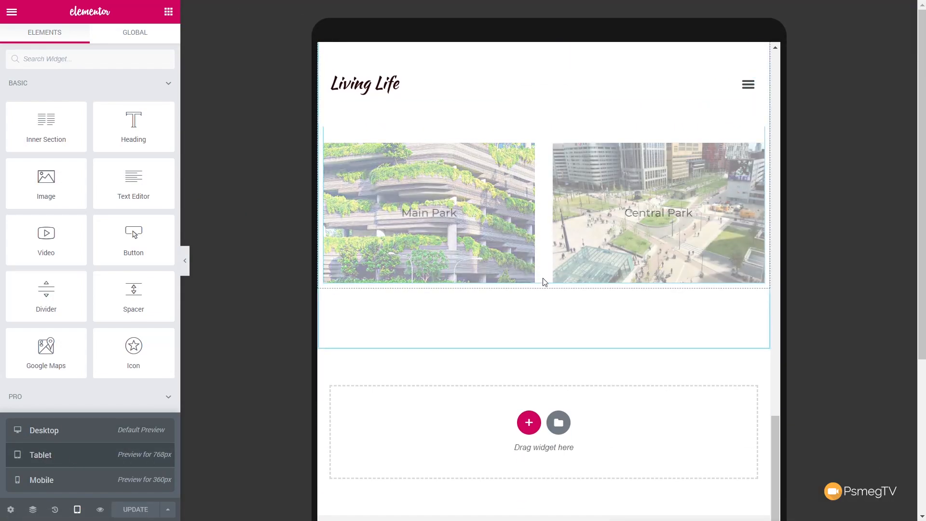
pyautogui.scroll(8, 543, 284)
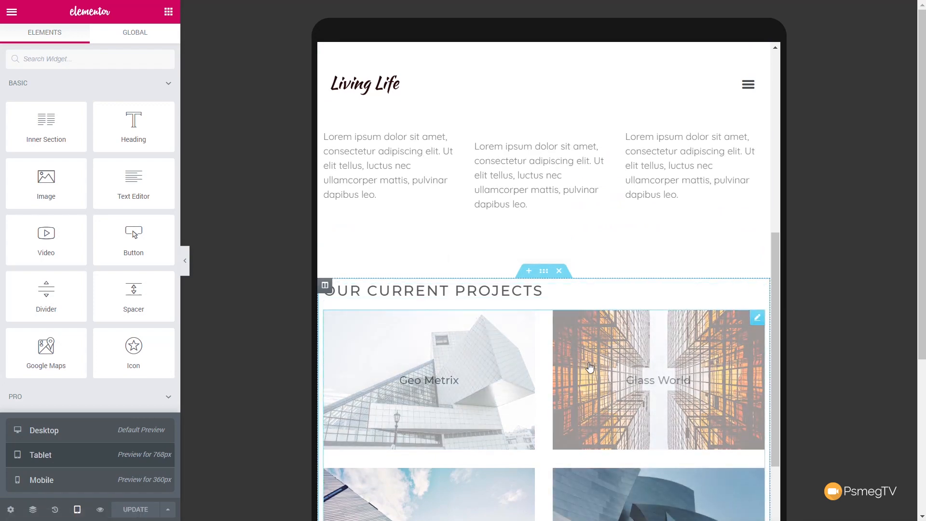
pyautogui.scroll(2, 535, 329)
pyautogui.scroll(3, 536, 329)
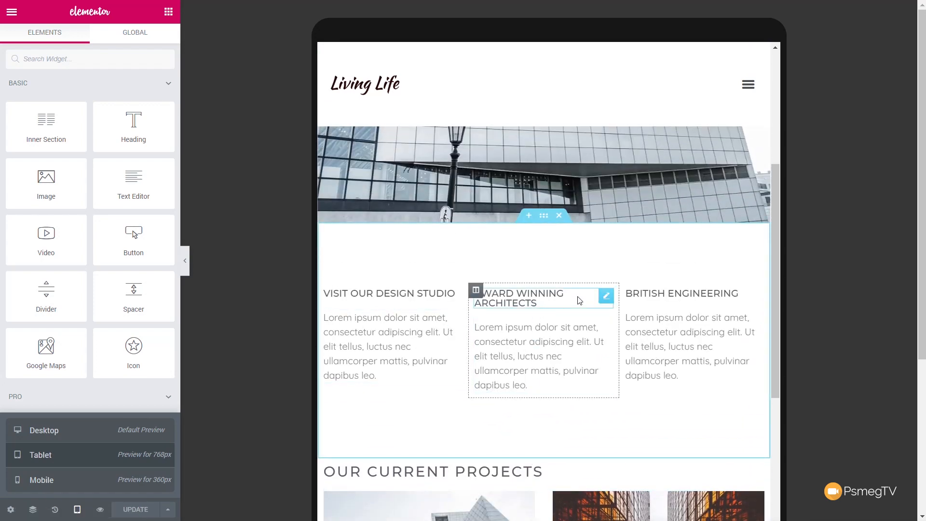
# Compare the homepage's three text columns in the Mobile, Tablet and Desktop previews.
pyautogui.click(57, 480)
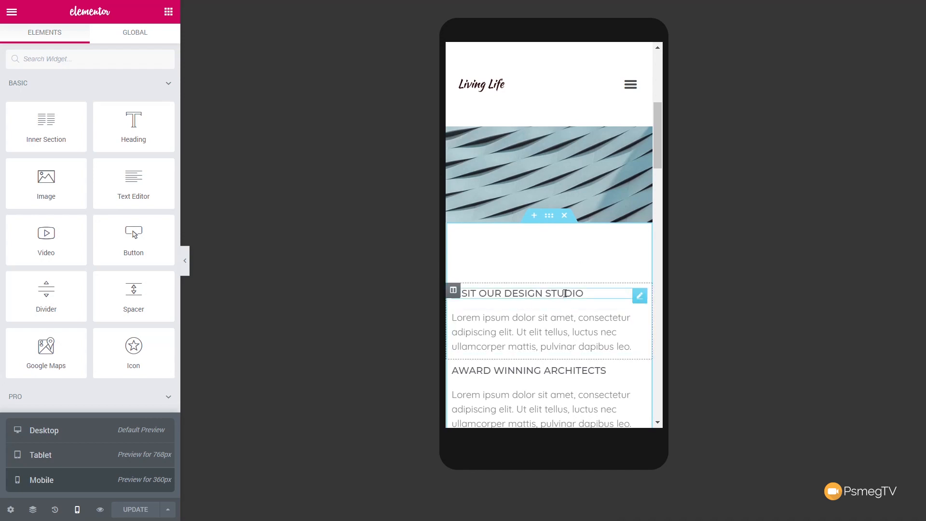
pyautogui.click(47, 458)
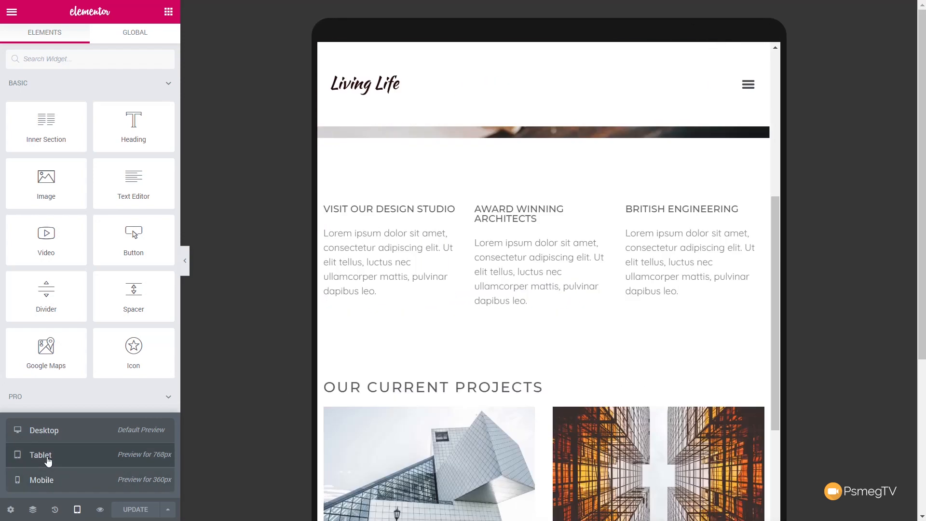
pyautogui.click(47, 437)
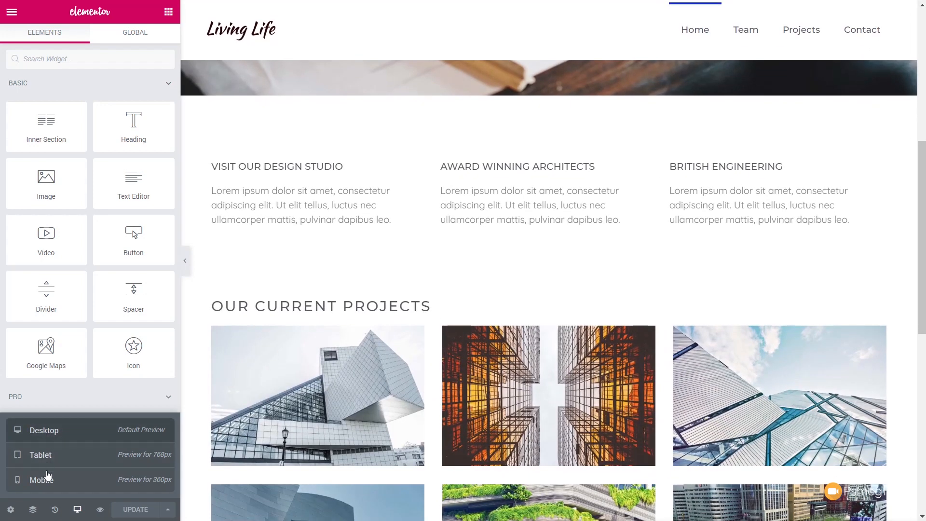
# In the Mobile preview, centre-align the Visit Our Design Studio heading and the paragraph below it.
pyautogui.click(48, 478)
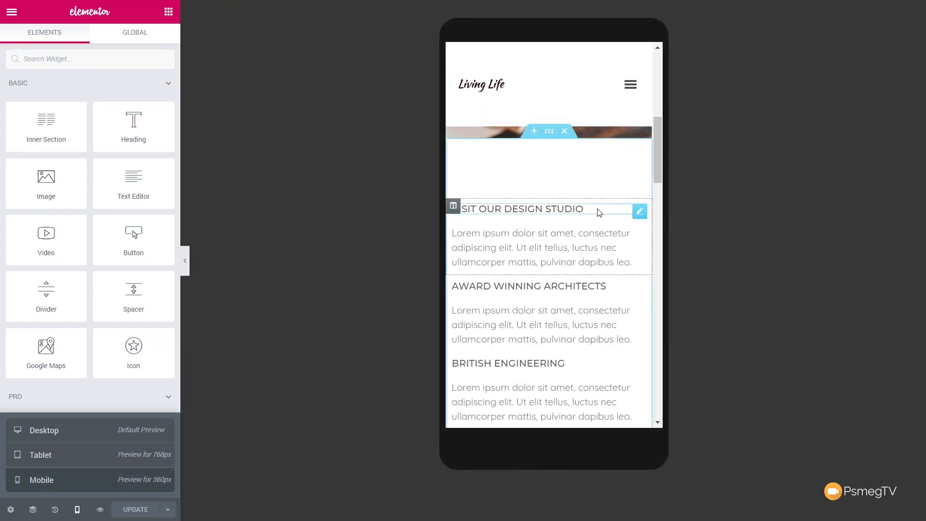
pyautogui.click(640, 211)
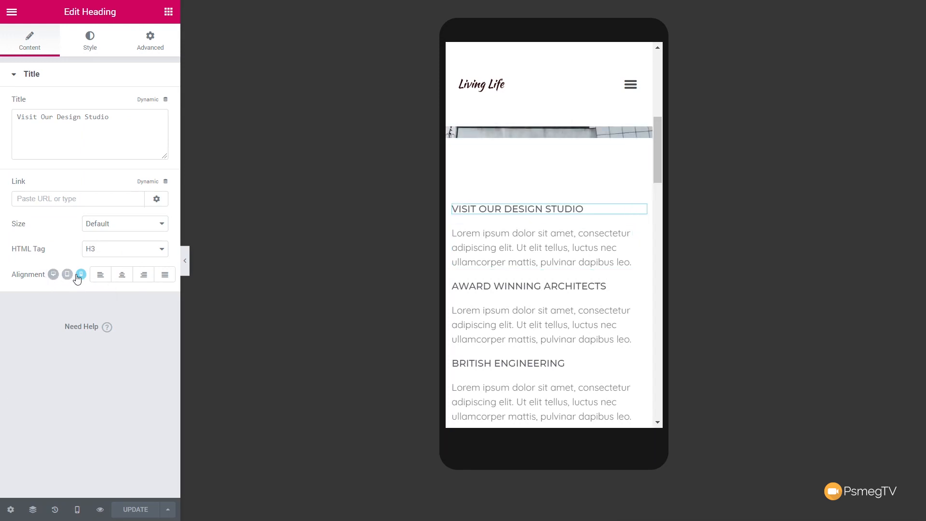
pyautogui.click(121, 275)
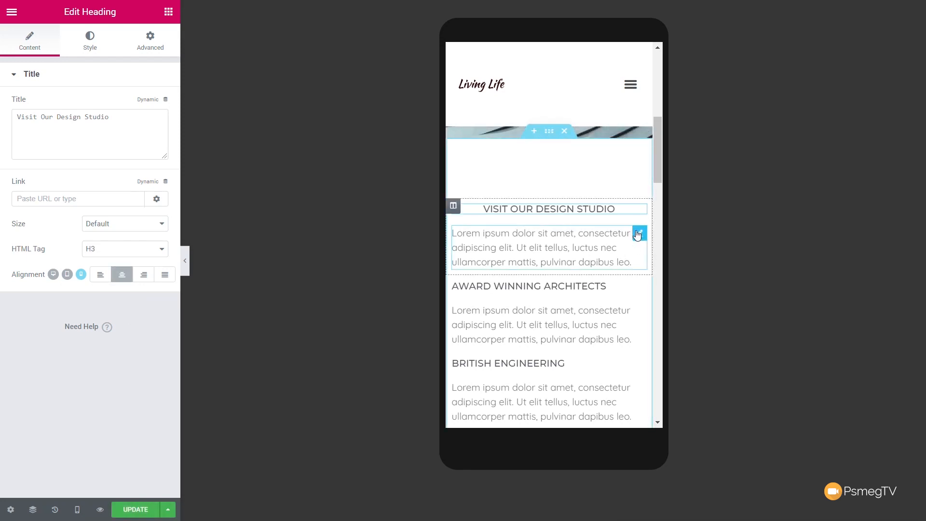
pyautogui.click(636, 234)
pyautogui.click(90, 41)
pyautogui.click(121, 104)
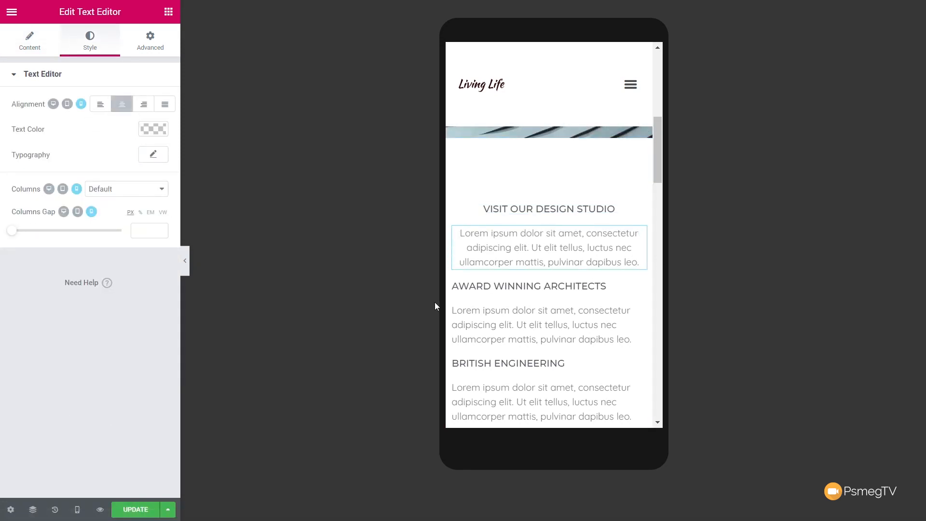
# Copy the Visit Our Design Studio heading's style onto the Award Winning Architects and British Engineering headings.
pyautogui.rightClick(570, 211)
pyautogui.click(594, 264)
pyautogui.rightClick(566, 285)
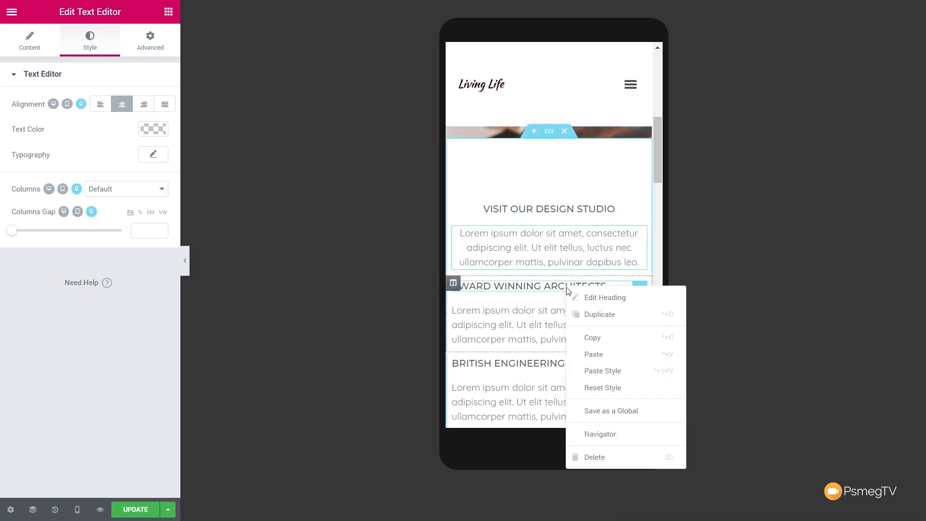
pyautogui.click(595, 370)
pyautogui.rightClick(540, 363)
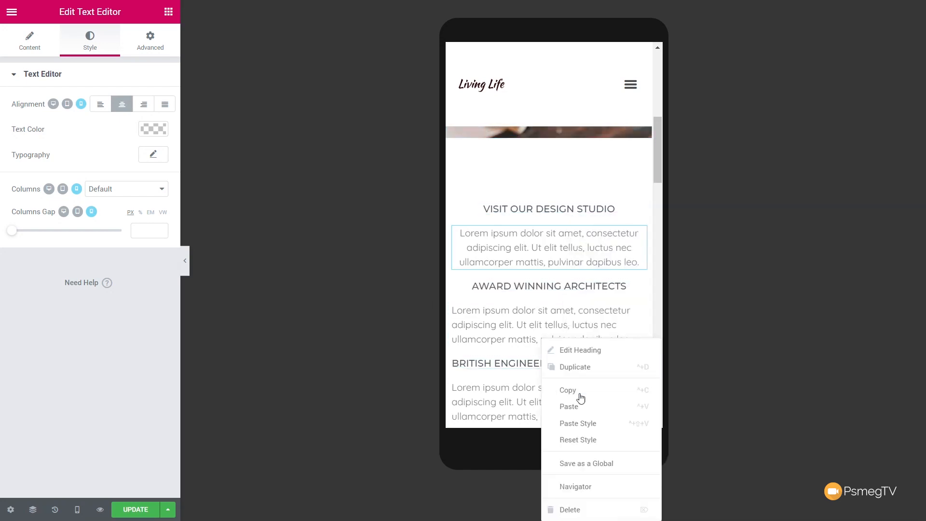
pyautogui.click(579, 424)
# Copy the centred paragraph's style onto the paragraphs under Award Winning Architects and British Engineering.
pyautogui.rightClick(525, 255)
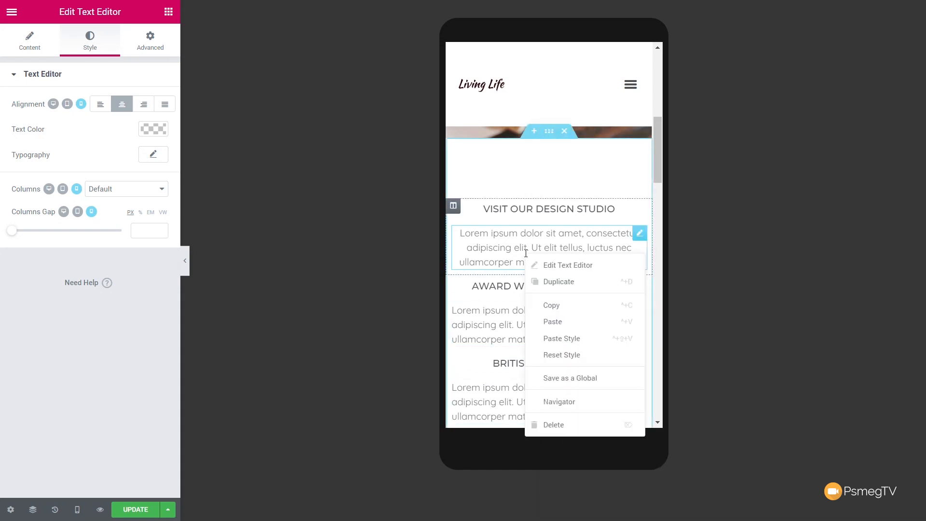
pyautogui.click(539, 305)
pyautogui.rightClick(533, 319)
pyautogui.click(550, 403)
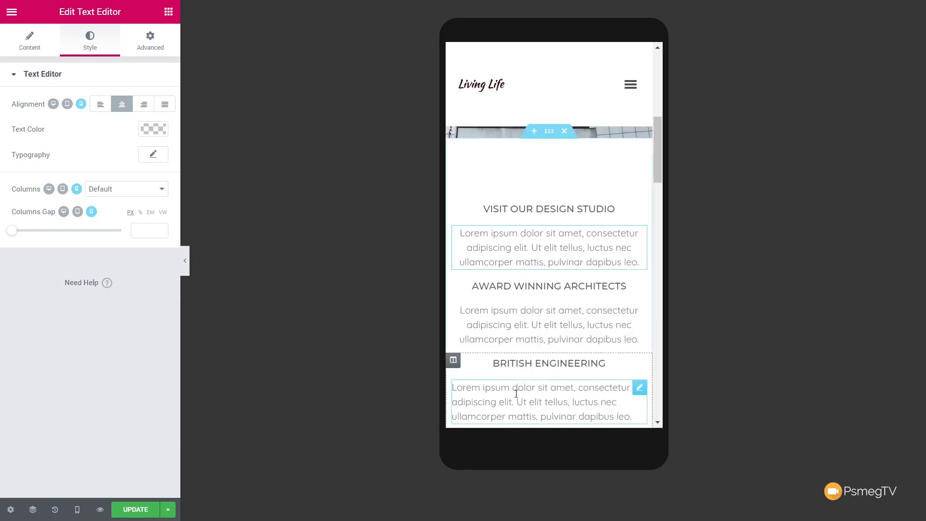
pyautogui.rightClick(515, 402)
pyautogui.click(558, 423)
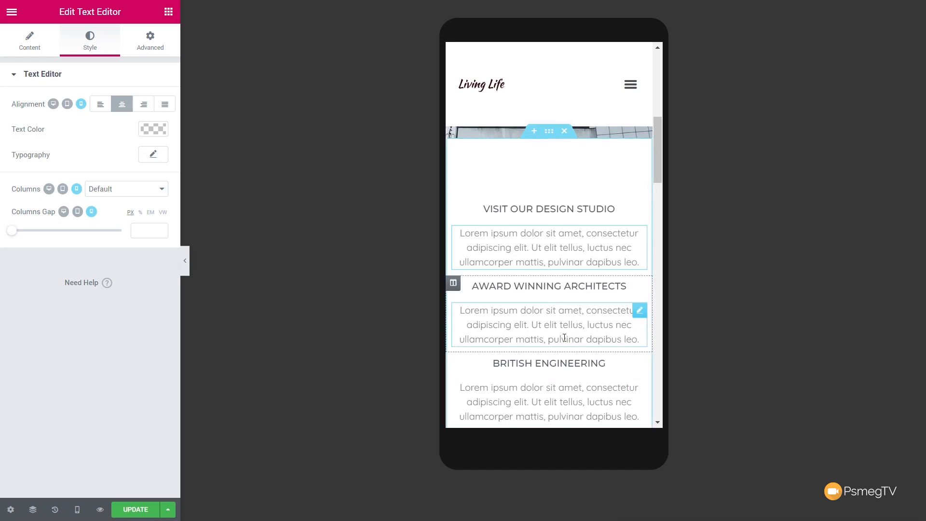
# Centre-align the Our Current Projects heading for mobile.
pyautogui.scroll(-1, 564, 337)
pyautogui.scroll(2, 555, 270)
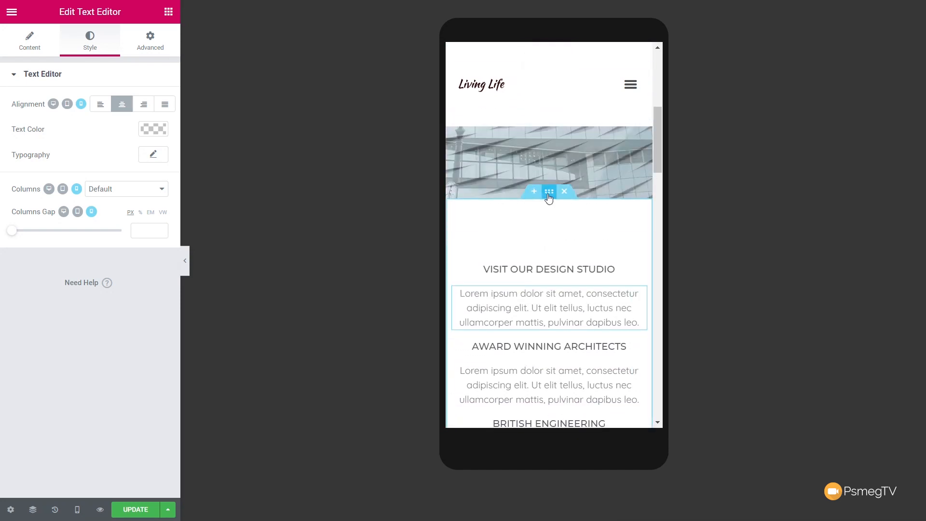
pyautogui.scroll(-1, 552, 241)
pyautogui.scroll(-8, 554, 287)
pyautogui.scroll(1, 561, 232)
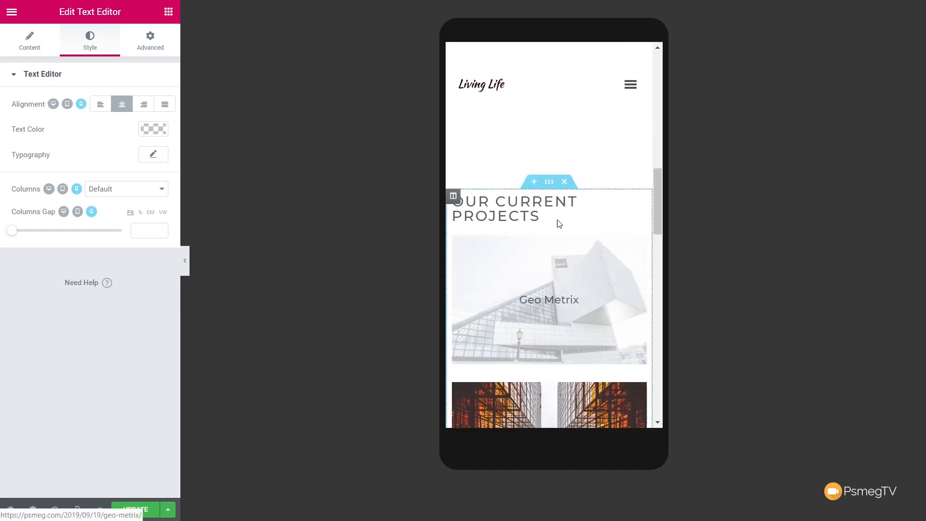
pyautogui.click(552, 215)
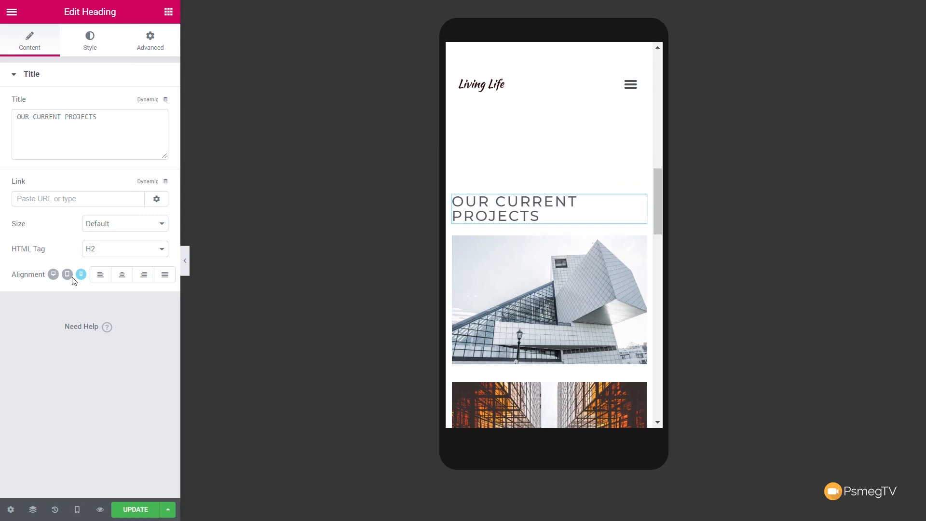
pyautogui.click(122, 274)
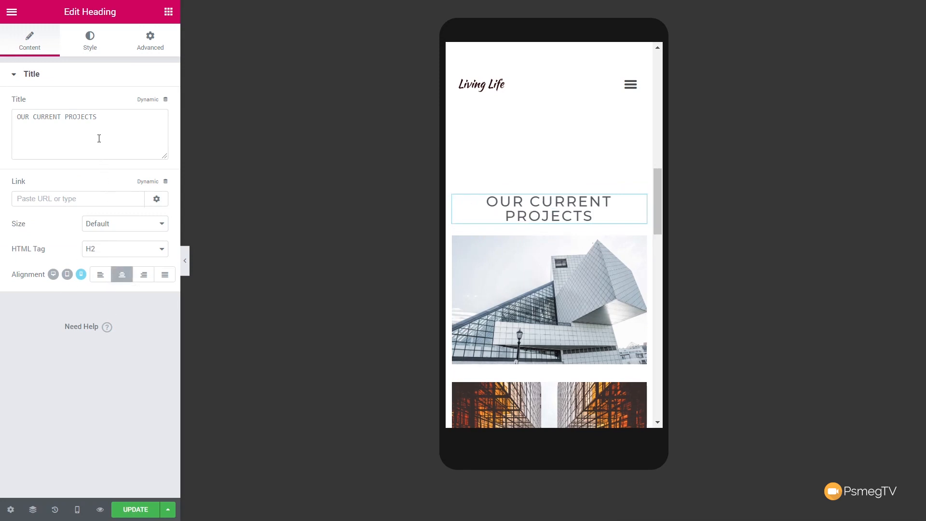
# Set the Our Current Projects heading's mobile font size to 18 px and line height to 1.7 em.
pyautogui.click(90, 41)
pyautogui.click(153, 131)
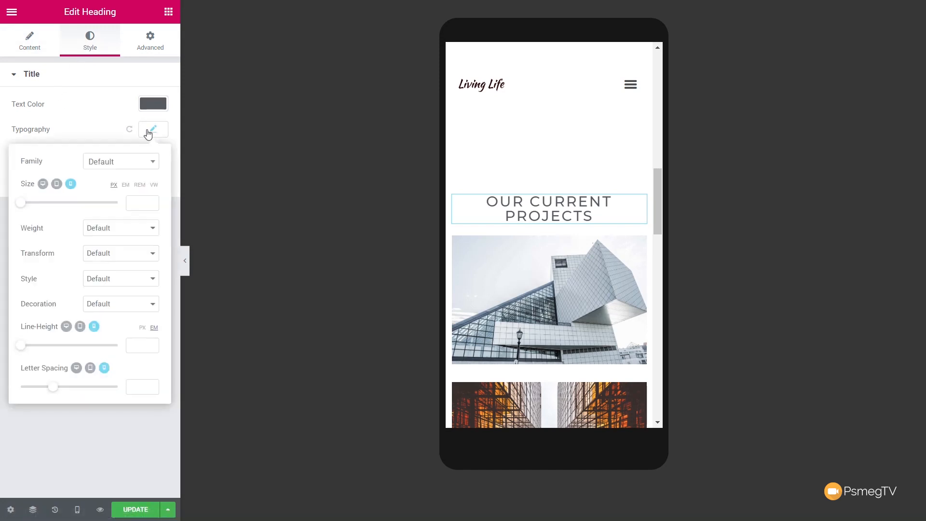
pyautogui.moveTo(22, 204); pyautogui.dragTo(30, 207)
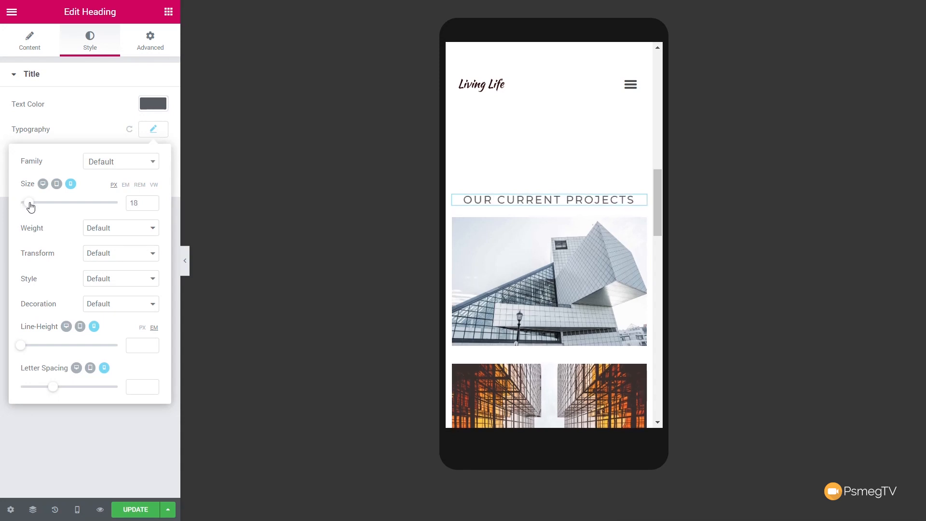
pyautogui.moveTo(24, 348); pyautogui.dragTo(36, 347)
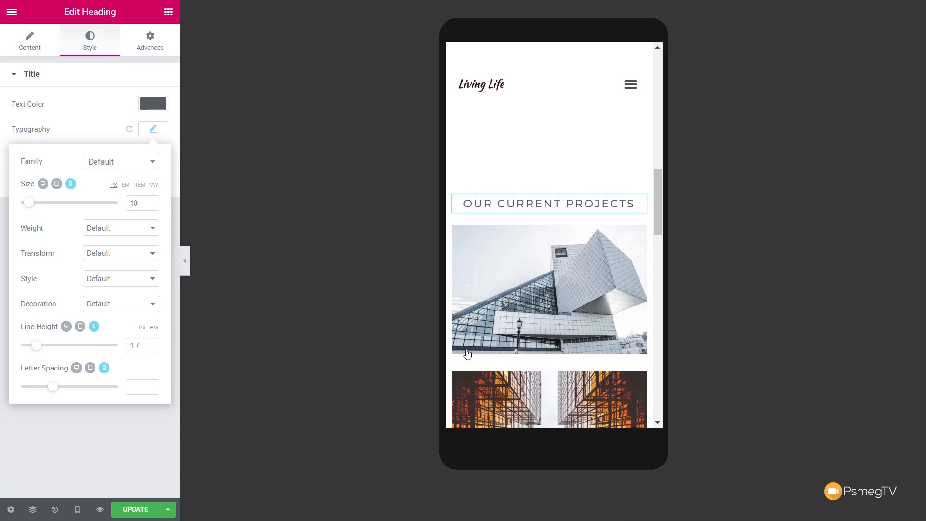
# Check the rest of the mobile page and set the image section at the page start to a minimum height of 190 px.
pyautogui.scroll(-10, 574, 279)
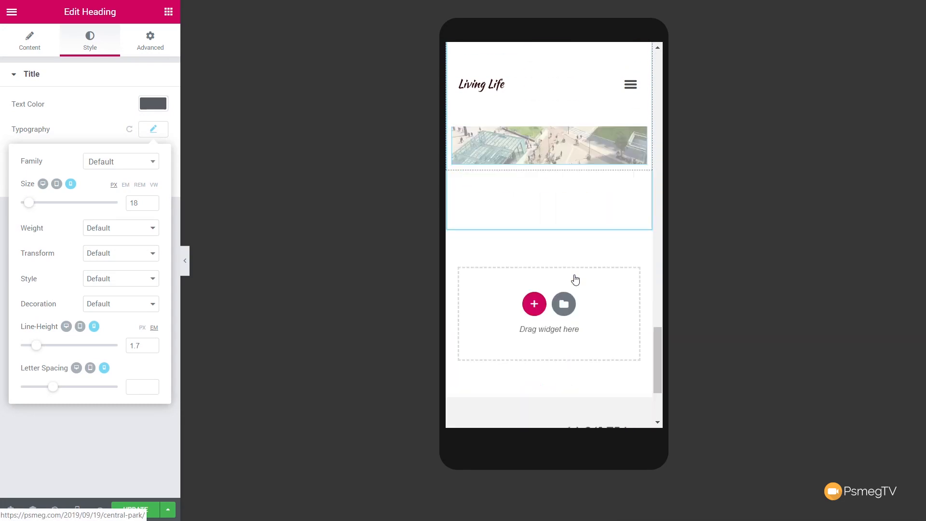
pyautogui.scroll(-3, 575, 280)
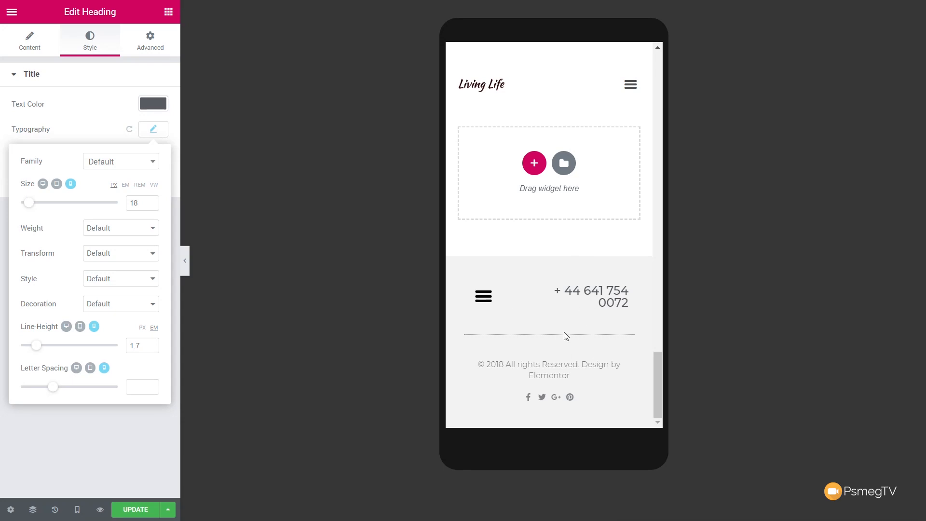
pyautogui.scroll(12, 566, 336)
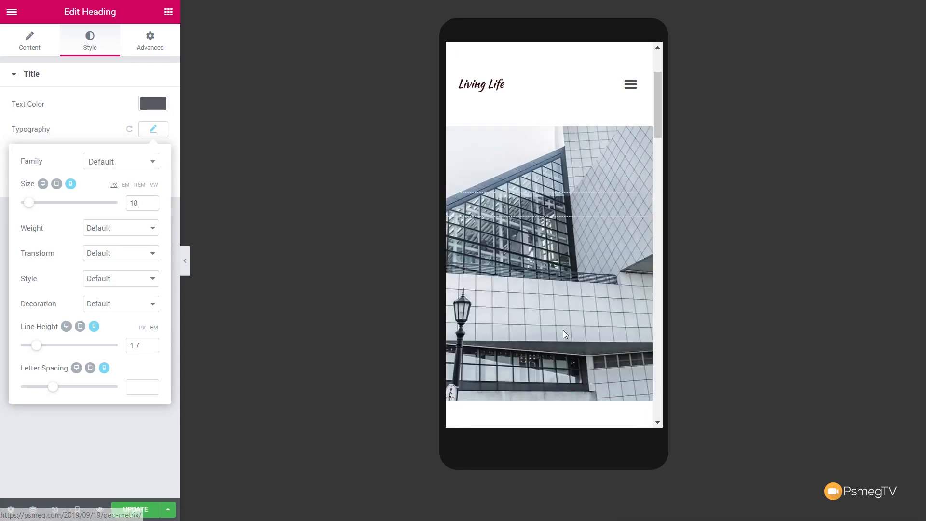
pyautogui.scroll(3, 564, 333)
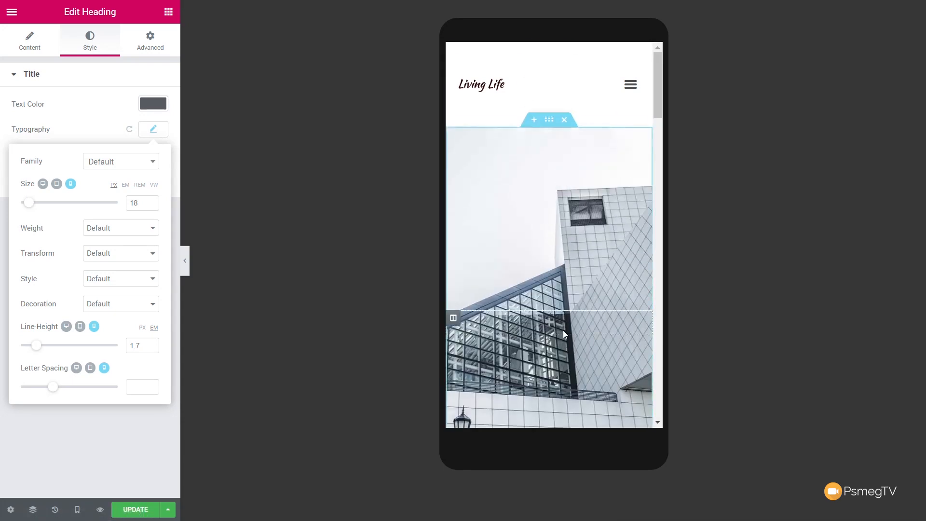
pyautogui.click(548, 120)
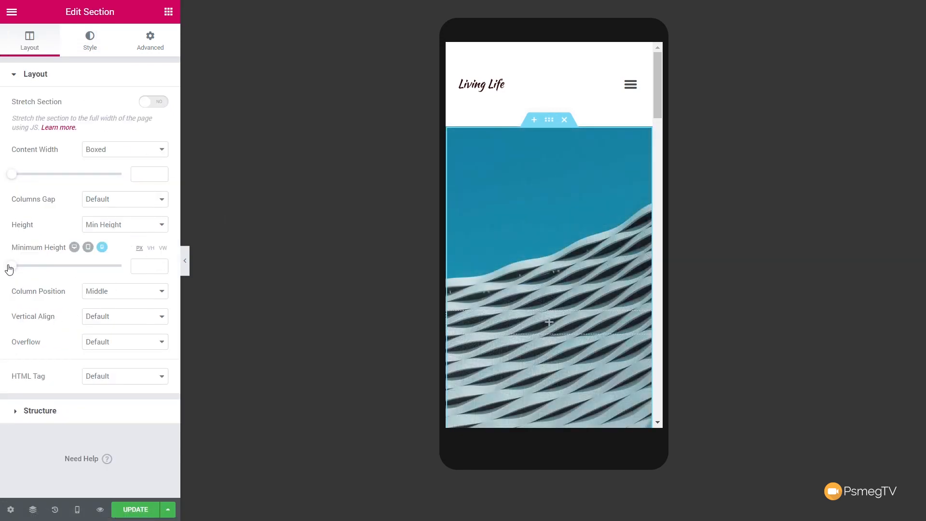
pyautogui.moveTo(13, 269); pyautogui.dragTo(27, 269)
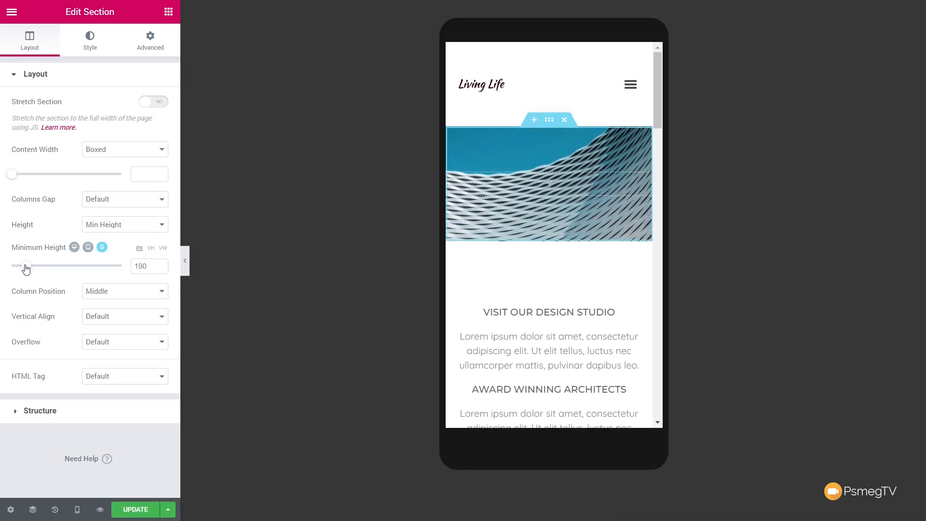
# Set the mobile padding of the section holding the three text columns to 20 px on all sides and update the page.
pyautogui.moveTo(492, 283)
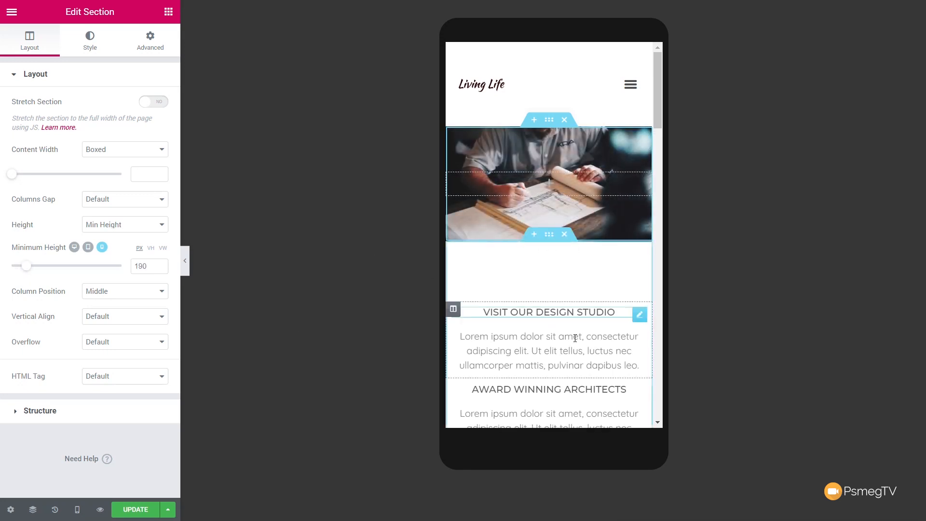
pyautogui.click(546, 239)
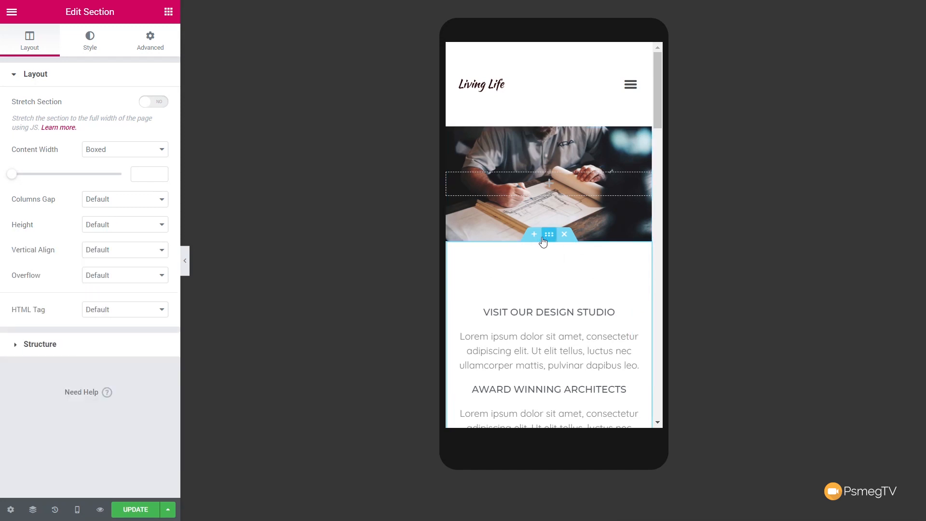
pyautogui.click(145, 47)
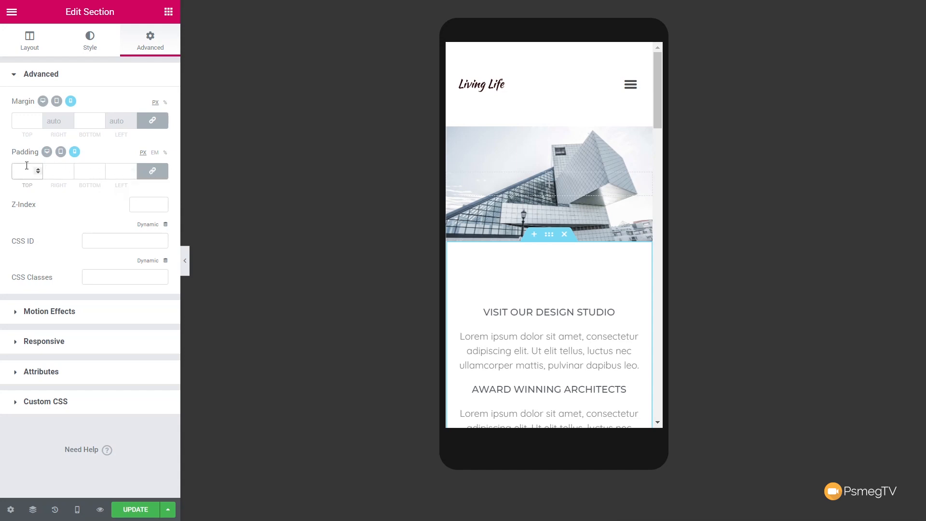
pyautogui.write('20')
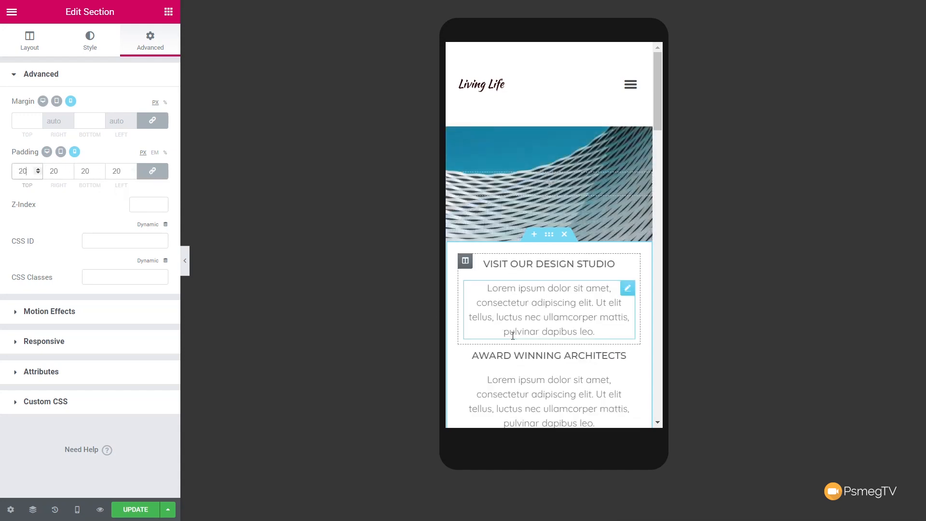
pyautogui.scroll(-3, 511, 337)
pyautogui.scroll(-5, 512, 340)
pyautogui.scroll(6, 504, 325)
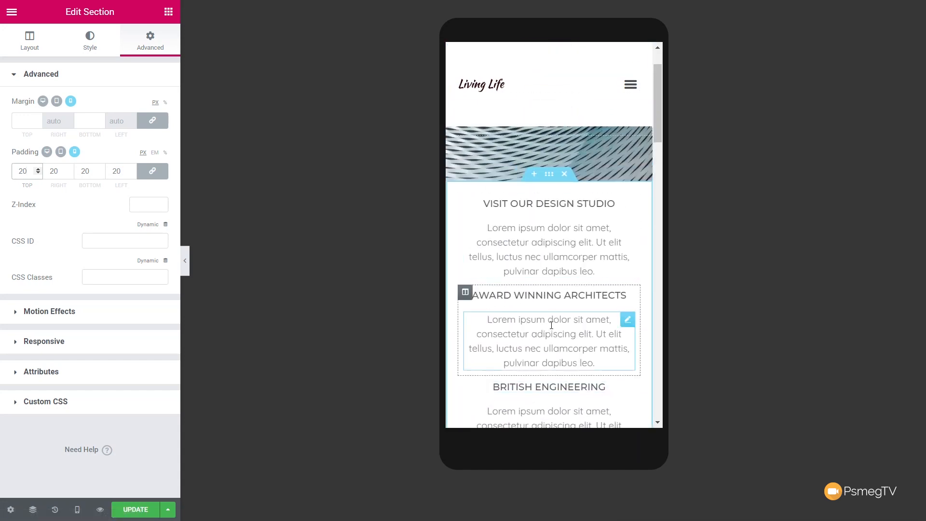
pyautogui.scroll(1, 549, 325)
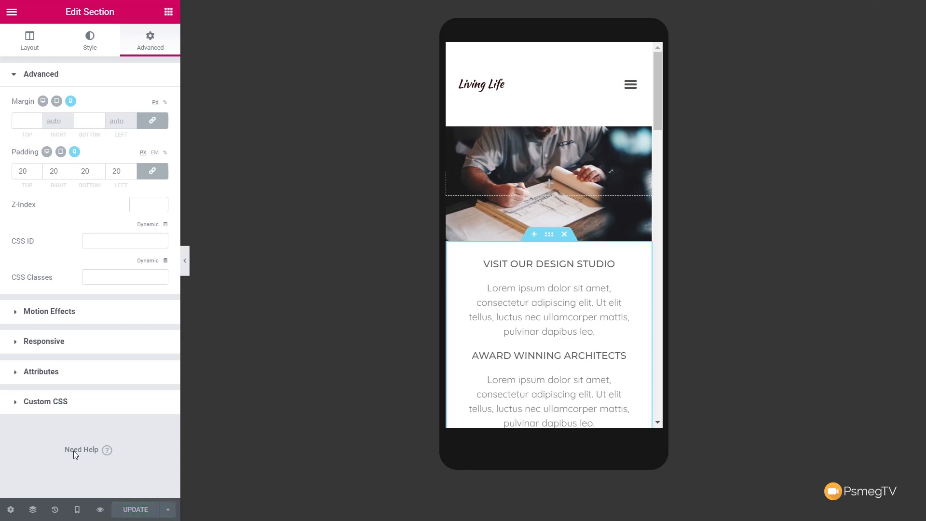
# Exit to the WordPress dashboard and open the Default Header template from the Theme Builder for editing with Elementor.
pyautogui.click(12, 11)
pyautogui.click(87, 323)
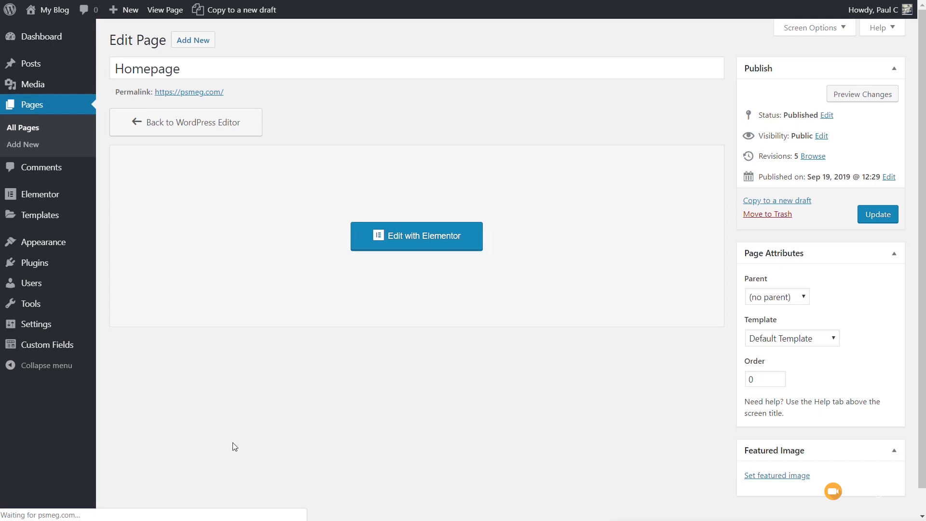
pyautogui.moveTo(48, 256)
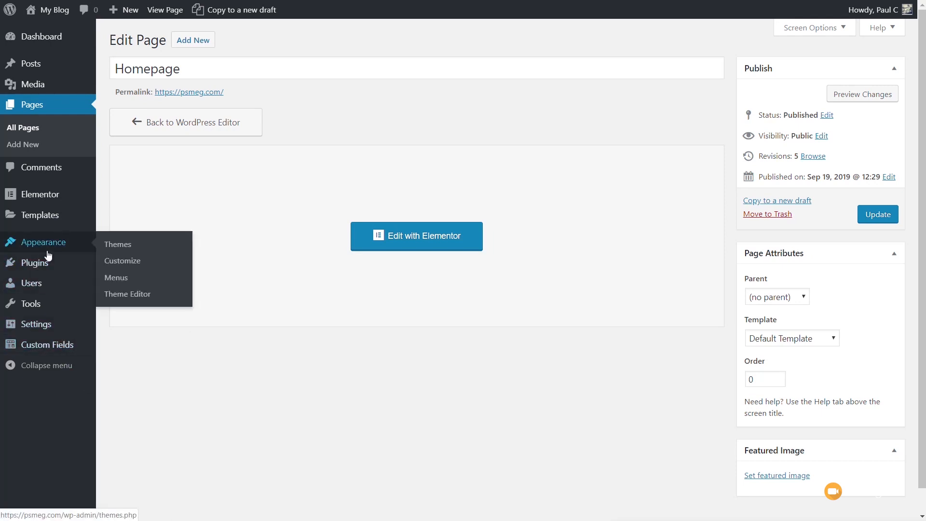
pyautogui.moveTo(46, 217)
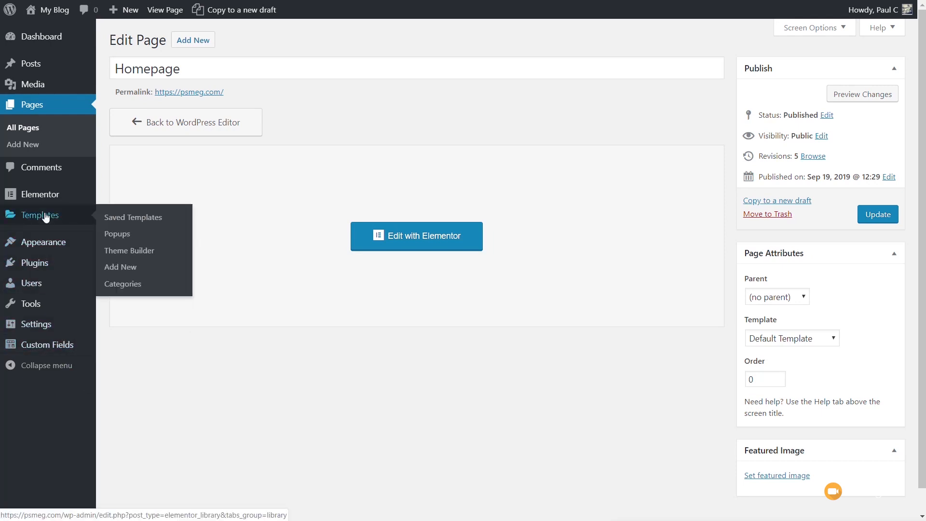
pyautogui.click(140, 251)
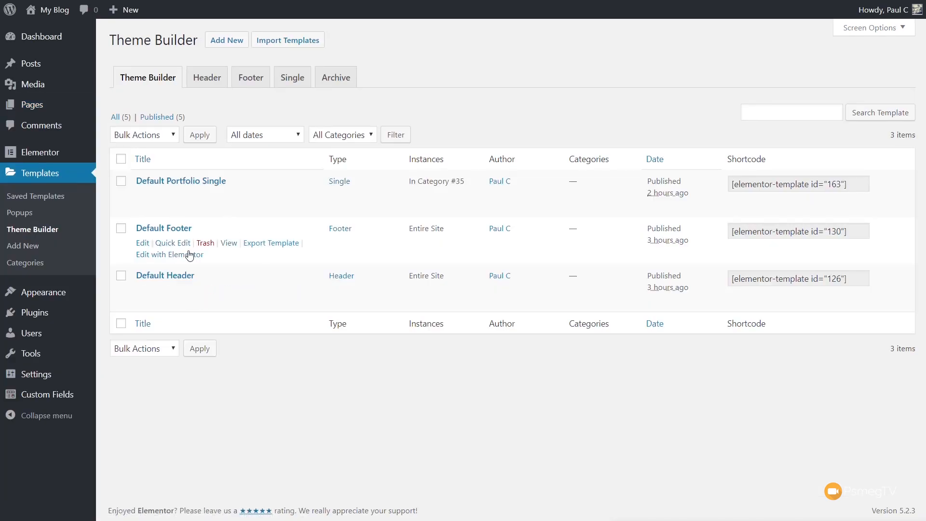
pyautogui.click(186, 301)
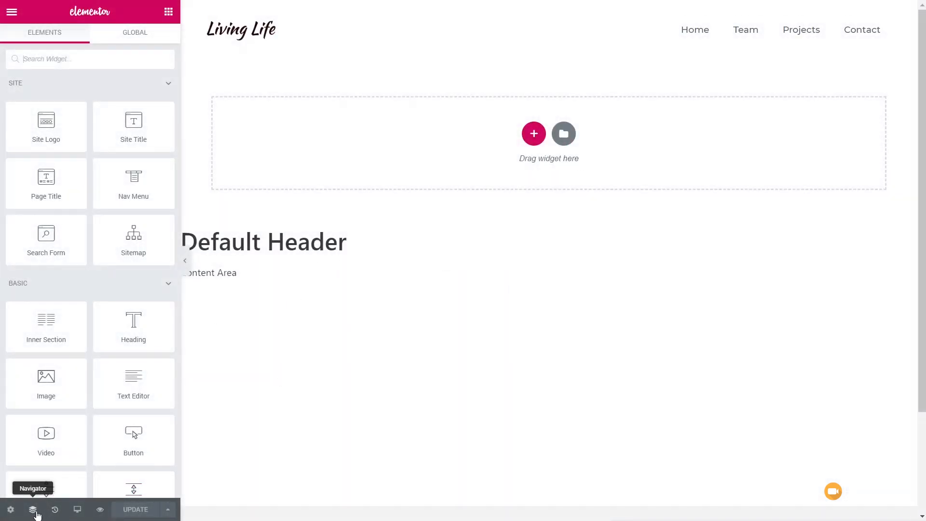
# In the Tablet preview, set the header section's minimum height to 70 px.
pyautogui.click(77, 509)
pyautogui.click(56, 459)
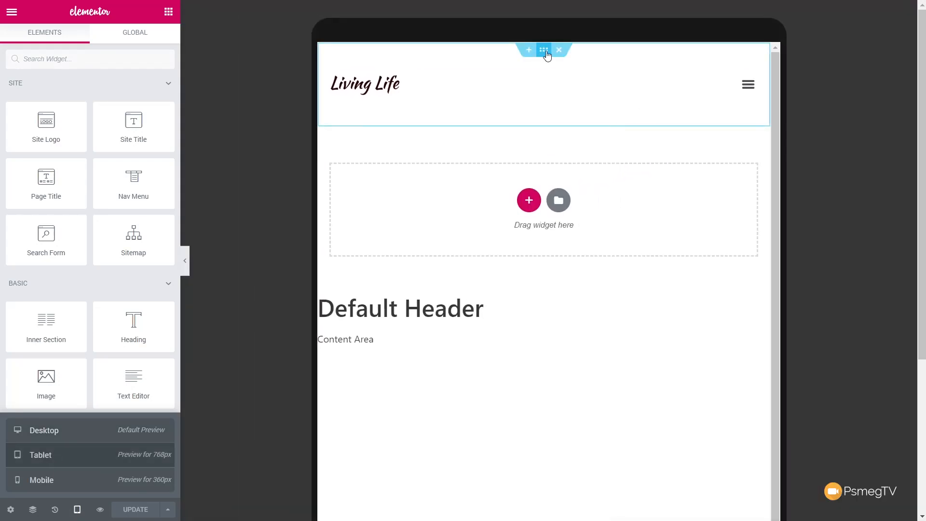
pyautogui.click(544, 51)
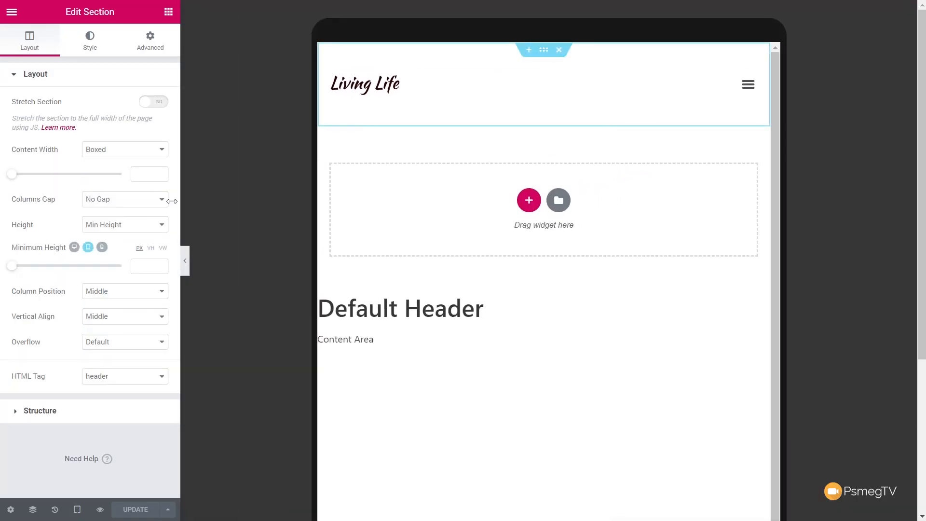
pyautogui.moveTo(15, 271); pyautogui.dragTo(20, 272)
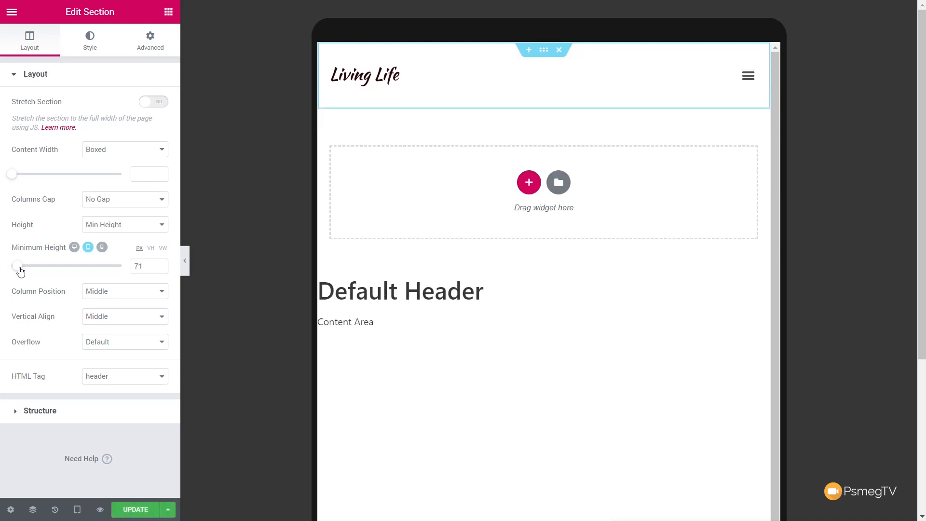
pyautogui.click(160, 269)
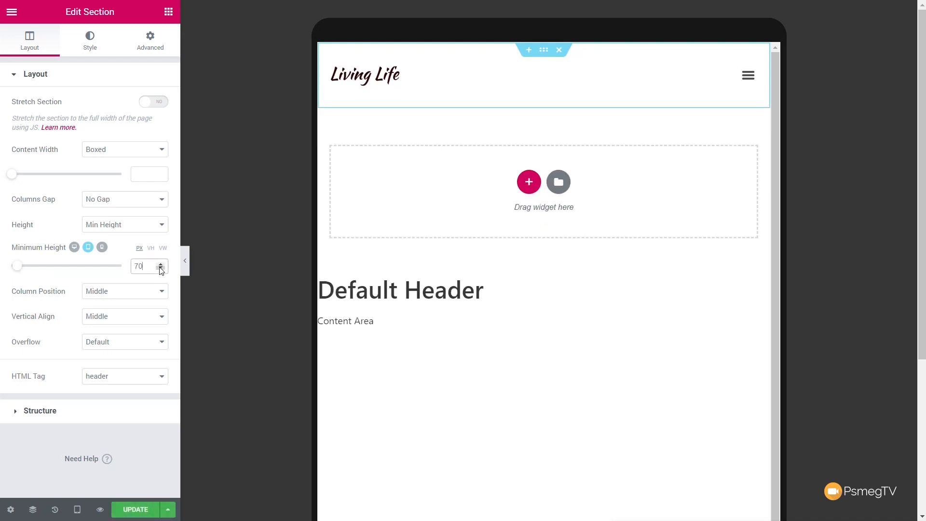
# In the Mobile preview, set the header section's minimum height to about 47 px.
pyautogui.click(77, 509)
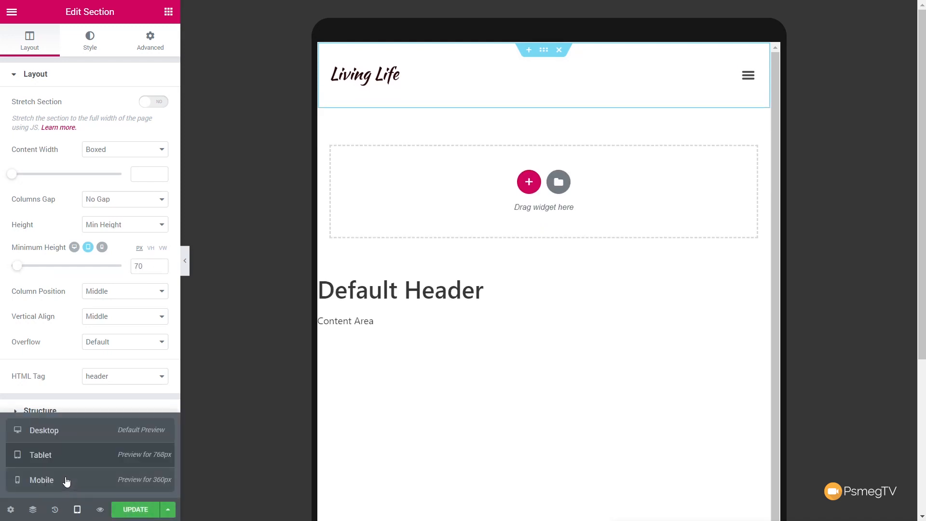
pyautogui.click(67, 481)
pyautogui.moveTo(14, 270); pyautogui.dragTo(17, 268)
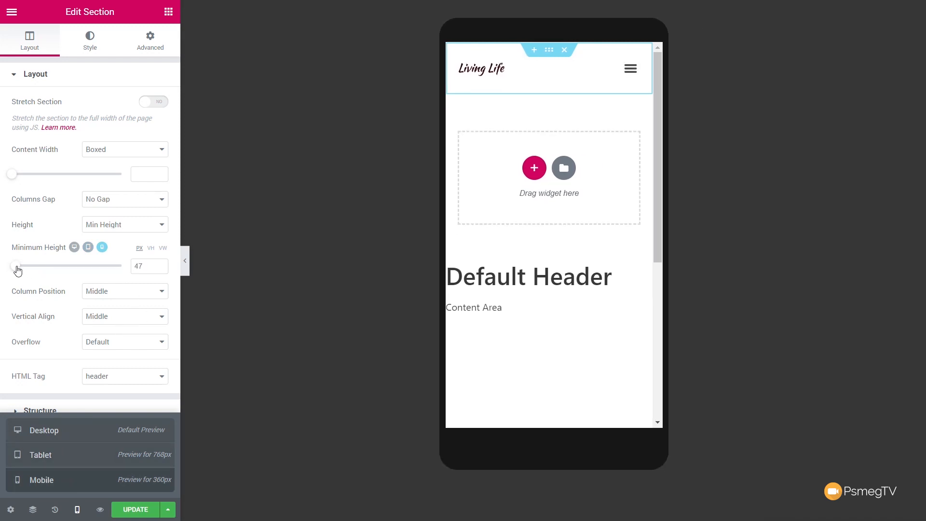
# Raise the header section's mobile minimum height to 50 px and update the Default Header template.
pyautogui.click(161, 264)
pyautogui.click(161, 264)
pyautogui.click(161, 264)
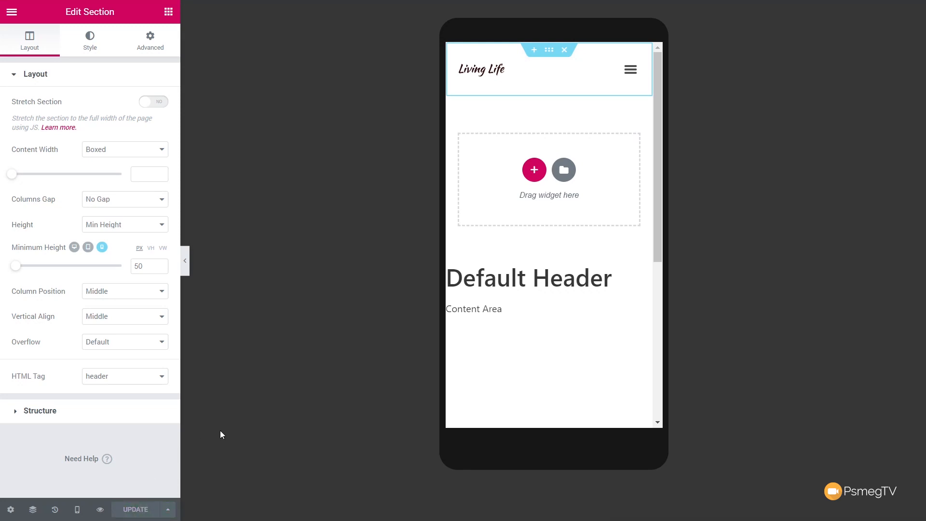
# Exit to the WordPress dashboard and open the Homepage from the list of pages for editing with Elementor.
pyautogui.click(13, 15)
pyautogui.click(57, 326)
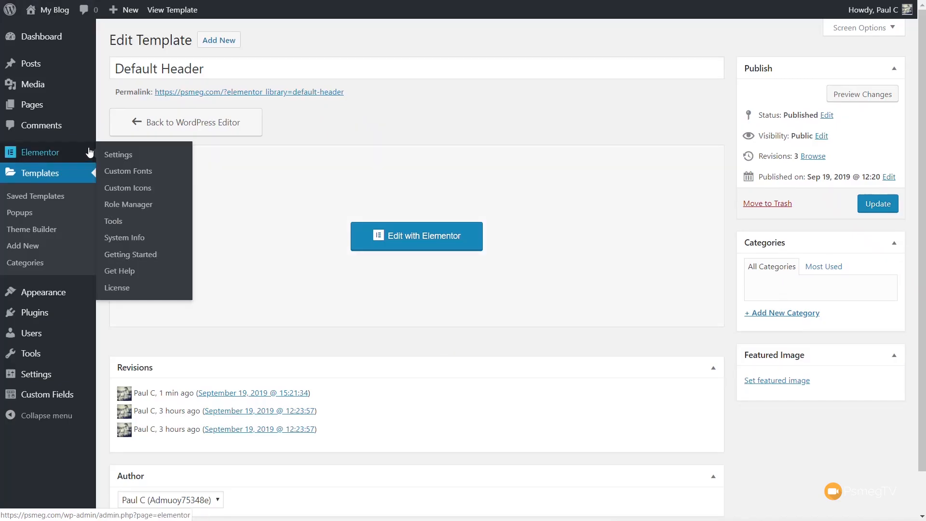
pyautogui.moveTo(57, 112)
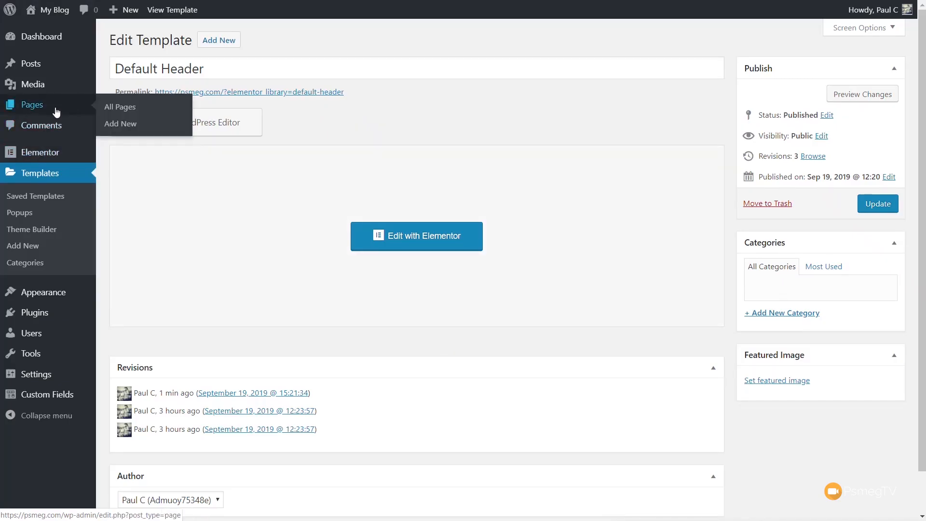
pyautogui.click(118, 108)
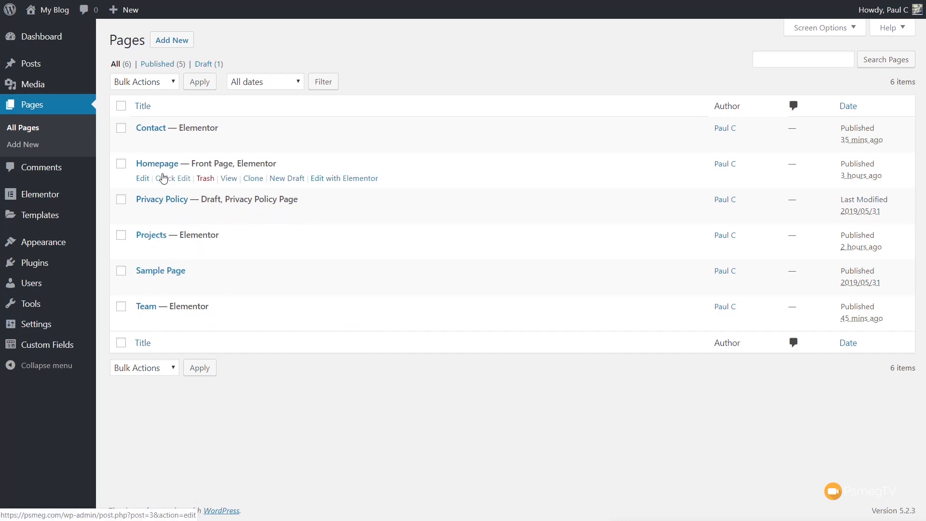
pyautogui.click(337, 178)
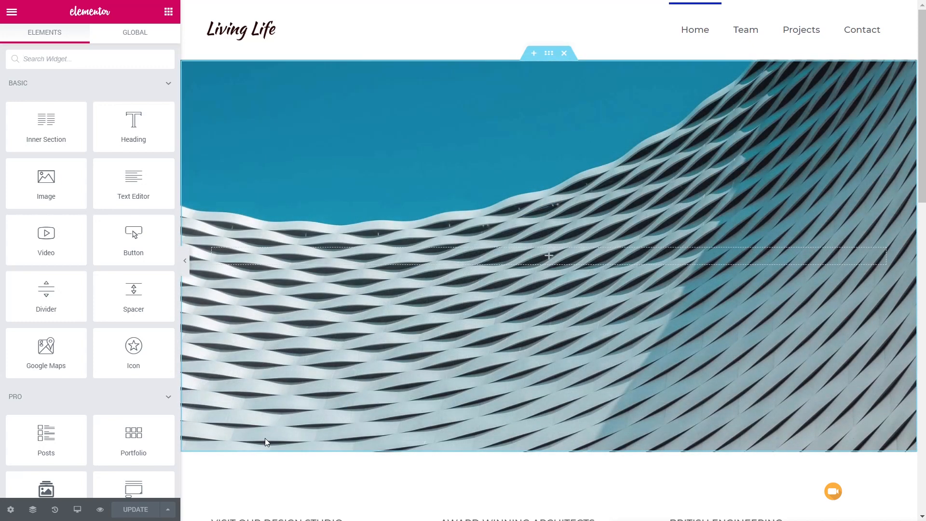
# Preview the homepage in Tablet and Mobile views and check the header and the stacked content below it.
pyautogui.click(77, 510)
pyautogui.click(70, 464)
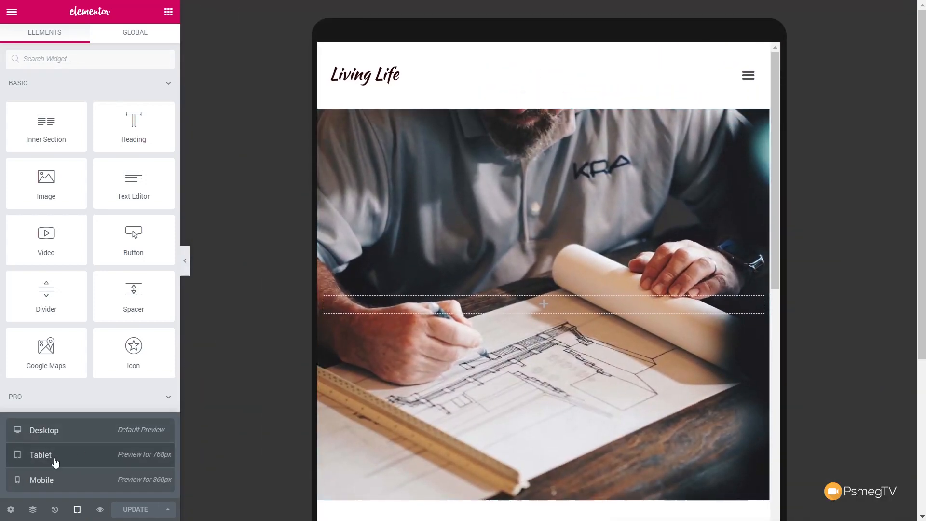
pyautogui.click(46, 485)
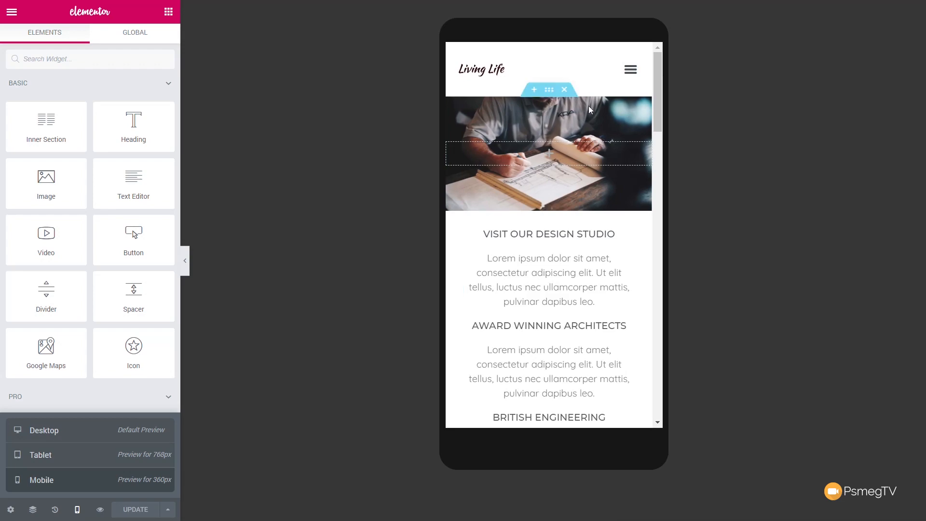
pyautogui.scroll(-15, 565, 296)
pyautogui.scroll(8, 568, 305)
pyautogui.scroll(8, 568, 304)
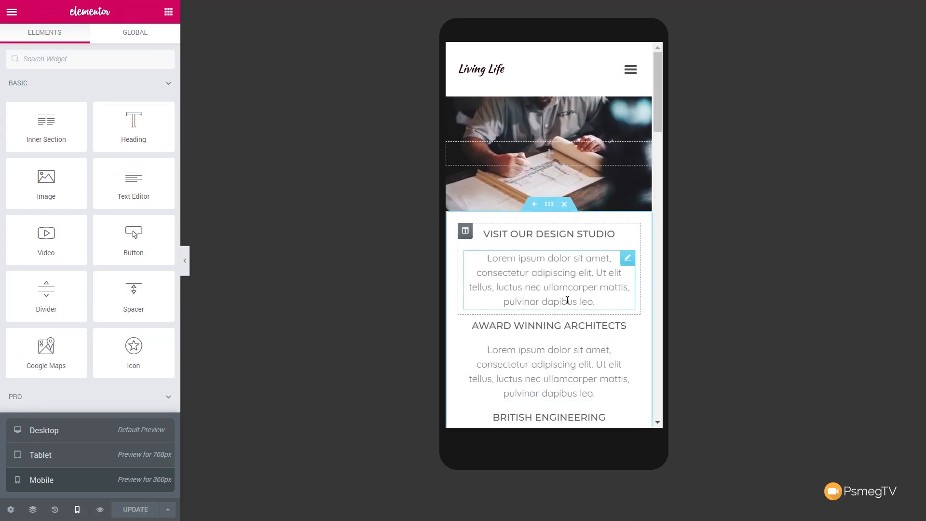